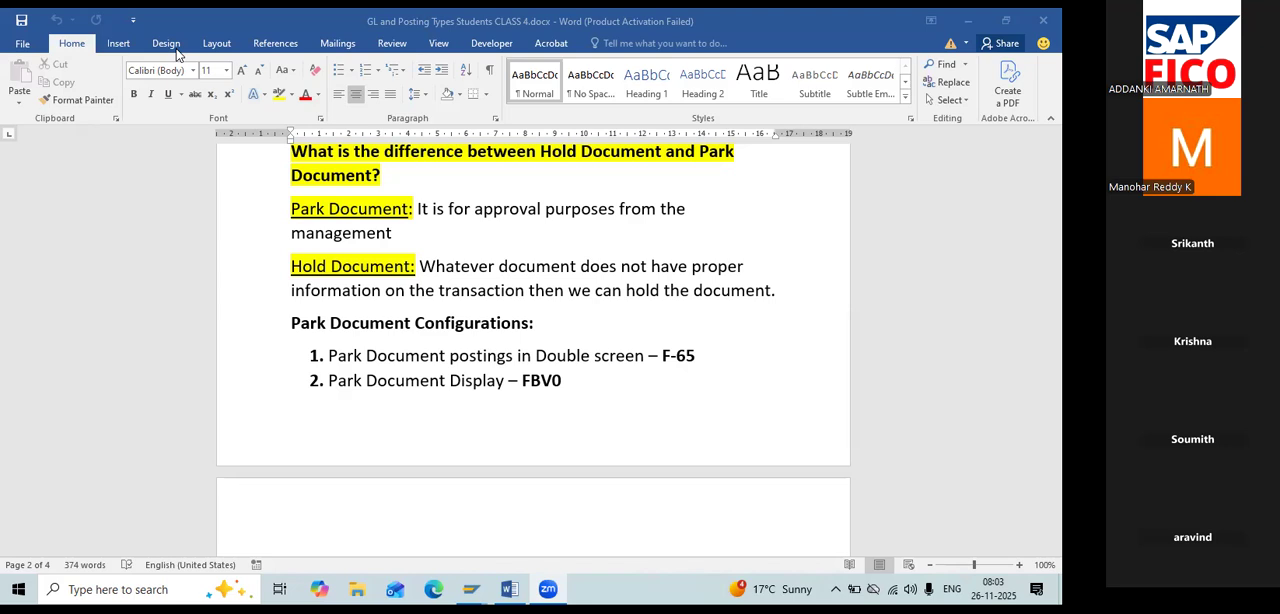
Review the notes on the difference between Hold Document and Park Document and the list of related transaction codes.
{"action": "left_click", "coordinate": [421, 265]}
{"action": "left_click_drag", "start_coordinate": [472, 266], "coordinate": [790, 290]}
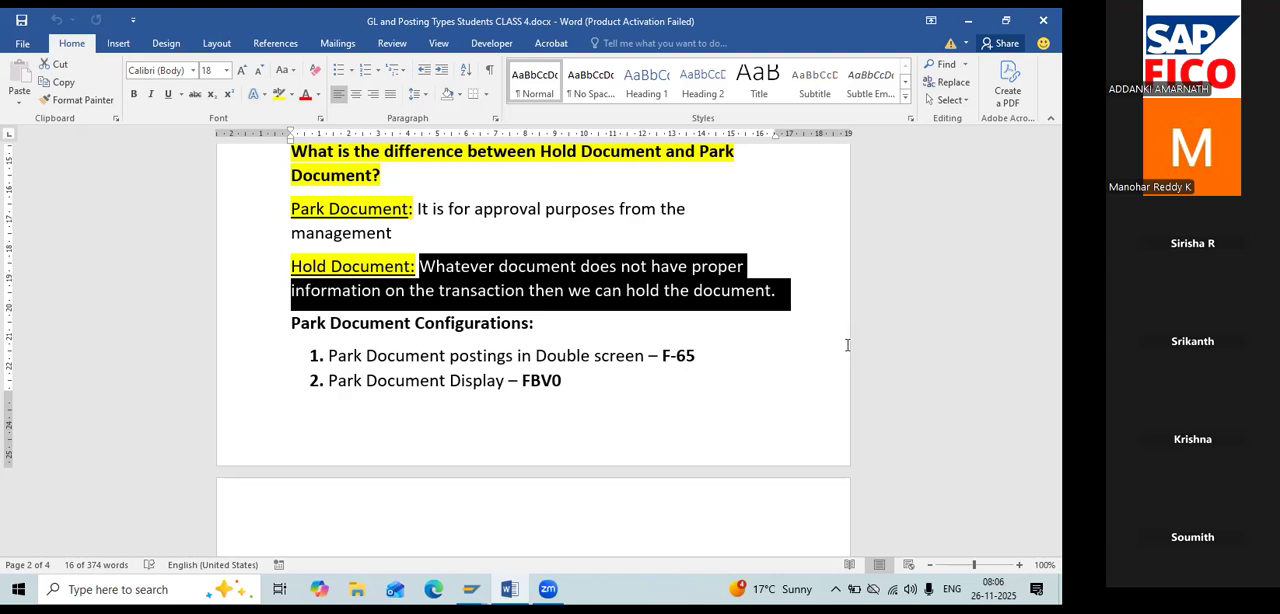
{"action": "left_click", "coordinate": [847, 344]}
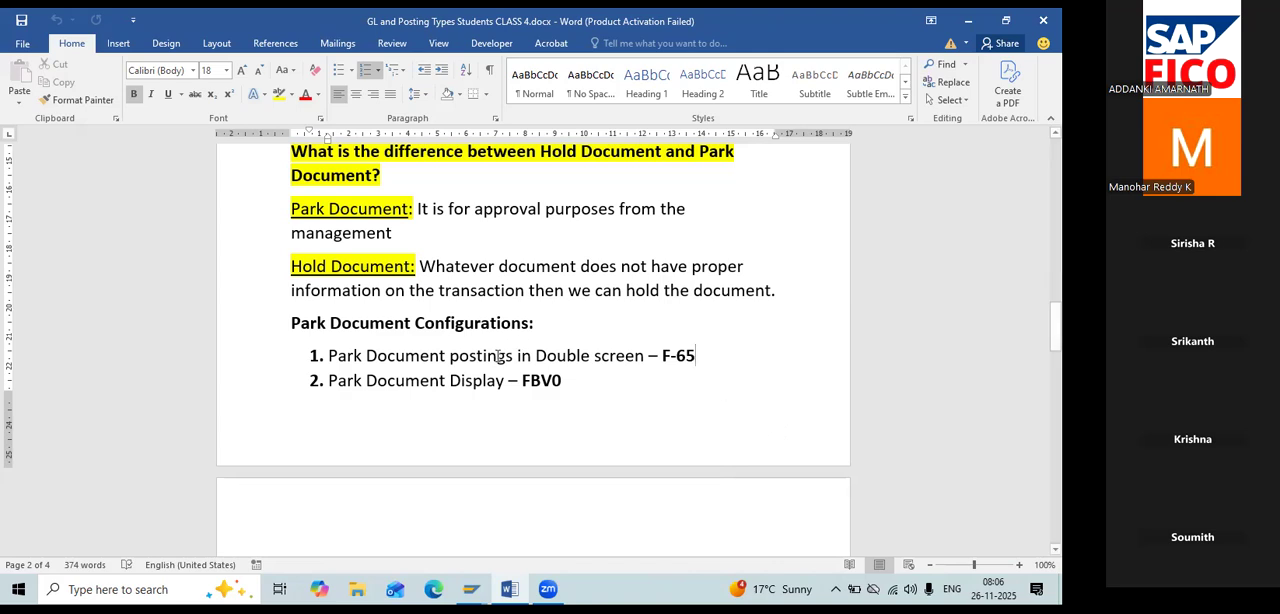
{"action": "scroll", "coordinate": [501, 374], "scroll_direction": "down", "scroll_amount": 3}
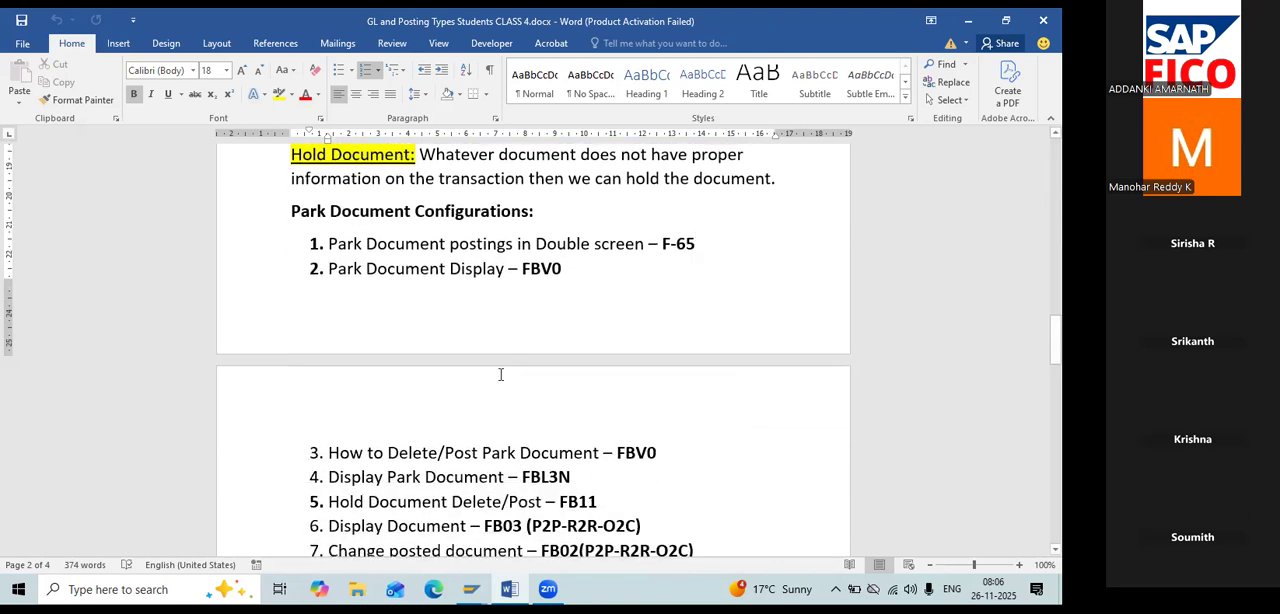
{"action": "scroll", "coordinate": [501, 374], "scroll_direction": "up", "scroll_amount": 1}
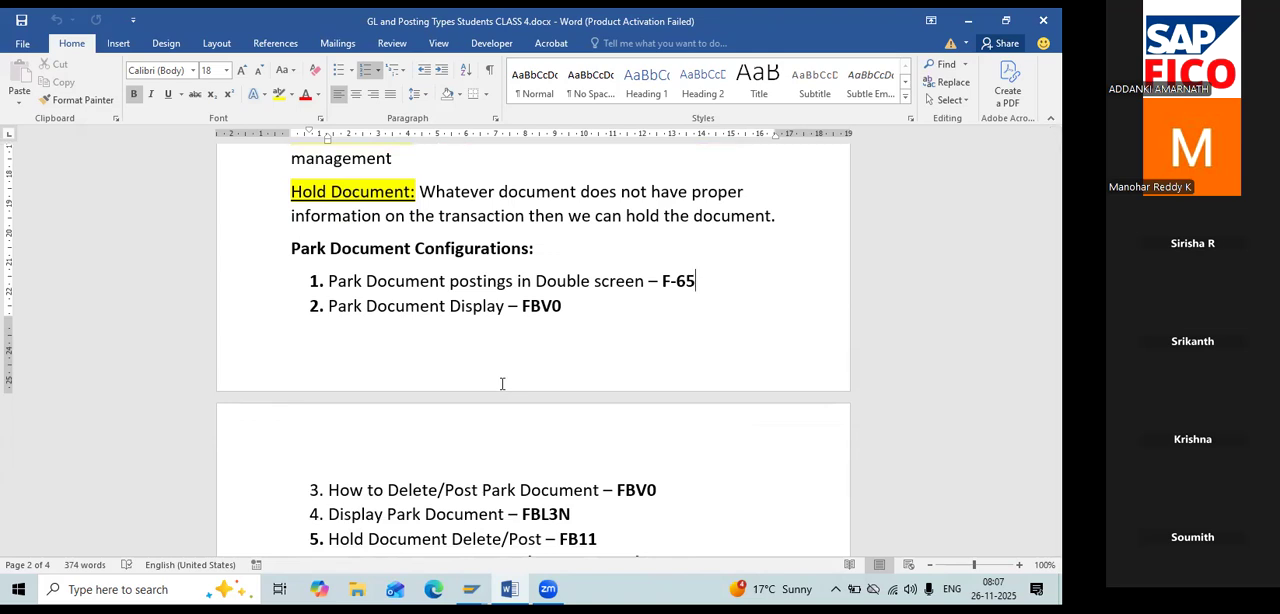
{"action": "scroll", "coordinate": [502, 384], "scroll_direction": "down", "scroll_amount": 2}
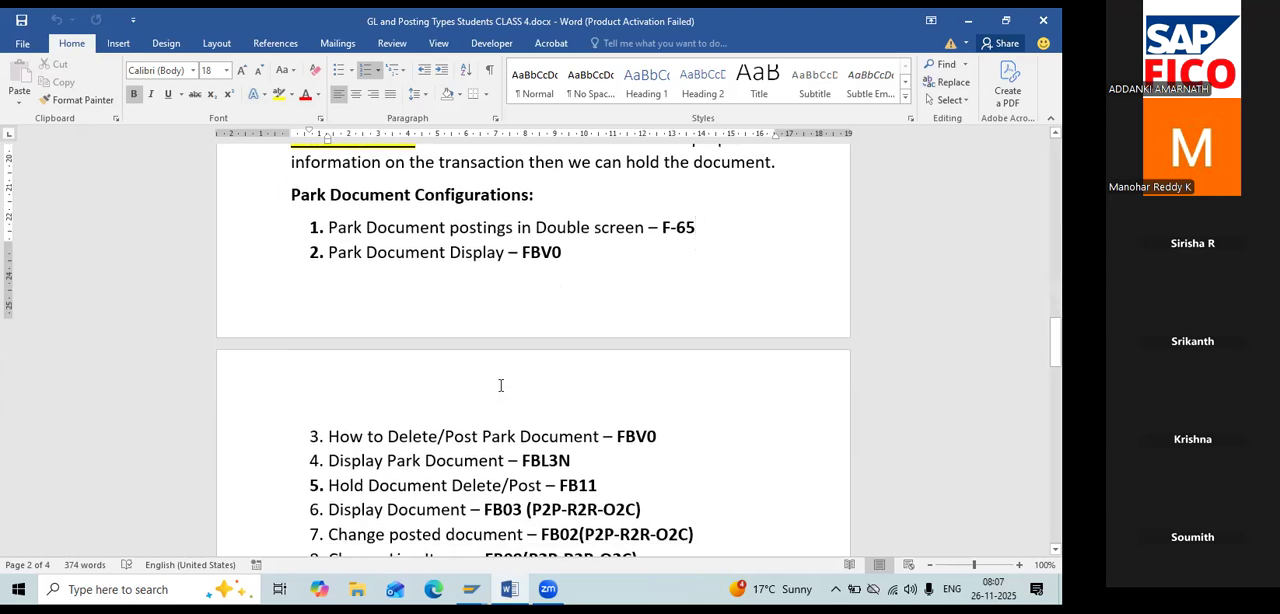
{"action": "scroll", "coordinate": [501, 385], "scroll_direction": "up", "scroll_amount": 1}
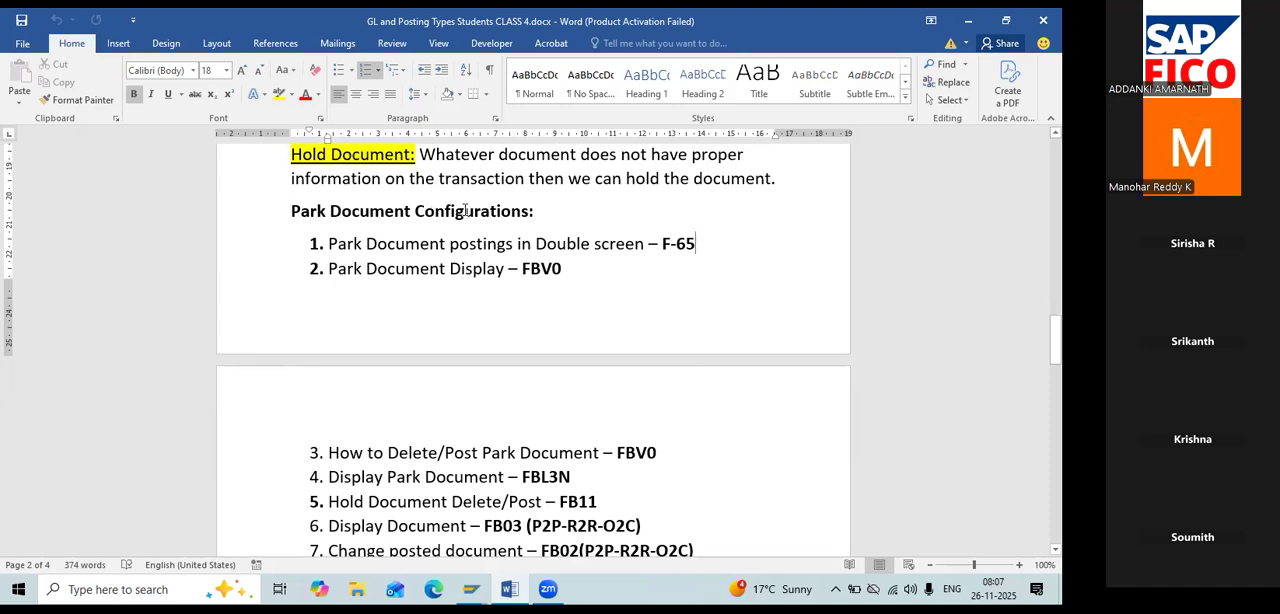
{"action": "left_click_drag", "start_coordinate": [622, 158], "coordinate": [776, 190]}
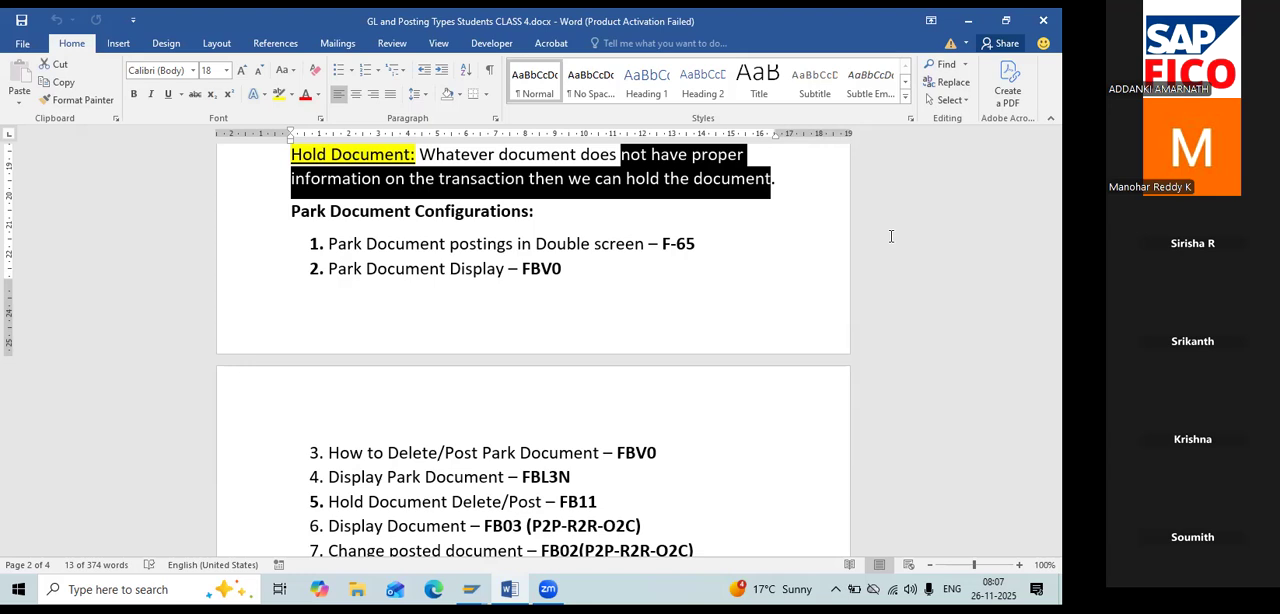
{"action": "scroll", "coordinate": [891, 236], "scroll_direction": "up", "scroll_amount": 3}
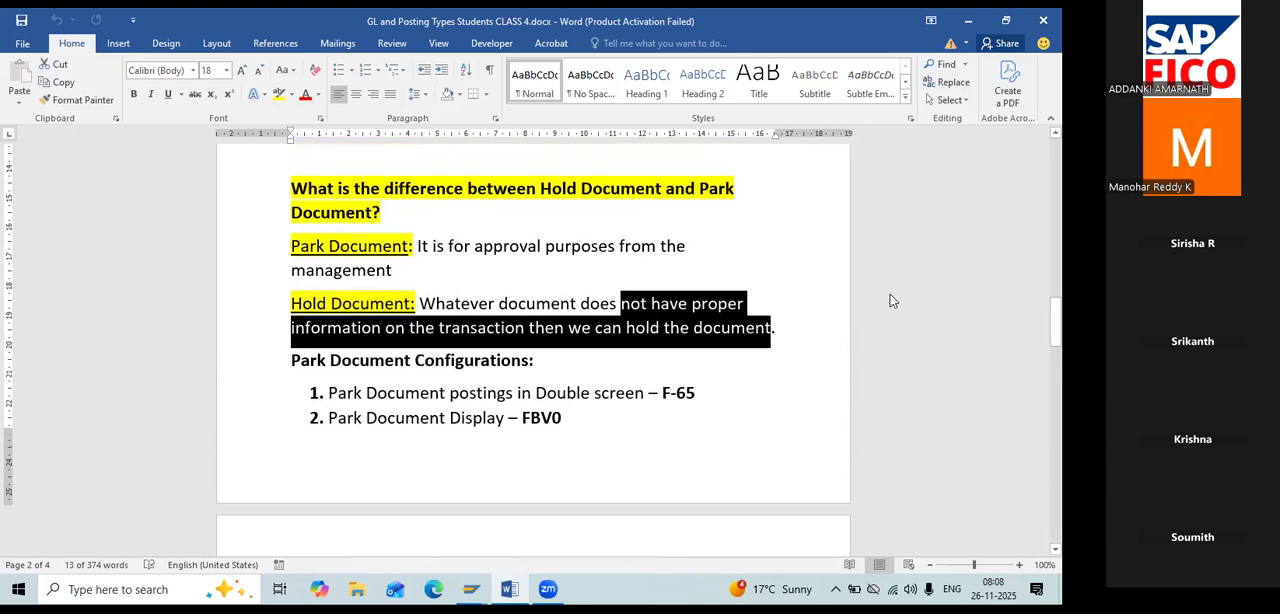
{"action": "left_click_drag", "start_coordinate": [410, 247], "coordinate": [678, 278]}
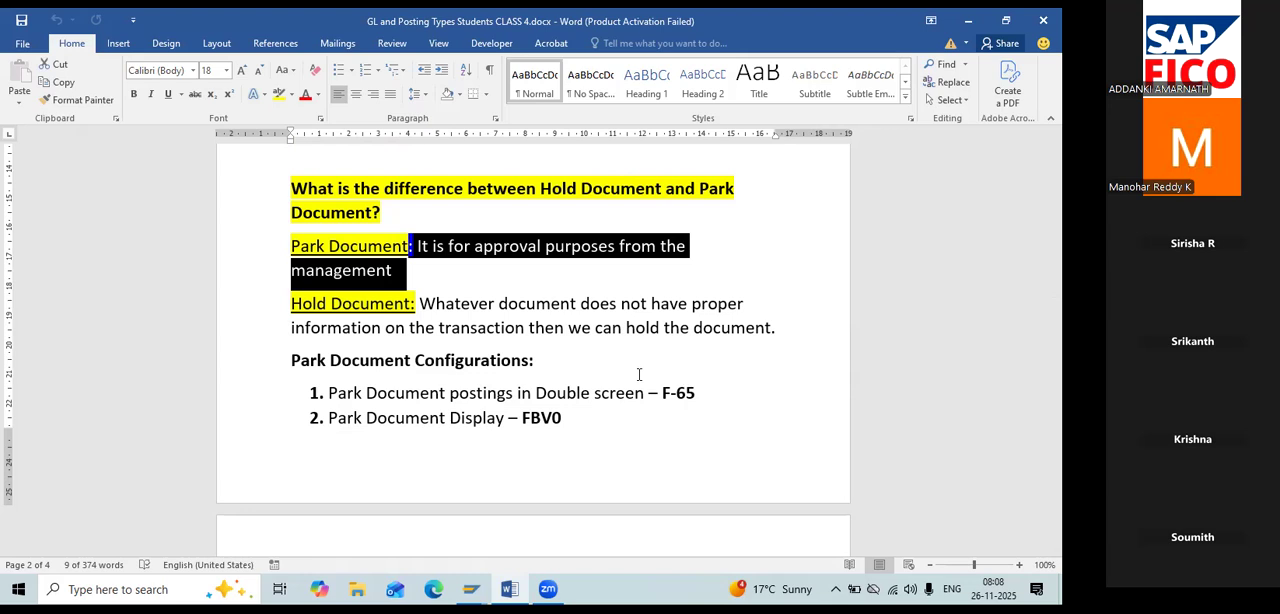
{"action": "scroll", "coordinate": [504, 245], "scroll_direction": "down", "scroll_amount": 6}
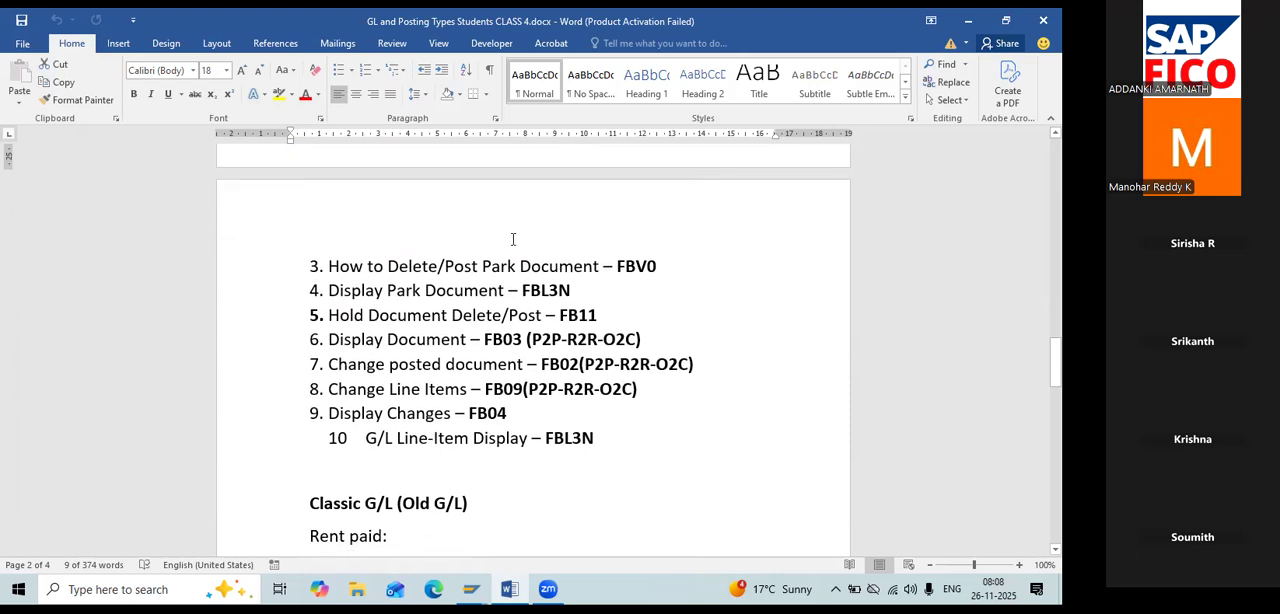
{"action": "scroll", "coordinate": [513, 239], "scroll_direction": "down", "scroll_amount": 1}
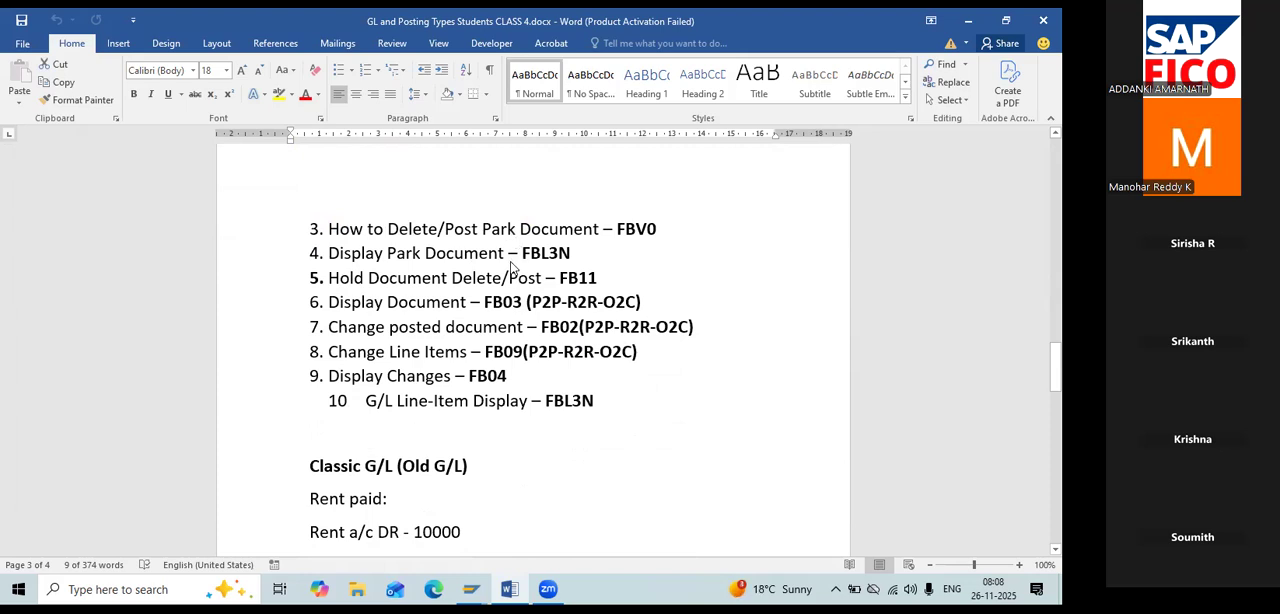
Switch to SAP and open transaction FB50 to enter a G/L account document.
{"action": "key", "text": "alt+Tab"}
{"action": "key", "text": "alt+Tab"}
{"action": "key", "text": "alt+Tab"}
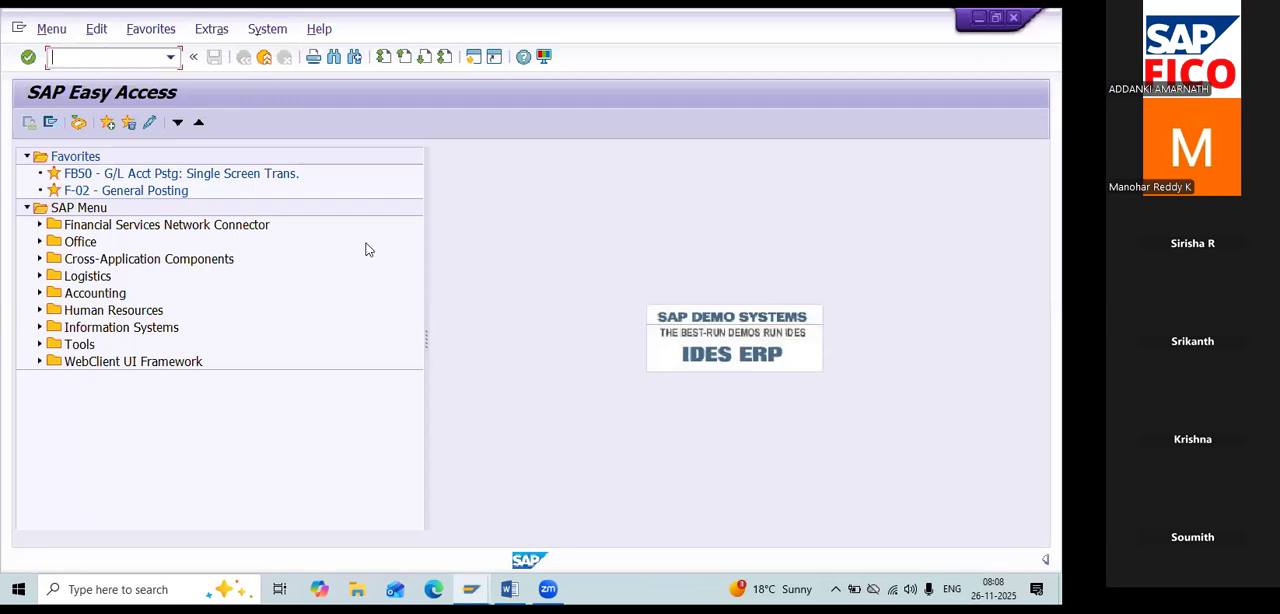
{"action": "type", "text": "FB50"}
{"action": "key", "text": "Return"}
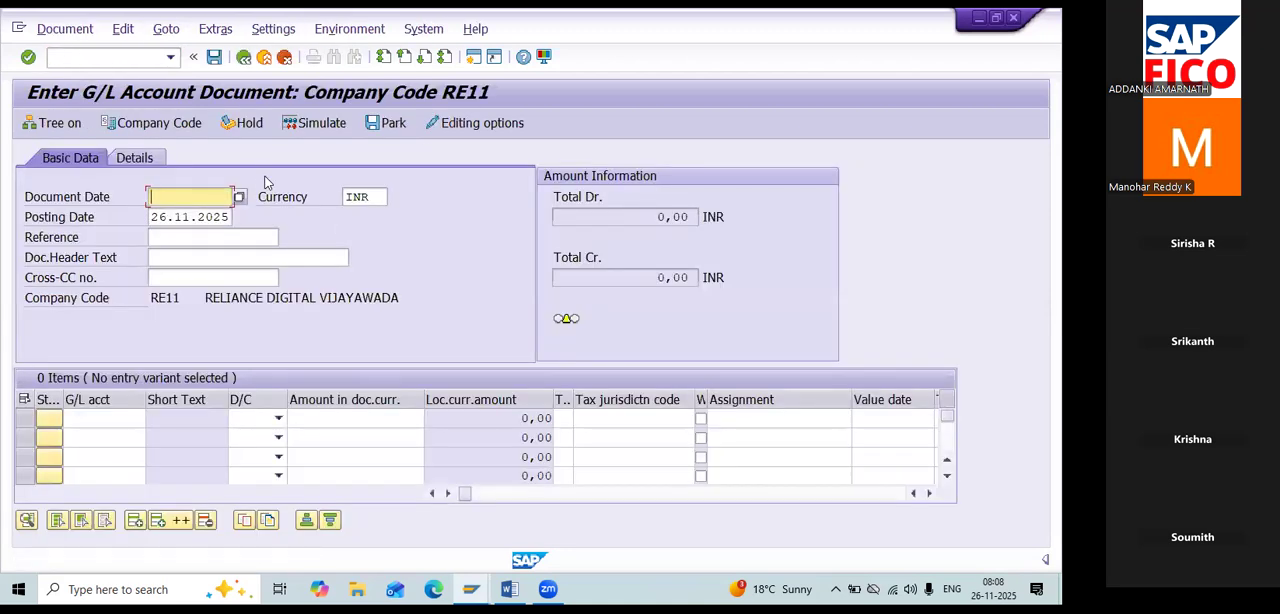
Set the document date to 26.11.2025.
{"action": "left_click", "coordinate": [240, 197]}
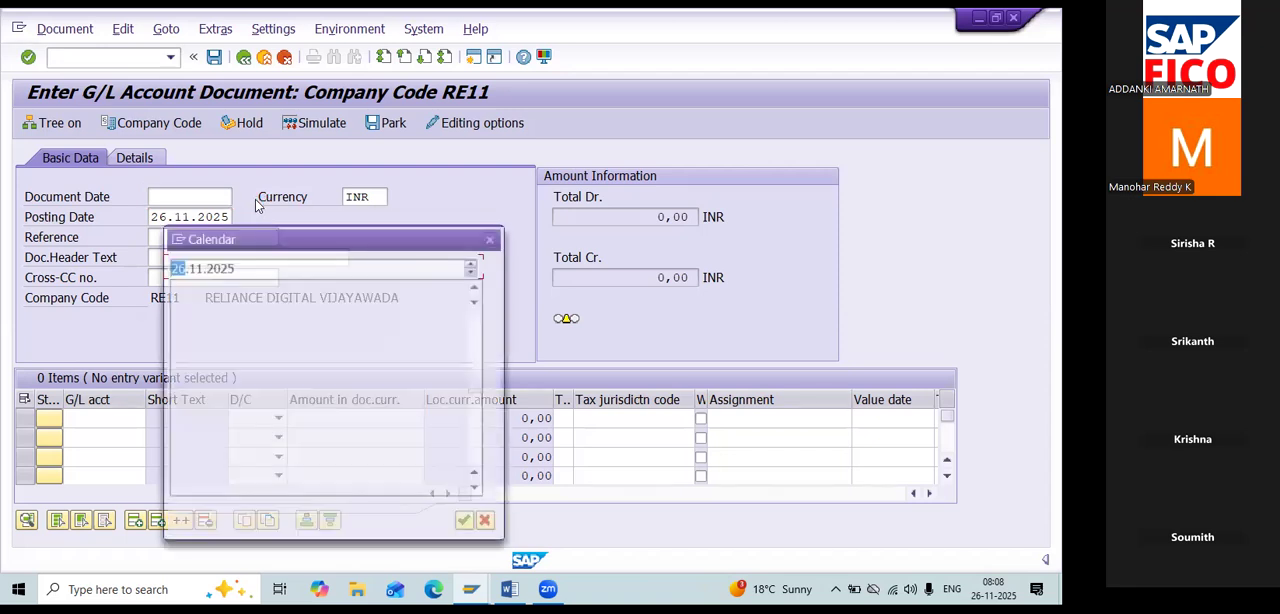
{"action": "double_click", "coordinate": [317, 392]}
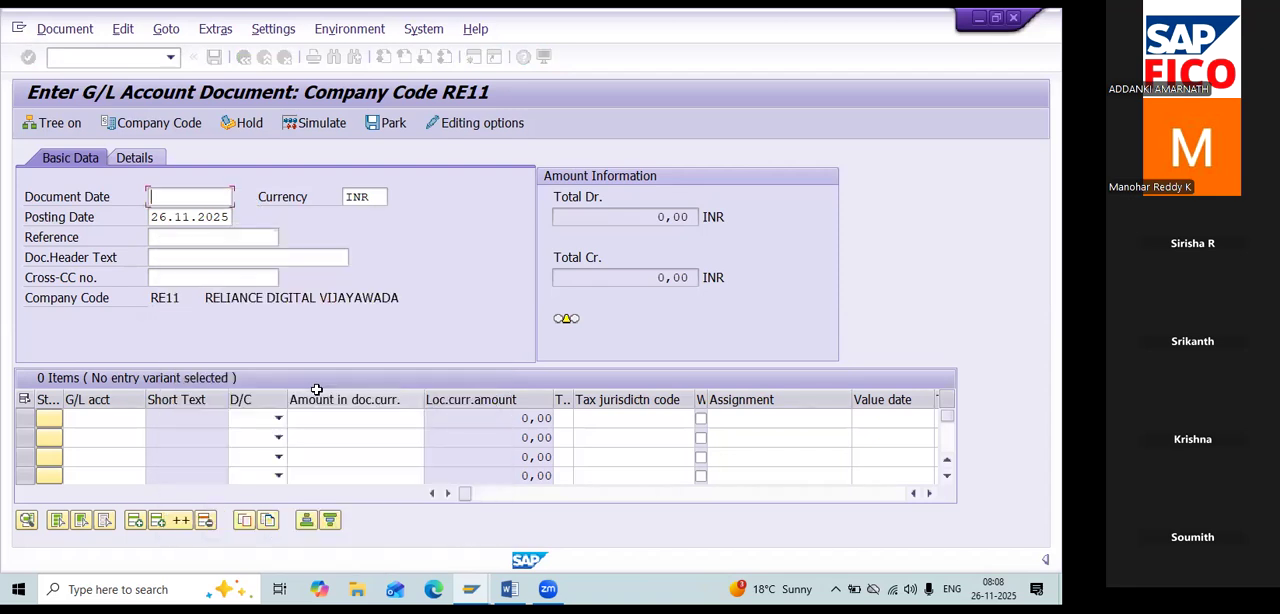
{"action": "key", "text": "Tab"}
{"action": "key", "text": "Tab"}
{"action": "key", "text": "Tab"}
{"action": "key", "text": "Tab"}
{"action": "key", "text": "Tab"}
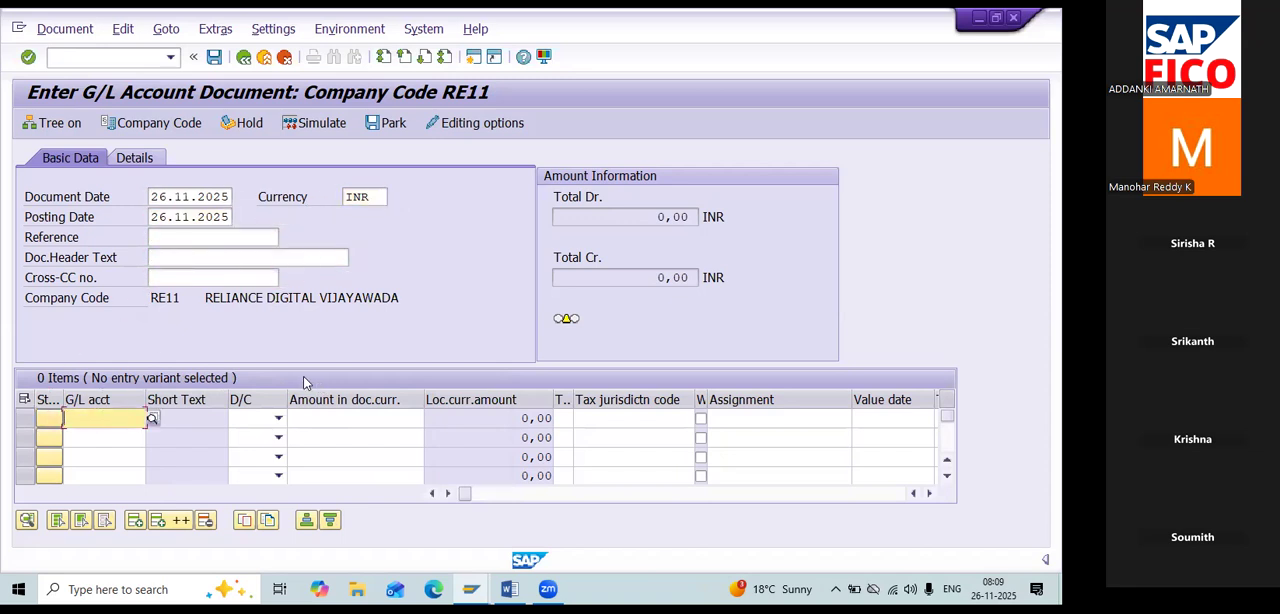
Enter the first line item with the G/L account Salary A/c as a debit of 50000.
{"action": "left_click", "coordinate": [154, 420]}
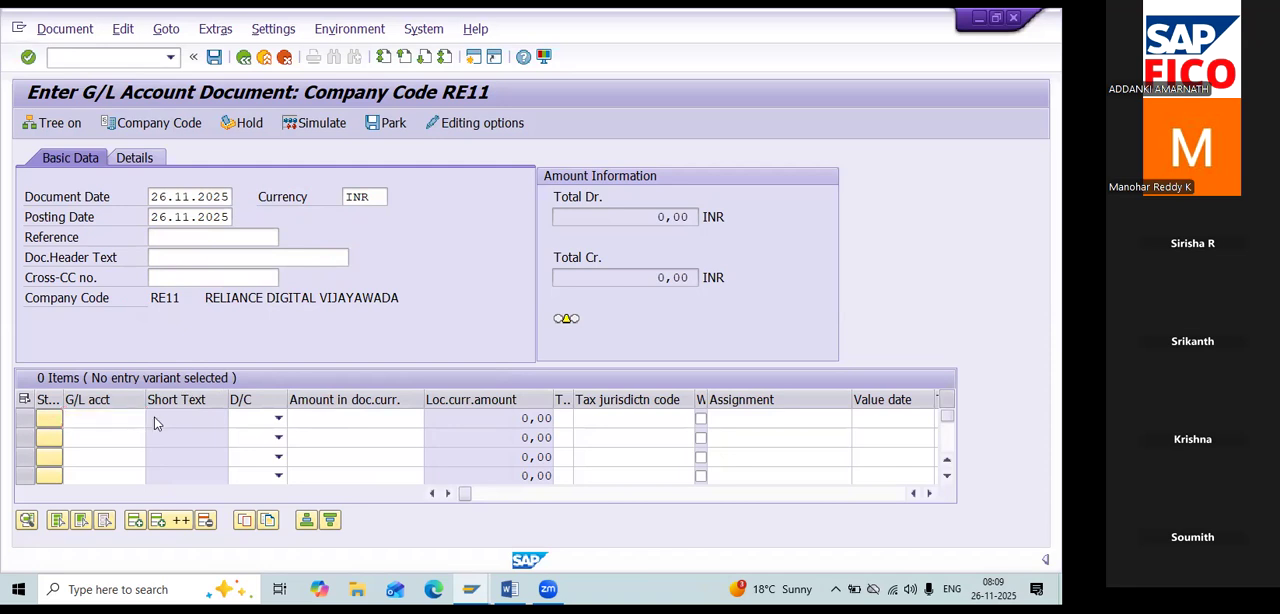
{"action": "left_click", "coordinate": [673, 550]}
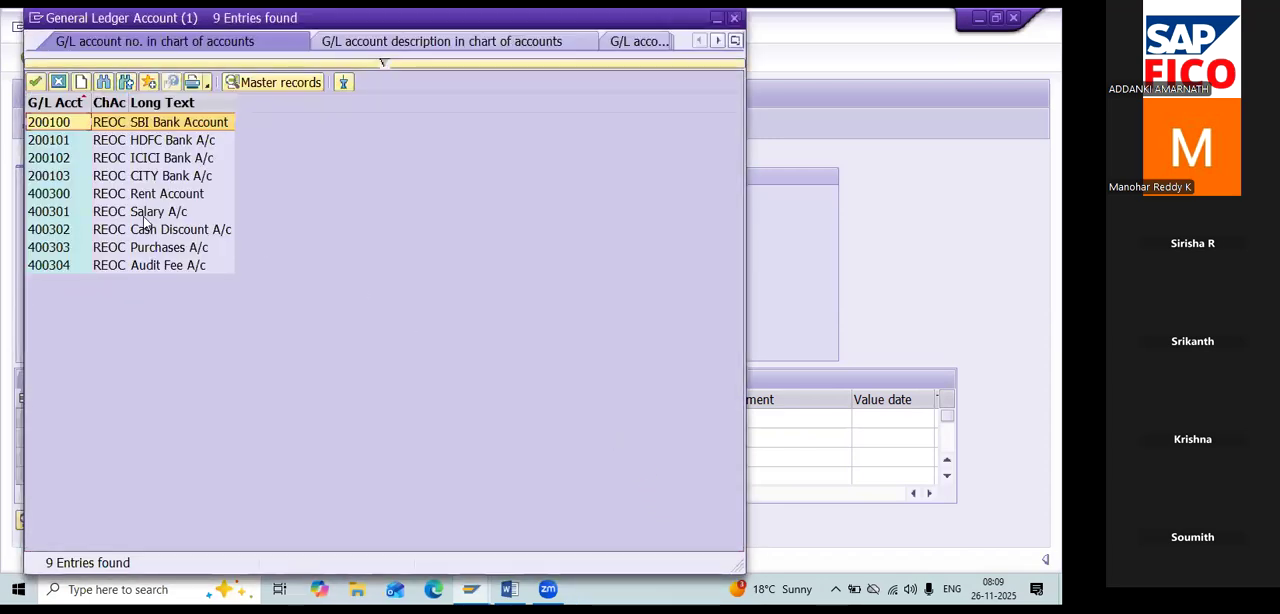
{"action": "double_click", "coordinate": [143, 216]}
{"action": "key", "text": "Tab"}
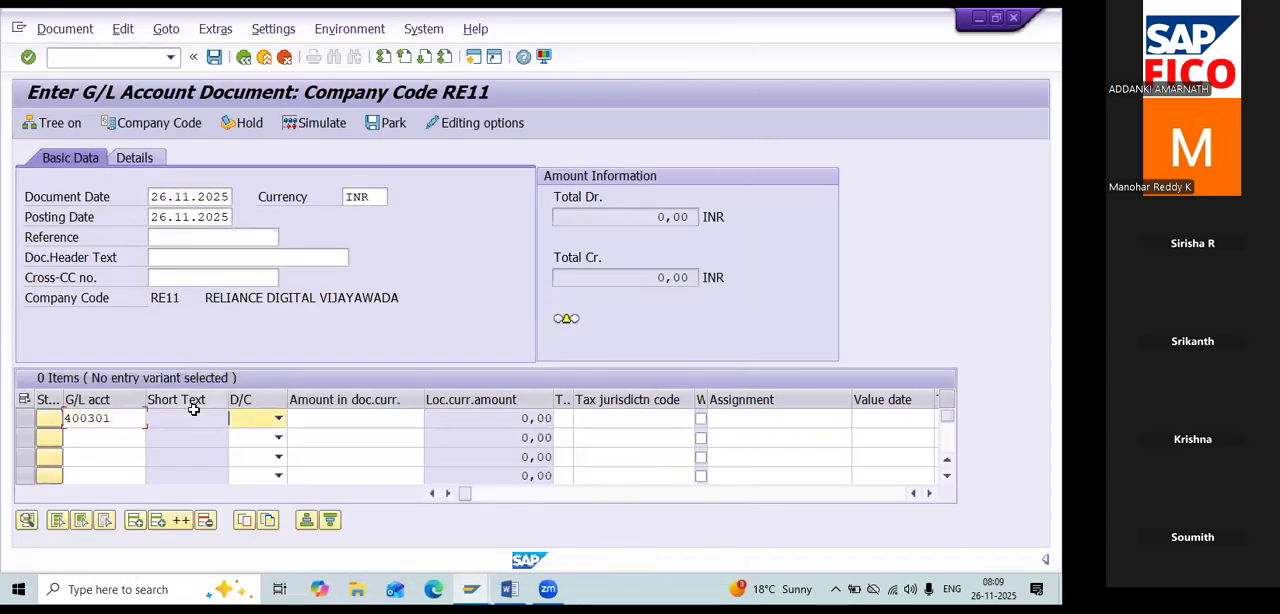
{"action": "key", "text": "Down"}
{"action": "key", "text": "Tab"}
{"action": "type", "text": "50000"}
{"action": "key", "text": "Tab"}
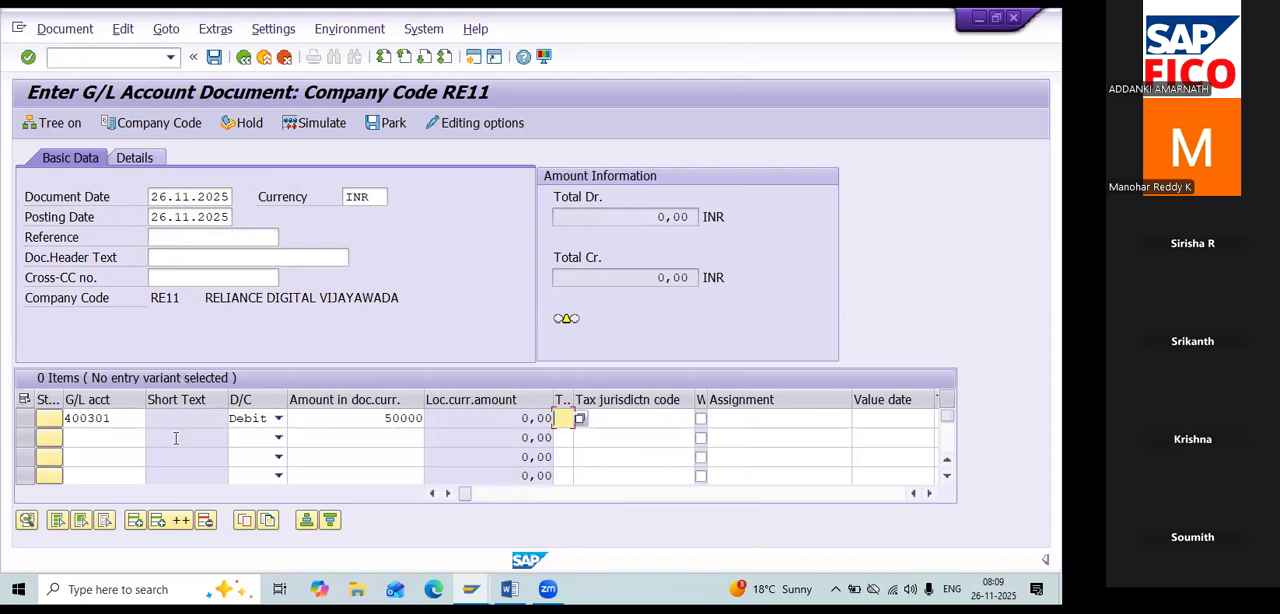
Enter the second line item with the G/L account SBI Bank Account as a credit of 50000 and validate the entries.
{"action": "left_click", "coordinate": [108, 442]}
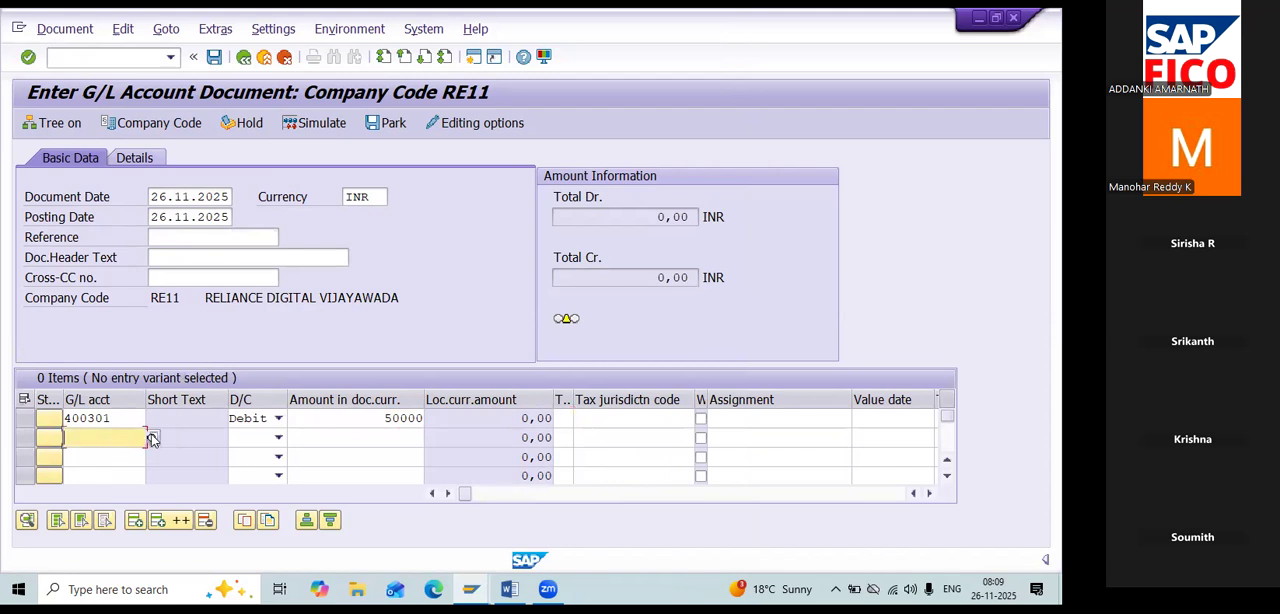
{"action": "left_click", "coordinate": [151, 439]}
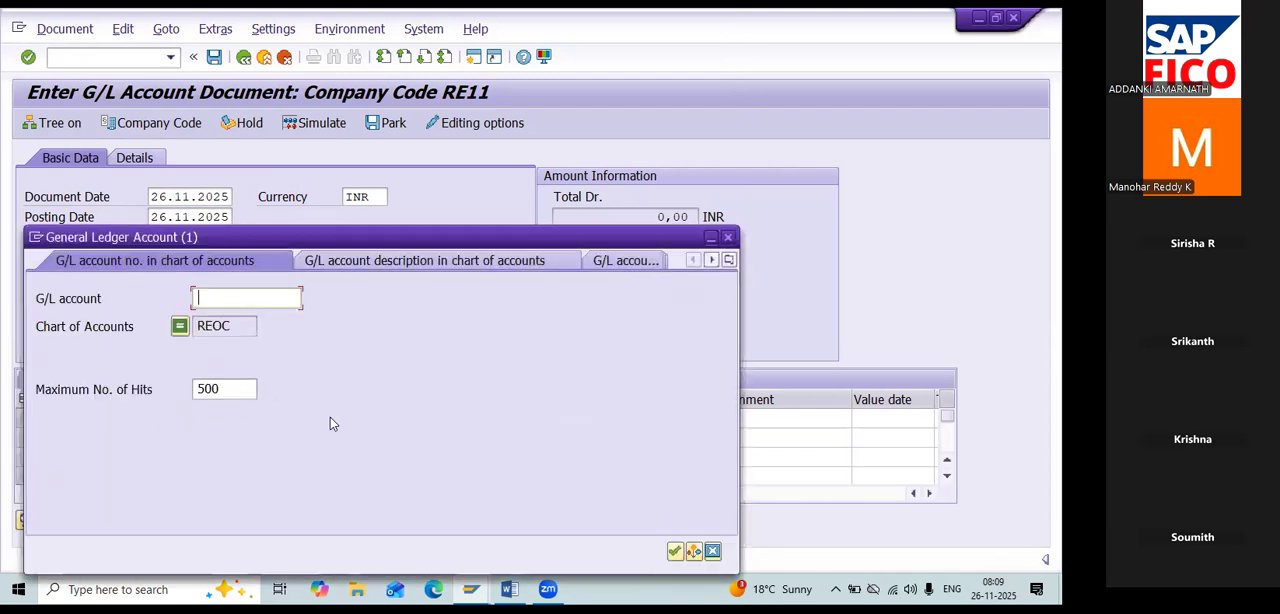
{"action": "left_click", "coordinate": [675, 551]}
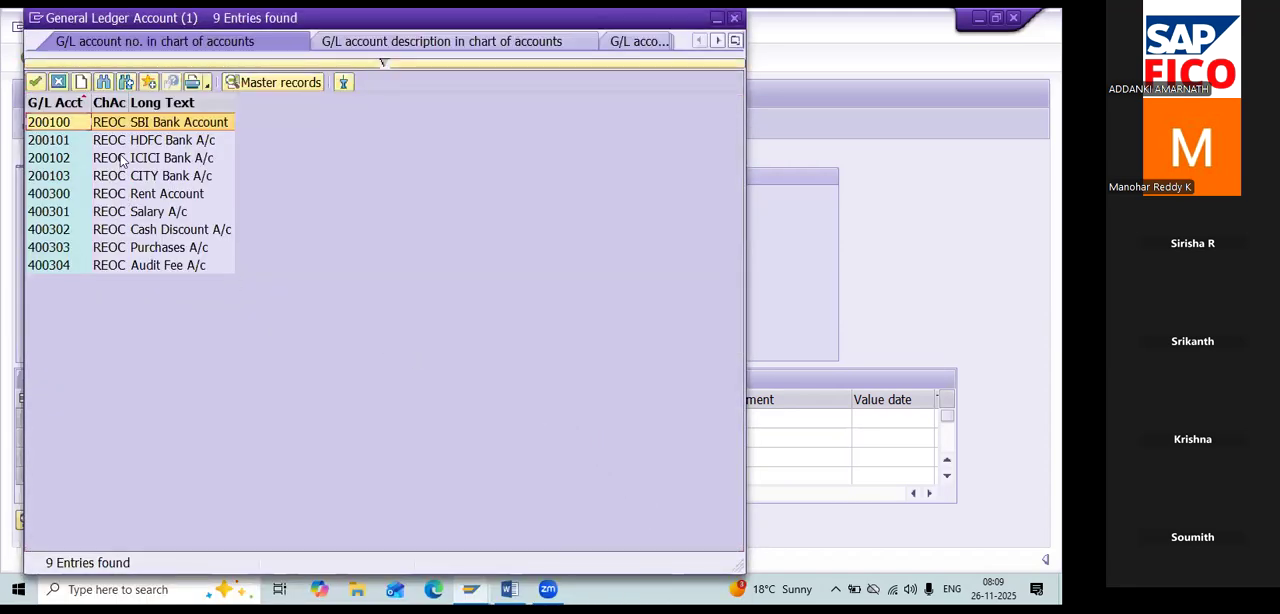
{"action": "double_click", "coordinate": [138, 124]}
{"action": "key", "text": "Tab"}
{"action": "key", "text": "c"}
{"action": "key", "text": "Tab"}
{"action": "type", "text": "50000"}
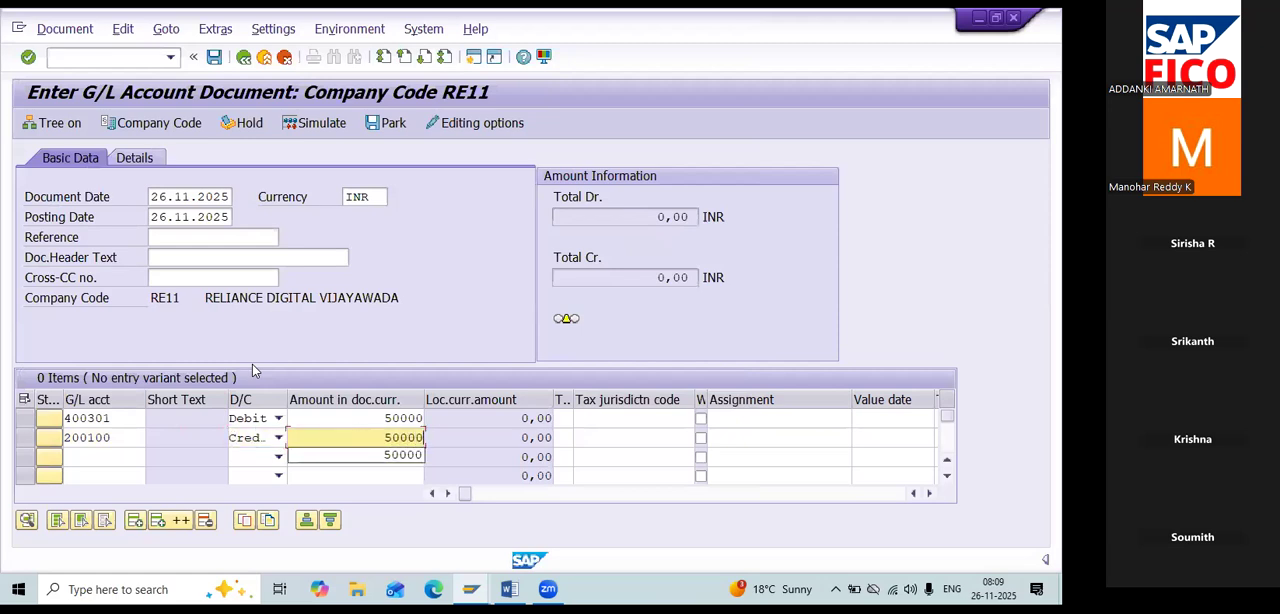
{"action": "key", "text": "Tab"}
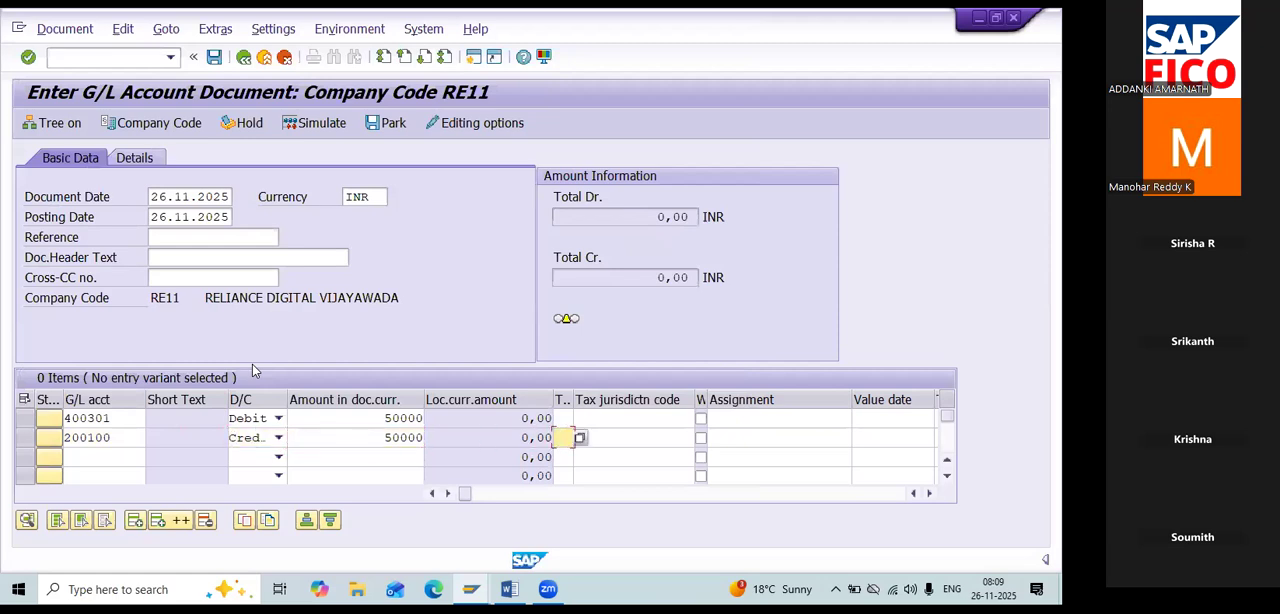
{"action": "key", "text": "Return"}
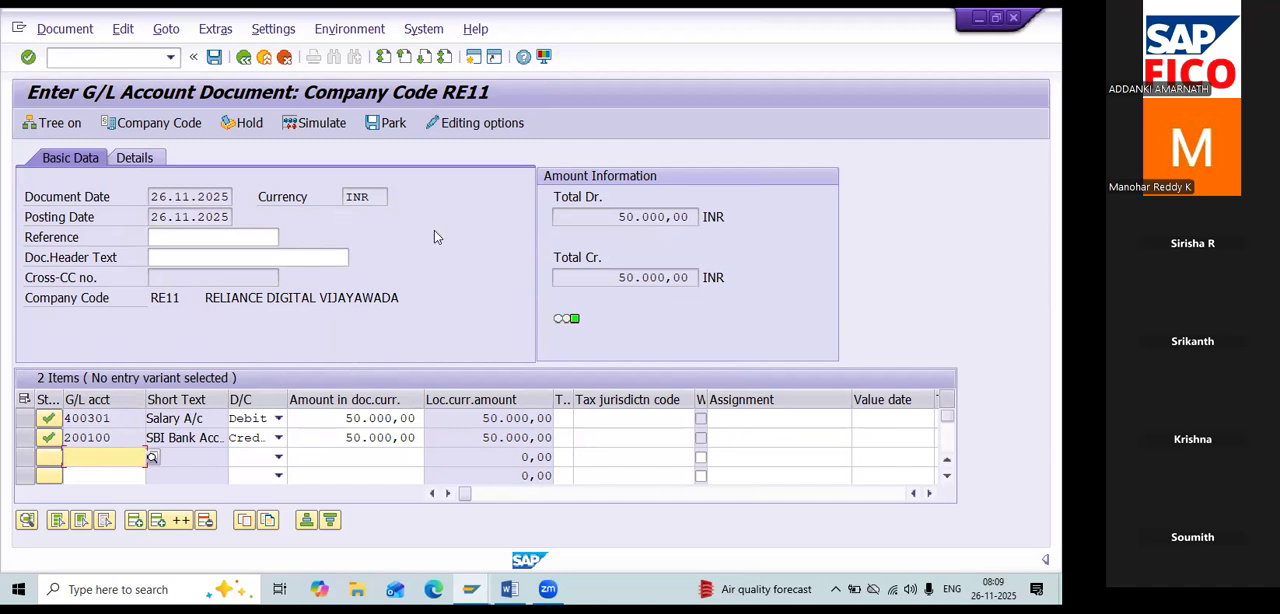
Hold the salary document under temporary document number 1.
{"action": "left_click", "coordinate": [250, 123]}
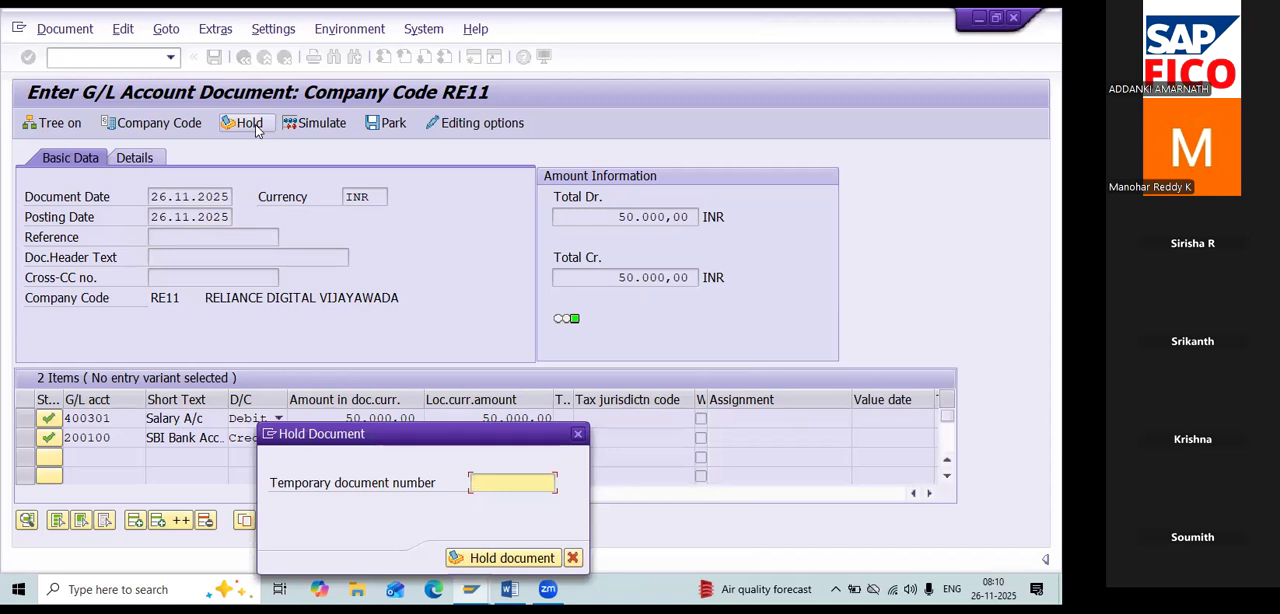
{"action": "left_click_drag", "start_coordinate": [398, 433], "coordinate": [398, 327]}
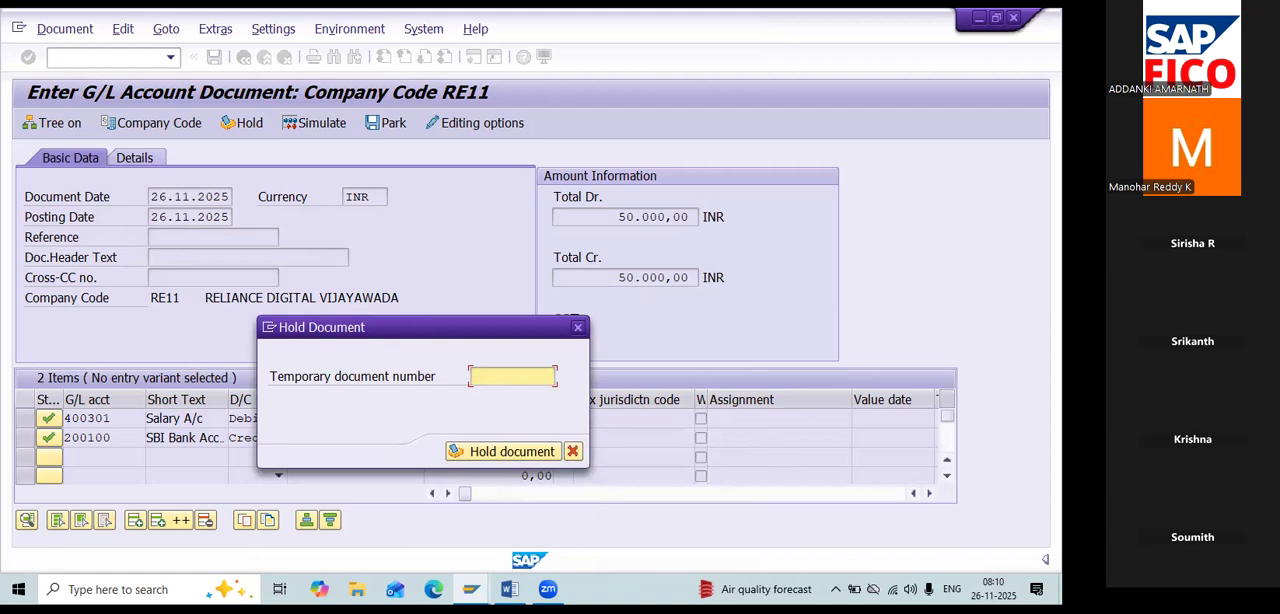
{"action": "type", "text": "1"}
{"action": "left_click", "coordinate": [497, 452]}
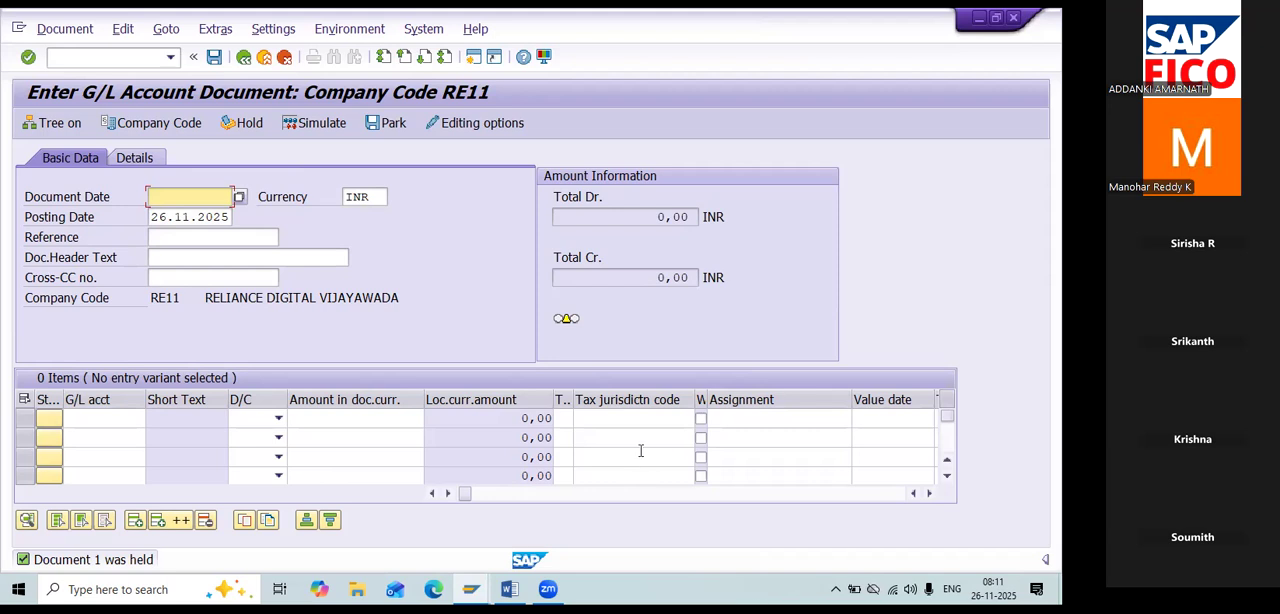
Set the document date to 26.11.2025 and assign the G/L account Audit Fee A/c to the first line item.
{"action": "left_click", "coordinate": [240, 199]}
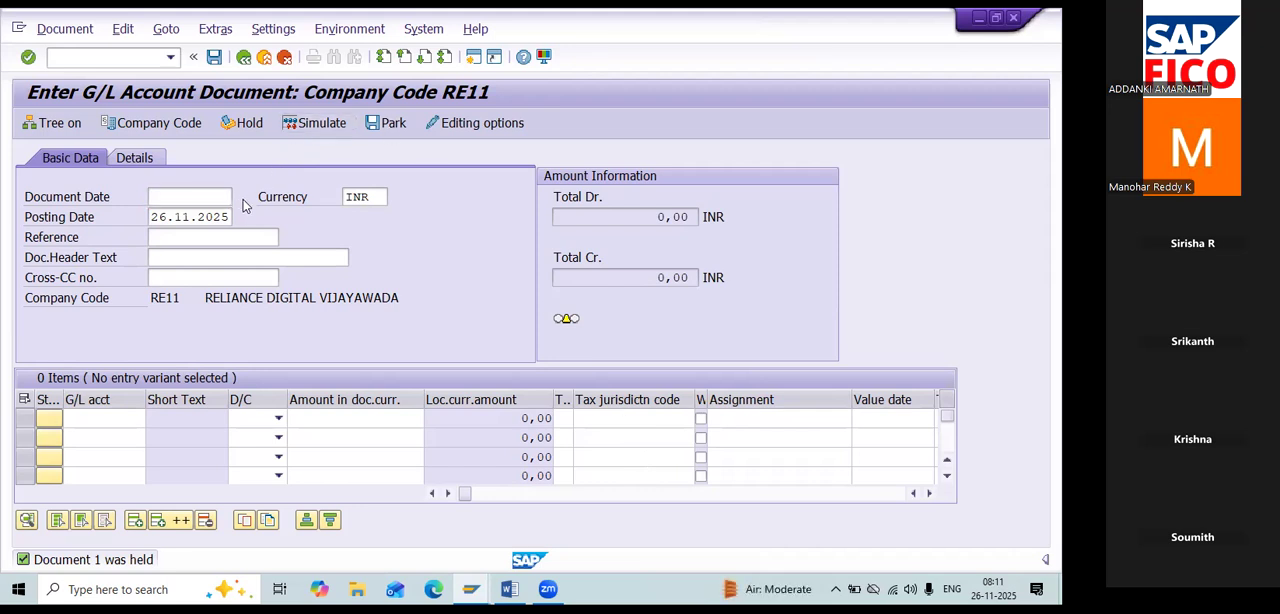
{"action": "double_click", "coordinate": [315, 390]}
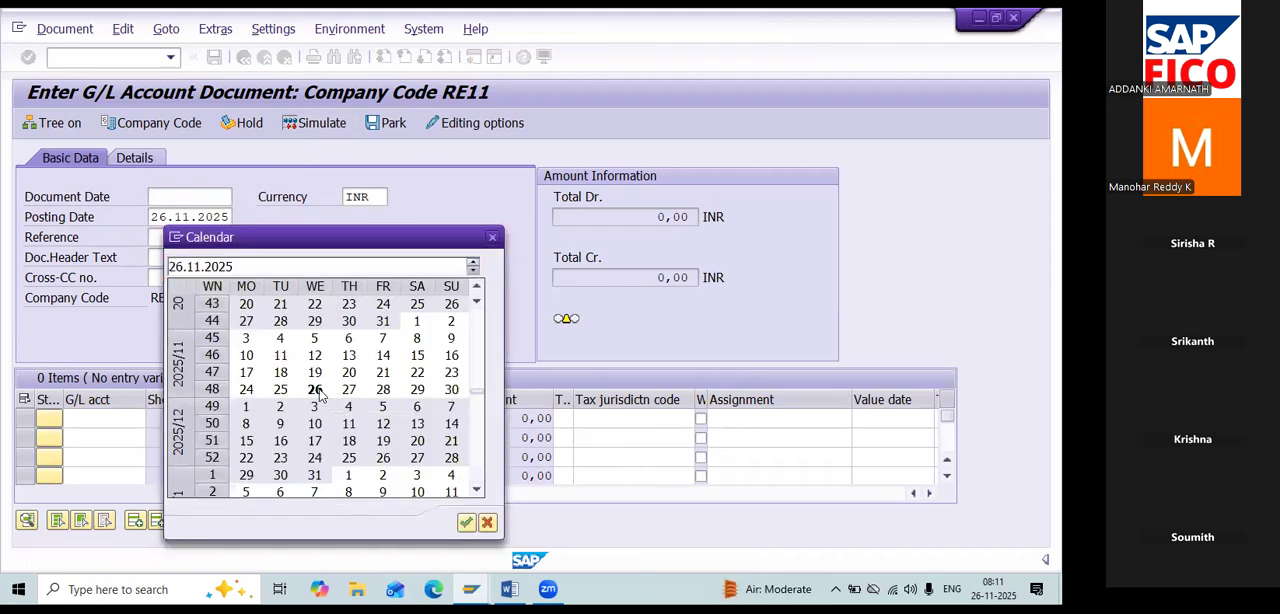
{"action": "left_click", "coordinate": [115, 420]}
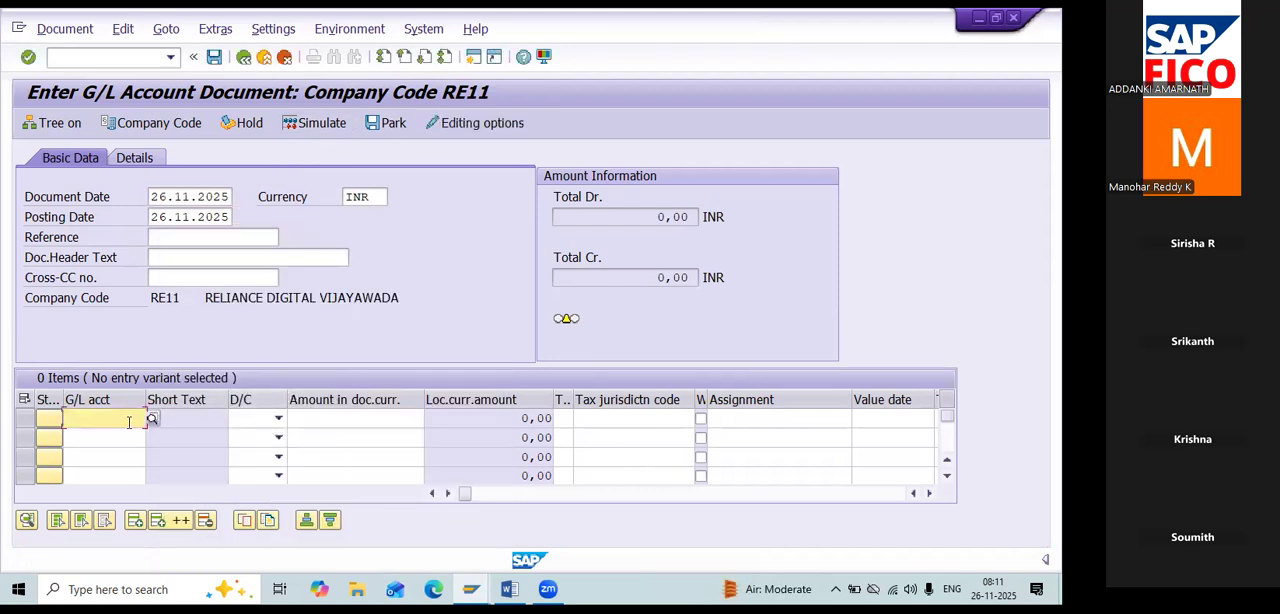
{"action": "left_click", "coordinate": [151, 419]}
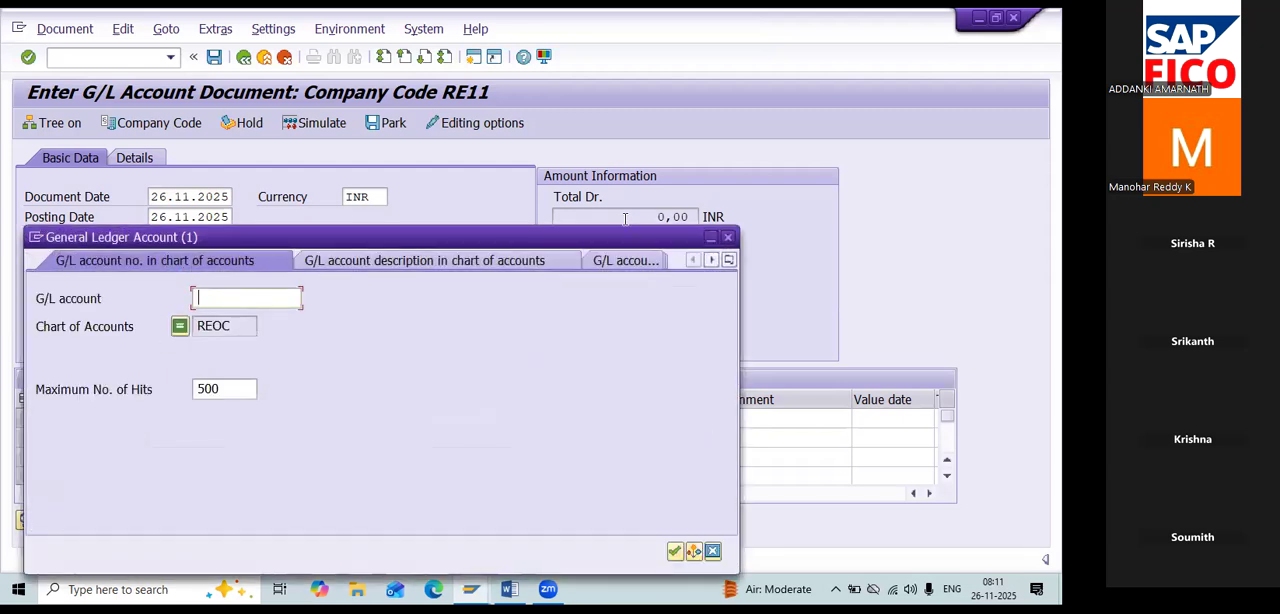
{"action": "left_click_drag", "start_coordinate": [612, 237], "coordinate": [619, 135]}
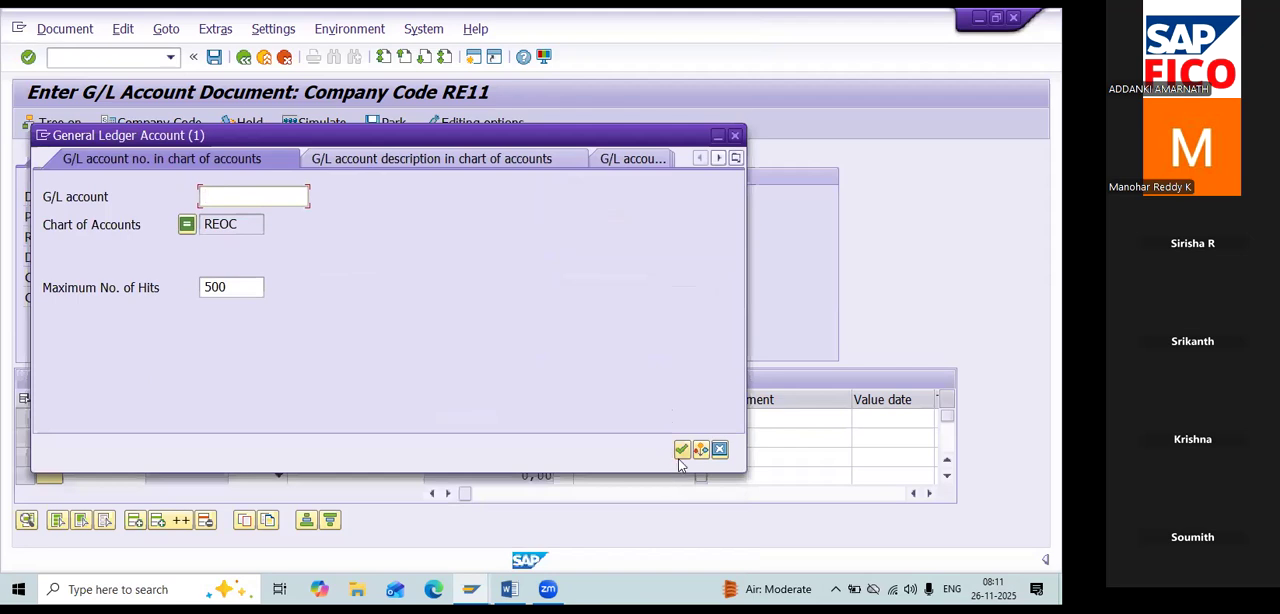
{"action": "left_click", "coordinate": [680, 450]}
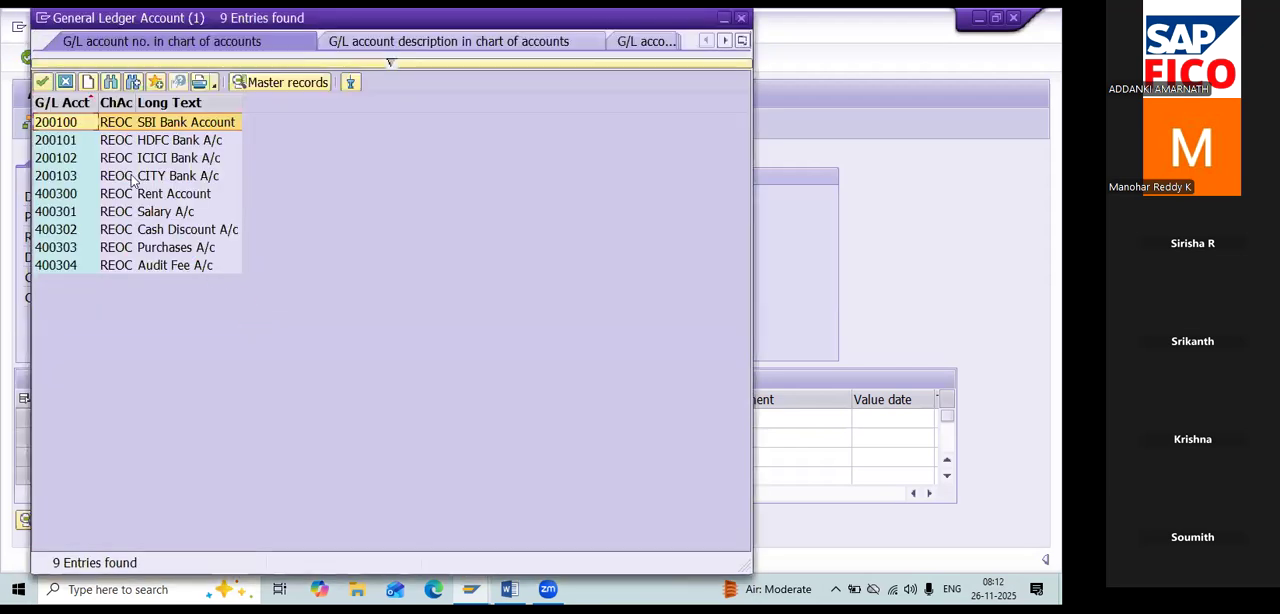
{"action": "double_click", "coordinate": [143, 266]}
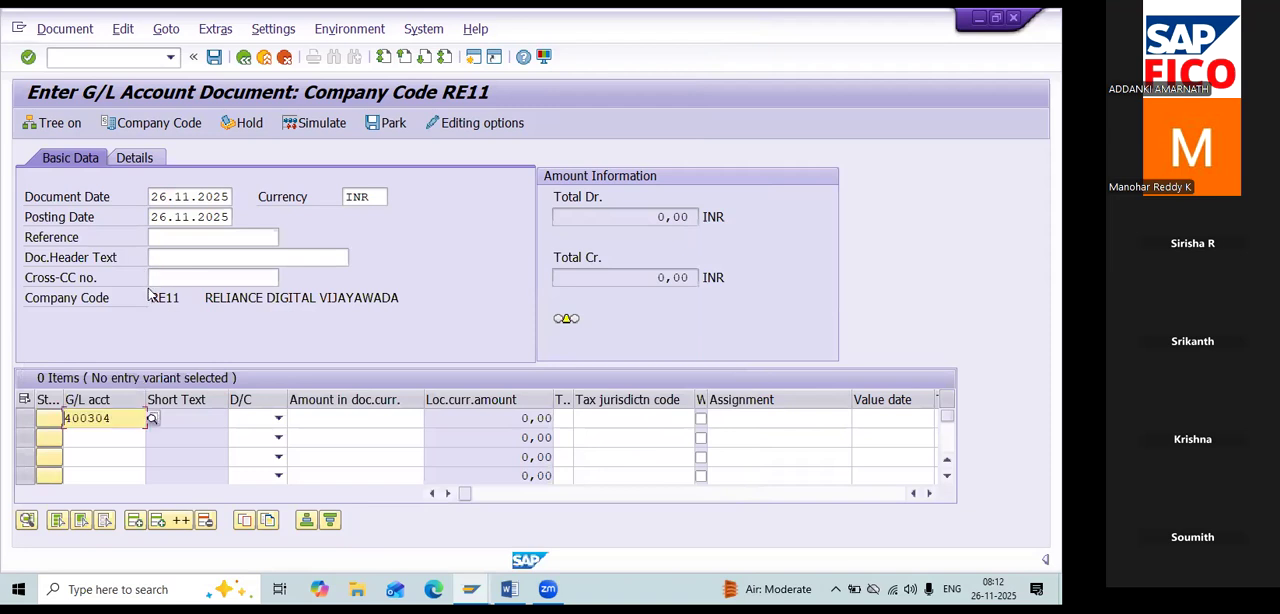
Make the Audit Fee A/c line item a debit of 25000.
{"action": "left_click", "coordinate": [249, 426]}
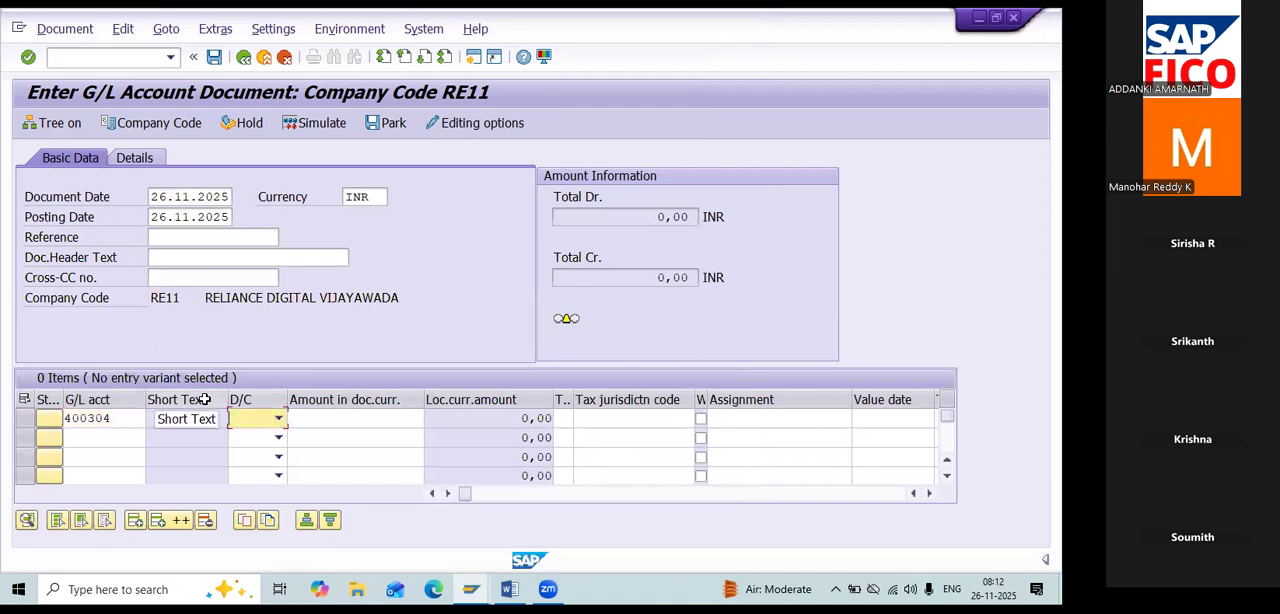
{"action": "key", "text": "d"}
{"action": "key", "text": "Tab"}
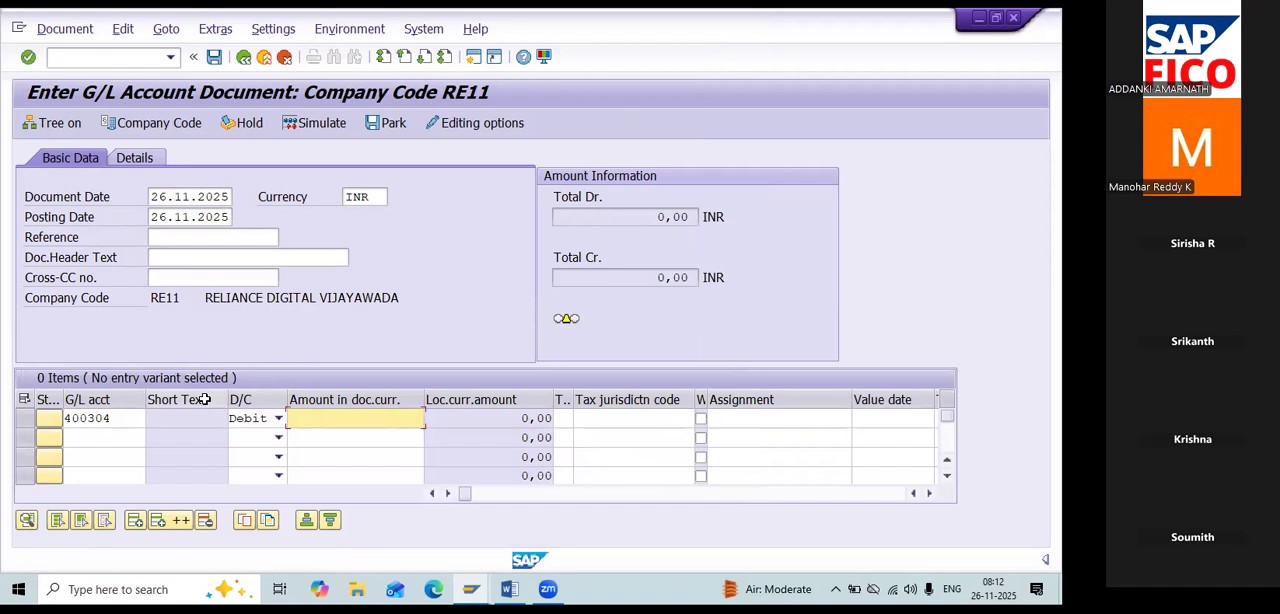
{"action": "type", "text": "25000"}
{"action": "key", "text": "Tab"}
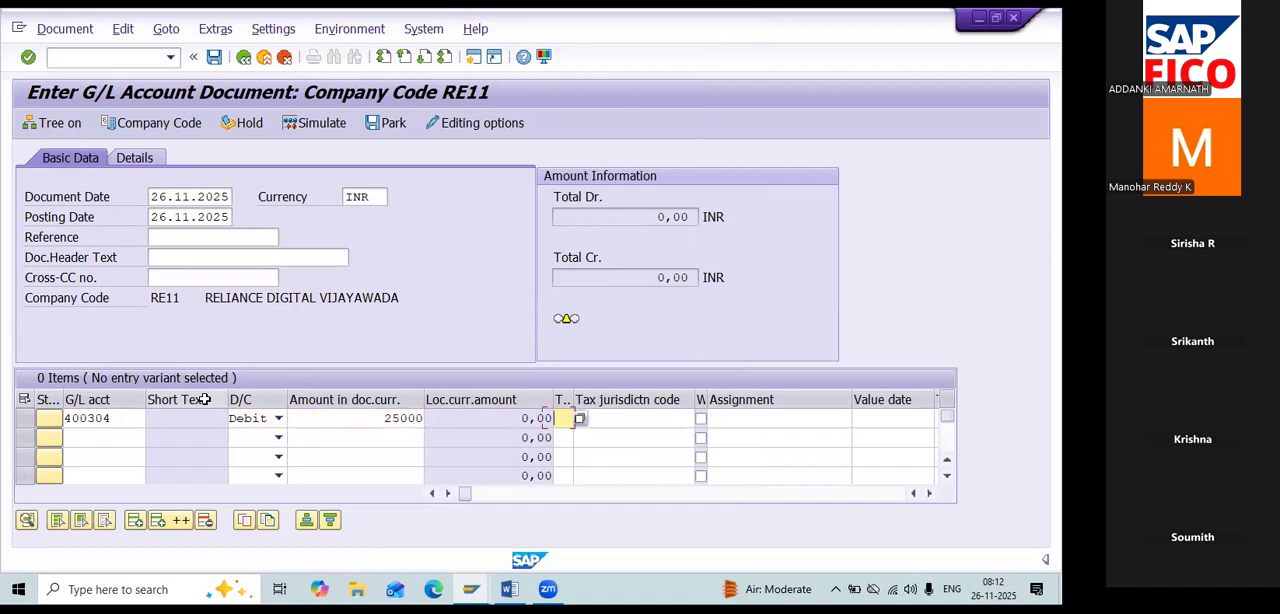
Enter the second line item with the G/L account HDFC Bank A/c as a credit of 25000 and validate the entries.
{"action": "left_click", "coordinate": [127, 438]}
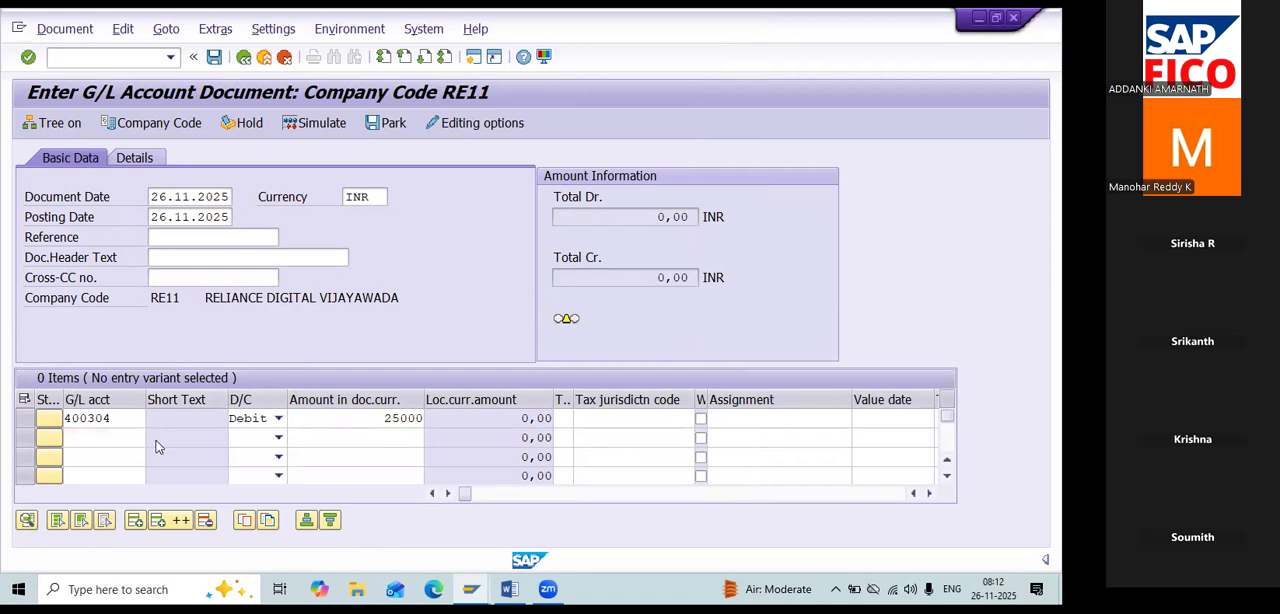
{"action": "key", "text": "F4"}
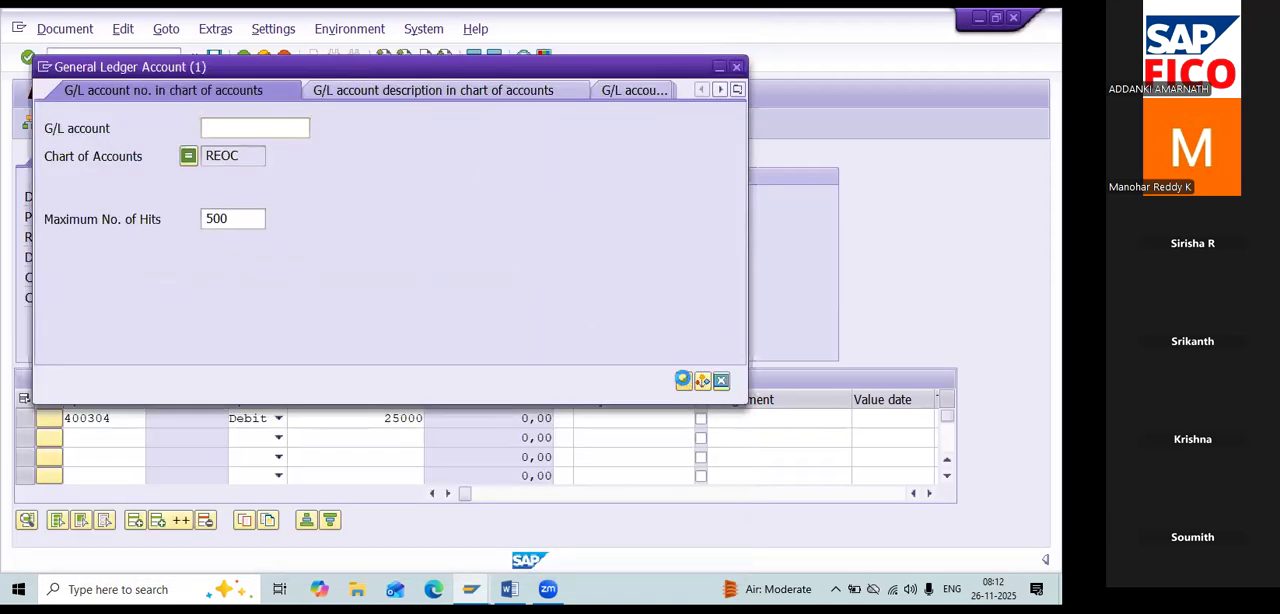
{"action": "left_click", "coordinate": [684, 377]}
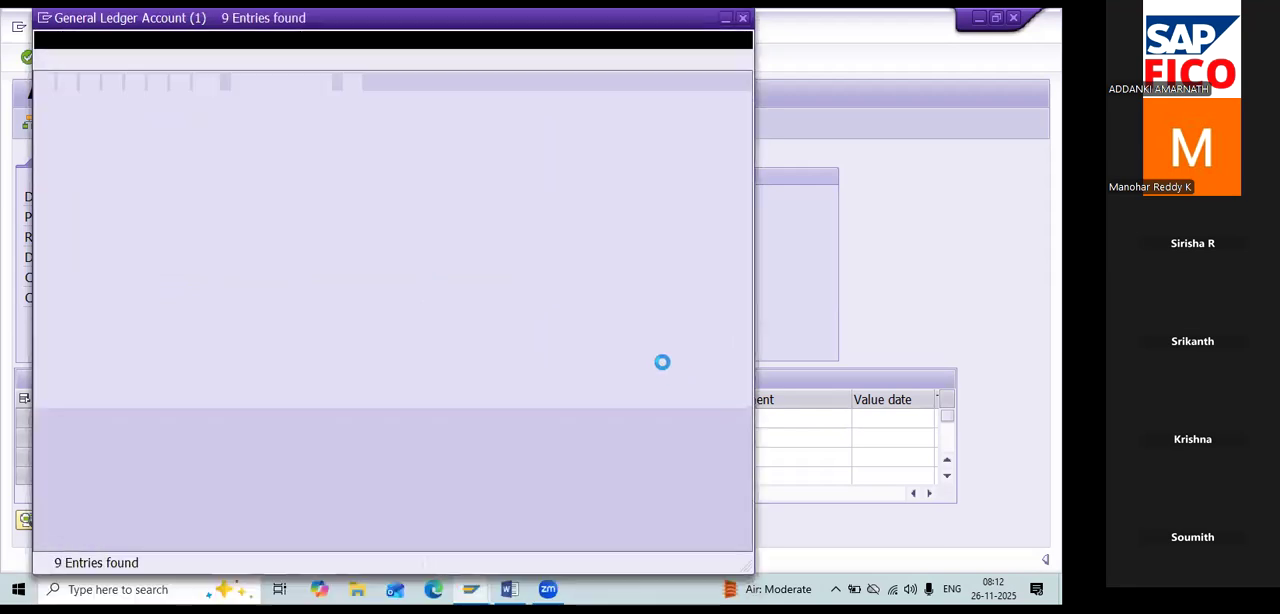
{"action": "double_click", "coordinate": [203, 187]}
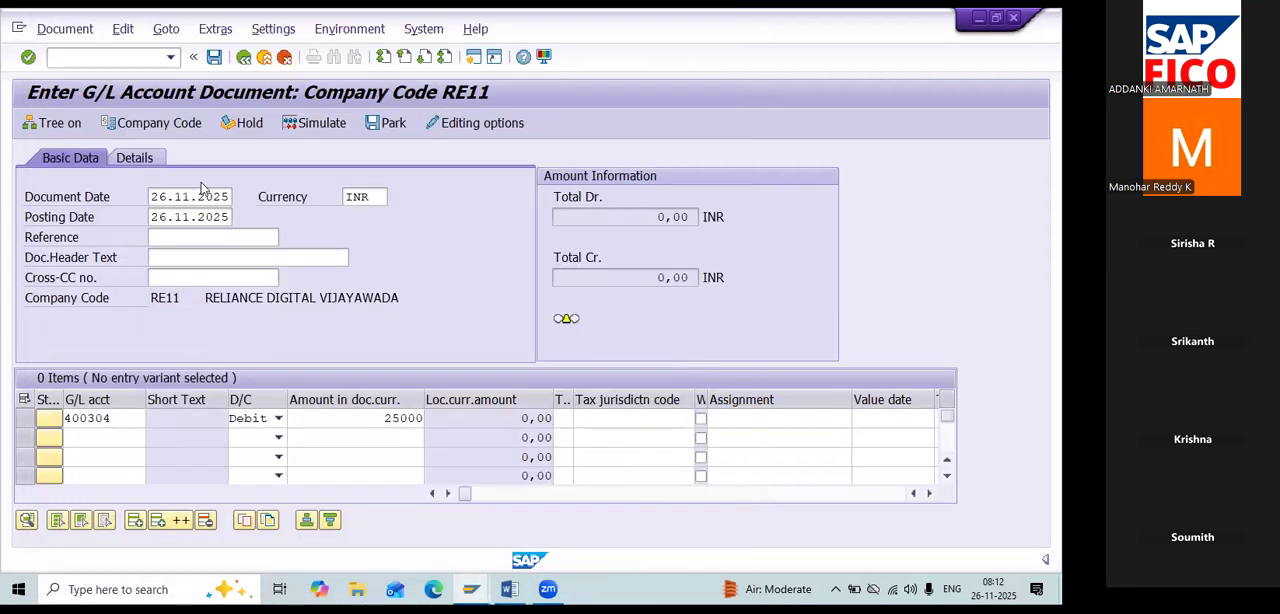
{"action": "key", "text": "Tab"}
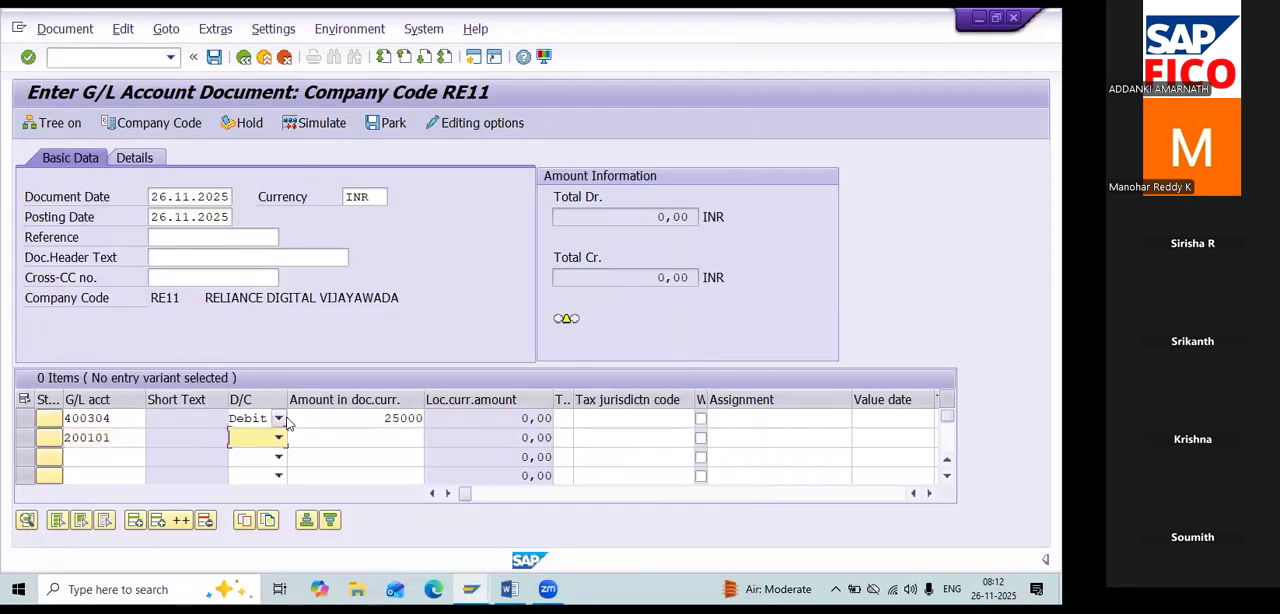
{"action": "key", "text": "c"}
{"action": "key", "text": "Tab"}
{"action": "type", "text": "25000"}
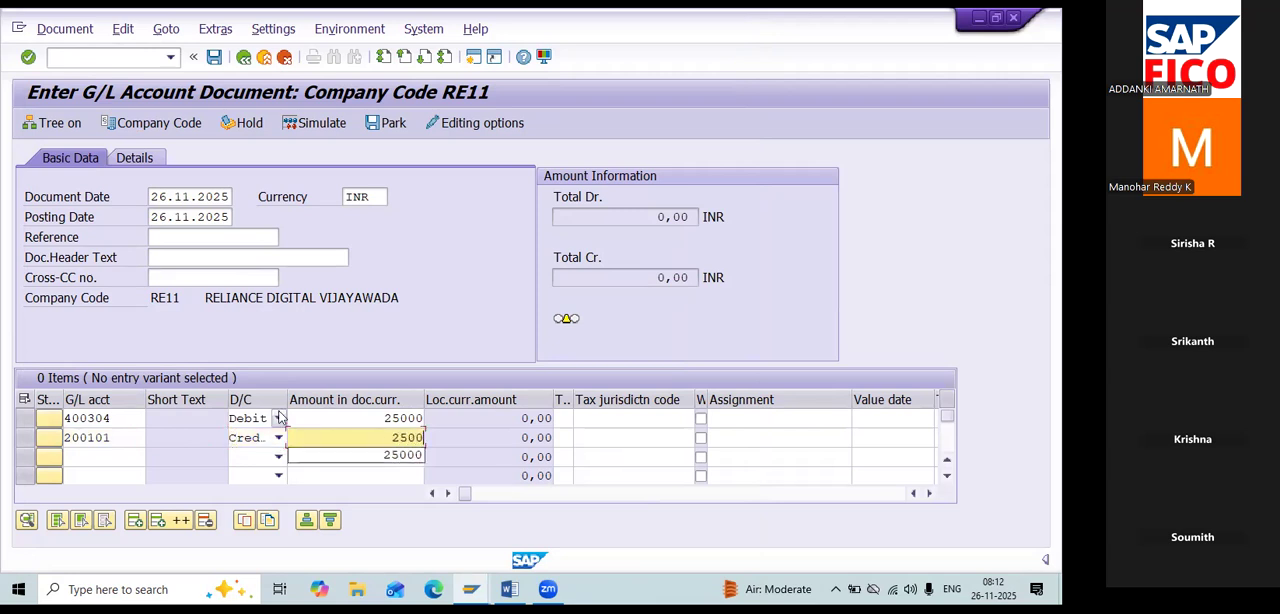
{"action": "key", "text": "Tab"}
{"action": "key", "text": "Return"}
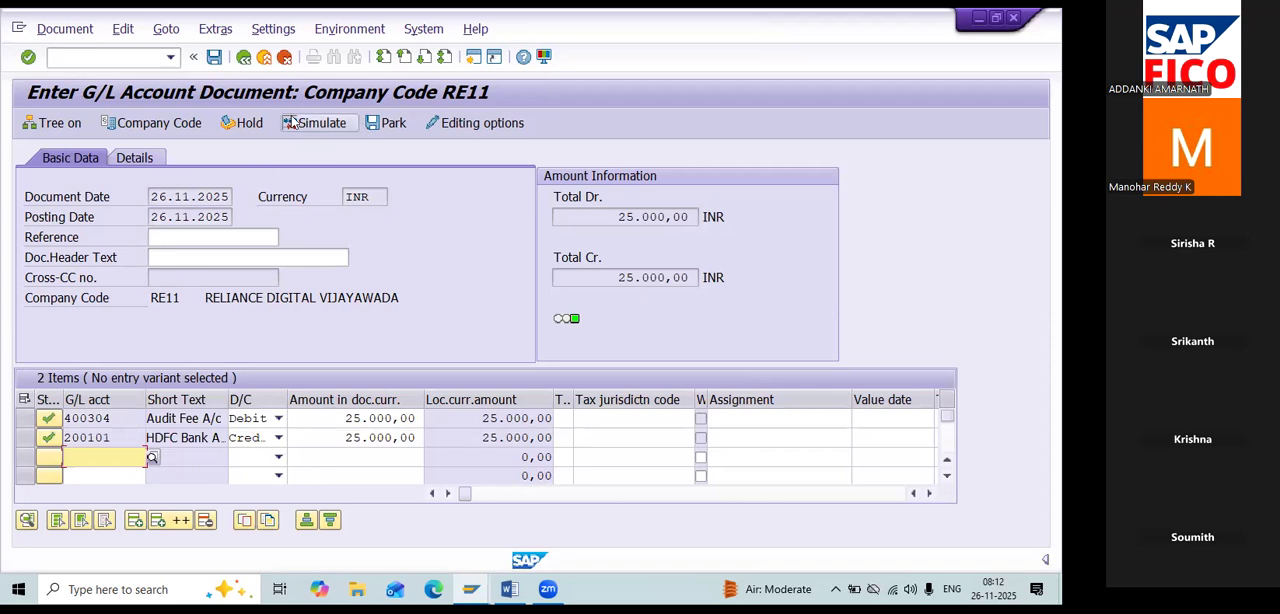
Hold the audit fee document under temporary document number 2.
{"action": "left_click", "coordinate": [250, 123]}
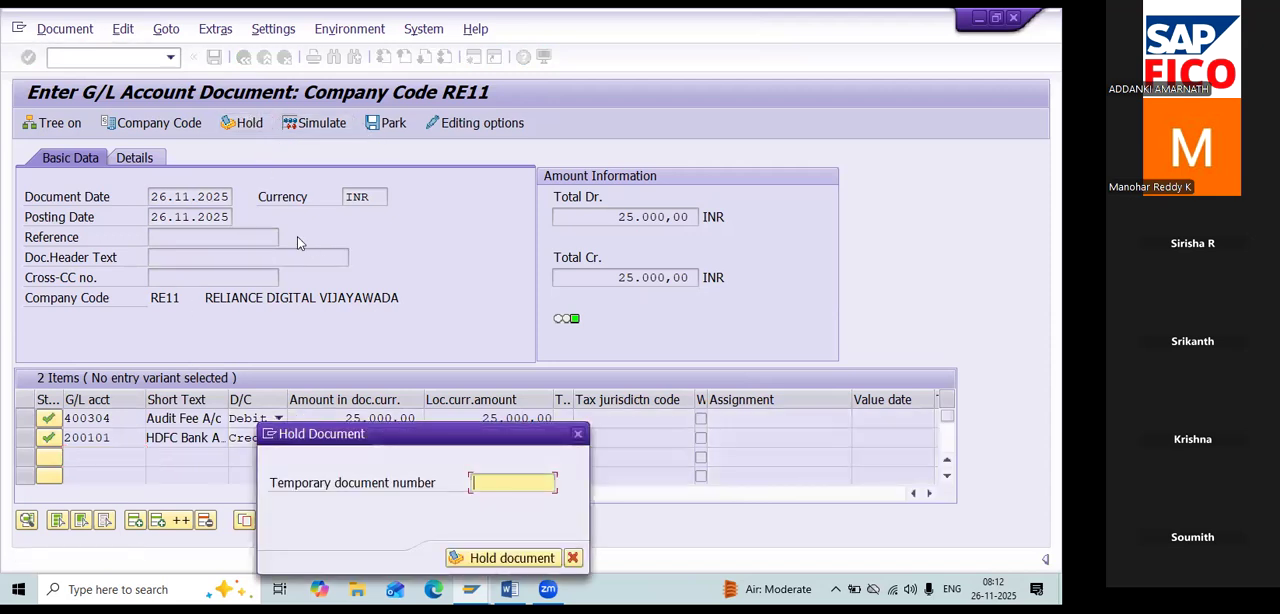
{"action": "type", "text": "2"}
{"action": "left_click", "coordinate": [482, 557]}
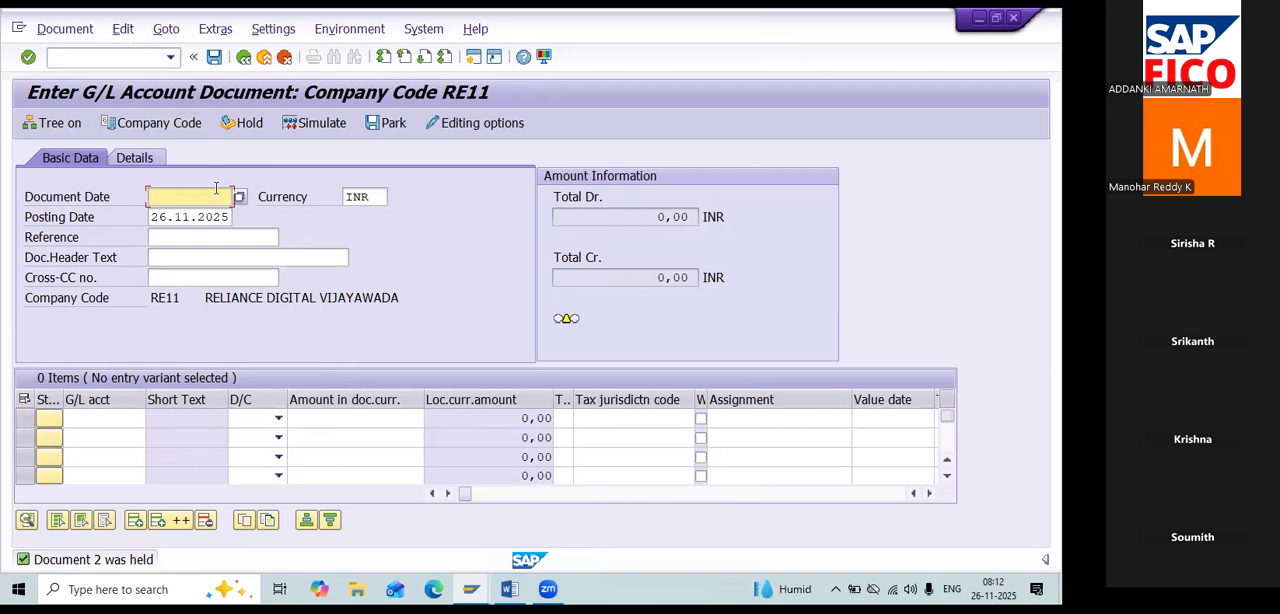
Switch to the Word class notes and review the transaction codes for deleting or posting park documents (FBV0) and hold documents (FB11).
{"action": "key", "text": "alt+Tab"}
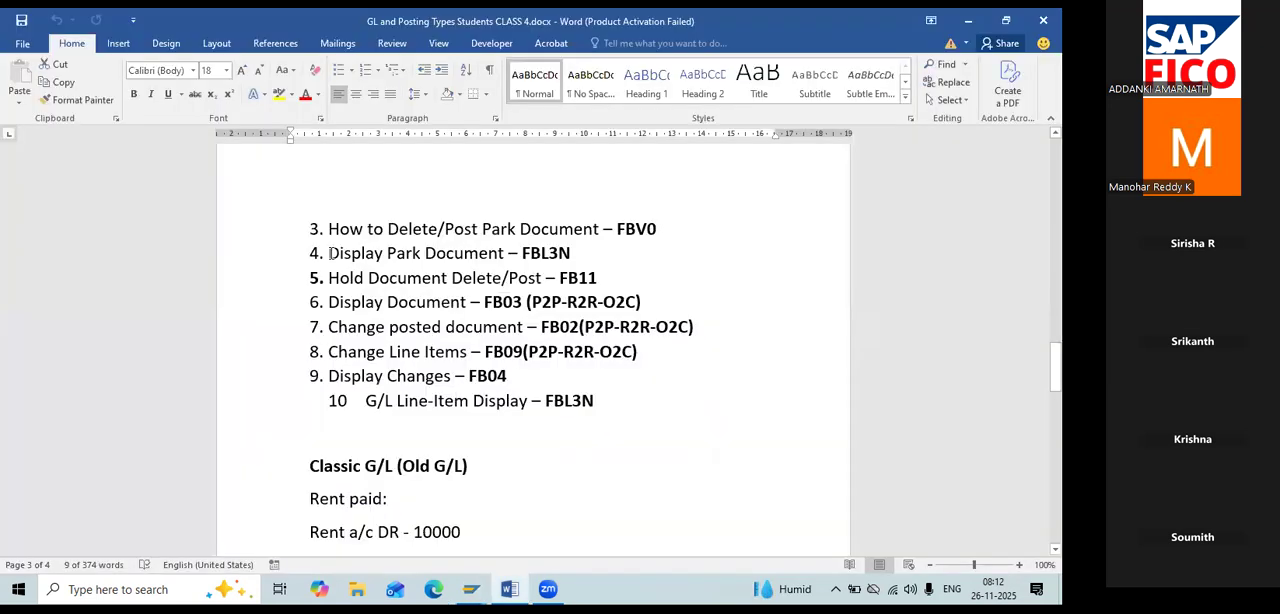
{"action": "left_click_drag", "start_coordinate": [327, 278], "coordinate": [605, 280]}
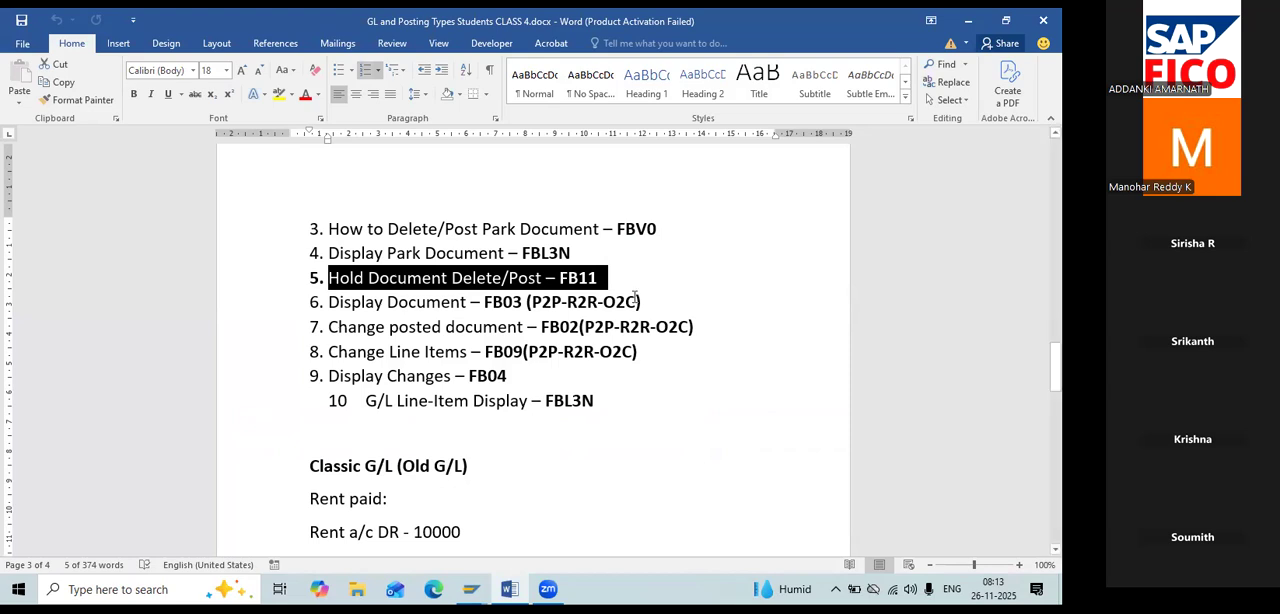
{"action": "left_click_drag", "start_coordinate": [703, 231], "coordinate": [330, 225]}
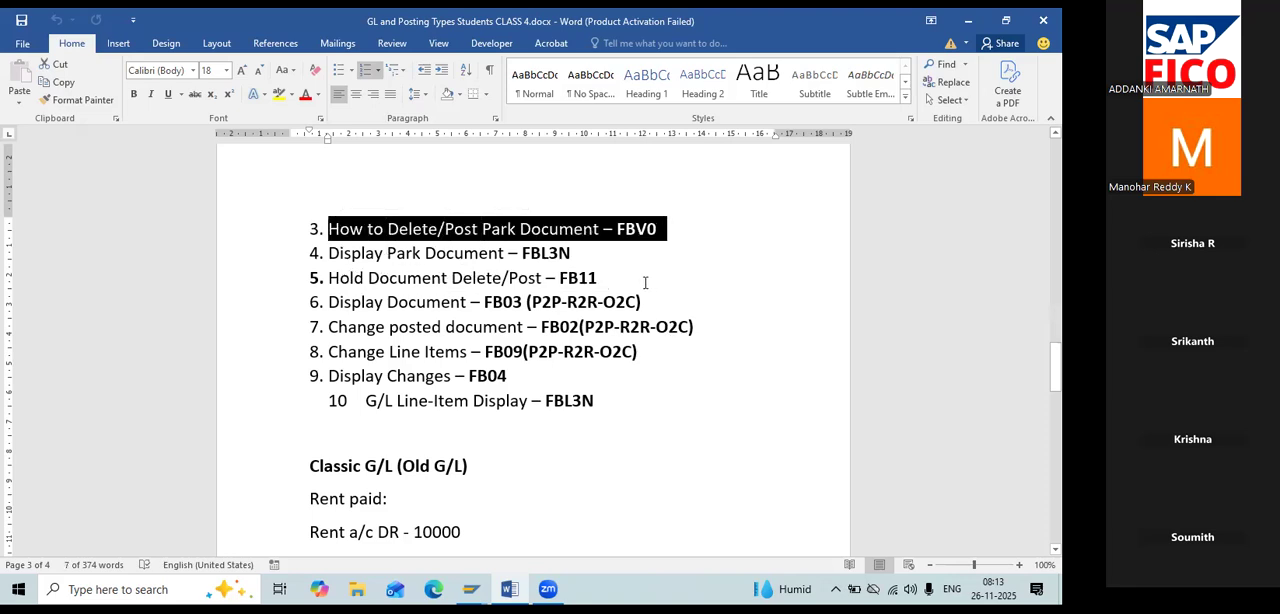
{"action": "left_click_drag", "start_coordinate": [603, 278], "coordinate": [330, 278]}
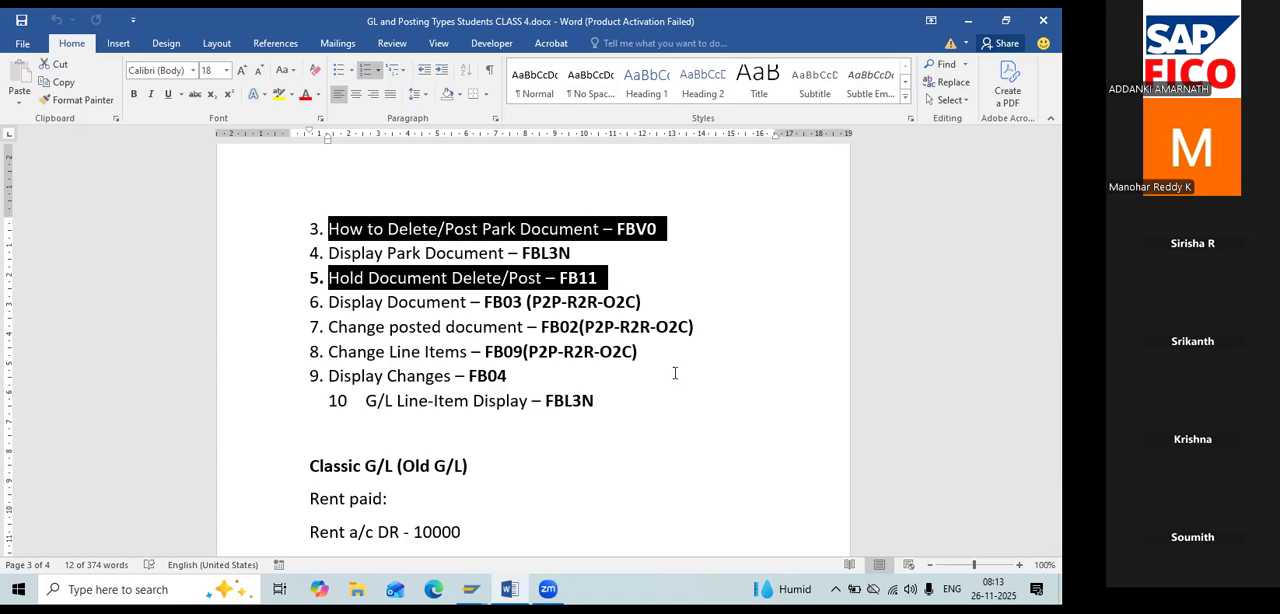
{"action": "scroll", "coordinate": [650, 368], "scroll_direction": "up", "scroll_amount": 2}
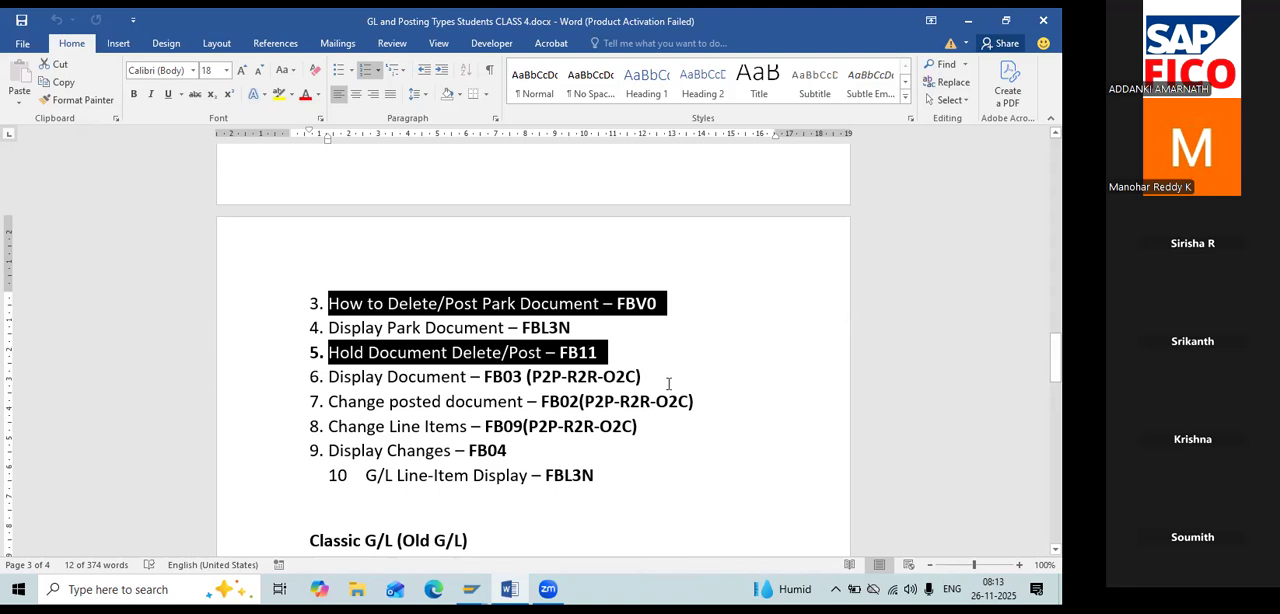
{"action": "scroll", "coordinate": [660, 390], "scroll_direction": "up", "scroll_amount": 1}
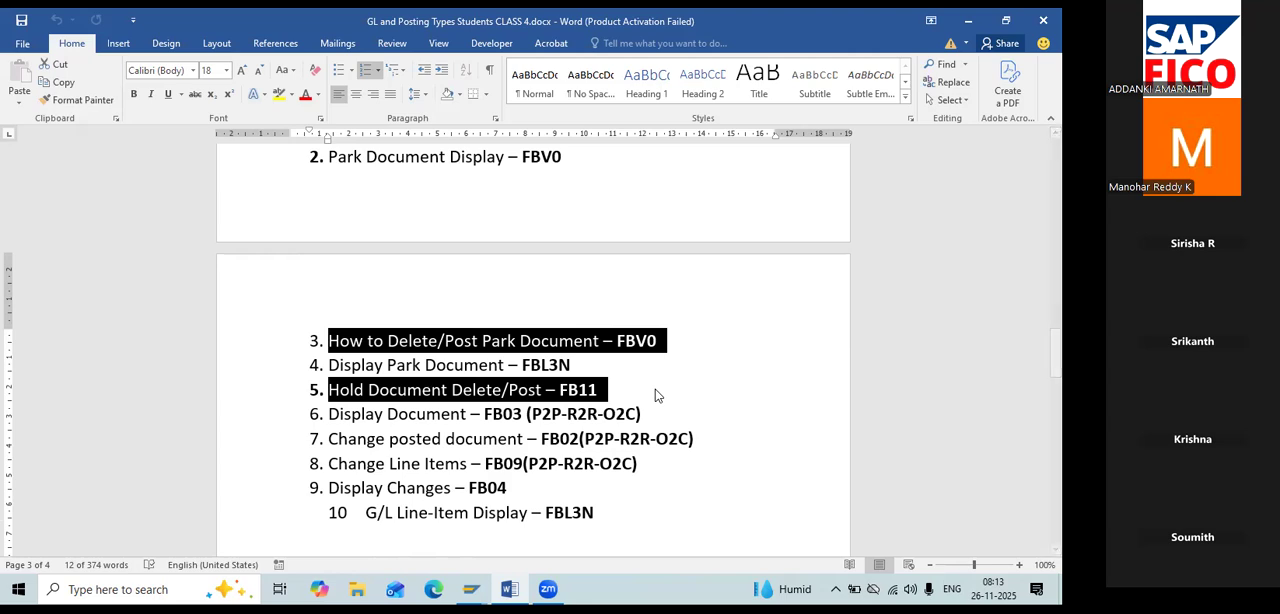
Switch back to SAP and enter the transaction code /nFB11 for processing held documents.
{"action": "key", "text": "alt+Tab"}
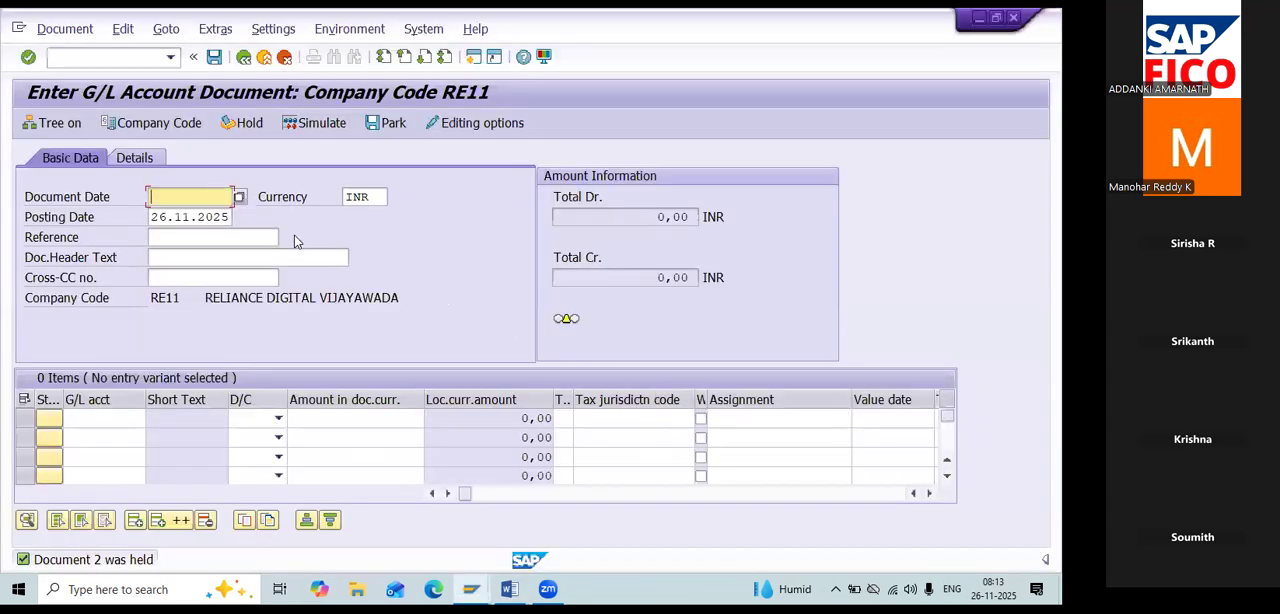
{"action": "left_click", "coordinate": [125, 57]}
{"action": "type", "text": "/n"}
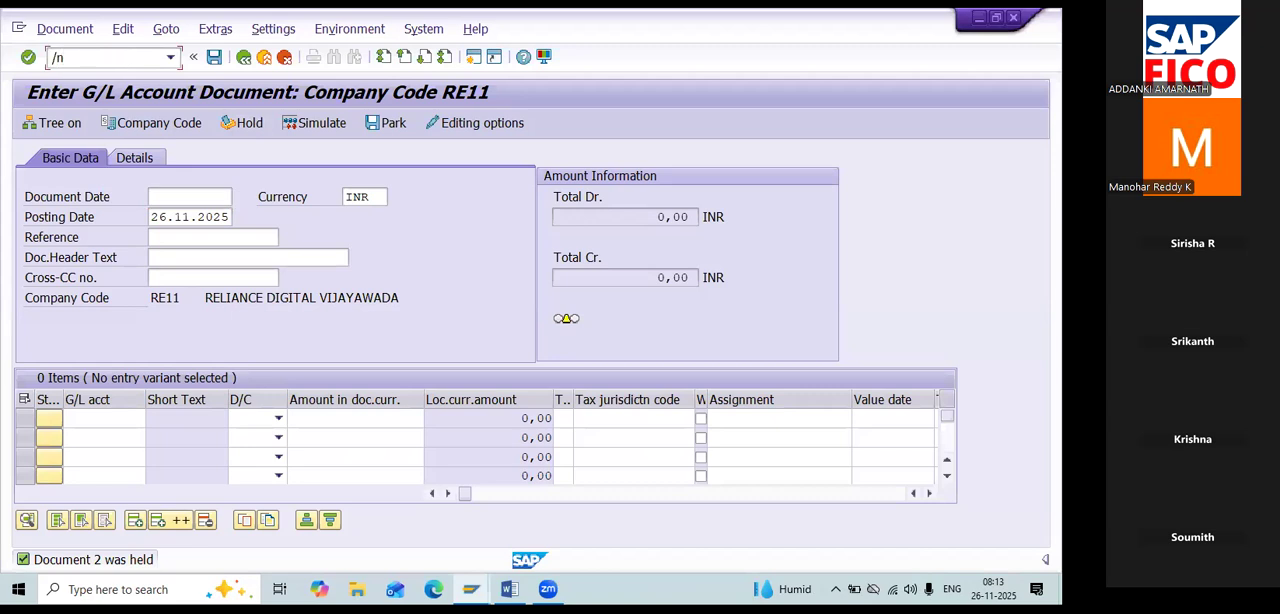
{"action": "type", "text": "FB"}
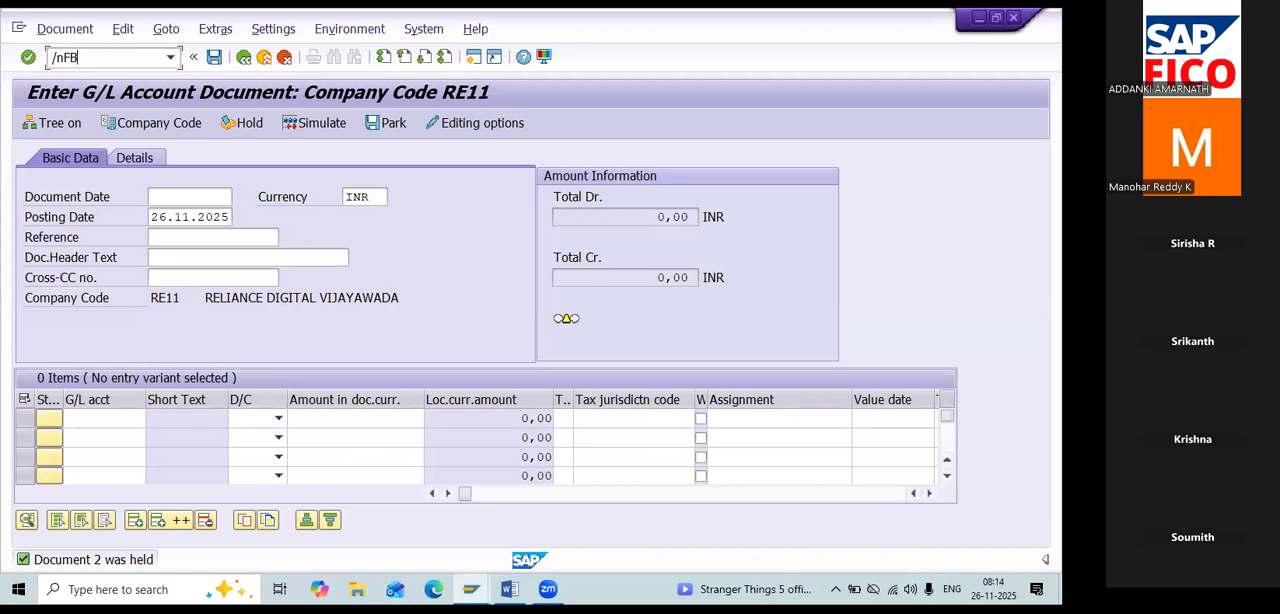
{"action": "type", "text": "11"}
Switch to Chrome, search Google for "HOLD DOCUMENT in sap T CODE" and expand the AI Overview.
{"action": "left_click", "coordinate": [980, 18]}
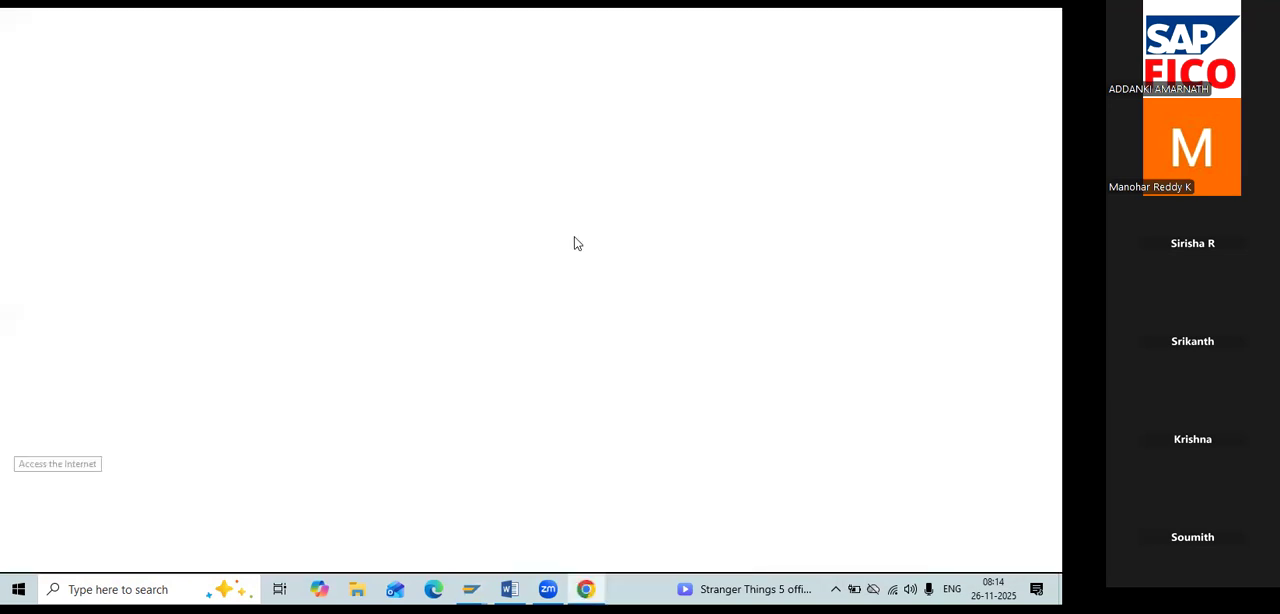
{"action": "left_click", "coordinate": [417, 323]}
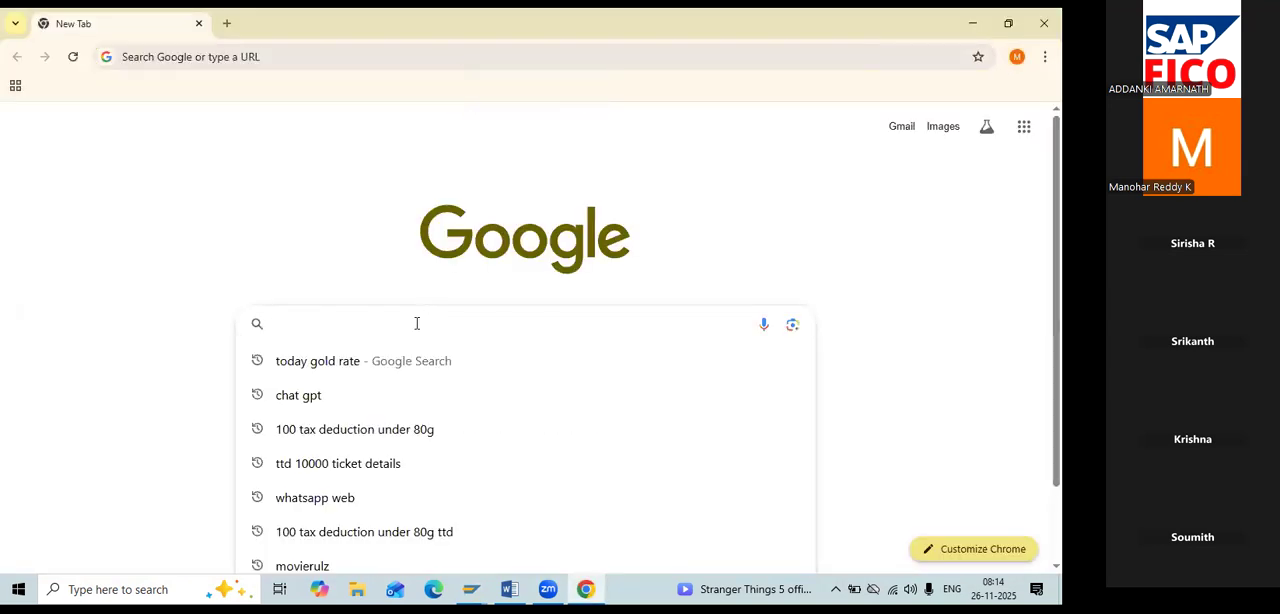
{"action": "type", "text": "HOLD"}
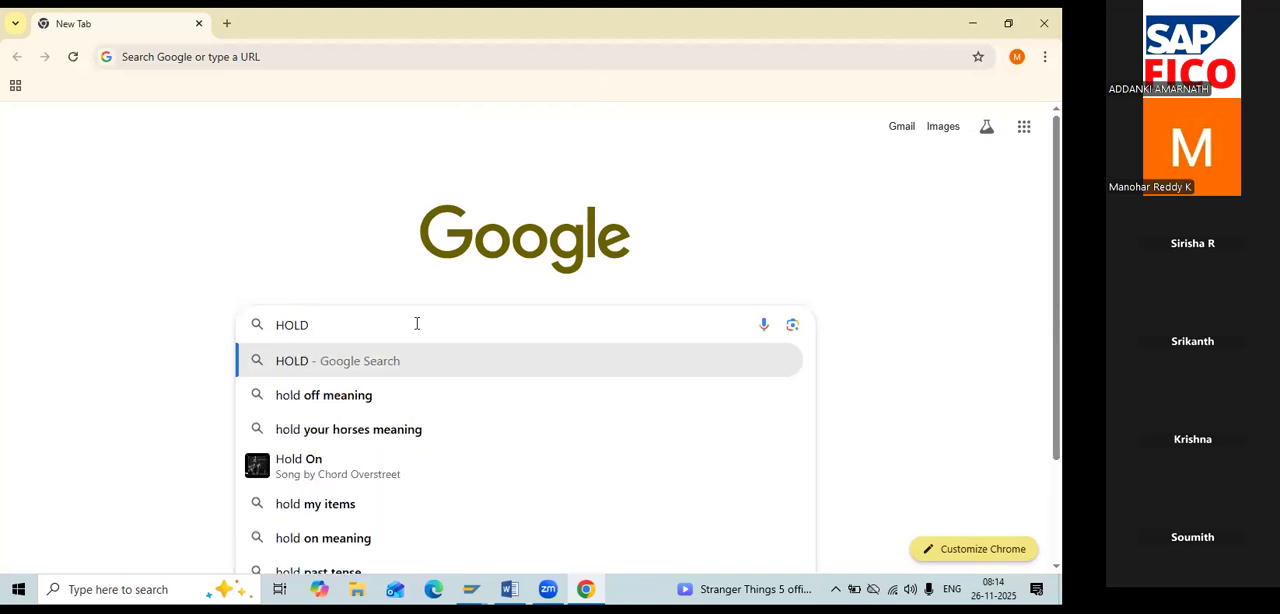
{"action": "type", "text": " DOCUMEN"}
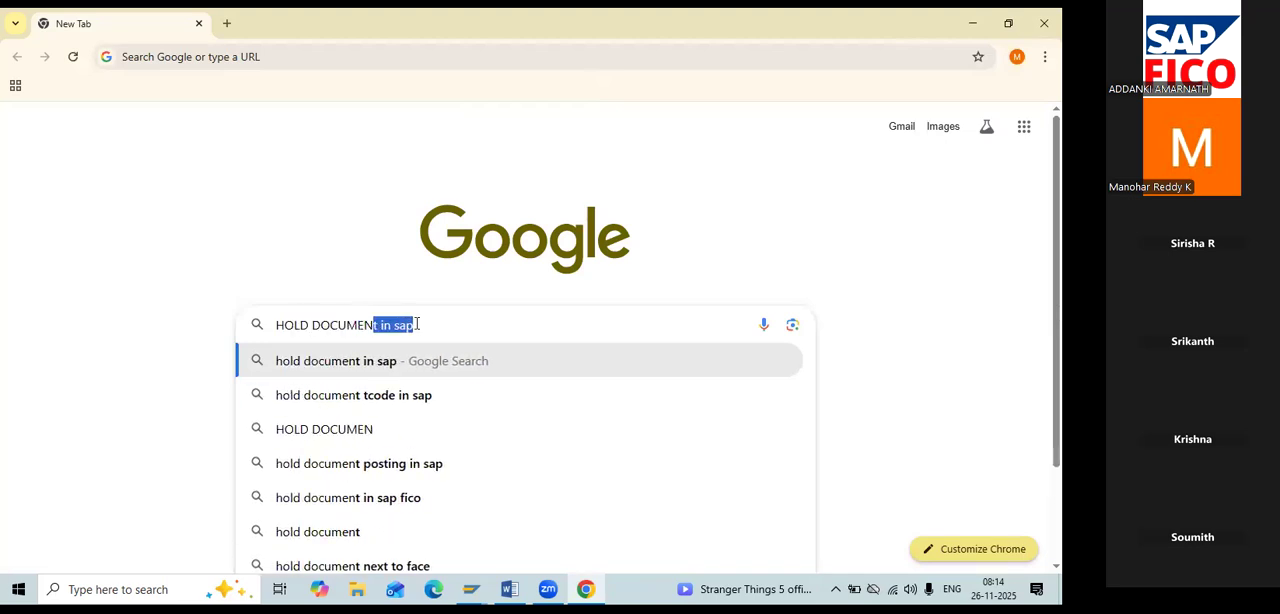
{"action": "type", "text": "T"}
{"action": "key", "text": "Right"}
{"action": "type", "text": "T CO"}
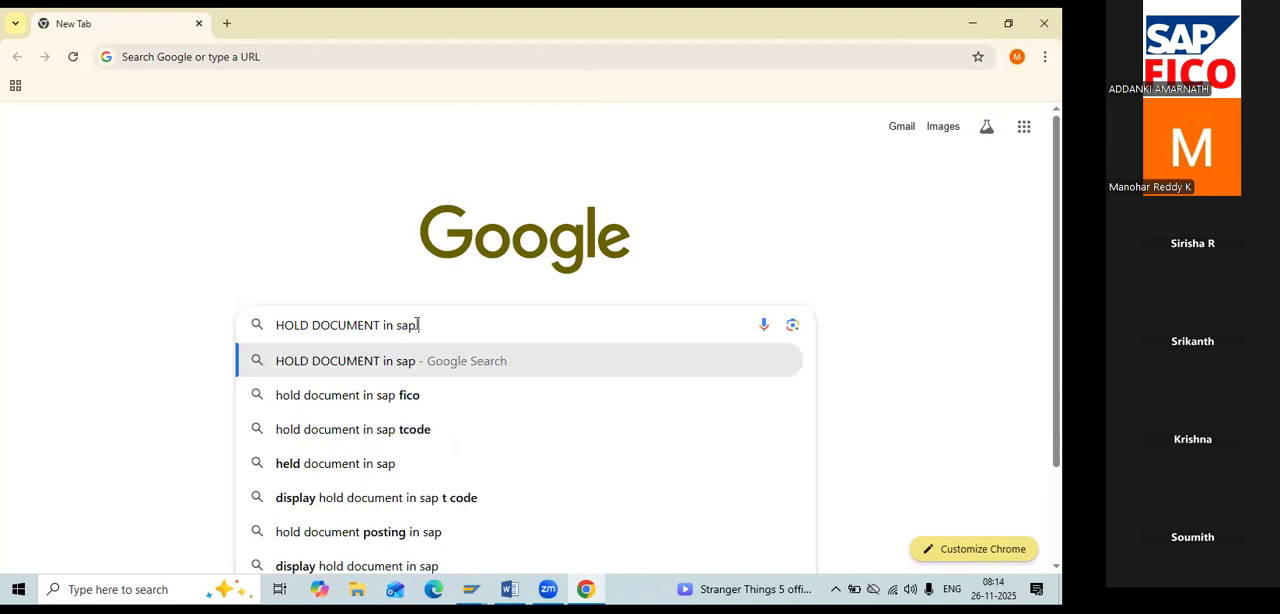
{"action": "type", "text": "DE"}
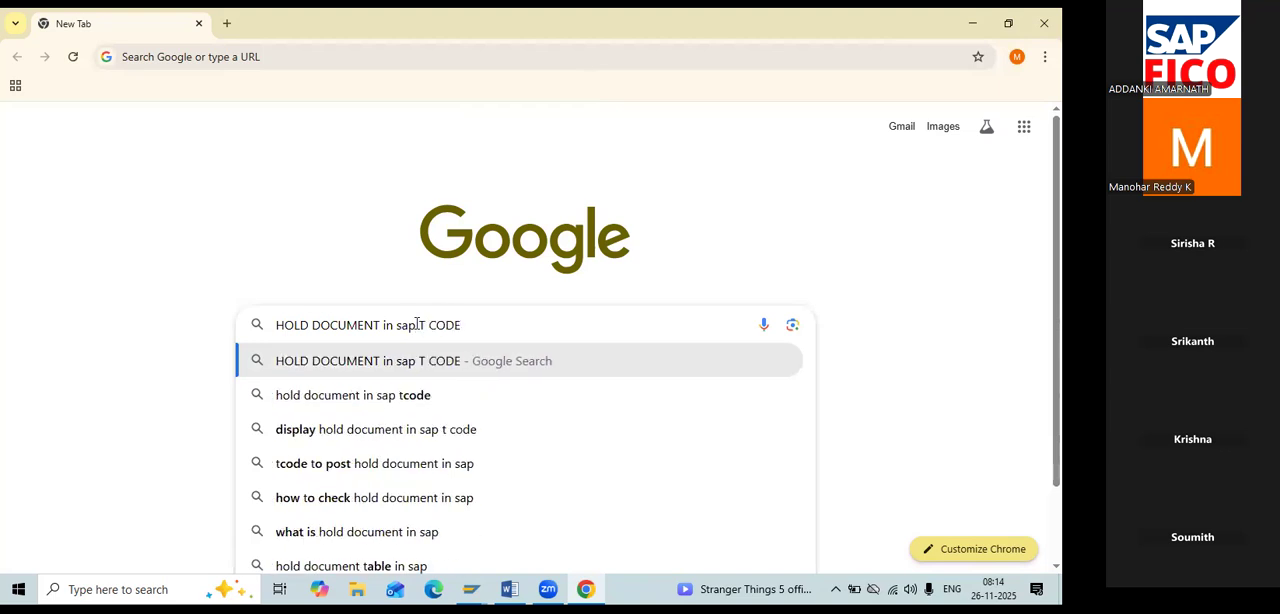
{"action": "key", "text": "Return"}
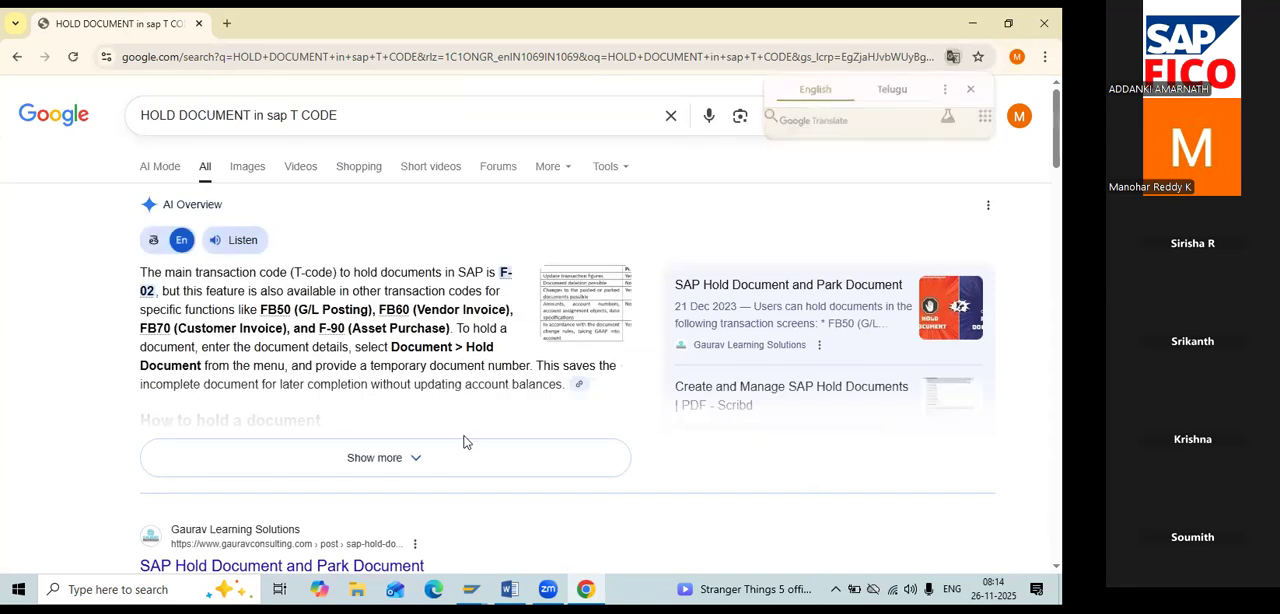
{"action": "left_click", "coordinate": [468, 442]}
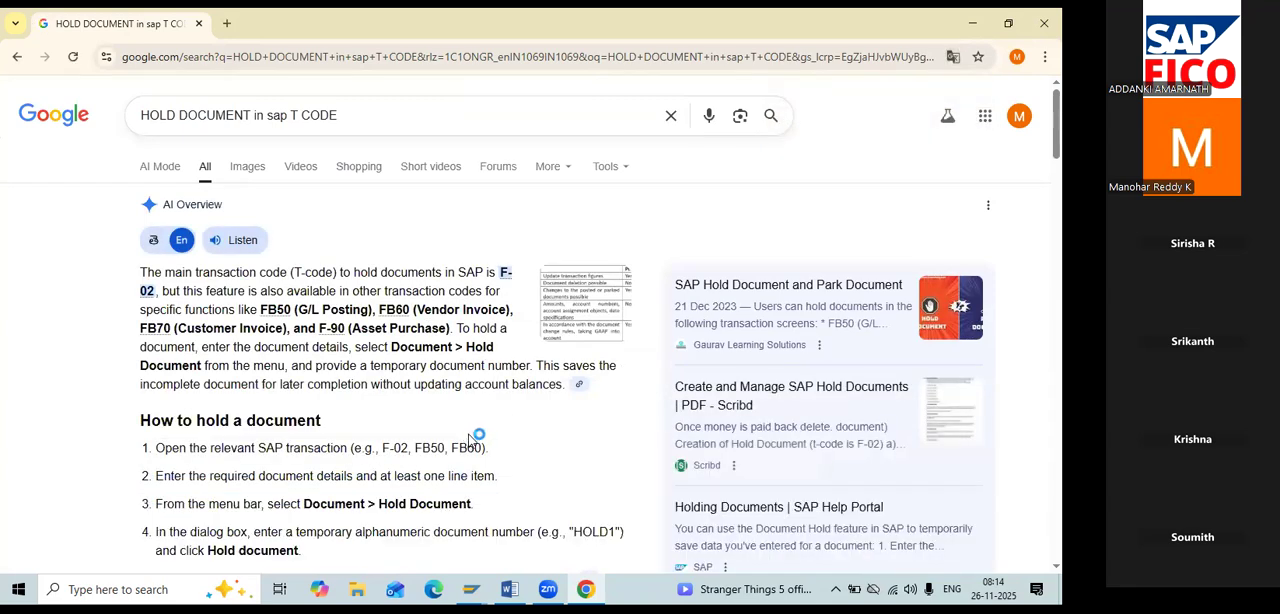
Refine the Google search to "HOLD DOCUMENT DISPLAY in sap T CODE" and read the expanded AI Overview.
{"action": "left_click", "coordinate": [254, 115]}
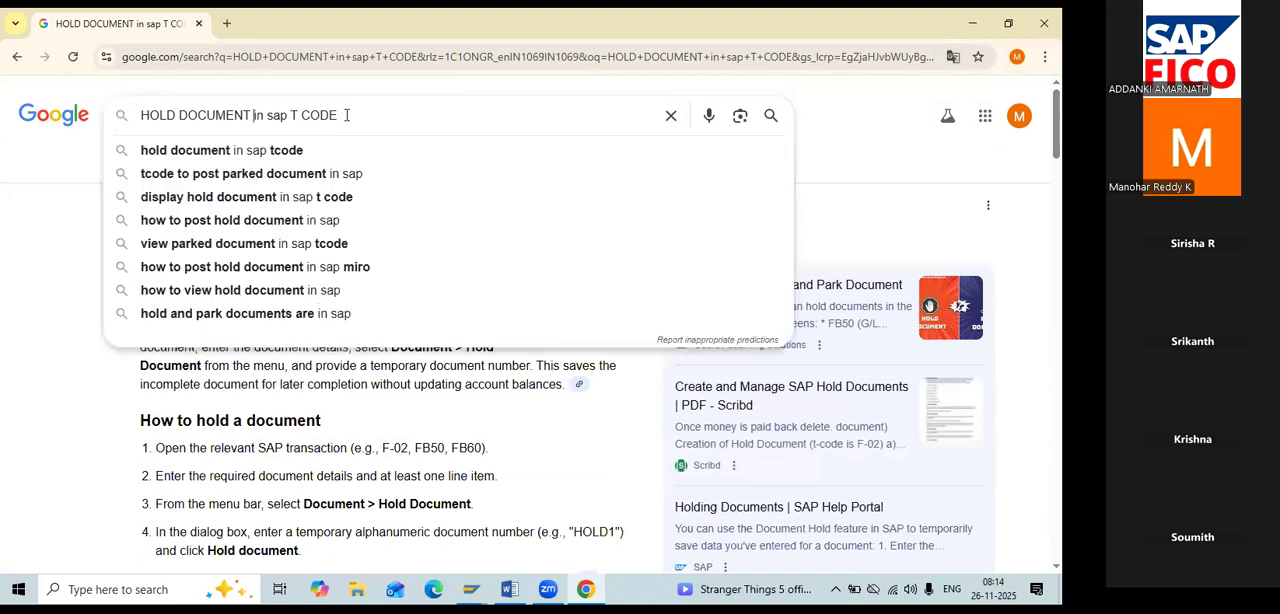
{"action": "type", "text": "DISPLAY"}
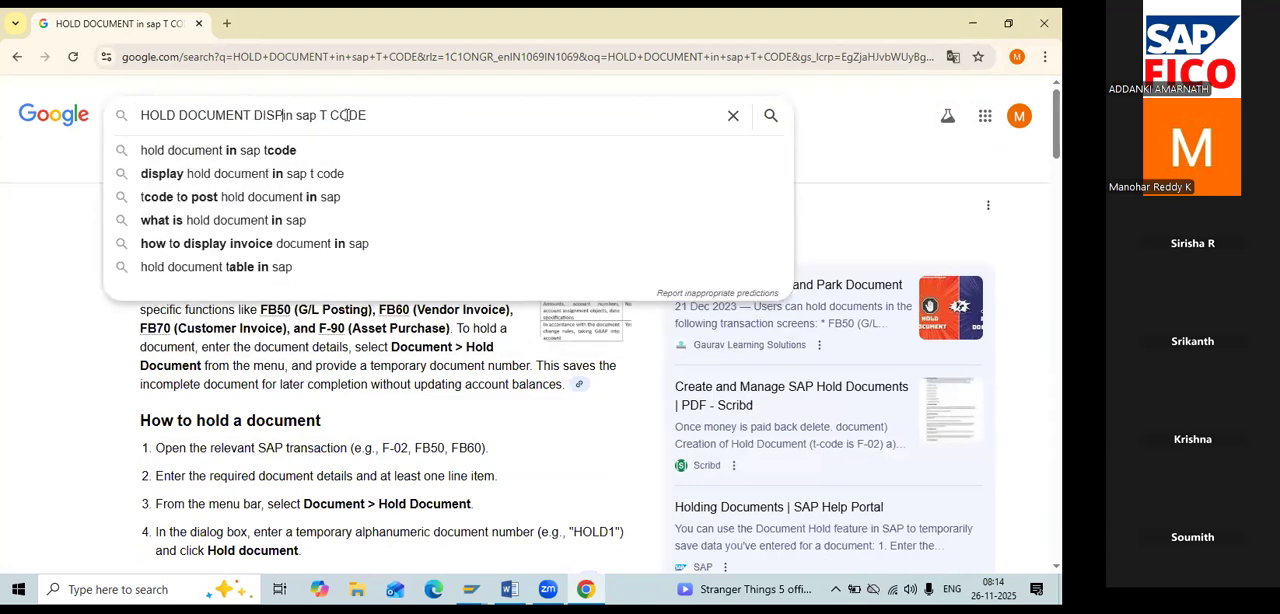
{"action": "key", "text": "Return"}
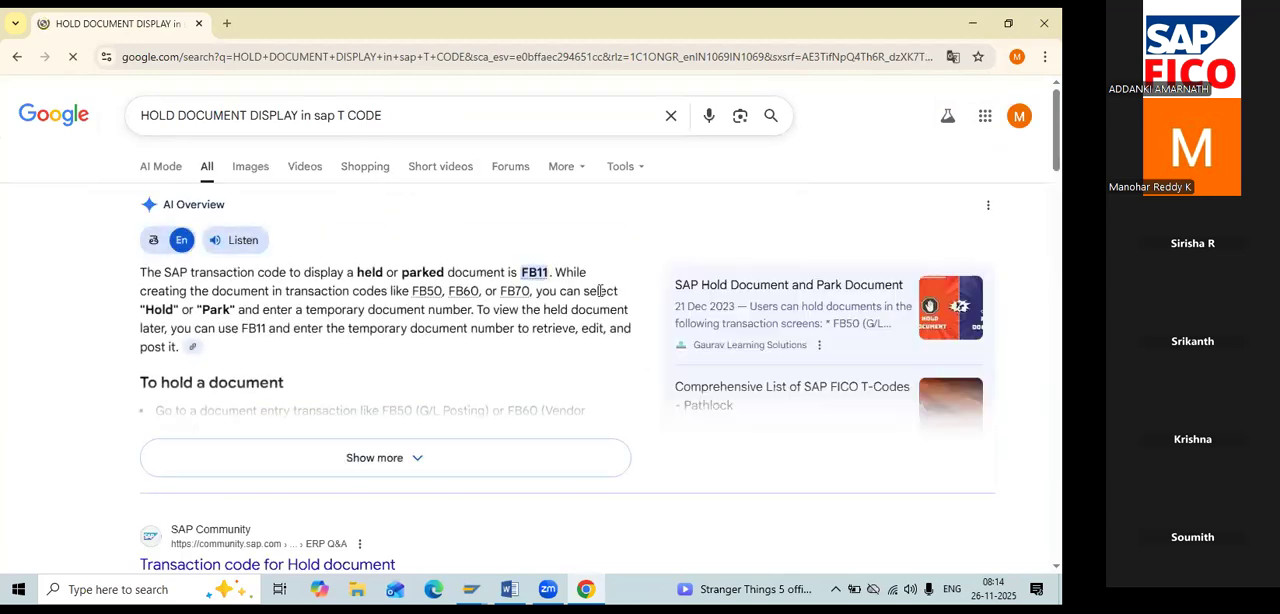
{"action": "left_click_drag", "start_coordinate": [519, 271], "coordinate": [551, 273]}
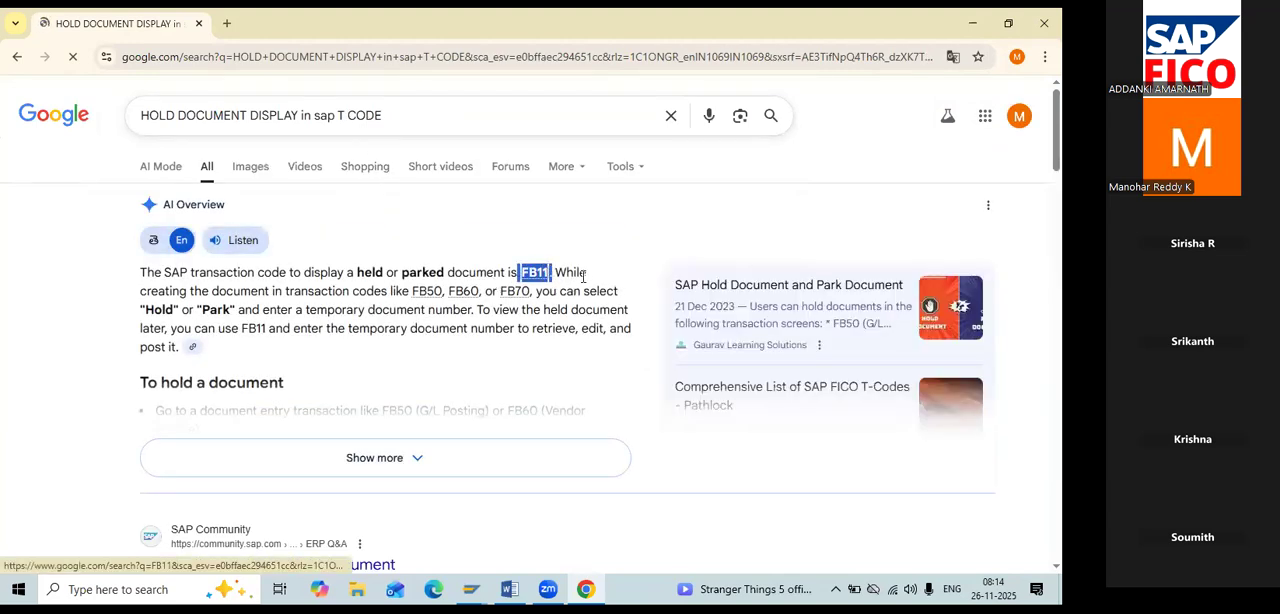
{"action": "left_click", "coordinate": [625, 256]}
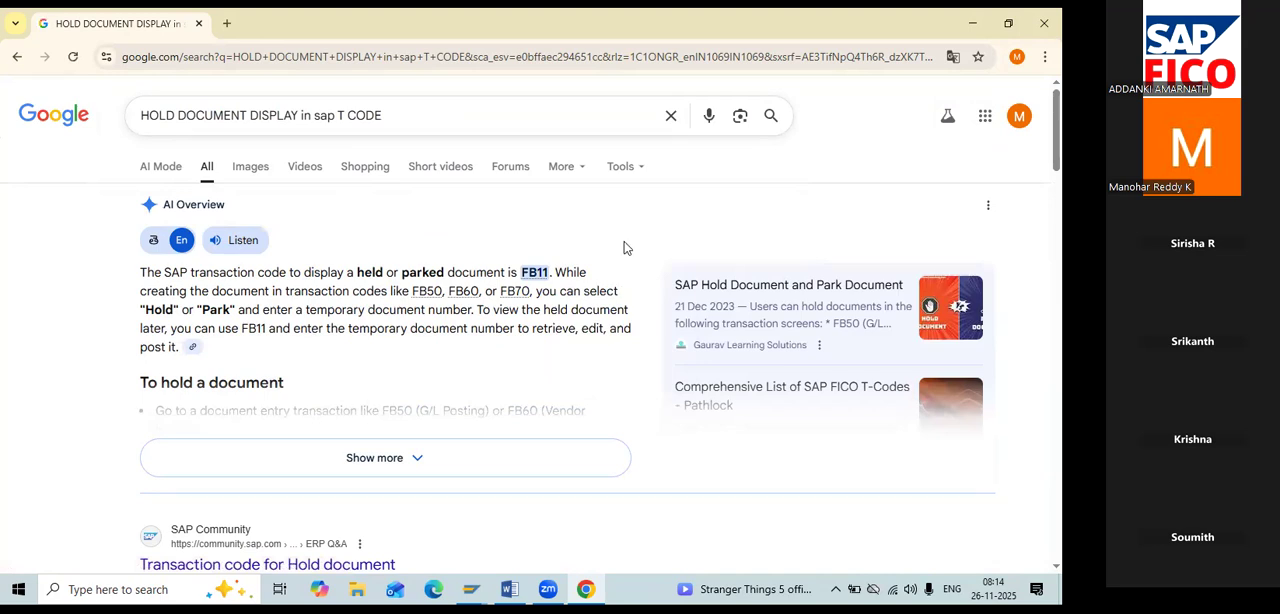
{"action": "left_click", "coordinate": [487, 451]}
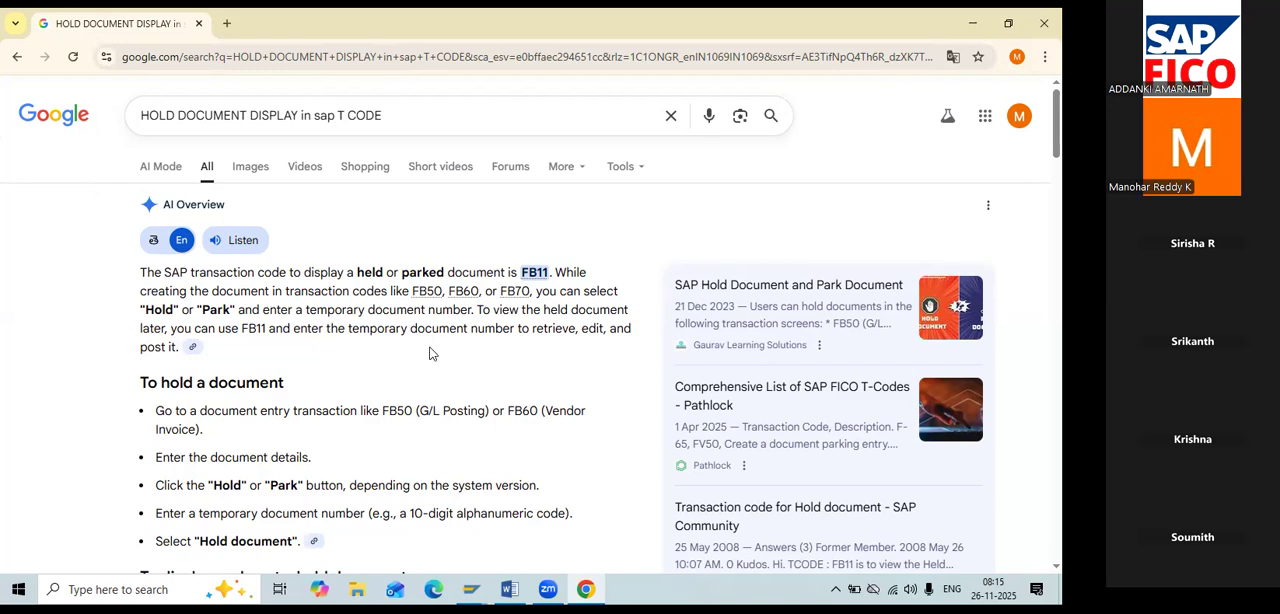
Search Google for "Company code creation in sap fico T CODE" as another example of looking up transaction codes.
{"action": "left_click_drag", "start_coordinate": [298, 113], "coordinate": [32, 116]}
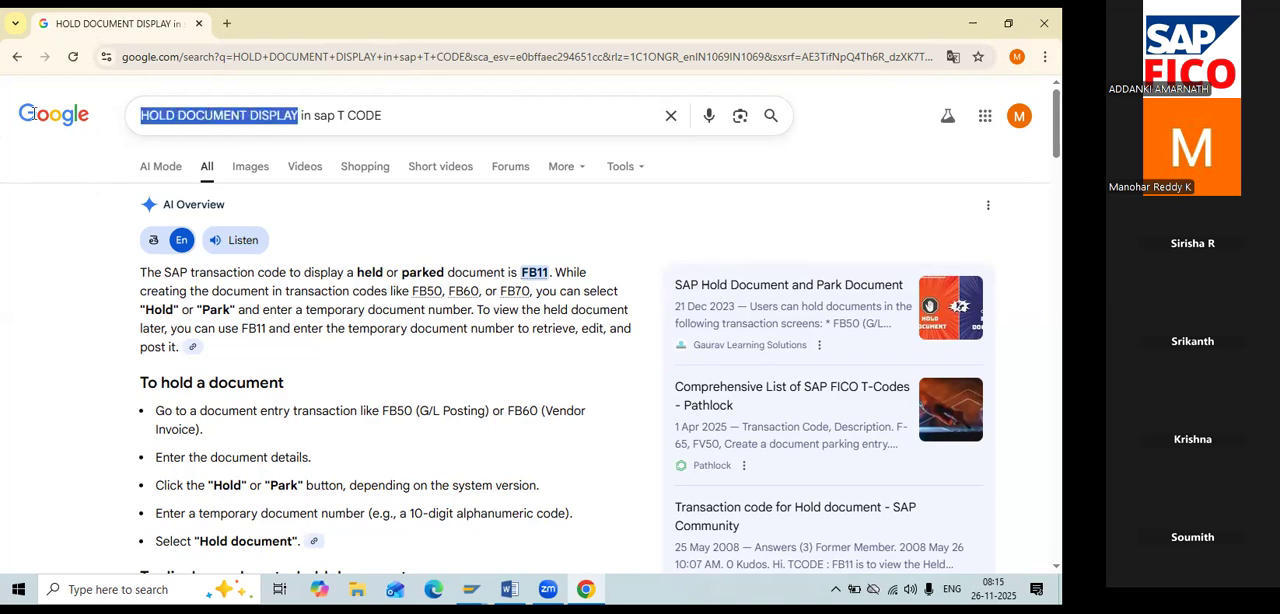
{"action": "type", "text": "c"}
{"action": "key", "text": "BackSpace"}
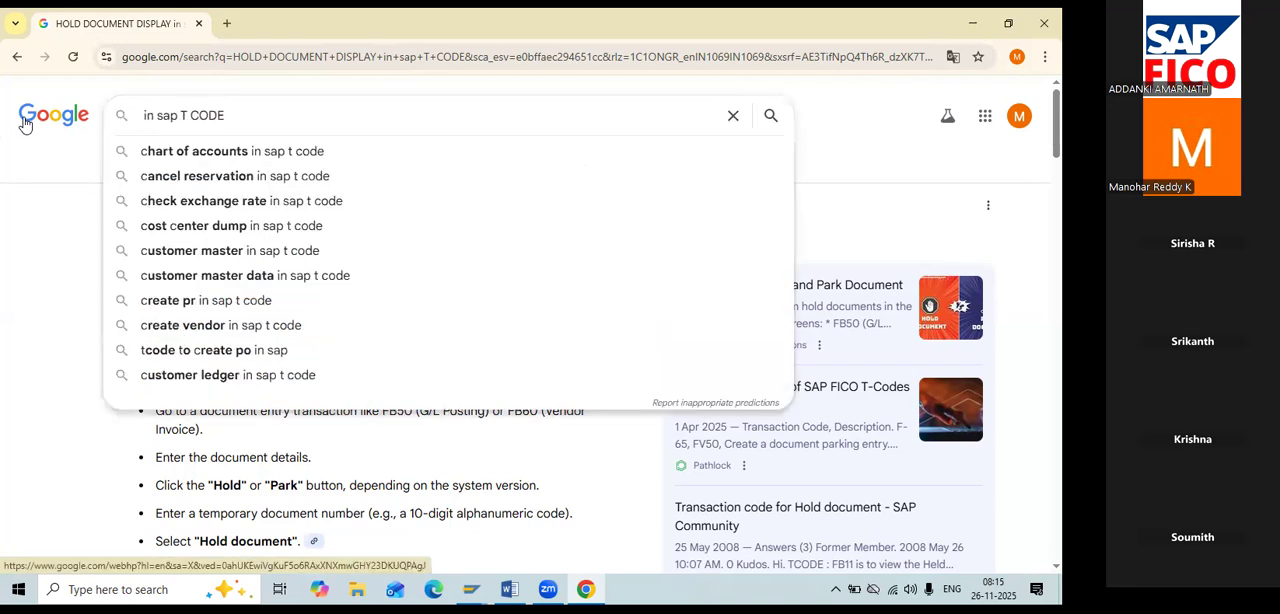
{"action": "type", "text": "Cost"}
{"action": "key", "text": "BackSpace"}
{"action": "key", "text": "BackSpace"}
{"action": "key", "text": "BackSpace"}
{"action": "type", "text": "ompany"}
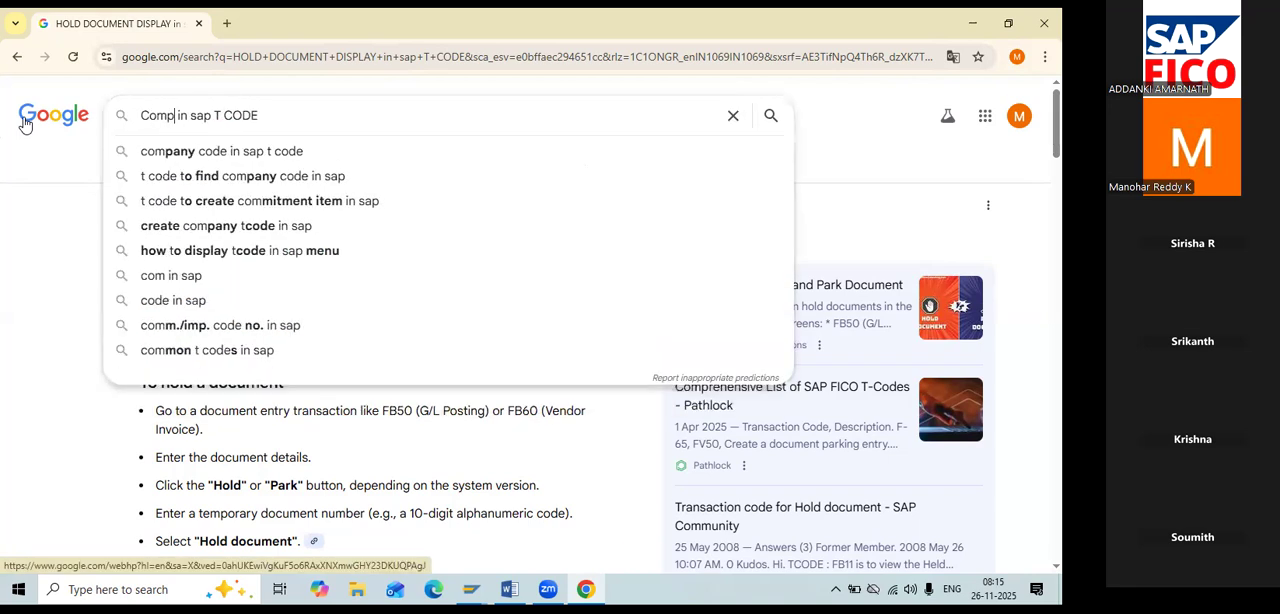
{"action": "type", "text": " code cfe"}
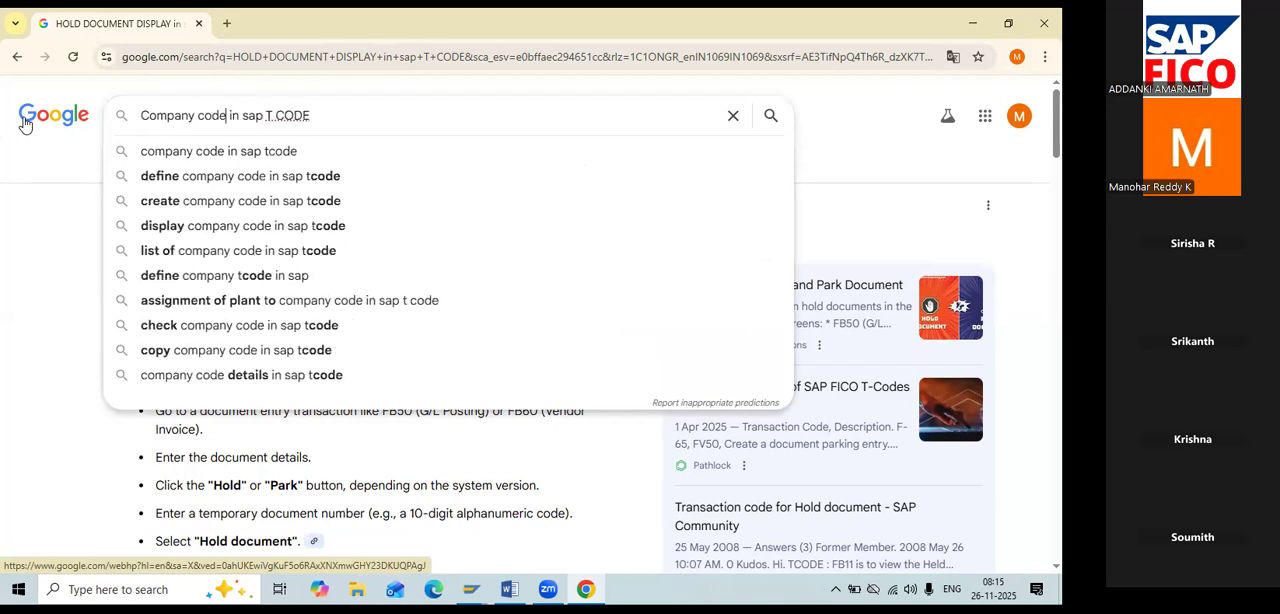
{"action": "key", "text": "BackSpace"}
{"action": "key", "text": "BackSpace"}
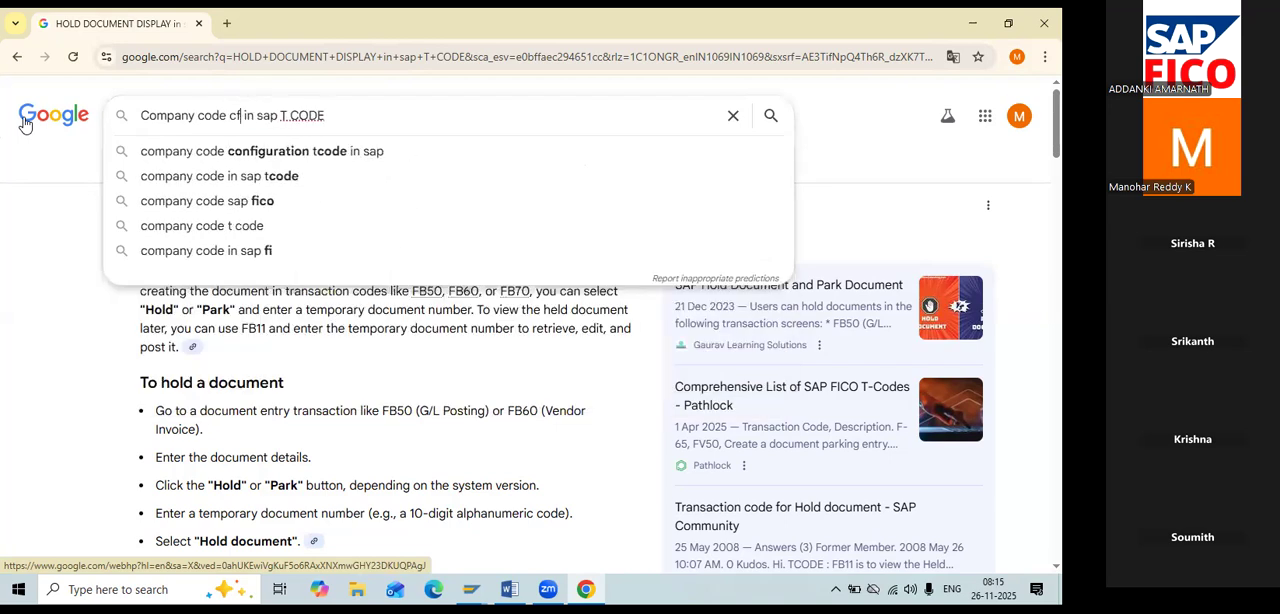
{"action": "type", "text": "reation"}
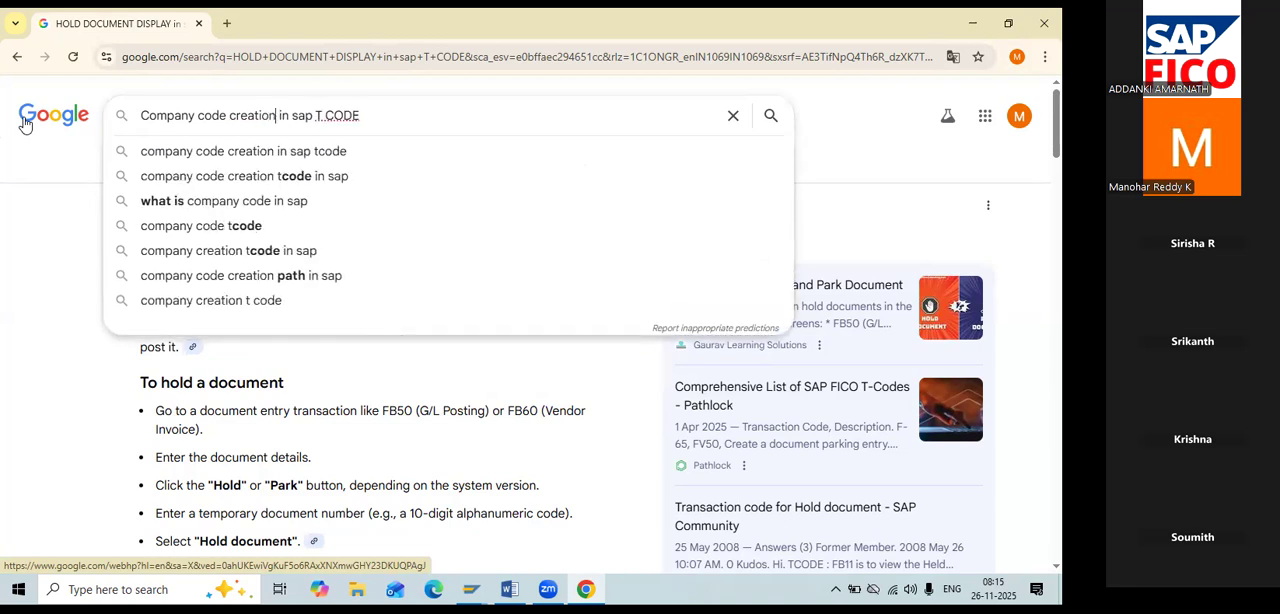
{"action": "left_click", "coordinate": [318, 117]}
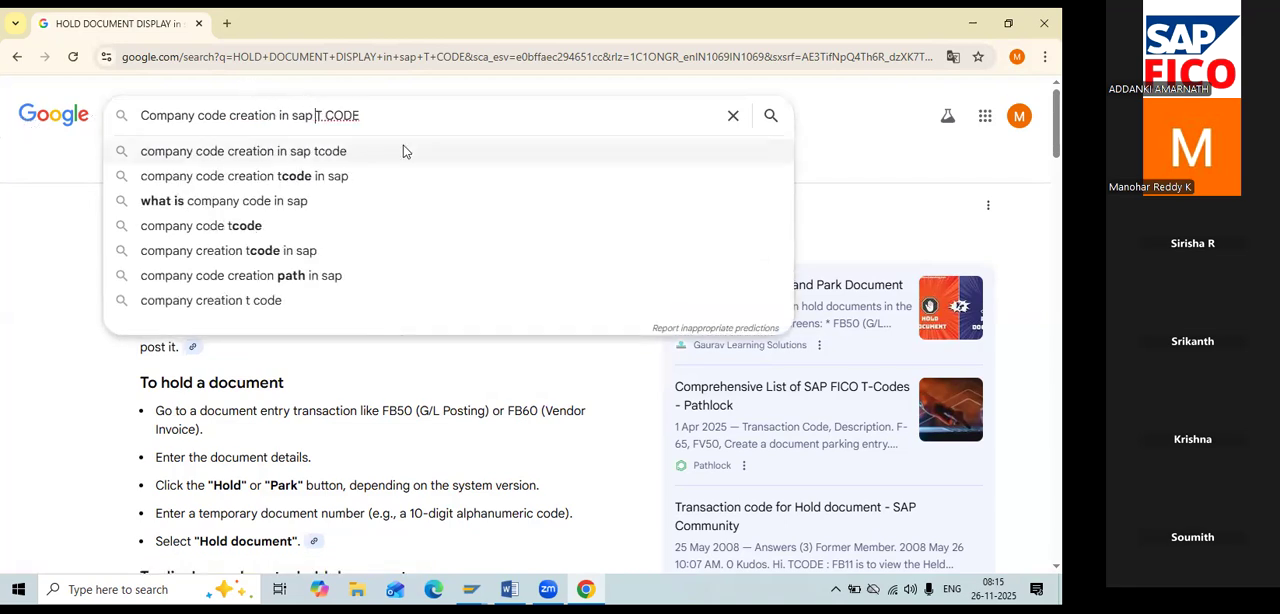
{"action": "type", "text": "fico"}
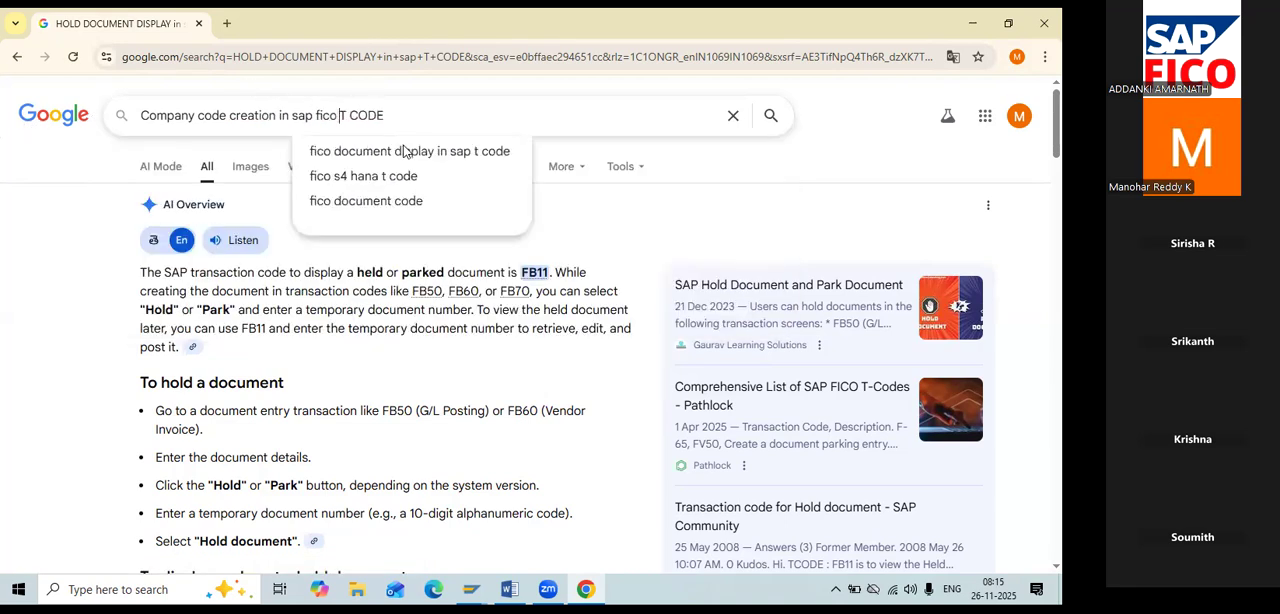
{"action": "key", "text": "Return"}
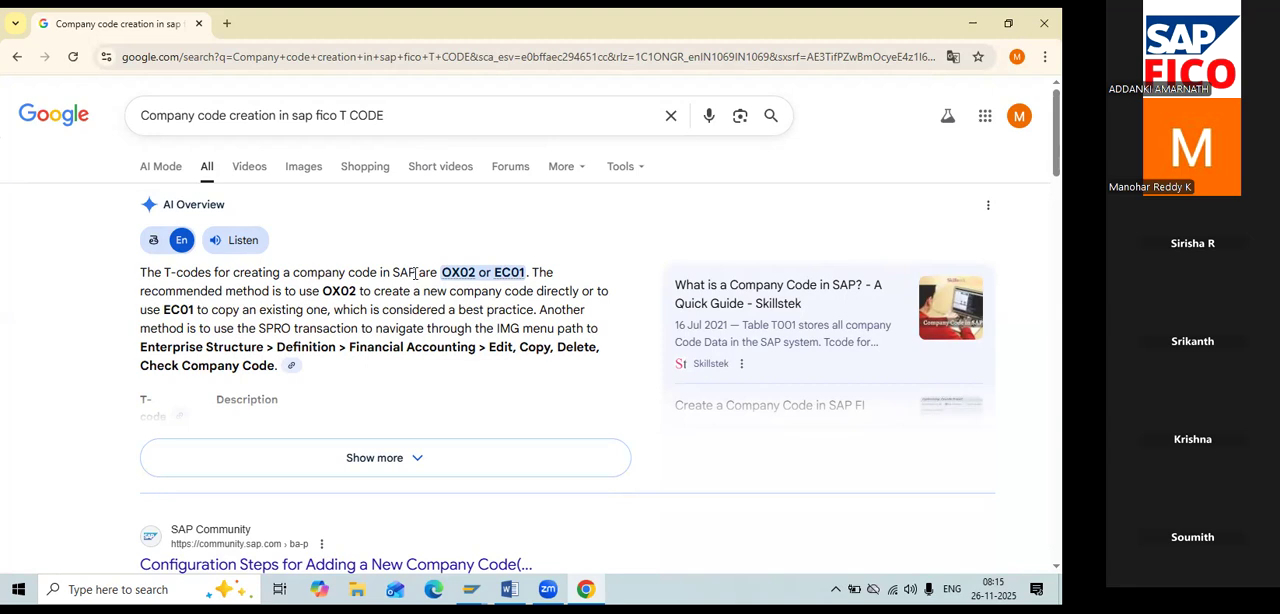
Switch back to SAP and run the entered transaction code /nFB11.
{"action": "key", "text": "alt+Tab"}
{"action": "key", "text": "alt+Tab"}
{"action": "key", "text": "alt+Tab"}
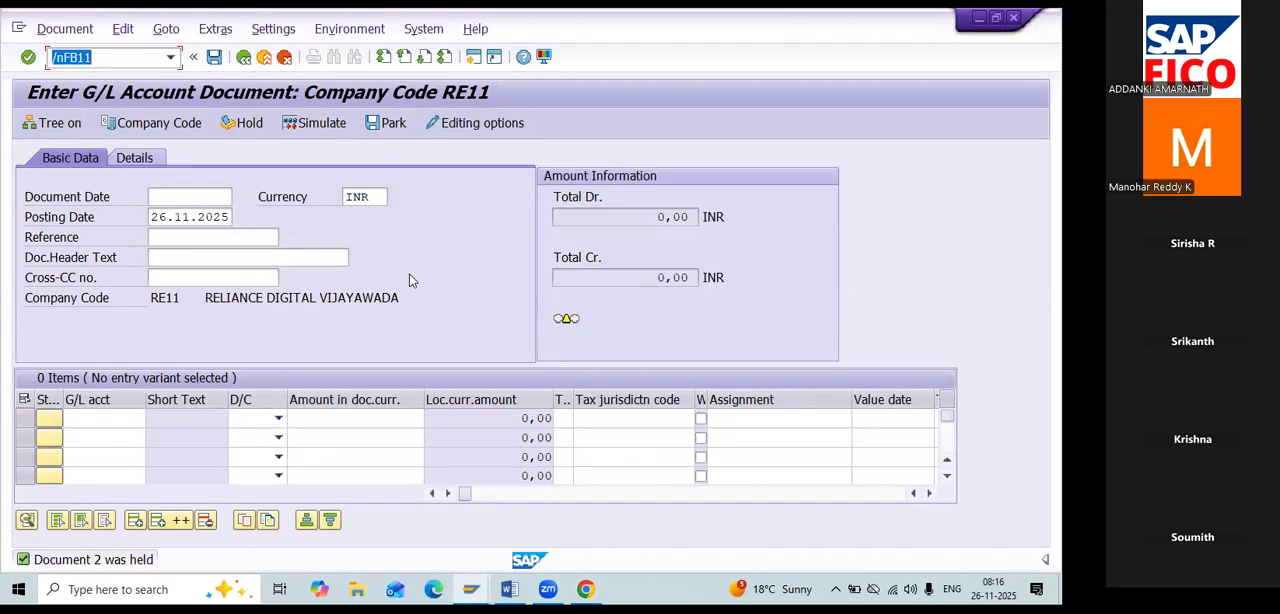
{"action": "key", "text": "Return"}
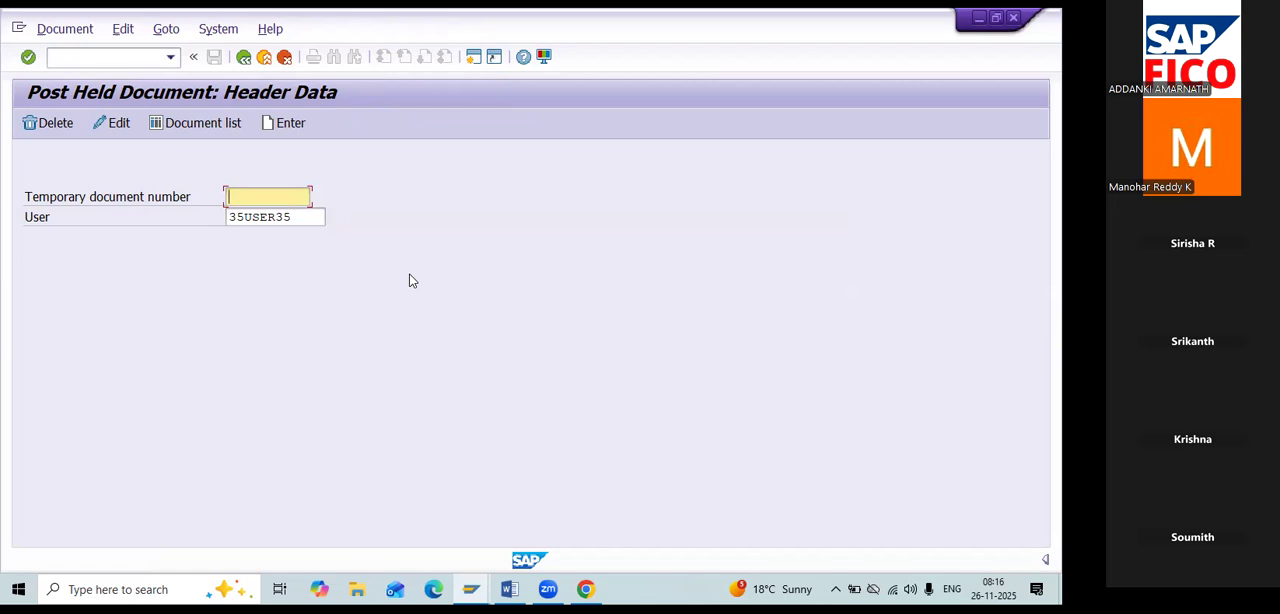
Open the held document with temporary number 1 to view its line items, and exit editing without saving.
{"action": "type", "text": "1"}
{"action": "key", "text": "Return"}
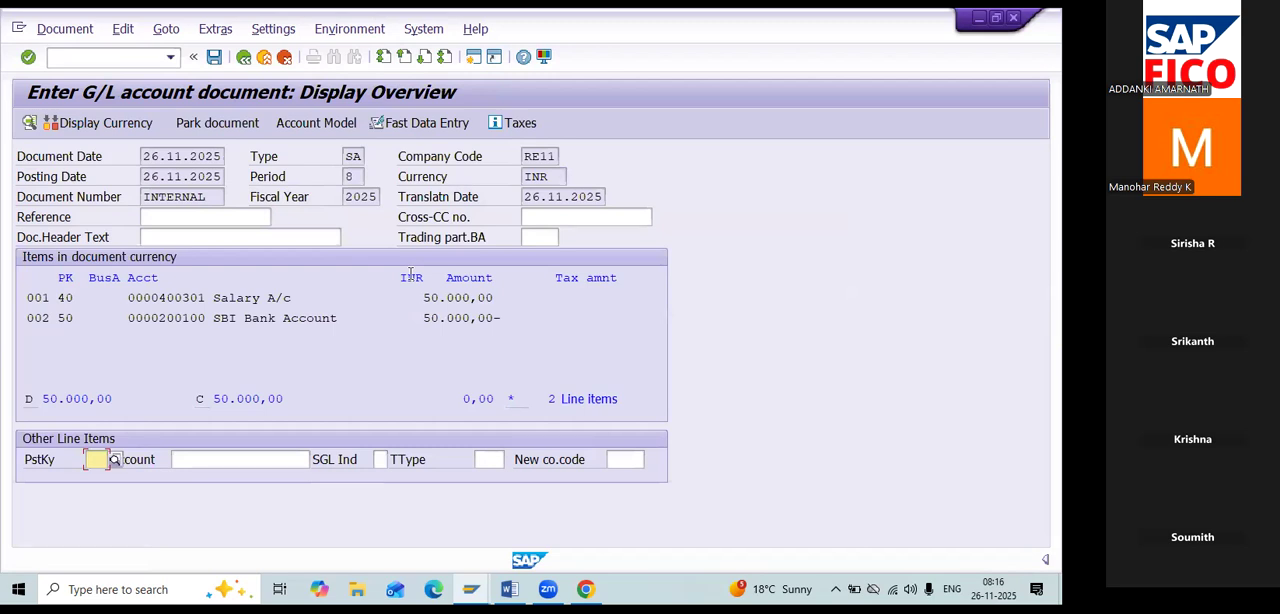
{"action": "left_click", "coordinate": [244, 57]}
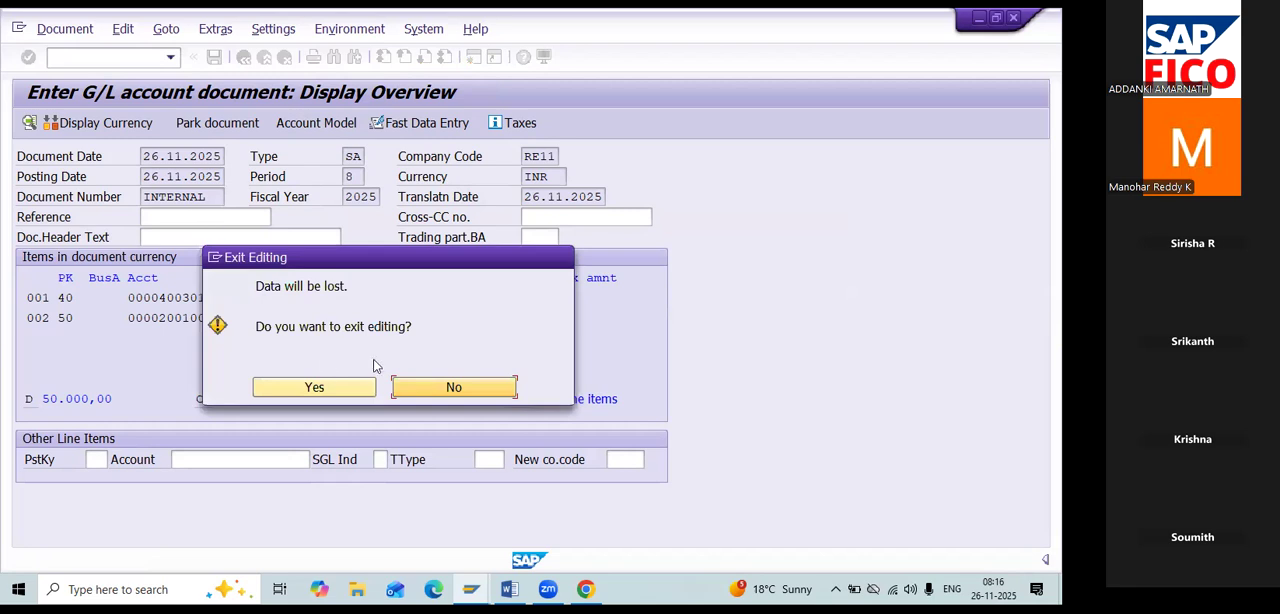
{"action": "left_click", "coordinate": [336, 392]}
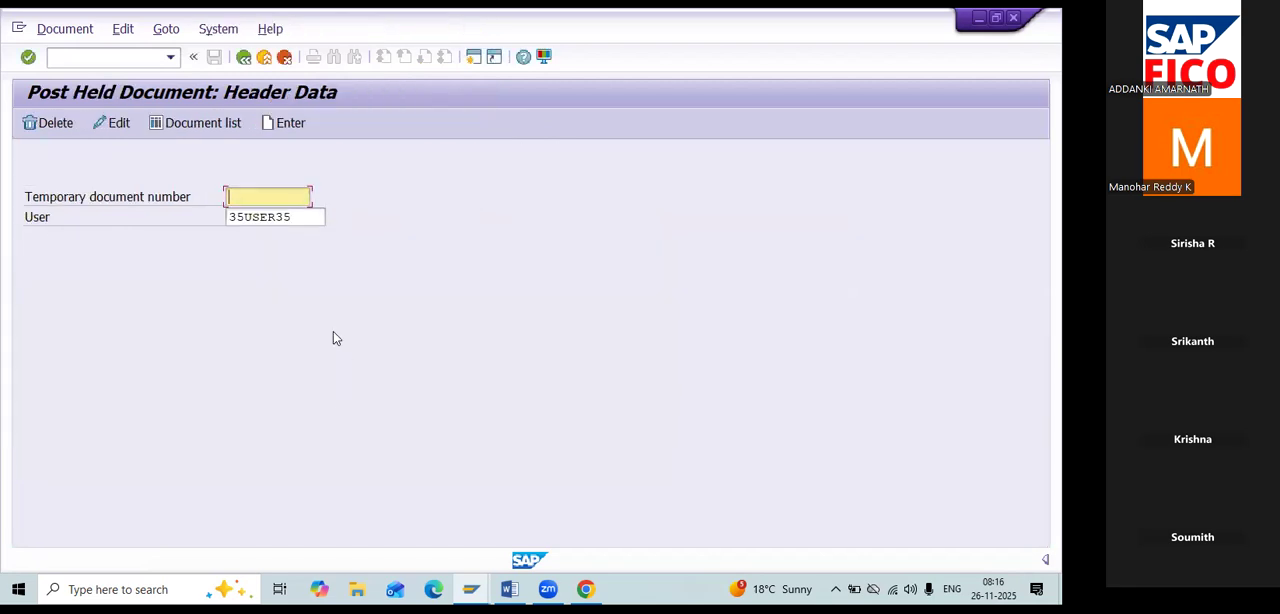
Open the held audit fee document with temporary number 2, review its line items, and exit editing without saving.
{"action": "type", "text": "1"}
{"action": "key", "text": "Return"}
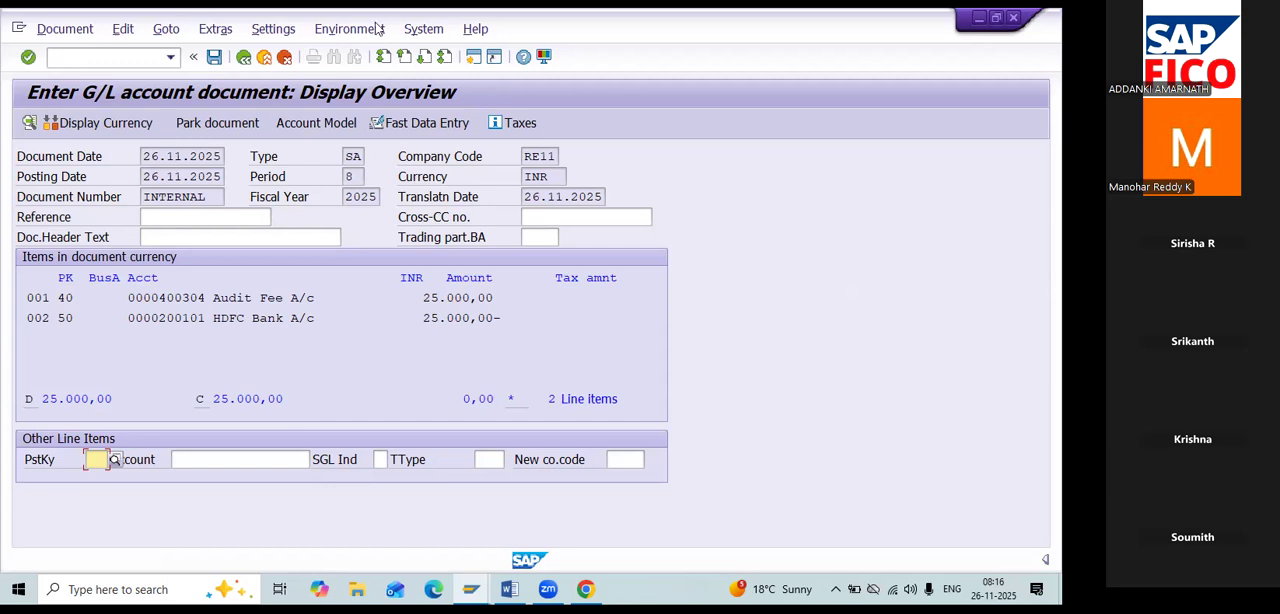
{"action": "left_click", "coordinate": [243, 58]}
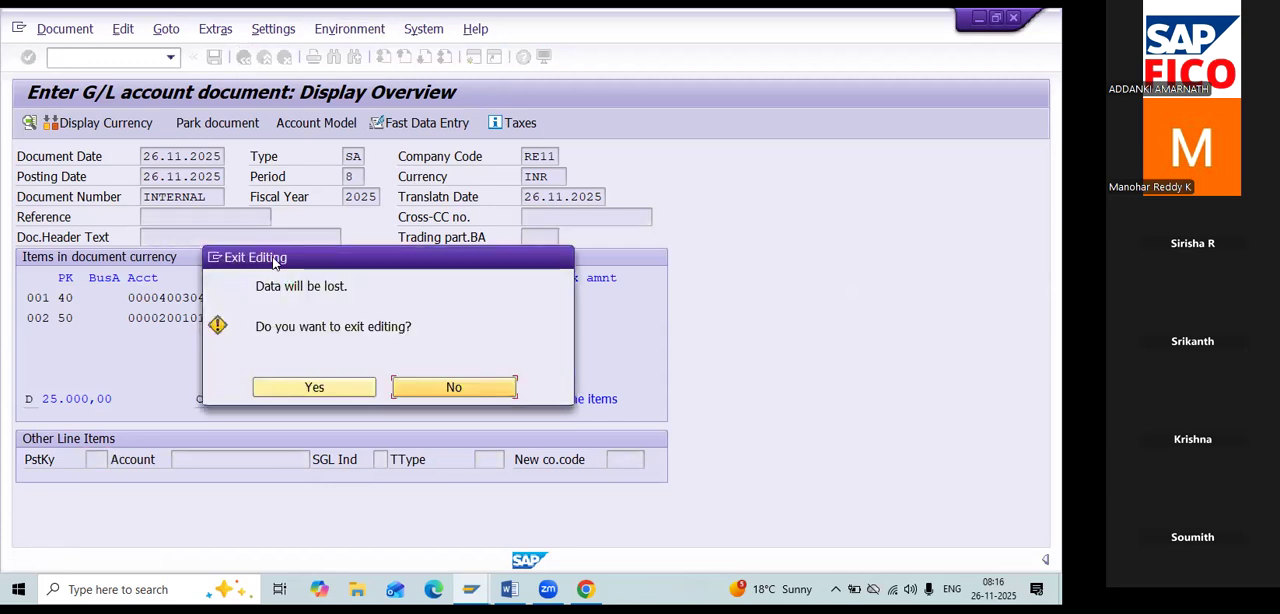
{"action": "left_click", "coordinate": [308, 390]}
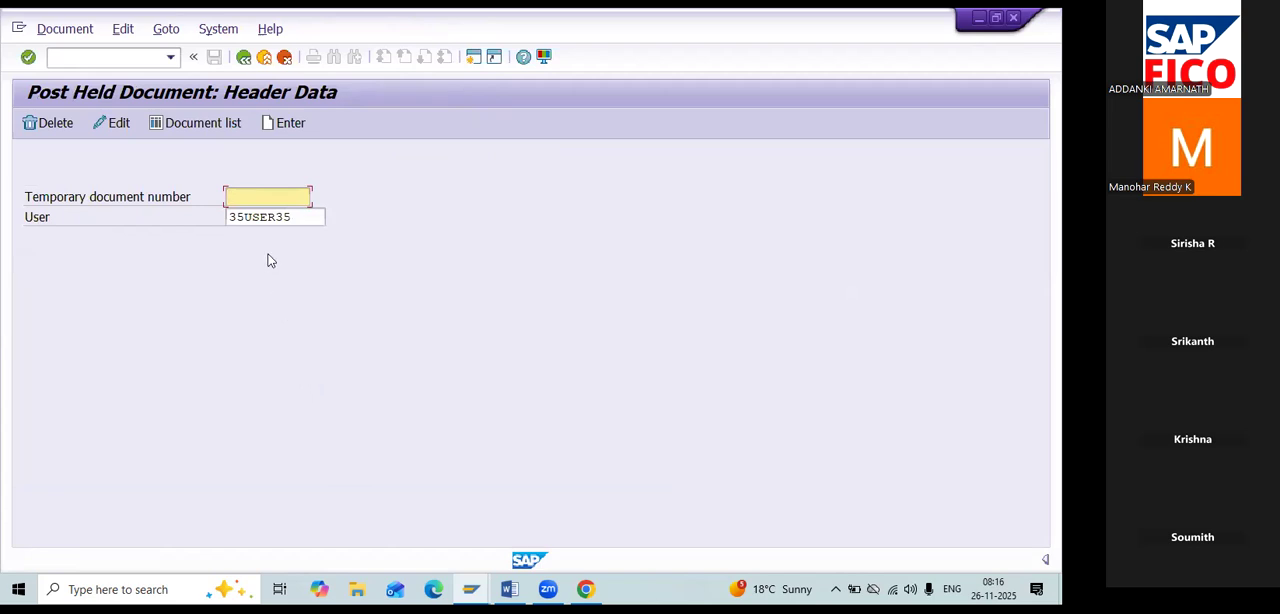
{"action": "left_click", "coordinate": [212, 122]}
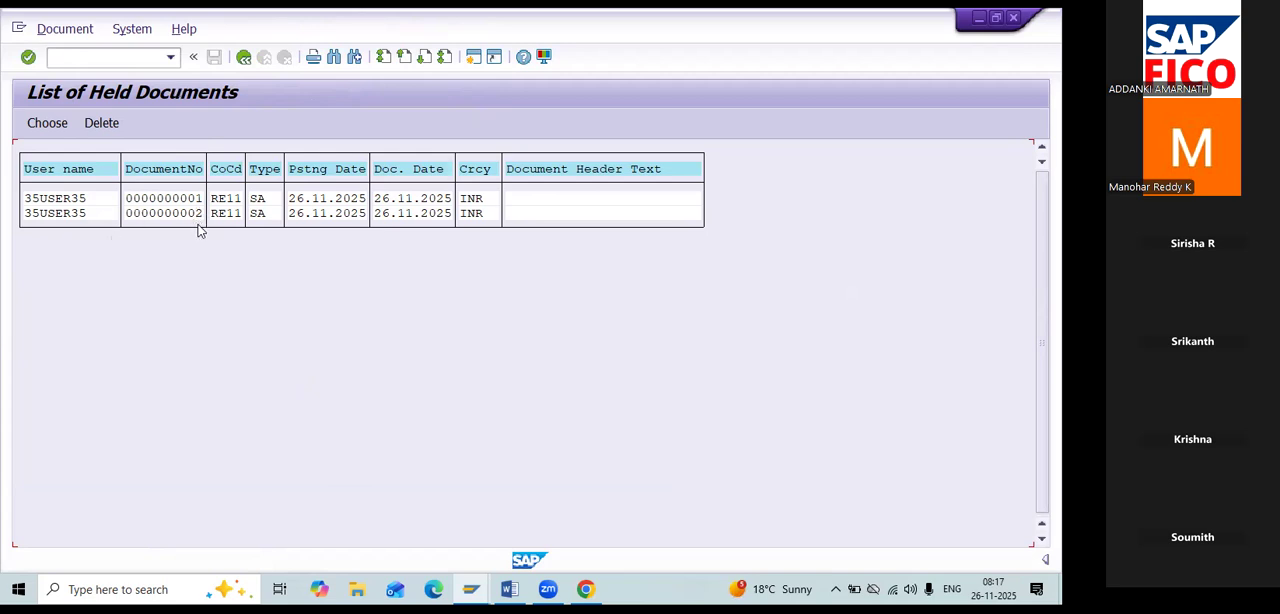
{"action": "left_click", "coordinate": [132, 216]}
{"action": "left_click", "coordinate": [26, 216]}
{"action": "double_click", "coordinate": [26, 216]}
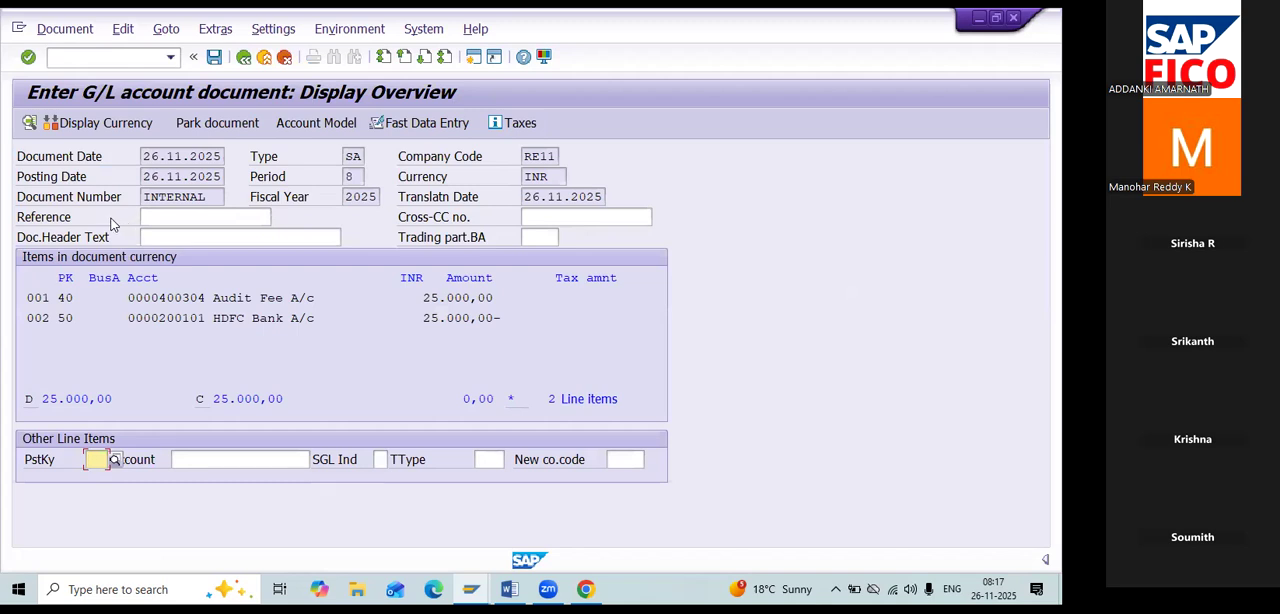
{"action": "left_click", "coordinate": [243, 57]}
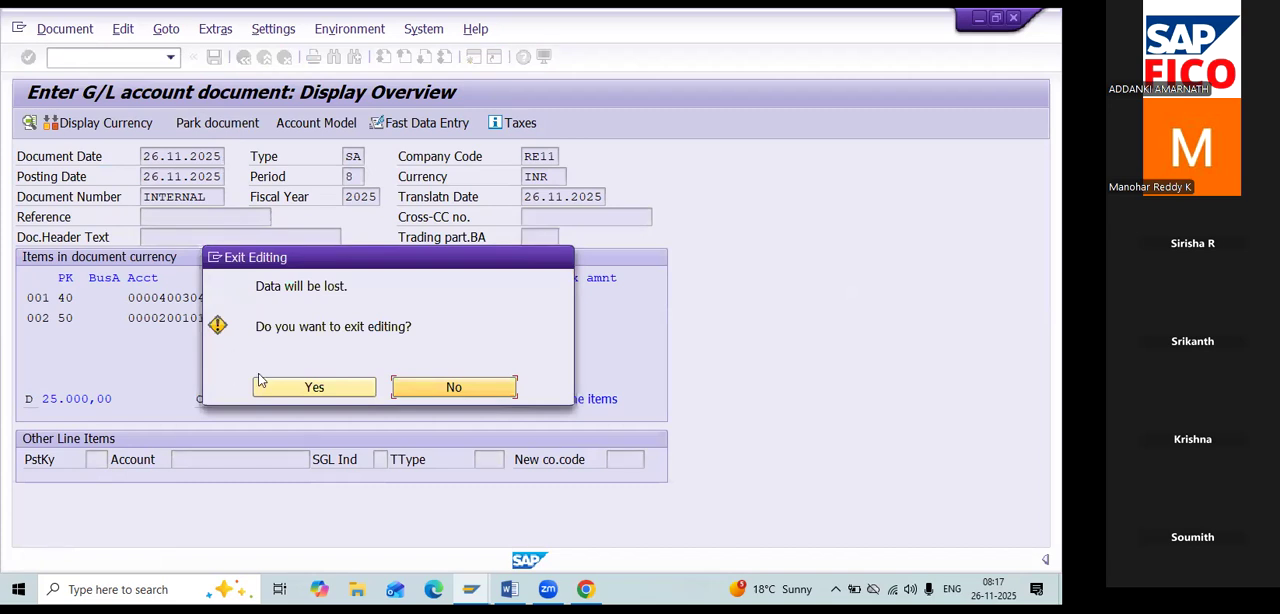
{"action": "left_click", "coordinate": [262, 385]}
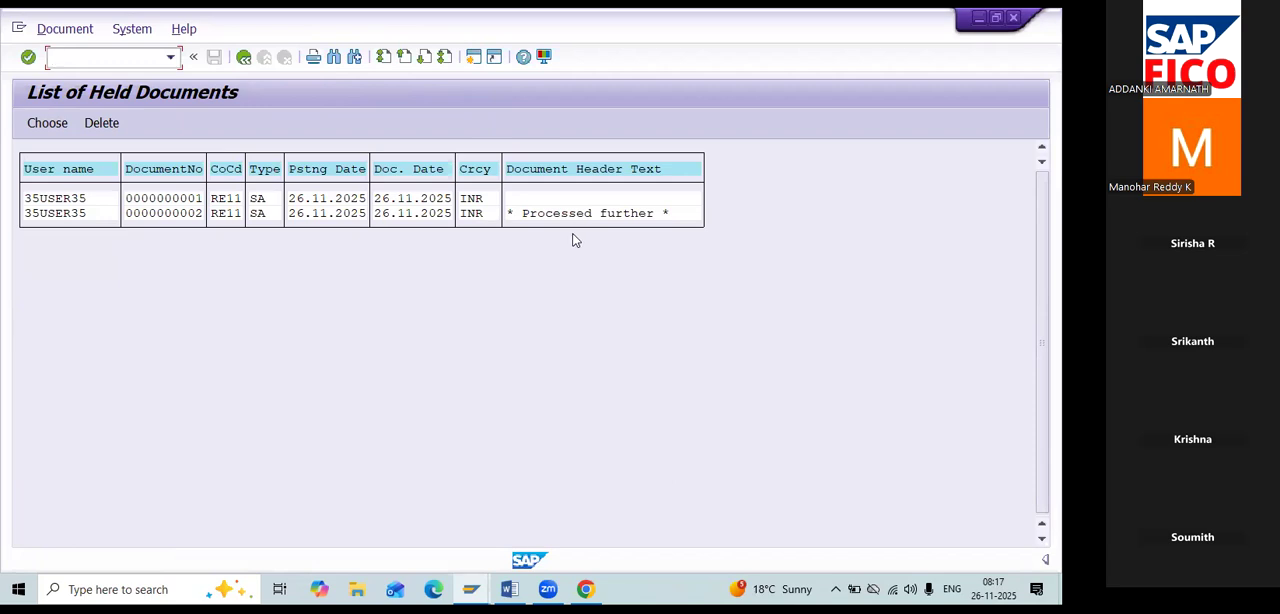
{"action": "left_click", "coordinate": [137, 214]}
{"action": "left_click", "coordinate": [105, 123]}
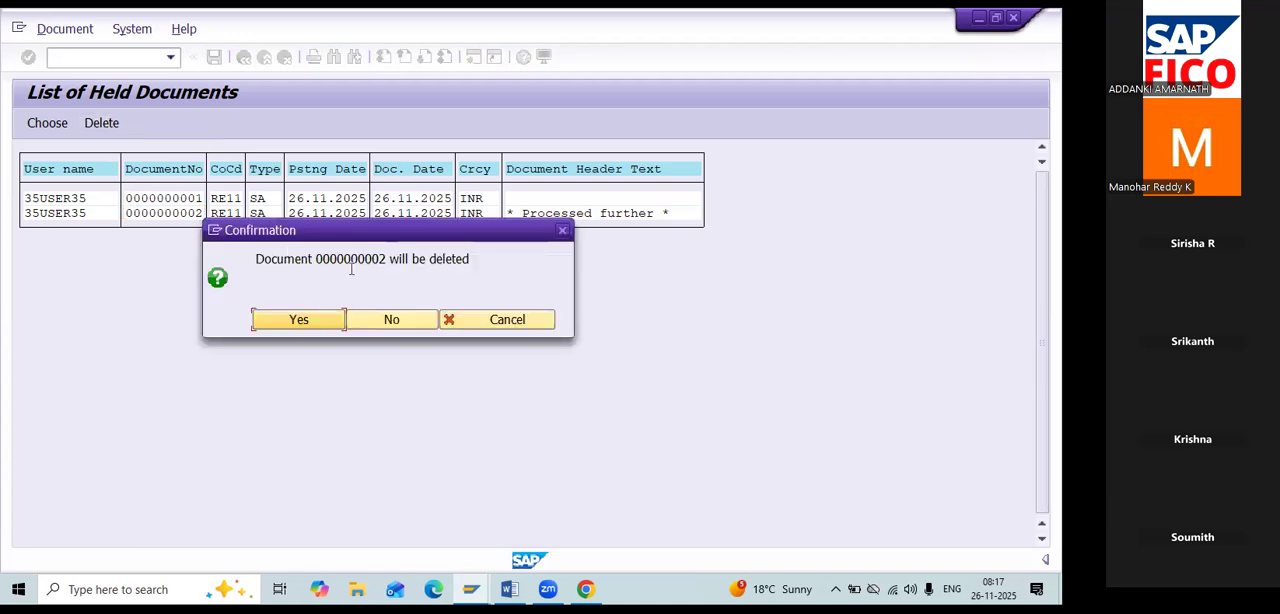
{"action": "left_click", "coordinate": [324, 320]}
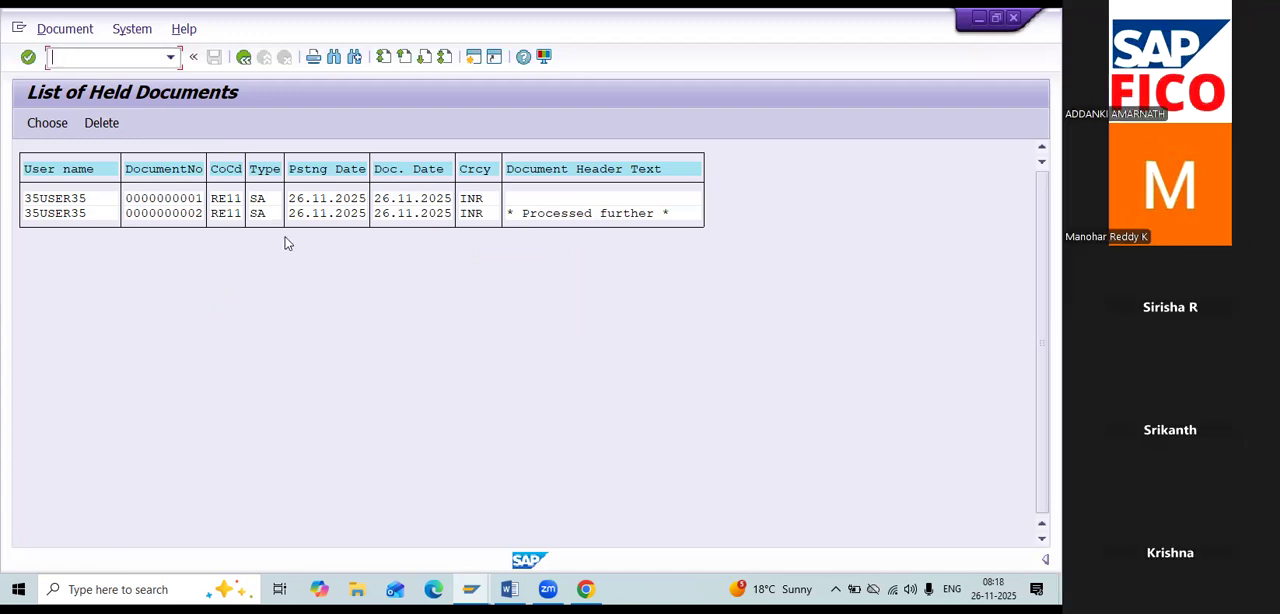
{"action": "left_click", "coordinate": [243, 57]}
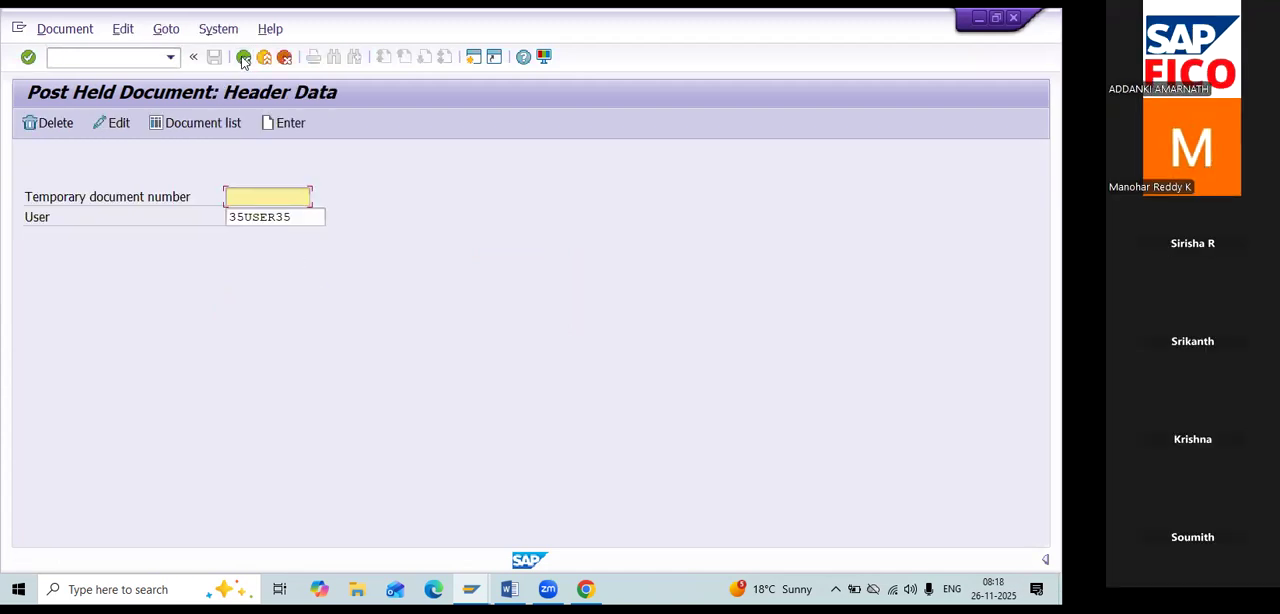
{"action": "left_click", "coordinate": [215, 130]}
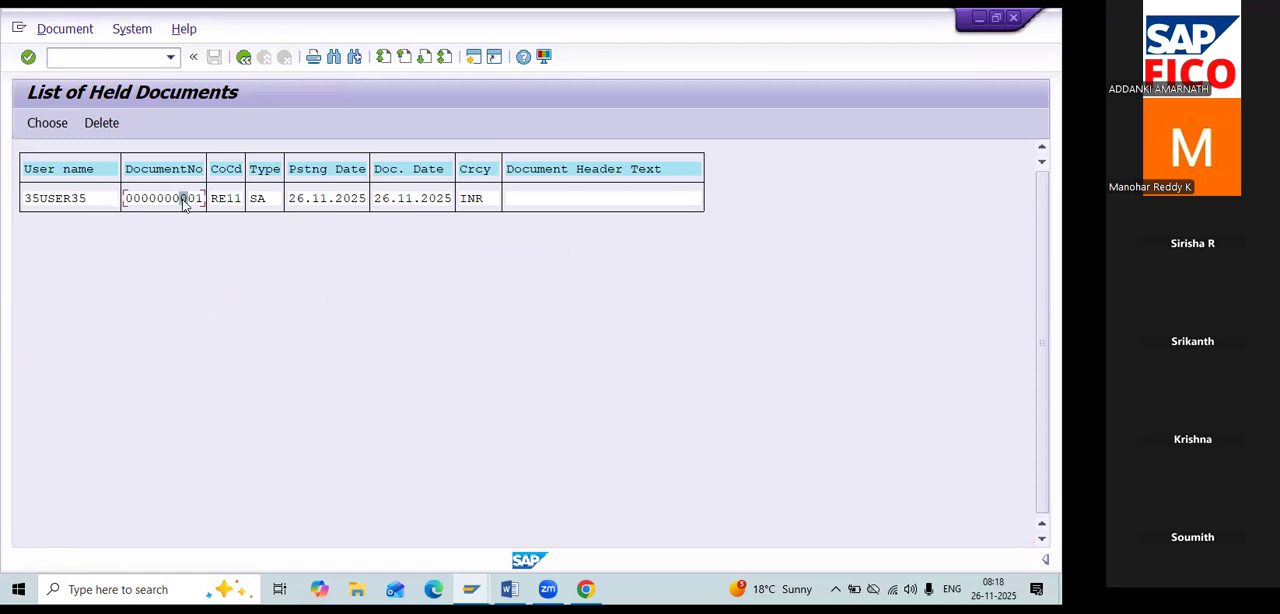
{"action": "left_click", "coordinate": [99, 121]}
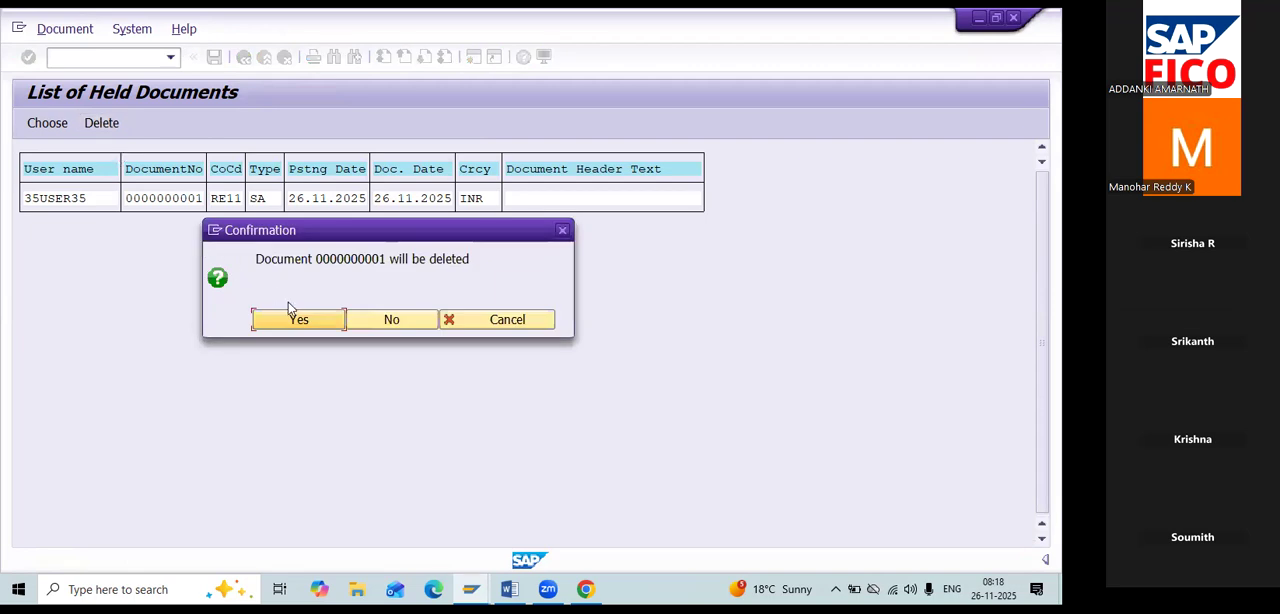
{"action": "left_click", "coordinate": [292, 316]}
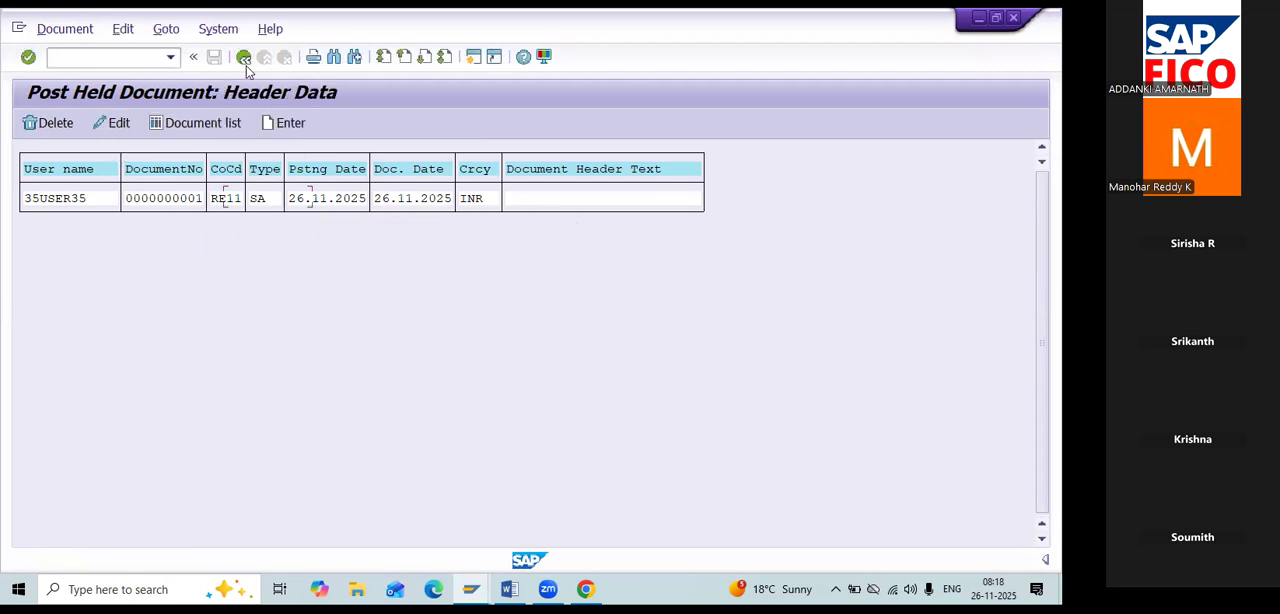
{"action": "key", "text": "Return"}
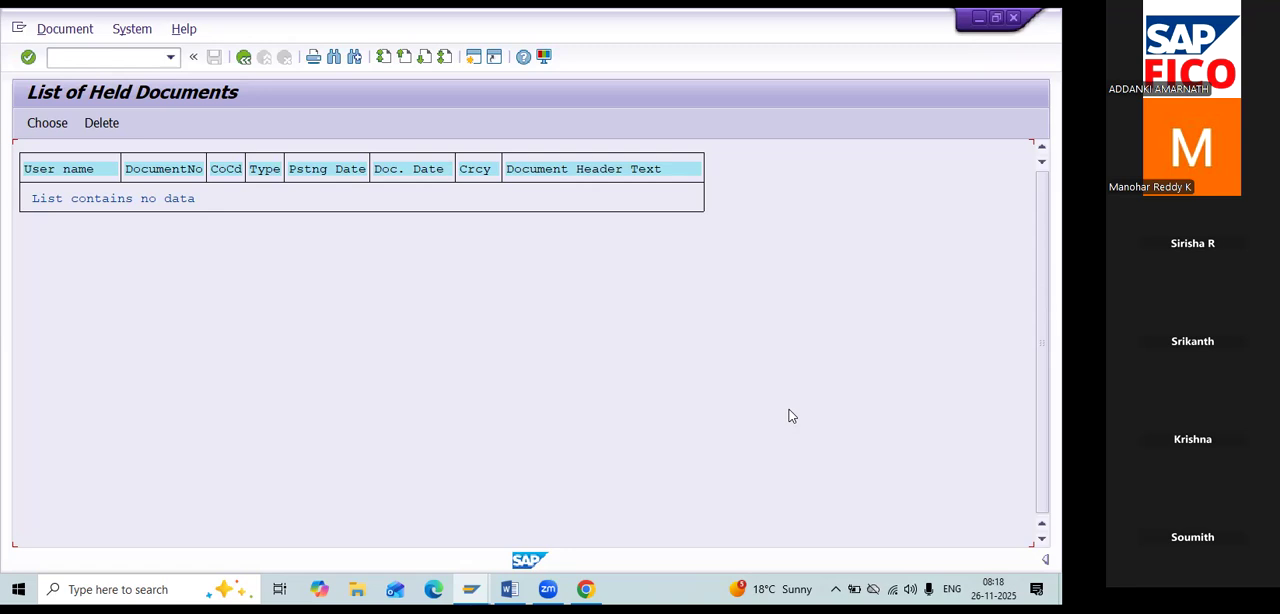
{"action": "left_click", "coordinate": [243, 57]}
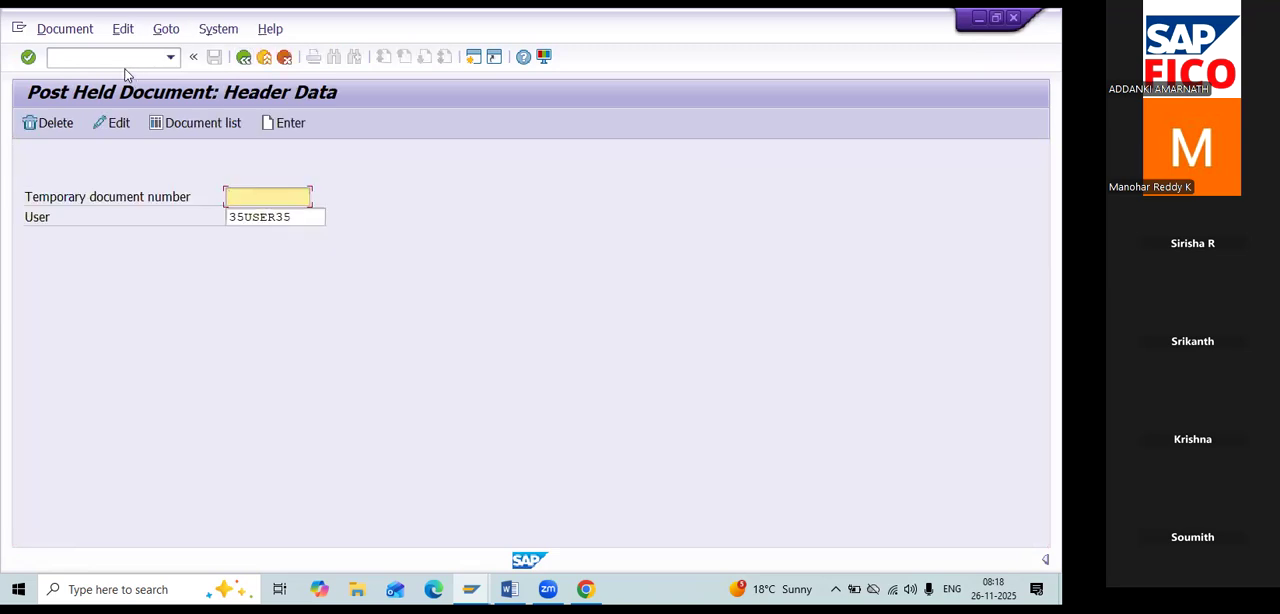
{"action": "left_click", "coordinate": [243, 57]}
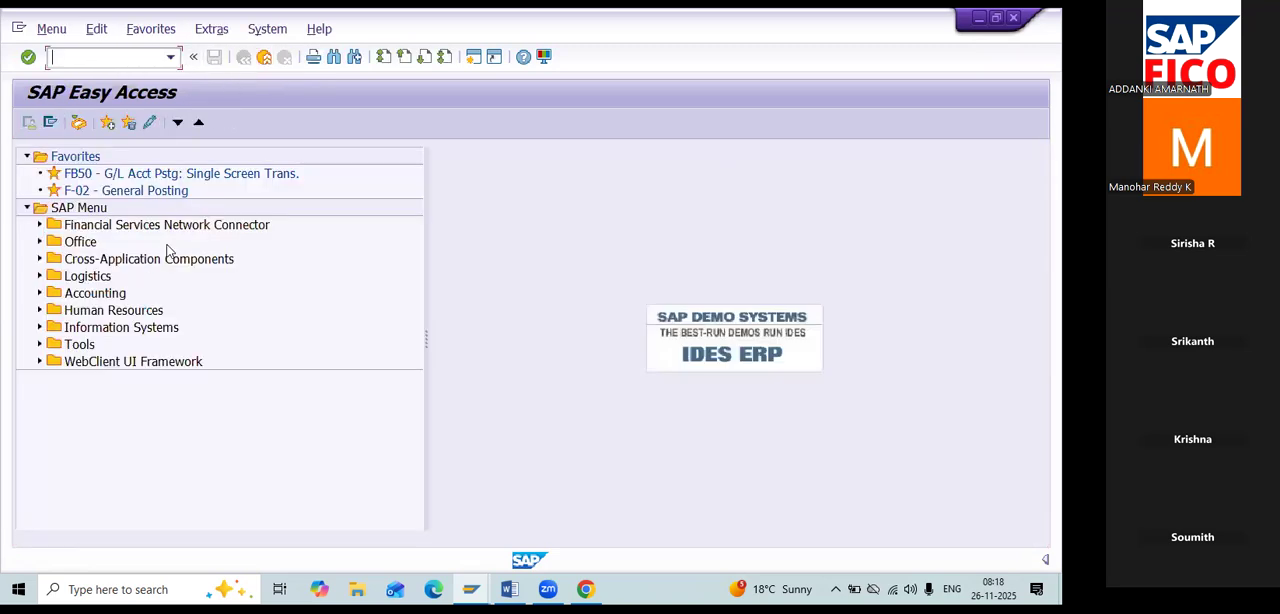
Switch to the Word class notes and review the sections on park and hold document transactions.
{"action": "key", "text": "alt+Tab"}
{"action": "key", "text": "alt+Tab"}
{"action": "key", "text": "alt+Tab"}
{"action": "key", "text": "alt+Tab"}
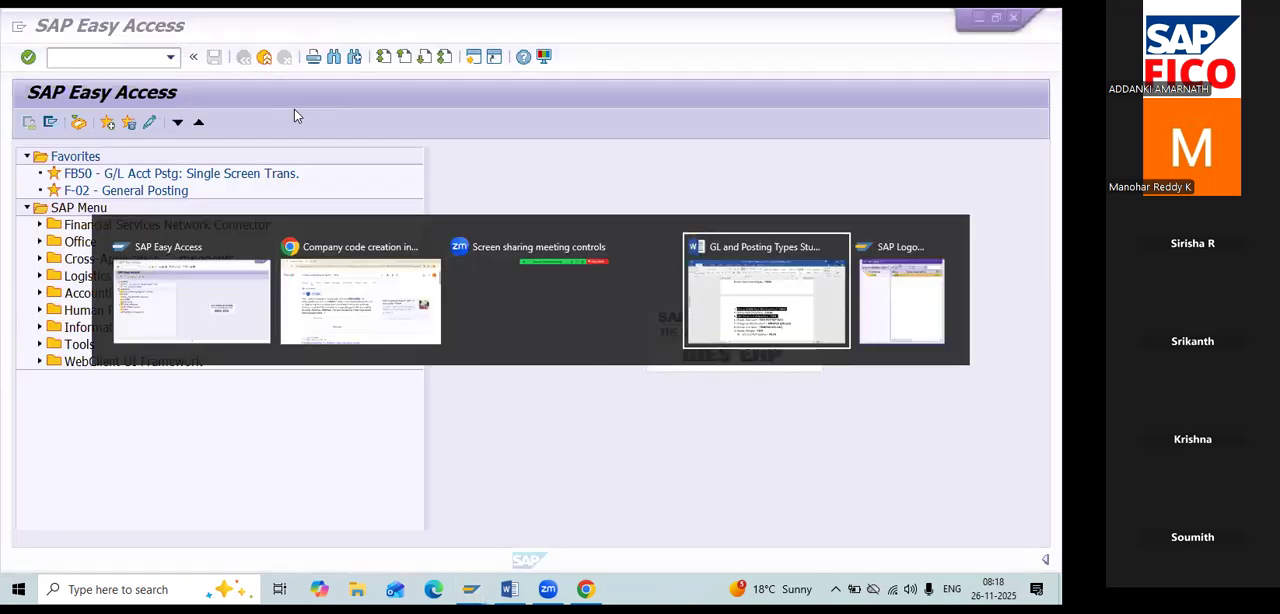
{"action": "scroll", "coordinate": [622, 393], "scroll_direction": "up", "scroll_amount": 1}
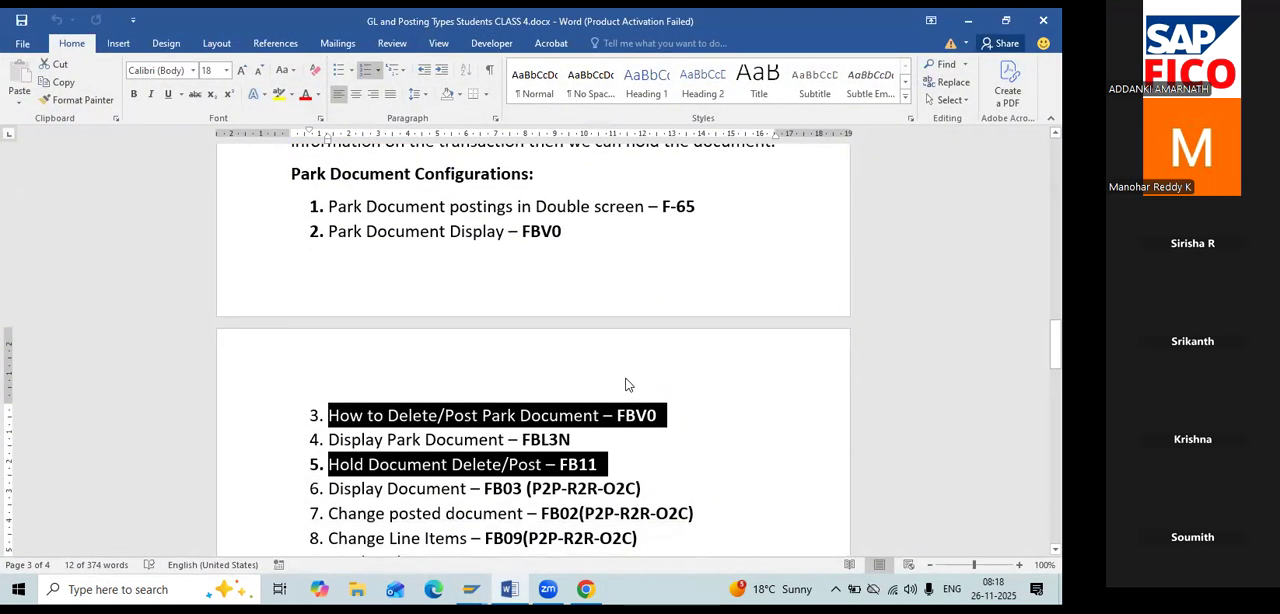
{"action": "scroll", "coordinate": [626, 384], "scroll_direction": "down", "scroll_amount": 2}
{"action": "scroll", "coordinate": [626, 380], "scroll_direction": "up", "scroll_amount": 3}
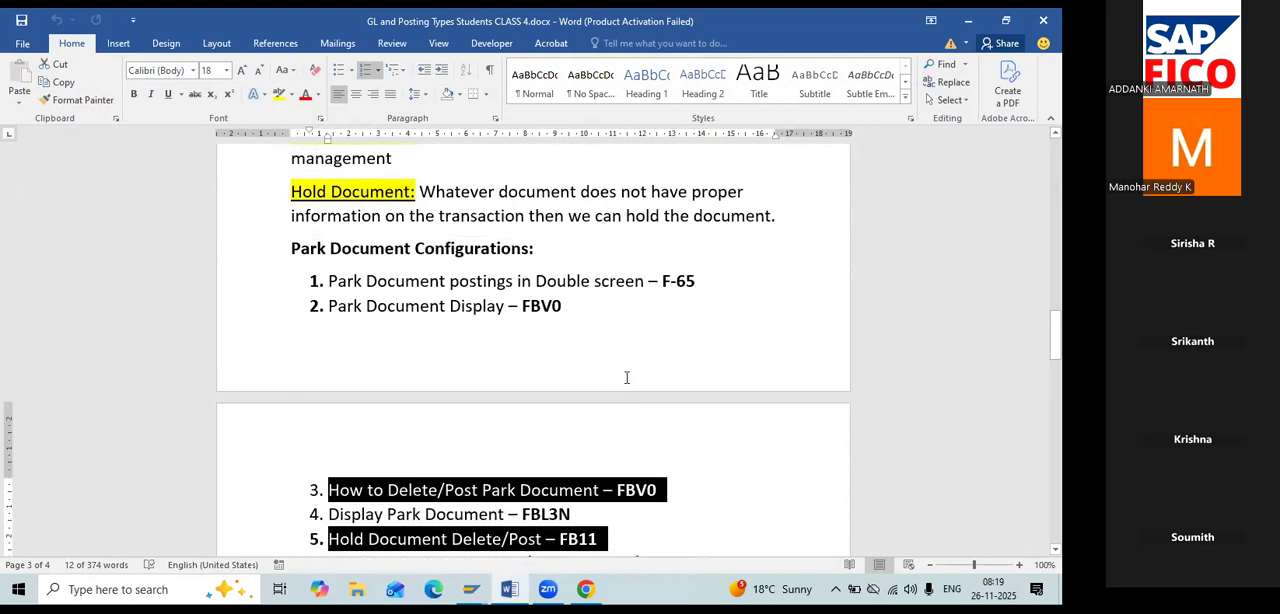
Switch back to SAP, run transaction FB50, and set the document date to 26.11.2025.
{"action": "key", "text": "alt+Tab"}
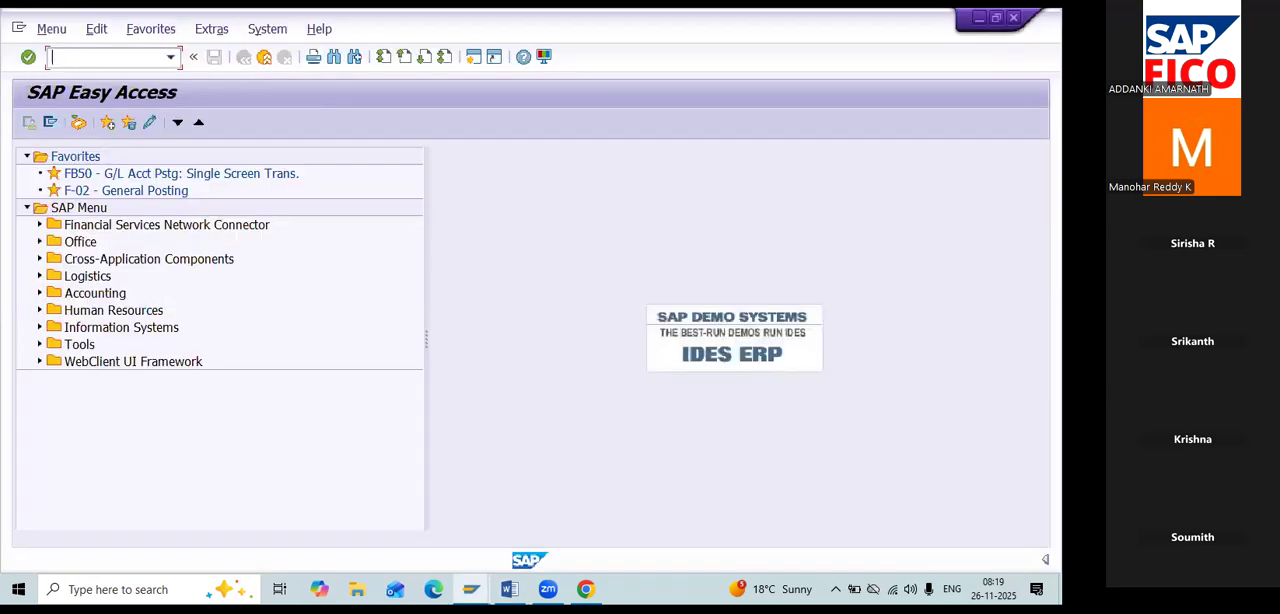
{"action": "type", "text": "FB50"}
{"action": "key", "text": "Return"}
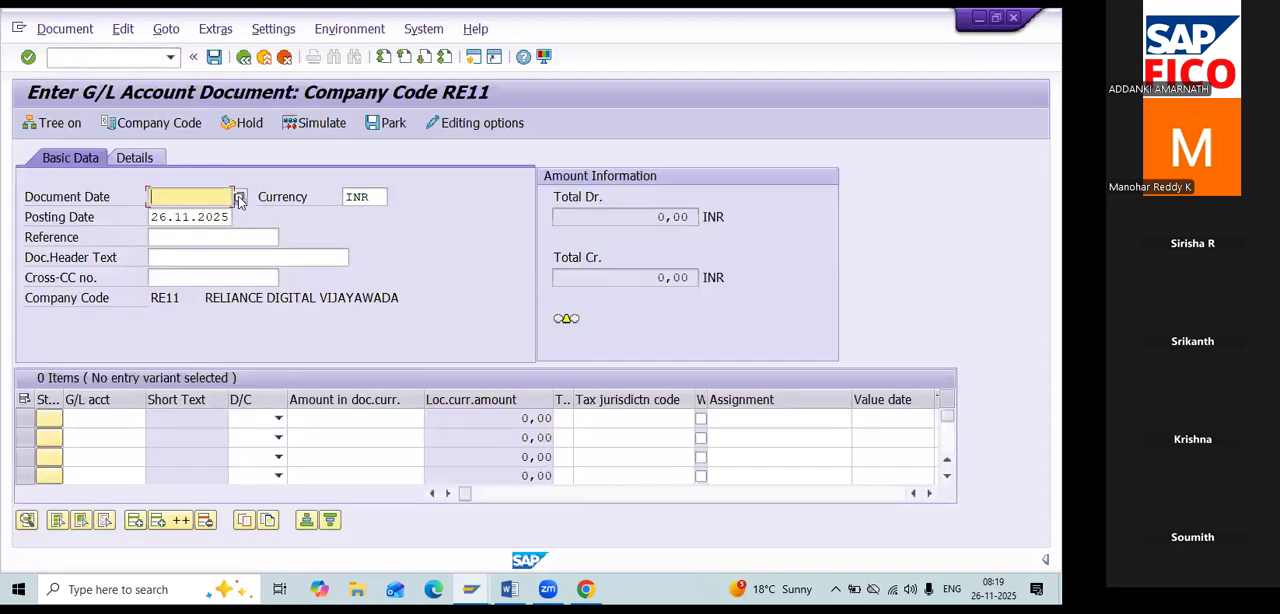
{"action": "left_click", "coordinate": [240, 200]}
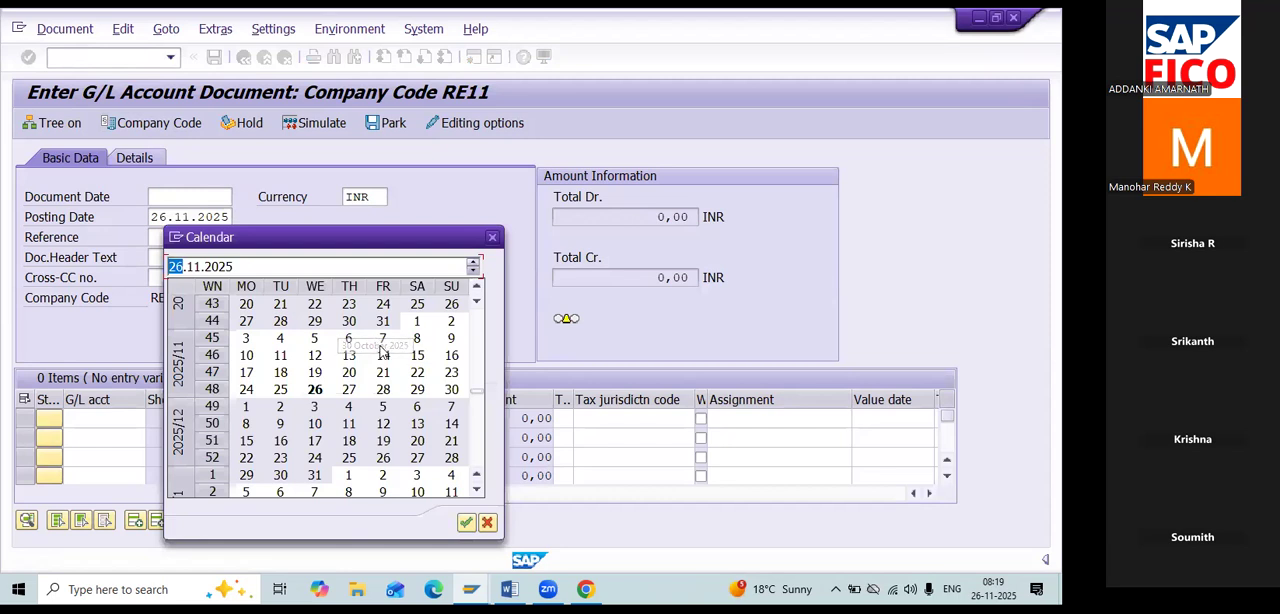
{"action": "double_click", "coordinate": [314, 390]}
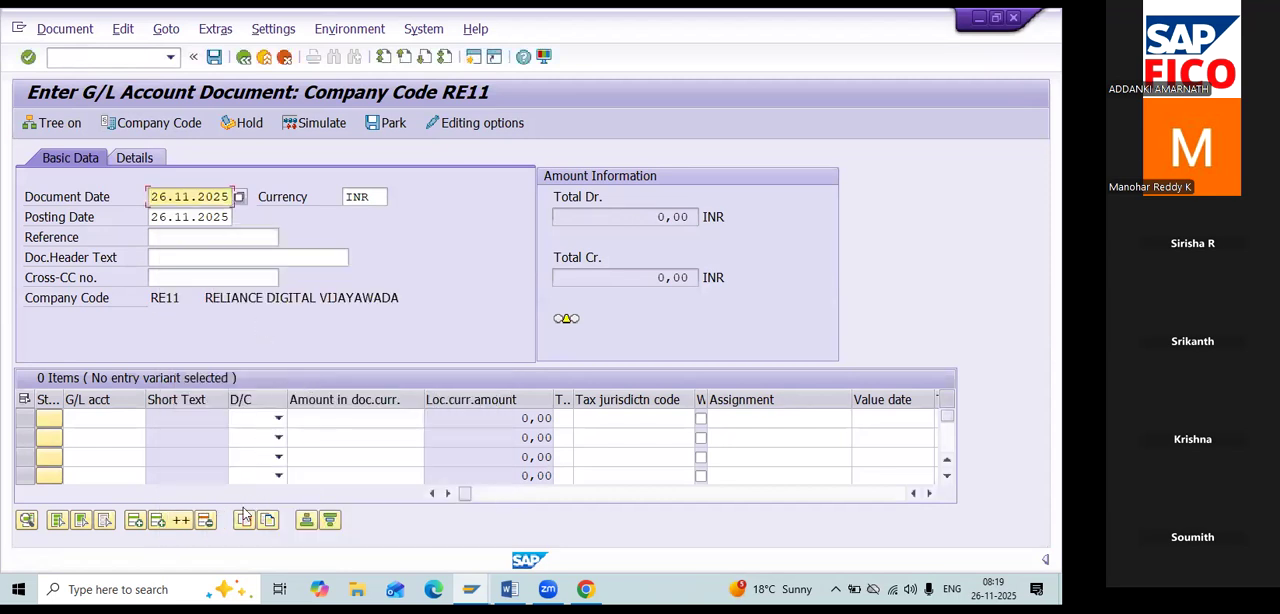
Enter the first line item as a debit of 15000 to the Rent Account, G/L account 400300.
{"action": "left_click", "coordinate": [113, 419]}
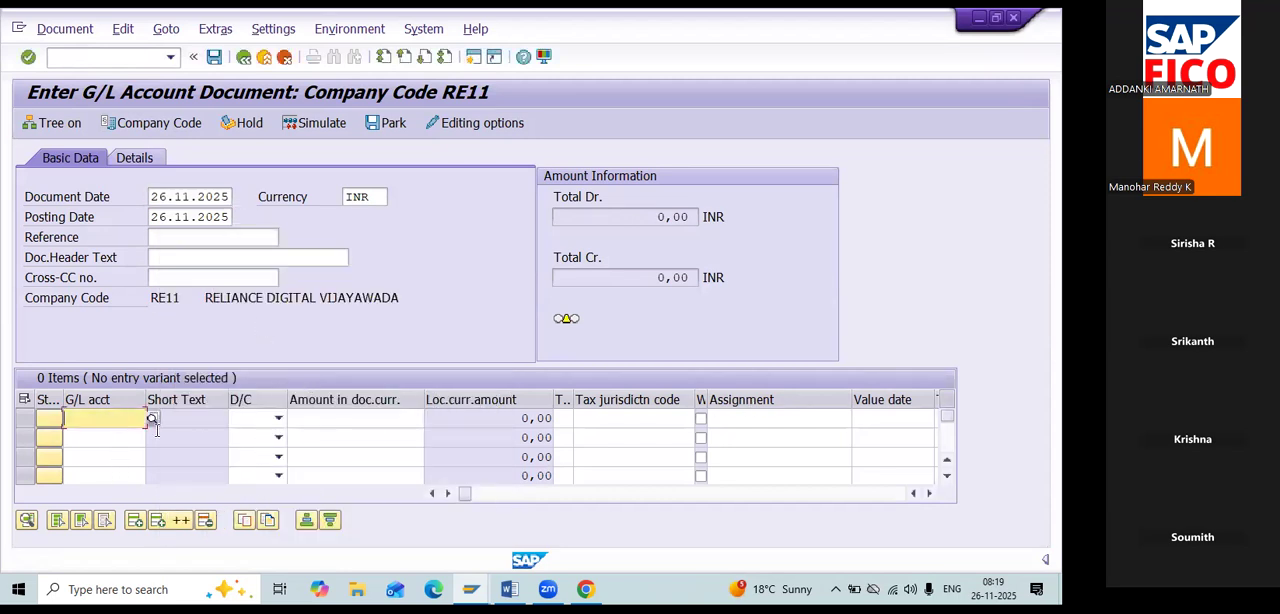
{"action": "left_click", "coordinate": [152, 419]}
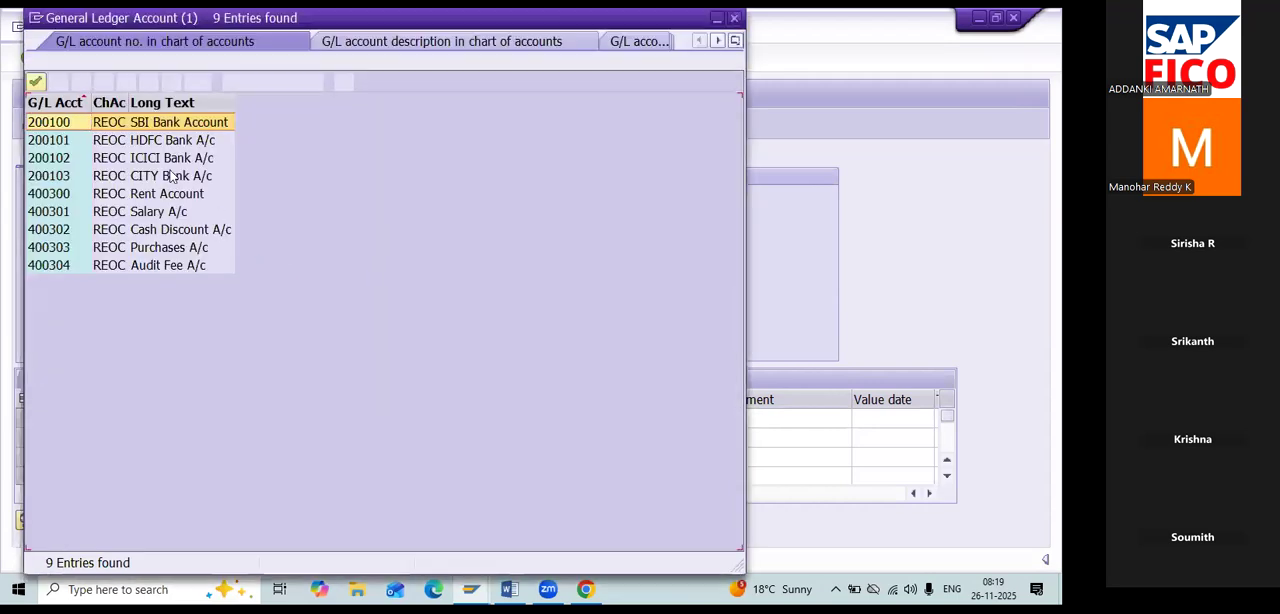
{"action": "double_click", "coordinate": [119, 200]}
{"action": "left_click", "coordinate": [266, 420]}
{"action": "left_click", "coordinate": [253, 451]}
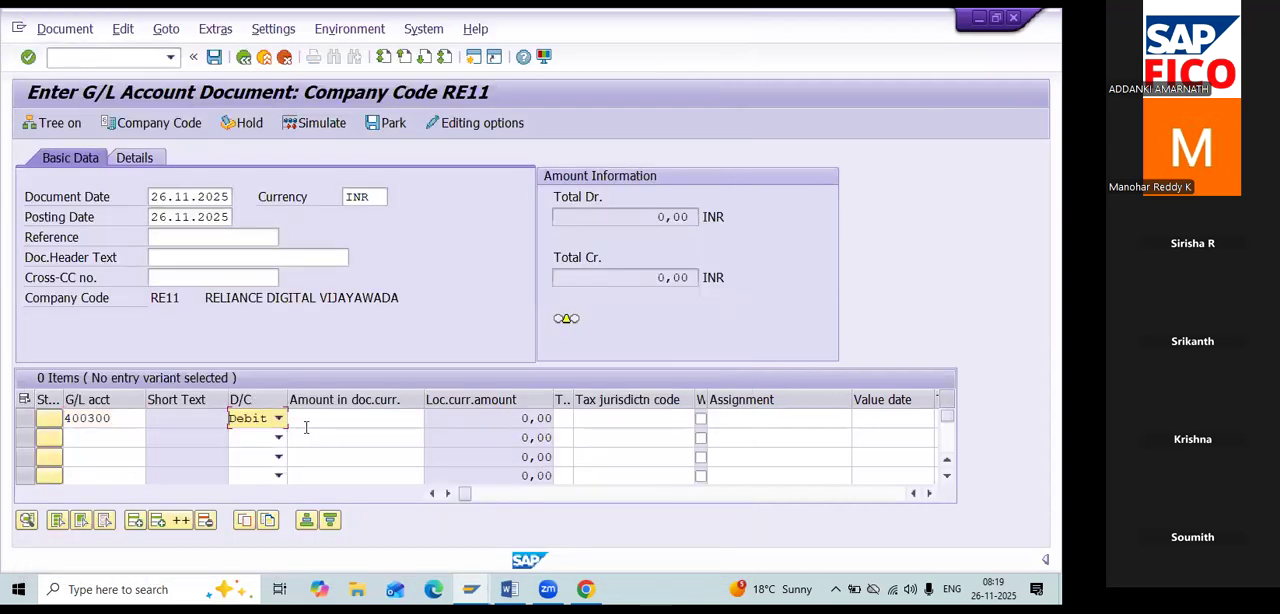
{"action": "left_click", "coordinate": [306, 420]}
{"action": "type", "text": "15000"}
{"action": "key", "text": "Tab"}
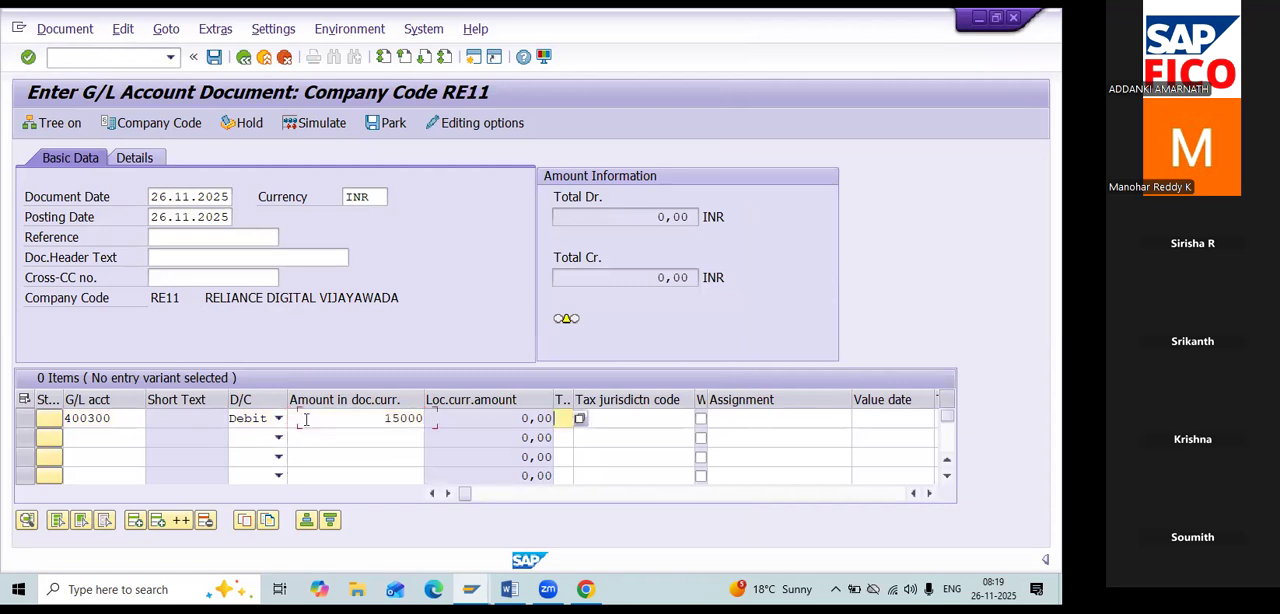
Enter the second line item as a credit of 15000 to HDFC Bank A/c, G/L account 200101, and validate the entries.
{"action": "left_click", "coordinate": [84, 437]}
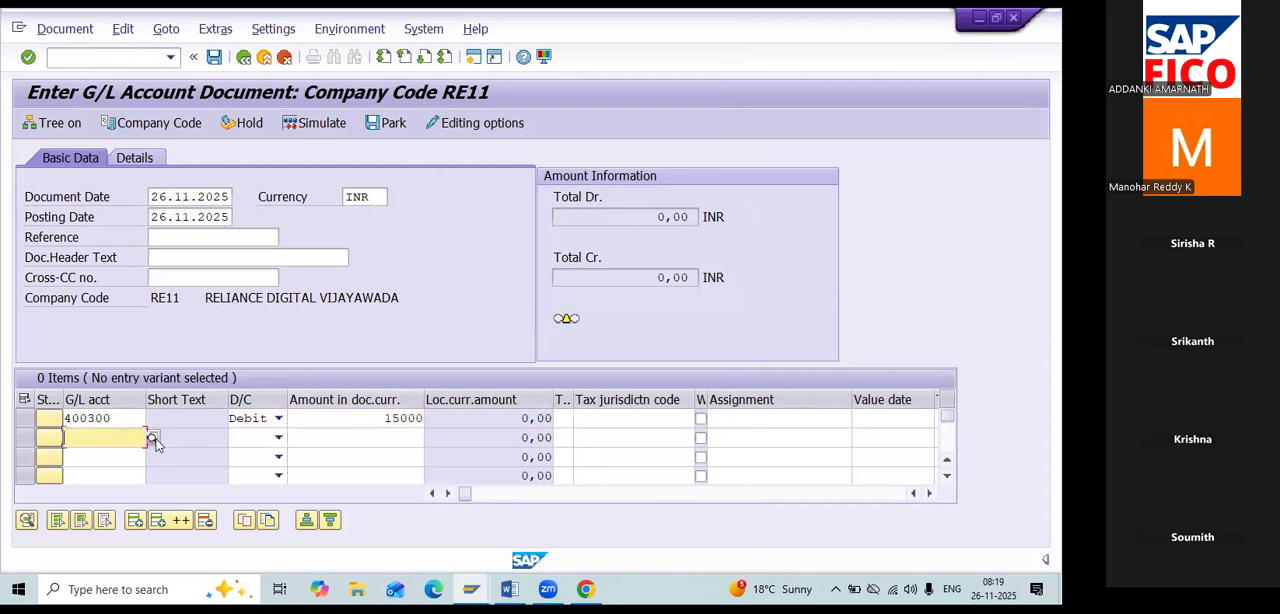
{"action": "left_click", "coordinate": [154, 438]}
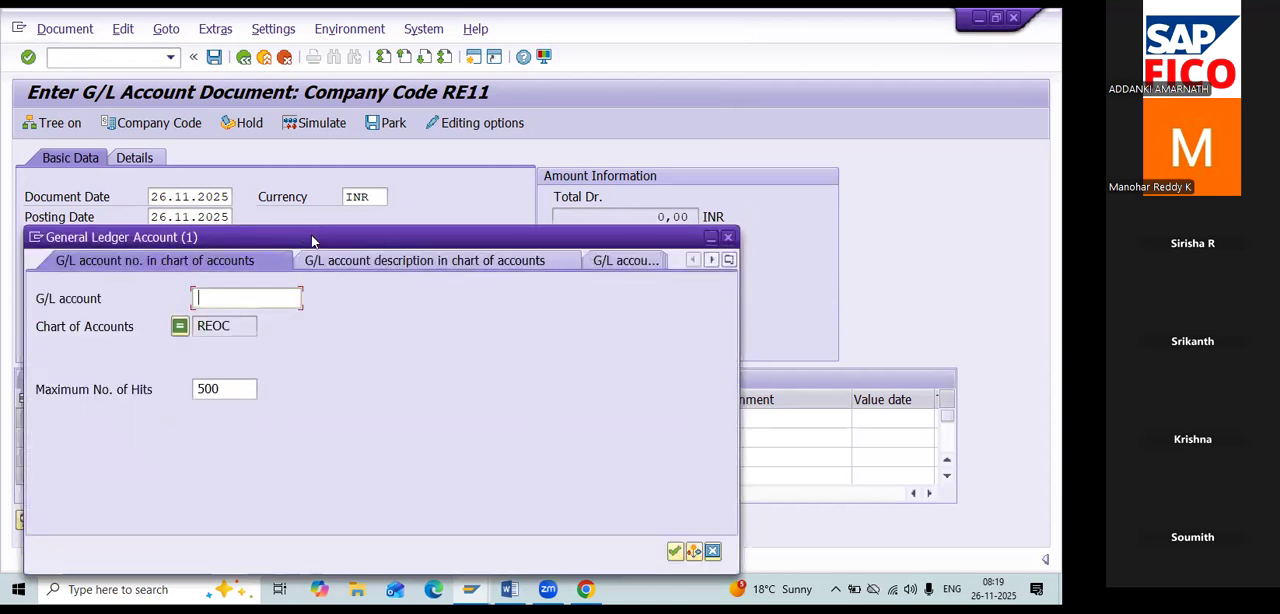
{"action": "left_click", "coordinate": [678, 463]}
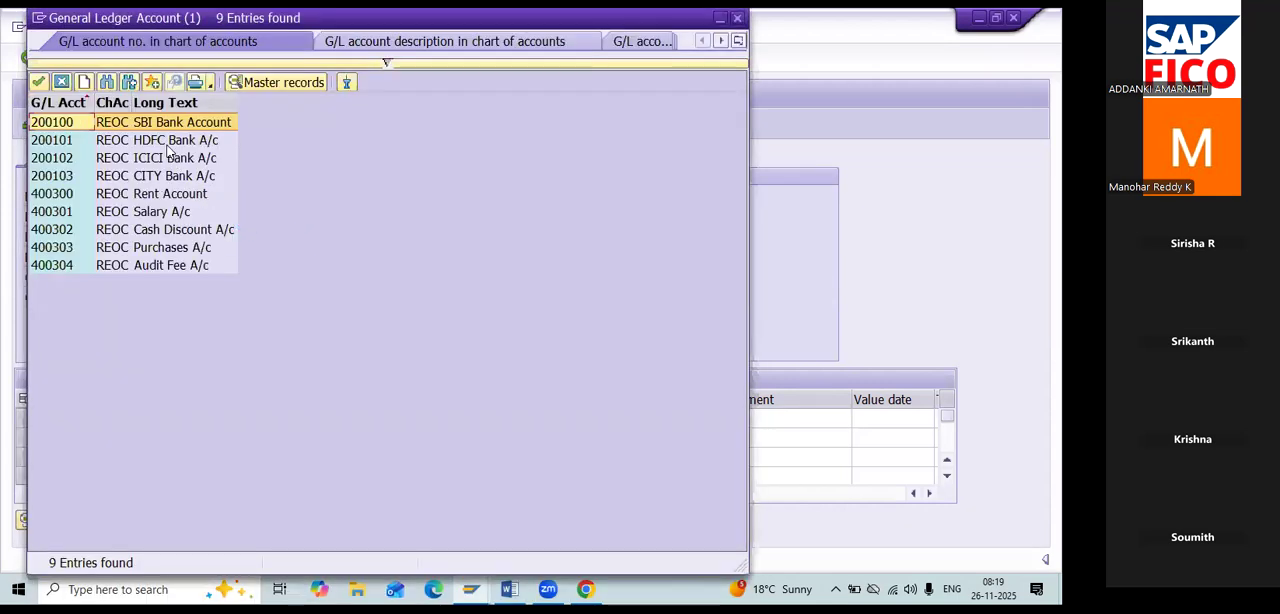
{"action": "double_click", "coordinate": [165, 140]}
{"action": "left_click", "coordinate": [278, 437]}
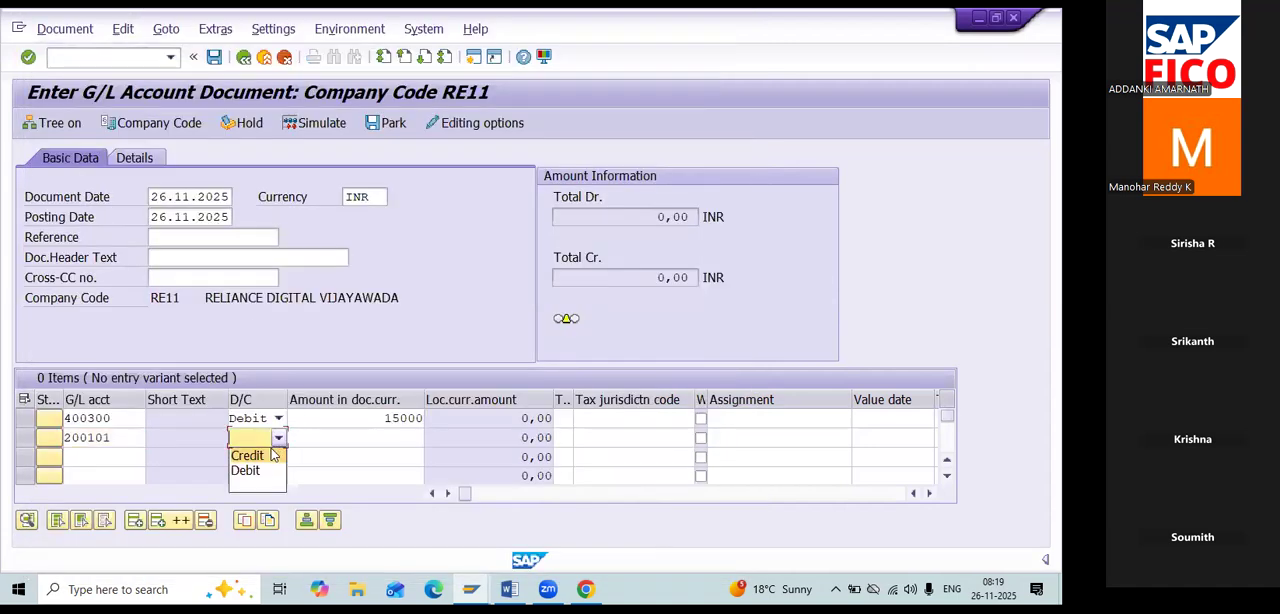
{"action": "left_click", "coordinate": [255, 449]}
{"action": "key", "text": "Tab"}
{"action": "type", "text": "15000"}
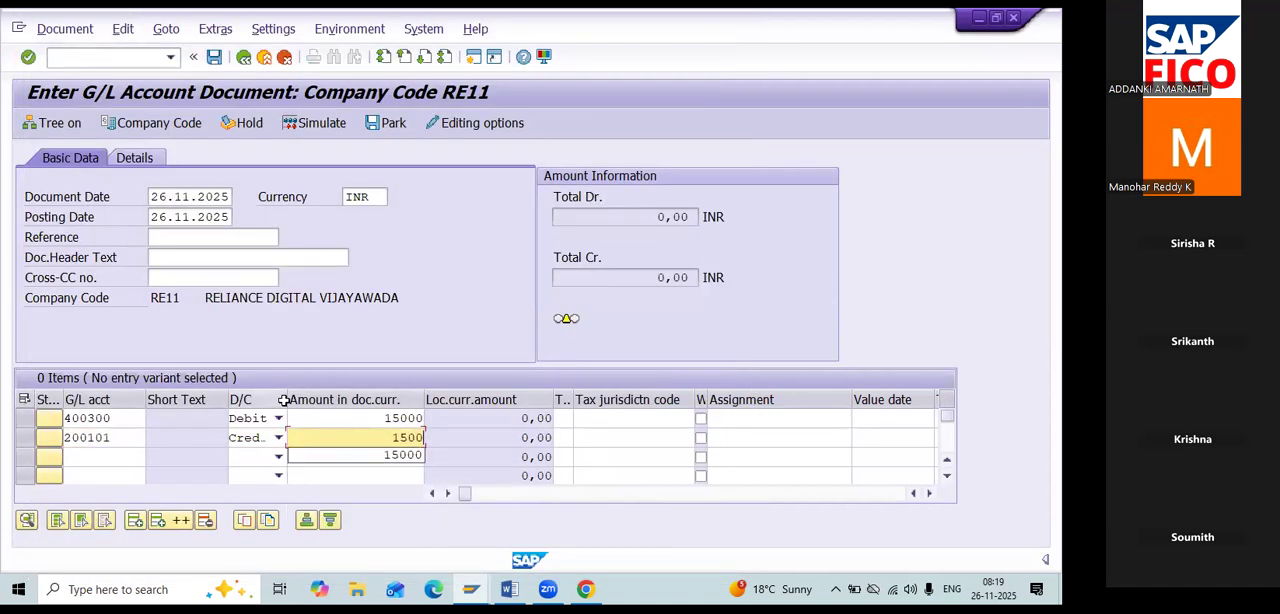
{"action": "key", "text": "Tab"}
{"action": "key", "text": "Return"}
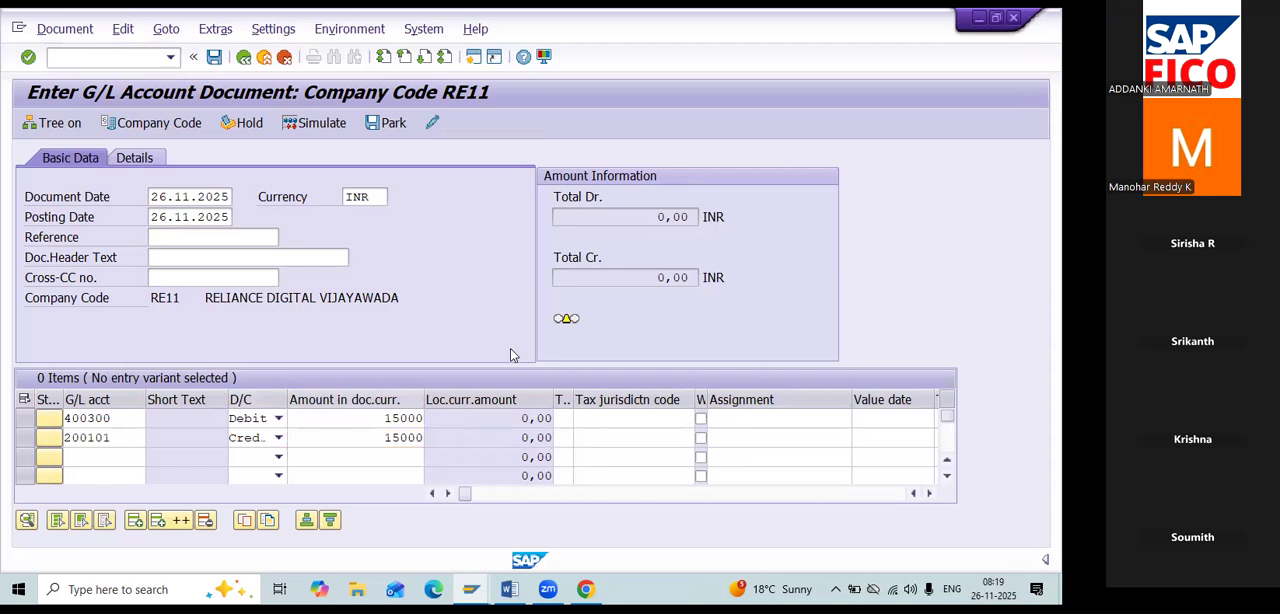
Hold the rent document under temporary document number 1.
{"action": "left_click", "coordinate": [241, 123]}
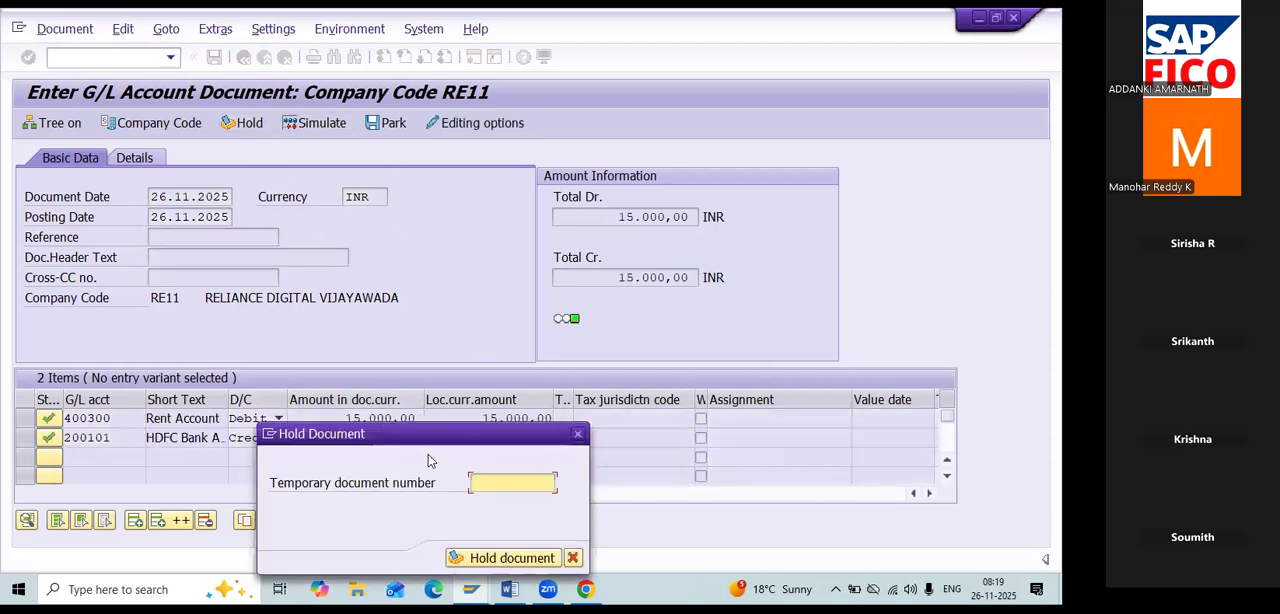
{"action": "type", "text": "1"}
{"action": "key", "text": "Return"}
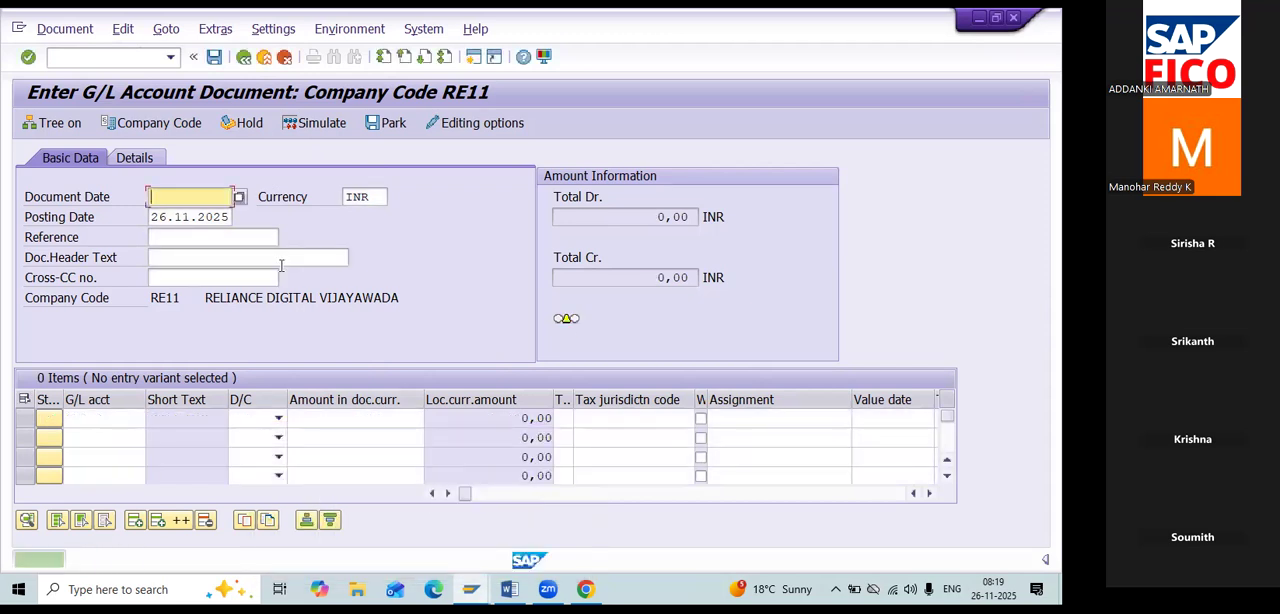
Date the new document 26.11.2025 and enter a first line item debiting Salary A/c, G/L account 400301, with 22000.
{"action": "left_click", "coordinate": [241, 198]}
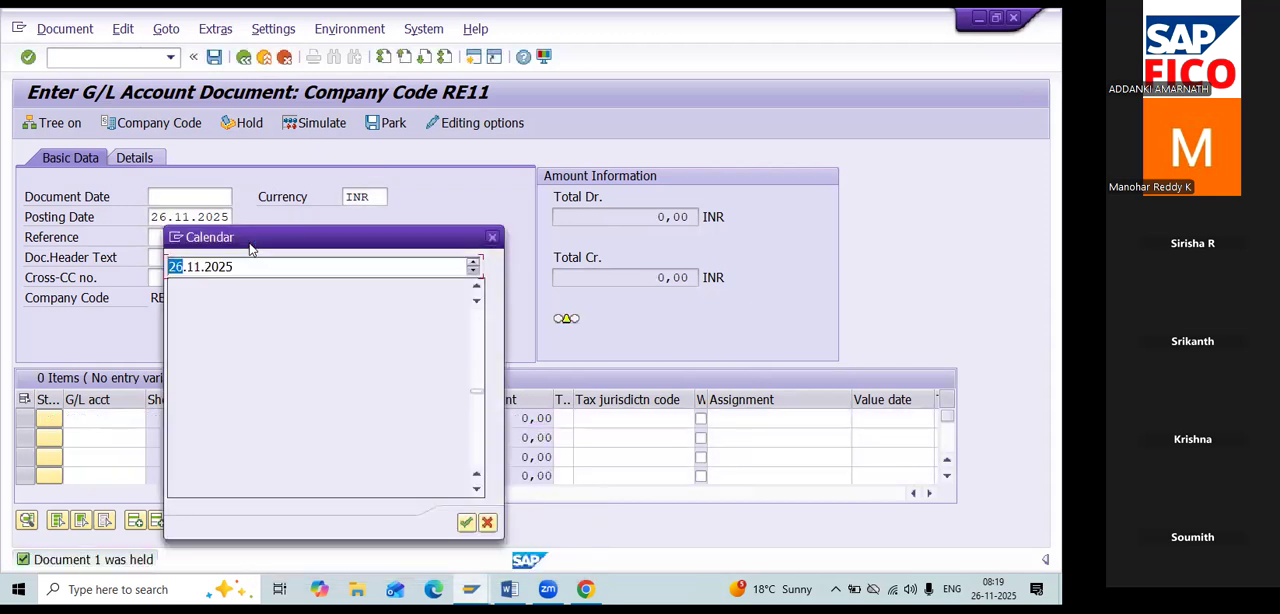
{"action": "double_click", "coordinate": [320, 391]}
{"action": "left_click", "coordinate": [110, 421]}
{"action": "key", "text": "F4"}
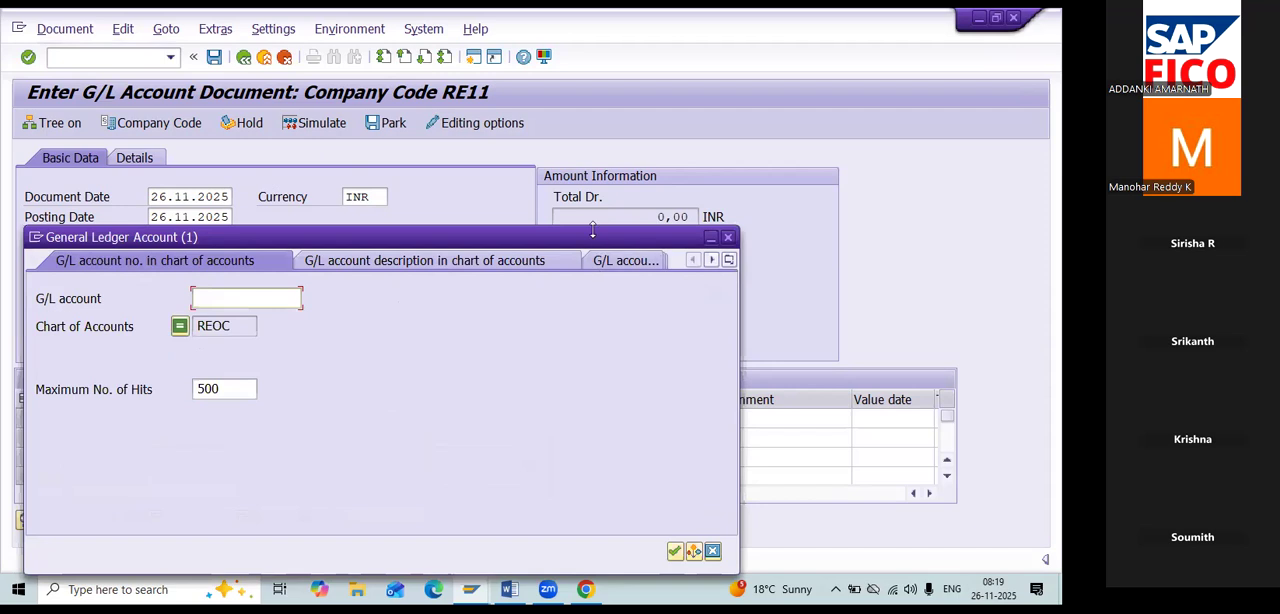
{"action": "left_click_drag", "start_coordinate": [592, 231], "coordinate": [596, 97]}
{"action": "left_click", "coordinate": [678, 512]}
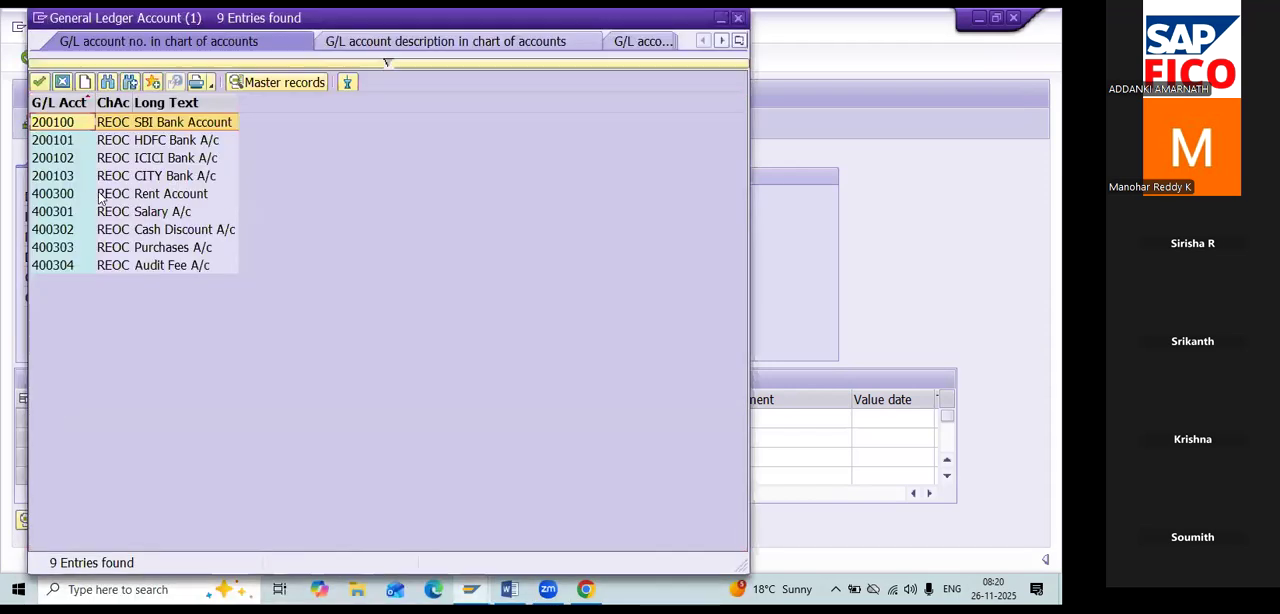
{"action": "left_click", "coordinate": [168, 214]}
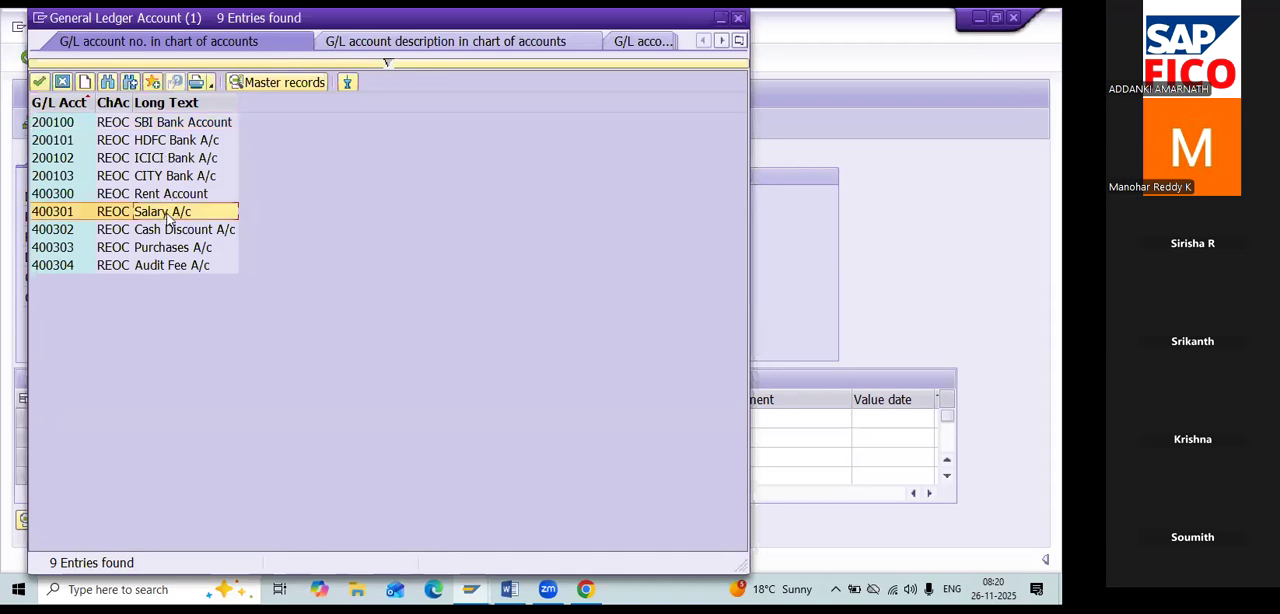
{"action": "double_click", "coordinate": [168, 214]}
{"action": "left_click", "coordinate": [250, 418]}
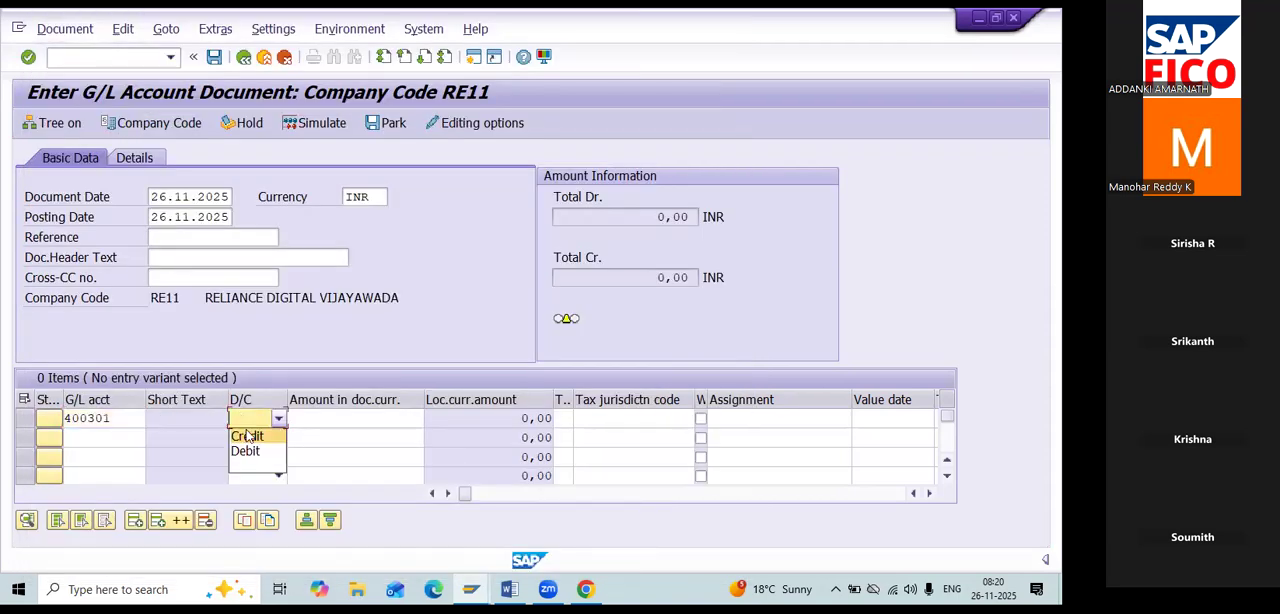
{"action": "left_click", "coordinate": [245, 450]}
{"action": "left_click", "coordinate": [330, 420]}
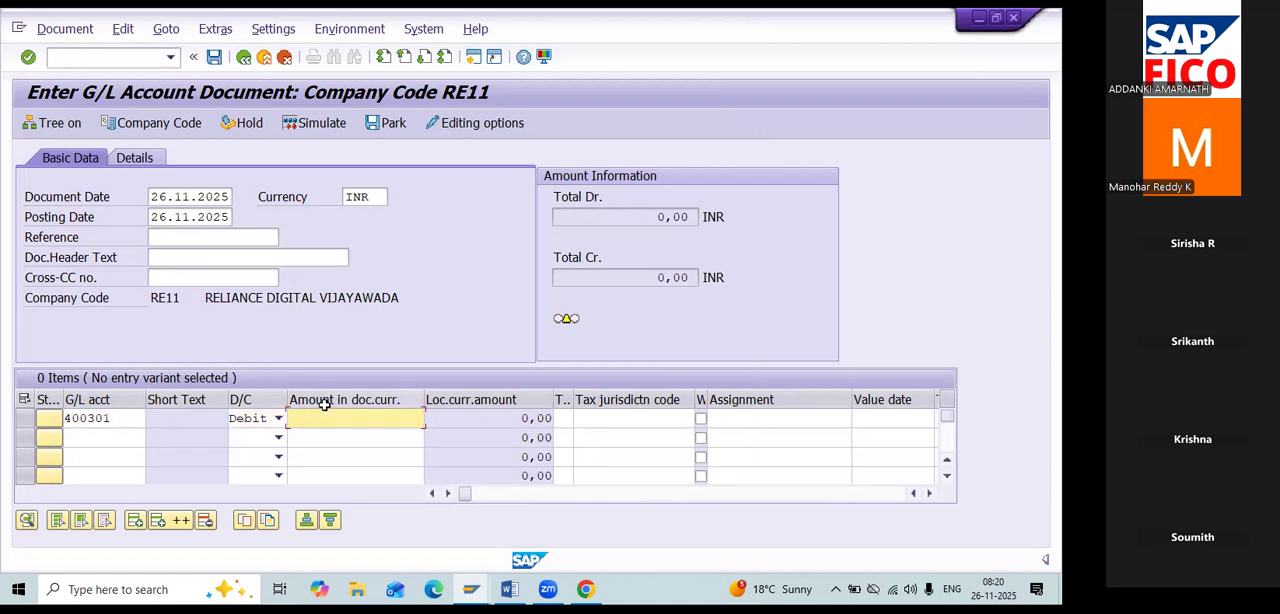
{"action": "type", "text": "22000"}
Enter the second line item as a credit of 22000 to HDFC Bank A/c, G/L account 200101, and validate the entries.
{"action": "left_click", "coordinate": [116, 440]}
{"action": "left_click", "coordinate": [152, 439]}
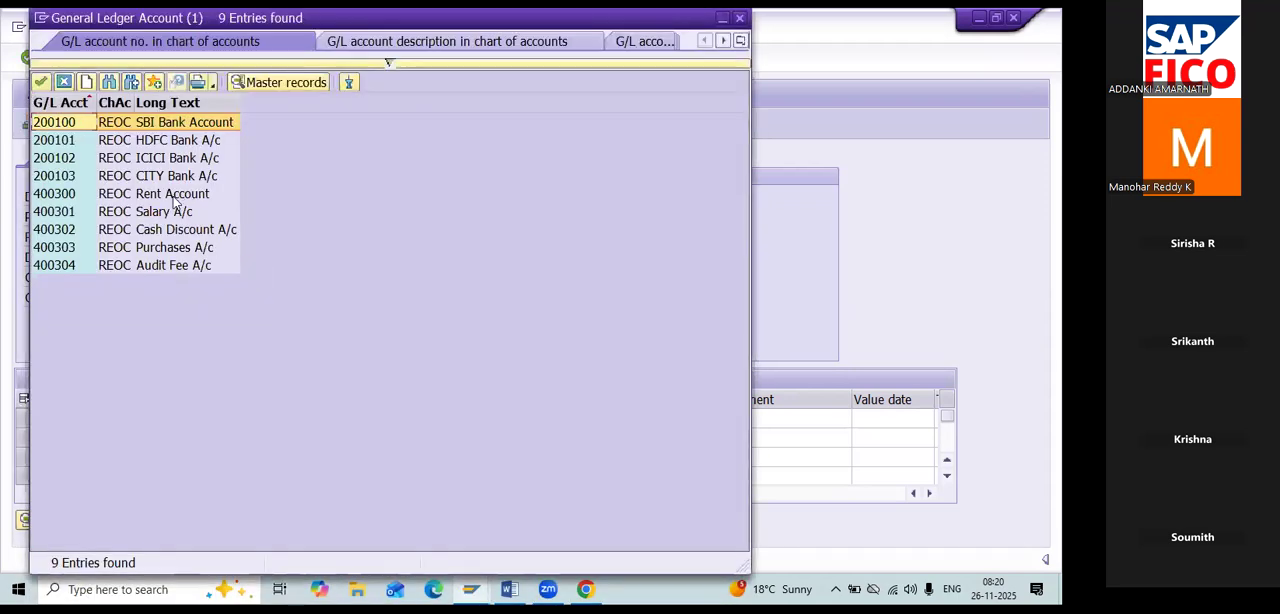
{"action": "left_click", "coordinate": [156, 146]}
{"action": "left_click", "coordinate": [158, 150]}
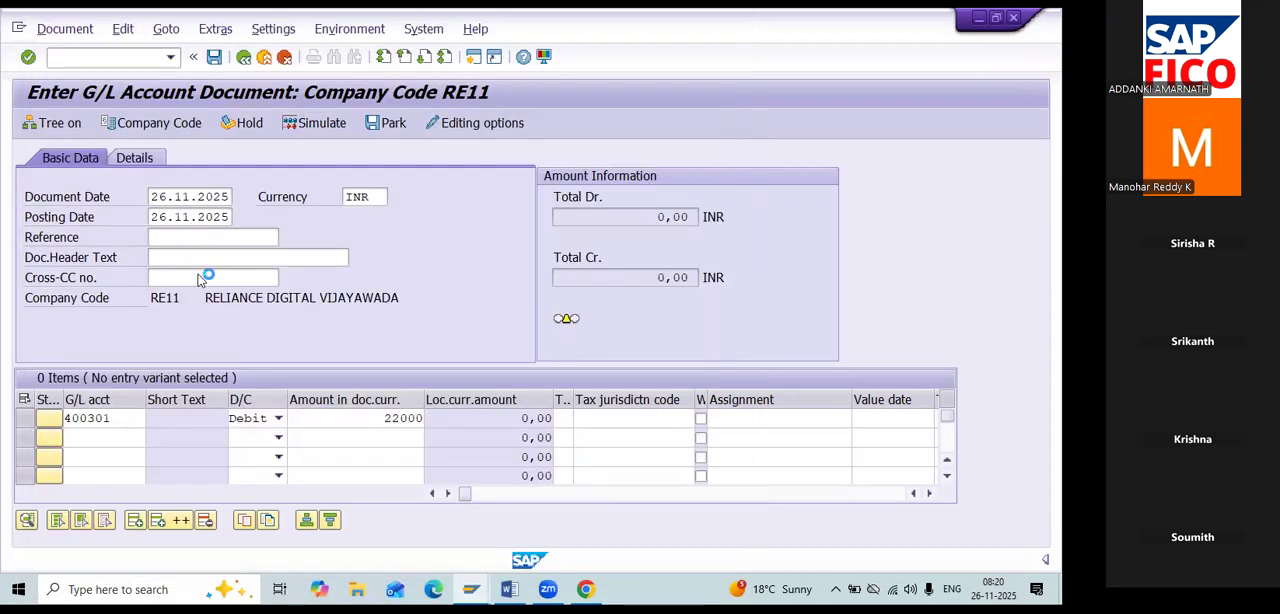
{"action": "left_click", "coordinate": [278, 438]}
{"action": "left_click", "coordinate": [247, 455]}
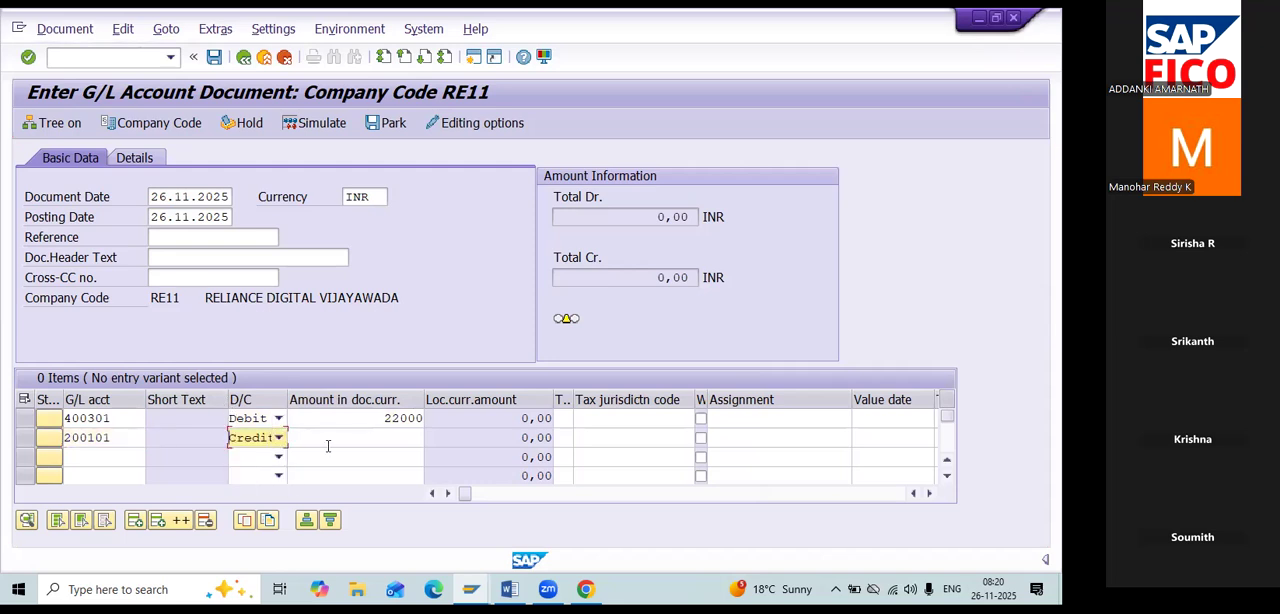
{"action": "key", "text": "Tab"}
{"action": "type", "text": "22.00"}
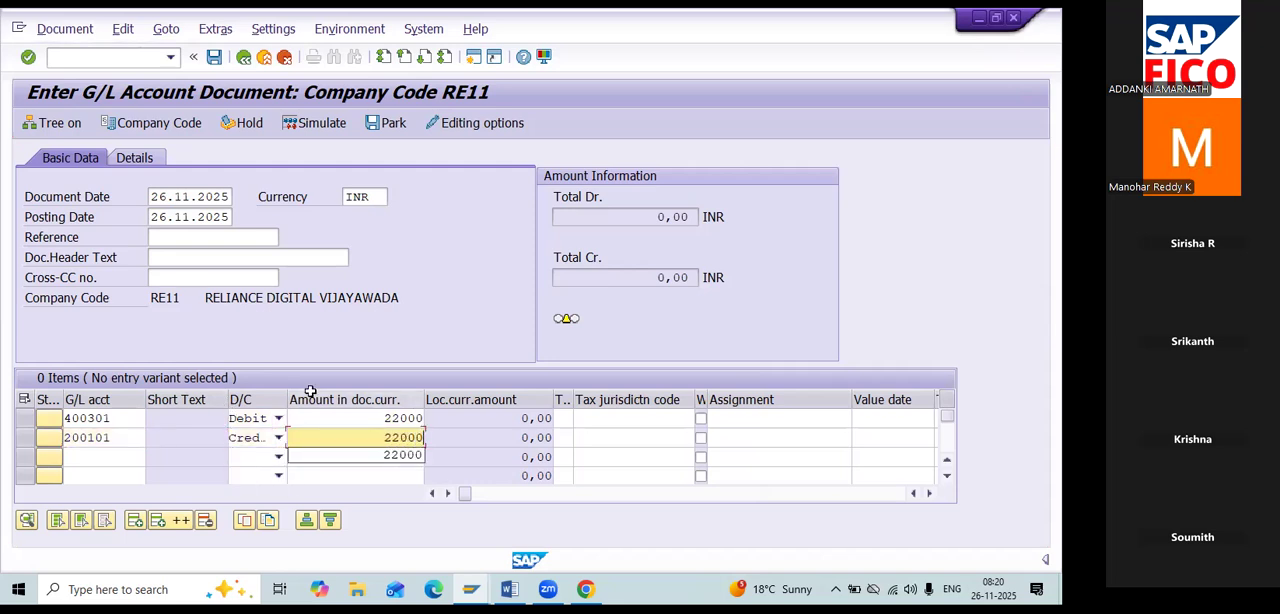
{"action": "type", "text": "0"}
{"action": "key", "text": "Return"}
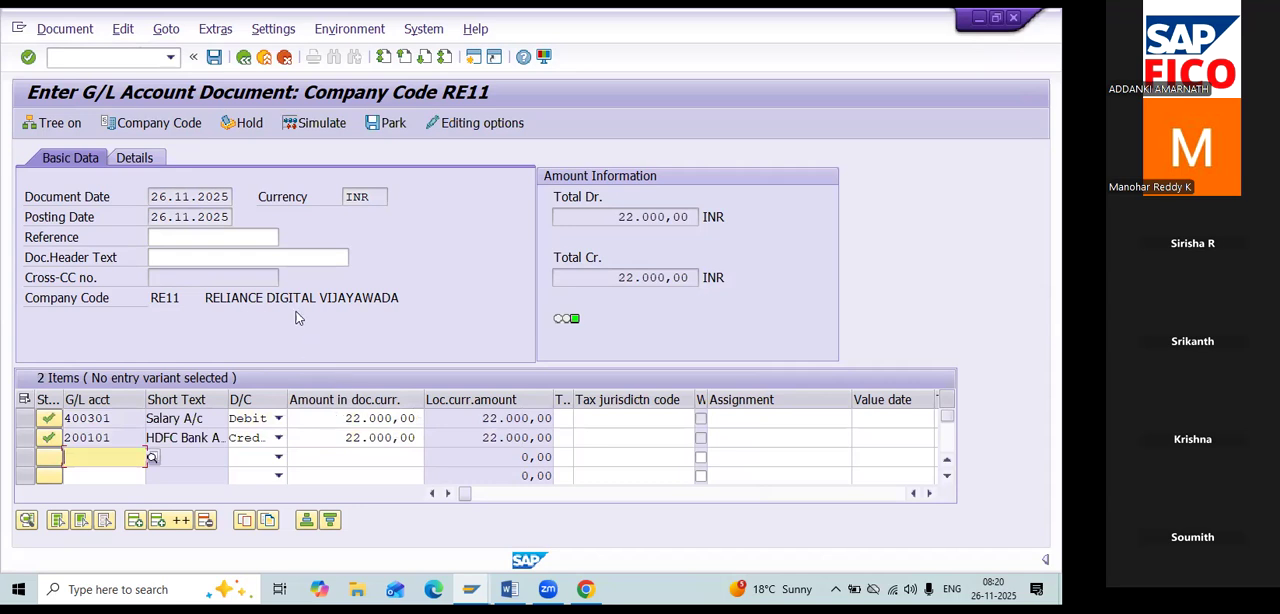
Hold the salary document under temporary document number 2.
{"action": "left_click", "coordinate": [244, 123]}
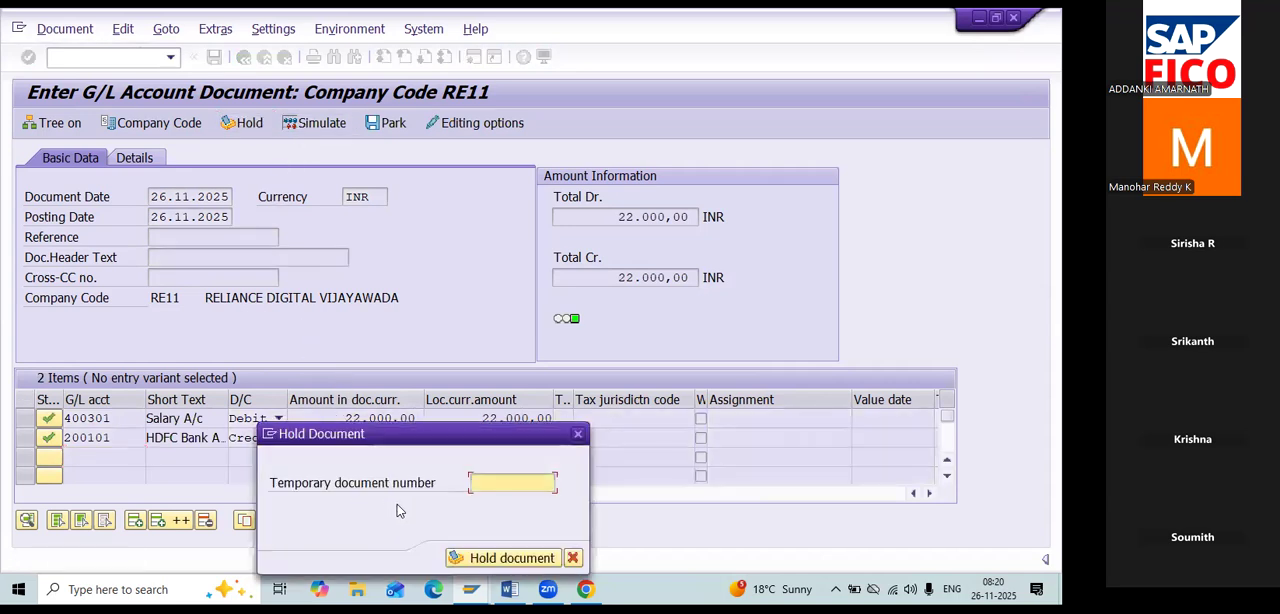
{"action": "type", "text": "2"}
{"action": "key", "text": "Return"}
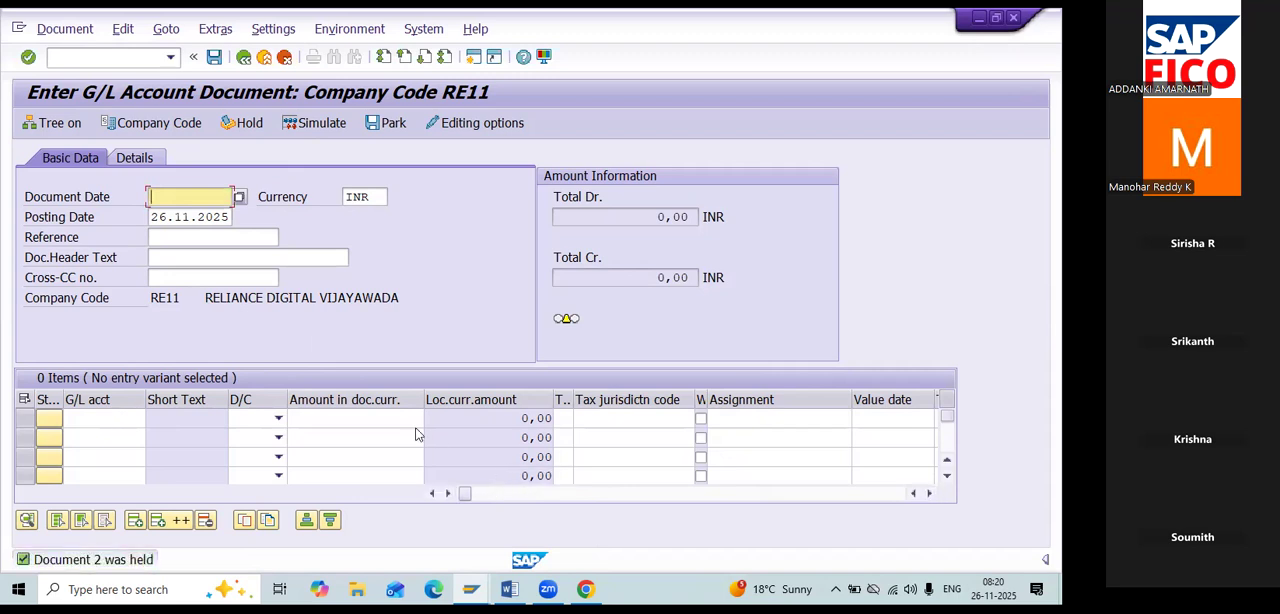
Start a posting with reference to document 6 of company code RE11 and bring up its line item overview.
{"action": "left_click", "coordinate": [143, 61]}
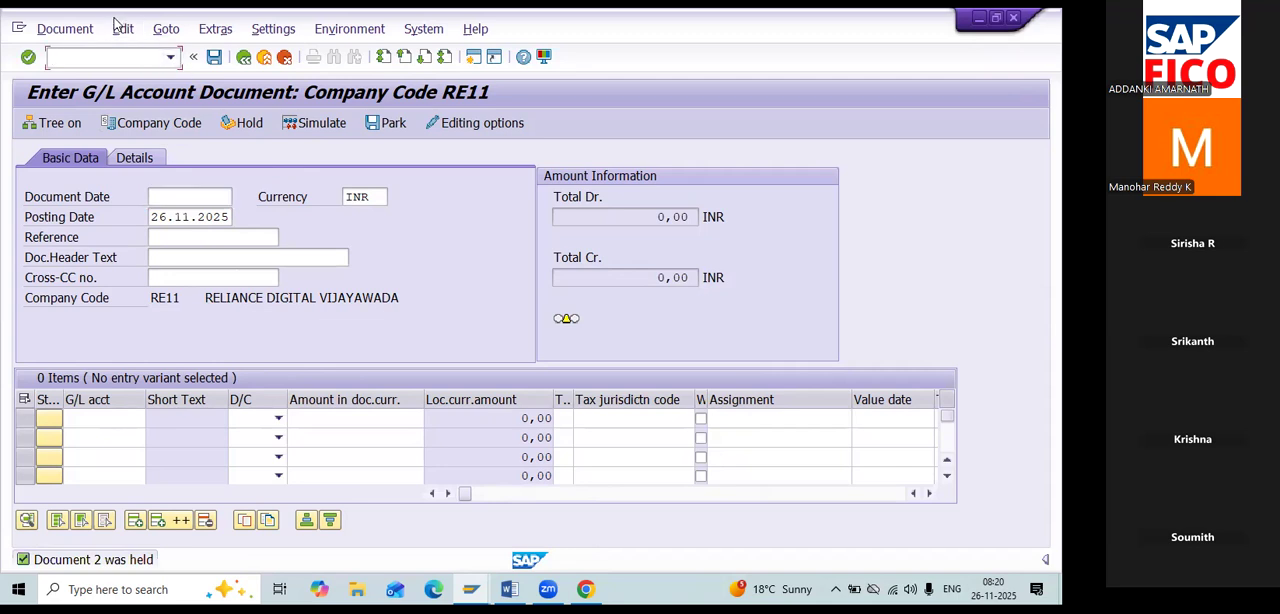
{"action": "left_click", "coordinate": [160, 30]}
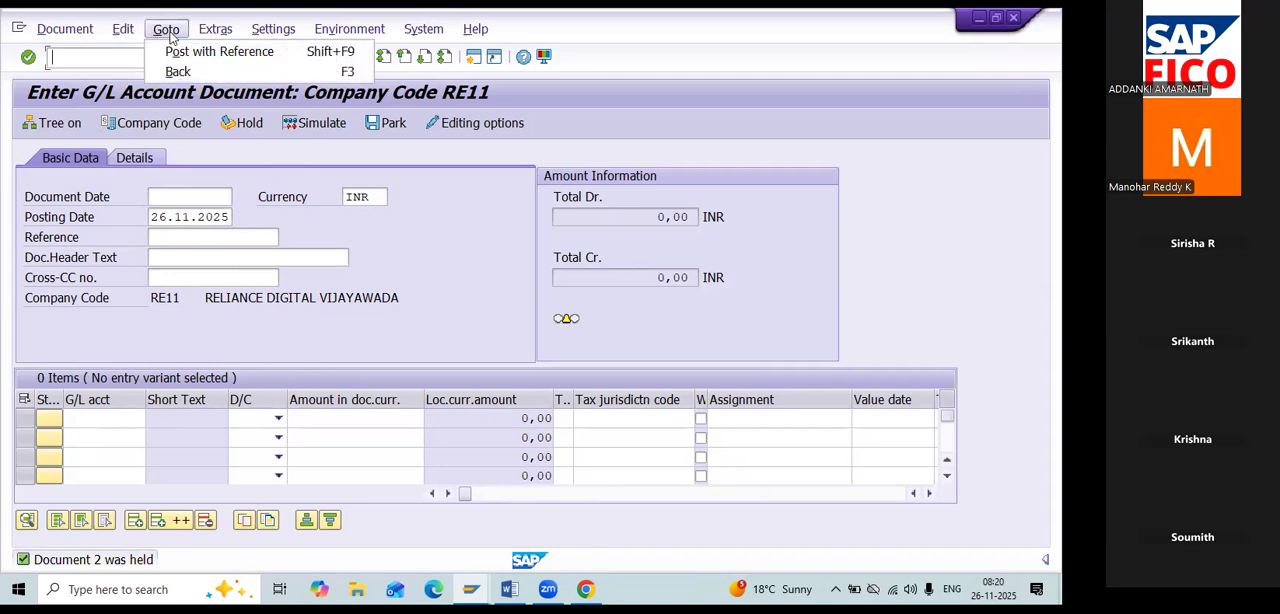
{"action": "left_click", "coordinate": [215, 53]}
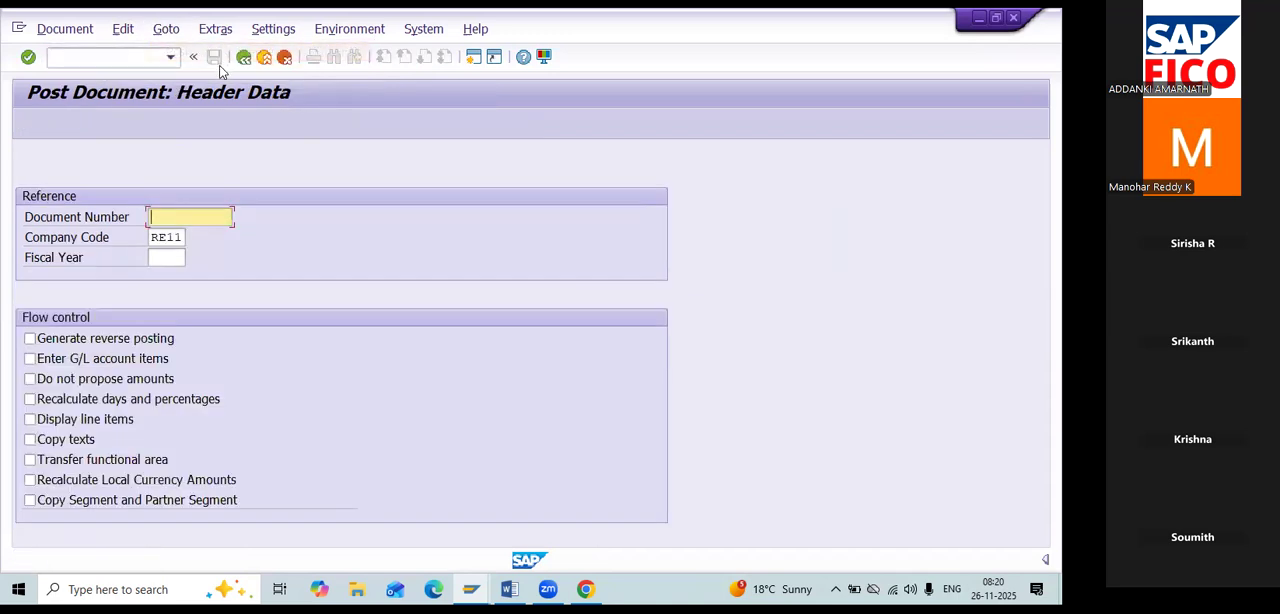
{"action": "type", "text": "6"}
{"action": "key", "text": "Return"}
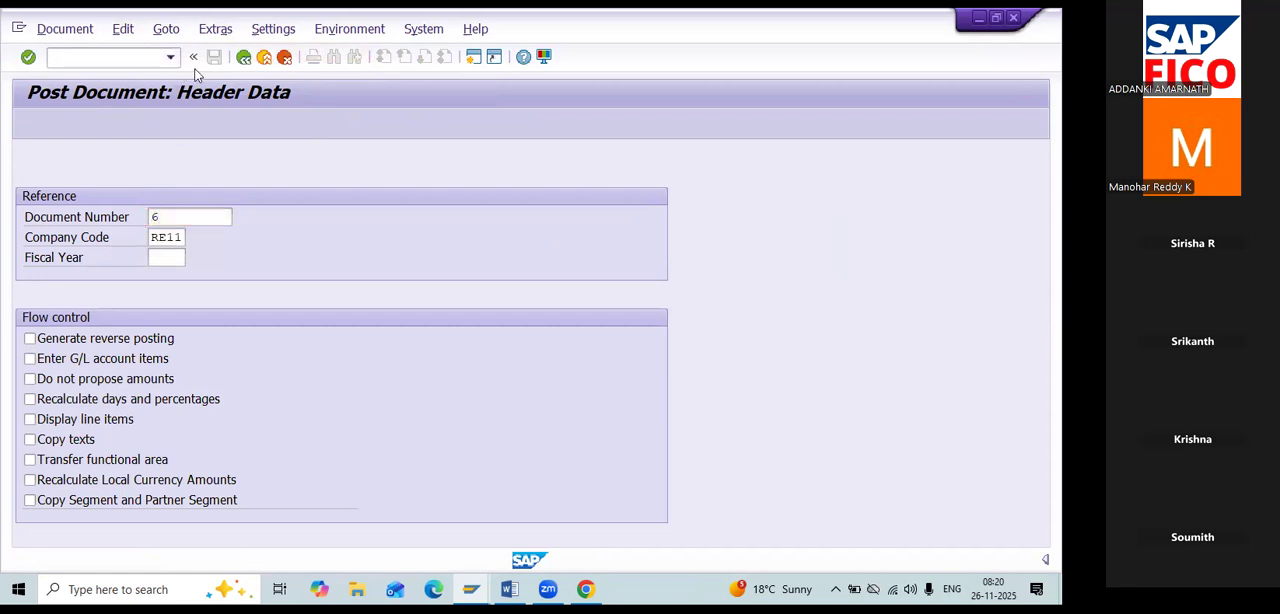
{"action": "scroll", "coordinate": [386, 271], "scroll_direction": "down", "scroll_amount": 1}
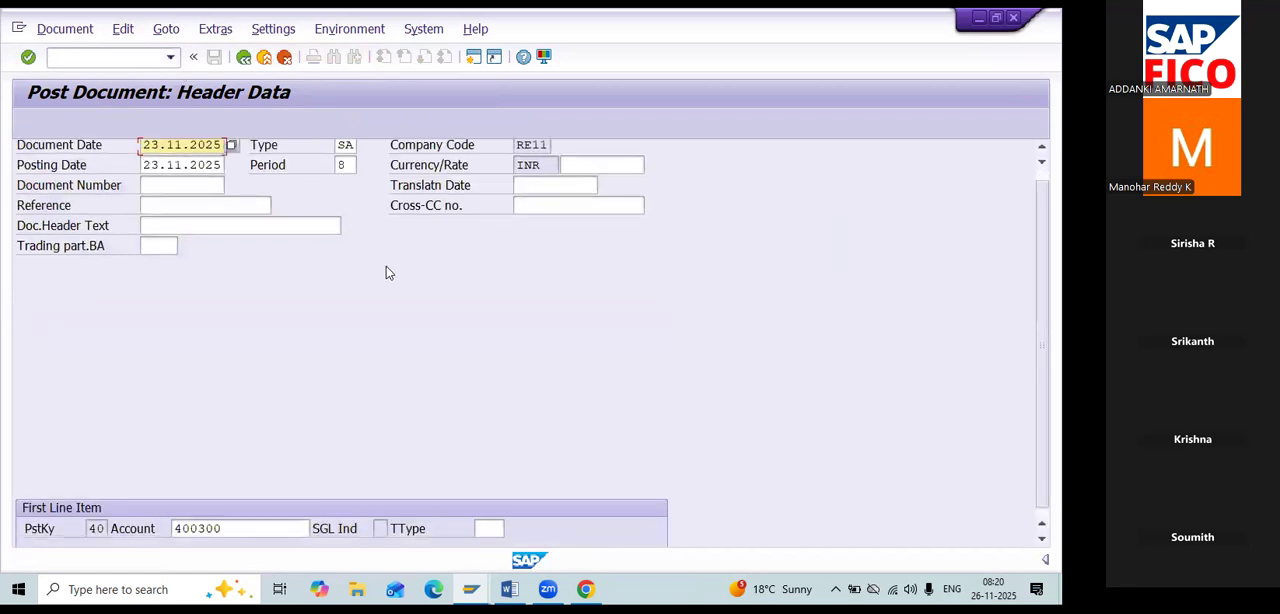
{"action": "key", "text": "Return"}
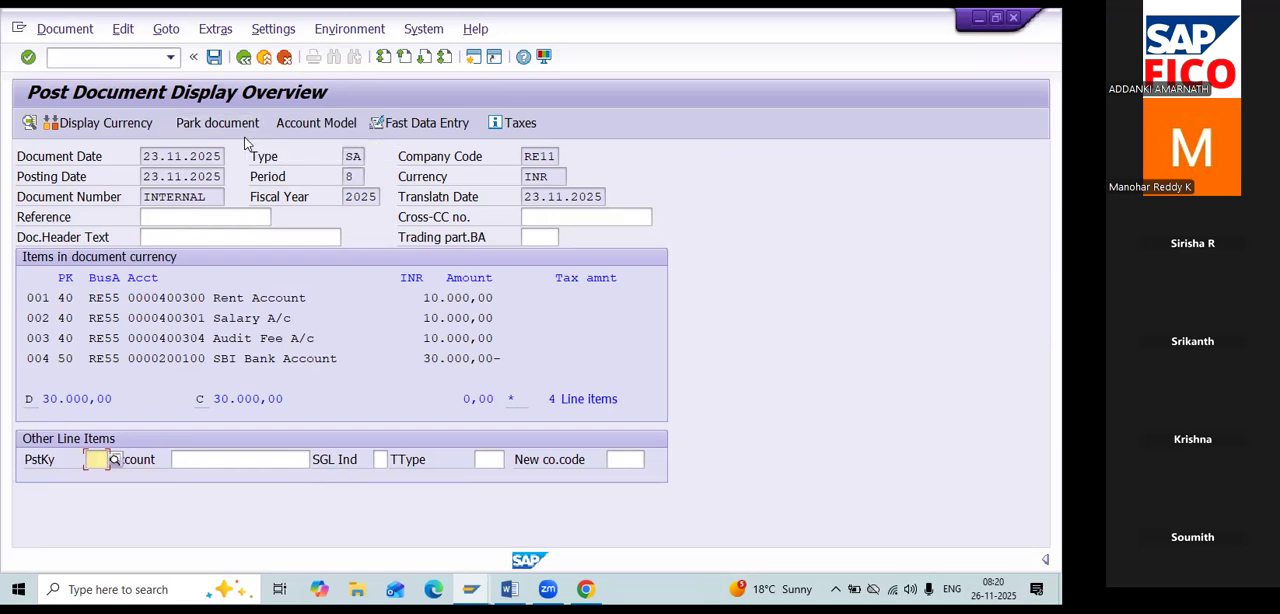
{"action": "left_click", "coordinate": [84, 30]}
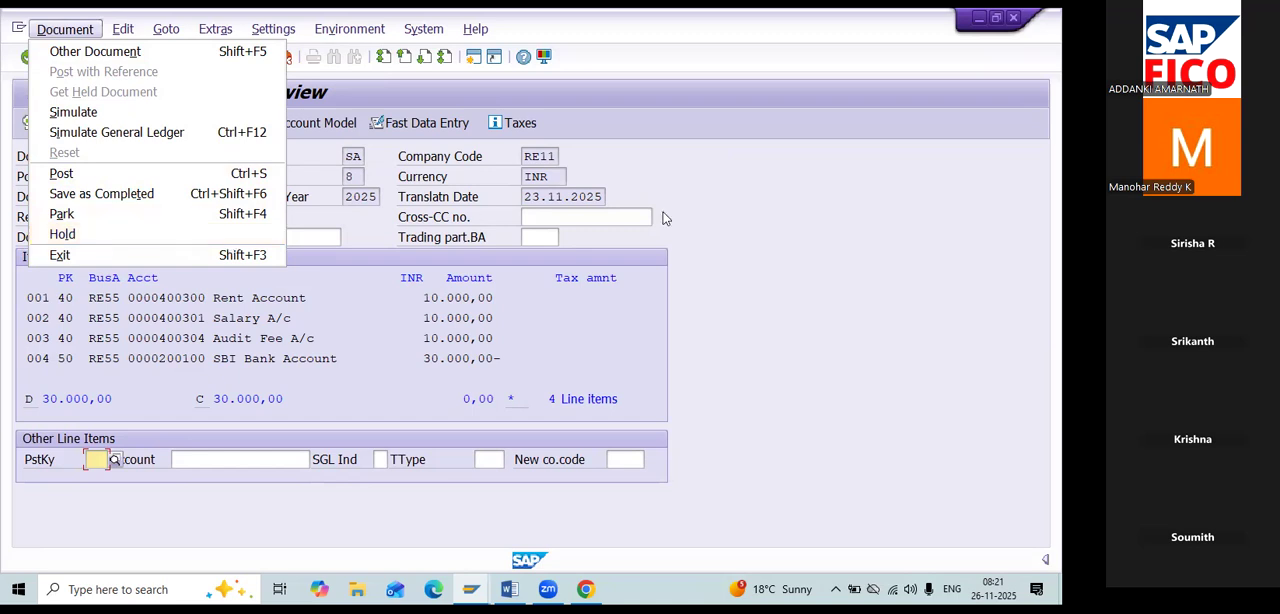
{"action": "left_click", "coordinate": [706, 217]}
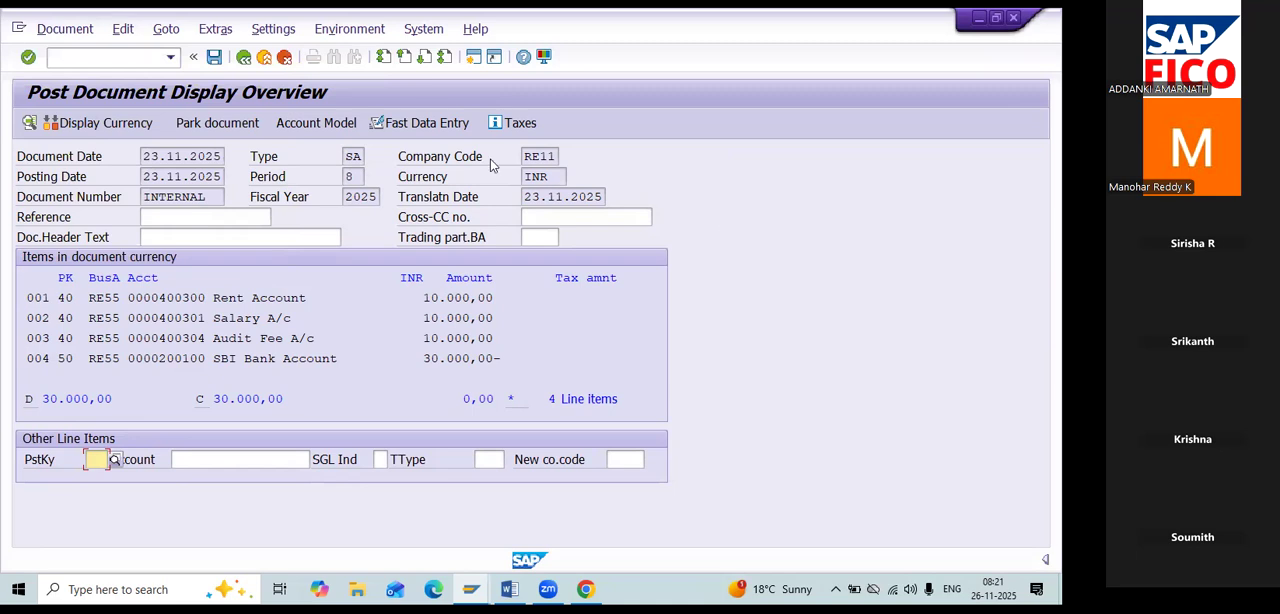
Go to transaction FB11 and open the held document with temporary document number 1.
{"action": "left_click", "coordinate": [126, 50]}
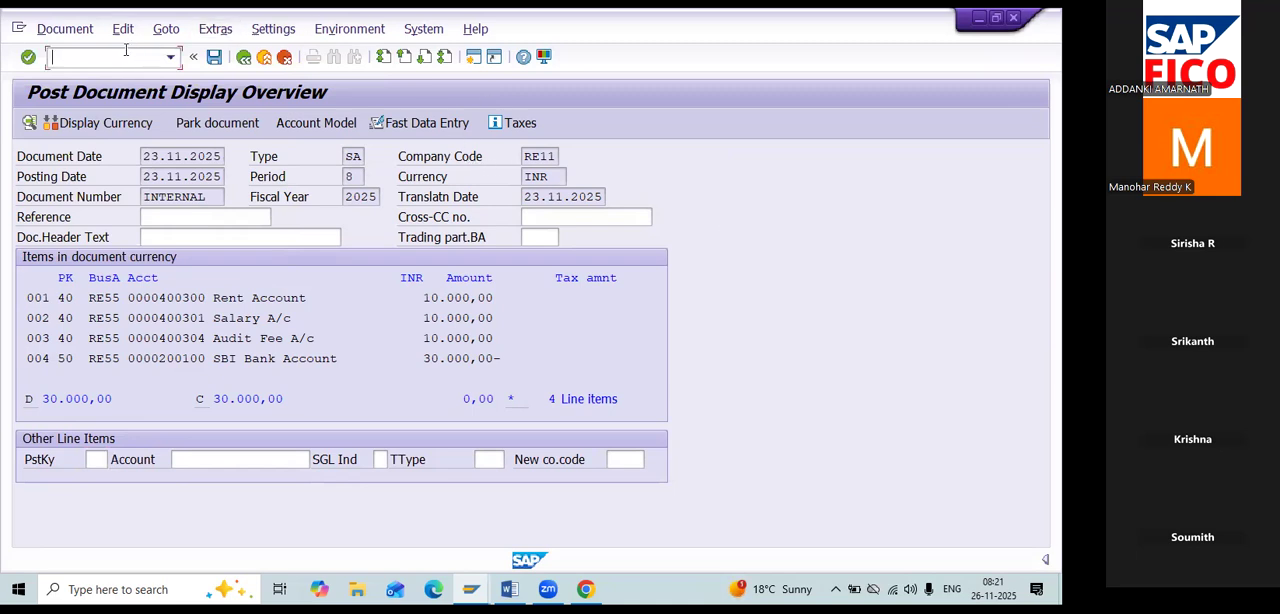
{"action": "type", "text": "/NFB11"}
{"action": "key", "text": "Return"}
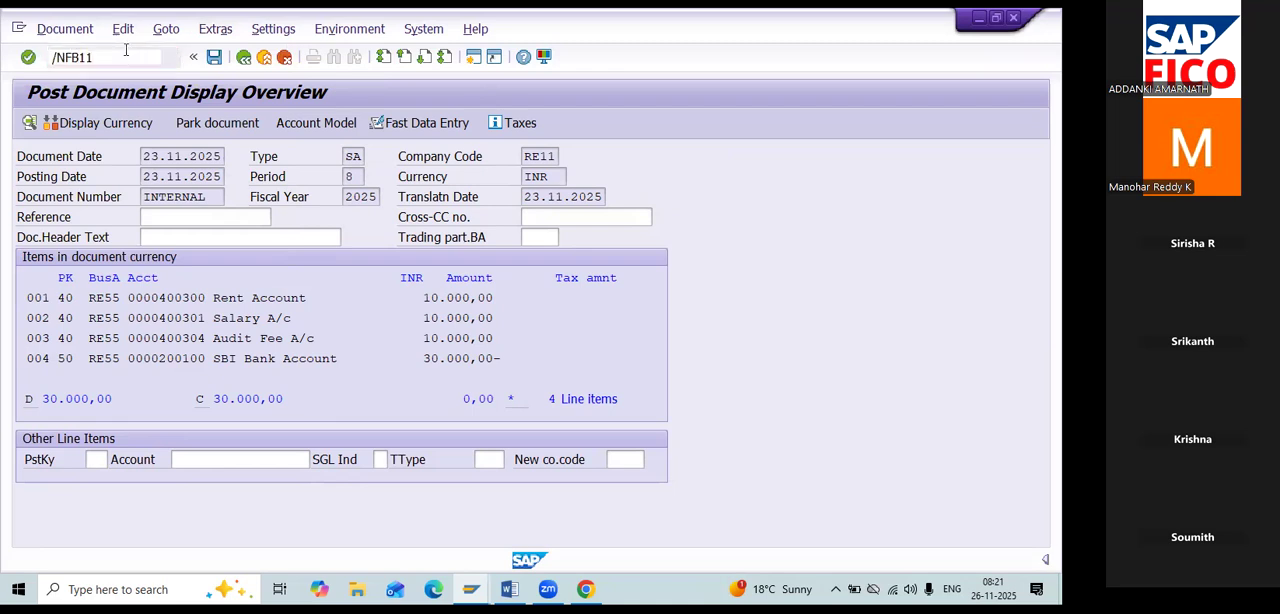
{"action": "type", "text": "1"}
{"action": "key", "text": "Return"}
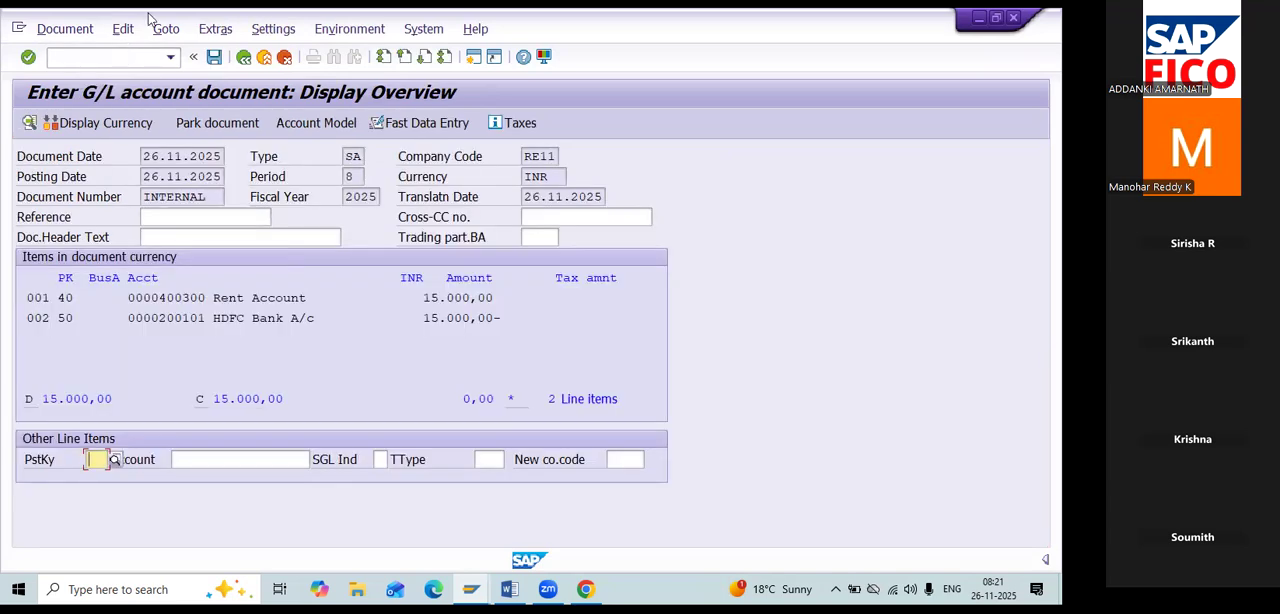
Exit the held rent document without saving and display the list of held documents.
{"action": "left_click", "coordinate": [243, 57]}
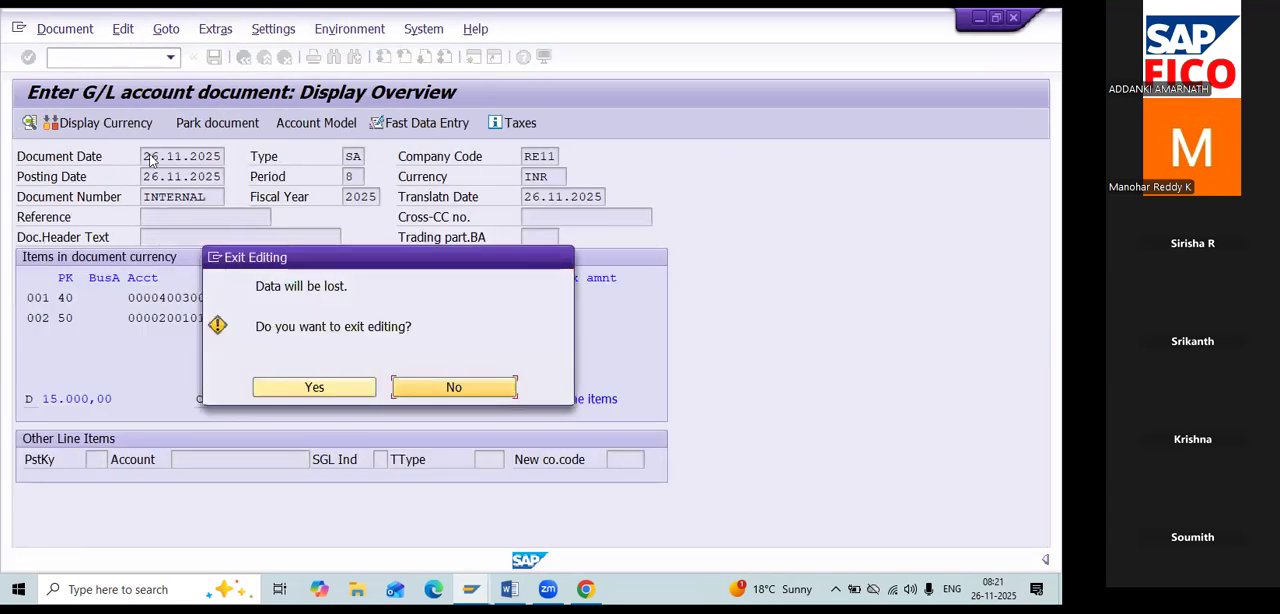
{"action": "left_click", "coordinate": [309, 388]}
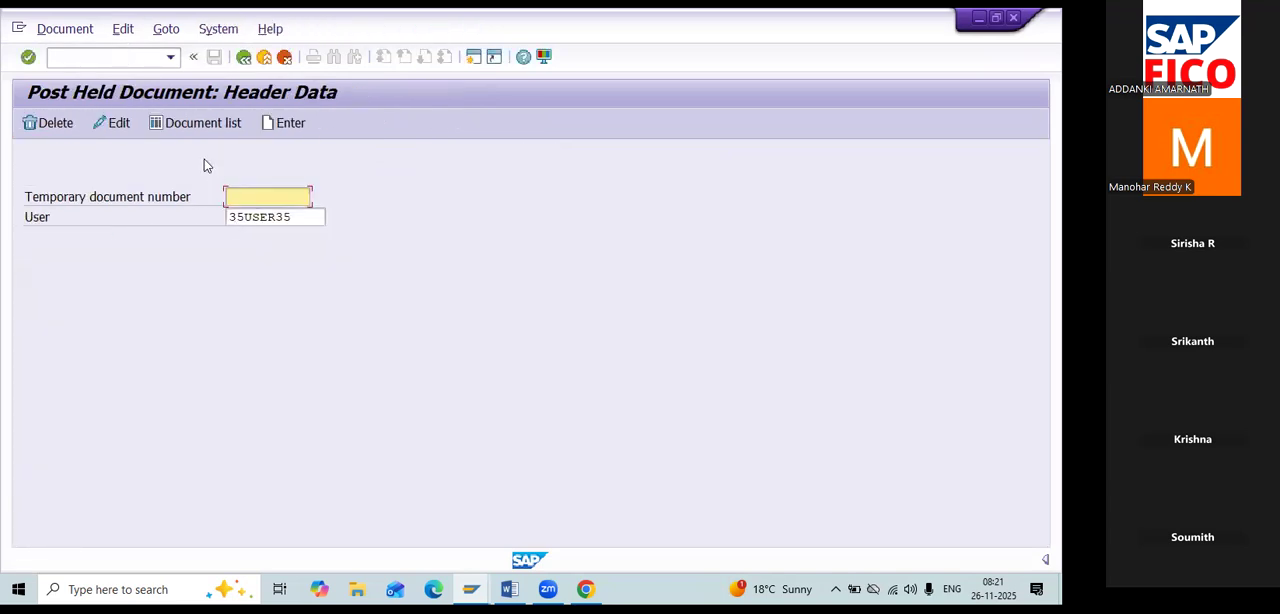
{"action": "left_click", "coordinate": [208, 124]}
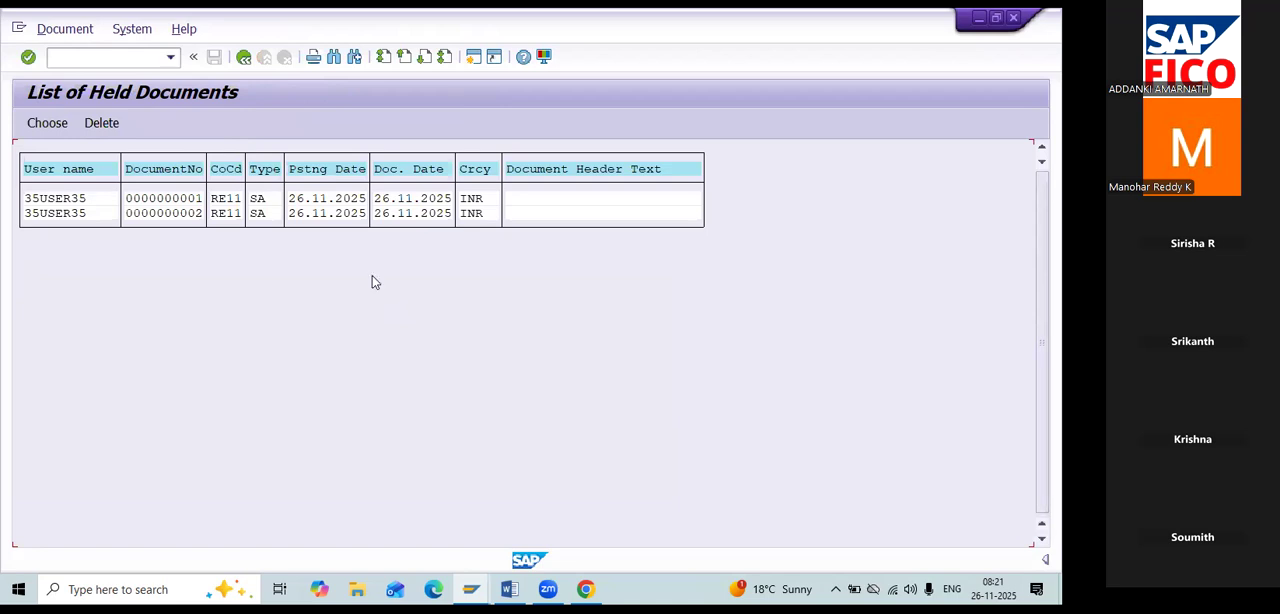
Open held document 1 from the list, post it and acknowledge the posting.
{"action": "double_click", "coordinate": [300, 209]}
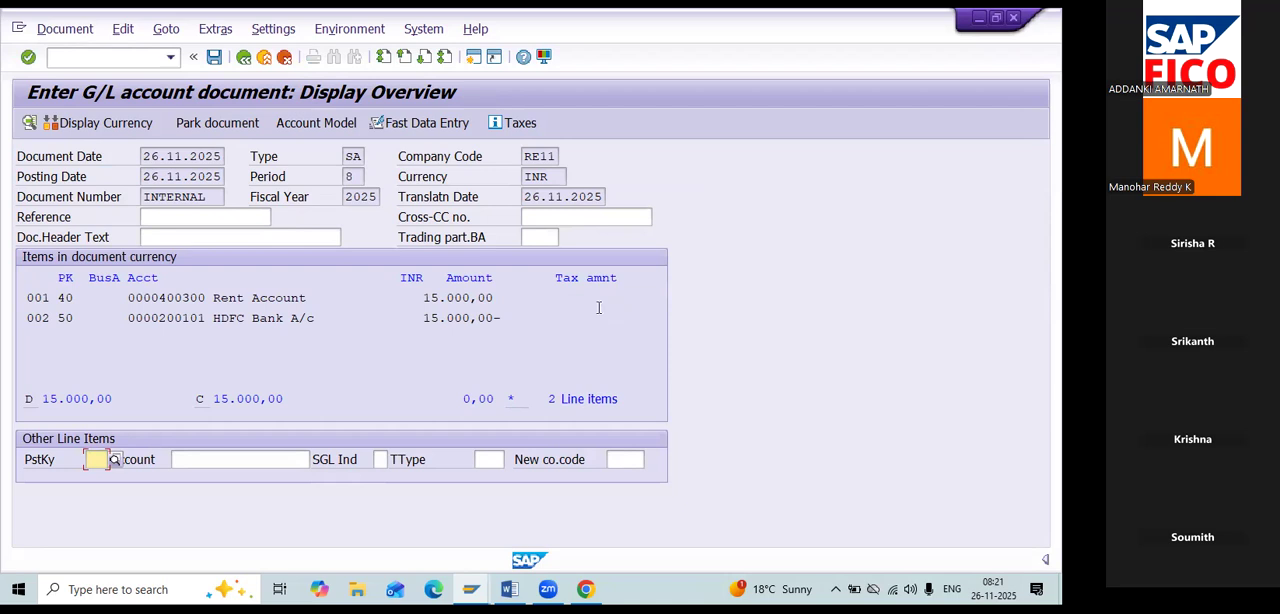
{"action": "left_click", "coordinate": [84, 33]}
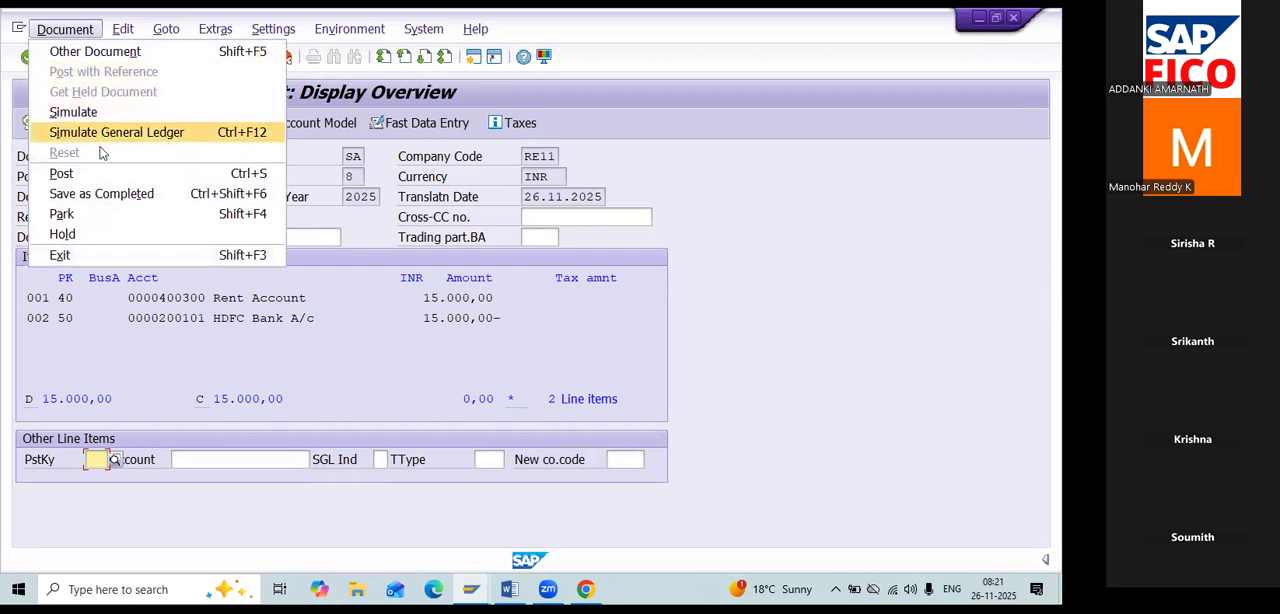
{"action": "left_click", "coordinate": [98, 173]}
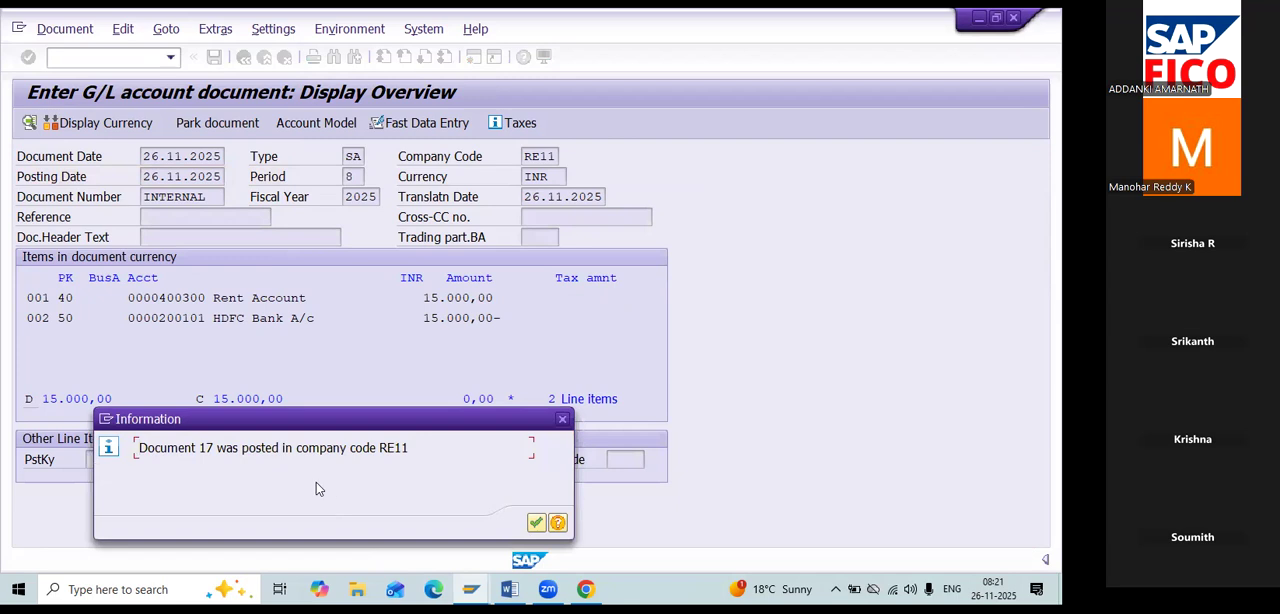
{"action": "left_click", "coordinate": [534, 523]}
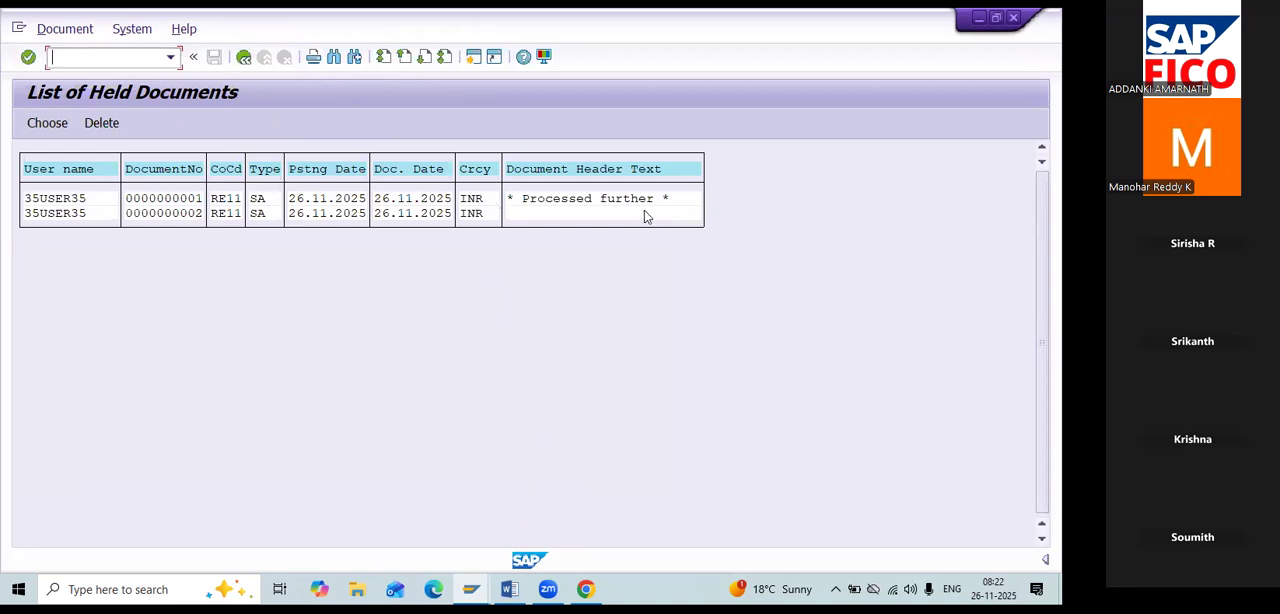
Reload the list of held documents, post held document 2 from it, and display the refreshed list again.
{"action": "left_click", "coordinate": [243, 57]}
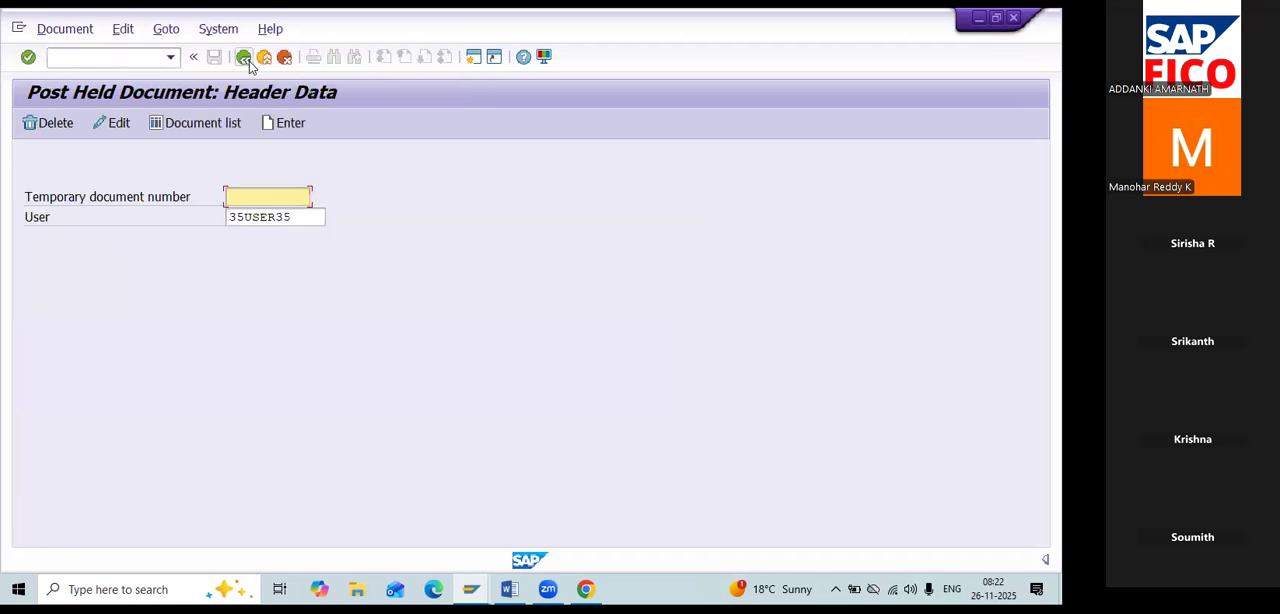
{"action": "left_click", "coordinate": [190, 122]}
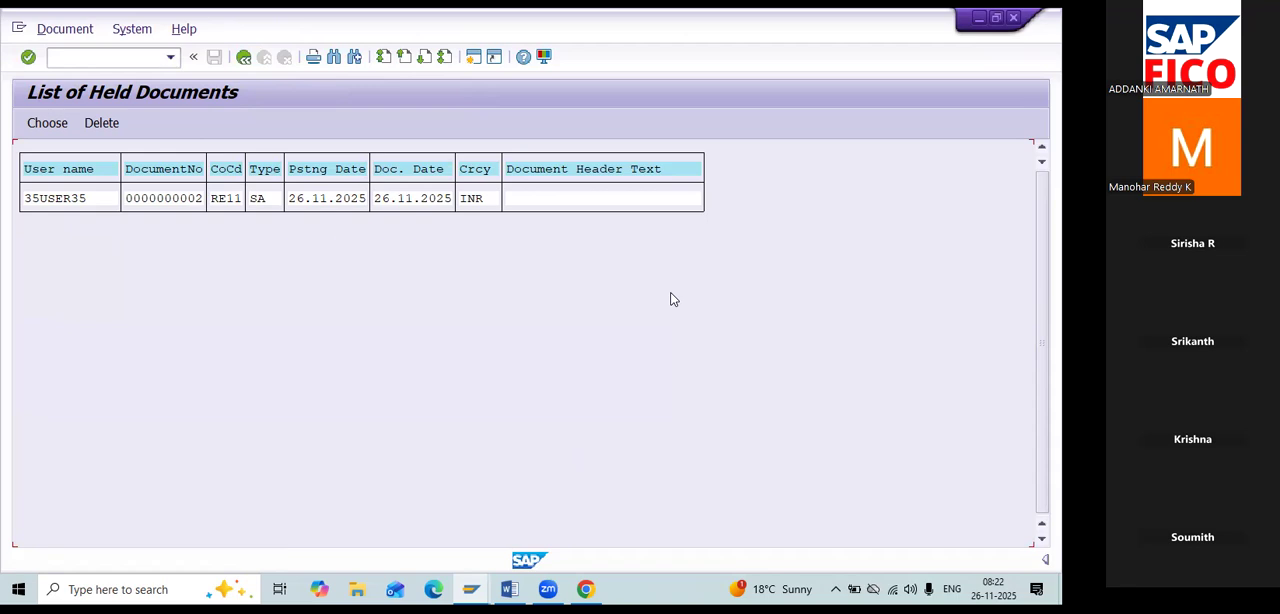
{"action": "double_click", "coordinate": [445, 200]}
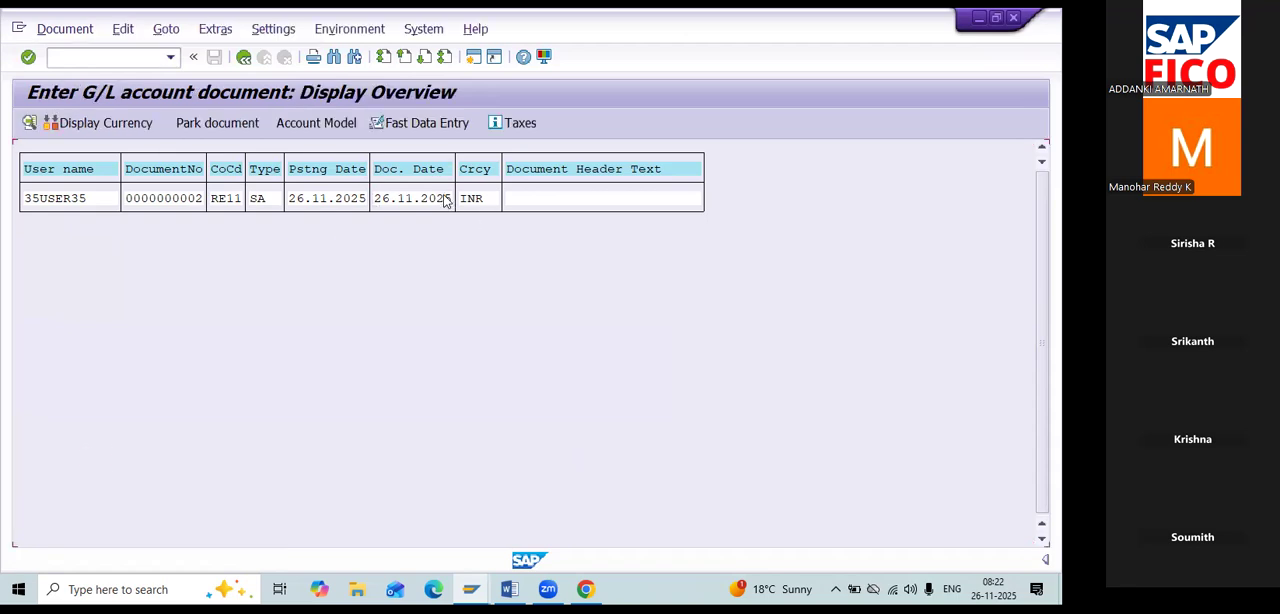
{"action": "left_click", "coordinate": [84, 29]}
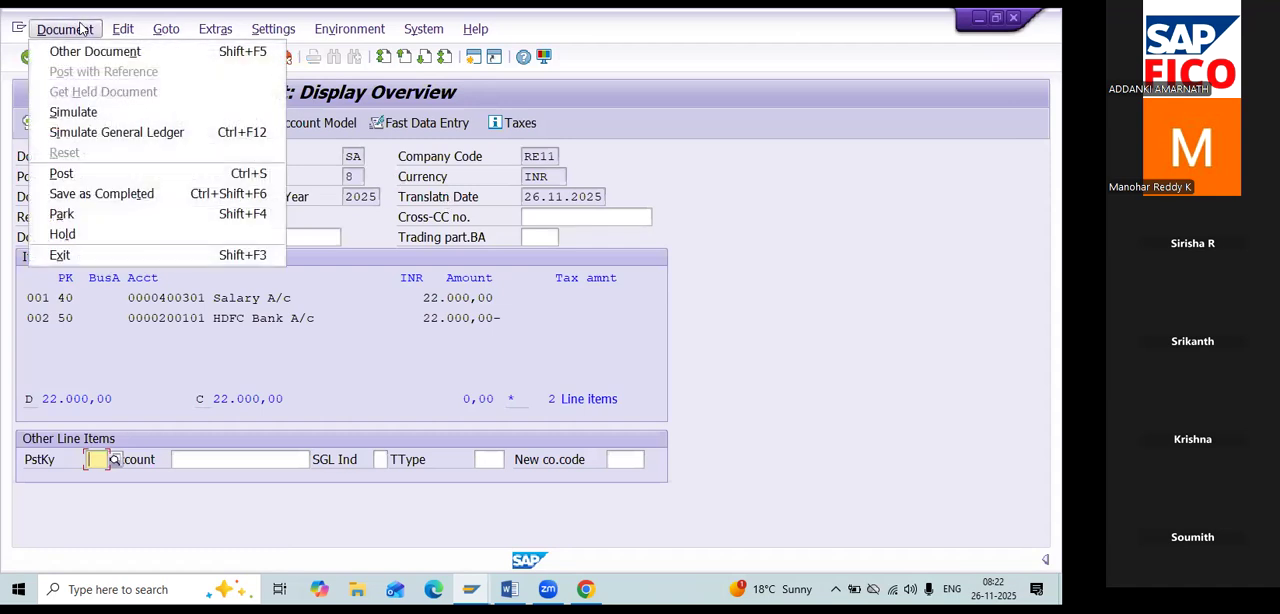
{"action": "left_click", "coordinate": [90, 175]}
{"action": "left_click", "coordinate": [535, 524]}
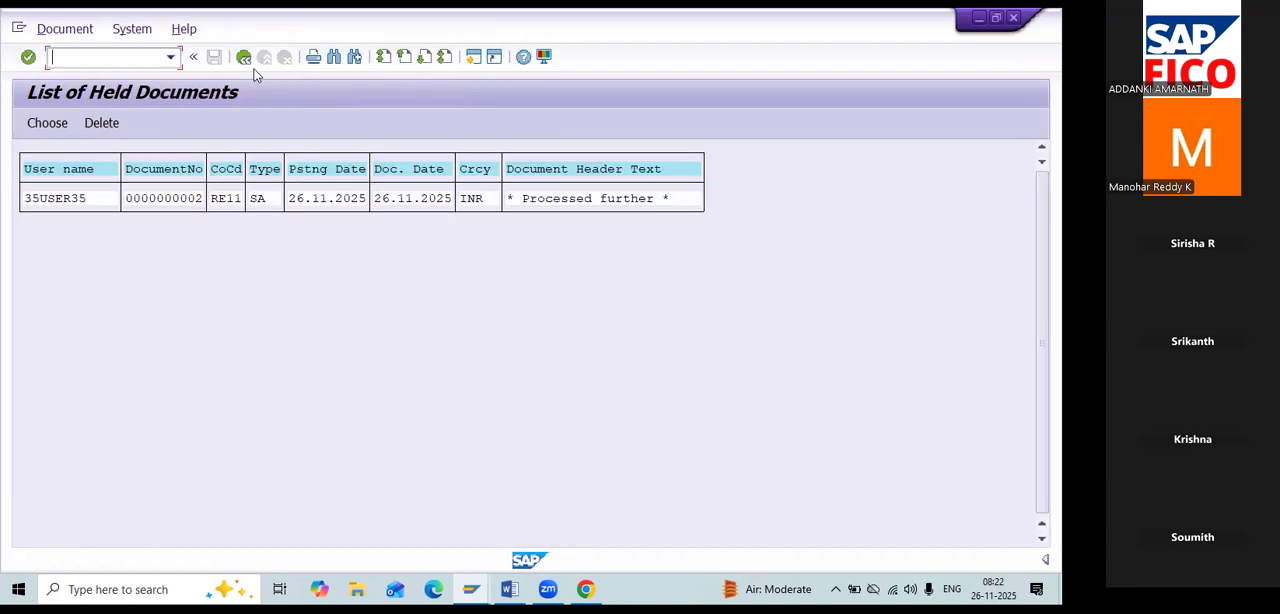
{"action": "left_click", "coordinate": [243, 57]}
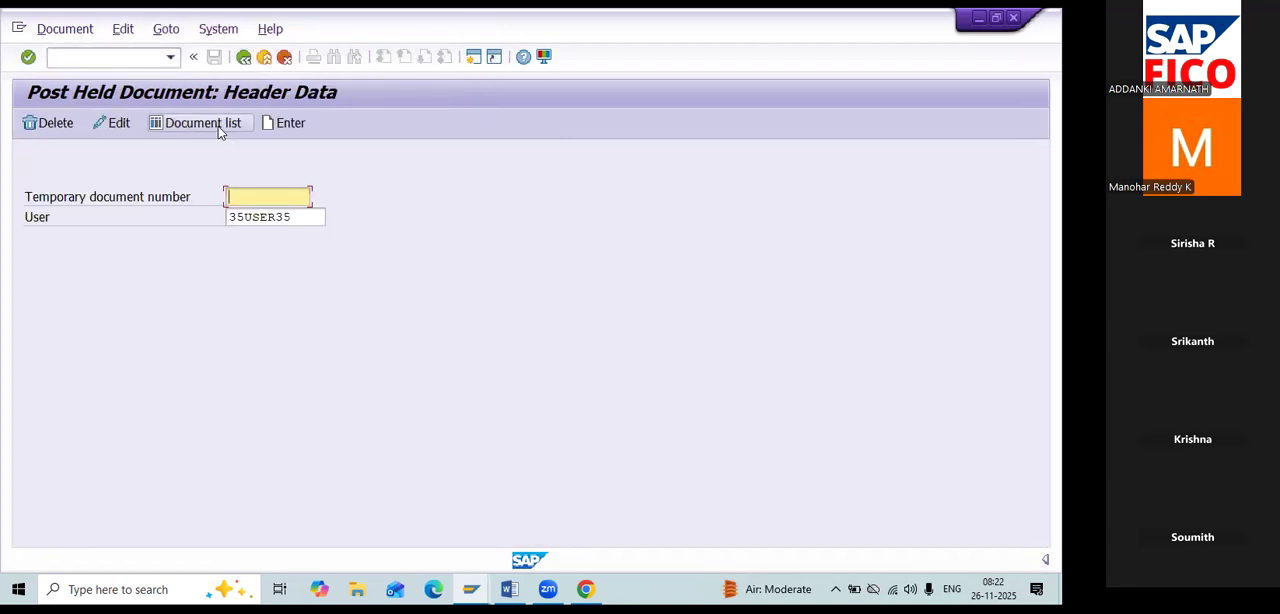
{"action": "left_click", "coordinate": [218, 126]}
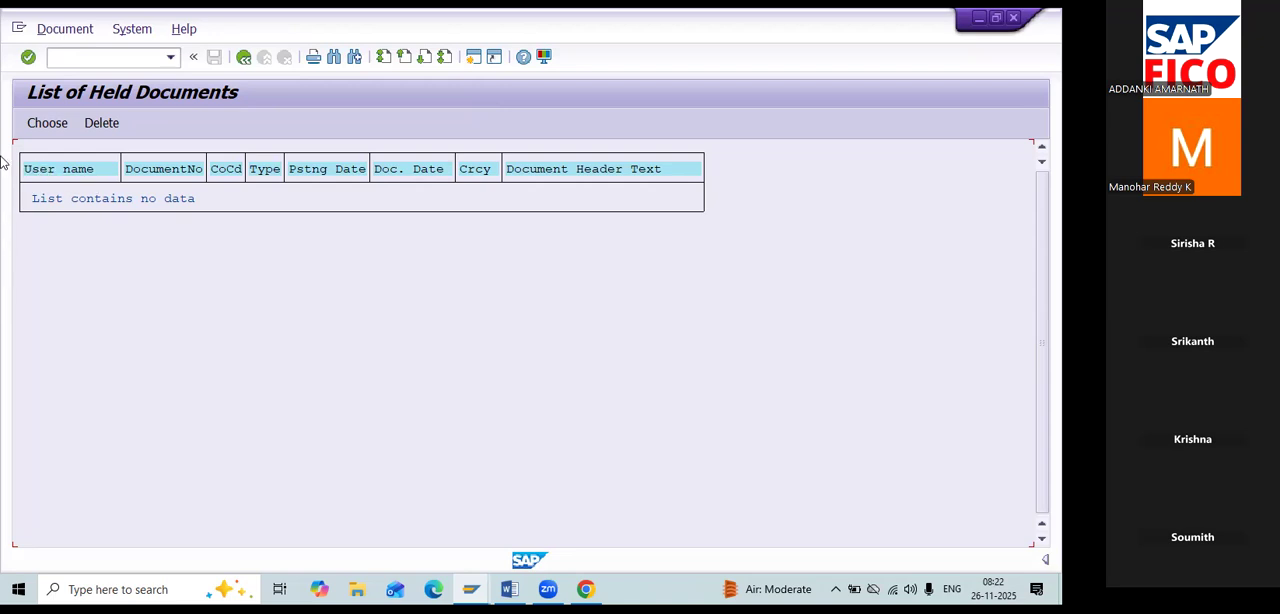
Switch to the Word class notes and look up the Display Document – FB03 entry in the transaction list.
{"action": "key", "text": "alt+Tab"}
{"action": "scroll", "coordinate": [520, 331], "scroll_direction": "down", "scroll_amount": 4}
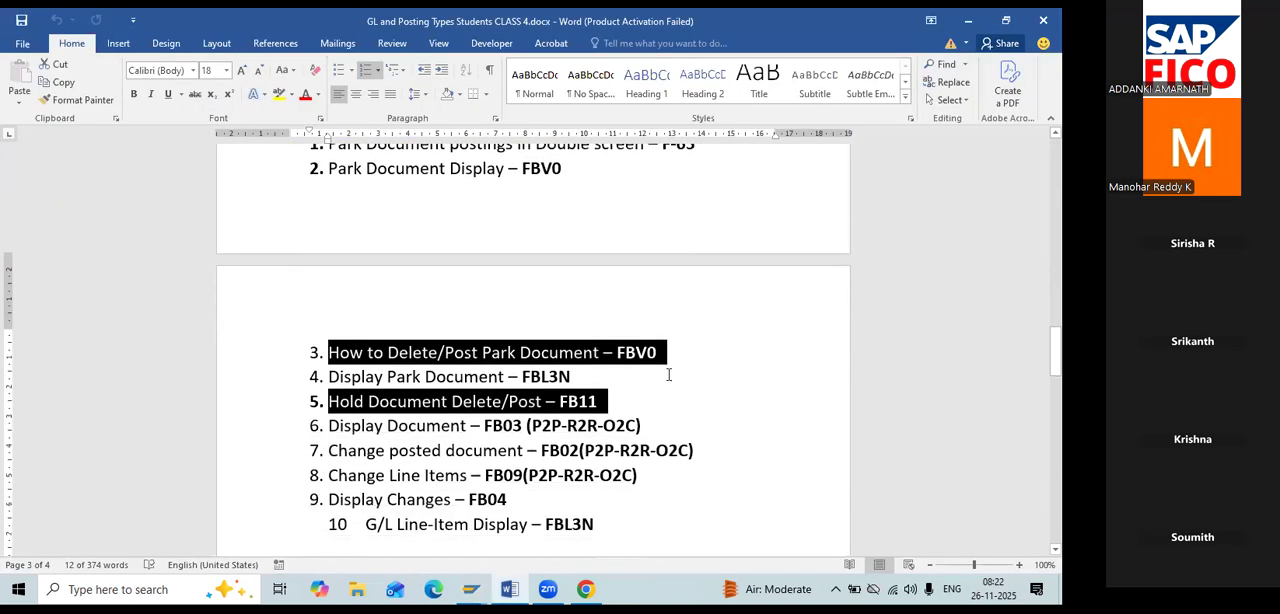
{"action": "left_click", "coordinate": [689, 382]}
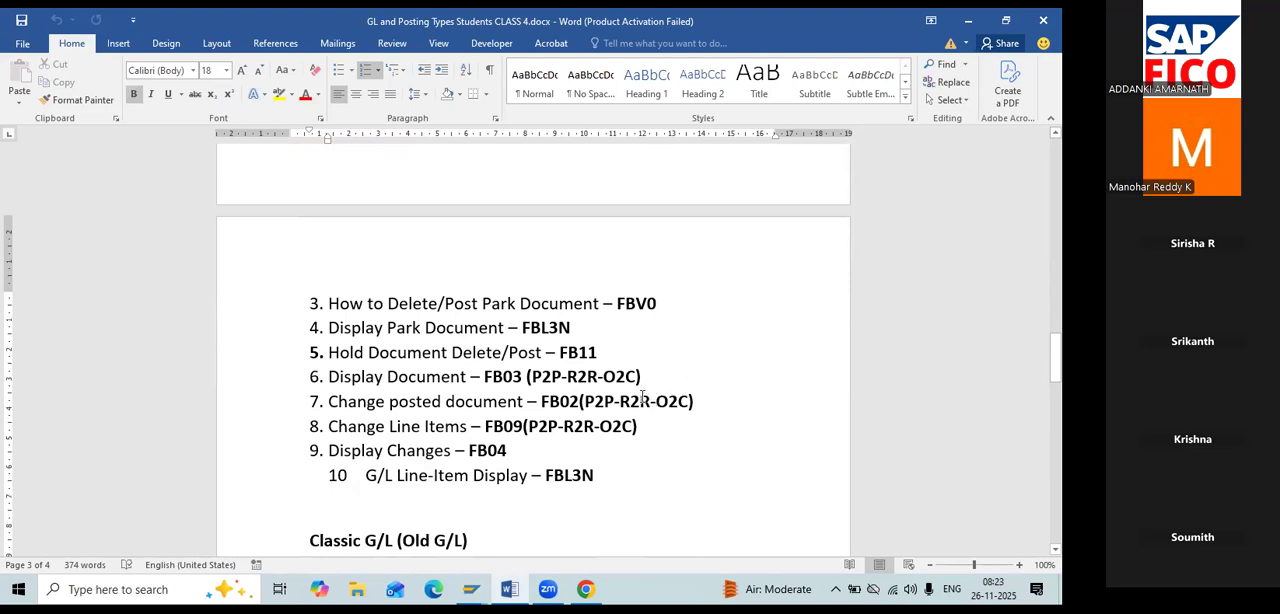
{"action": "mouse_move", "coordinate": [317, 377]}
{"action": "left_mouse_down"}
{"action": "mouse_move", "coordinate": [589, 376]}
{"action": "mouse_move", "coordinate": [306, 389]}
{"action": "left_mouse_up"}
{"action": "left_click_drag", "start_coordinate": [641, 378], "coordinate": [321, 394]}
{"action": "left_click", "coordinate": [321, 394]}
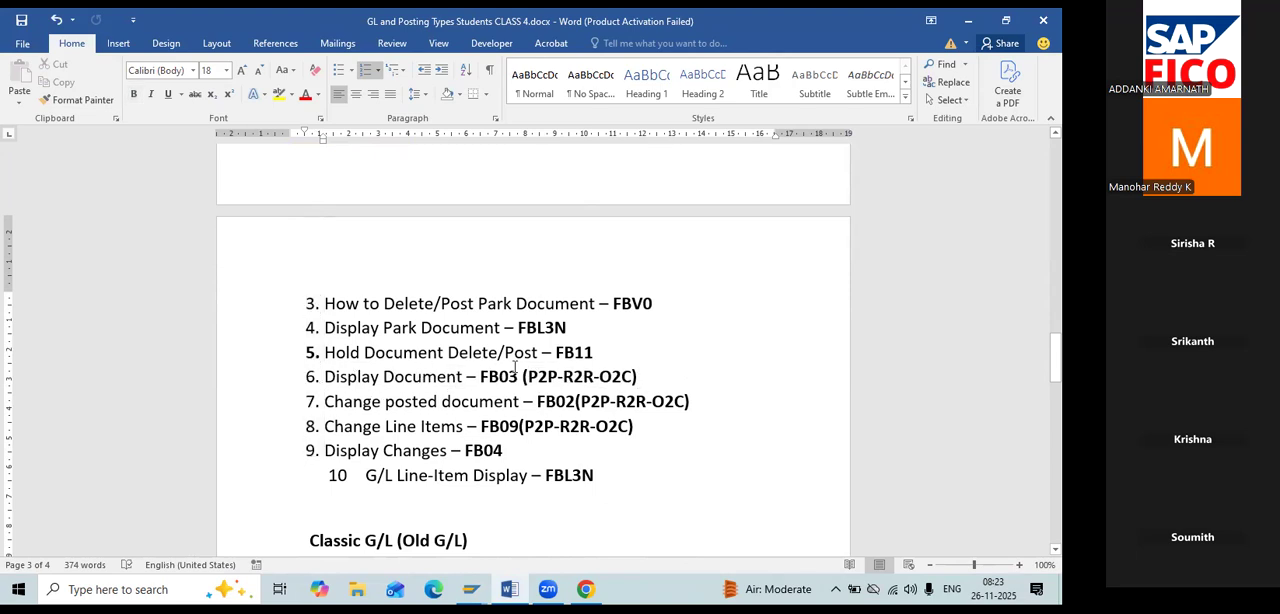
Highlight the Display Document – FB03 entry and the Change posted document – FB02 entry in the class notes.
{"action": "left_click_drag", "start_coordinate": [644, 383], "coordinate": [322, 382]}
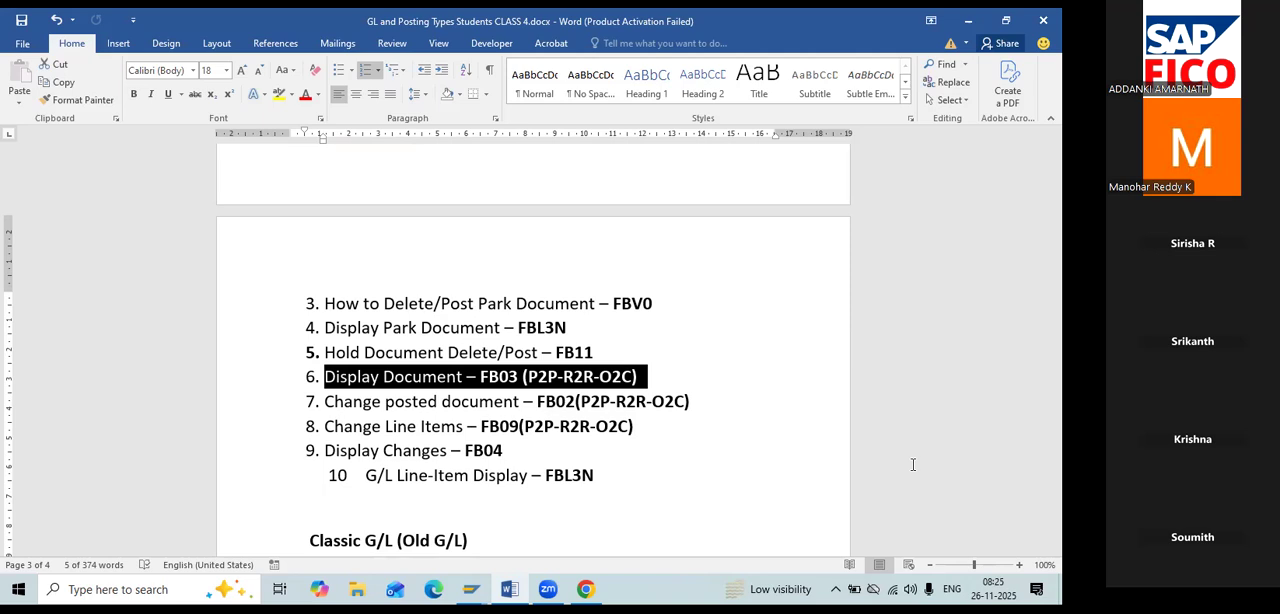
{"action": "left_click", "coordinate": [704, 404]}
{"action": "key", "text": "shift+Left"}
{"action": "key", "text": "shift+Left"}
{"action": "key", "text": "shift+Left"}
{"action": "key", "text": "shift+Left"}
{"action": "key", "text": "shift+Left"}
{"action": "key", "text": "shift+Left"}
{"action": "key", "text": "shift+Left"}
{"action": "key", "text": "shift+Left"}
{"action": "key", "text": "shift+Left"}
{"action": "key", "text": "shift+Left"}
{"action": "key", "text": "shift+Left"}
{"action": "key", "text": "shift+Left"}
{"action": "key", "text": "shift+Left"}
{"action": "key", "text": "shift+Left"}
{"action": "key", "text": "shift+Left"}
{"action": "key", "text": "shift+Left"}
{"action": "key", "text": "shift+Left"}
{"action": "key", "text": "shift+Left"}
{"action": "key", "text": "shift+Left"}
{"action": "key", "text": "shift+Left"}
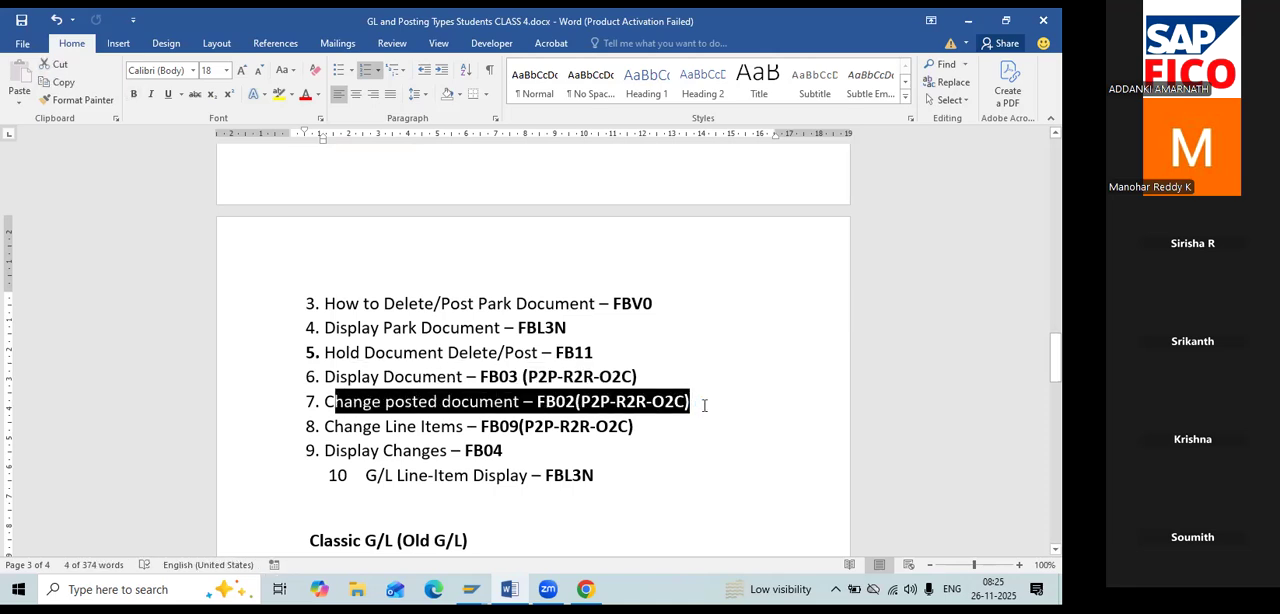
{"action": "triple_click", "coordinate": [705, 406]}
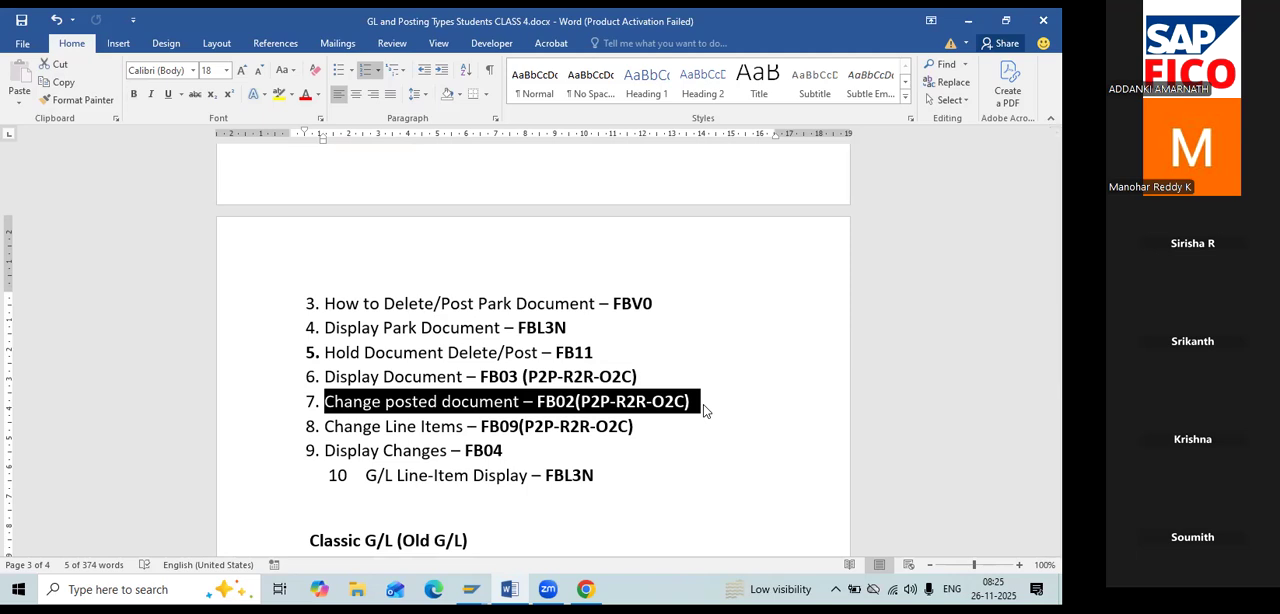
Switch to SAP and open document 18 of company code RE11 for changing with transaction FB02.
{"action": "key", "text": "alt+Tab"}
{"action": "type", "text": "/"}
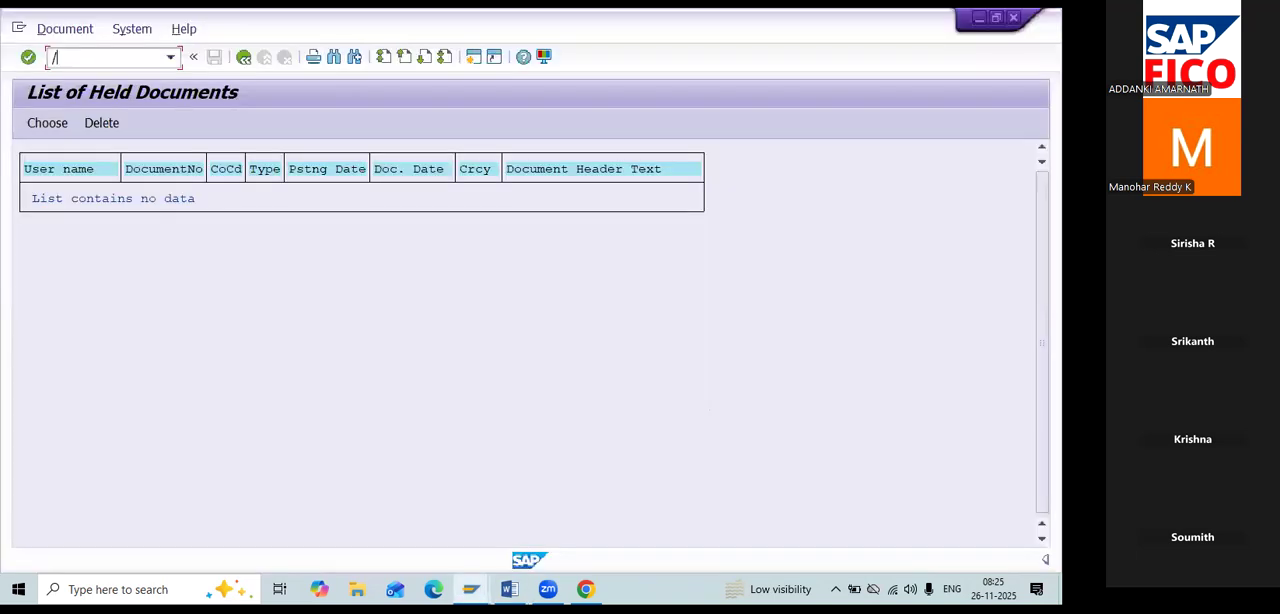
{"action": "type", "text": "NFB02"}
{"action": "key", "text": "Return"}
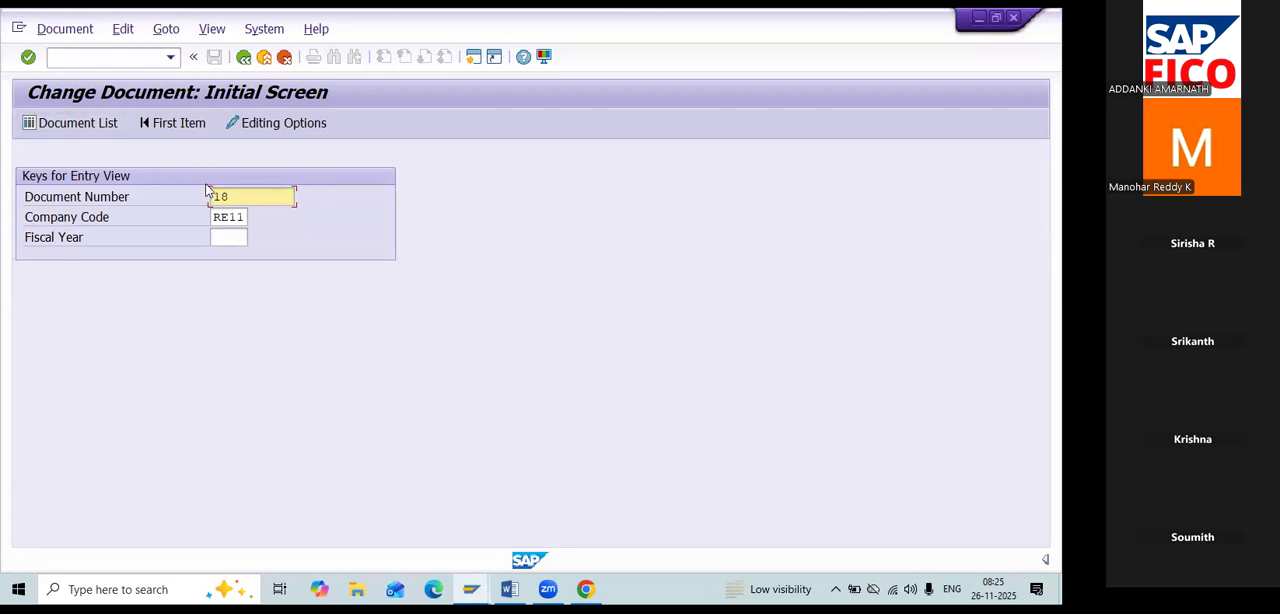
{"action": "key", "text": "Return"}
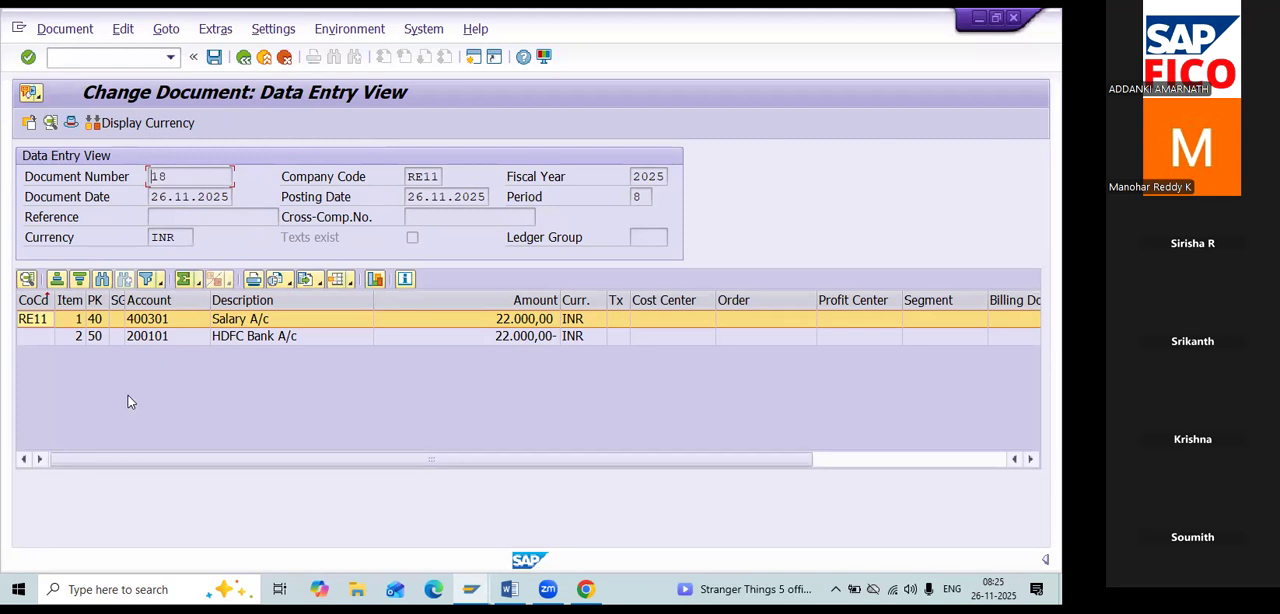
Open the Salary A/c line item of the document to examine which fields can be changed.
{"action": "left_click", "coordinate": [493, 321]}
{"action": "double_click", "coordinate": [493, 319]}
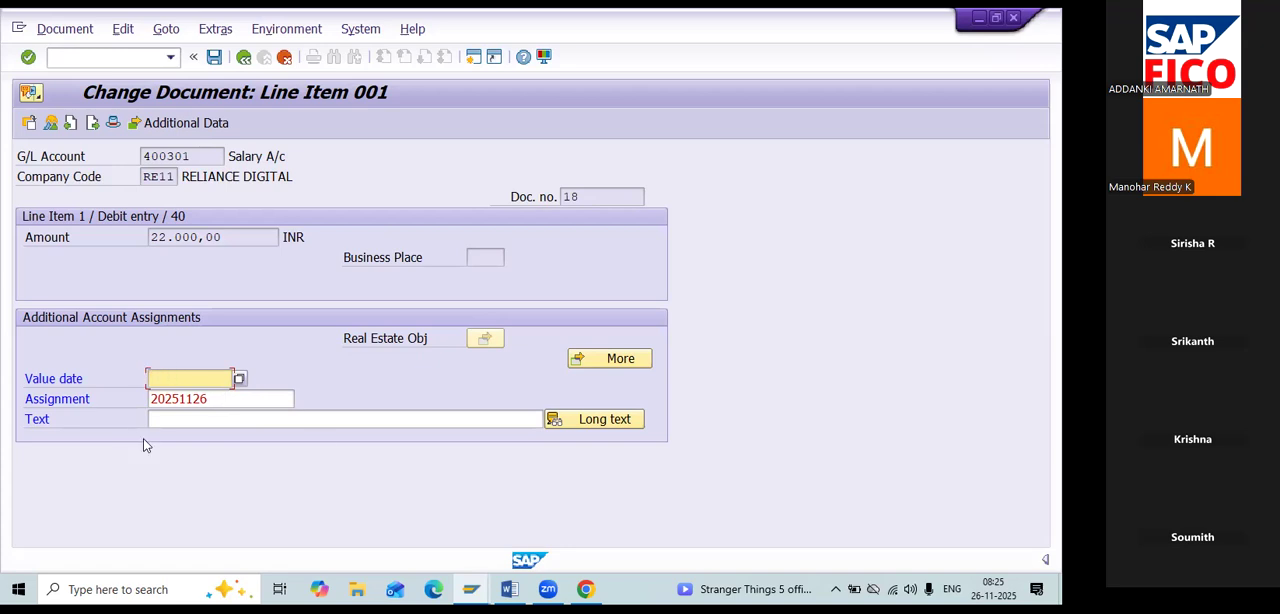
{"action": "left_click", "coordinate": [193, 156]}
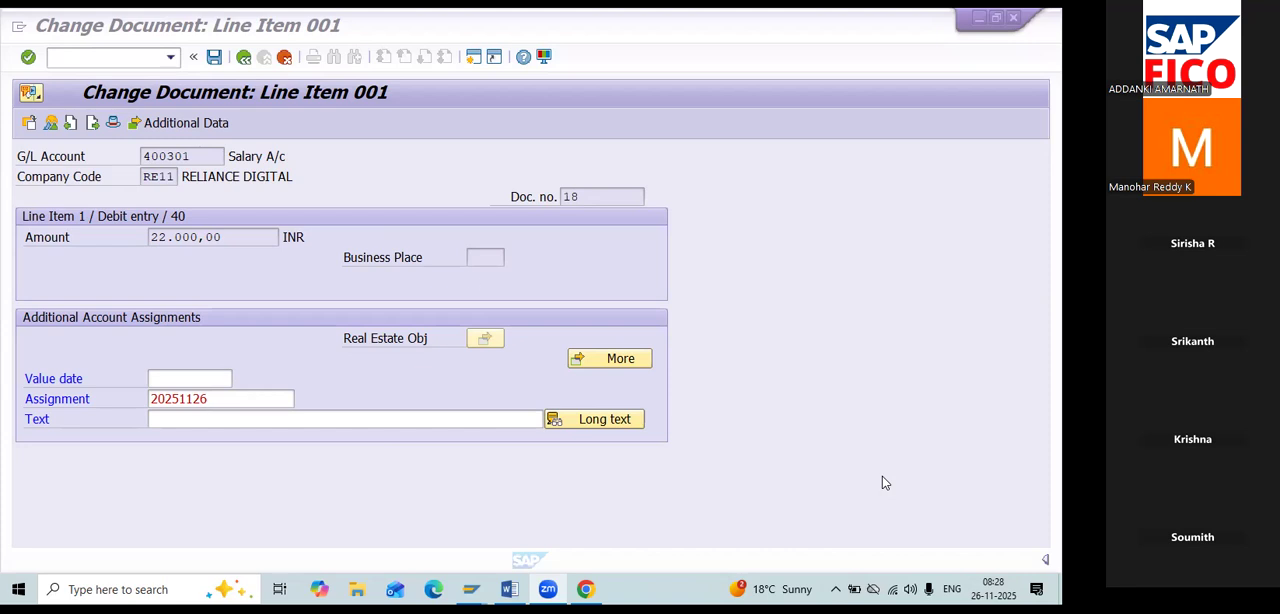
Start transaction FBV0 and open the selection screen for the list of parked documents.
{"action": "left_click", "coordinate": [79, 55]}
{"action": "type", "text": "FBV0"}
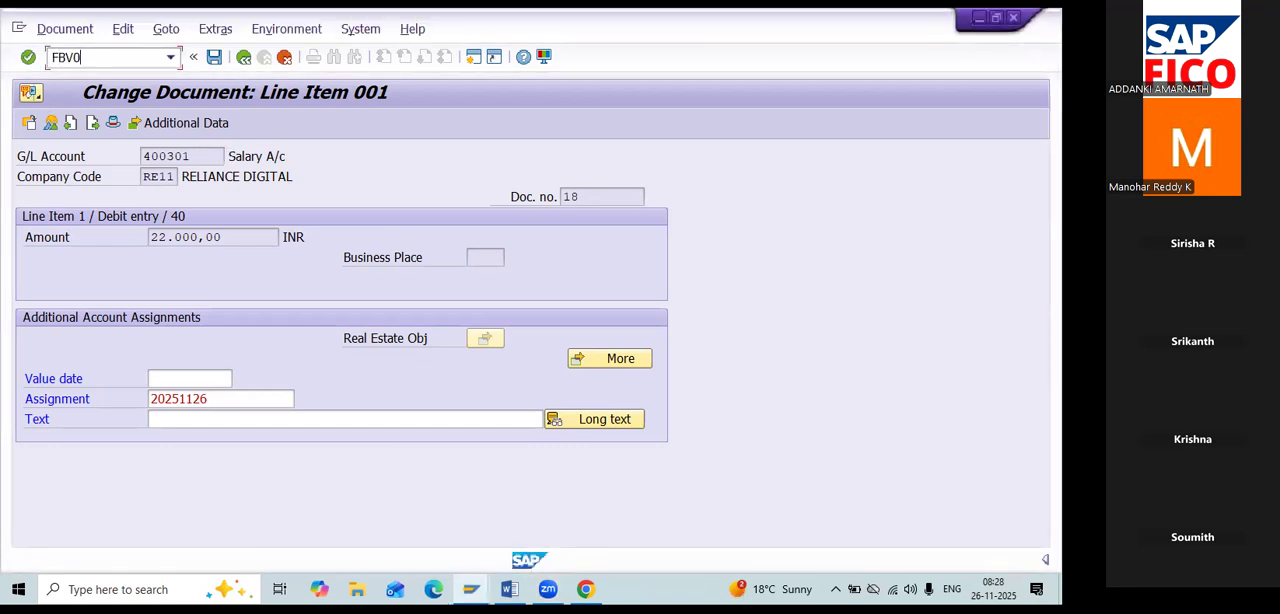
{"action": "key", "text": "Return"}
{"action": "type", "text": "/NFBV0"}
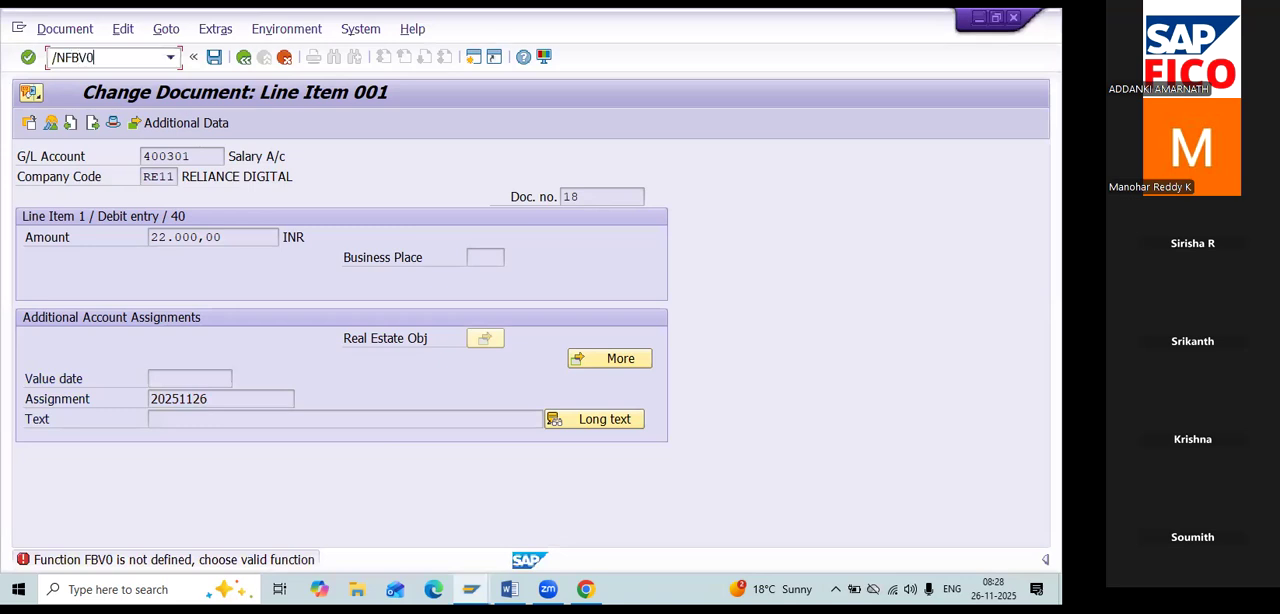
{"action": "key", "text": "Return"}
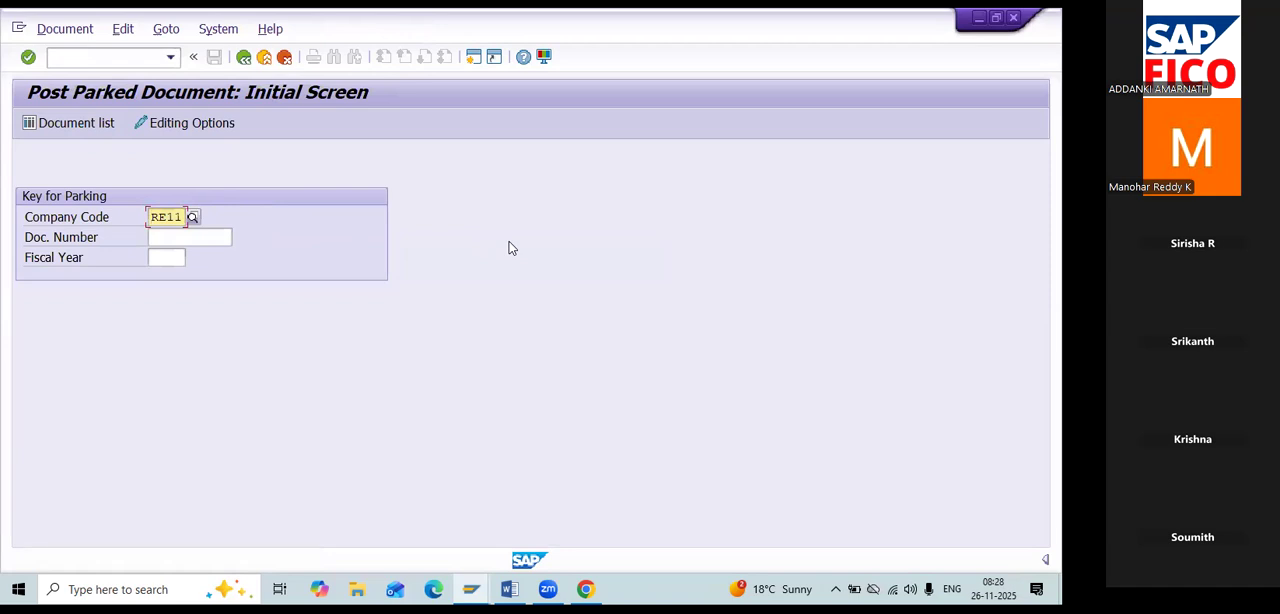
{"action": "left_click", "coordinate": [94, 125]}
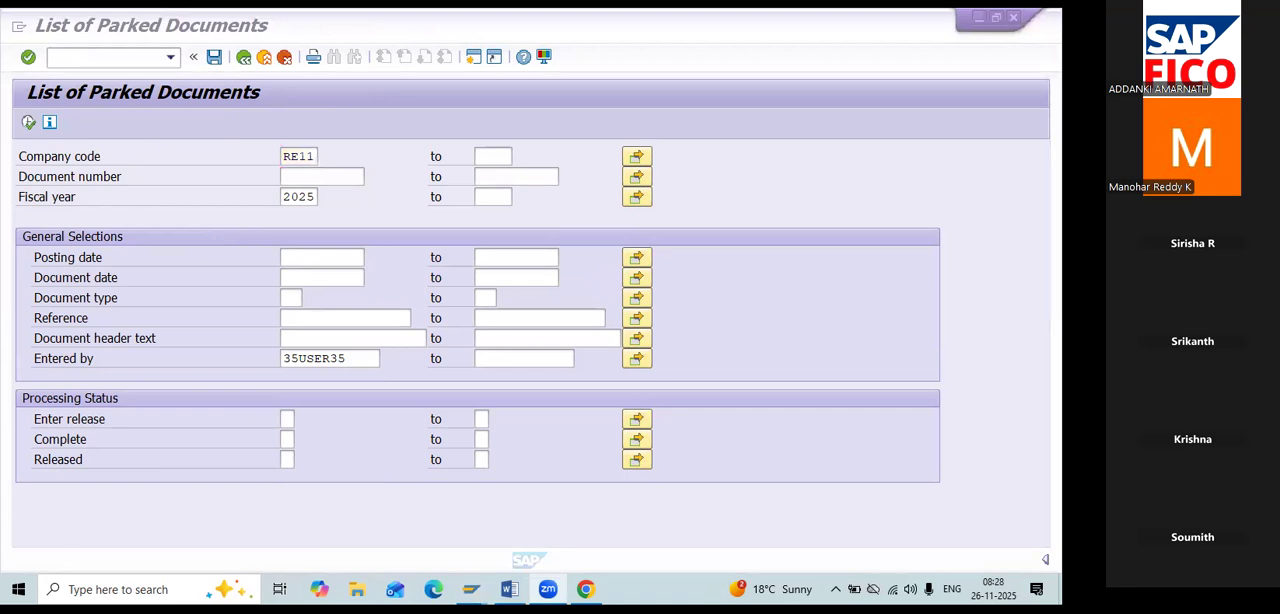
Start a new G/L account document with transaction FB50 and set its document date to 26.11.2025.
{"action": "left_click", "coordinate": [134, 57]}
{"action": "type", "text": "FBV0"}
{"action": "key", "text": "BackSpace"}
{"action": "key", "text": "BackSpace"}
{"action": "key", "text": "BackSpace"}
{"action": "key", "text": "BackSpace"}
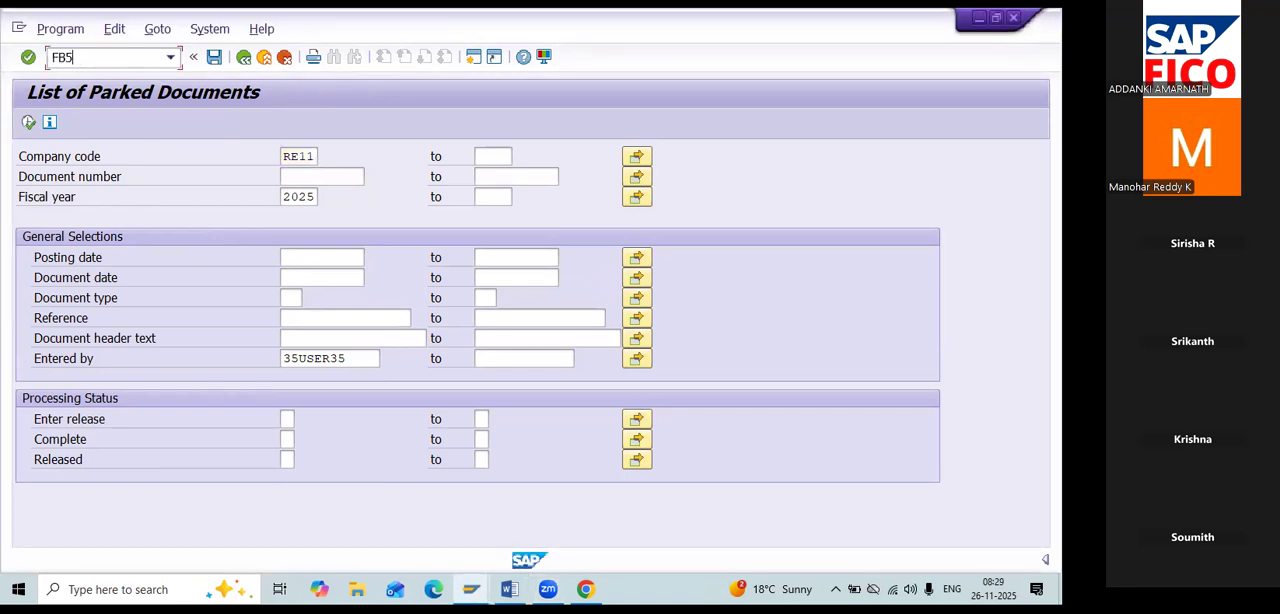
{"action": "type", "text": "/NFB50"}
{"action": "key", "text": "Return"}
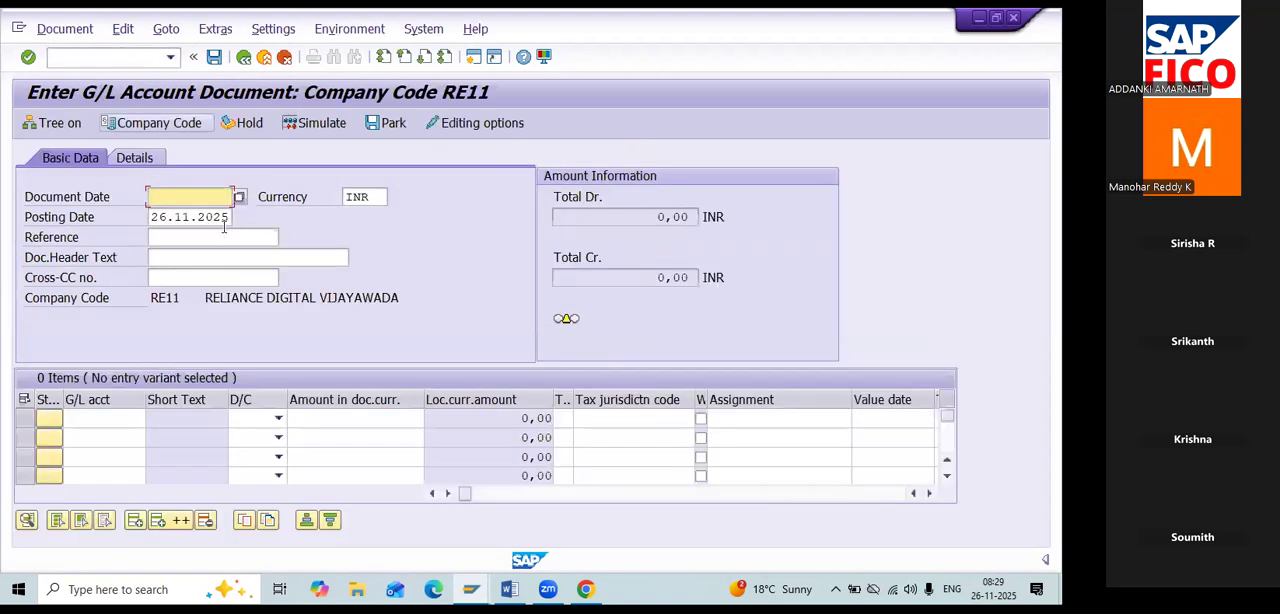
{"action": "left_click", "coordinate": [239, 200]}
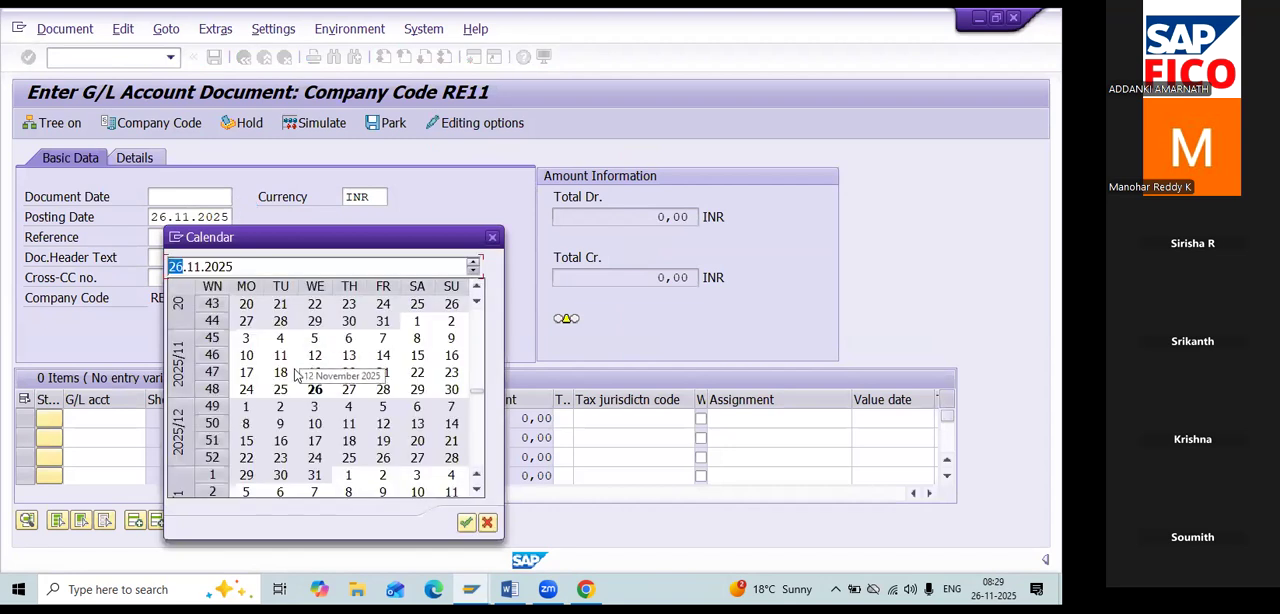
{"action": "double_click", "coordinate": [313, 390]}
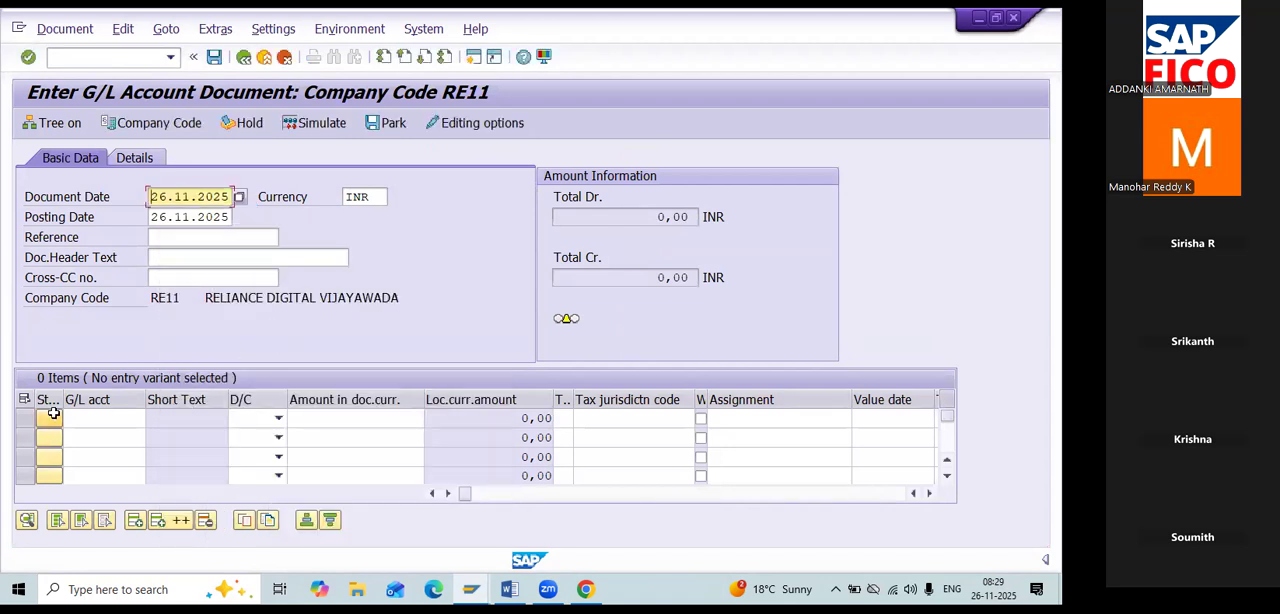
Enter the first line item as a debit of 12000 to G/L account 400301, Salary A/c.
{"action": "left_click", "coordinate": [143, 421]}
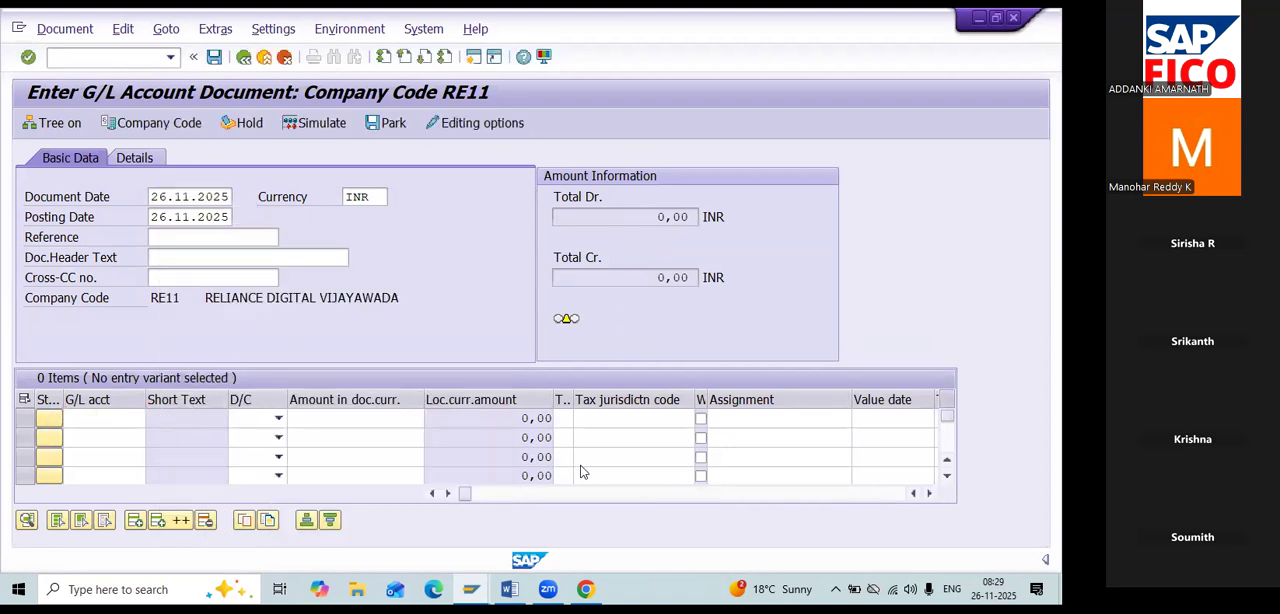
{"action": "key", "text": "F4"}
{"action": "left_click_drag", "start_coordinate": [479, 238], "coordinate": [491, 140]}
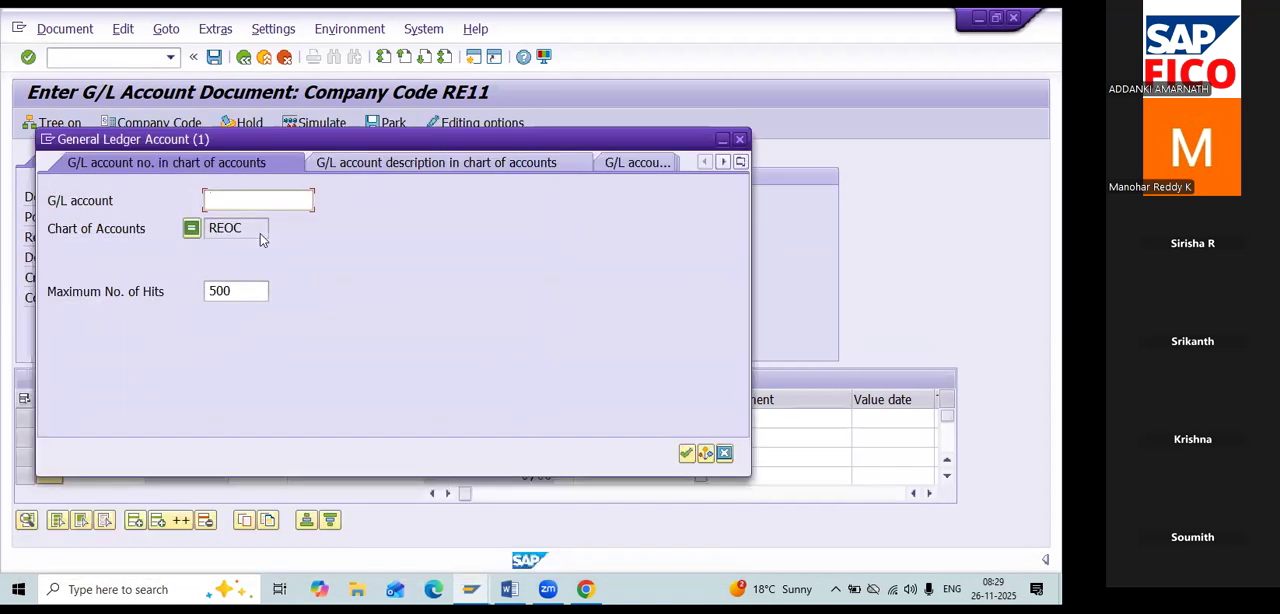
{"action": "left_click", "coordinate": [687, 453]}
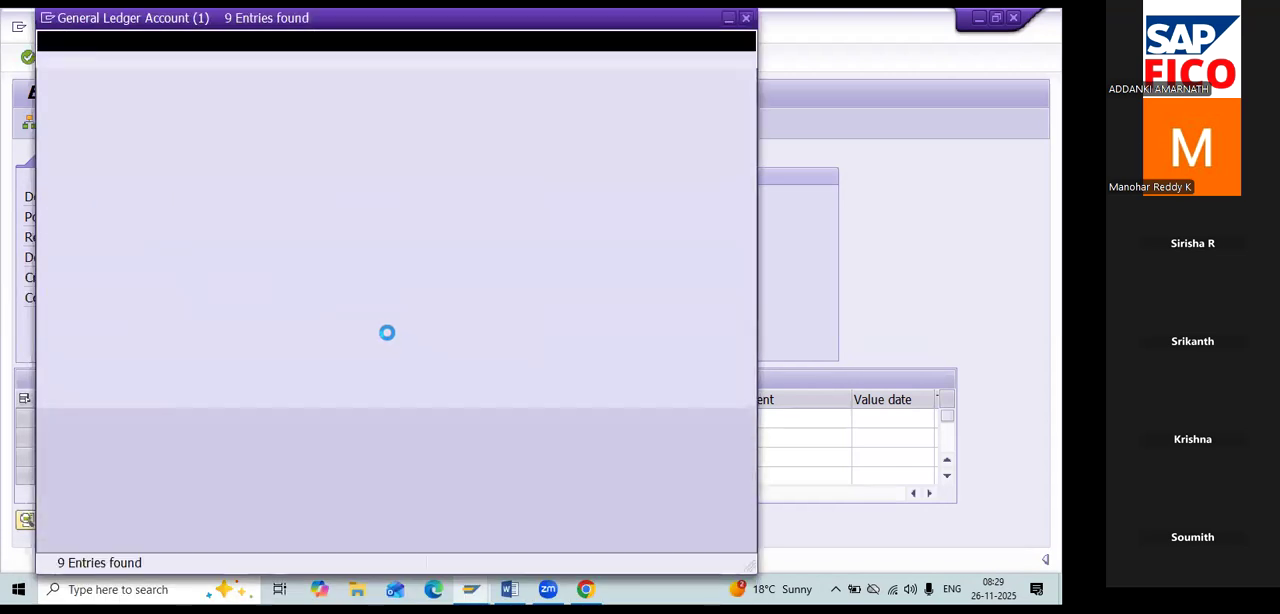
{"action": "double_click", "coordinate": [175, 213]}
{"action": "left_click", "coordinate": [255, 418]}
{"action": "left_click", "coordinate": [278, 418]}
{"action": "left_click", "coordinate": [263, 450]}
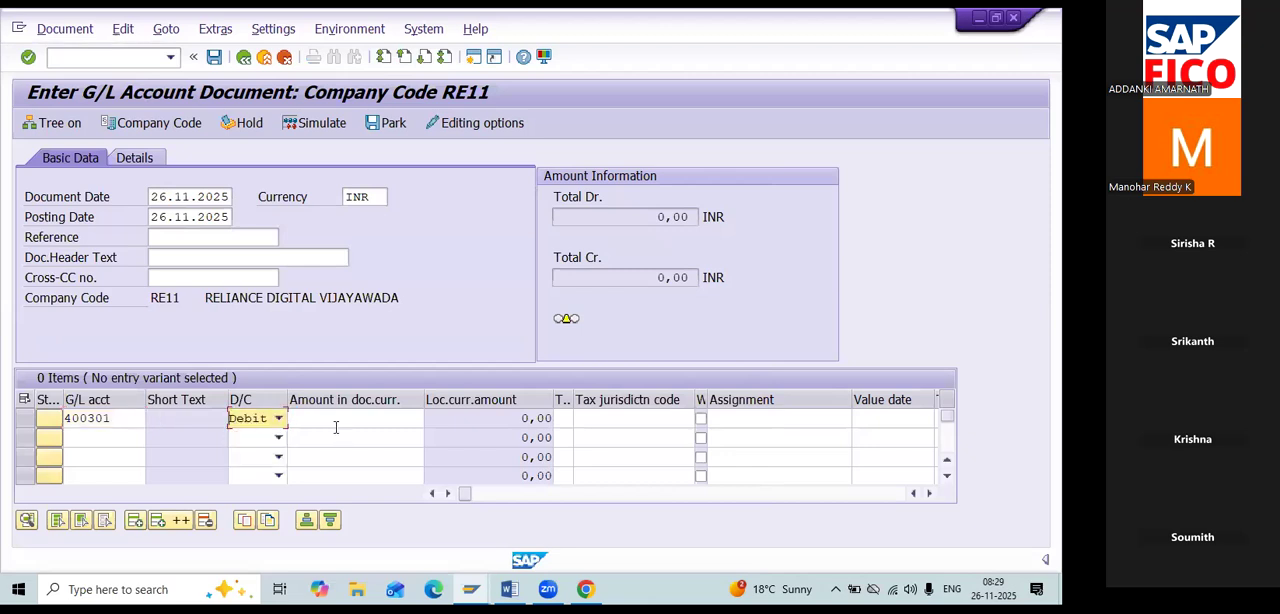
{"action": "left_click", "coordinate": [337, 419]}
{"action": "type", "text": "12000"}
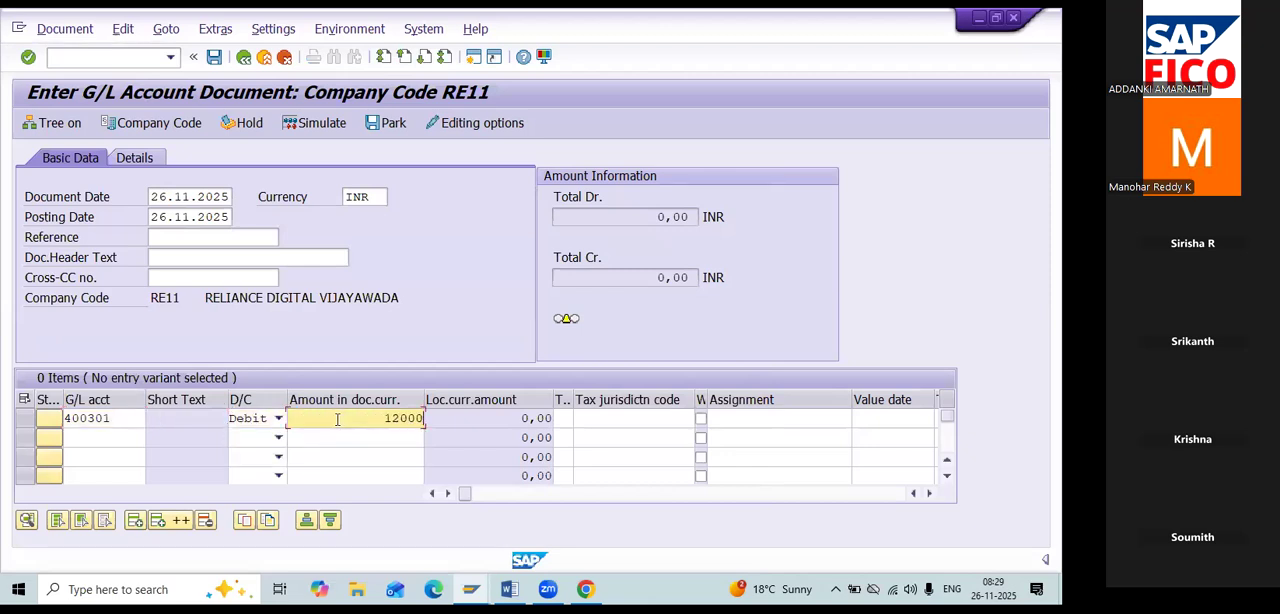
Enter the second line item as a credit of 12000 to G/L account 200102, ICICI Bank A/c.
{"action": "left_click", "coordinate": [113, 442]}
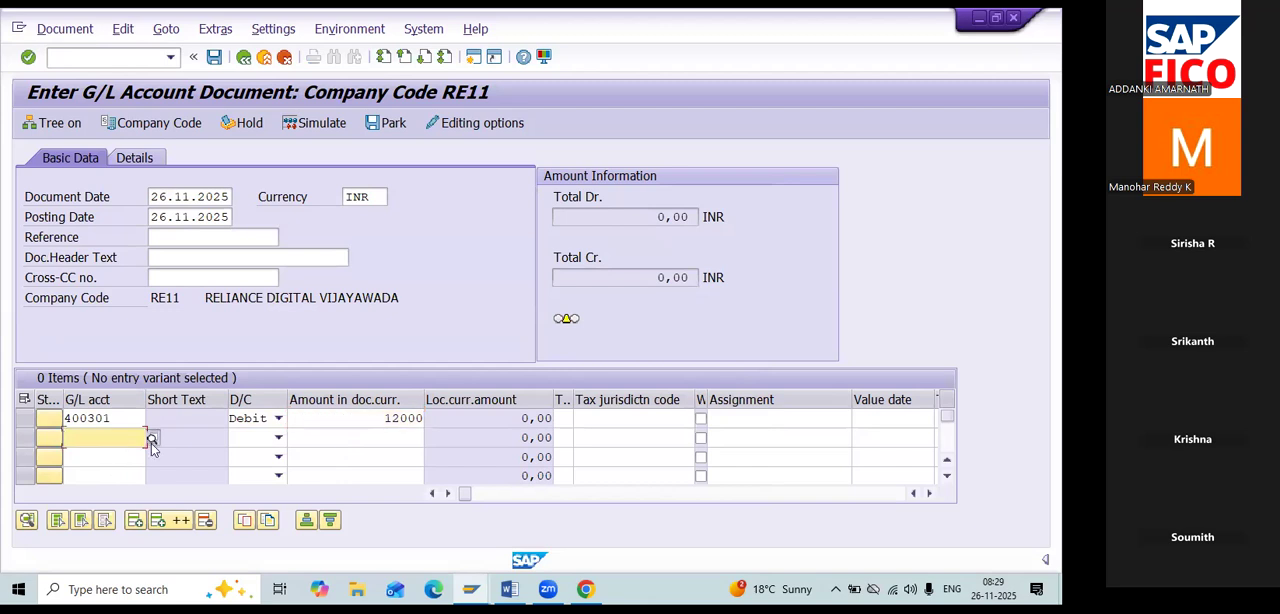
{"action": "left_click", "coordinate": [153, 439]}
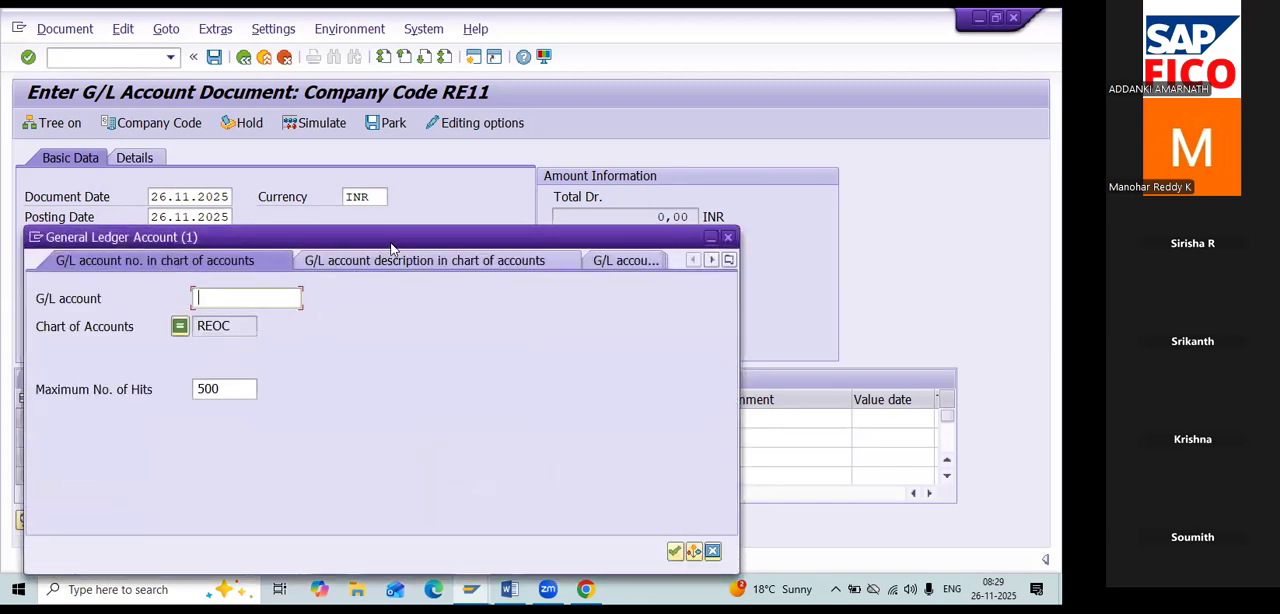
{"action": "left_click_drag", "start_coordinate": [391, 246], "coordinate": [401, 135]}
{"action": "left_click", "coordinate": [686, 438]}
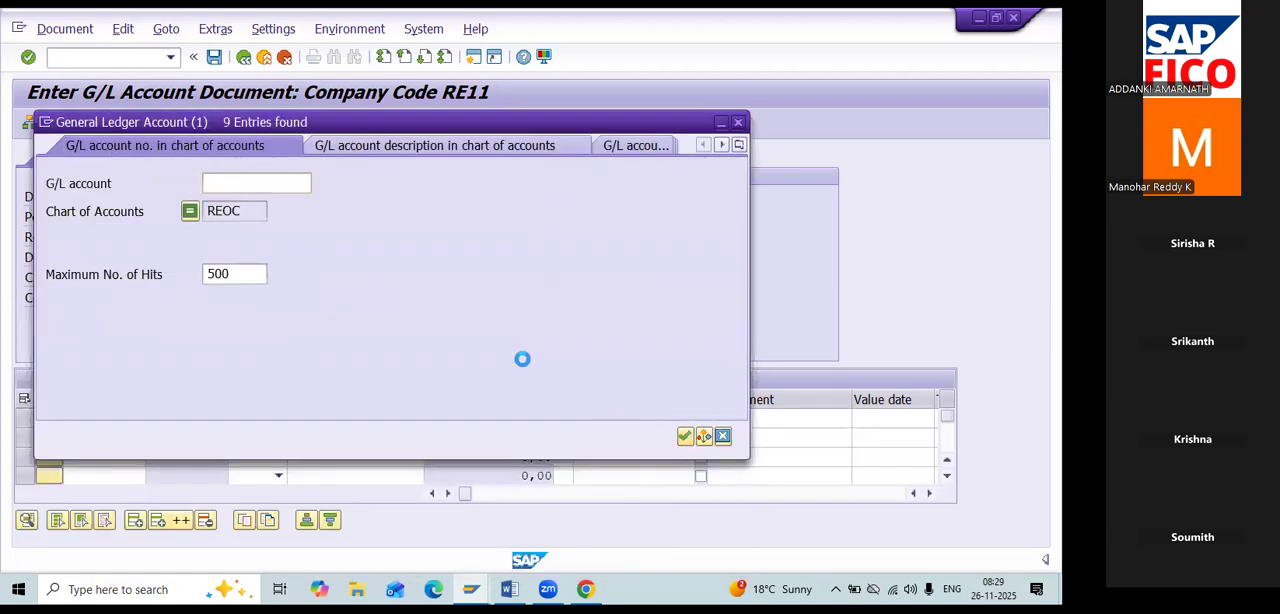
{"action": "double_click", "coordinate": [160, 158]}
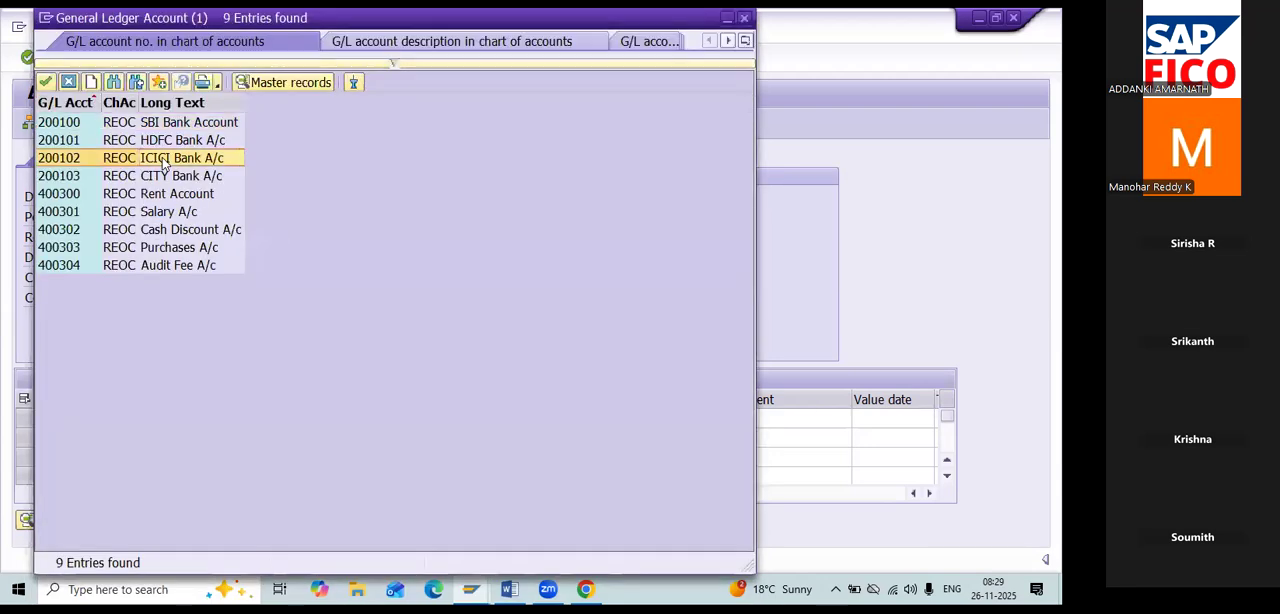
{"action": "left_click", "coordinate": [278, 437]}
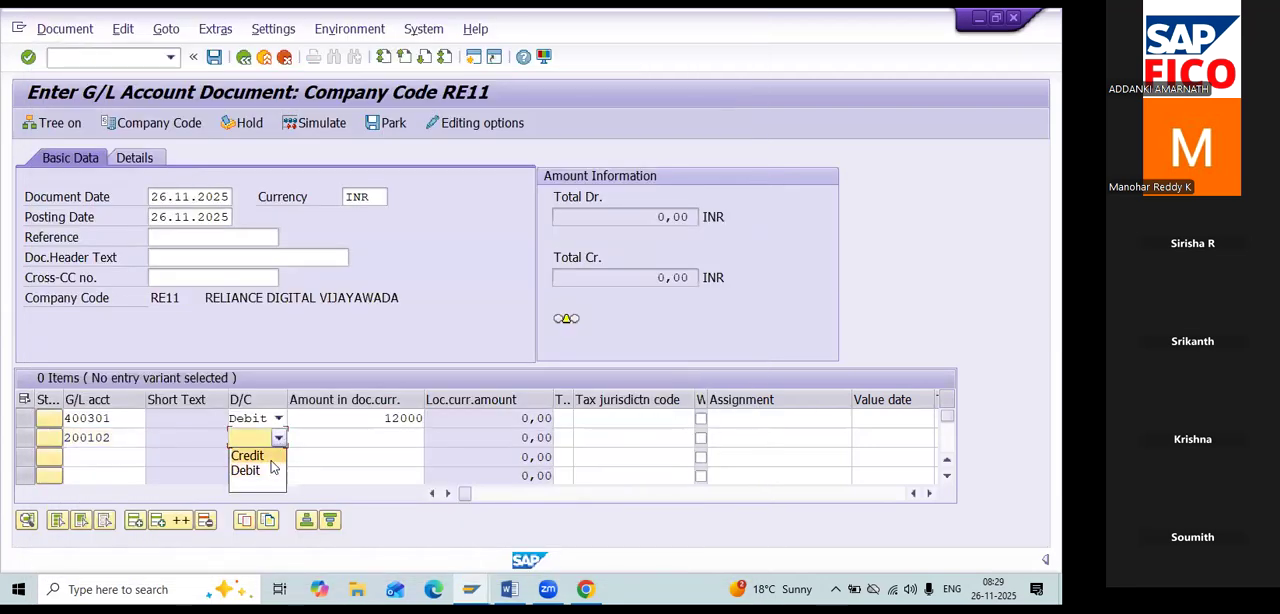
{"action": "left_click", "coordinate": [248, 452]}
{"action": "left_click", "coordinate": [383, 440]}
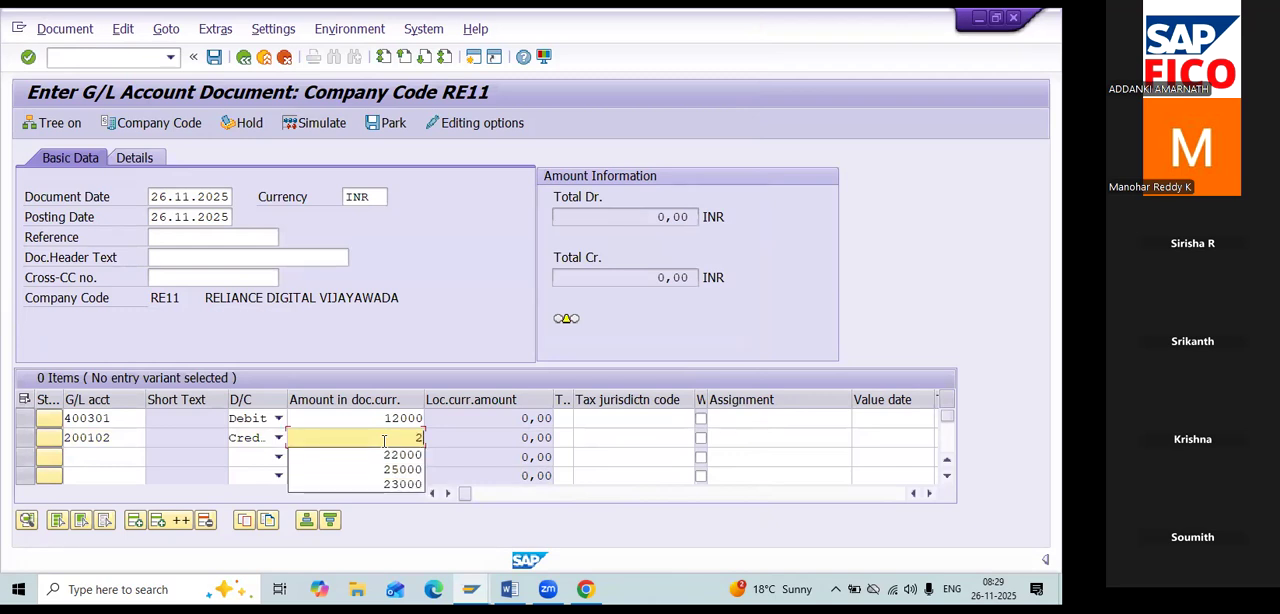
{"action": "type", "text": "12000"}
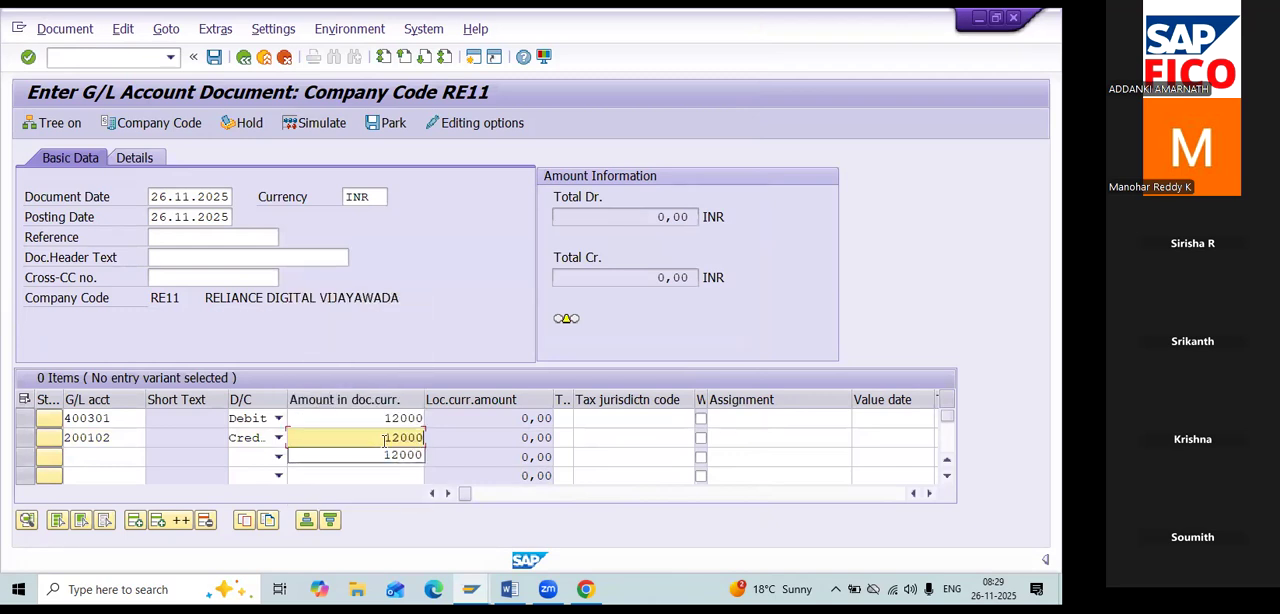
Validate the salary entry's line items and park the document.
{"action": "key", "text": "Return"}
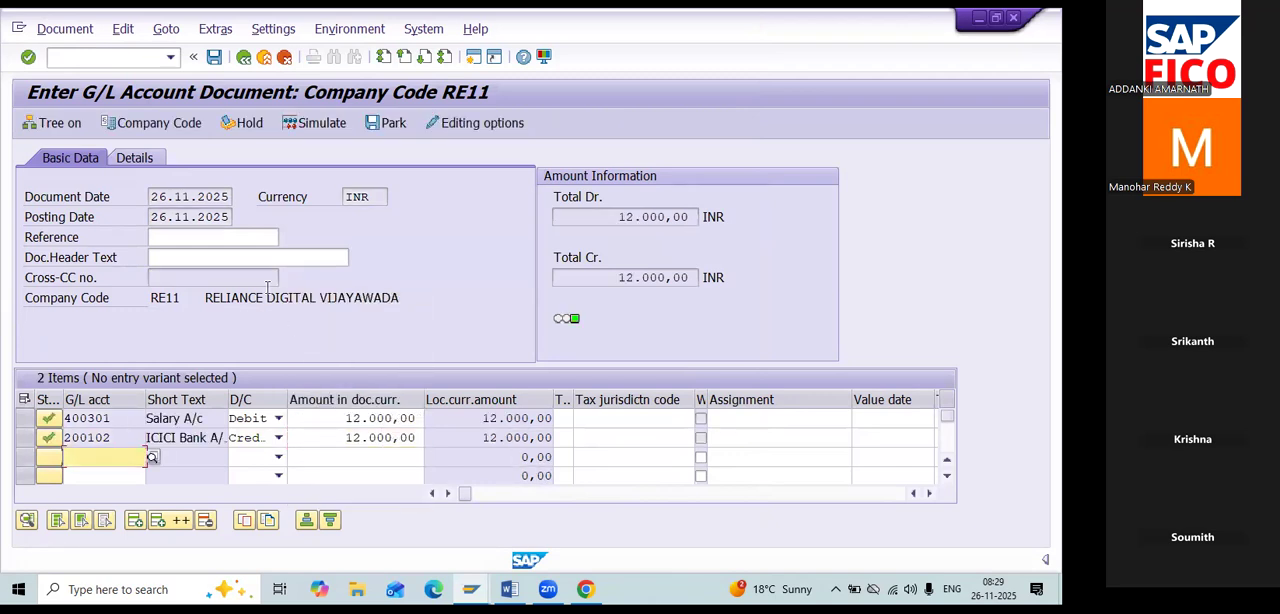
{"action": "left_click", "coordinate": [390, 125]}
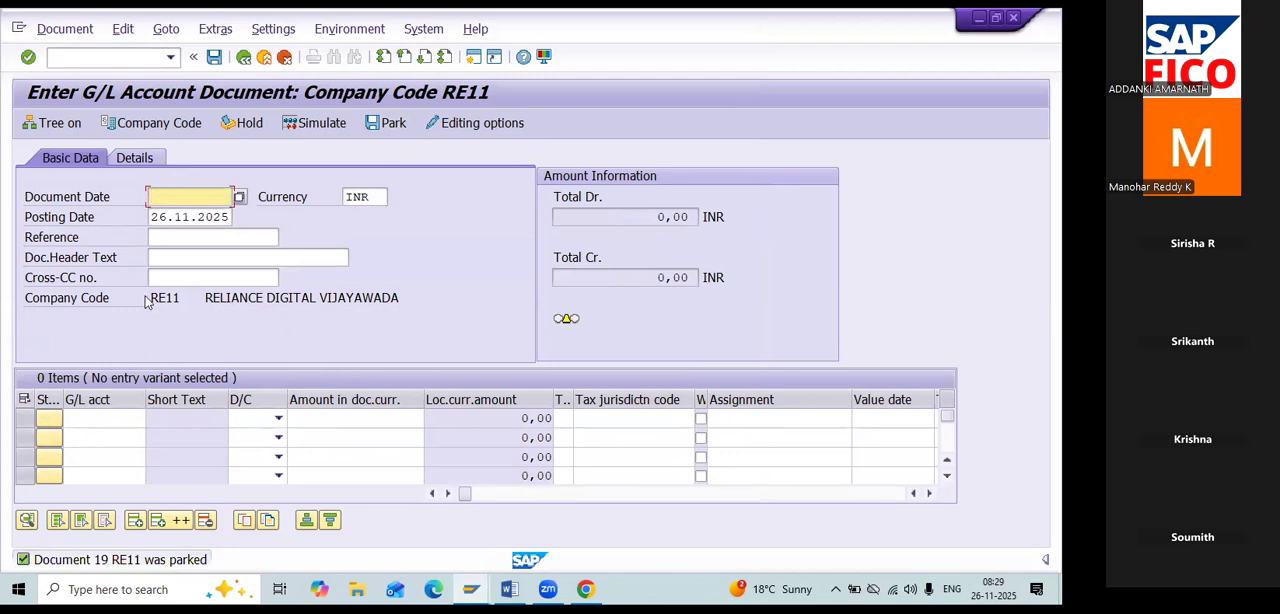
{"action": "left_click", "coordinate": [70, 25]}
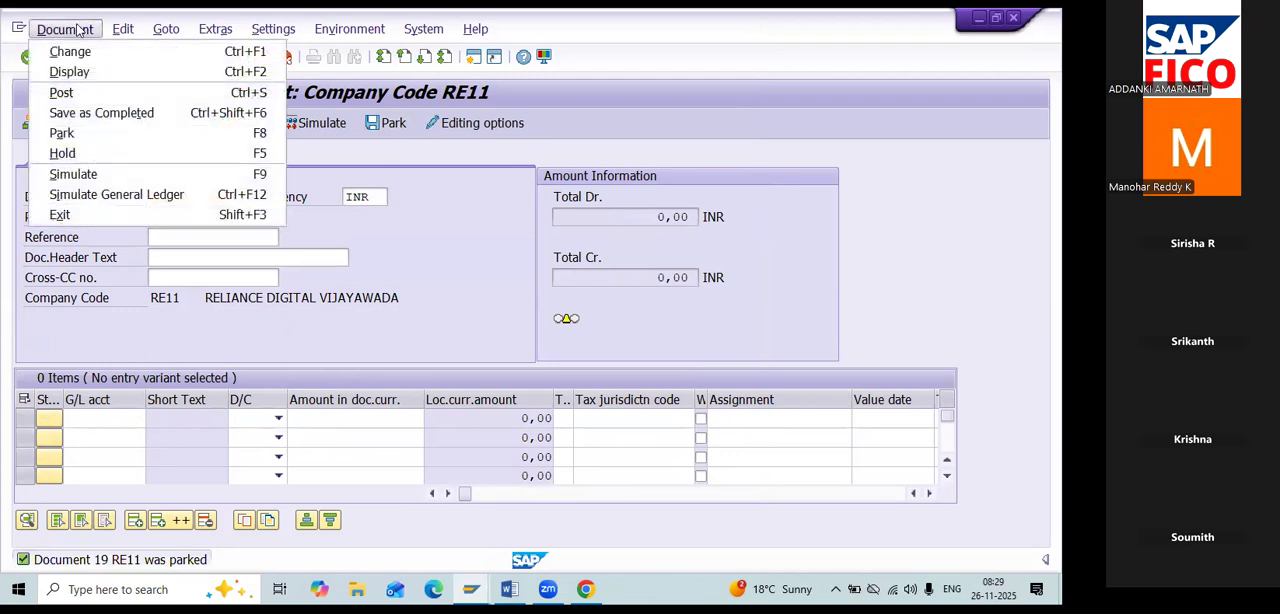
{"action": "left_click", "coordinate": [673, 109]}
Open parked document 19 of company code RE11 in the Post Parked Document transaction FBV0.
{"action": "left_click", "coordinate": [62, 55]}
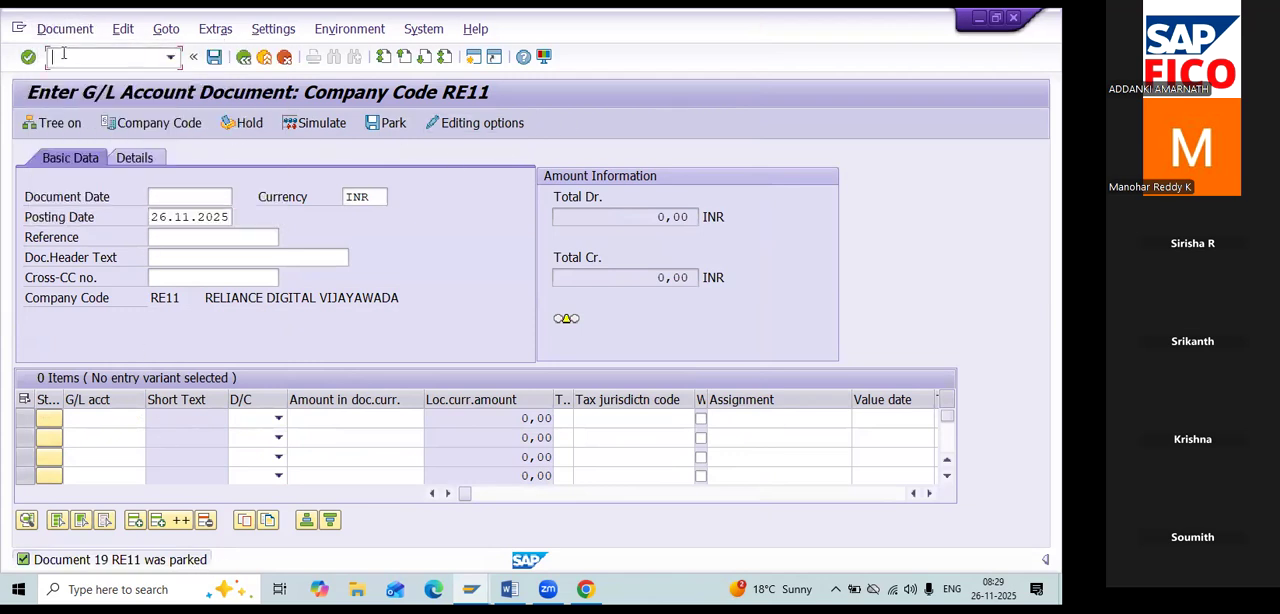
{"action": "type", "text": "/NFBV0"}
{"action": "key", "text": "Return"}
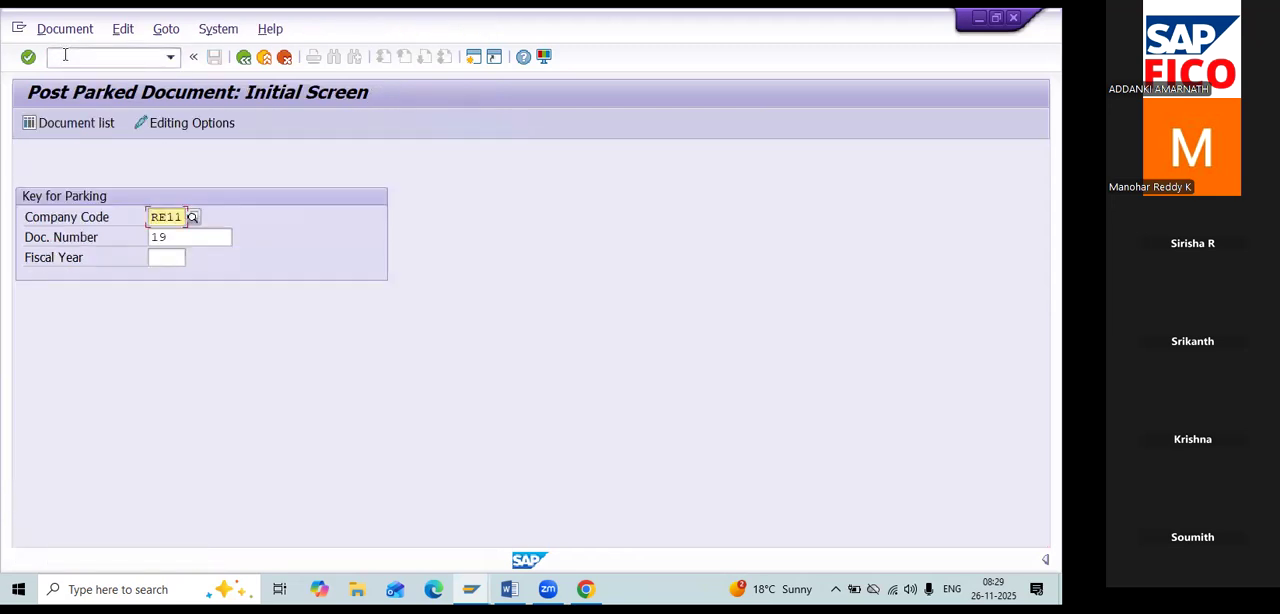
{"action": "key", "text": "Return"}
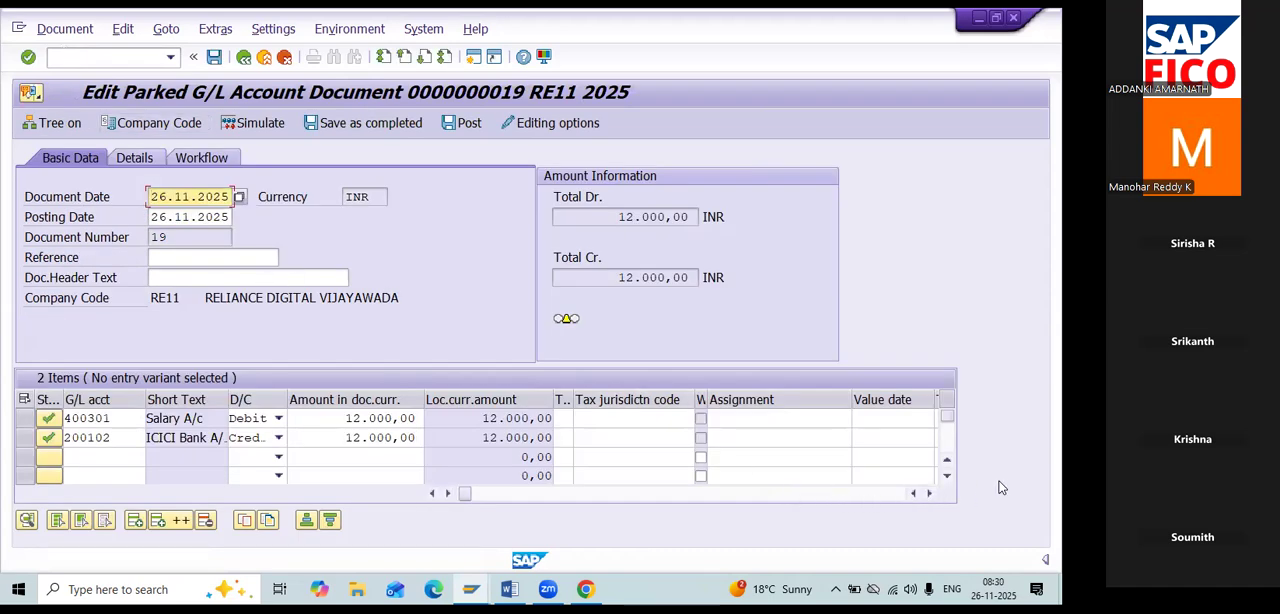
Try to save the parked salary document again without changing it.
{"action": "left_click", "coordinate": [244, 57]}
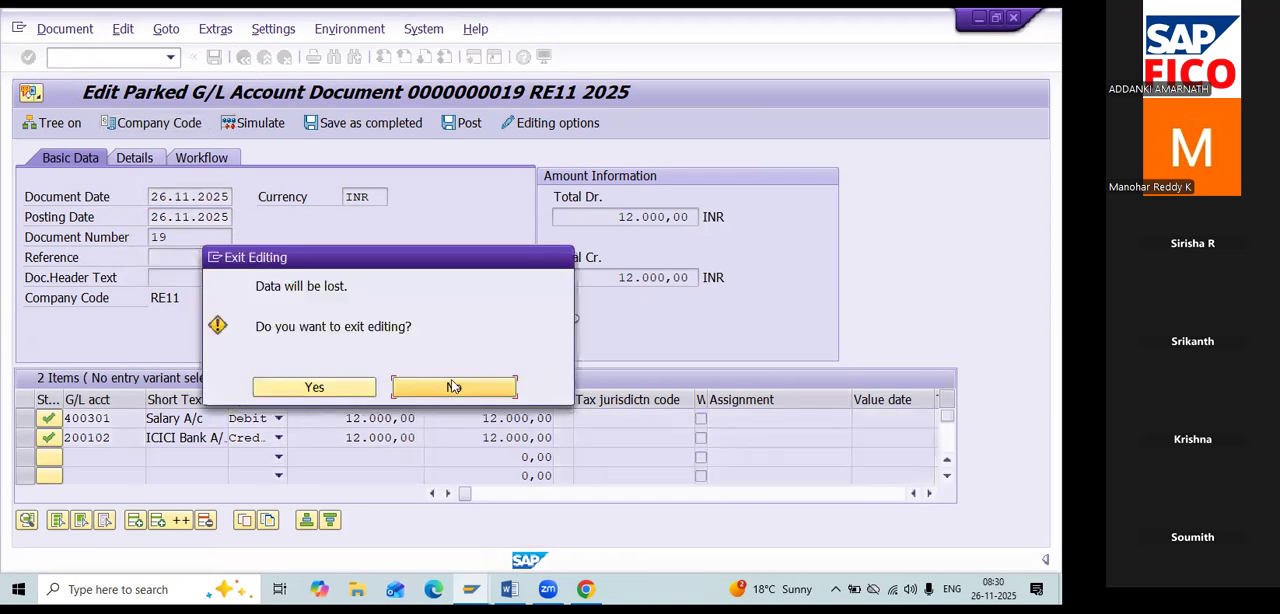
{"action": "left_click", "coordinate": [455, 387]}
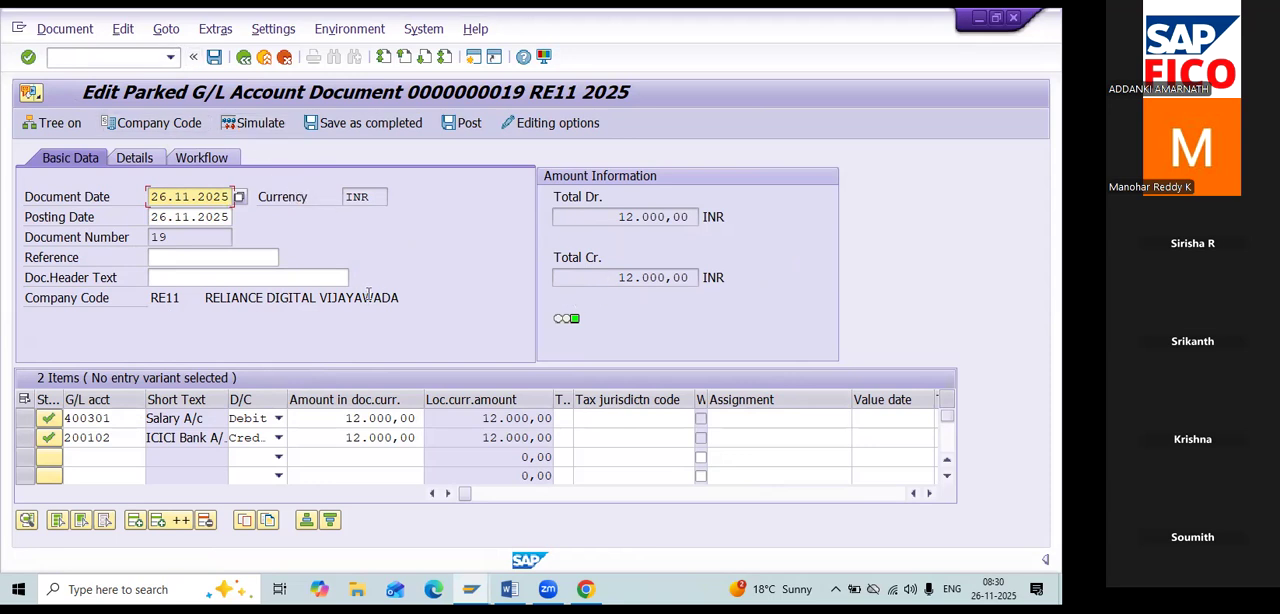
{"action": "left_click", "coordinate": [215, 58]}
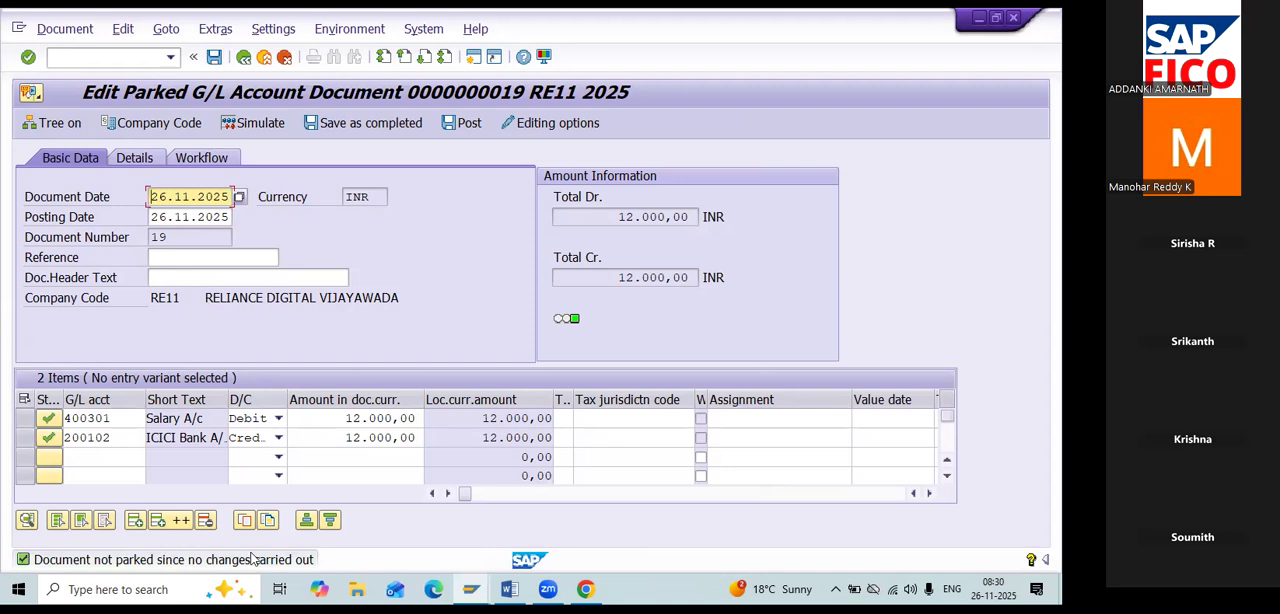
Post parked document 19 and dismiss the resulting dialog.
{"action": "left_click", "coordinate": [65, 29]}
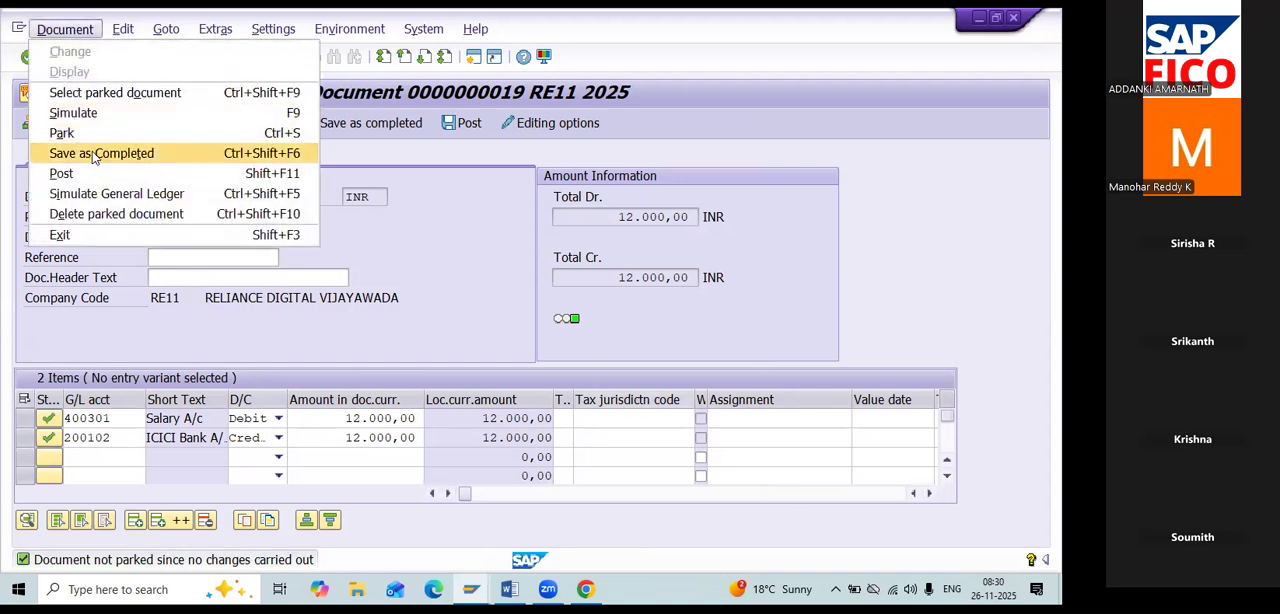
{"action": "left_click", "coordinate": [92, 172]}
{"action": "left_click_drag", "start_coordinate": [490, 419], "coordinate": [488, 296]}
{"action": "left_click", "coordinate": [534, 403]}
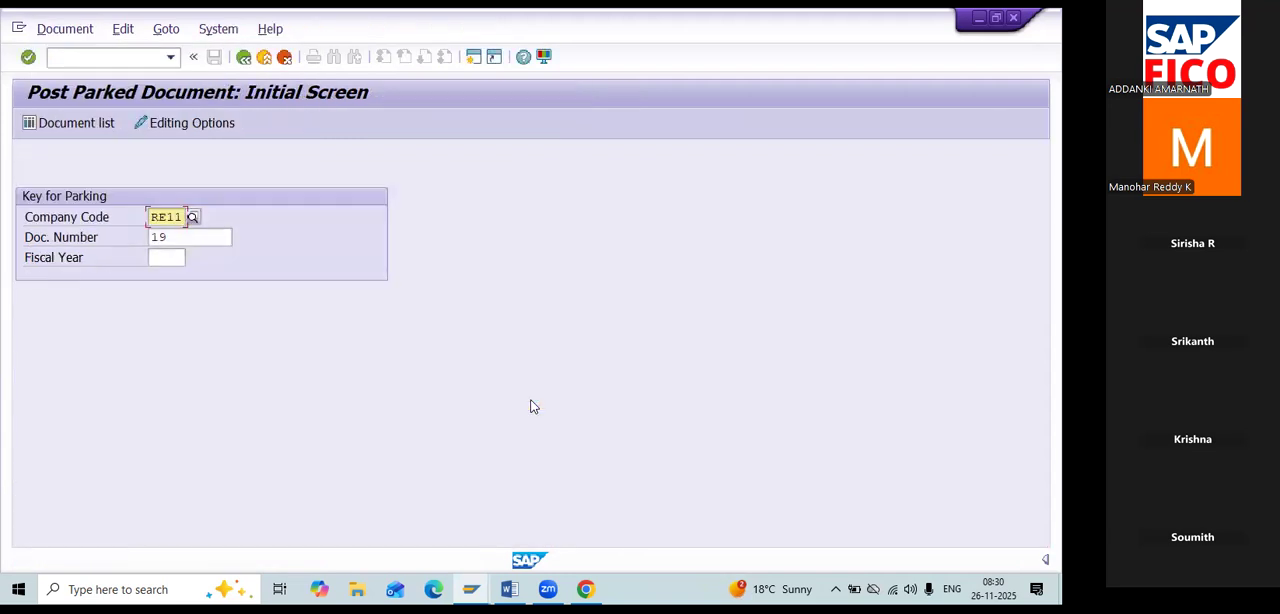
Try to open held document 1 with transaction FB11.
{"action": "left_click", "coordinate": [140, 57]}
{"action": "type", "text": "/NFB11"}
{"action": "key", "text": "Return"}
{"action": "type", "text": "1"}
{"action": "key", "text": "Return"}
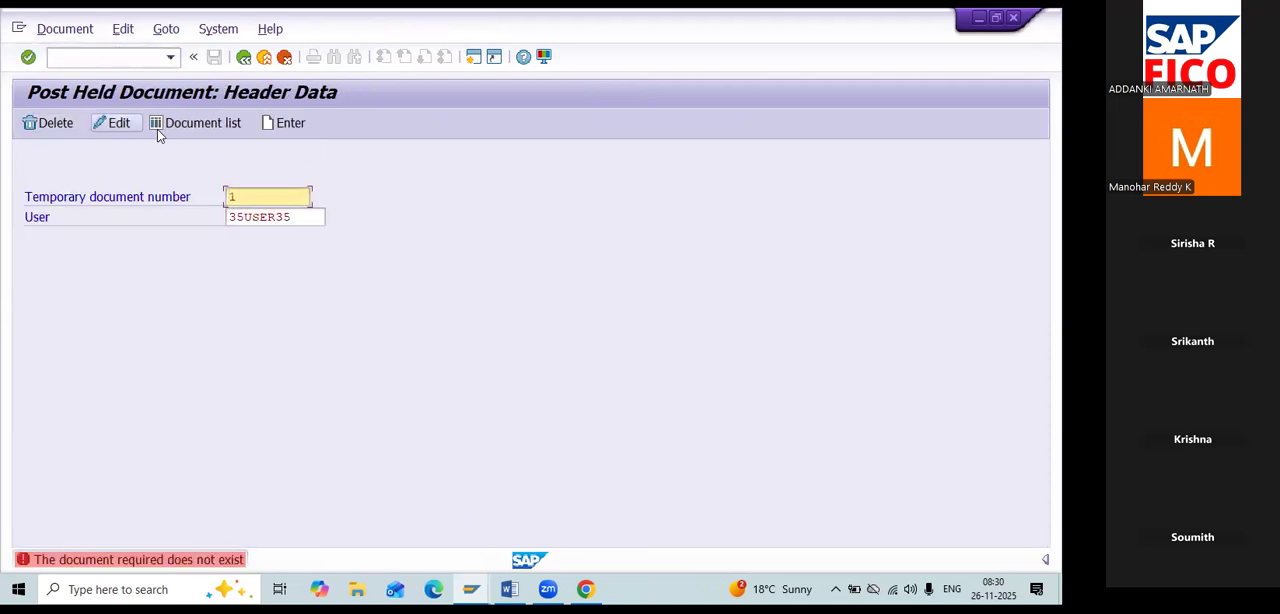
Start another G/L account document with transaction FB50 and set its document date to 26.11.2025.
{"action": "left_click", "coordinate": [91, 56]}
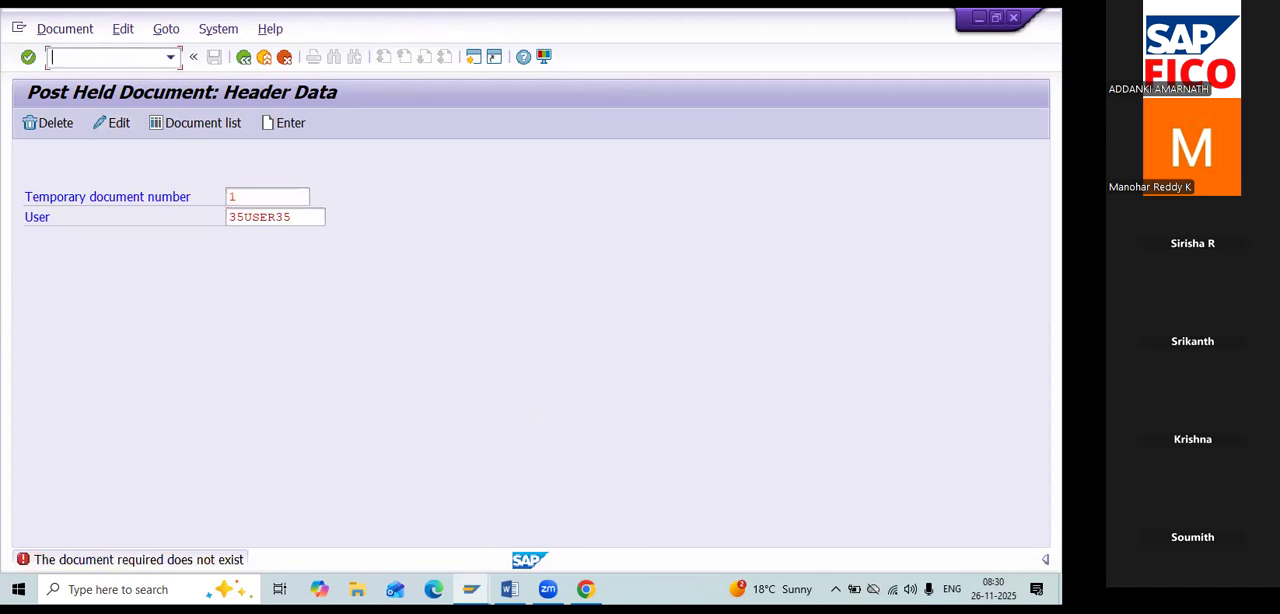
{"action": "type", "text": "/nfb50"}
{"action": "key", "text": "Return"}
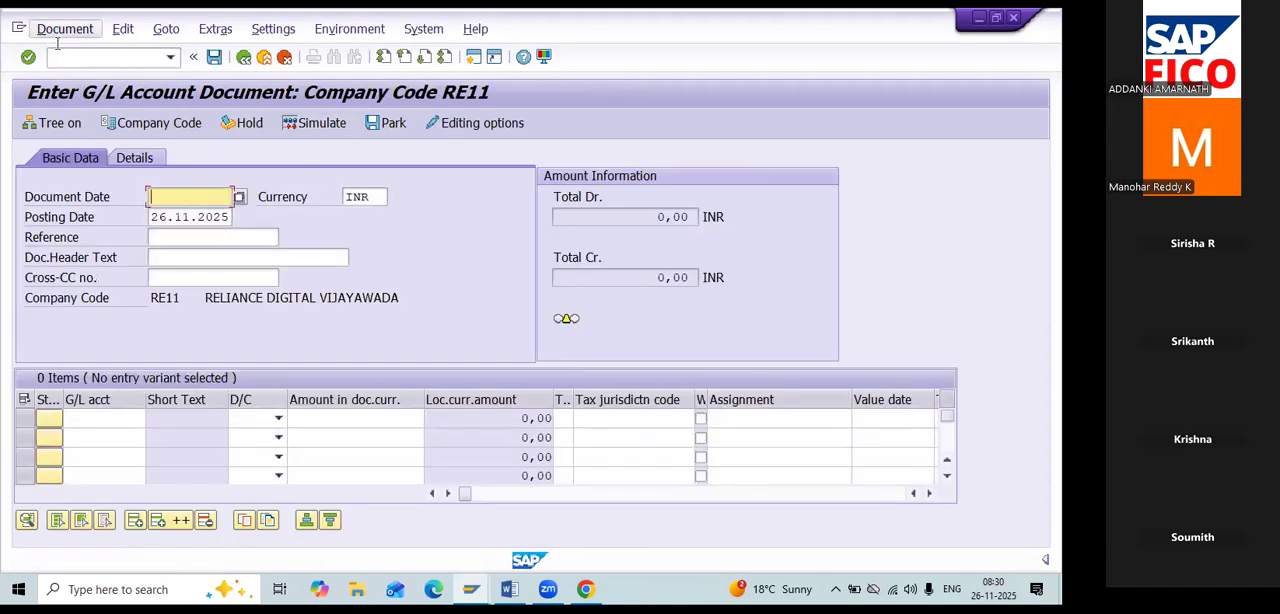
{"action": "left_click", "coordinate": [241, 197]}
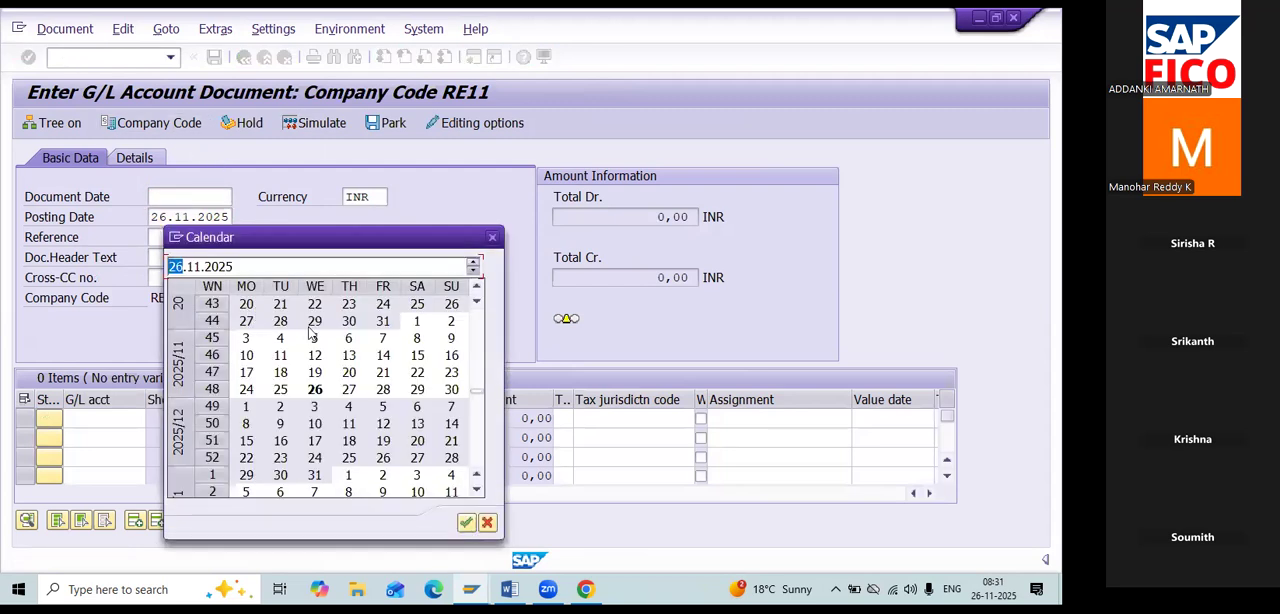
{"action": "double_click", "coordinate": [316, 390]}
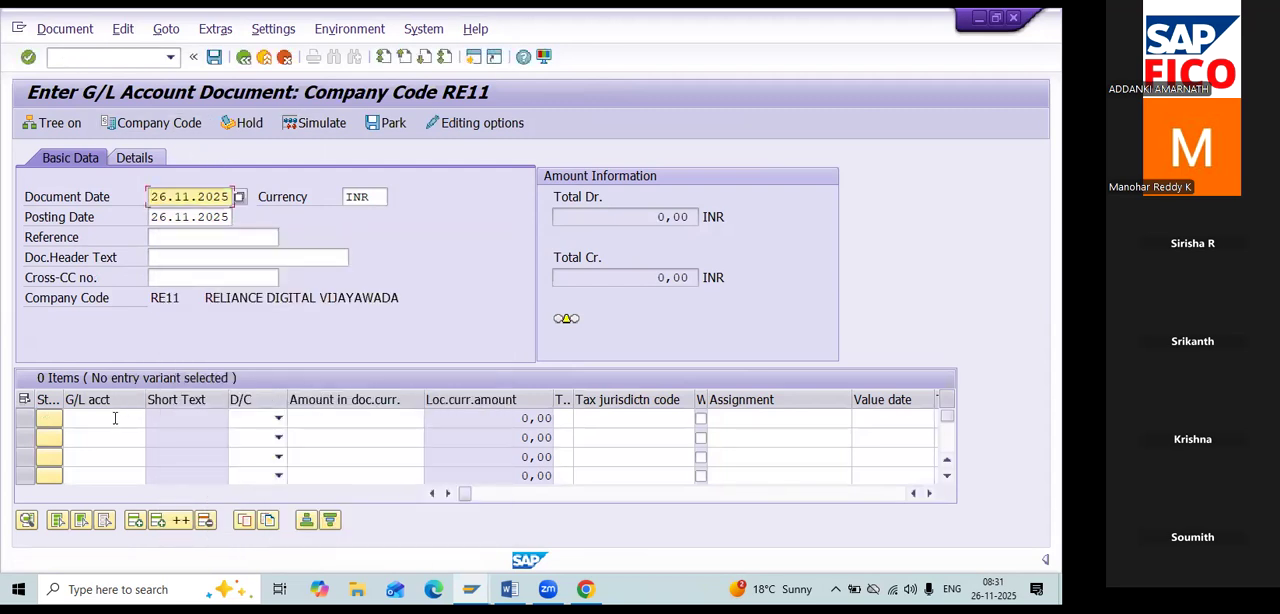
Enter the first line item as a debit of 22000 to G/L account 400301, Salary A/c.
{"action": "left_click", "coordinate": [115, 420]}
{"action": "left_click", "coordinate": [152, 421]}
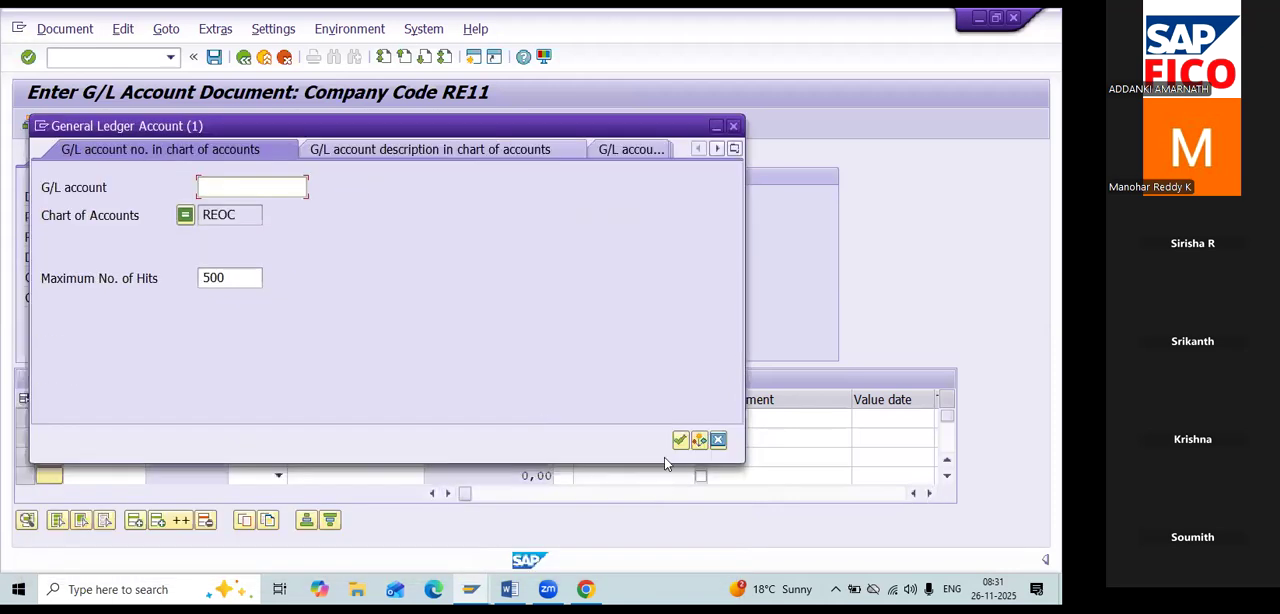
{"action": "left_click", "coordinate": [676, 437]}
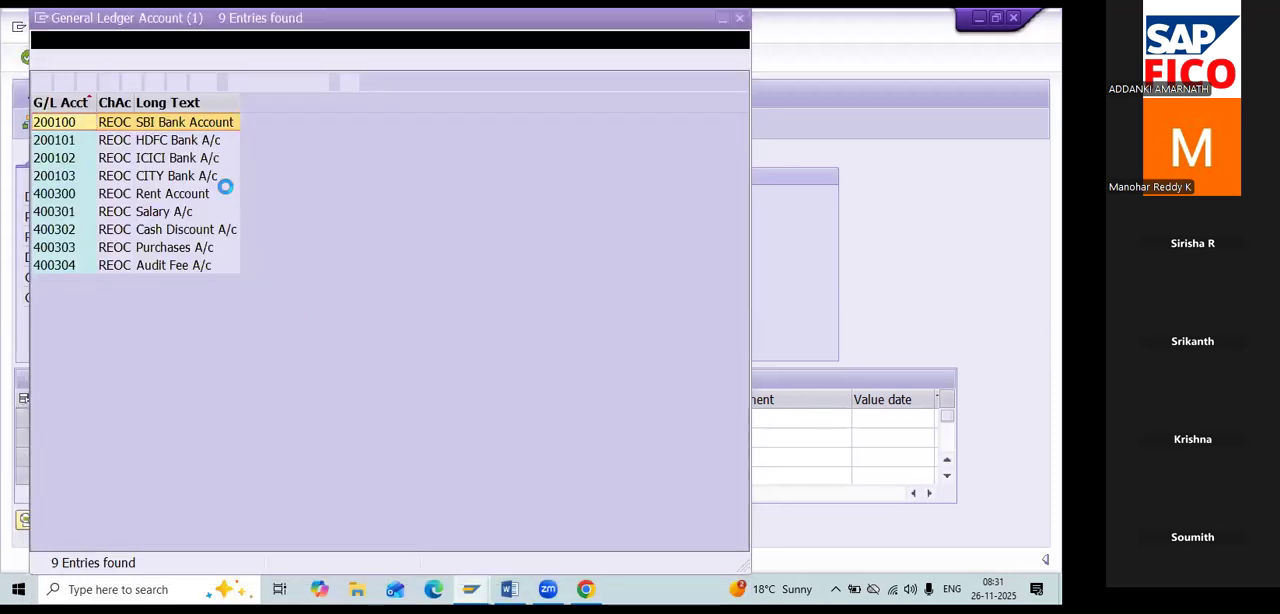
{"action": "double_click", "coordinate": [220, 206]}
{"action": "left_click", "coordinate": [262, 418]}
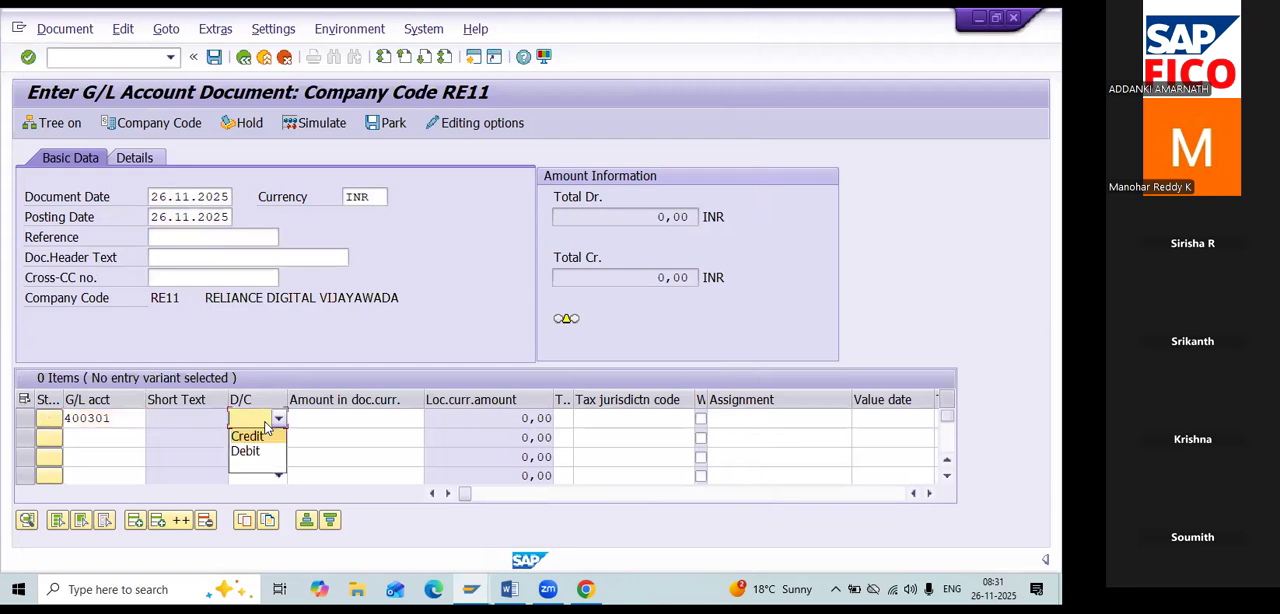
{"action": "left_click", "coordinate": [248, 437]}
{"action": "left_click", "coordinate": [278, 418]}
{"action": "left_click", "coordinate": [263, 452]}
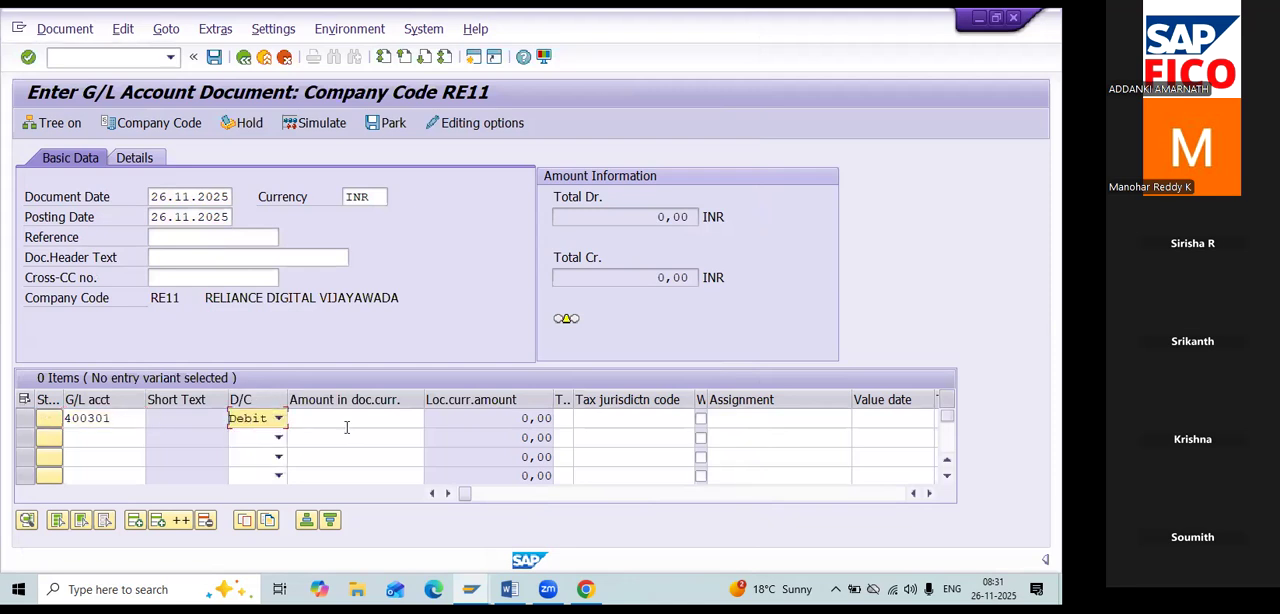
{"action": "left_click", "coordinate": [342, 424]}
{"action": "type", "text": "22000"}
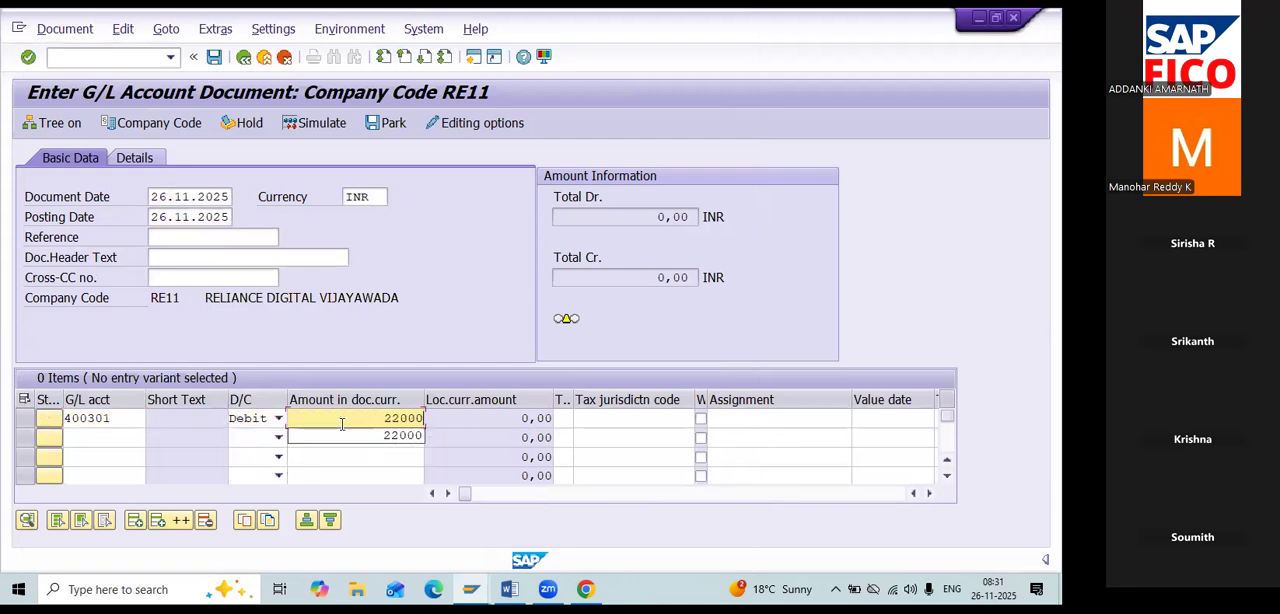
Enter the second line item as a credit of 22000 to G/L account 200103, CITY Bank A/c.
{"action": "left_click", "coordinate": [133, 442]}
{"action": "left_click", "coordinate": [151, 440]}
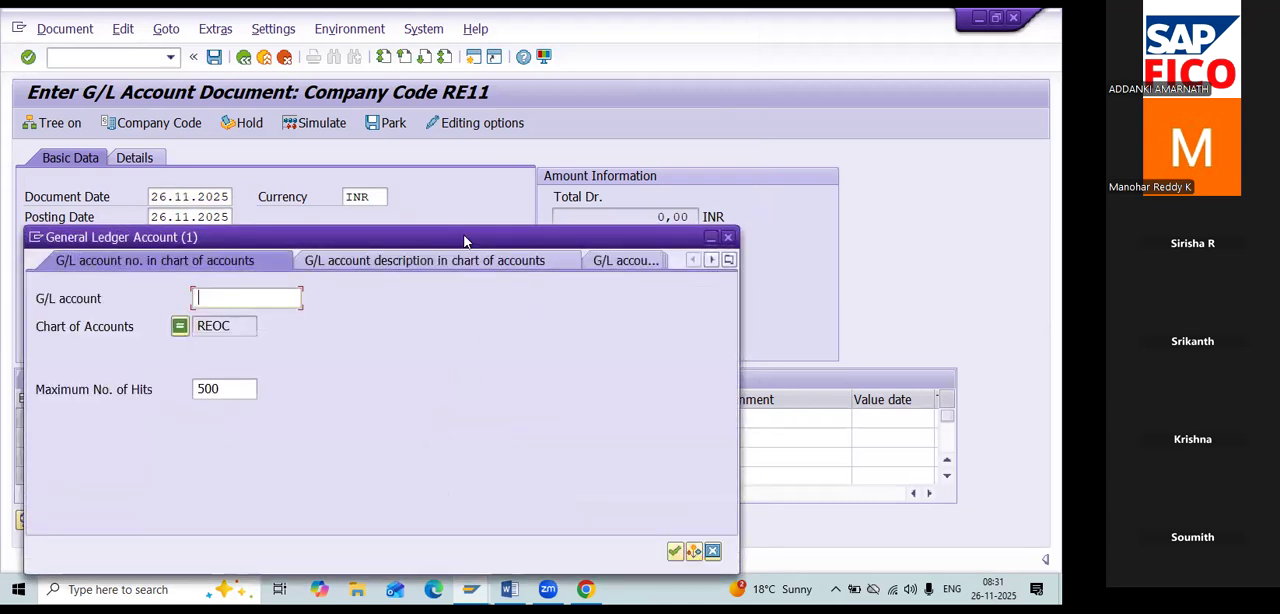
{"action": "left_click", "coordinate": [674, 424]}
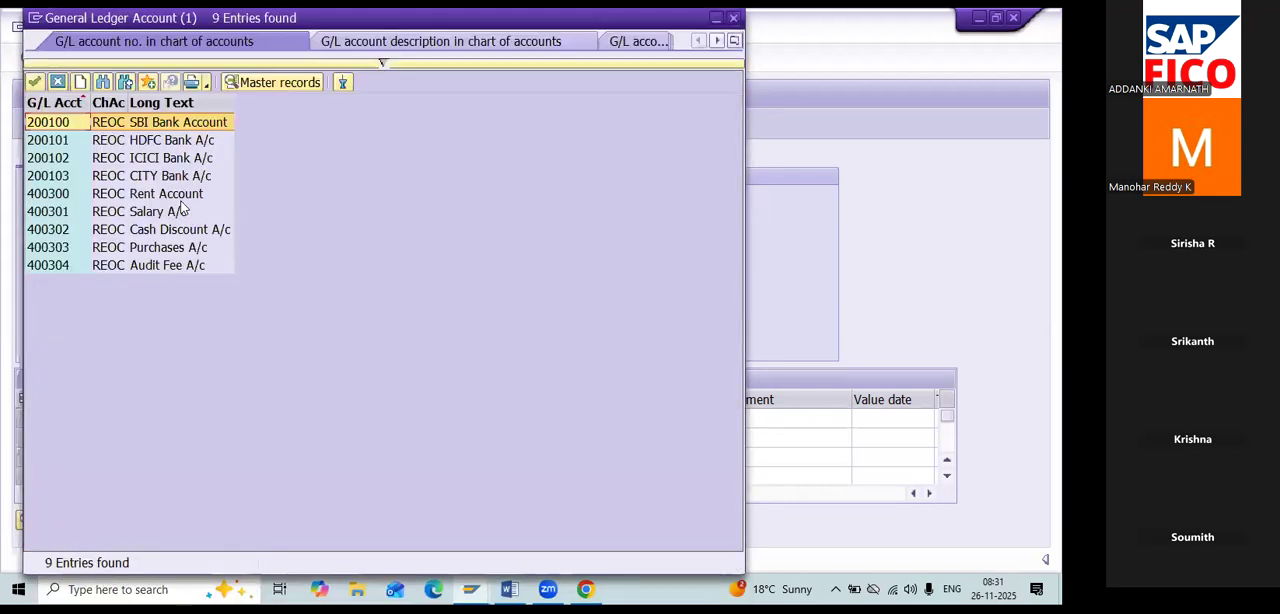
{"action": "left_click", "coordinate": [176, 178]}
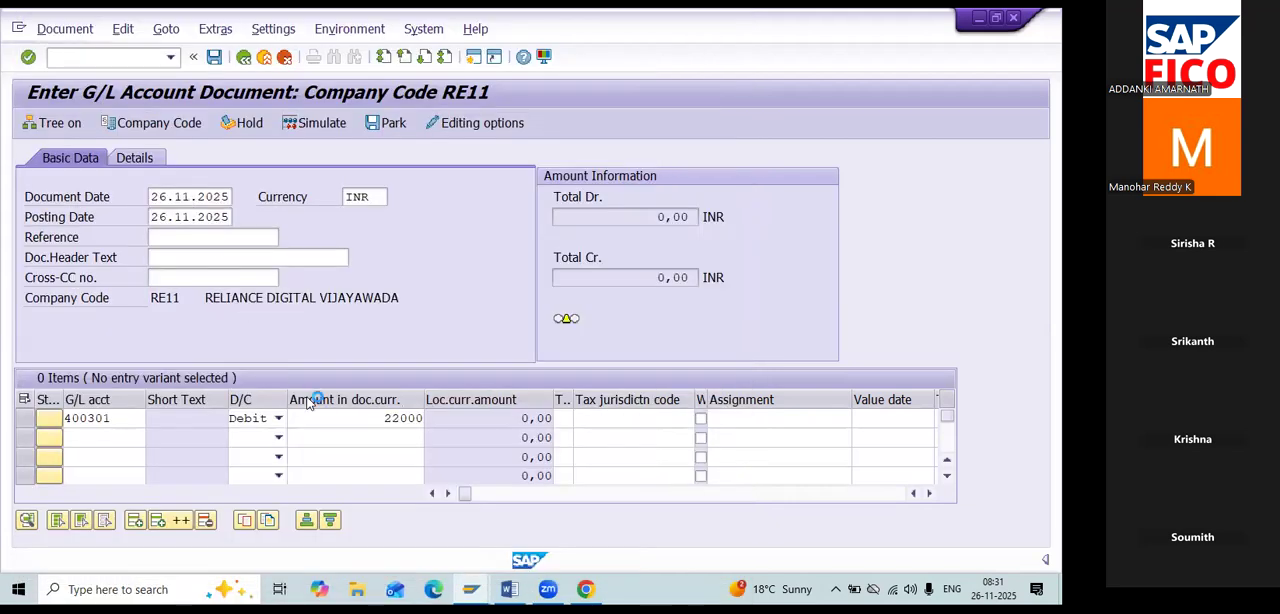
{"action": "left_click", "coordinate": [278, 438]}
{"action": "left_click", "coordinate": [274, 455]}
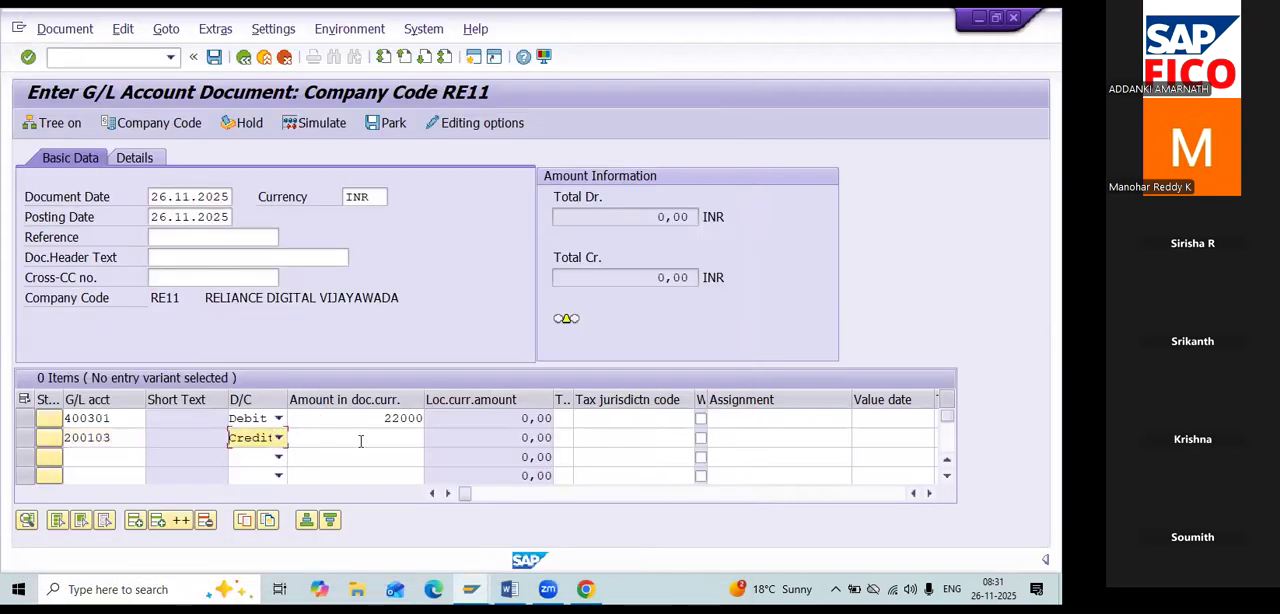
{"action": "left_click", "coordinate": [360, 437]}
{"action": "type", "text": "22.000"}
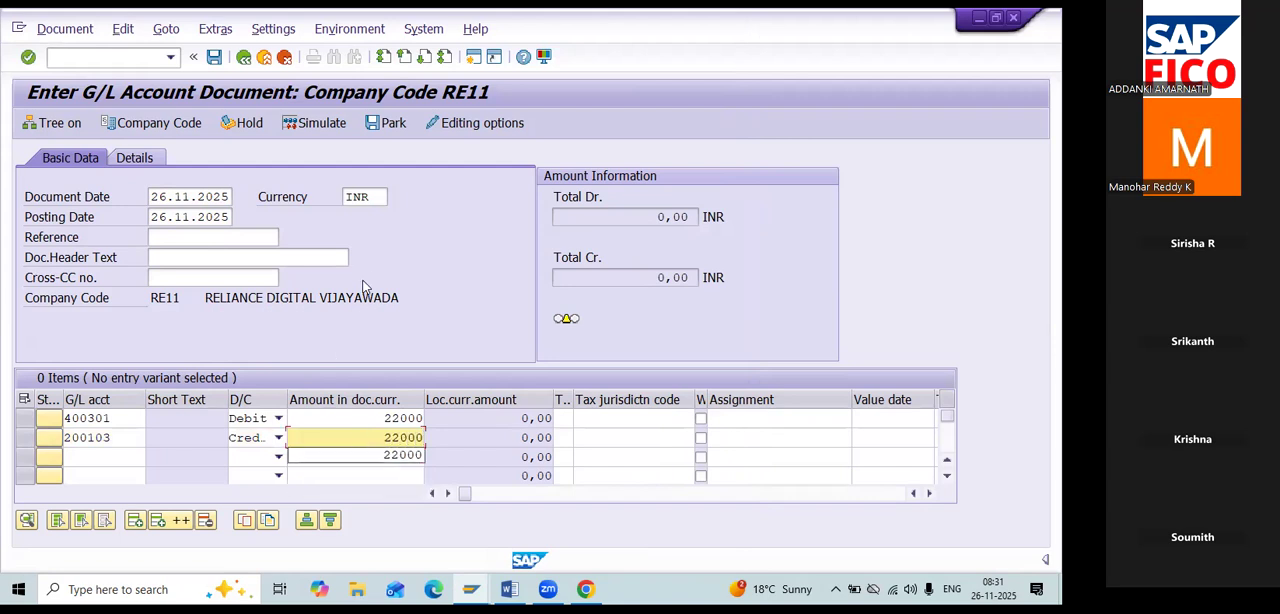
Validate the line items and hold the document under temporary document number 3.
{"action": "key", "text": "Return"}
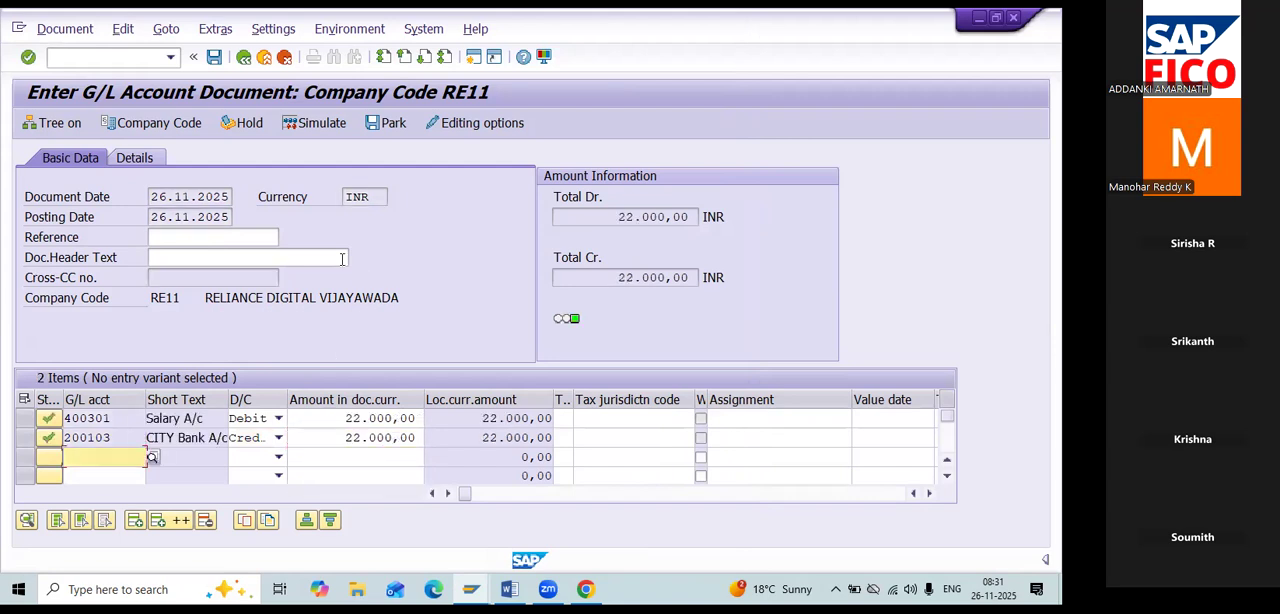
{"action": "left_click", "coordinate": [249, 123]}
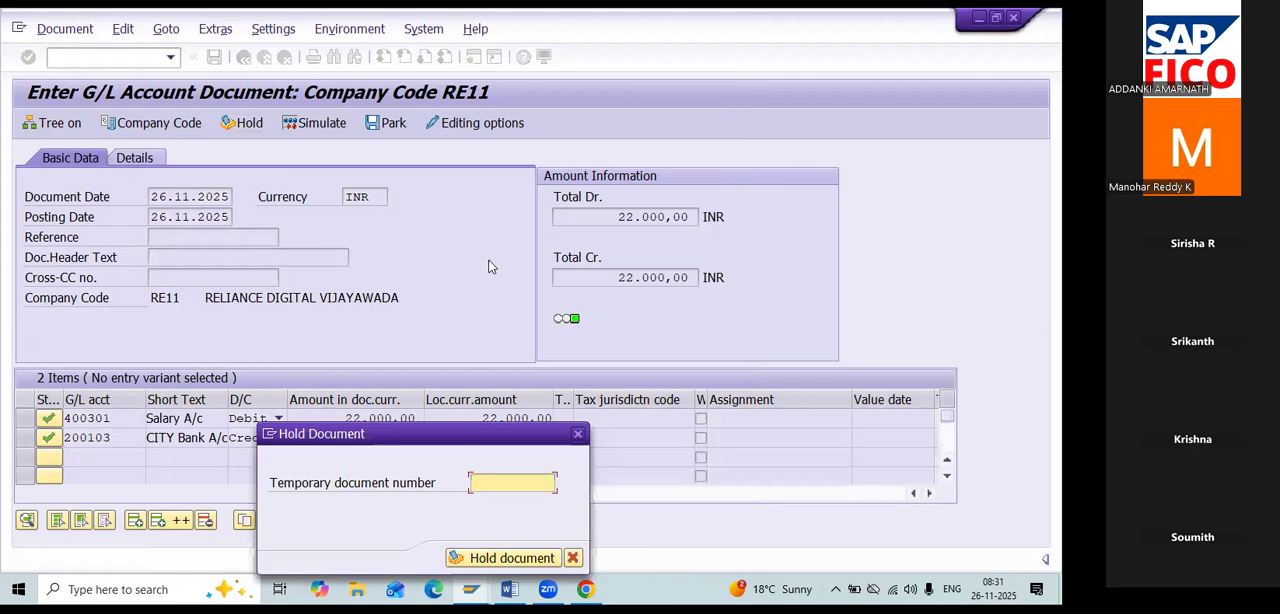
{"action": "left_click_drag", "start_coordinate": [493, 437], "coordinate": [490, 265]}
{"action": "type", "text": "3"}
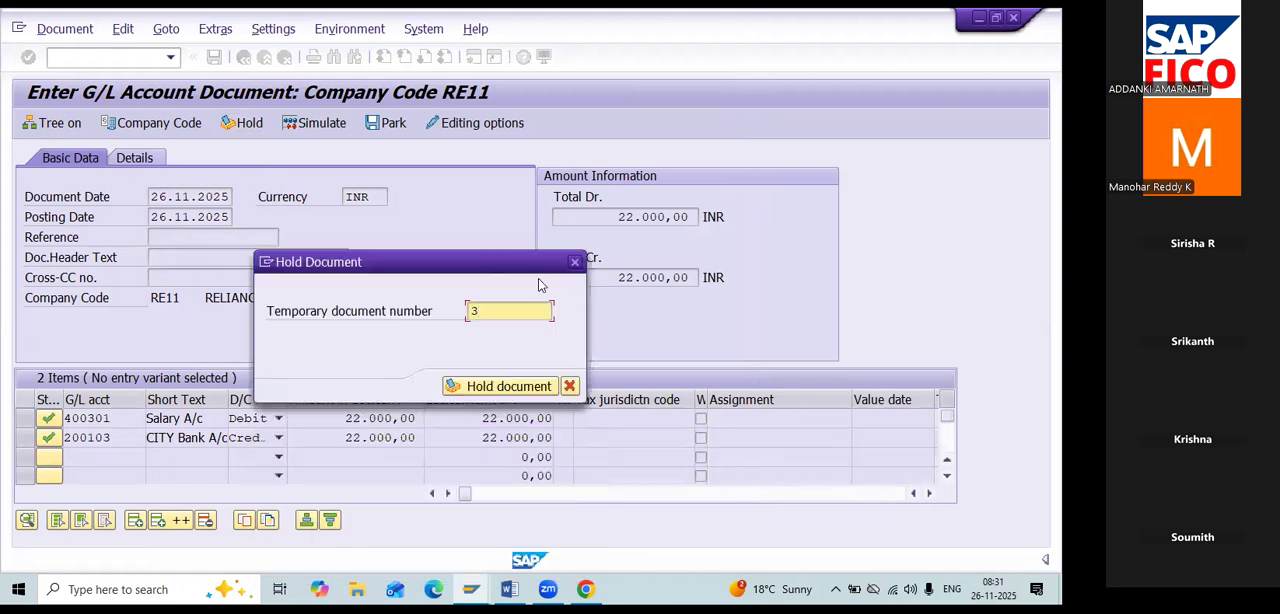
{"action": "left_click", "coordinate": [513, 385]}
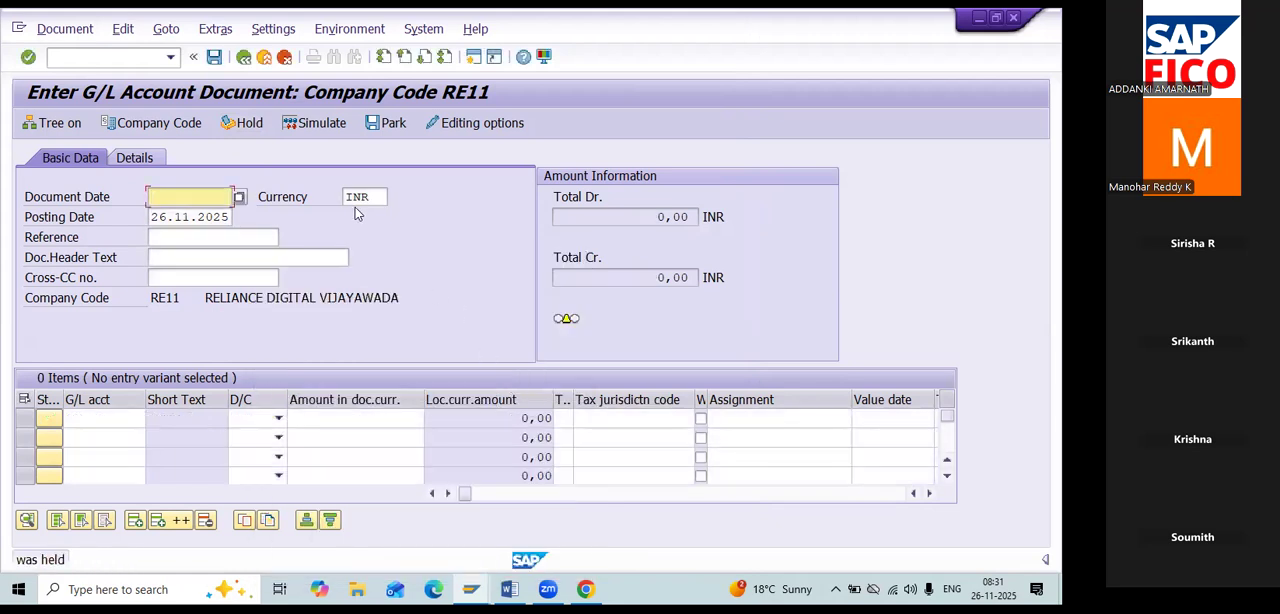
Open held document 3 with transaction FB11.
{"action": "left_click", "coordinate": [135, 56]}
{"action": "type", "text": "/NFB11"}
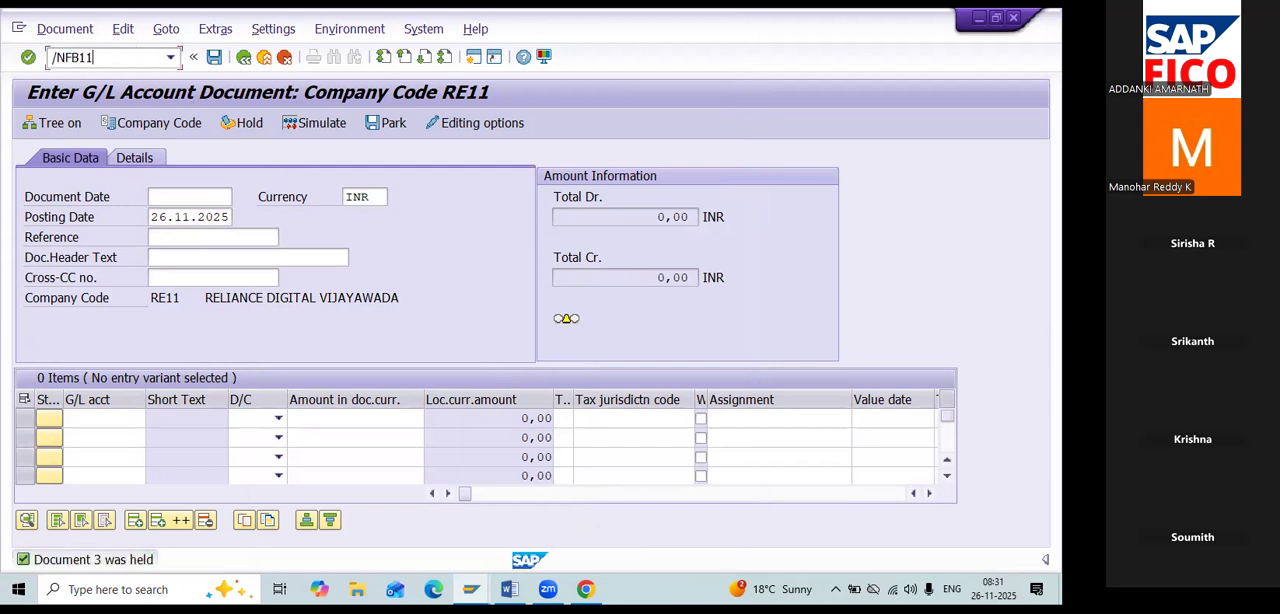
{"action": "key", "text": "Return"}
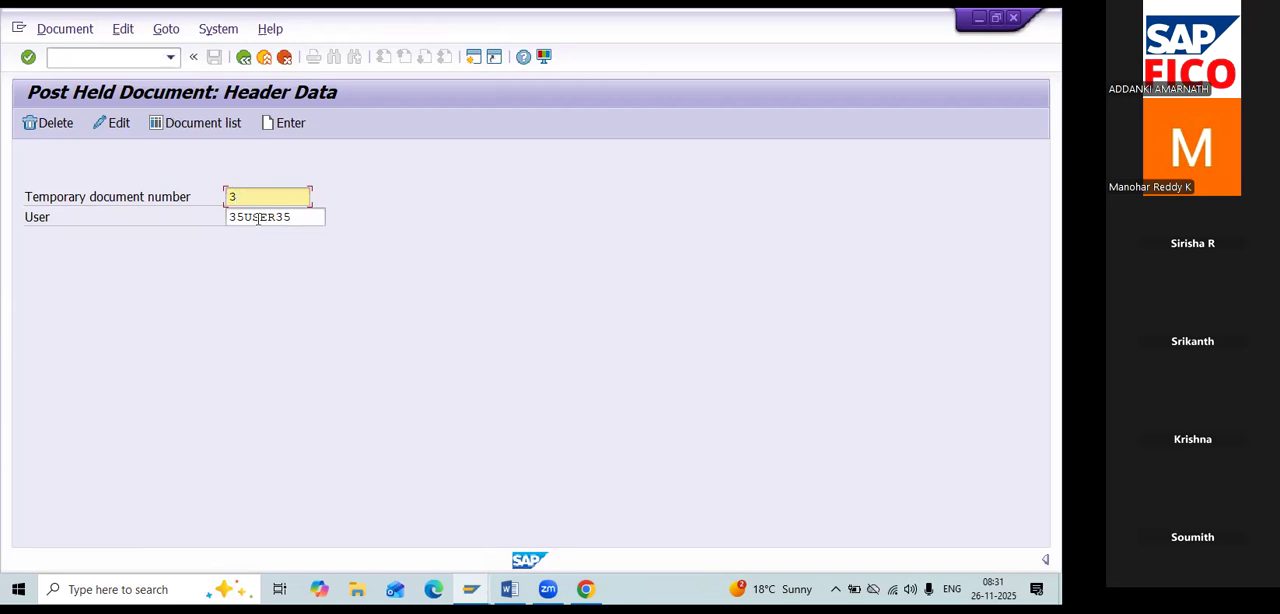
{"action": "key", "text": "Return"}
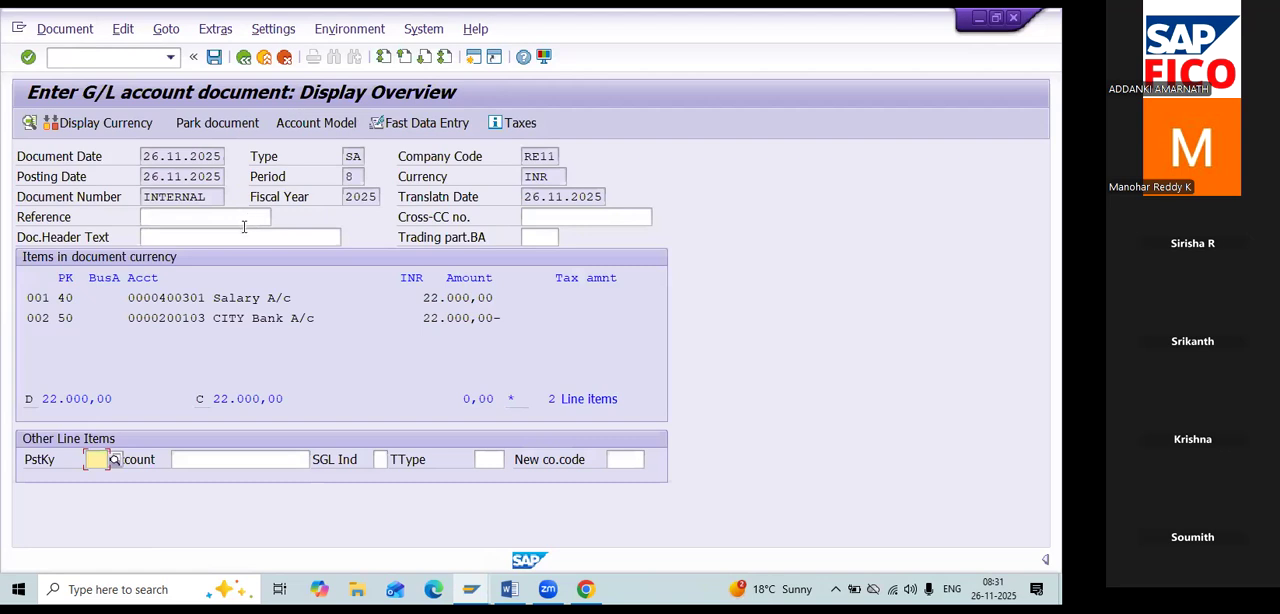
Open the held document's Salary A/c debit line item for correction.
{"action": "left_click", "coordinate": [230, 298]}
{"action": "double_click", "coordinate": [240, 300]}
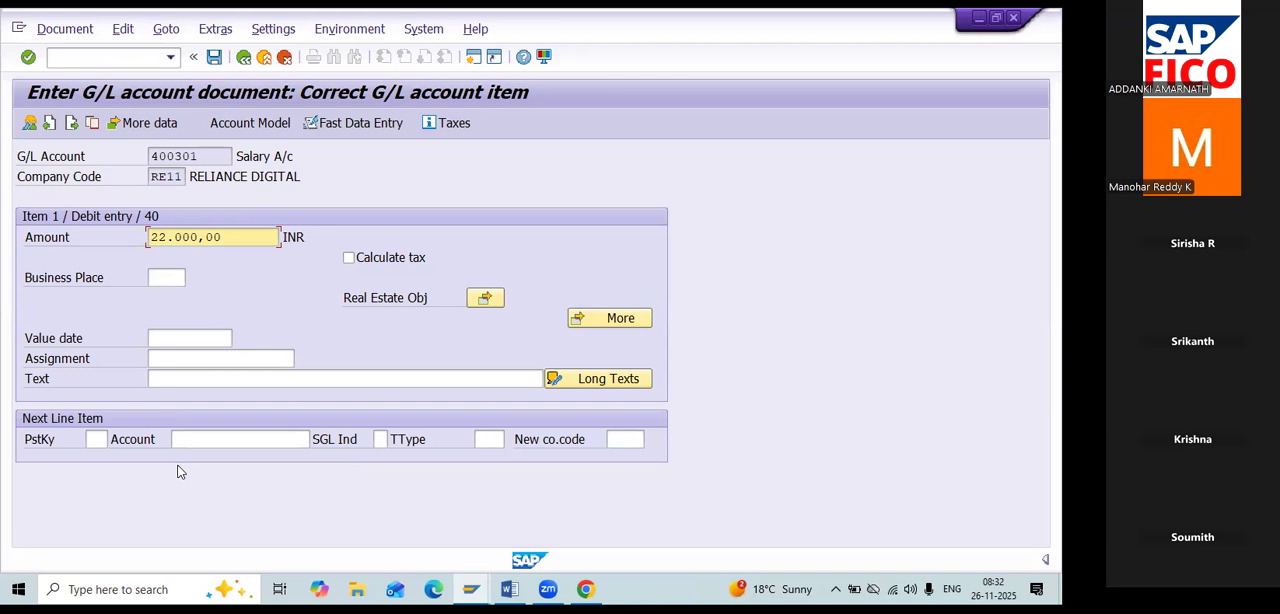
Switch to the Word class notes and locate the Change Line Items – FB09 entry in the transaction list.
{"action": "key", "text": "alt+Tab"}
{"action": "key", "text": "alt+Tab"}
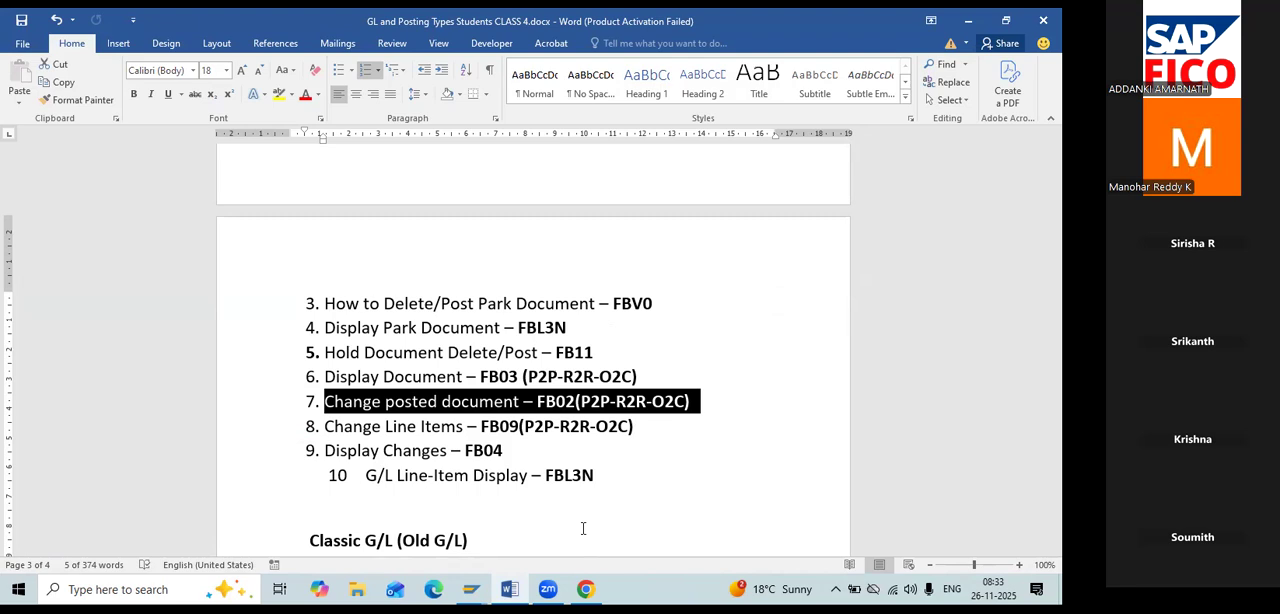
{"action": "scroll", "coordinate": [572, 505], "scroll_direction": "down", "scroll_amount": 3}
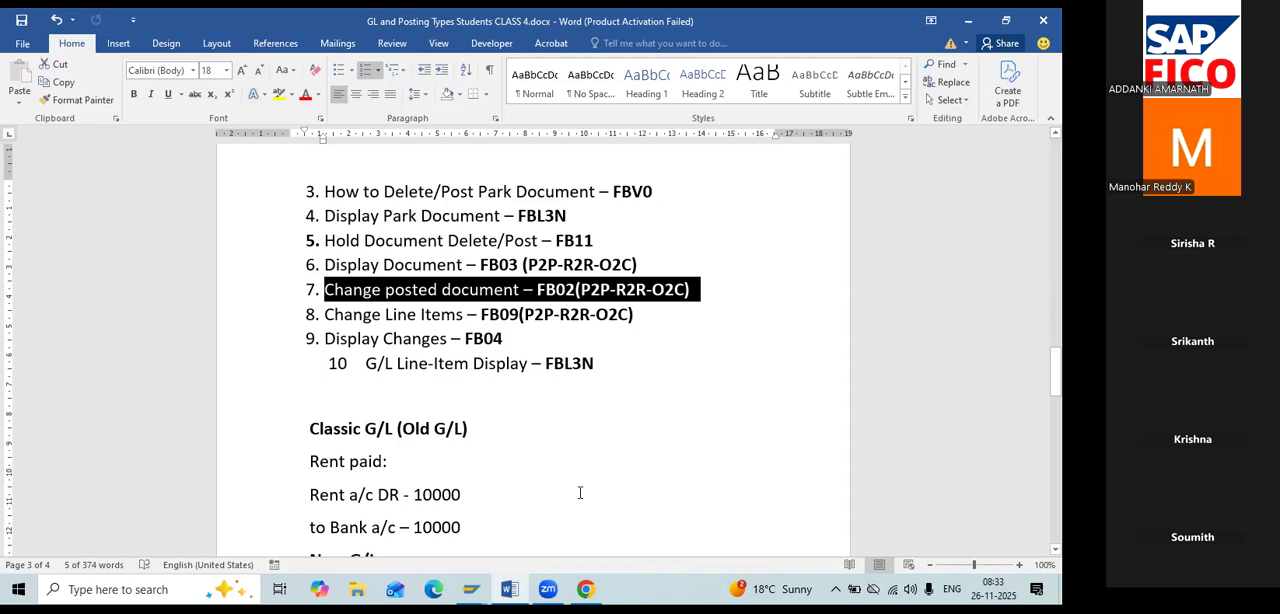
{"action": "scroll", "coordinate": [578, 493], "scroll_direction": "down", "scroll_amount": 1}
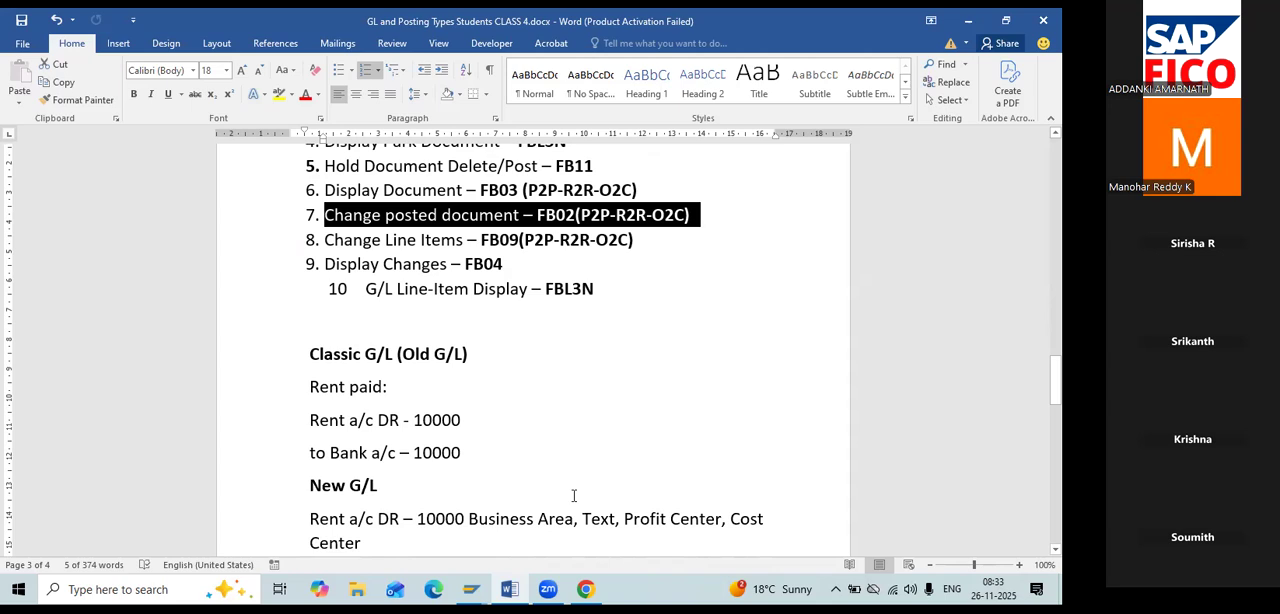
{"action": "left_click", "coordinate": [655, 244]}
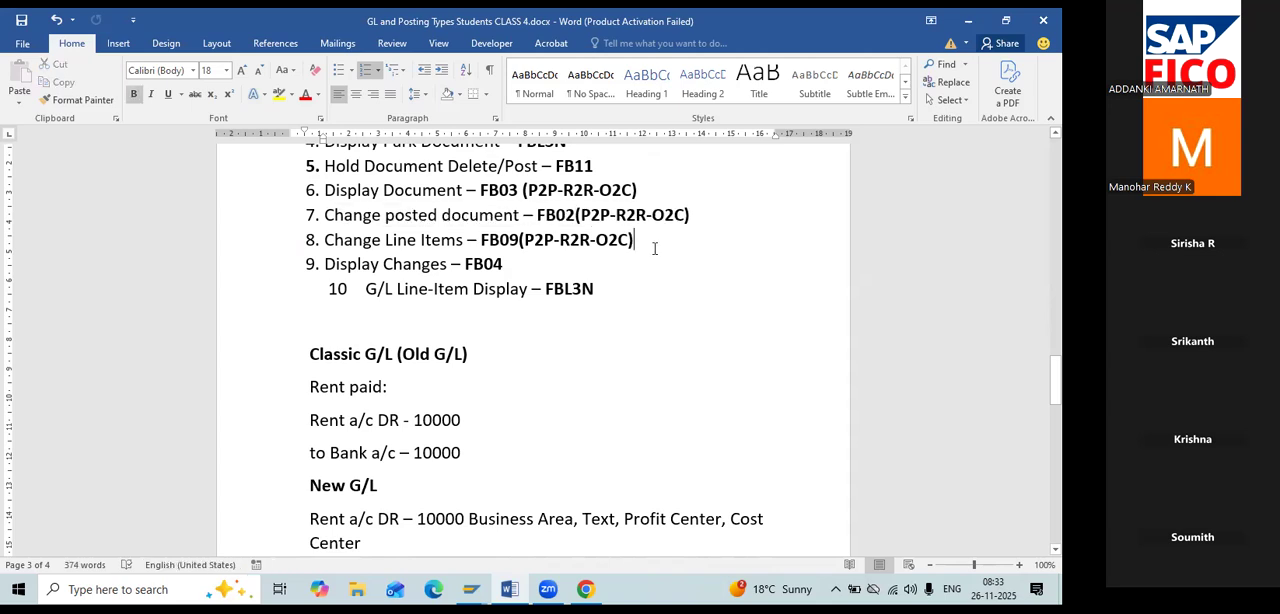
Switch back to SAP and open line item 1 of document 1 in company code RE11 with transaction FB09.
{"action": "key", "text": "alt+Tab"}
{"action": "left_click", "coordinate": [89, 57]}
{"action": "type", "text": "/"}
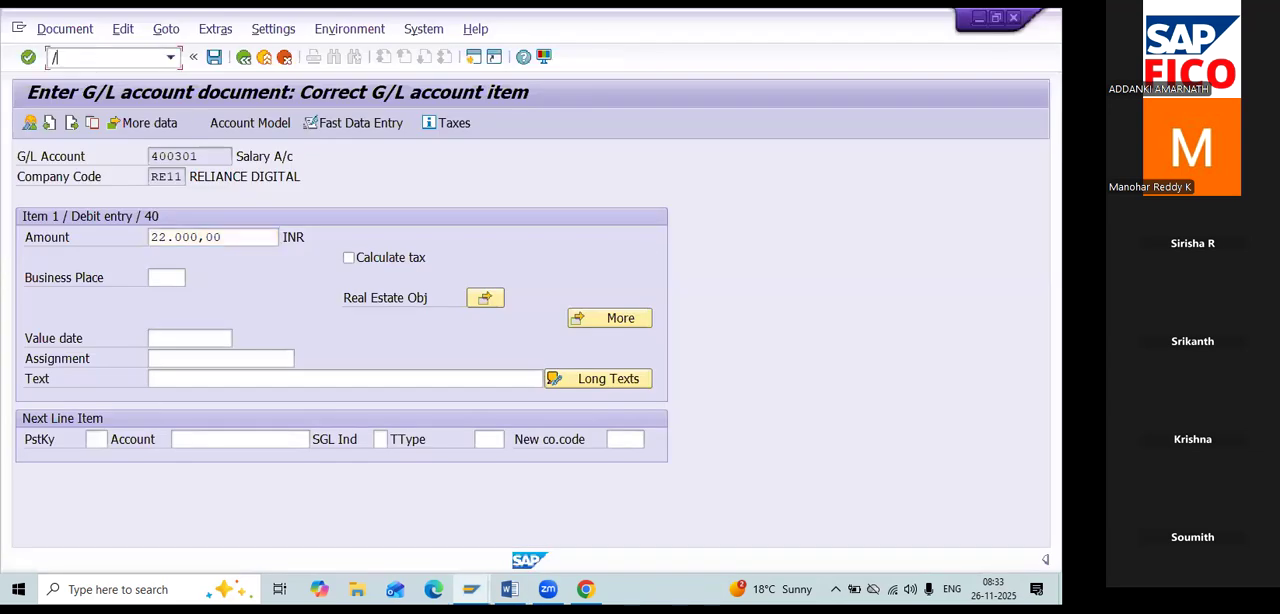
{"action": "type", "text": "NFB09"}
{"action": "key", "text": "Return"}
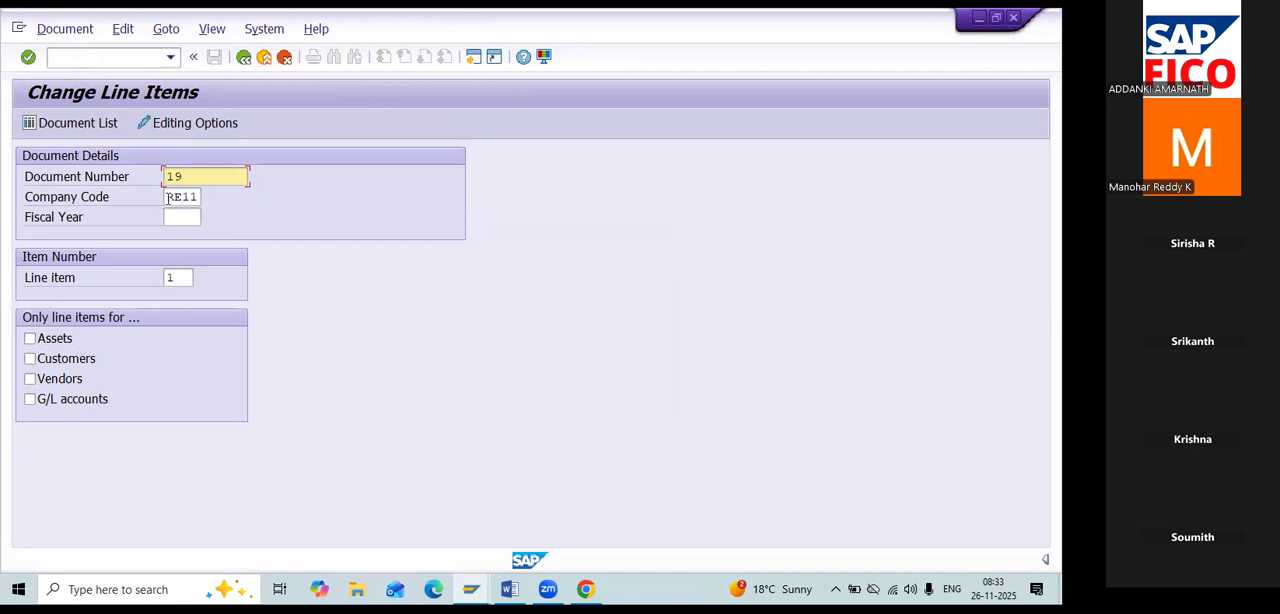
{"action": "key", "text": "BackSpace"}
{"action": "key", "text": "Tab"}
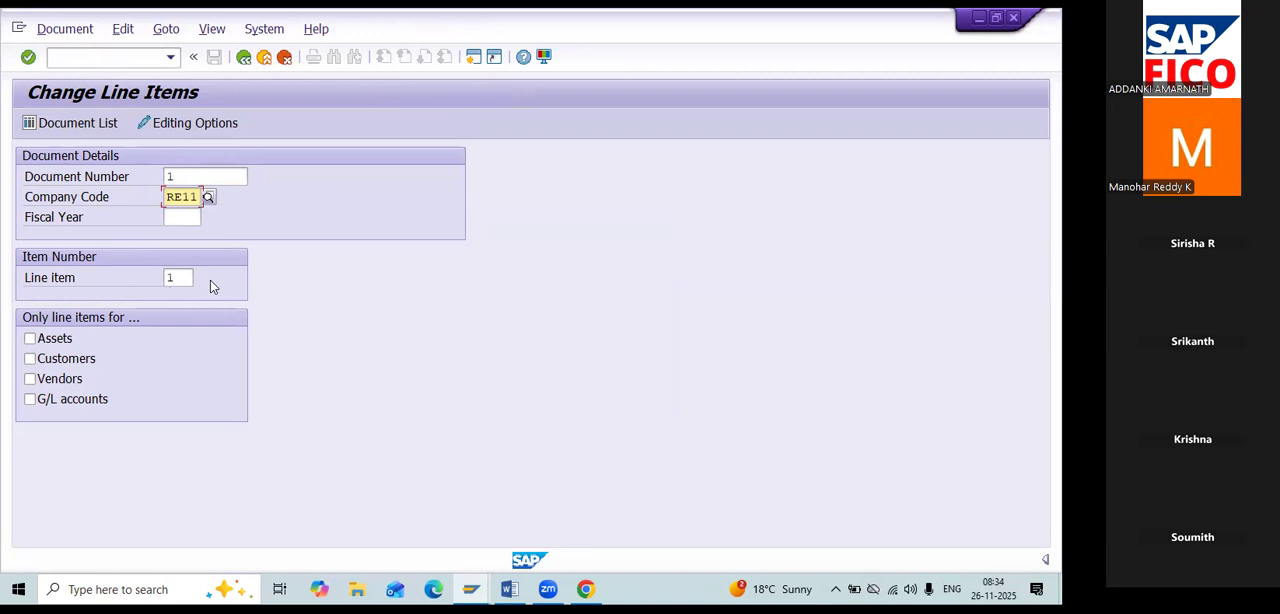
{"action": "key", "text": "Return"}
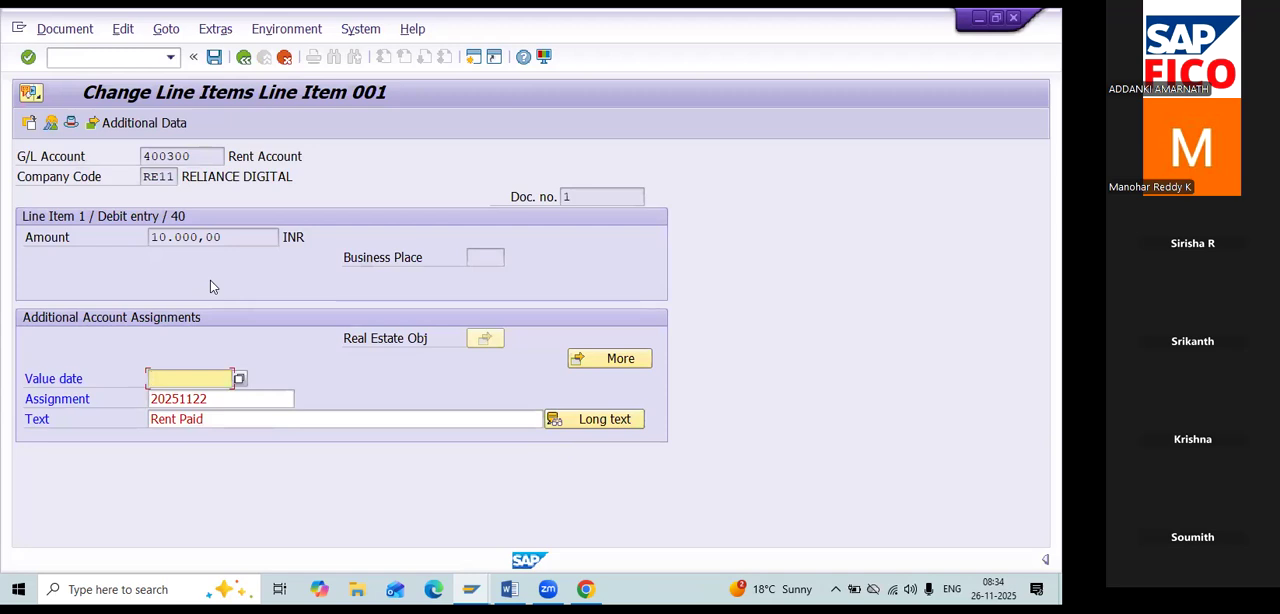
Set the Rent Account line item's value date to 26.11.2025, shorten its text to "Rent" and save.
{"action": "left_click", "coordinate": [241, 379]}
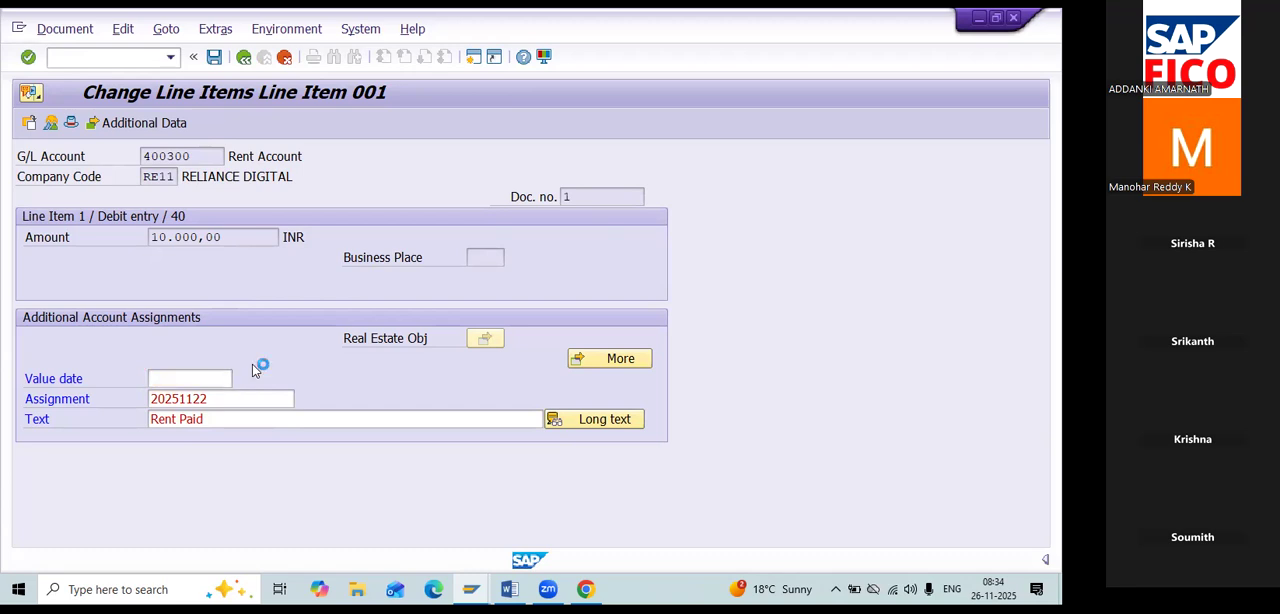
{"action": "double_click", "coordinate": [323, 393]}
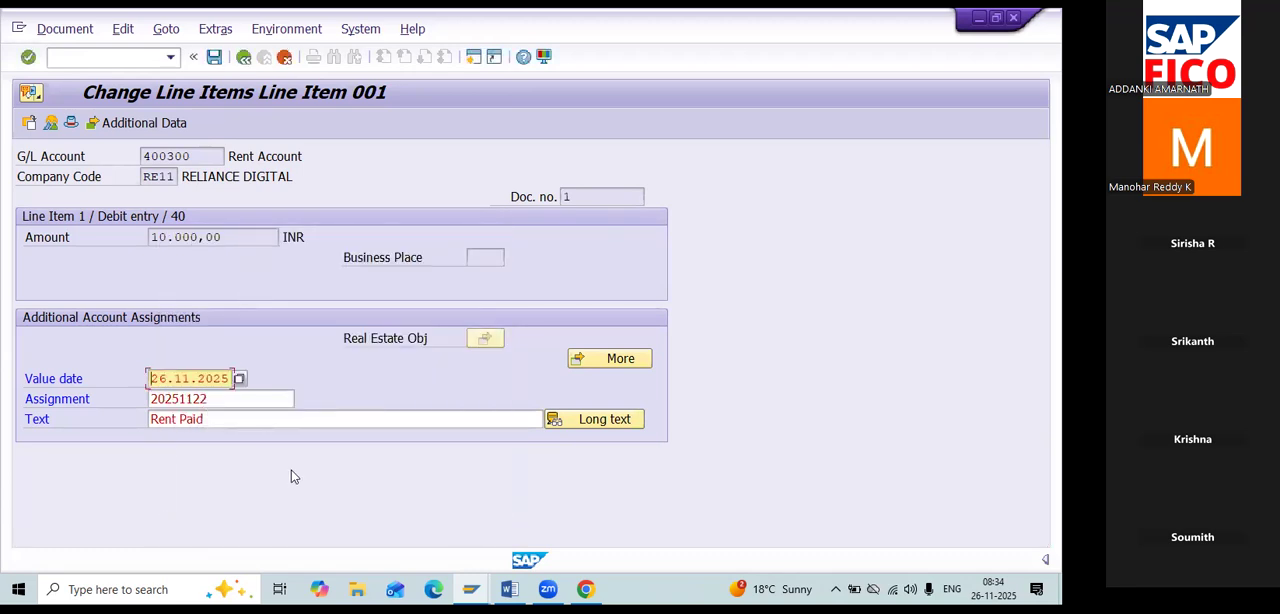
{"action": "key", "text": "Tab"}
{"action": "key", "text": "Tab"}
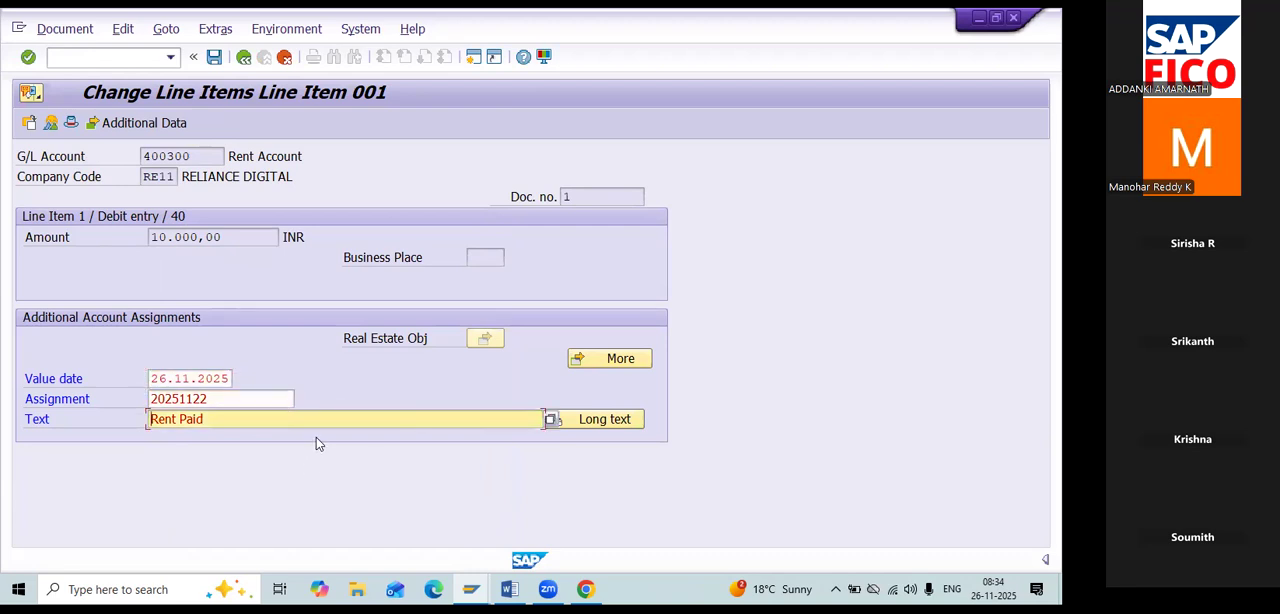
{"action": "key", "text": "BackSpace"}
{"action": "key", "text": "BackSpace"}
{"action": "key", "text": "BackSpace"}
{"action": "key", "text": "BackSpace"}
{"action": "key", "text": "BackSpace"}
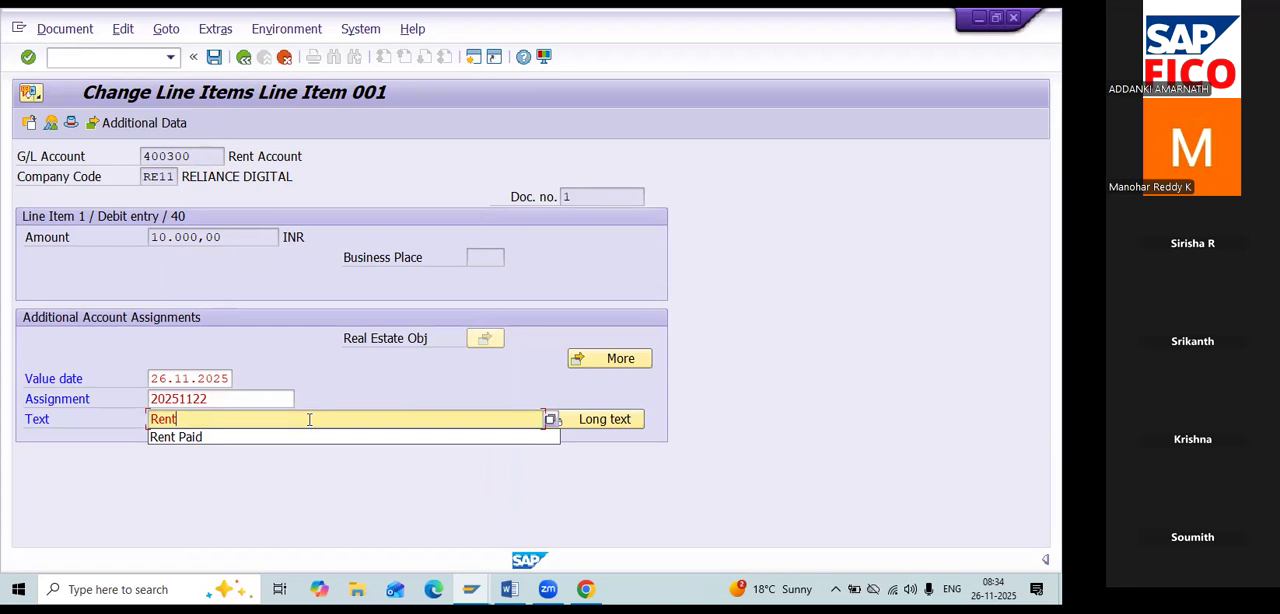
{"action": "left_click", "coordinate": [214, 56]}
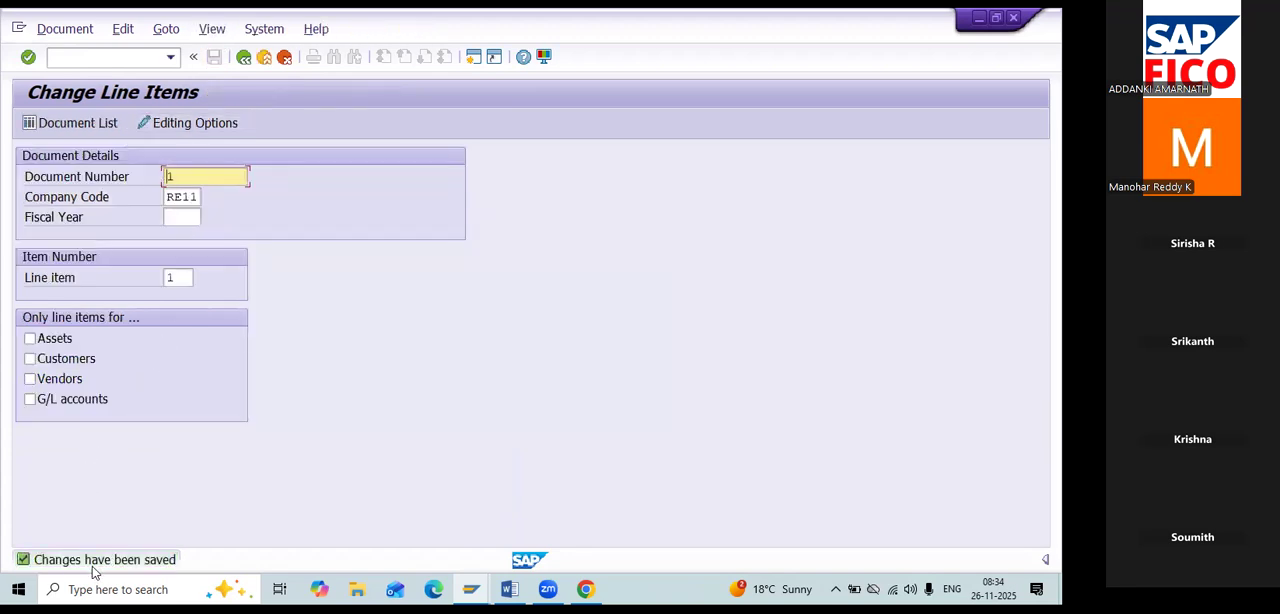
Open line item 2 of document 1 for changing.
{"action": "left_click", "coordinate": [187, 279]}
{"action": "key", "text": "BackSpace"}
{"action": "type", "text": "2"}
{"action": "key", "text": "Return"}
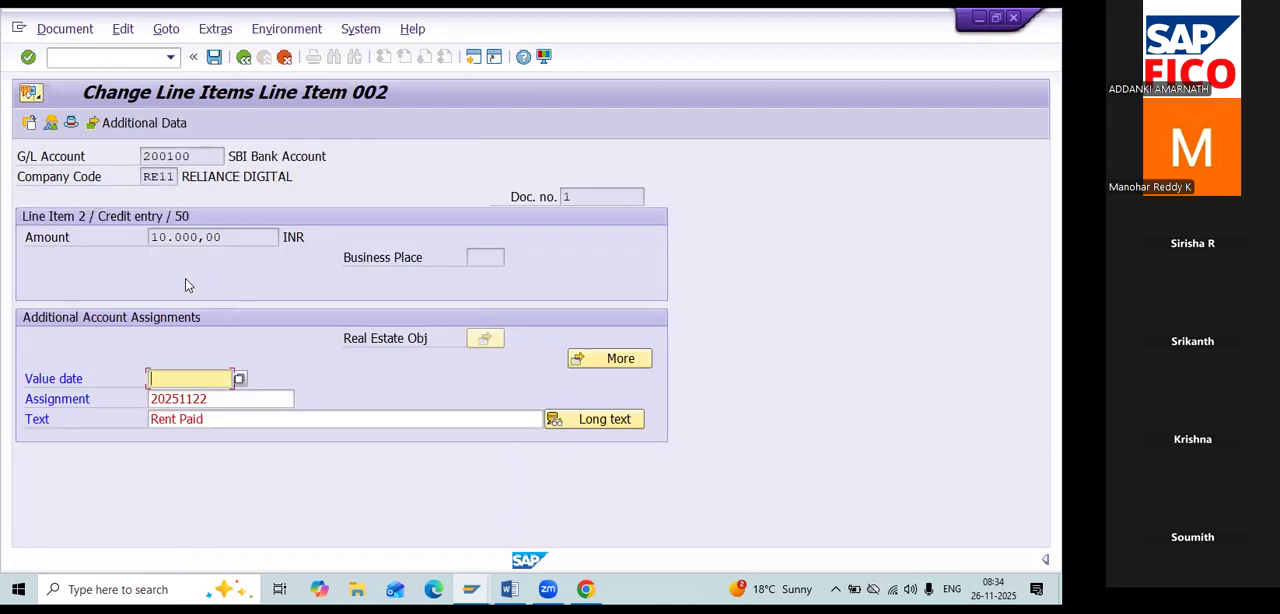
Set the SBI Bank Account line item's value date to 26.11.2025, shorten its text to "Rent" and save.
{"action": "left_click", "coordinate": [239, 379]}
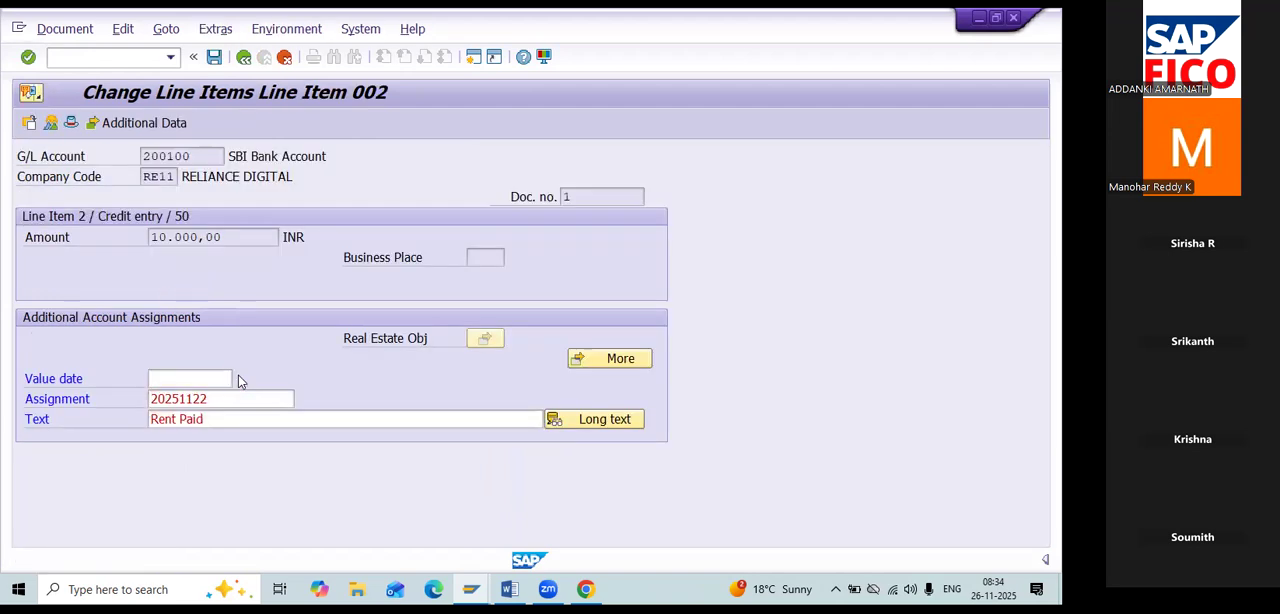
{"action": "double_click", "coordinate": [316, 388]}
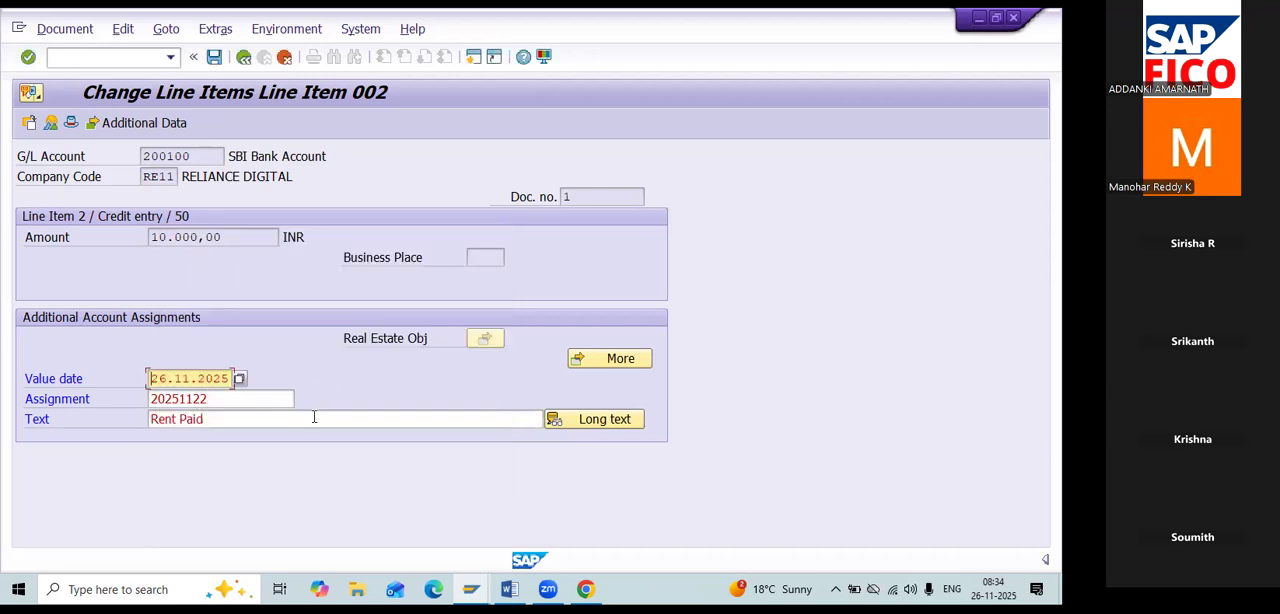
{"action": "left_click", "coordinate": [314, 417]}
{"action": "key", "text": "BackSpace"}
{"action": "key", "text": "BackSpace"}
{"action": "key", "text": "BackSpace"}
{"action": "key", "text": "BackSpace"}
{"action": "key", "text": "BackSpace"}
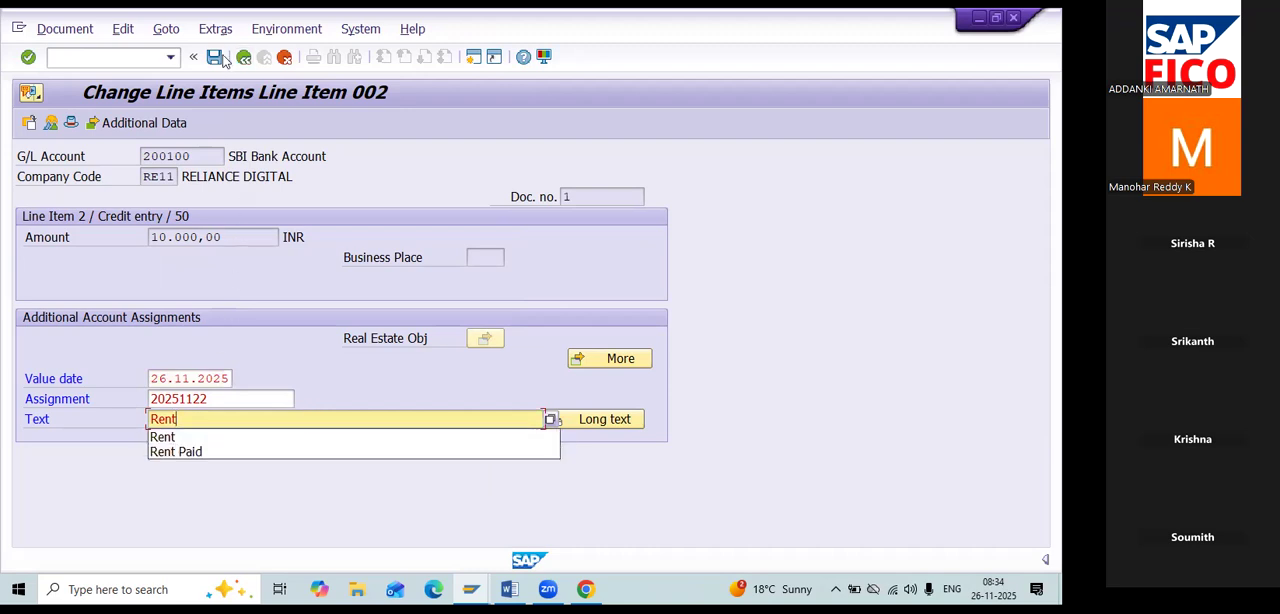
{"action": "left_click", "coordinate": [219, 59]}
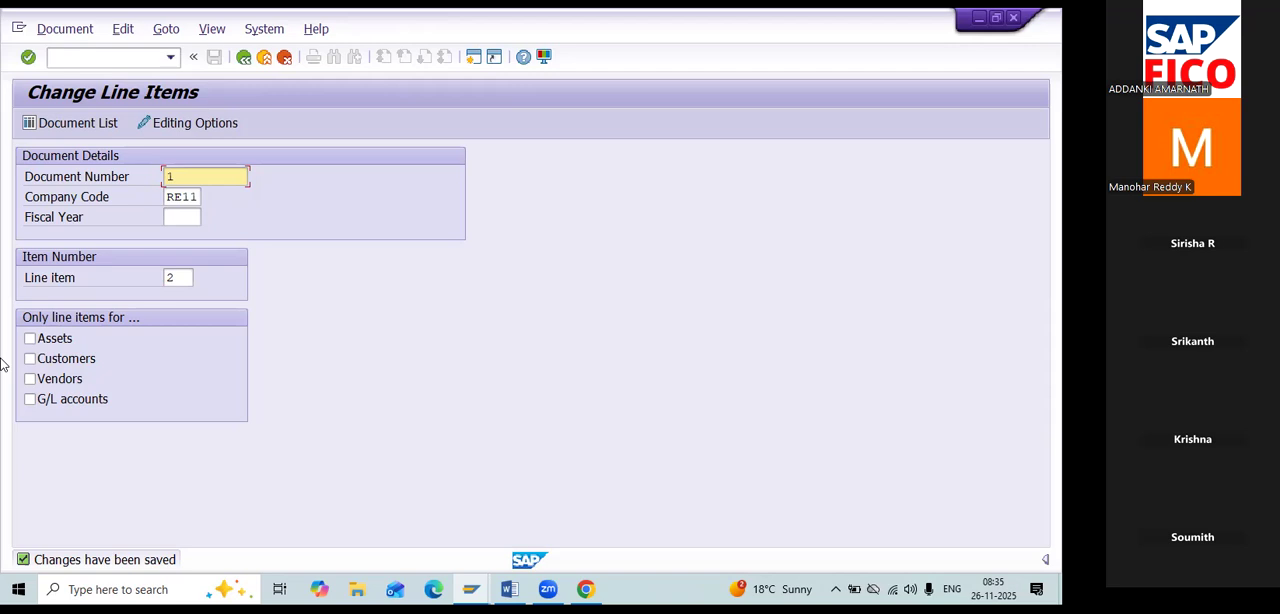
List all documents of company code RE11 without any further selection criteria.
{"action": "left_click", "coordinate": [78, 123]}
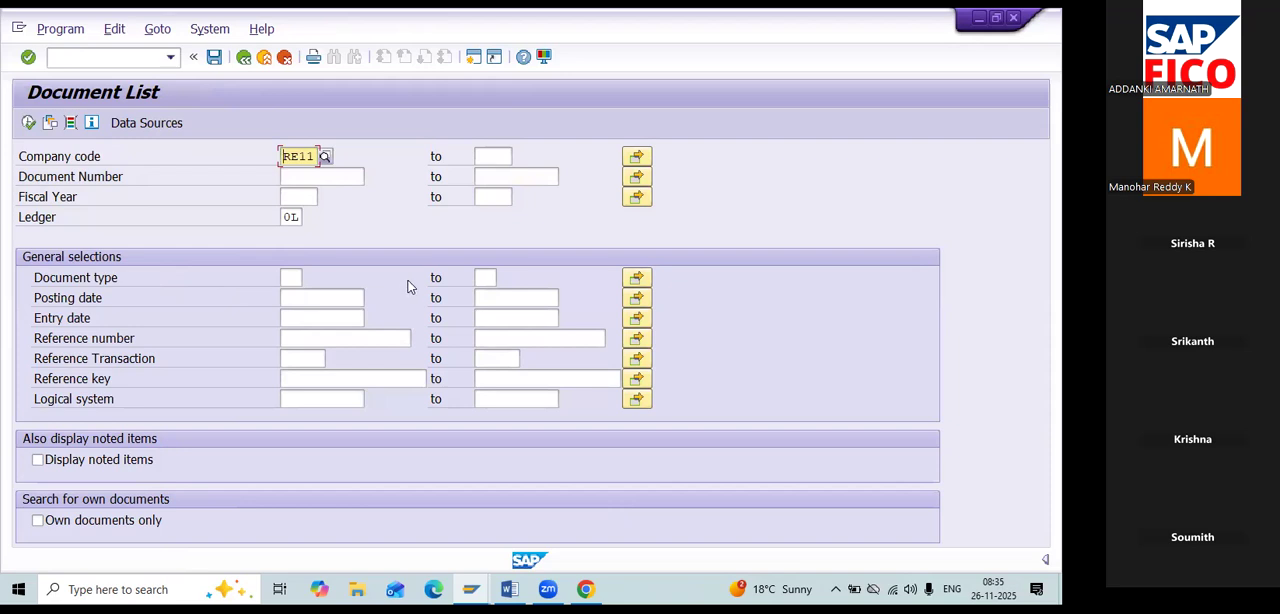
{"action": "left_click", "coordinate": [29, 123]}
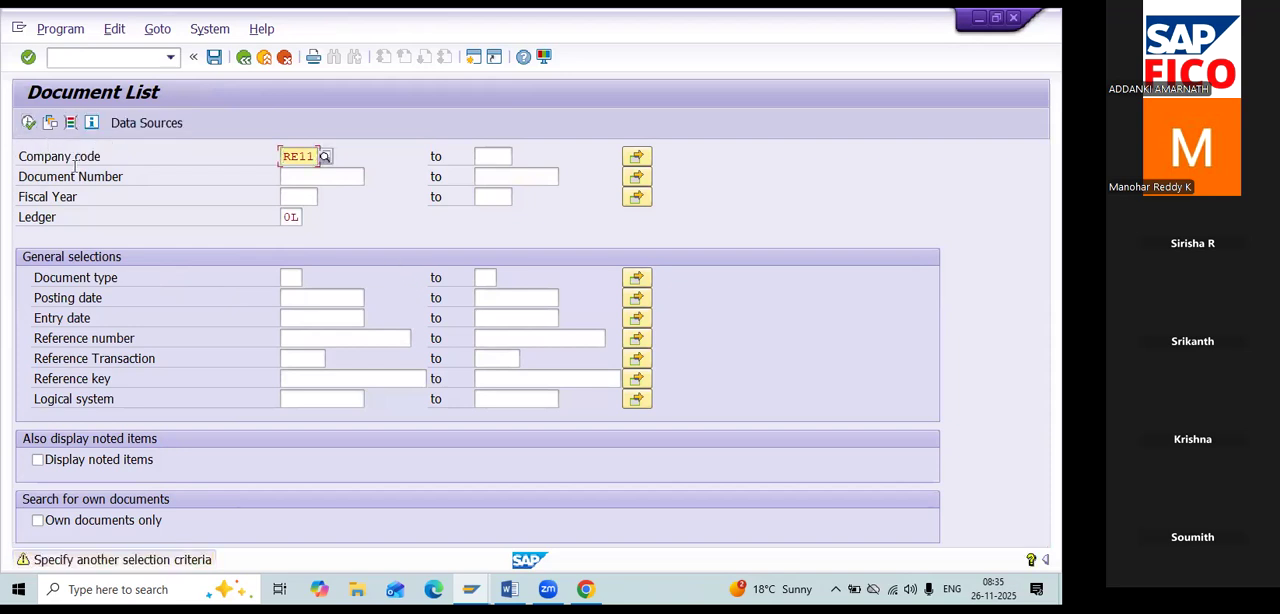
{"action": "key", "text": "Return"}
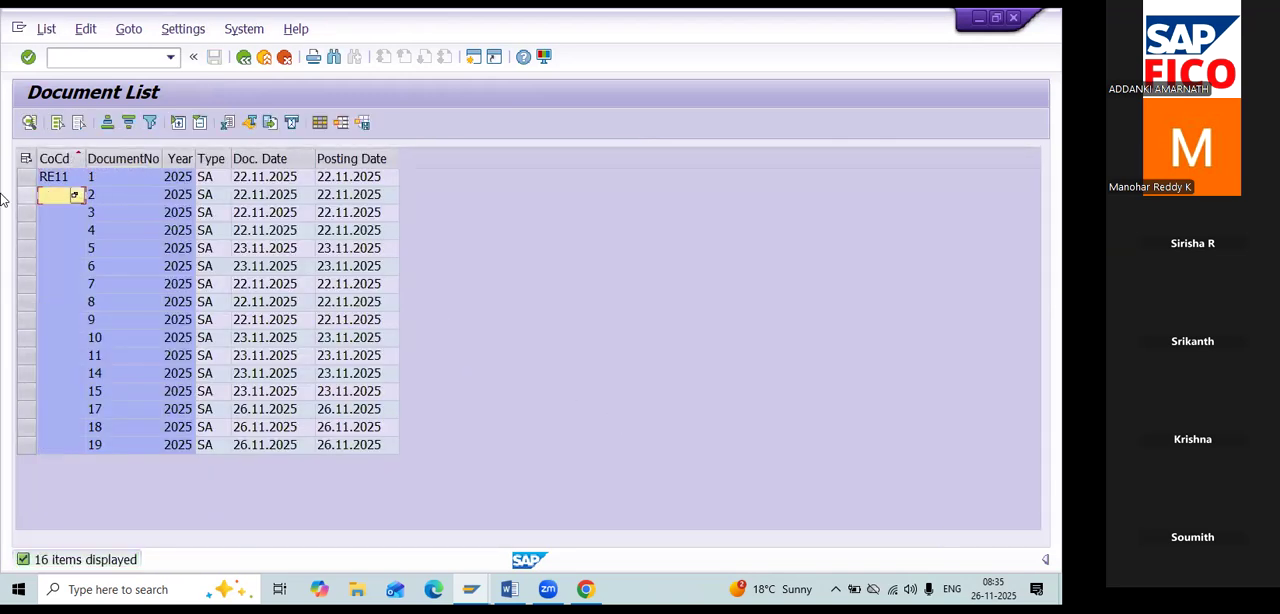
View line item 2 of document 2 from the document list and return to the Change Line Items initial screen.
{"action": "double_click", "coordinate": [108, 196]}
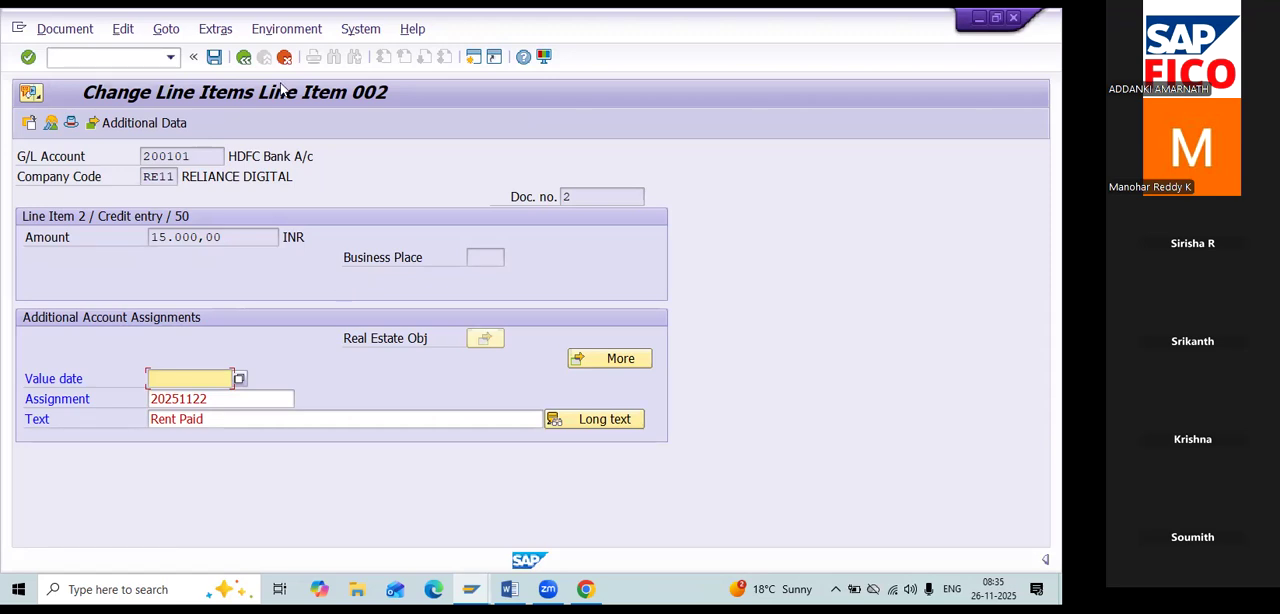
{"action": "left_click", "coordinate": [243, 57]}
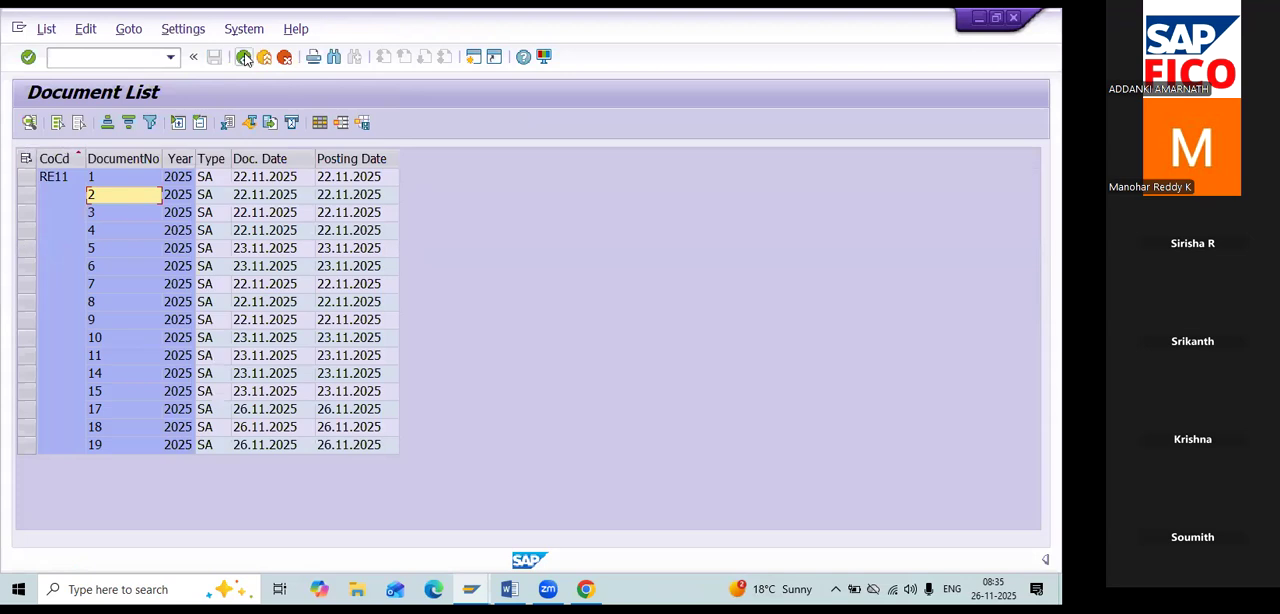
{"action": "left_click", "coordinate": [107, 178]}
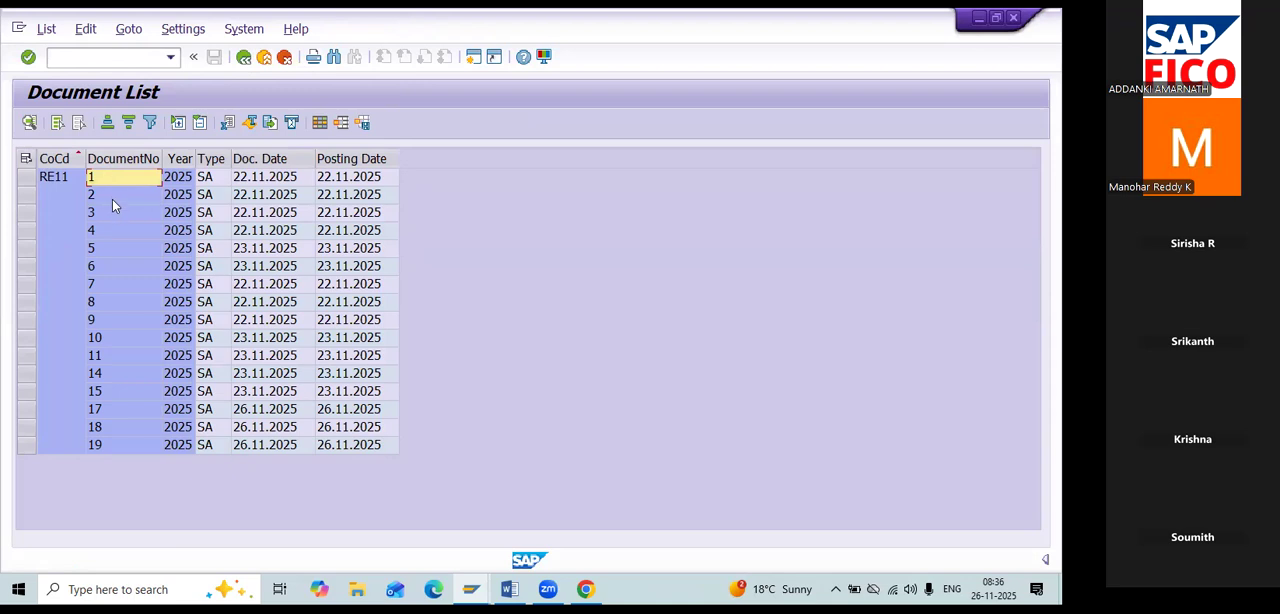
{"action": "double_click", "coordinate": [112, 197]}
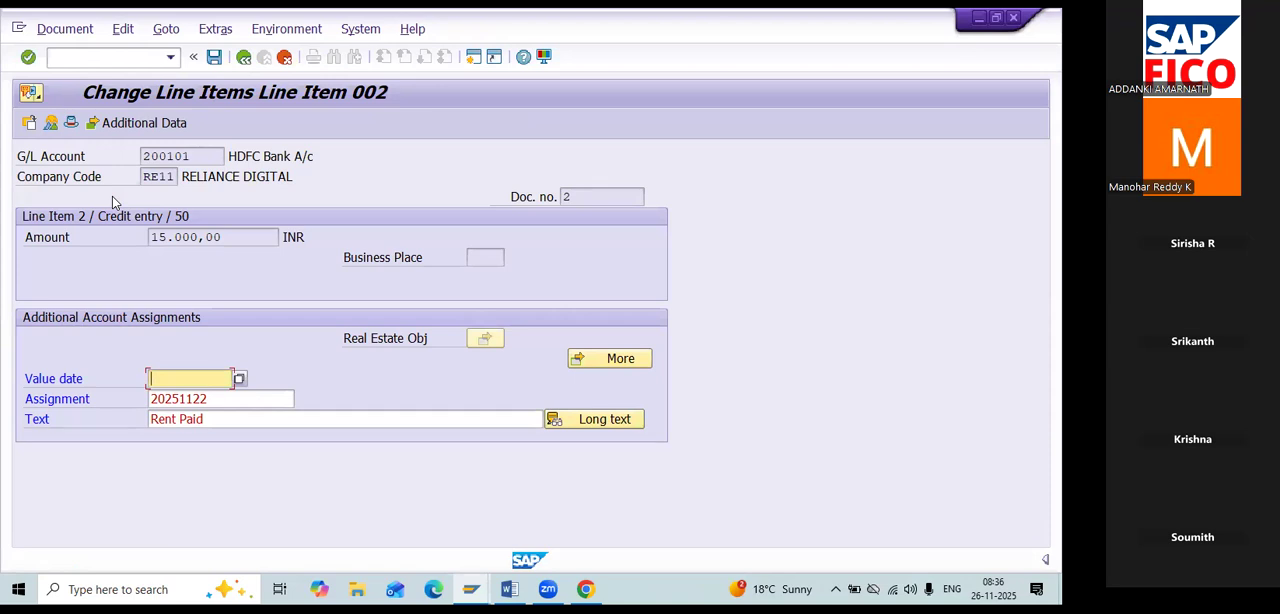
{"action": "left_click", "coordinate": [569, 198]}
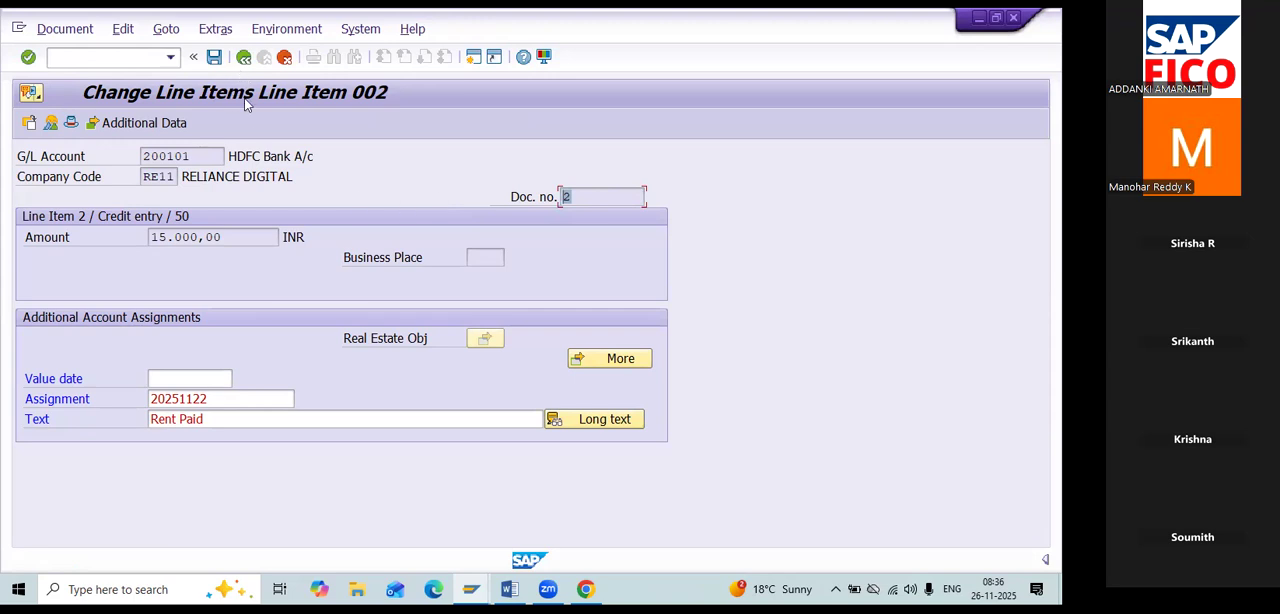
{"action": "left_click", "coordinate": [243, 57]}
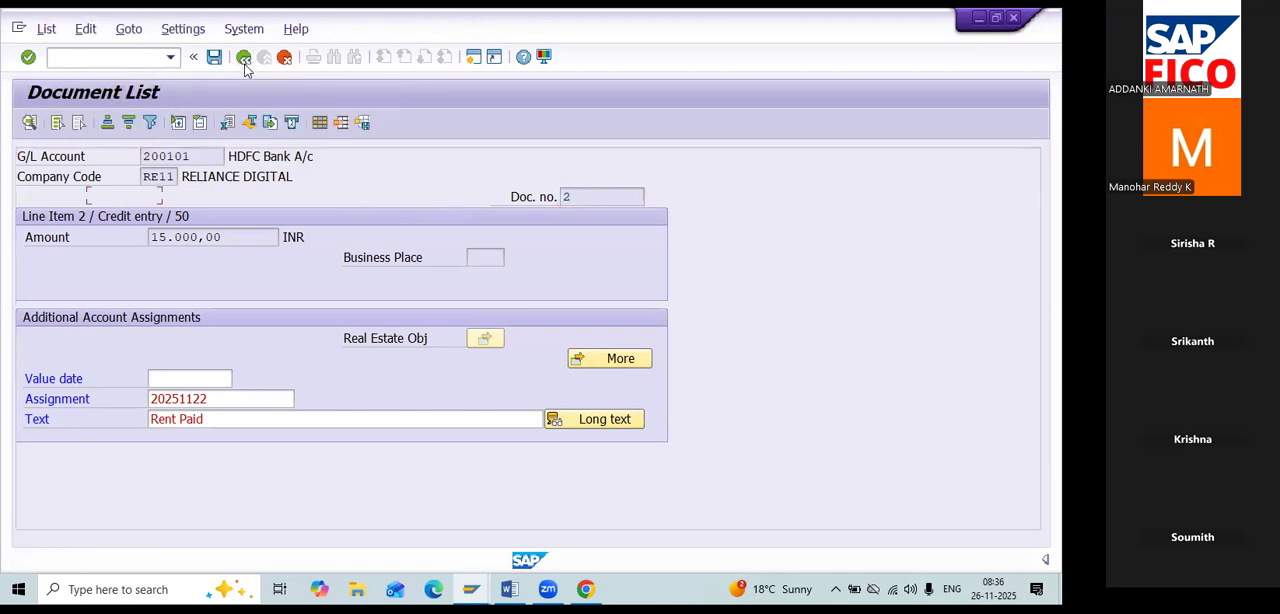
{"action": "left_click", "coordinate": [244, 60]}
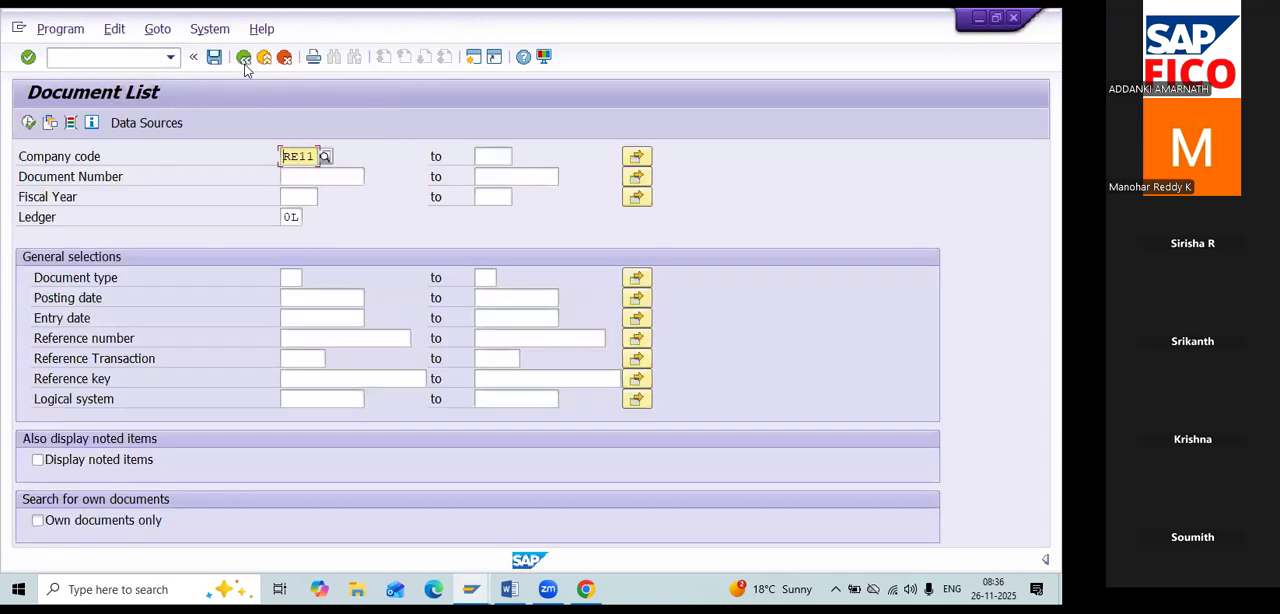
{"action": "left_click", "coordinate": [244, 60]}
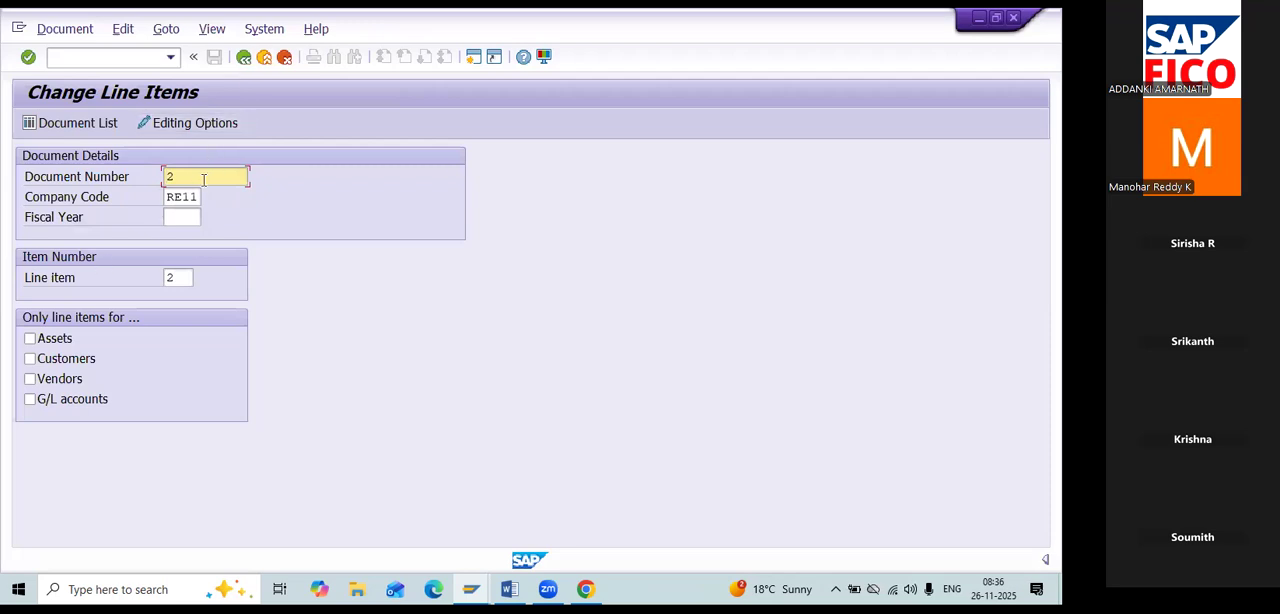
Switch to the Word notes and highlight the Change Line Items – FB09 and Display Changes – FB04 entries in turn.
{"action": "left_click_drag", "start_coordinate": [176, 178], "coordinate": [148, 188]}
{"action": "key", "text": "alt+Tab"}
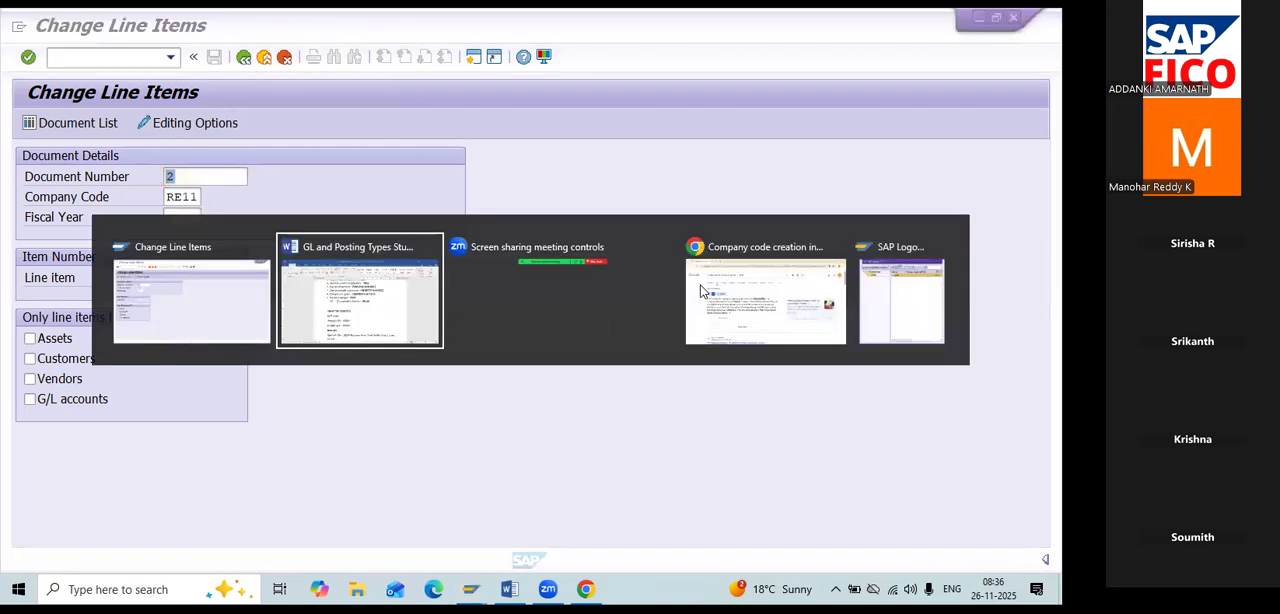
{"action": "left_click_drag", "start_coordinate": [645, 241], "coordinate": [322, 242]}
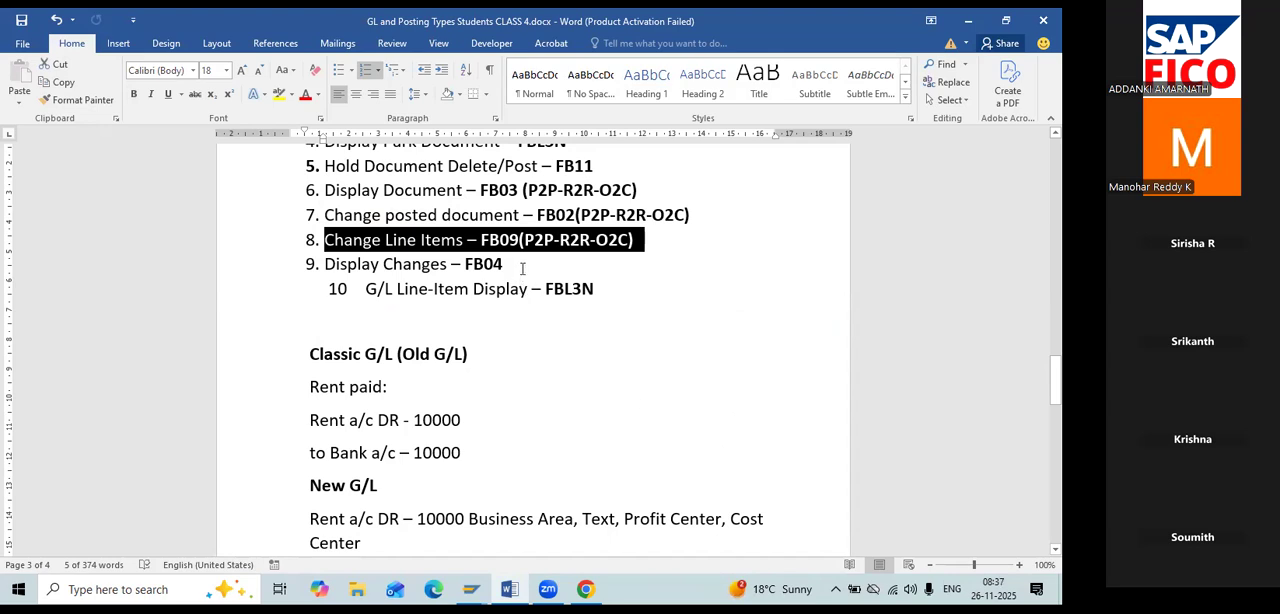
{"action": "left_click_drag", "start_coordinate": [522, 268], "coordinate": [346, 270]}
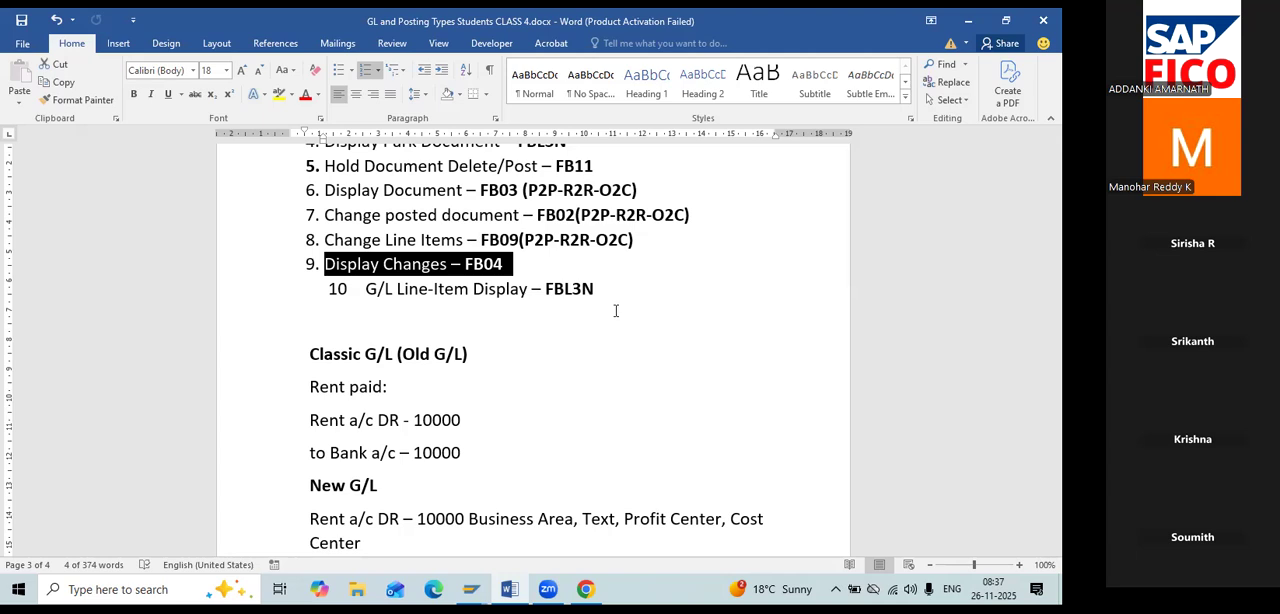
Switch to SAP and start the Display Changes transaction FB04.
{"action": "key", "text": "alt+Tab"}
{"action": "type", "text": "/NFB04"}
{"action": "key", "text": "Return"}
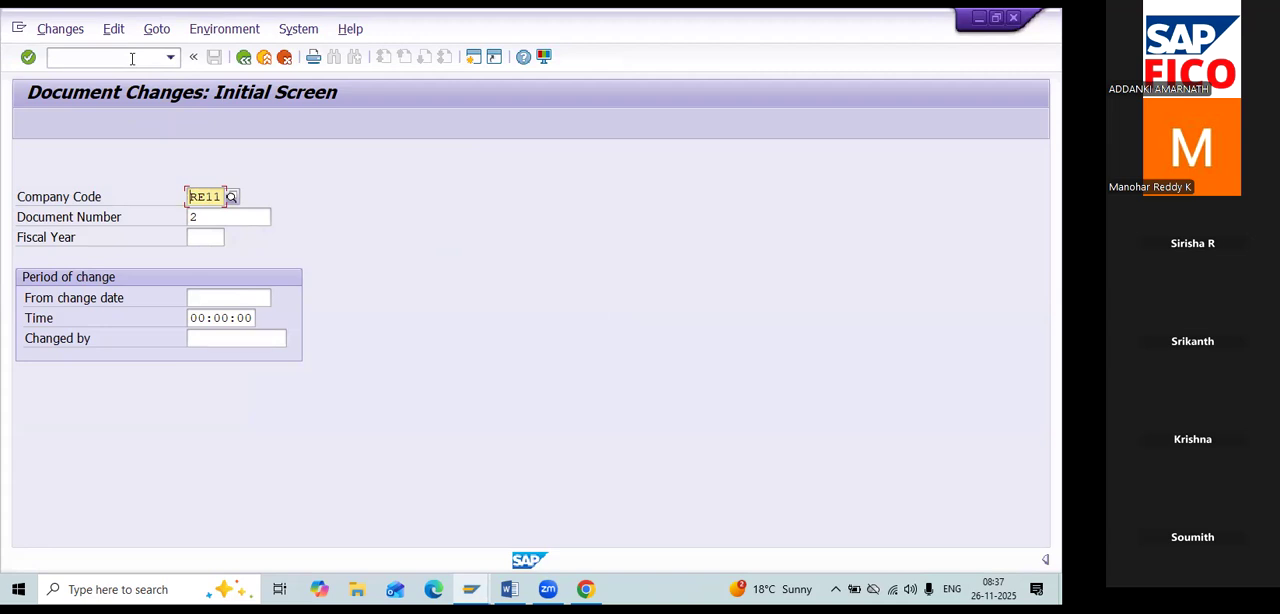
List the changed fields of document 1 in company code RE11 without restricting the period of change.
{"action": "left_click", "coordinate": [219, 218]}
{"action": "key", "text": "BackSpace"}
{"action": "type", "text": "1"}
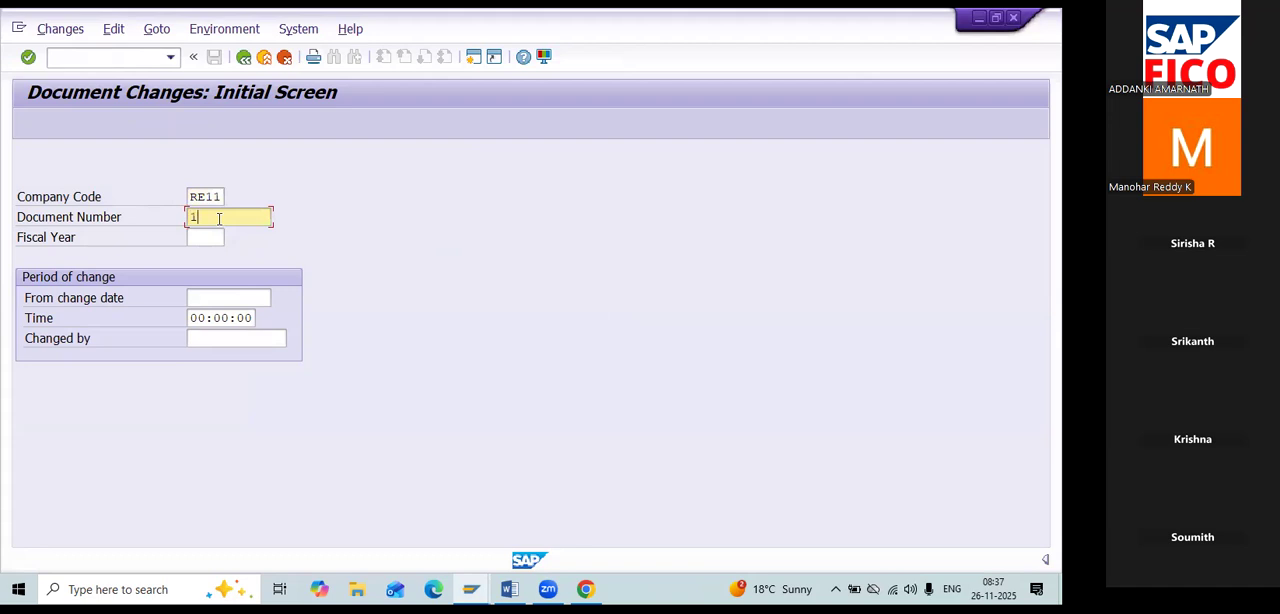
{"action": "left_click", "coordinate": [199, 297]}
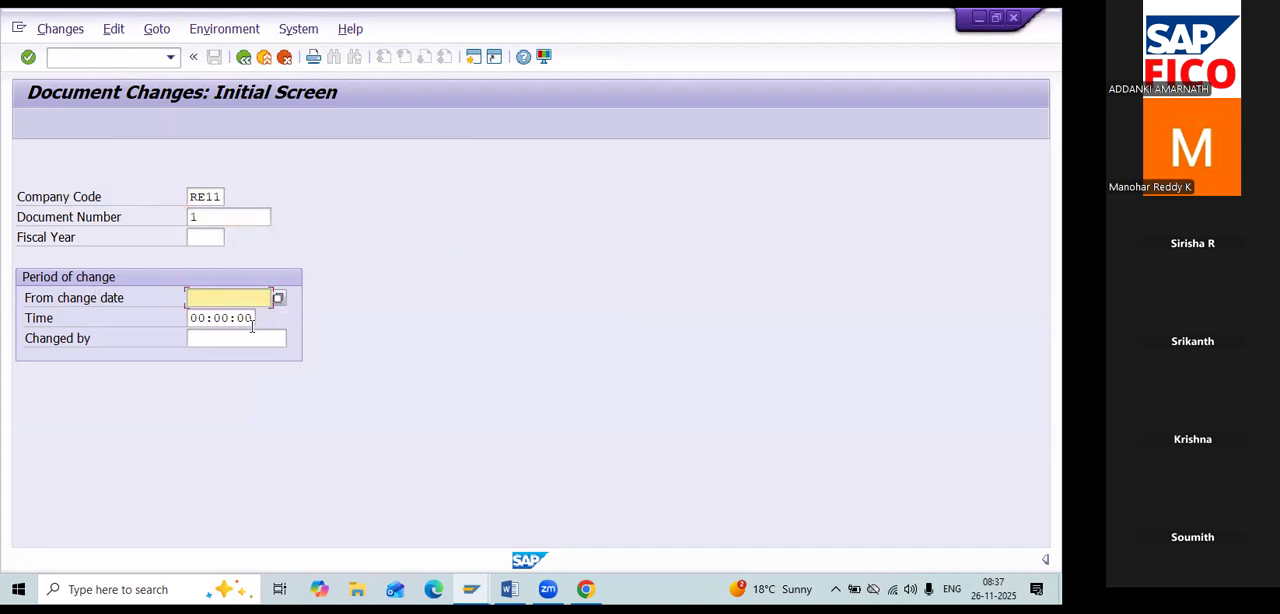
{"action": "left_click", "coordinate": [207, 222]}
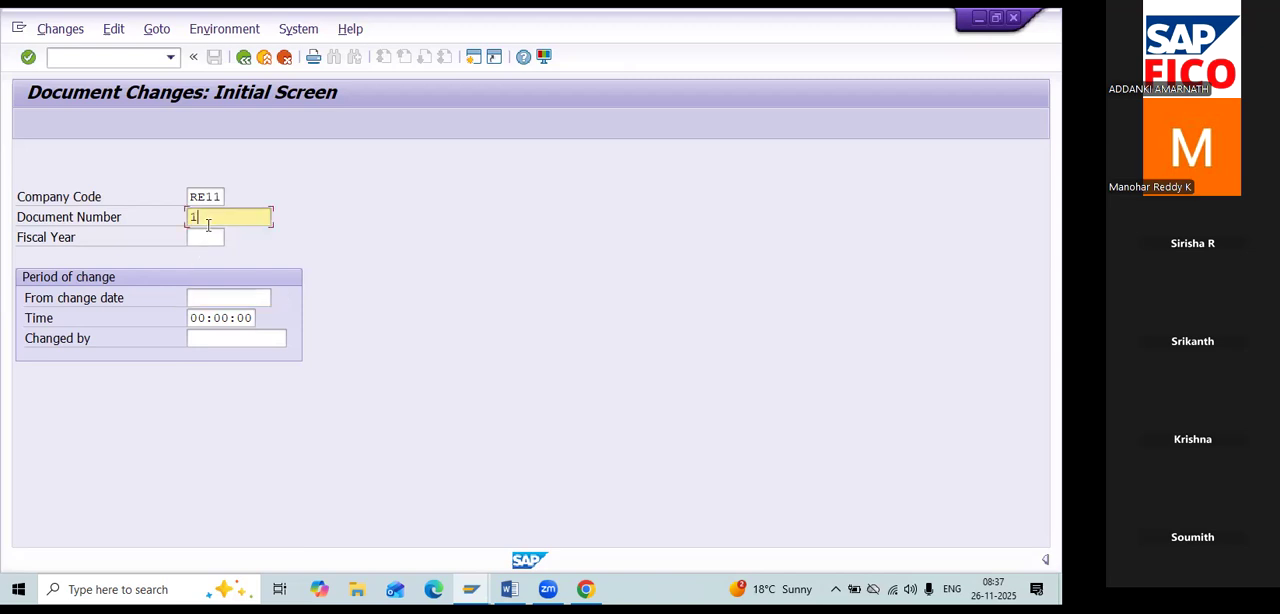
{"action": "key", "text": "Return"}
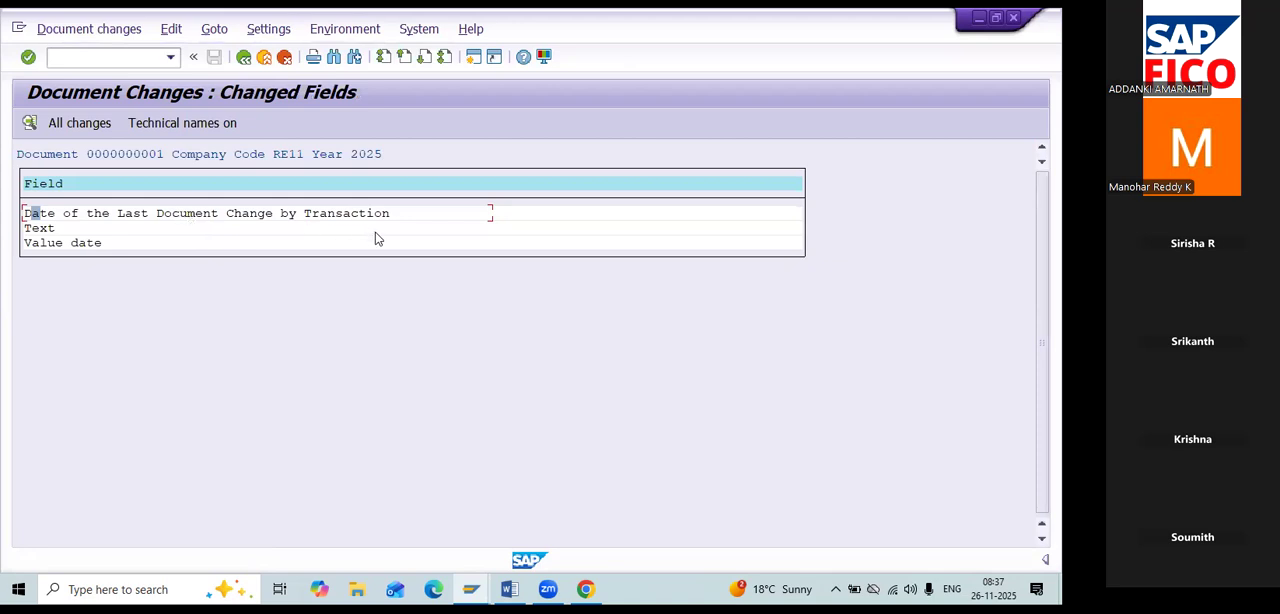
View the new and old values of the Text and Value date fields, and return to the Document Changes initial screen.
{"action": "double_click", "coordinate": [58, 228]}
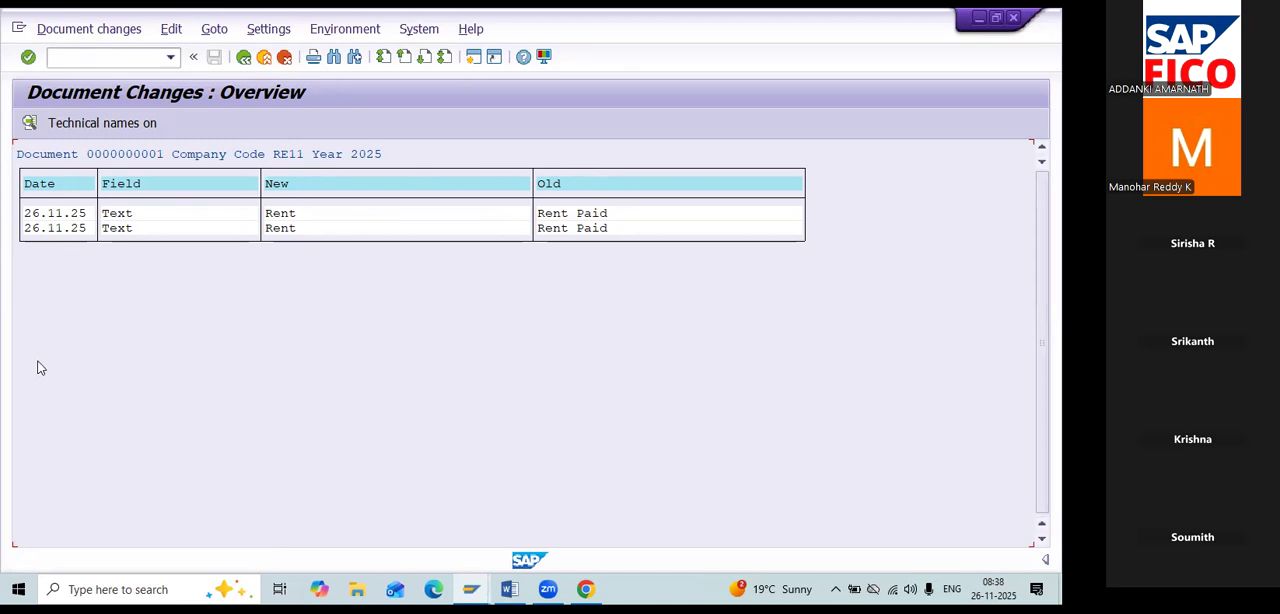
{"action": "left_click", "coordinate": [244, 58]}
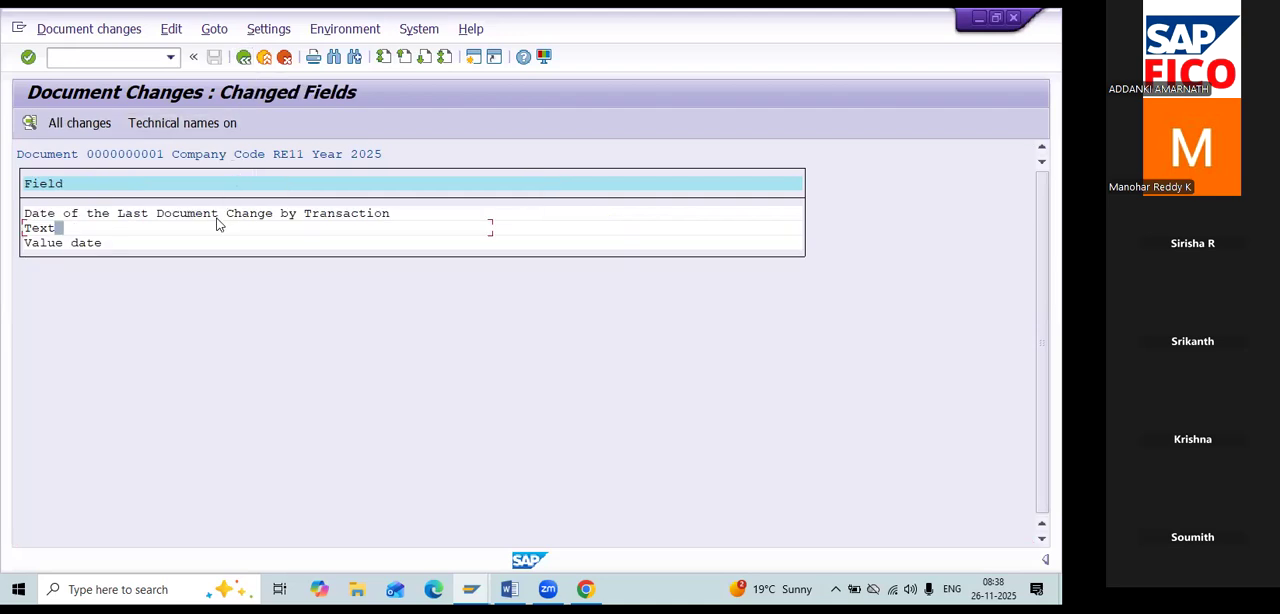
{"action": "double_click", "coordinate": [203, 243]}
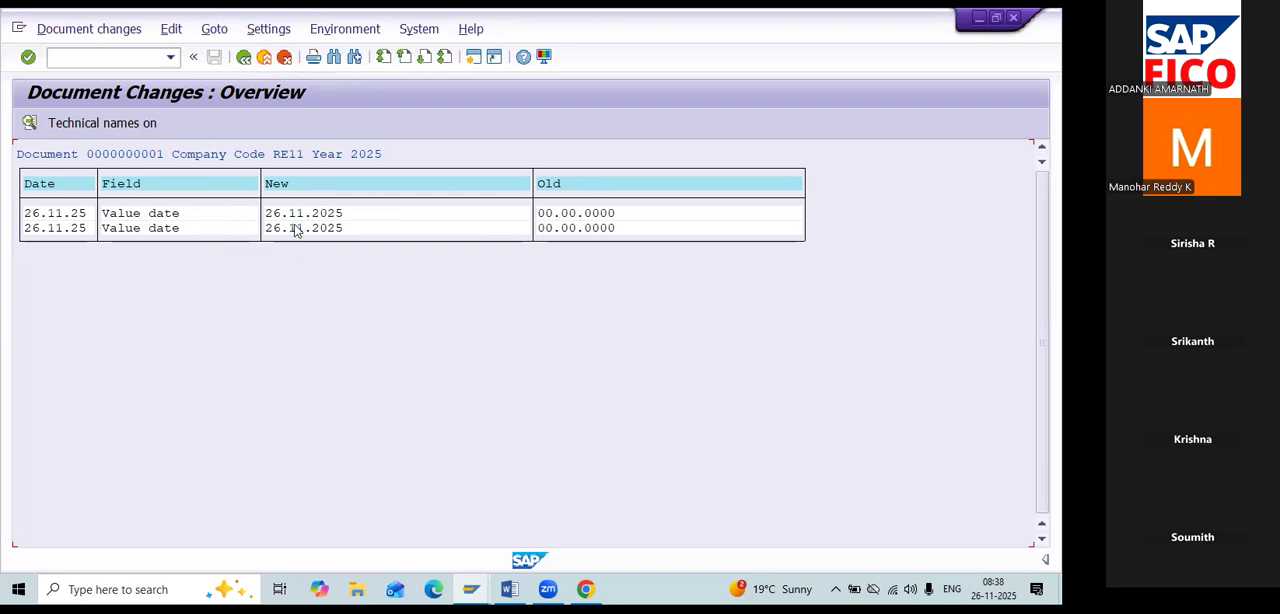
{"action": "left_click", "coordinate": [244, 58]}
{"action": "left_click", "coordinate": [244, 58]}
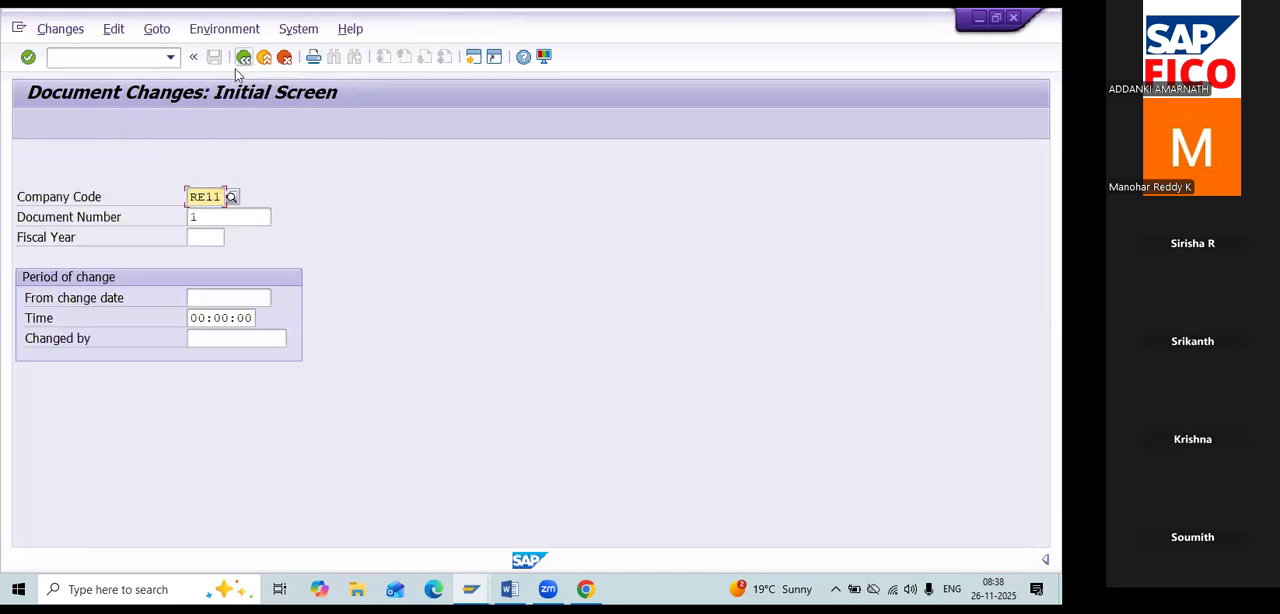
Query the changes made to document 2 in company code RE11.
{"action": "left_click", "coordinate": [228, 220]}
{"action": "key", "text": "BackSpace"}
{"action": "type", "text": "2"}
{"action": "key", "text": "Return"}
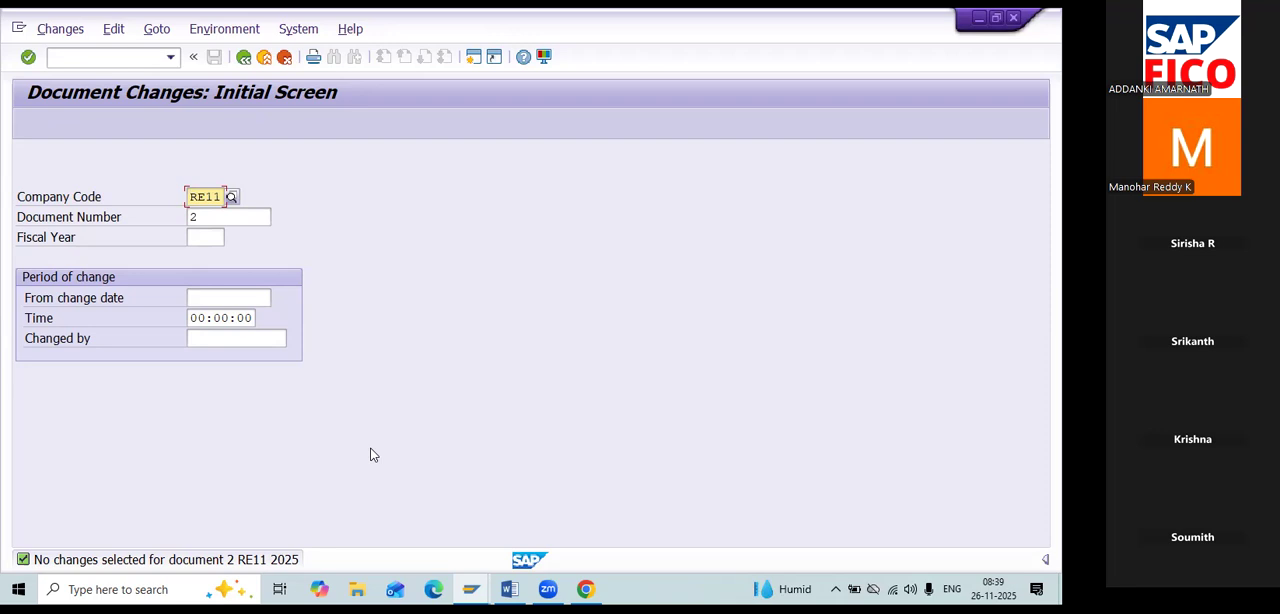
Switch to the Word notes, highlight the G/L Line-Item Display – FBL3N entry and switch back to SAP.
{"action": "key", "text": "alt+Tab"}
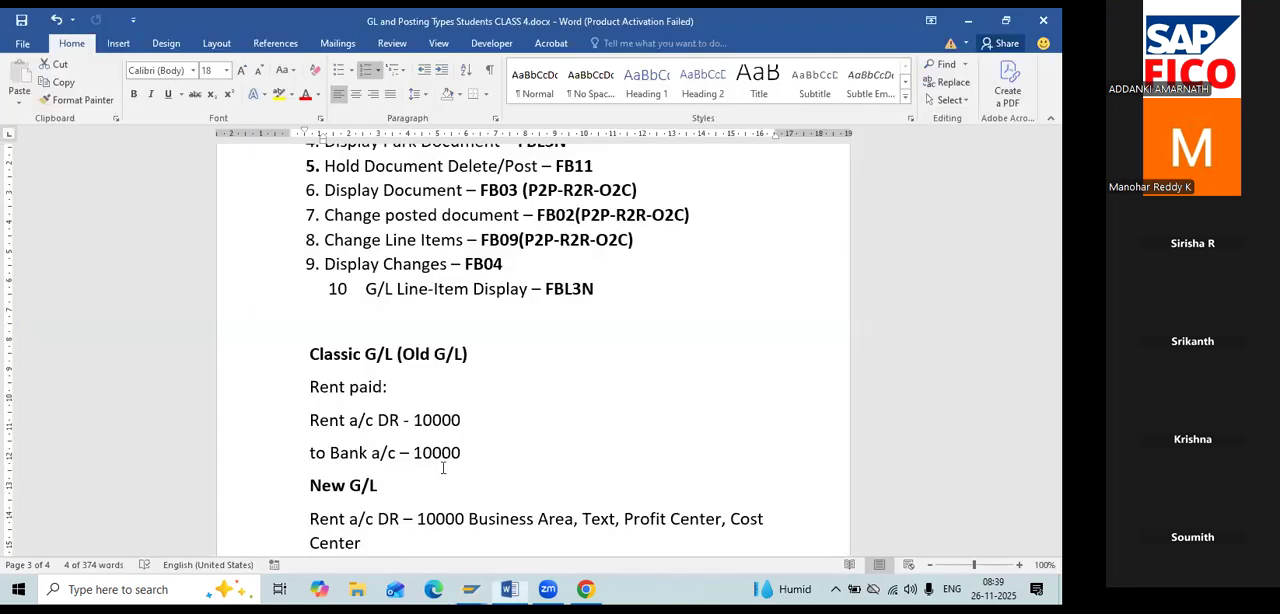
{"action": "left_click", "coordinate": [606, 289]}
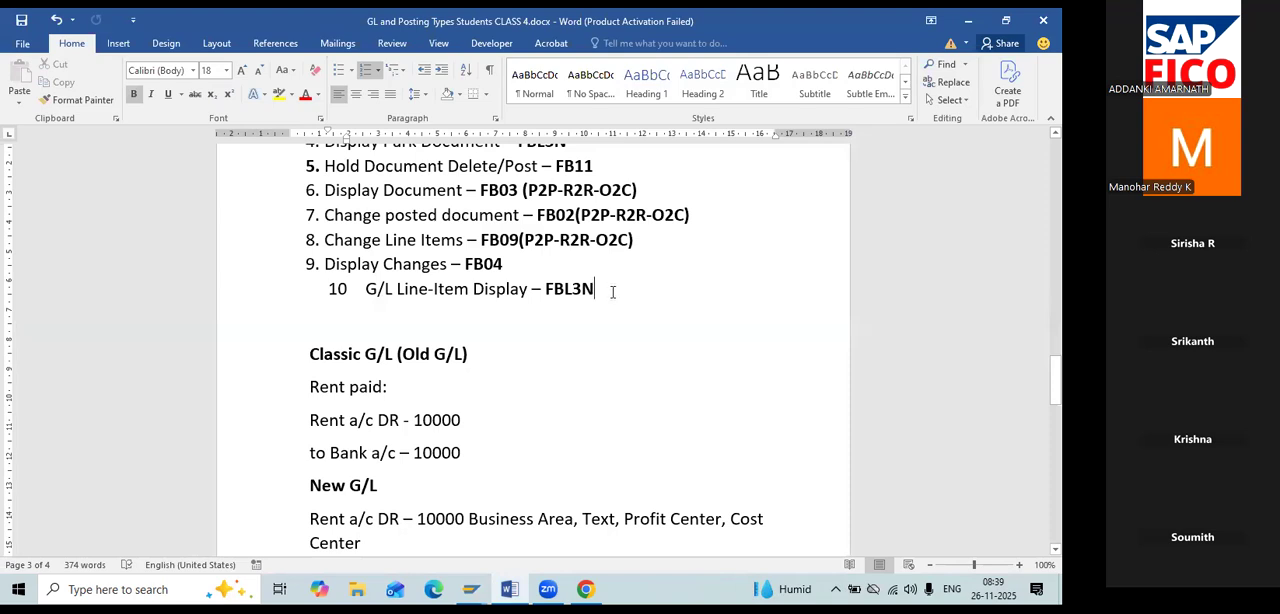
{"action": "scroll", "coordinate": [605, 316], "scroll_direction": "down", "scroll_amount": 1}
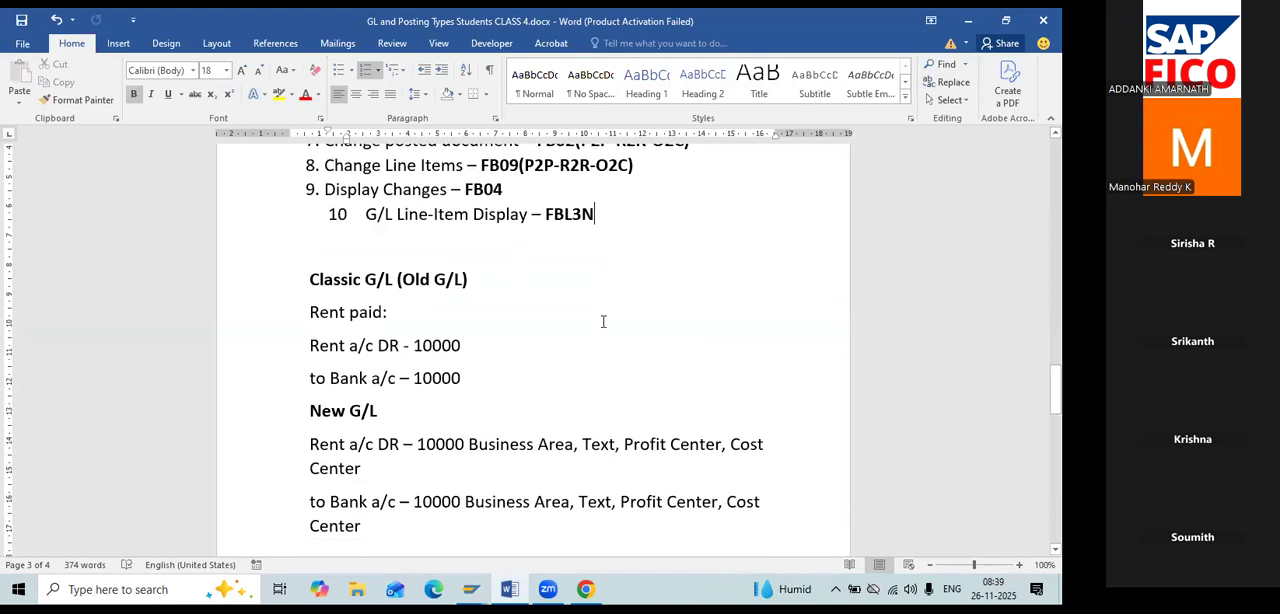
{"action": "left_click_drag", "start_coordinate": [604, 214], "coordinate": [358, 219]}
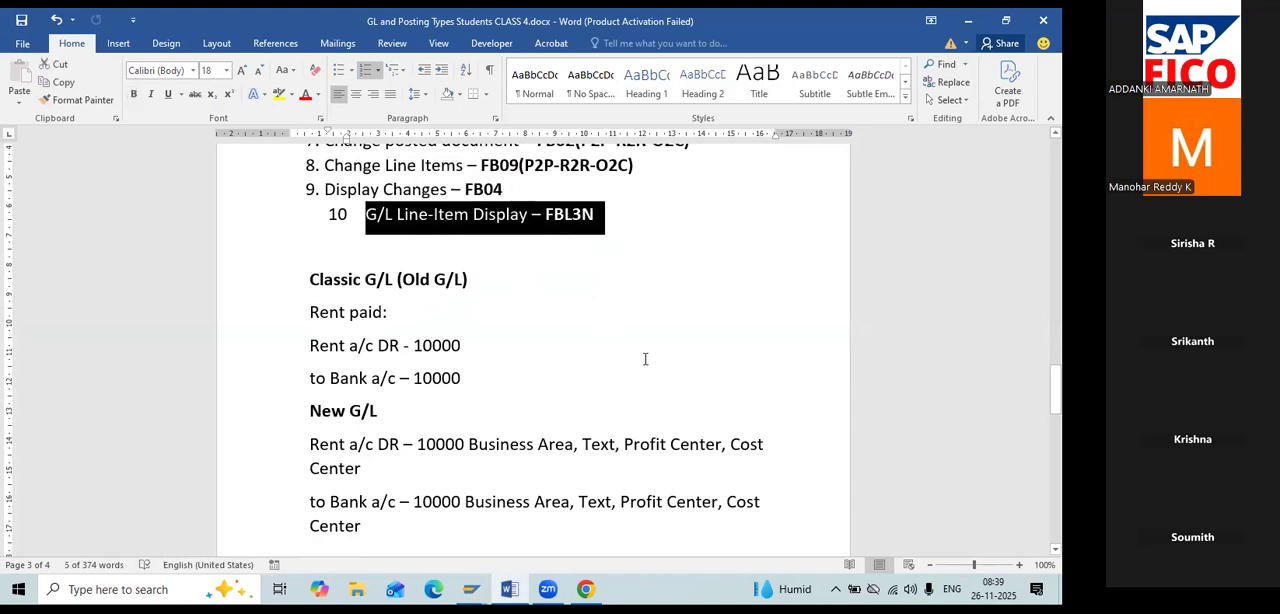
{"action": "key", "text": "alt+Tab"}
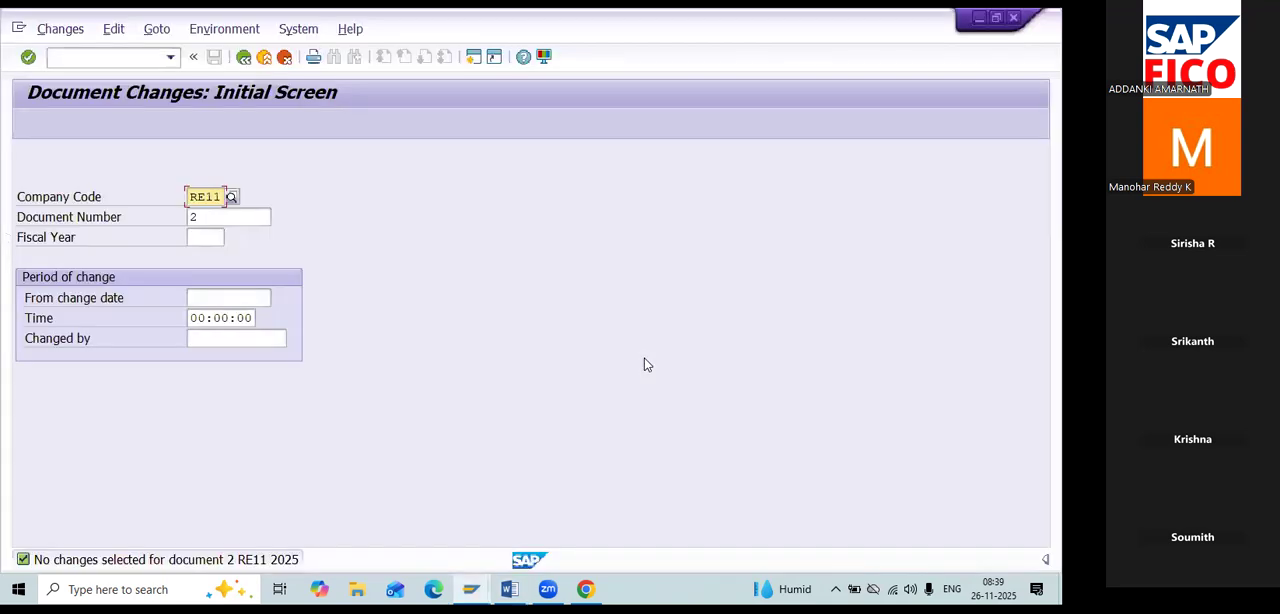
{"action": "type", "text": "/NFBL36N"}
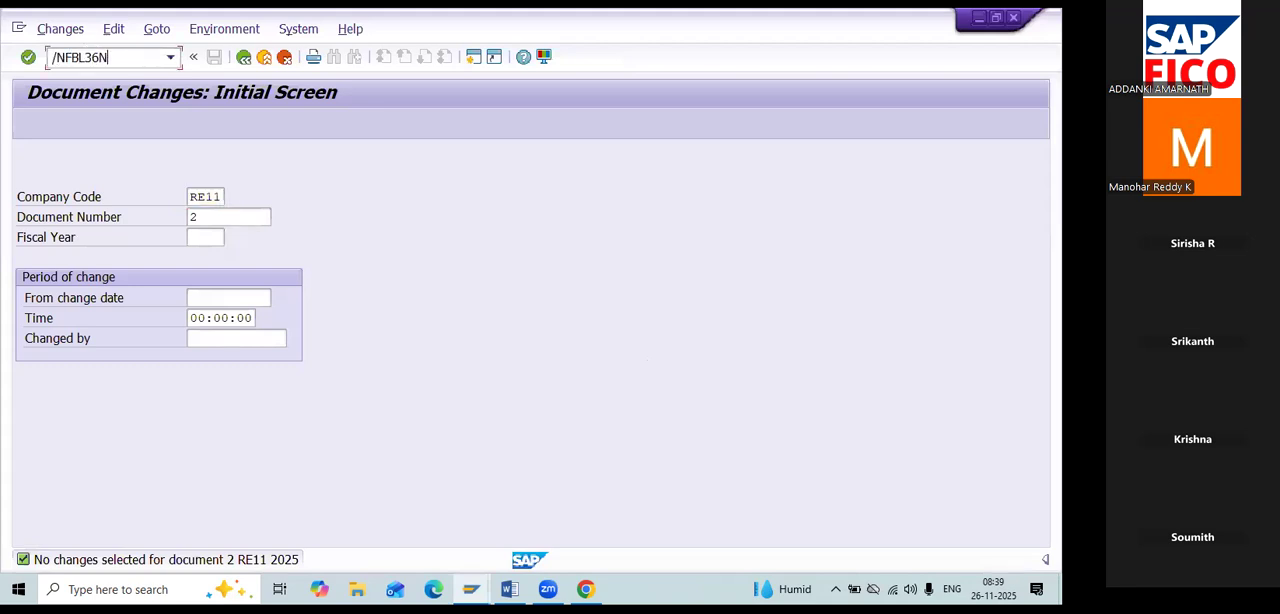
{"action": "key", "text": "Return"}
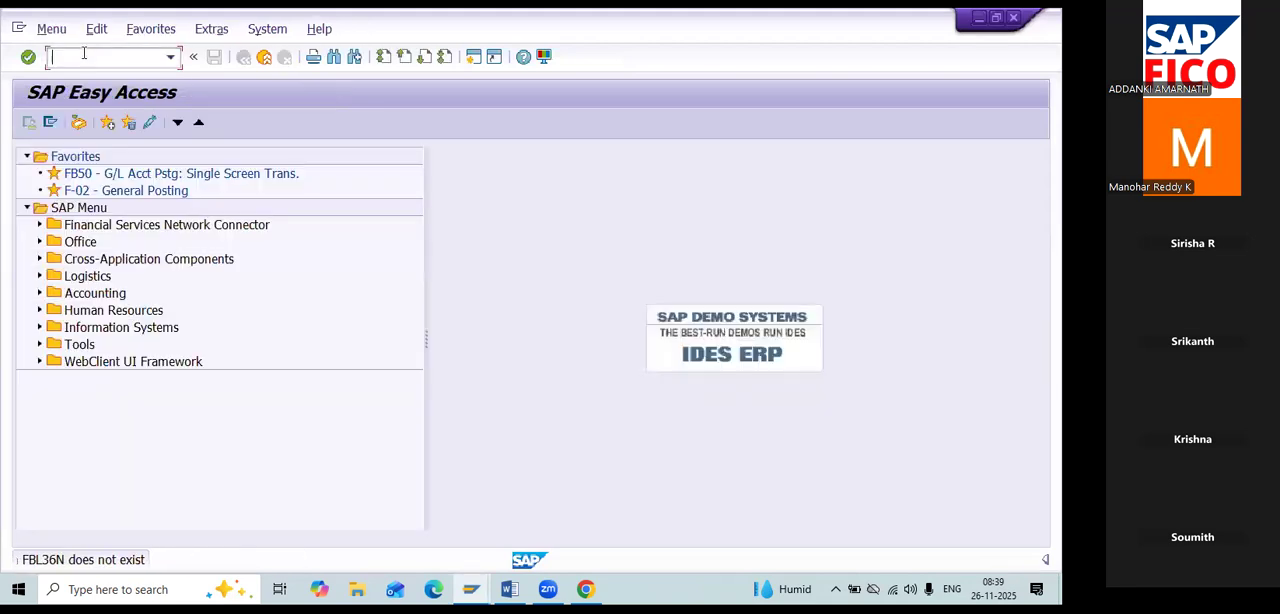
Start the G/L Account Line Item Display transaction FBL3N.
{"action": "type", "text": "/"}
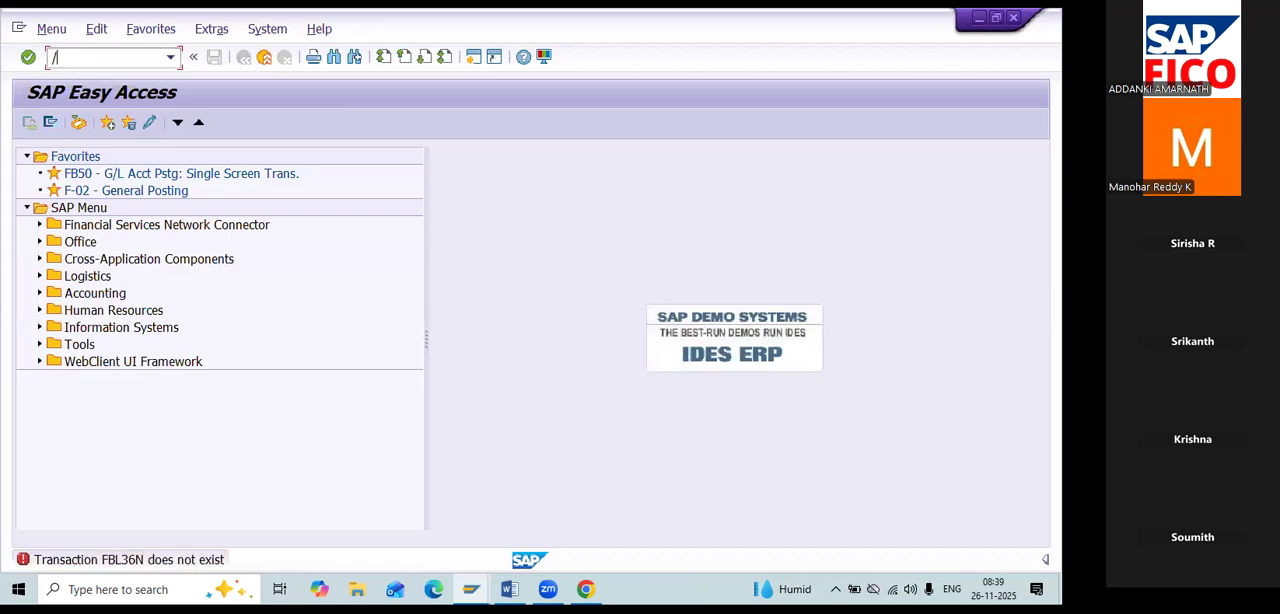
{"action": "type", "text": "NFBL3N"}
{"action": "key", "text": "Return"}
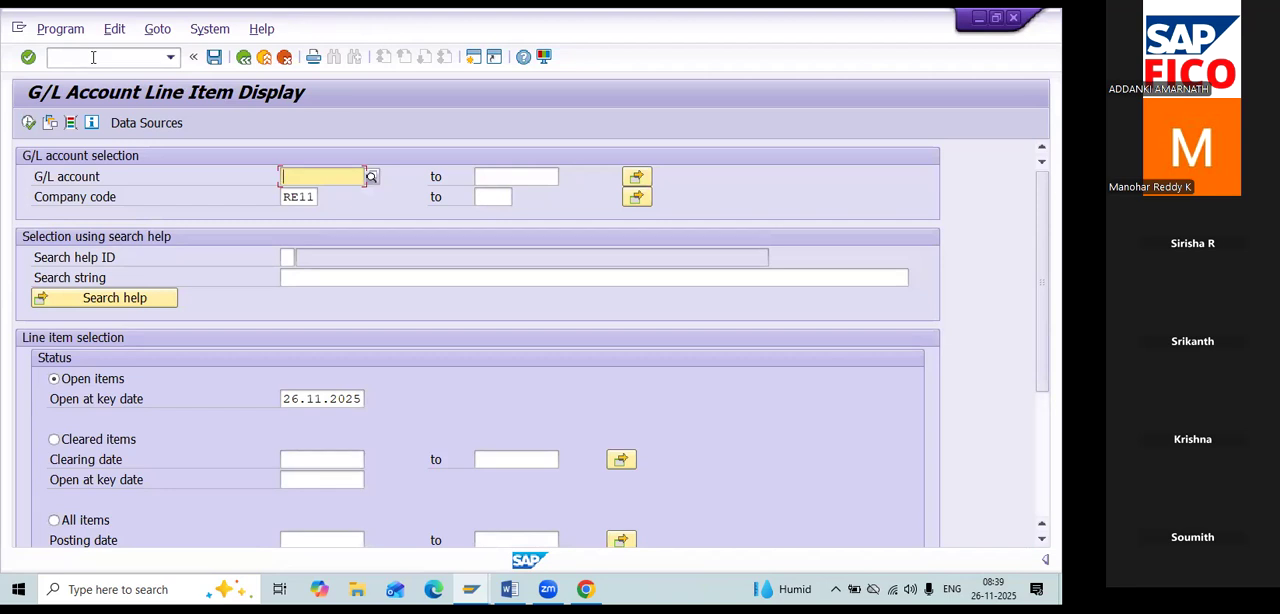
Search the G/L accounts without any restriction, look through the list and close it without choosing an account.
{"action": "left_click", "coordinate": [374, 177]}
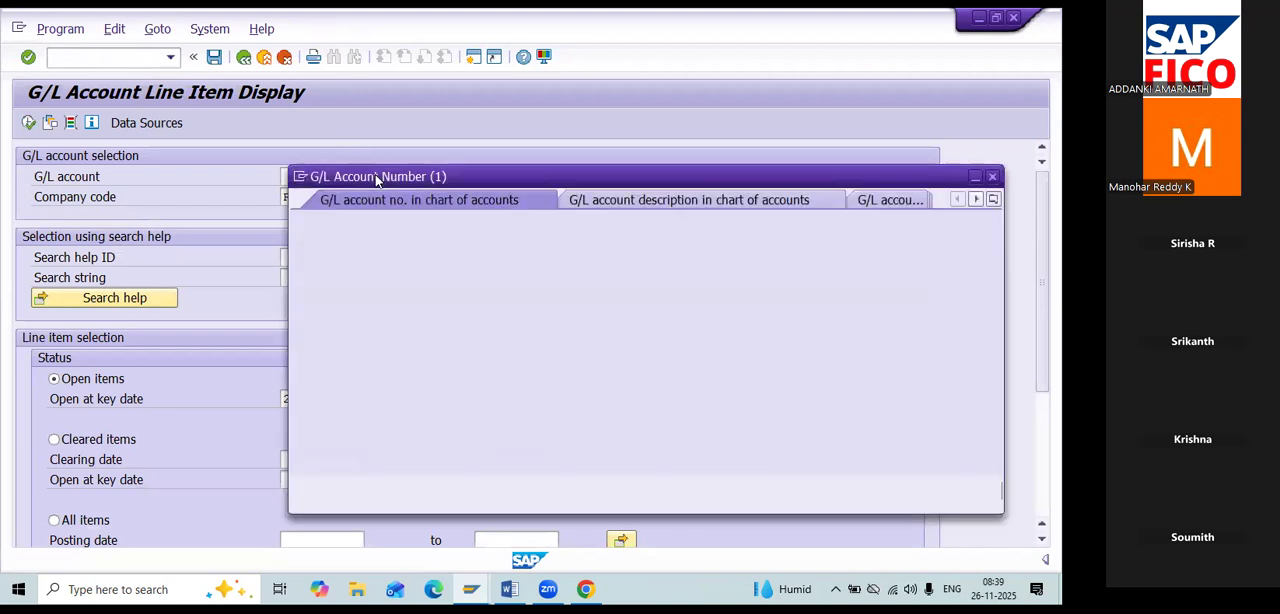
{"action": "left_click", "coordinate": [939, 490]}
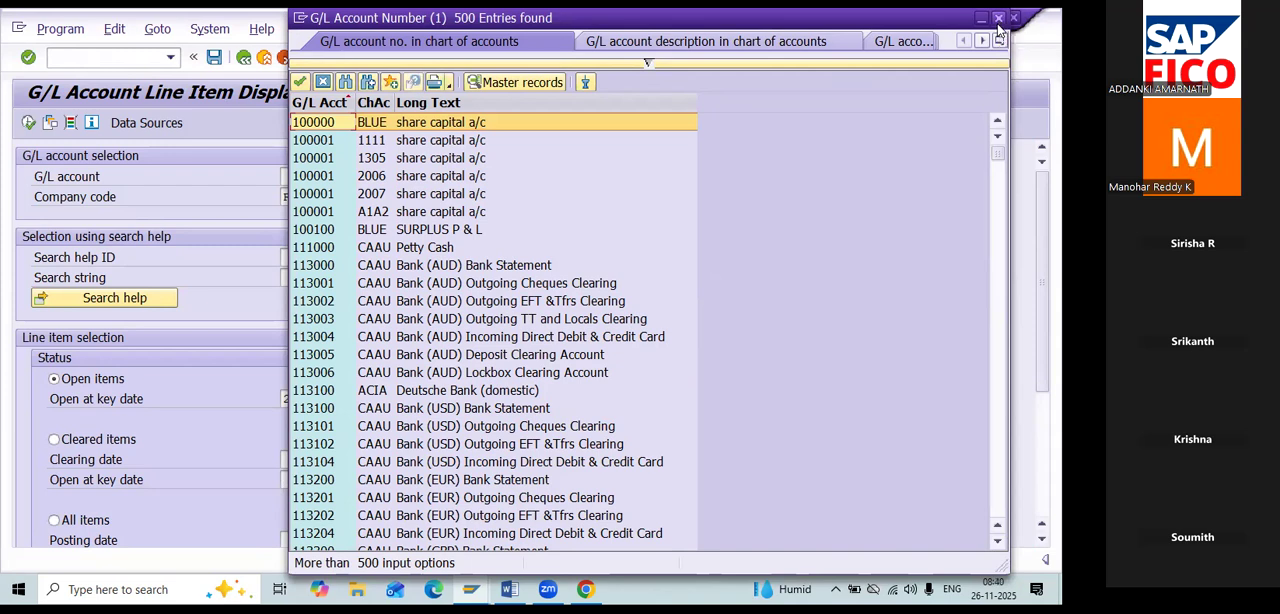
{"action": "scroll", "coordinate": [599, 194], "scroll_direction": "down", "scroll_amount": 3}
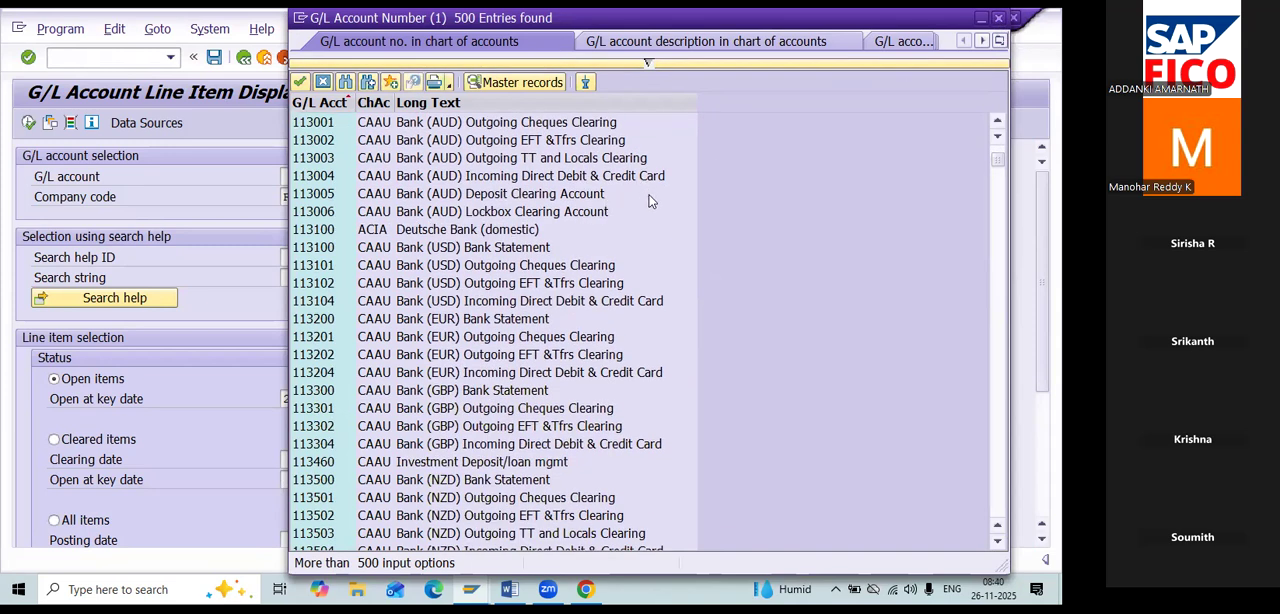
{"action": "scroll", "coordinate": [648, 201], "scroll_direction": "down", "scroll_amount": 1}
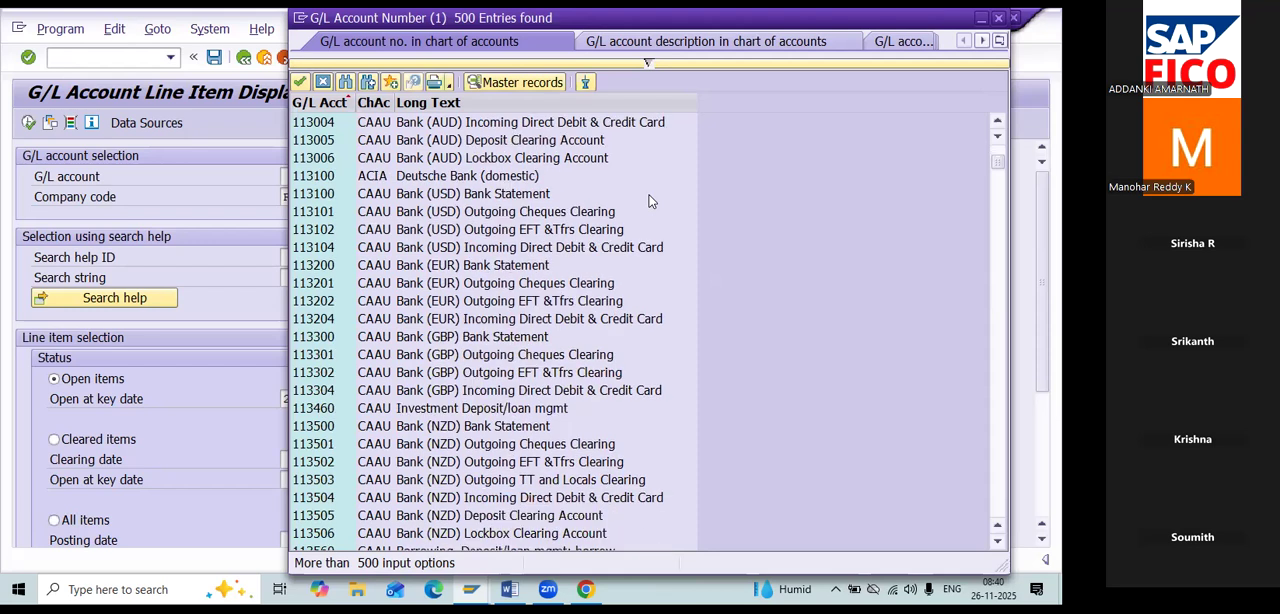
{"action": "left_click", "coordinate": [998, 18]}
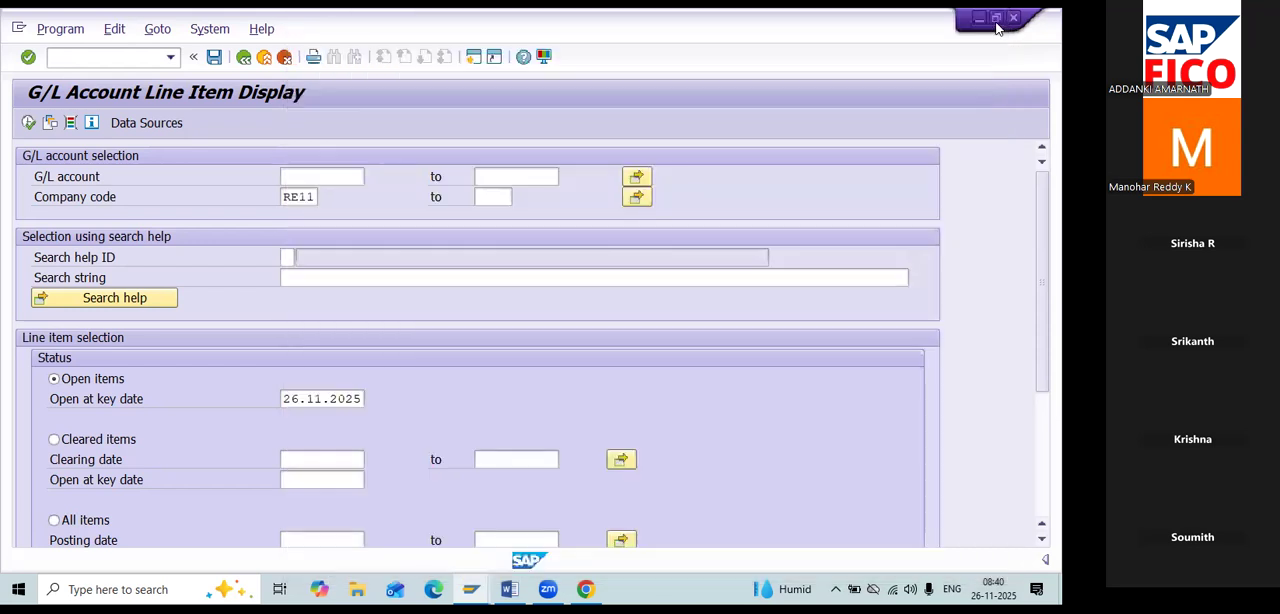
Search the G/L accounts of chart of accounts REOC and choose the Rent Account for the line item display.
{"action": "left_click", "coordinate": [371, 177]}
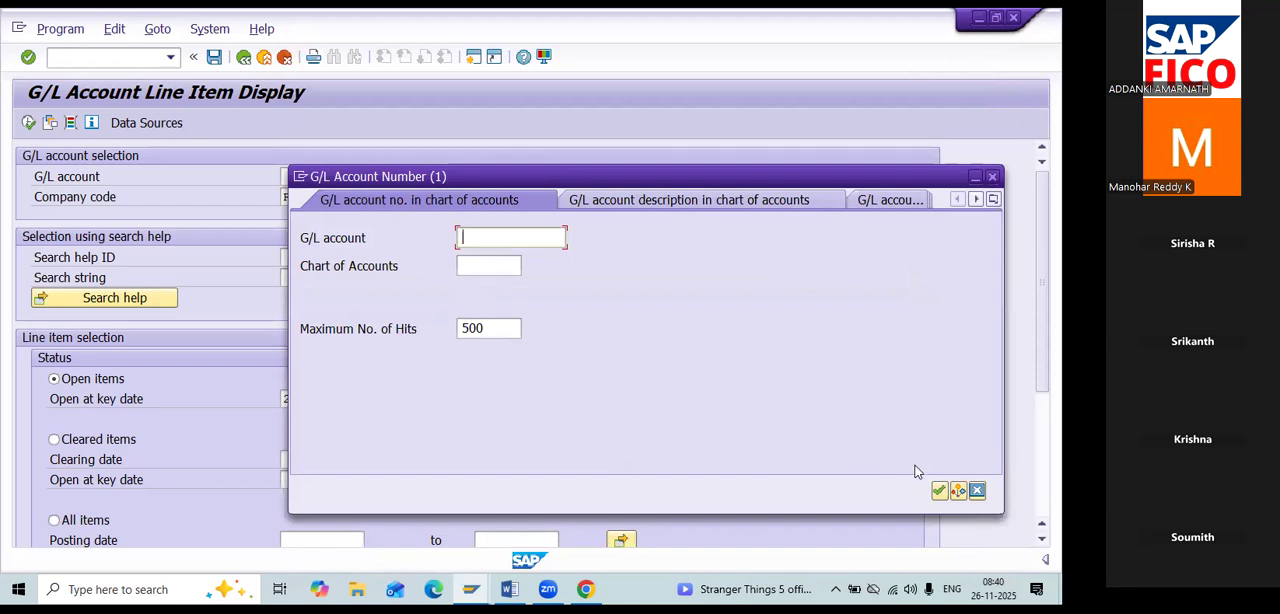
{"action": "left_click", "coordinate": [480, 266]}
{"action": "type", "text": "RE"}
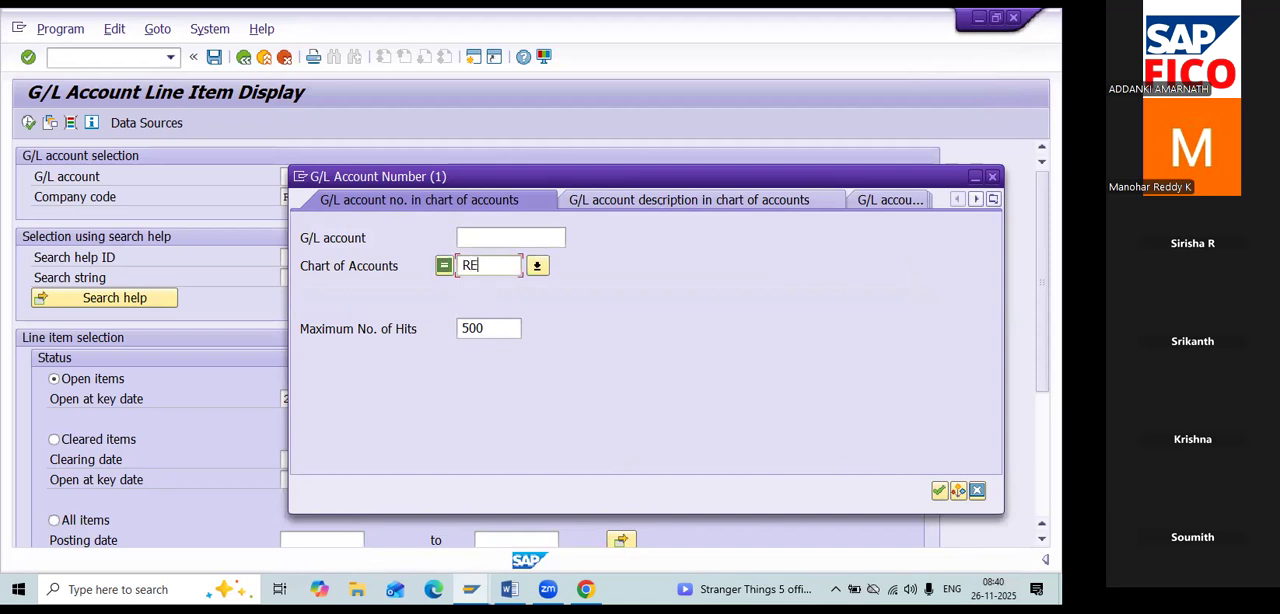
{"action": "type", "text": "OC"}
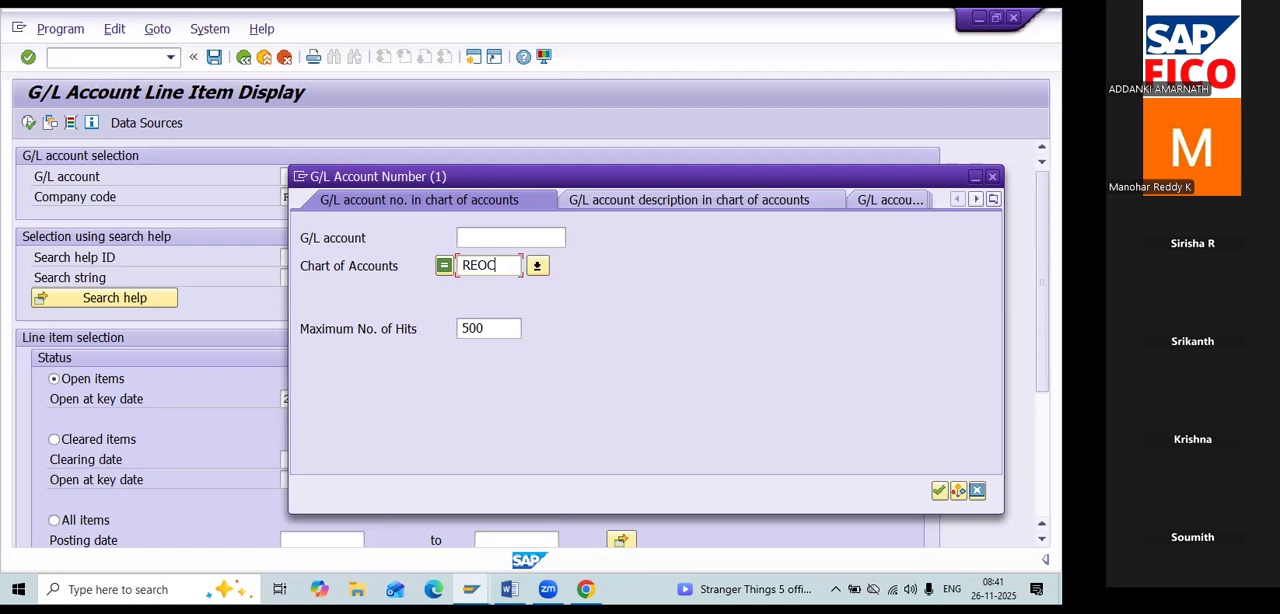
{"action": "left_click", "coordinate": [939, 490]}
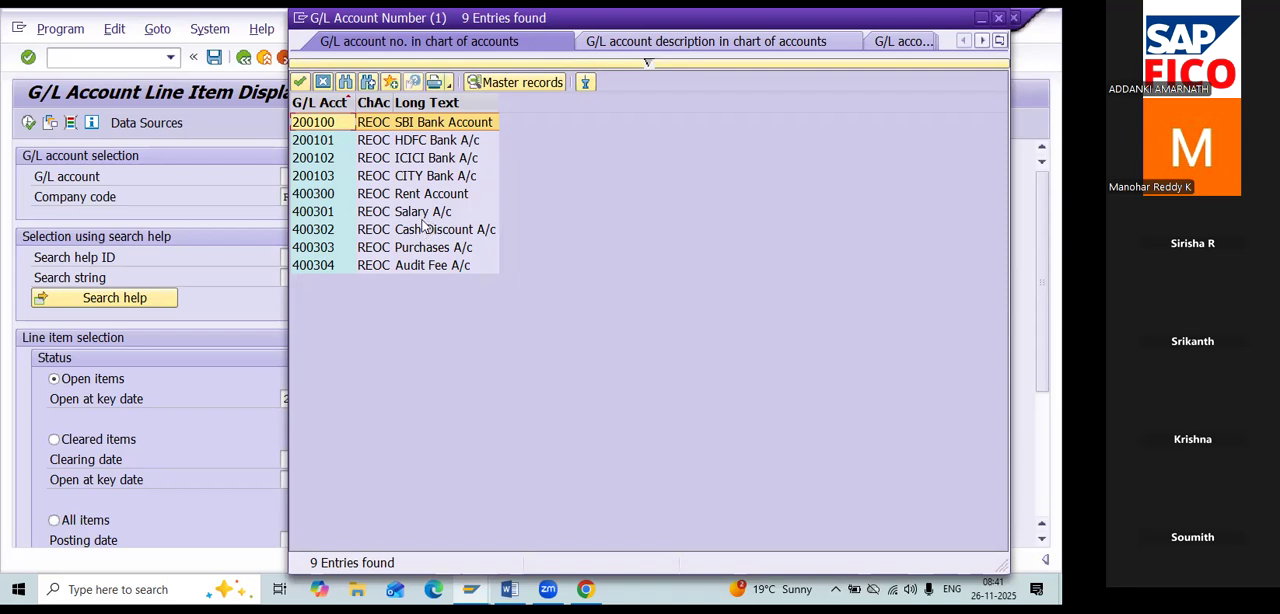
{"action": "left_click", "coordinate": [423, 197]}
{"action": "double_click", "coordinate": [423, 203]}
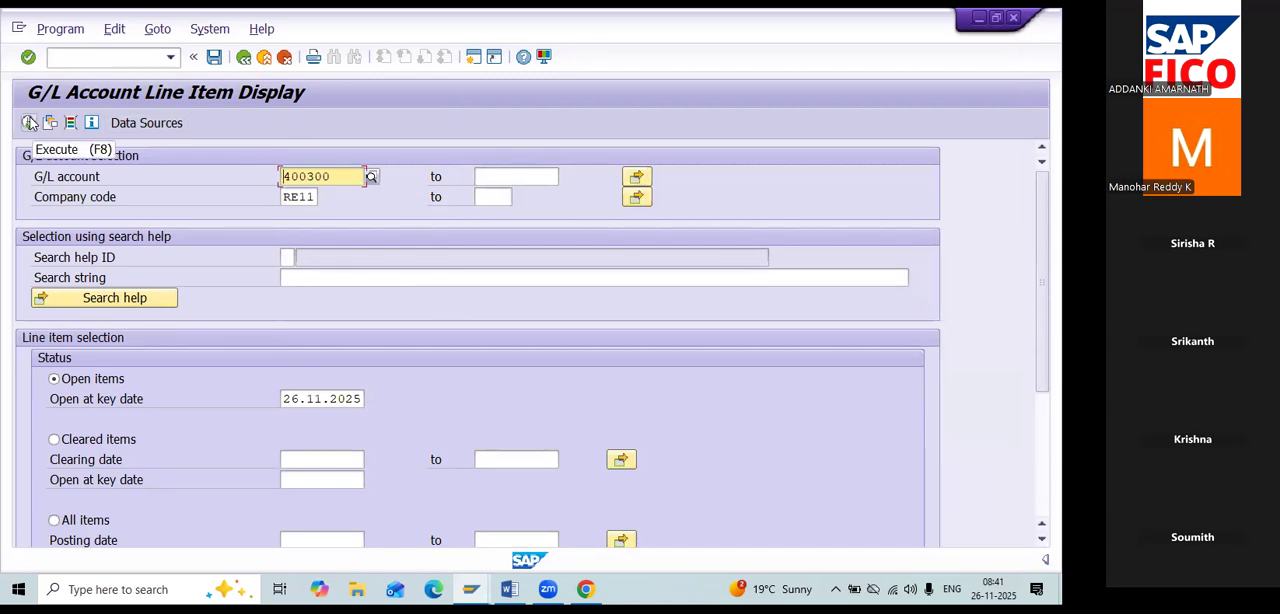
Display the Rent Account's open line items for company code RE11, check the Word notes and return to the item list.
{"action": "left_click", "coordinate": [30, 122]}
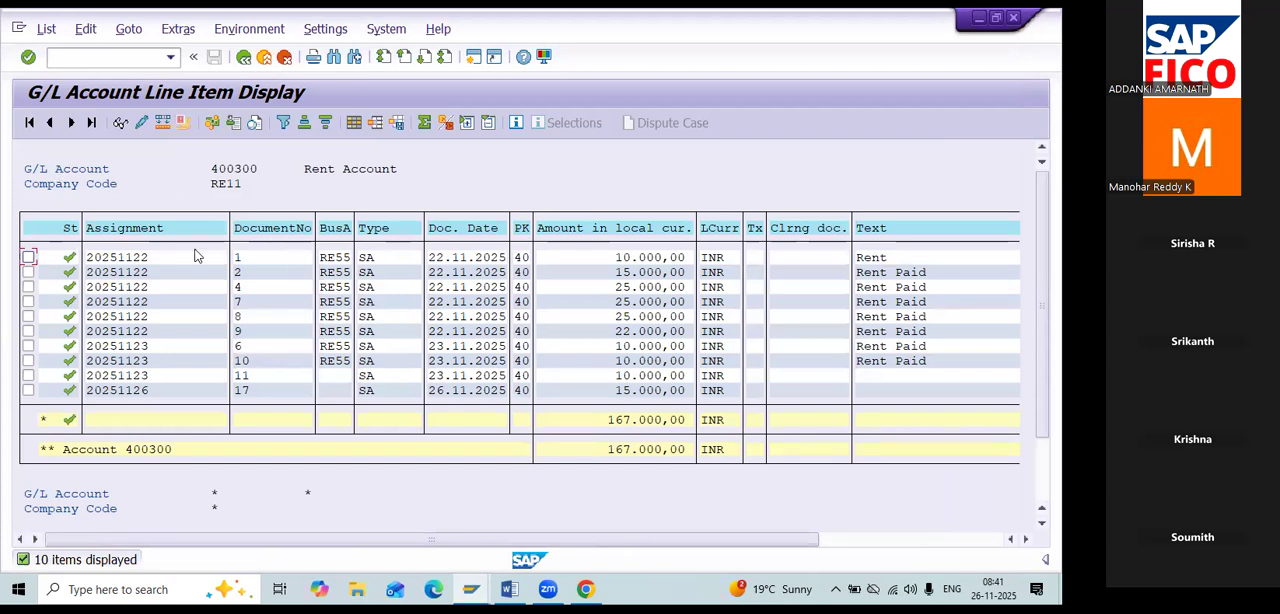
{"action": "key", "text": "alt+Tab"}
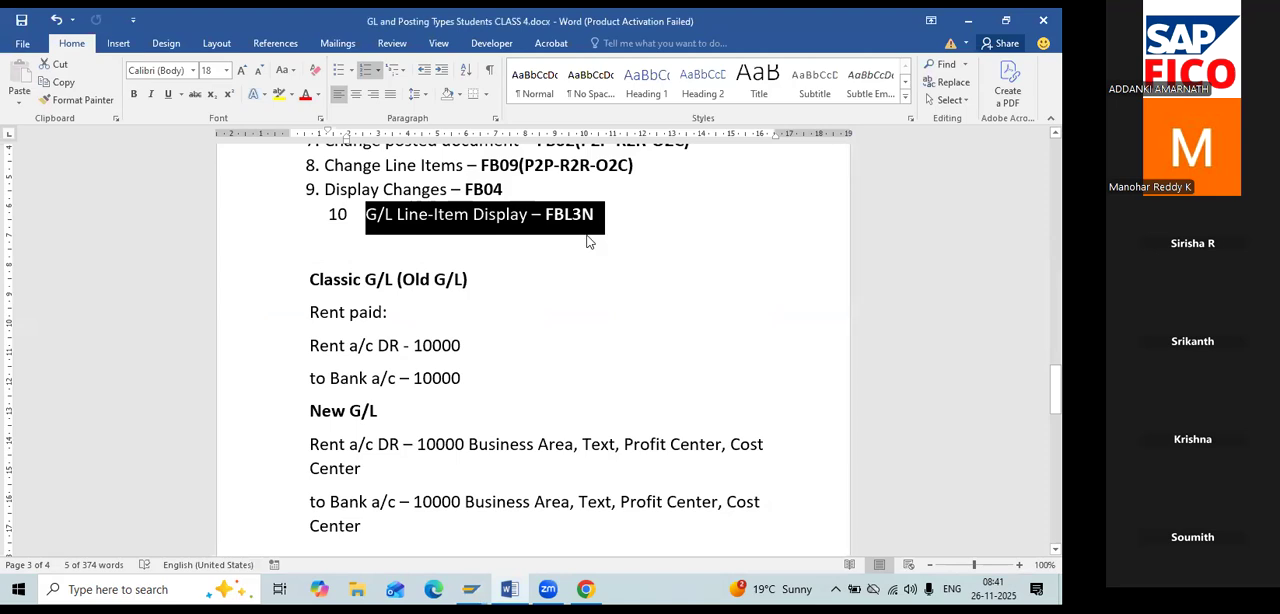
{"action": "key", "text": "alt+Tab"}
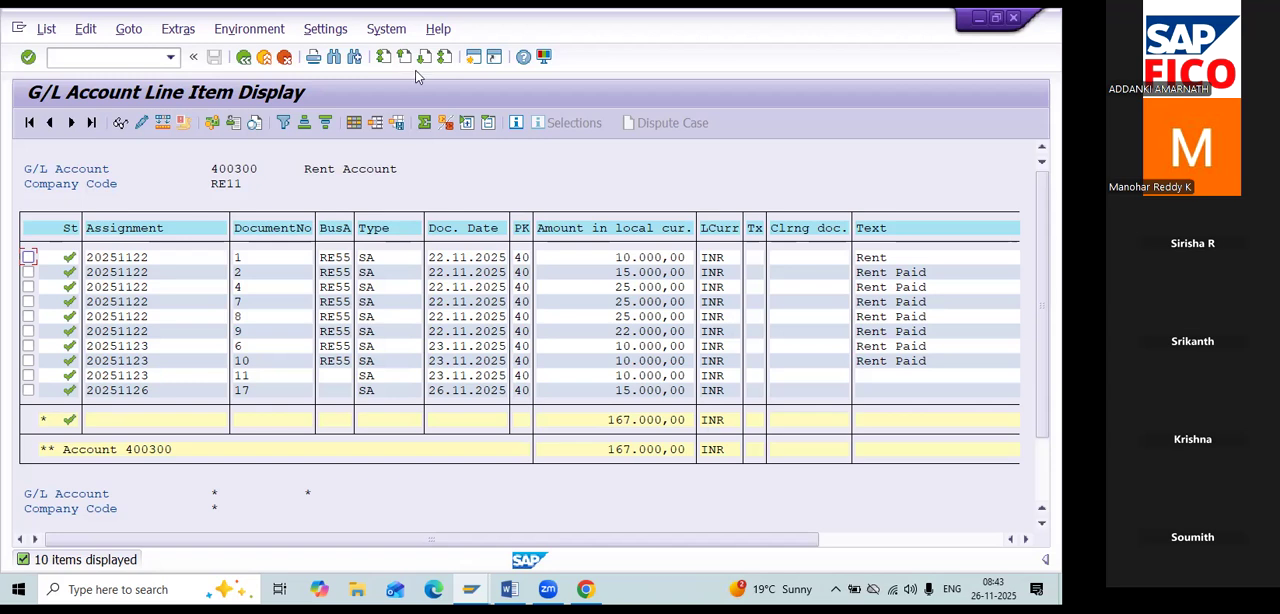
Start transaction FS00 in a new session and expand the ADMINISTRATION COST AND OTHER account group.
{"action": "left_click", "coordinate": [474, 58]}
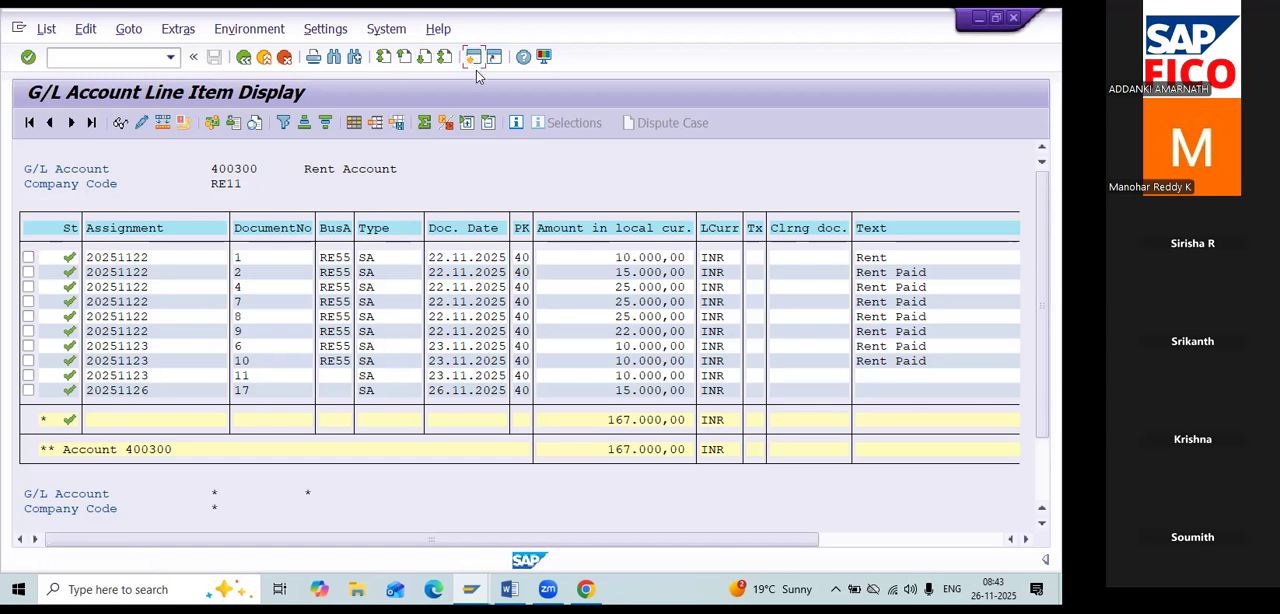
{"action": "type", "text": "FS00"}
{"action": "key", "text": "Return"}
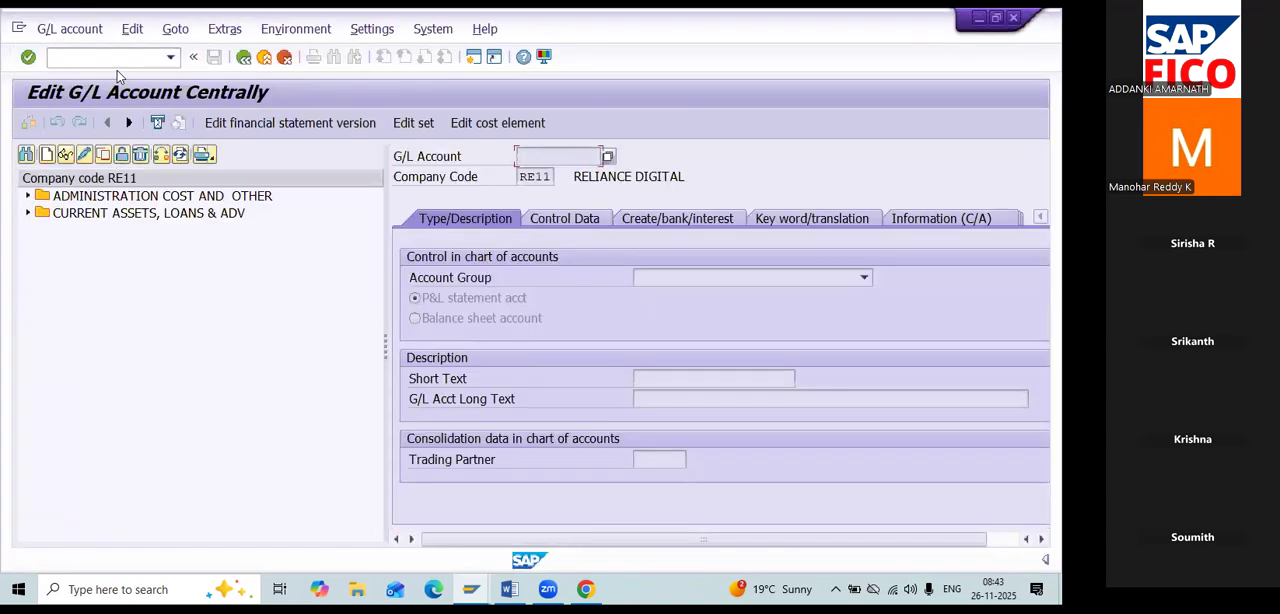
{"action": "left_click", "coordinate": [29, 197]}
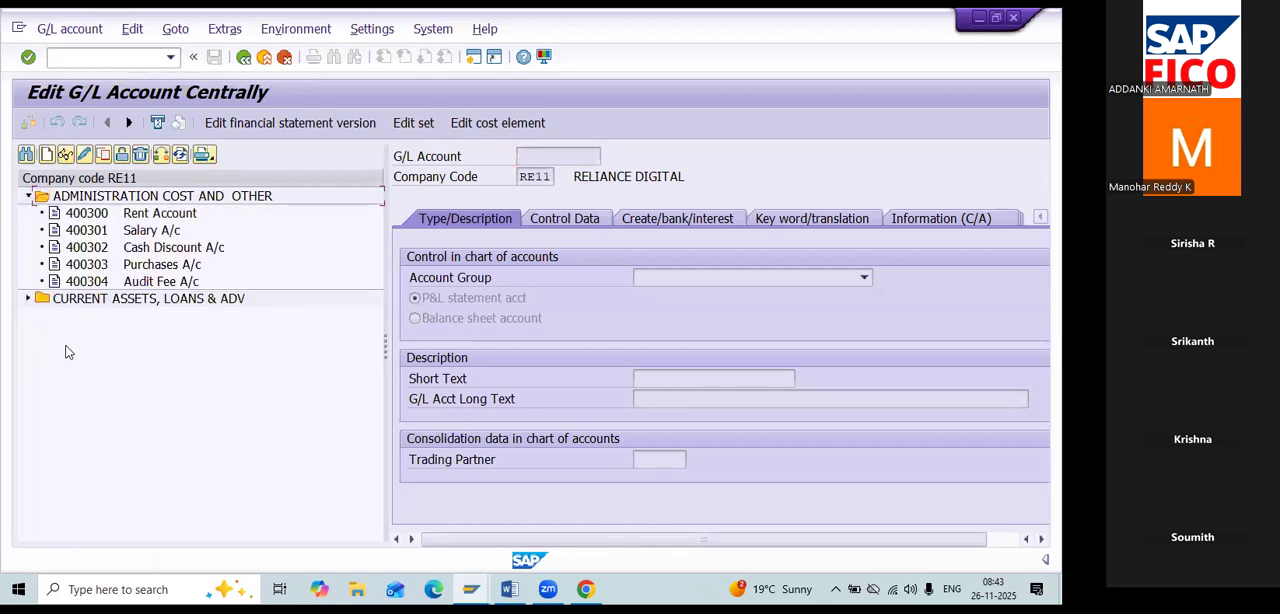
Open the Salary A/c 400301 in change mode and examine its control data down to the line item display setting.
{"action": "left_click", "coordinate": [145, 234]}
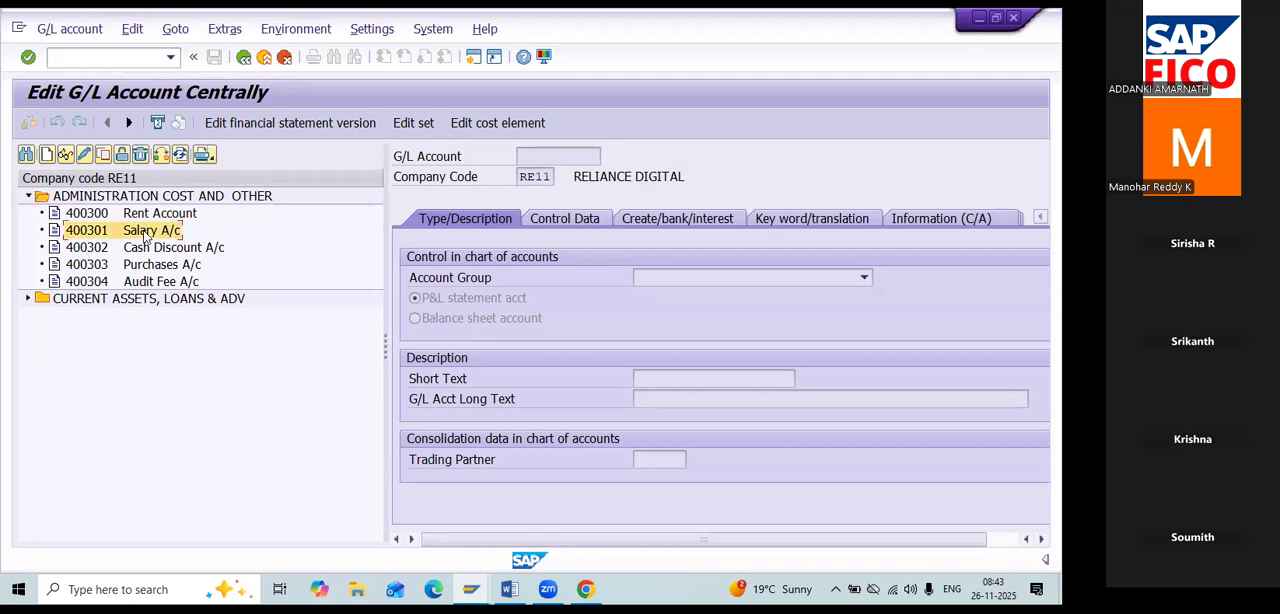
{"action": "double_click", "coordinate": [145, 234]}
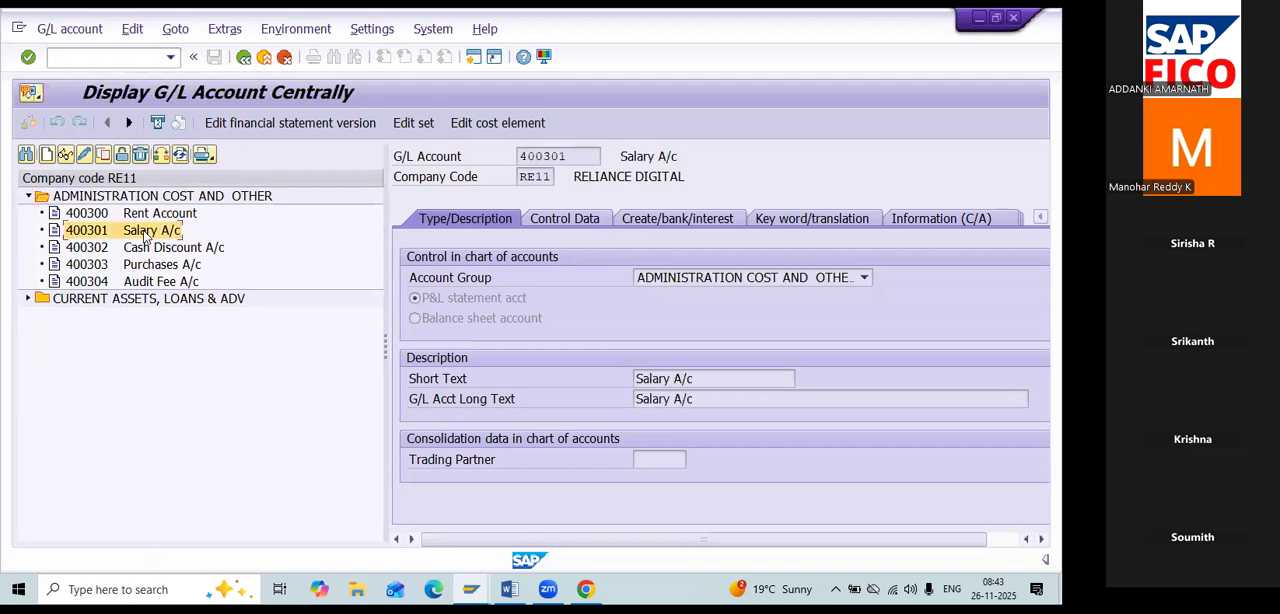
{"action": "left_click", "coordinate": [86, 158]}
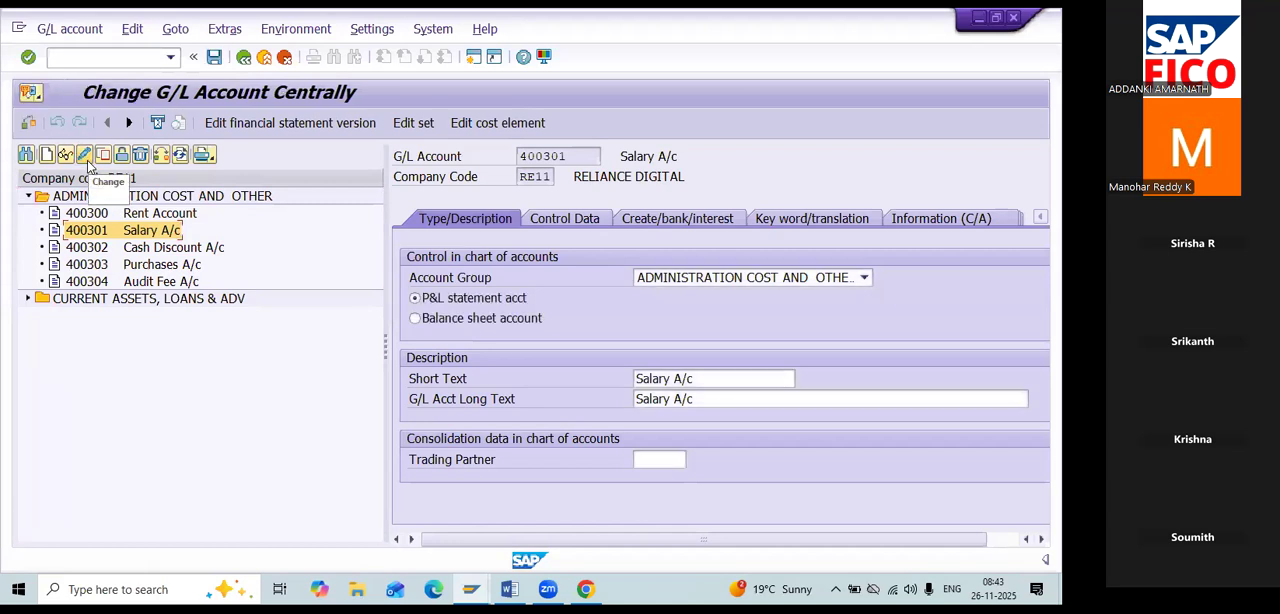
{"action": "left_click", "coordinate": [566, 219]}
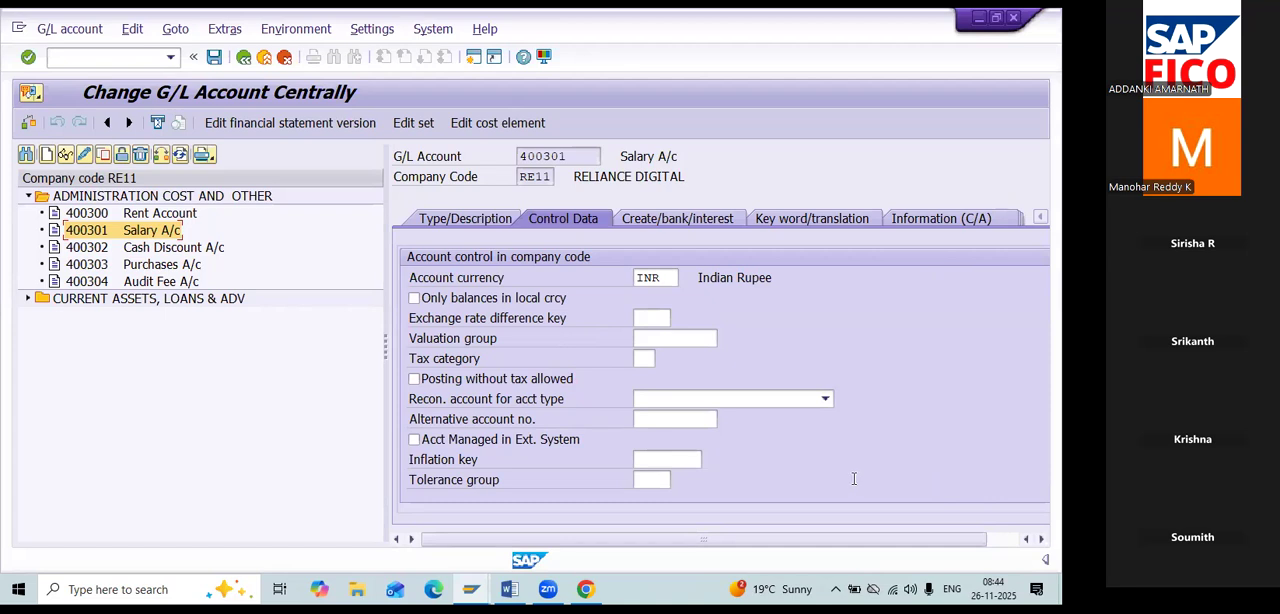
{"action": "scroll", "coordinate": [824, 410], "scroll_direction": "right", "scroll_amount": 1}
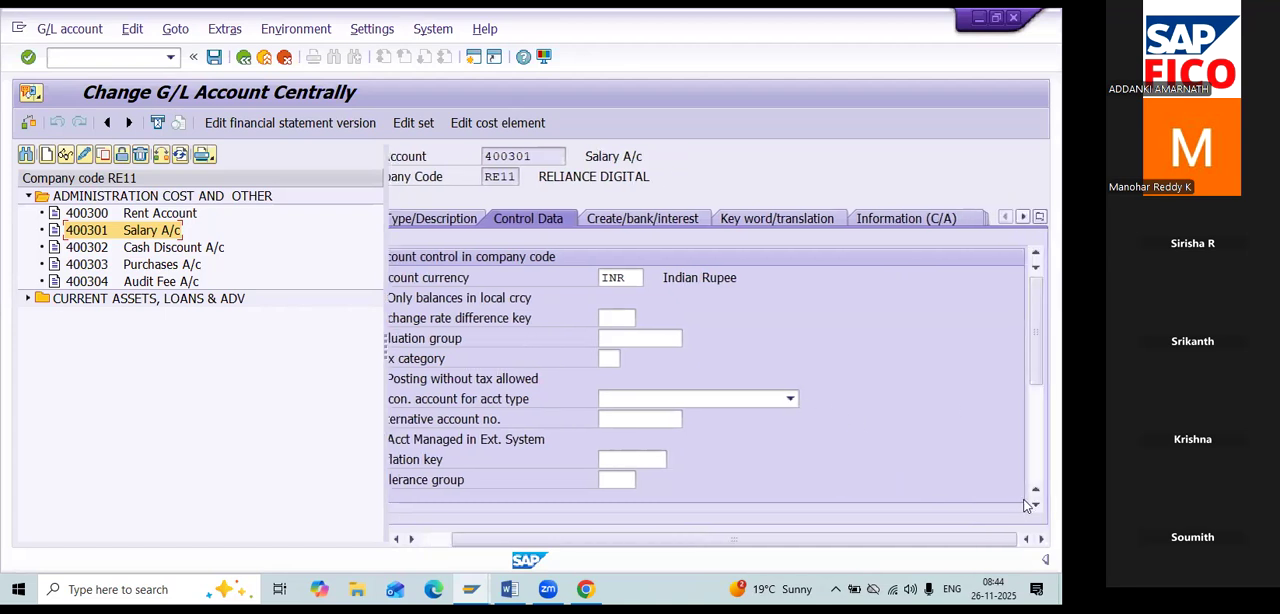
{"action": "scroll", "coordinate": [1030, 500], "scroll_direction": "down", "scroll_amount": 3}
{"action": "scroll", "coordinate": [1030, 500], "scroll_direction": "down", "scroll_amount": 1}
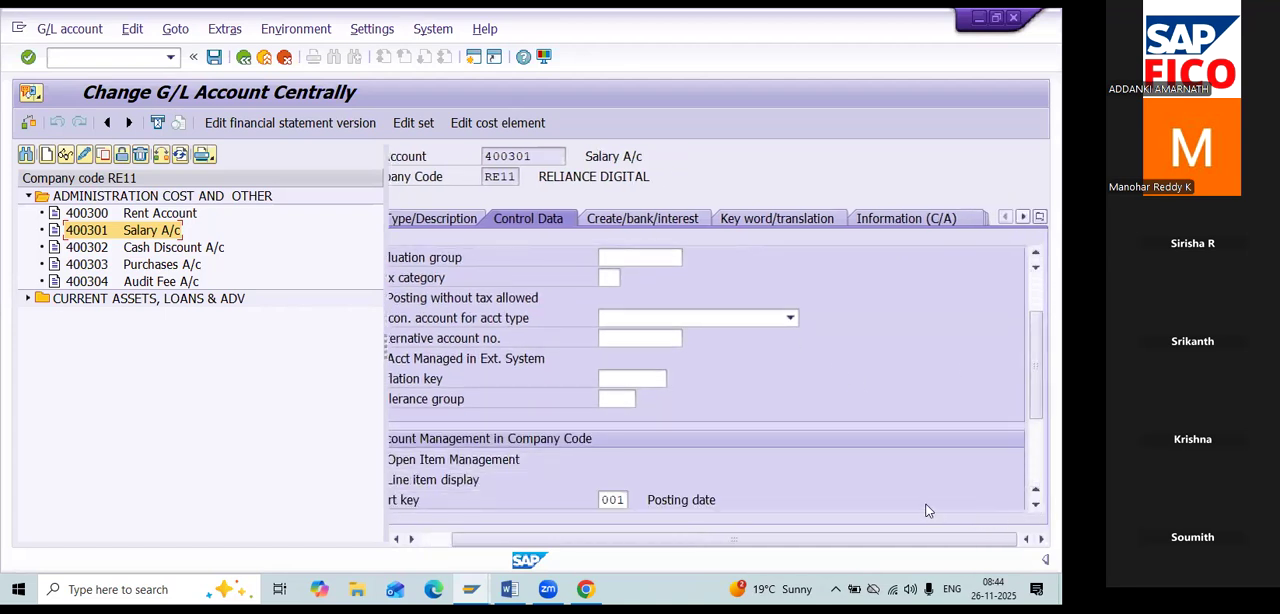
{"action": "scroll", "coordinate": [924, 504], "scroll_direction": "left", "scroll_amount": 1}
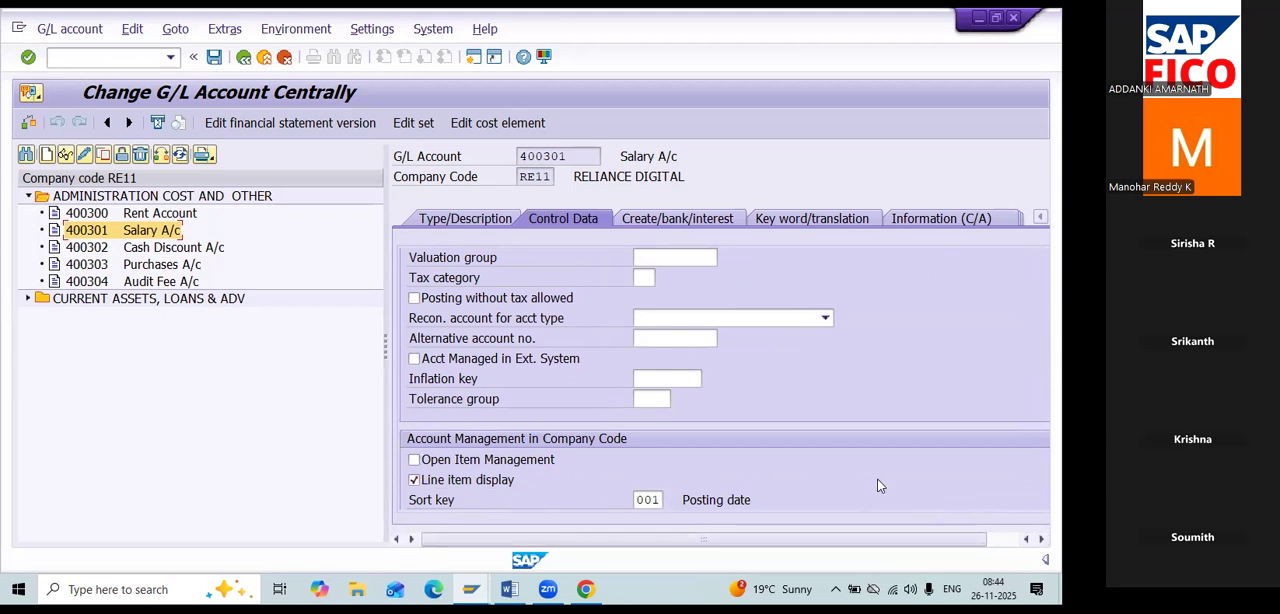
Compare the Rent Account's line item list with the Salary A/c control data and check the Word notes, returning to the item list.
{"action": "key", "text": "alt+Tab"}
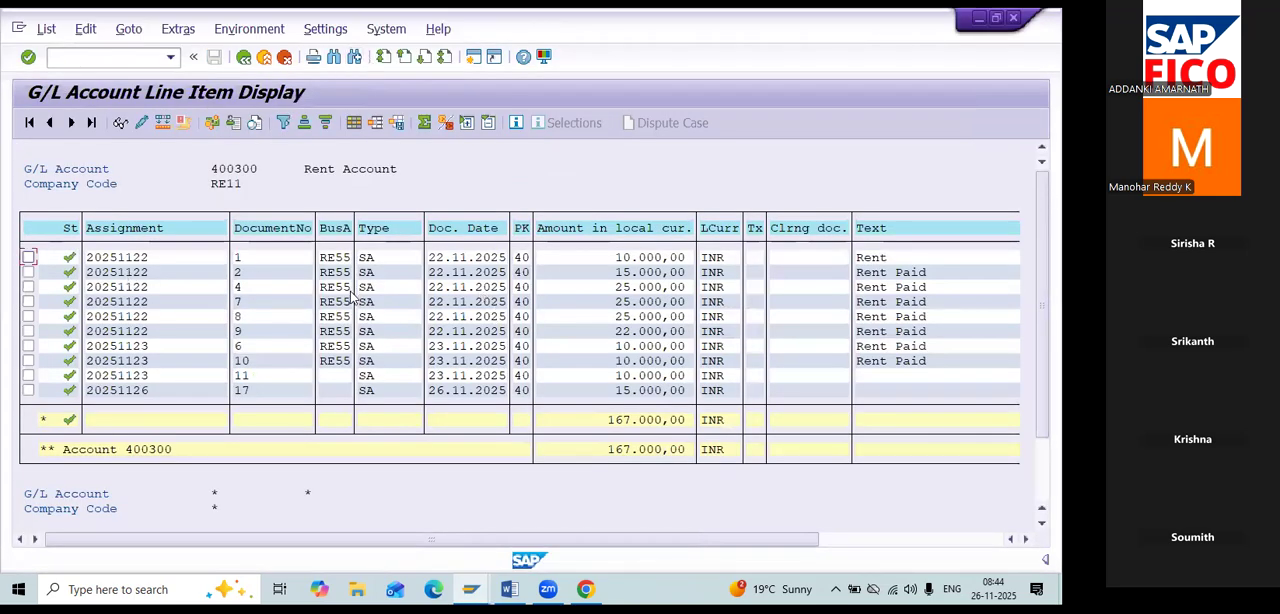
{"action": "key", "text": "alt+Tab"}
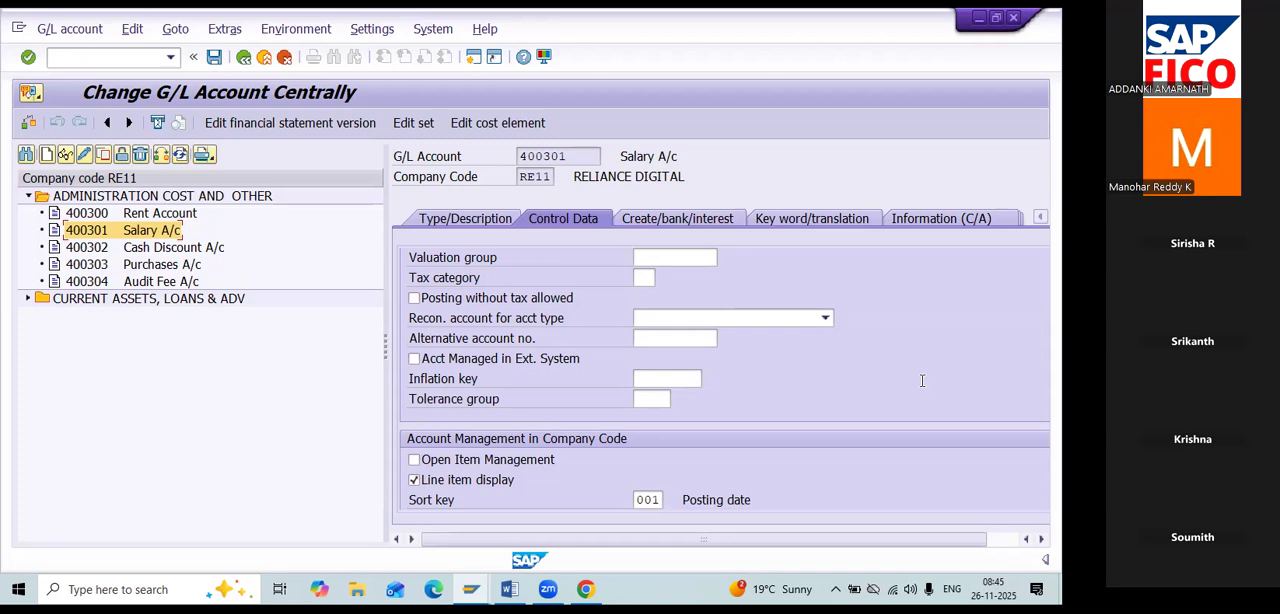
{"action": "key", "text": "alt+Tab"}
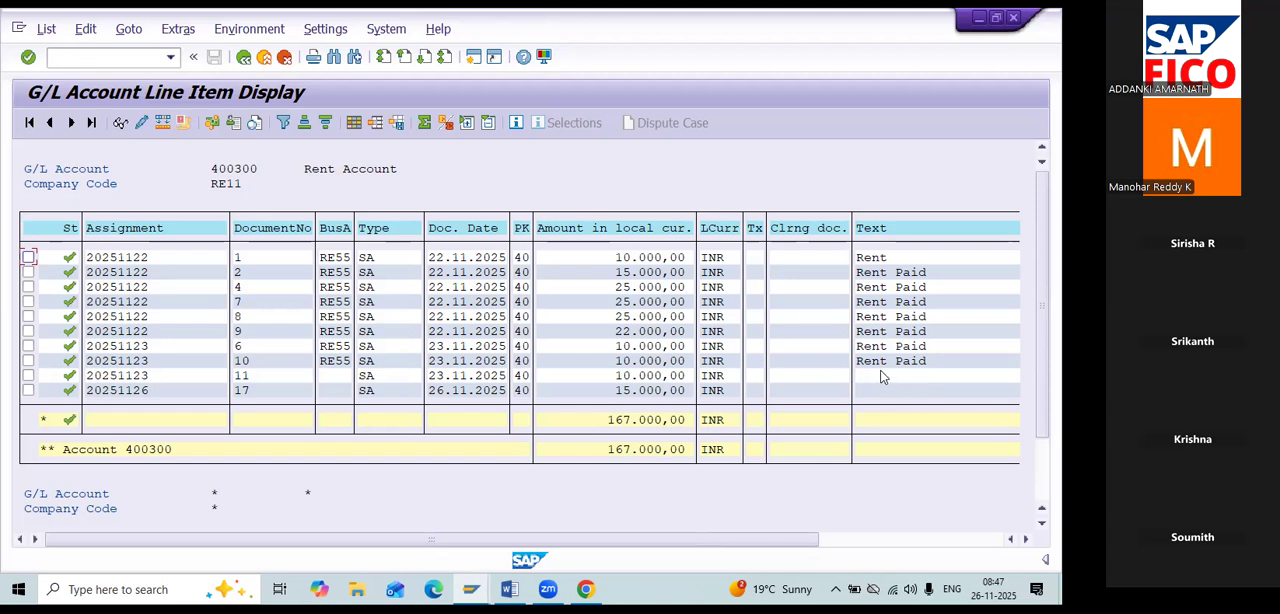
{"action": "key", "text": "alt+Tab"}
{"action": "key", "text": "Tab"}
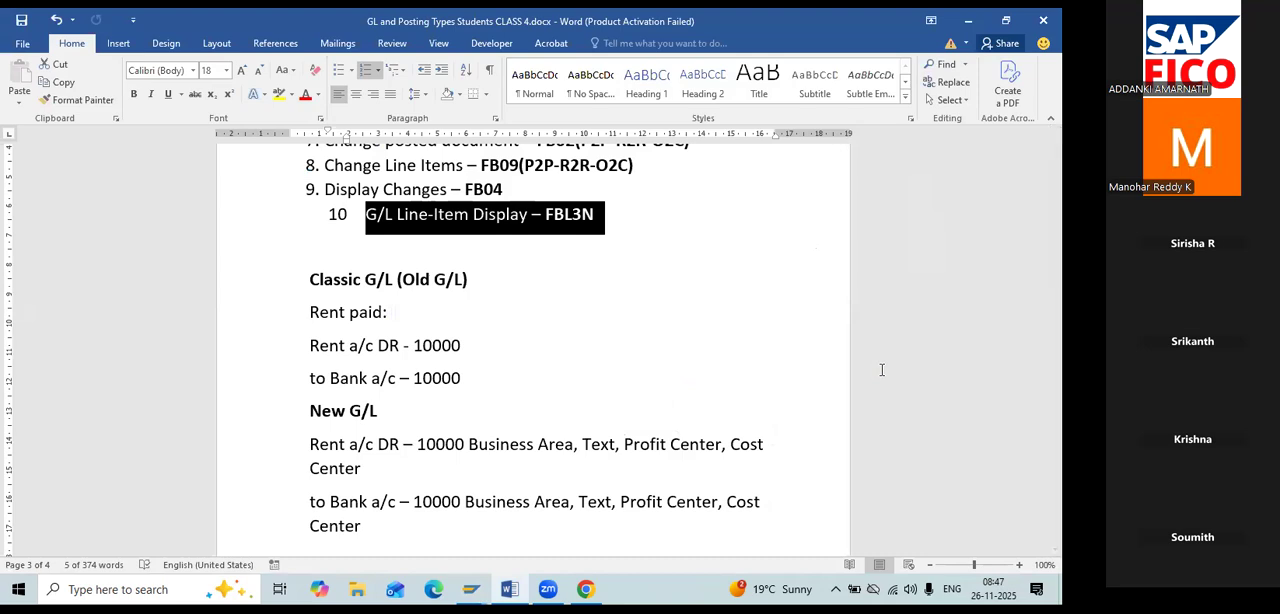
{"action": "key", "text": "alt+Tab"}
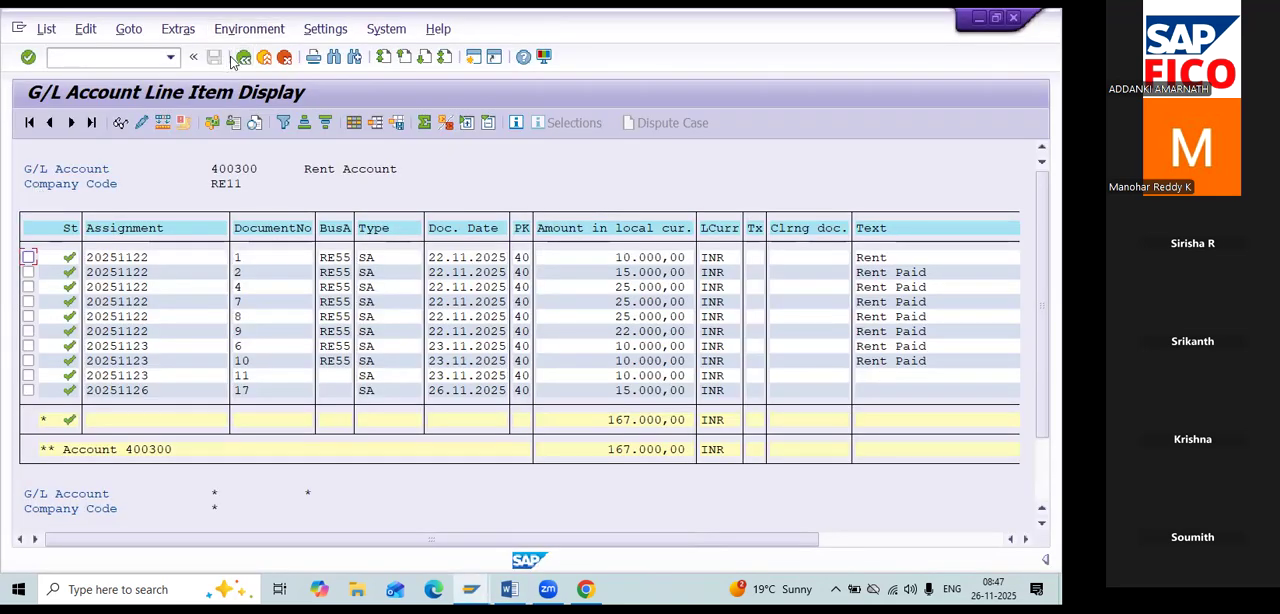
Leave the line item display with /n and expand Accounting, Financial Accounting, General Ledger and Document in the SAP menu.
{"action": "left_click", "coordinate": [140, 60]}
{"action": "type", "text": "/n"}
{"action": "key", "text": "Return"}
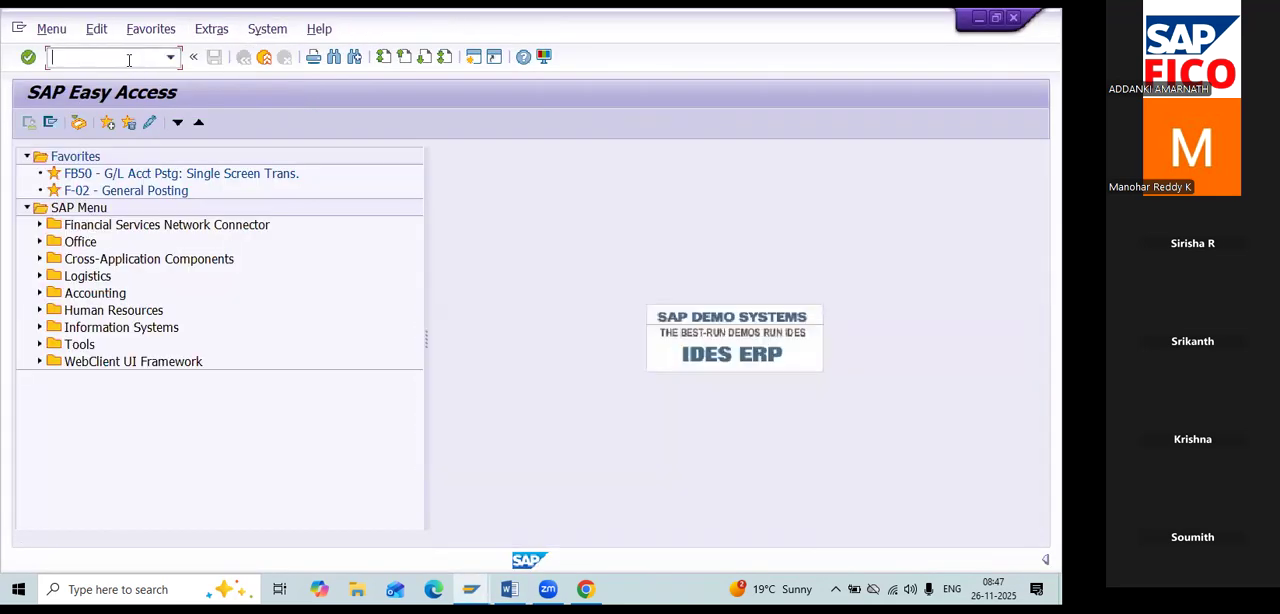
{"action": "left_click", "coordinate": [40, 293]}
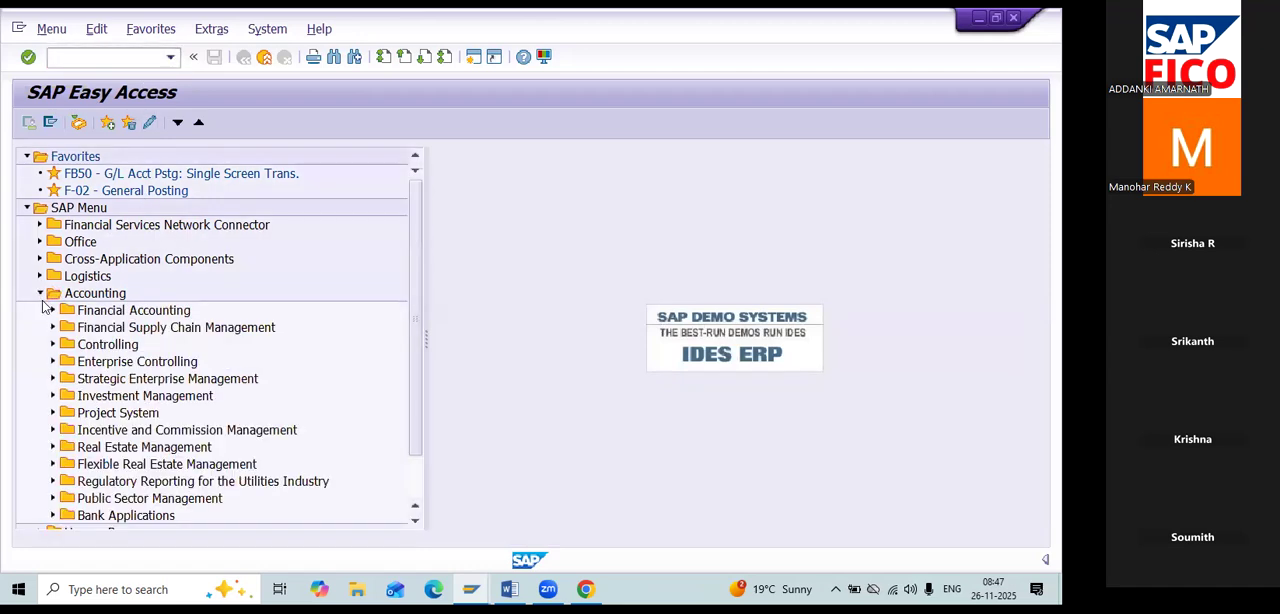
{"action": "left_click", "coordinate": [53, 310]}
{"action": "left_click", "coordinate": [66, 327]}
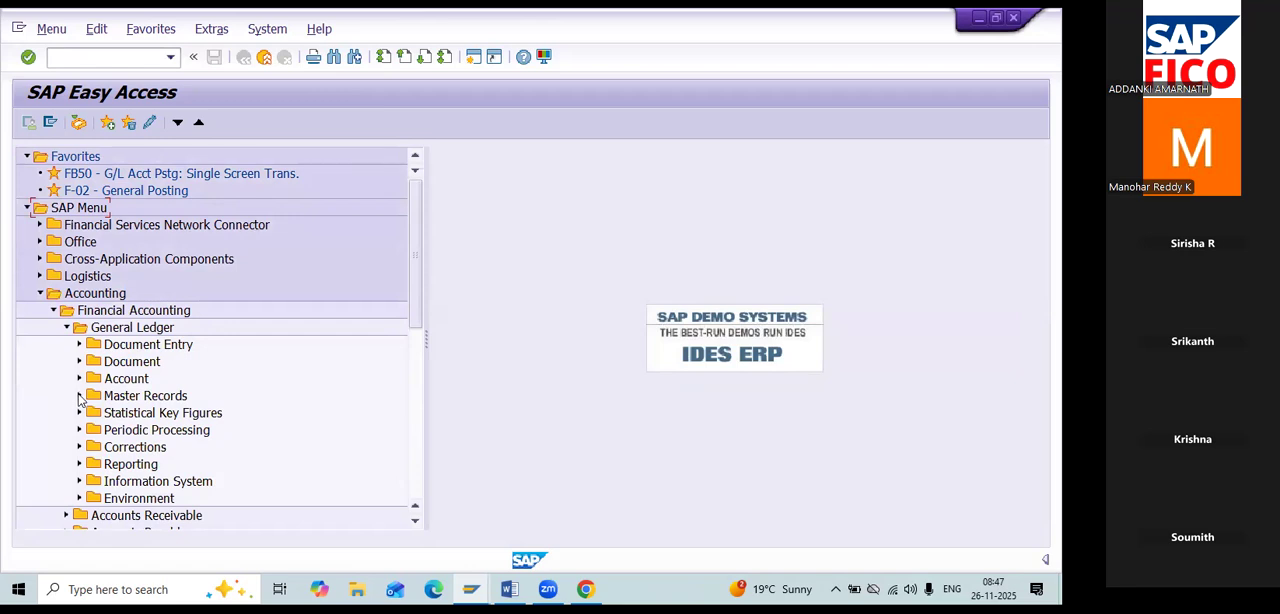
{"action": "left_click", "coordinate": [79, 362]}
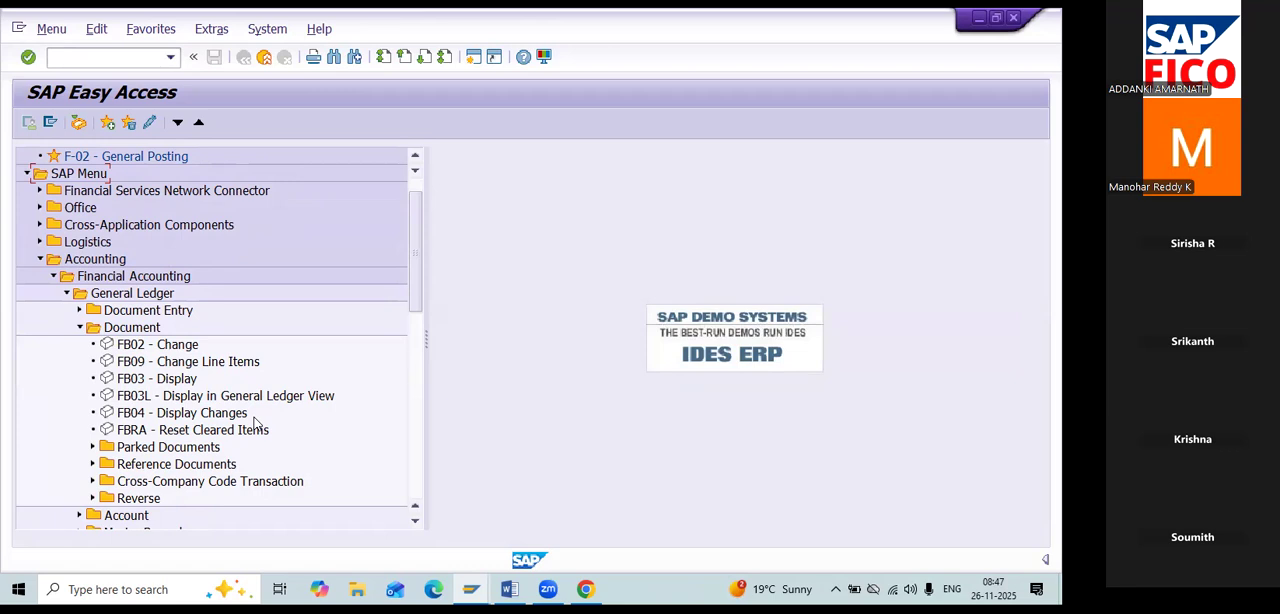
Expand the General Ledger's Account folder and point out the transactions FBL3N and FS10N.
{"action": "scroll", "coordinate": [256, 424], "scroll_direction": "down", "scroll_amount": 1}
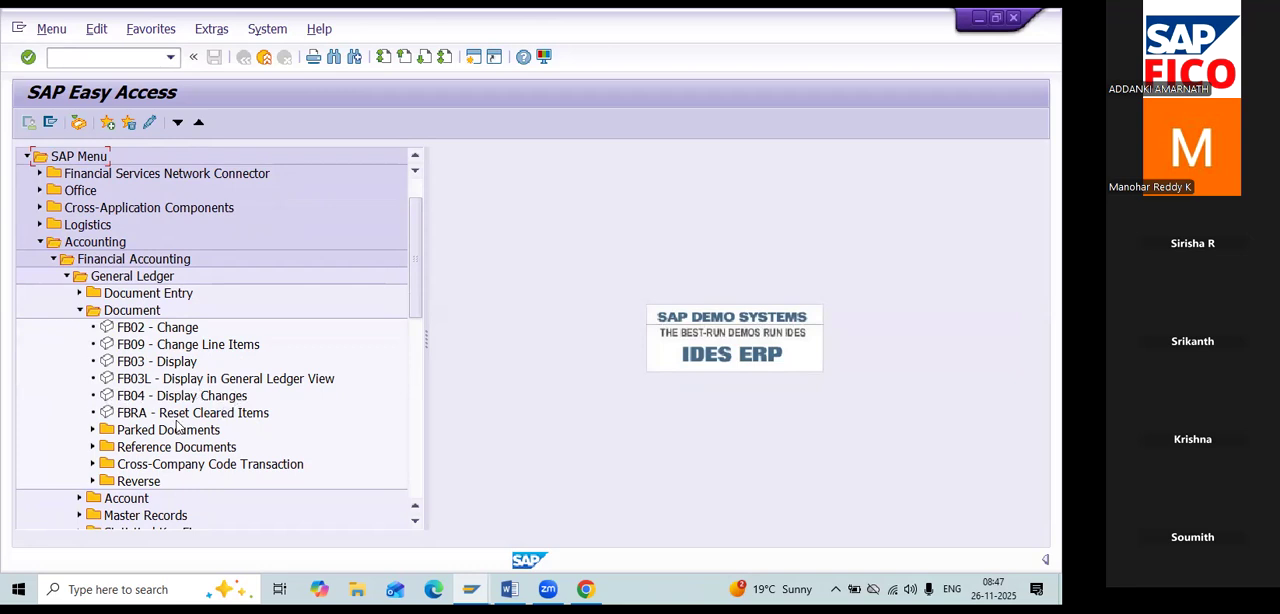
{"action": "scroll", "coordinate": [177, 425], "scroll_direction": "down", "scroll_amount": 3}
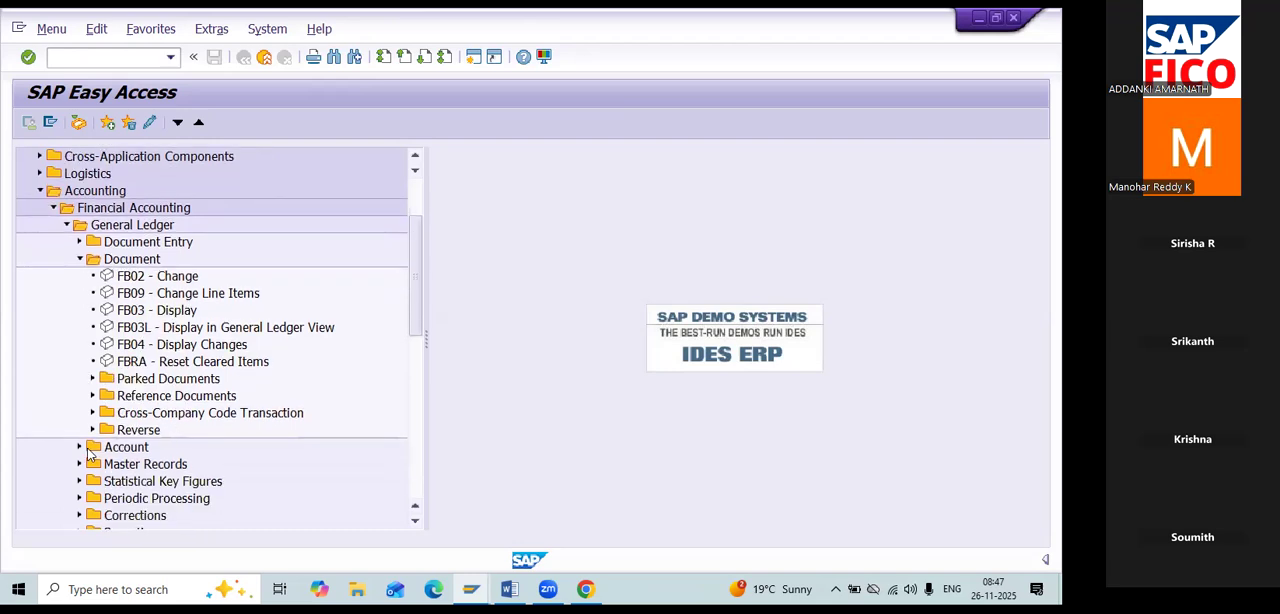
{"action": "left_click", "coordinate": [79, 447]}
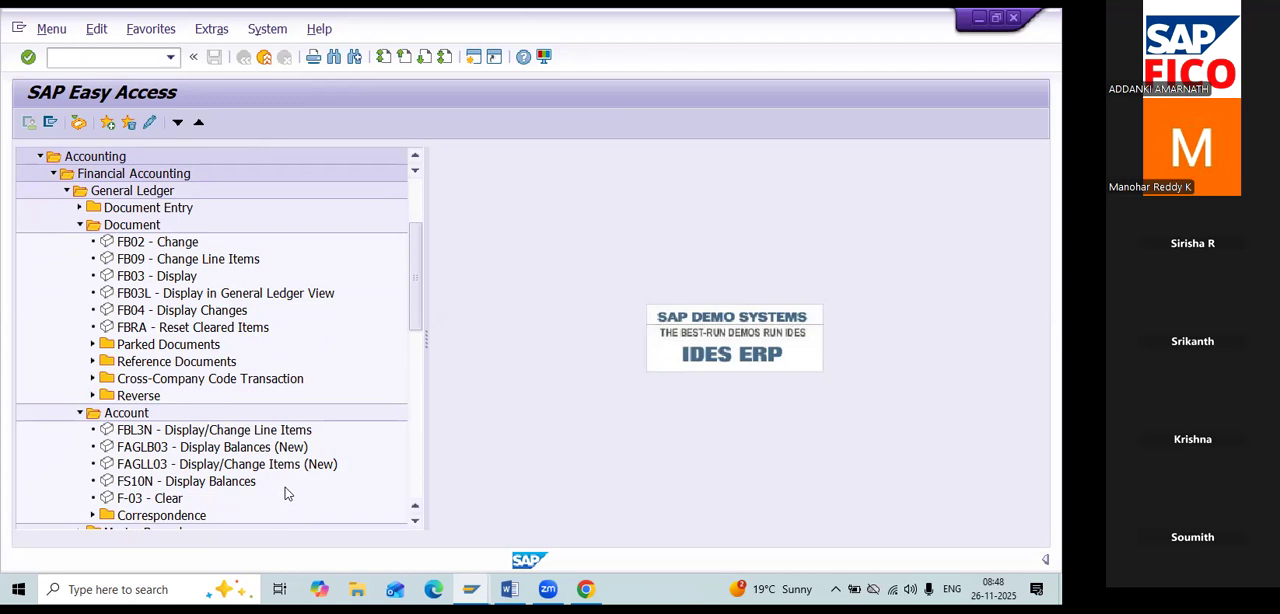
{"action": "left_click", "coordinate": [268, 432]}
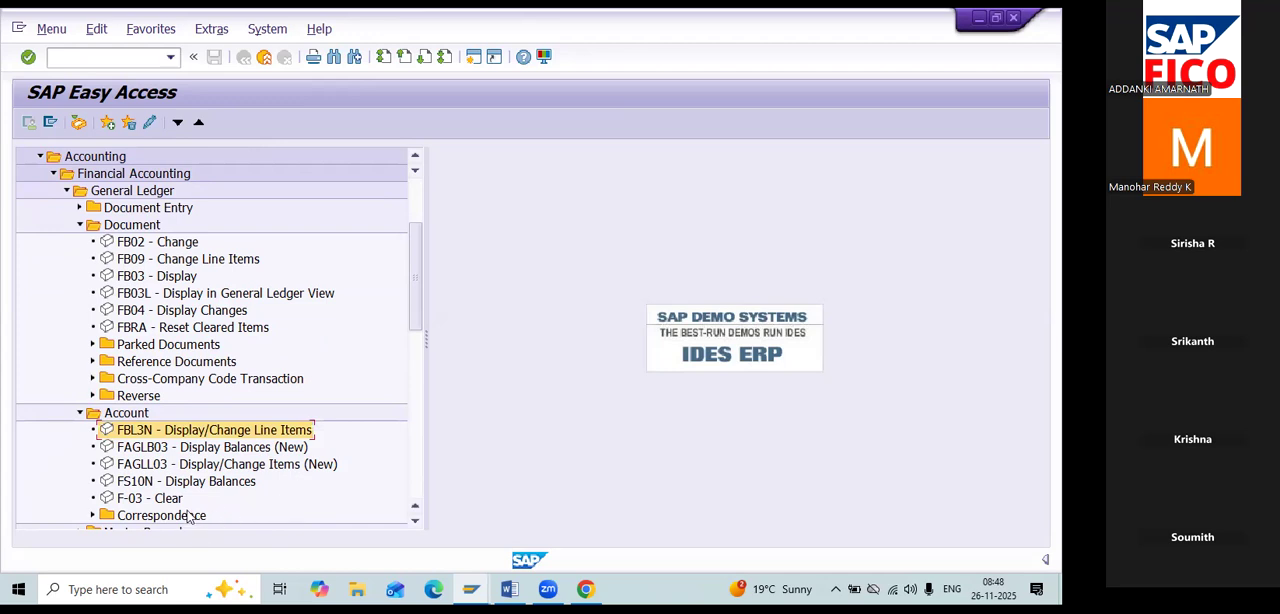
{"action": "left_click", "coordinate": [216, 484]}
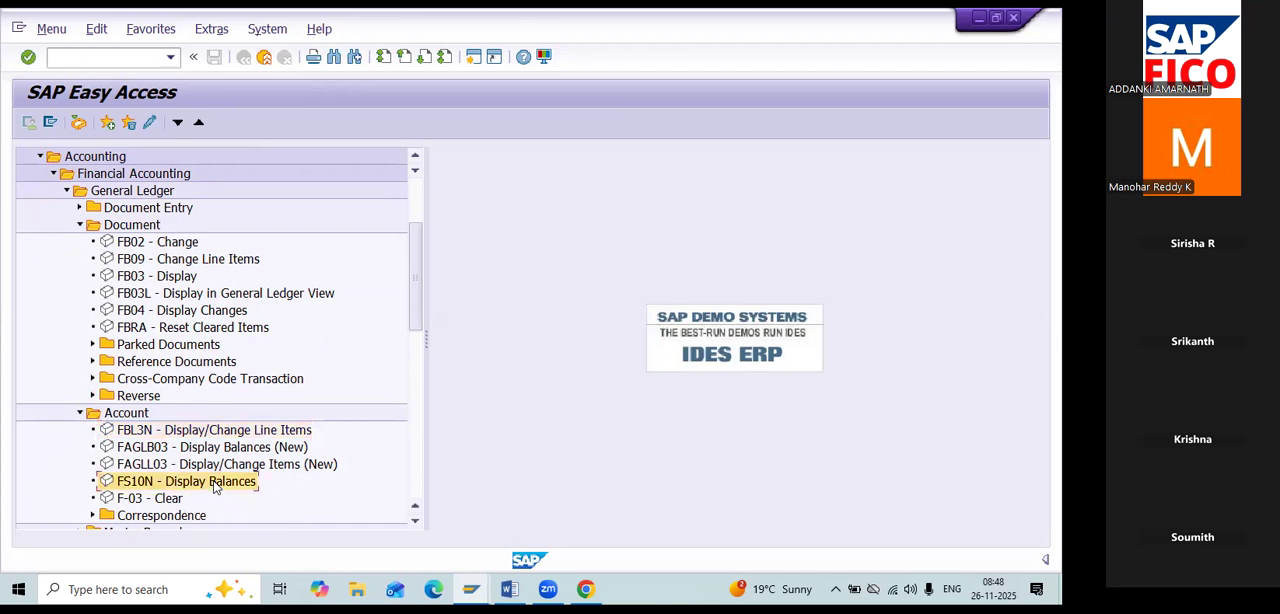
{"action": "left_click", "coordinate": [214, 430]}
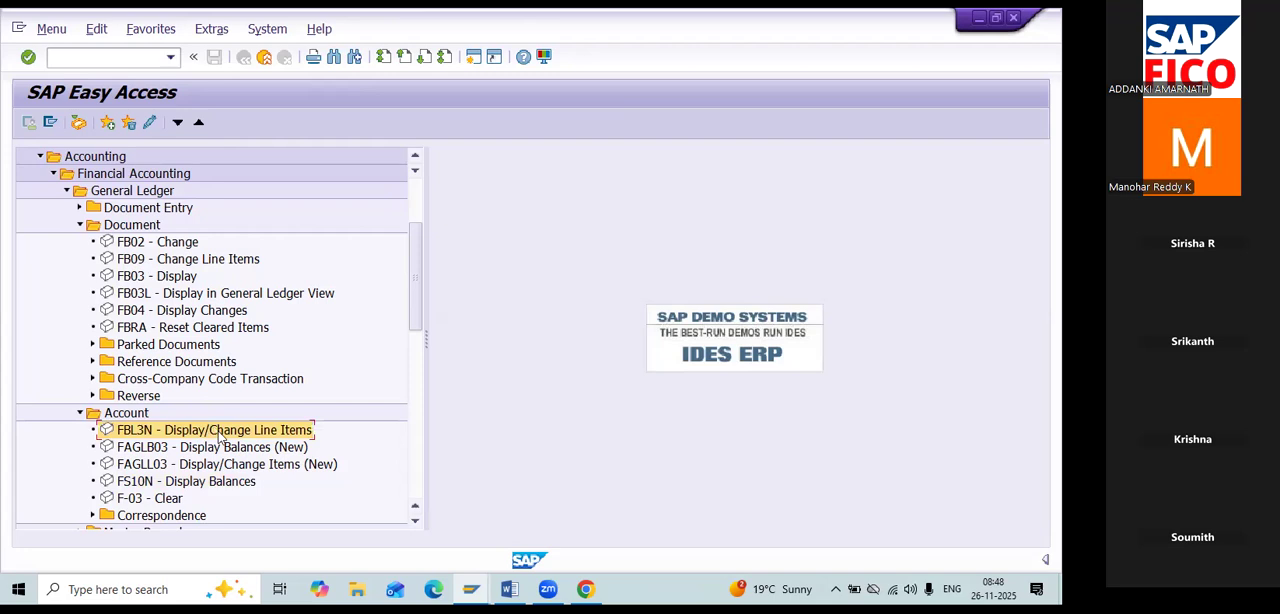
{"action": "left_click", "coordinate": [246, 485]}
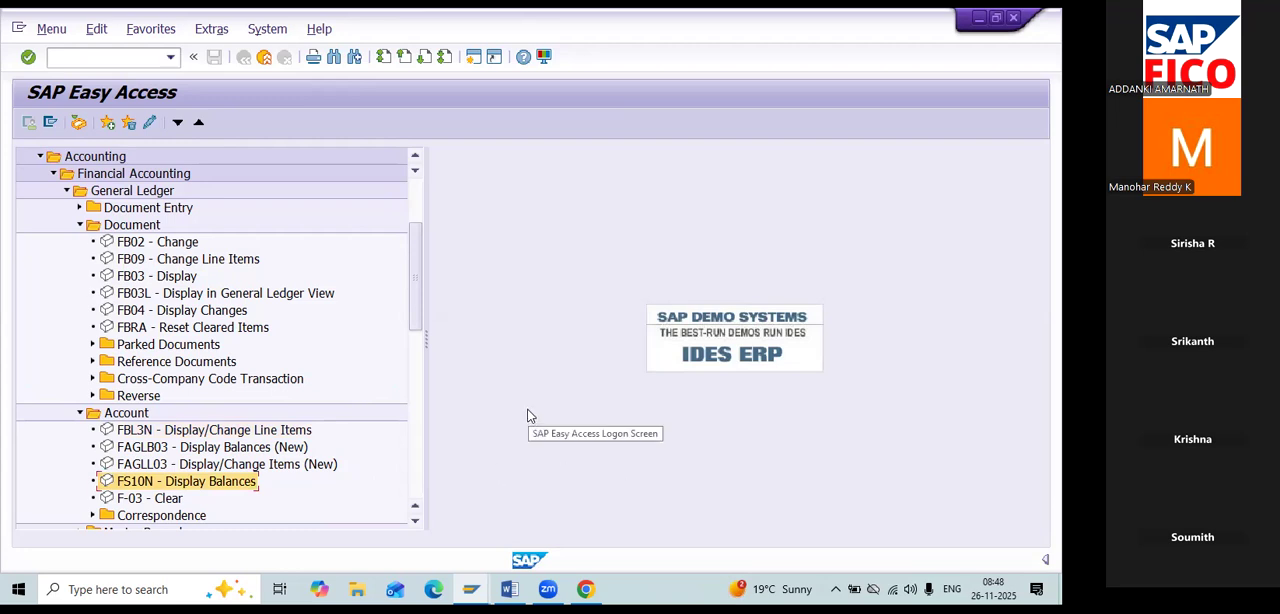
Expand the Parked Documents folder and go through its transactions from FV50 Post/Delete to FBV6 Reject.
{"action": "left_click", "coordinate": [94, 345]}
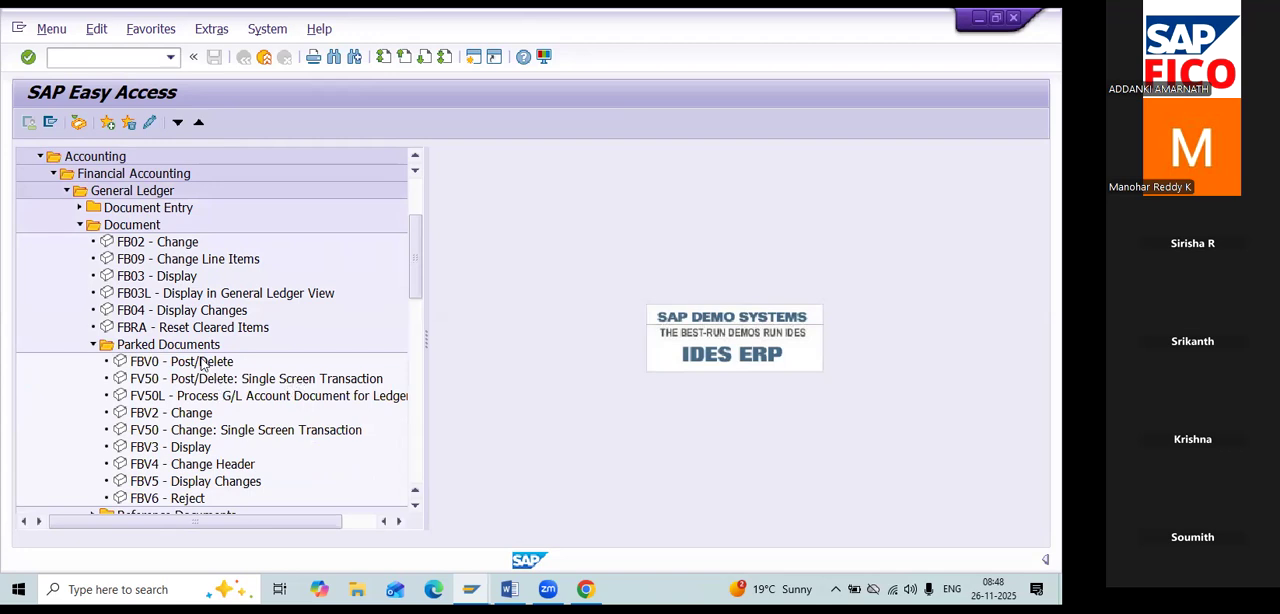
{"action": "scroll", "coordinate": [204, 366], "scroll_direction": "down", "scroll_amount": 2}
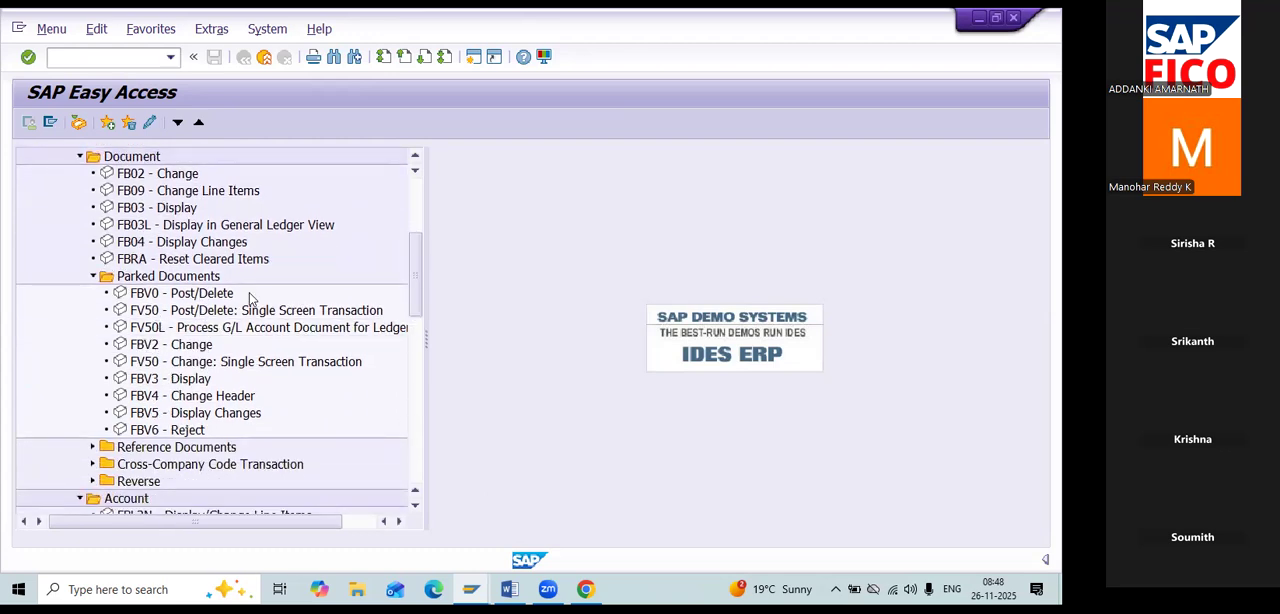
{"action": "left_click", "coordinate": [160, 313]}
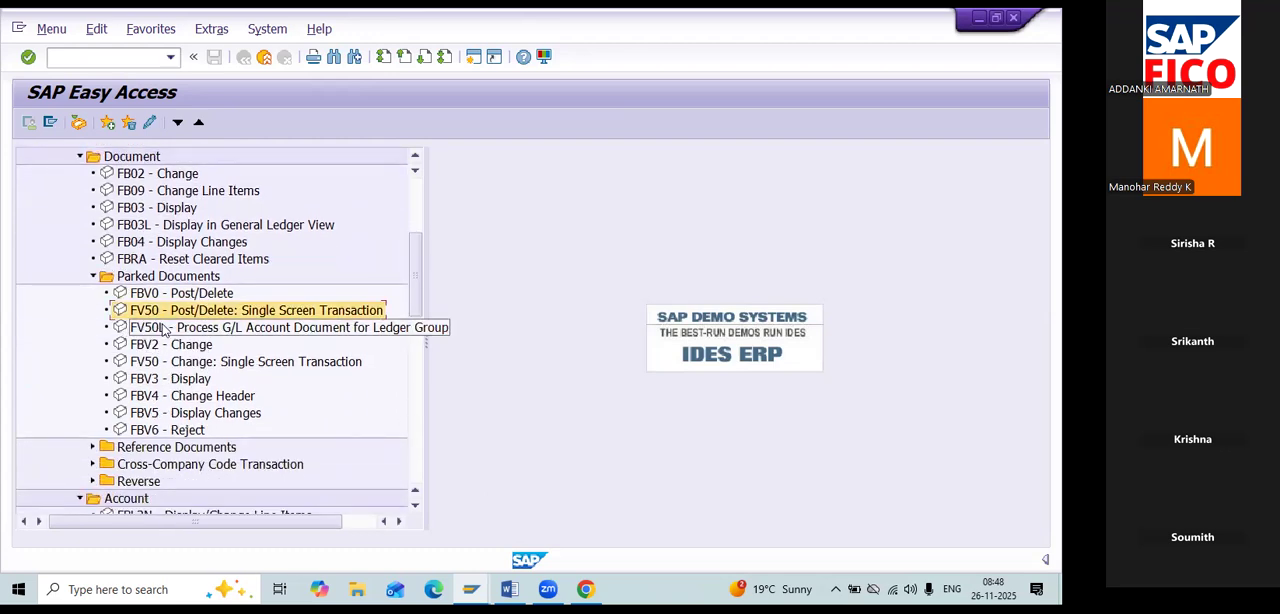
{"action": "left_click", "coordinate": [172, 347]}
{"action": "left_click", "coordinate": [176, 364]}
{"action": "left_click", "coordinate": [180, 380]}
{"action": "left_click", "coordinate": [190, 397]}
{"action": "left_click", "coordinate": [196, 414]}
{"action": "left_click", "coordinate": [196, 430]}
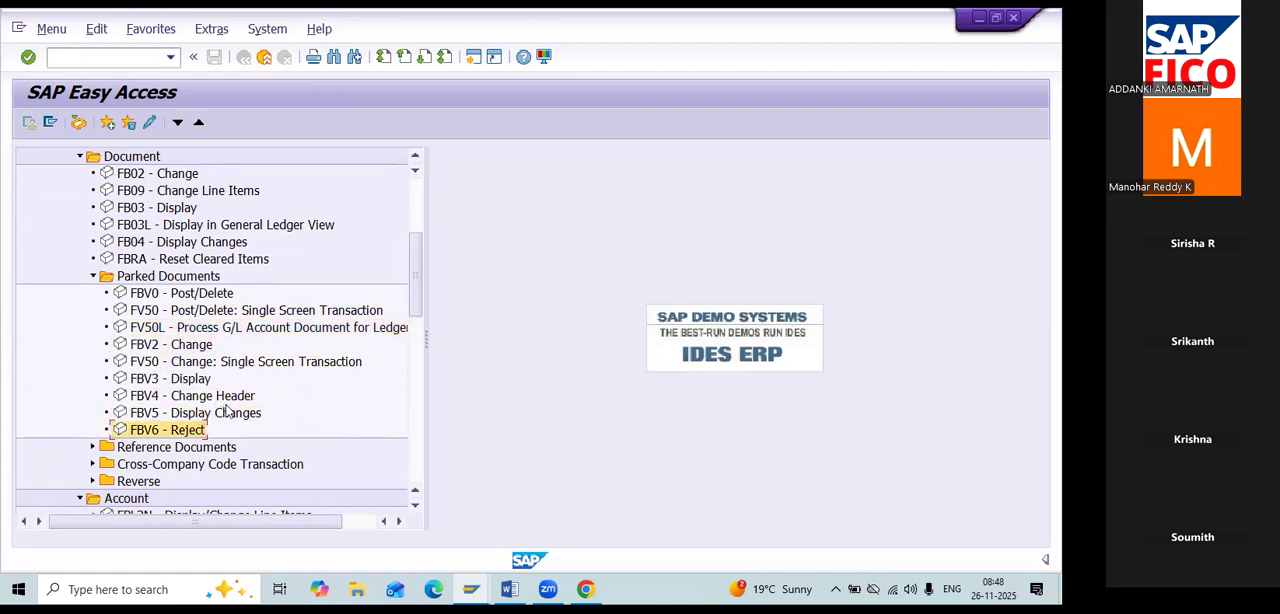
{"action": "scroll", "coordinate": [229, 418], "scroll_direction": "up", "scroll_amount": 1}
{"action": "scroll", "coordinate": [229, 418], "scroll_direction": "up", "scroll_amount": 1}
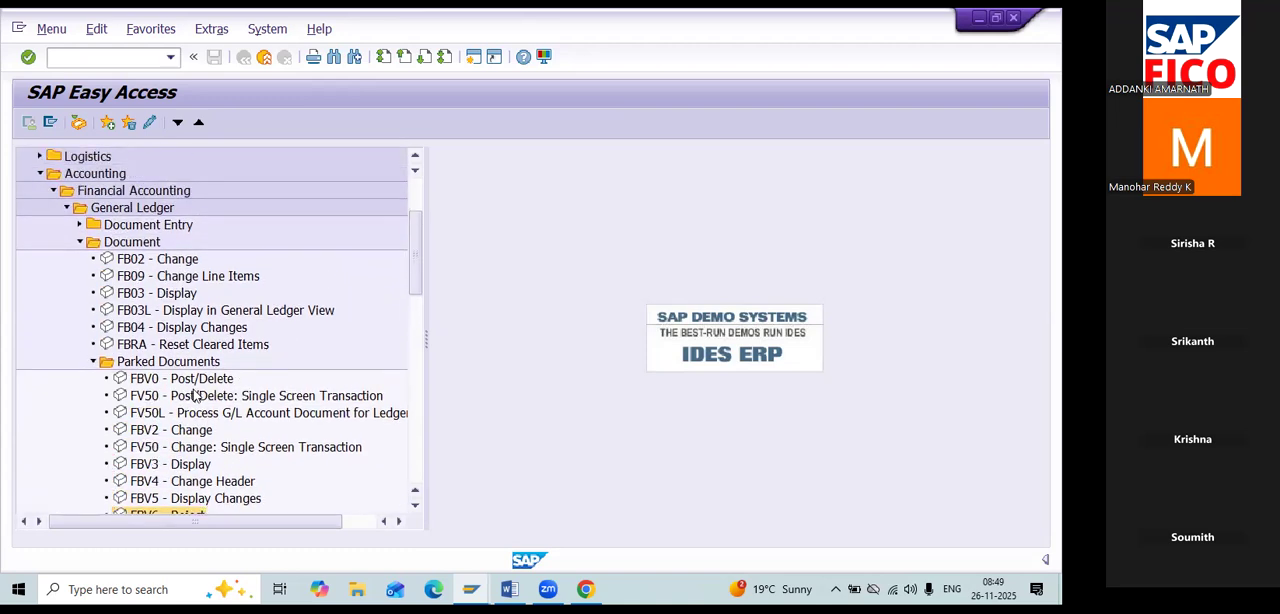
Expand the Document Entry folder and point out the posting transactions FB50, FB50L and F-02.
{"action": "left_click", "coordinate": [100, 58]}
{"action": "left_click", "coordinate": [80, 225]}
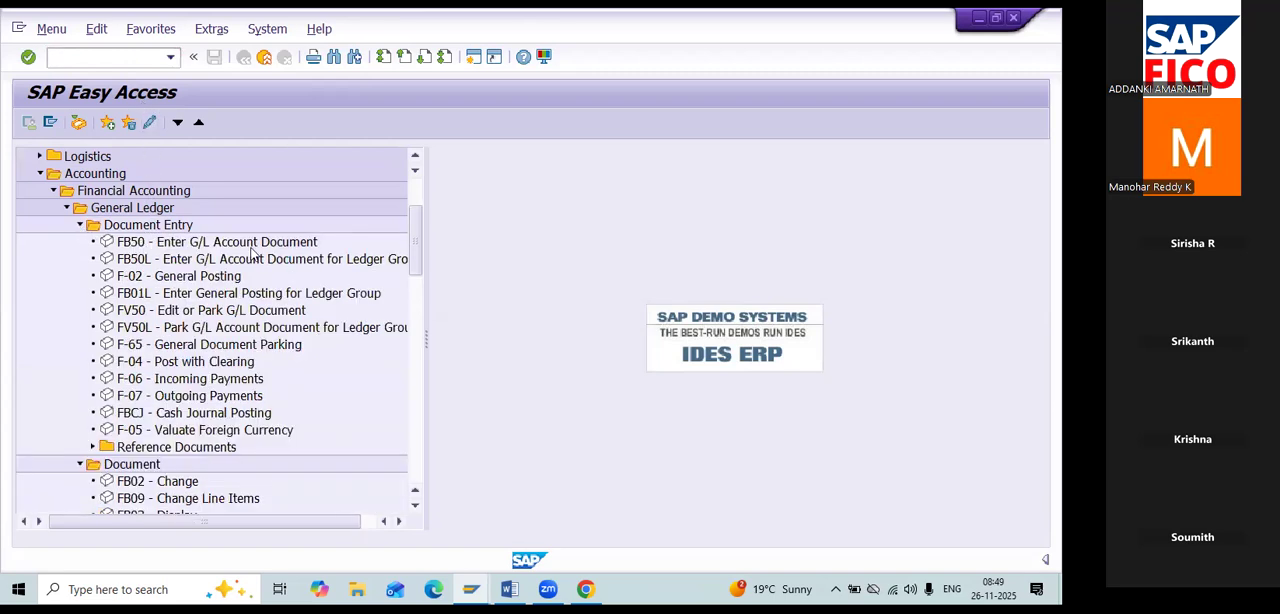
{"action": "left_click", "coordinate": [252, 243]}
{"action": "left_click", "coordinate": [262, 260]}
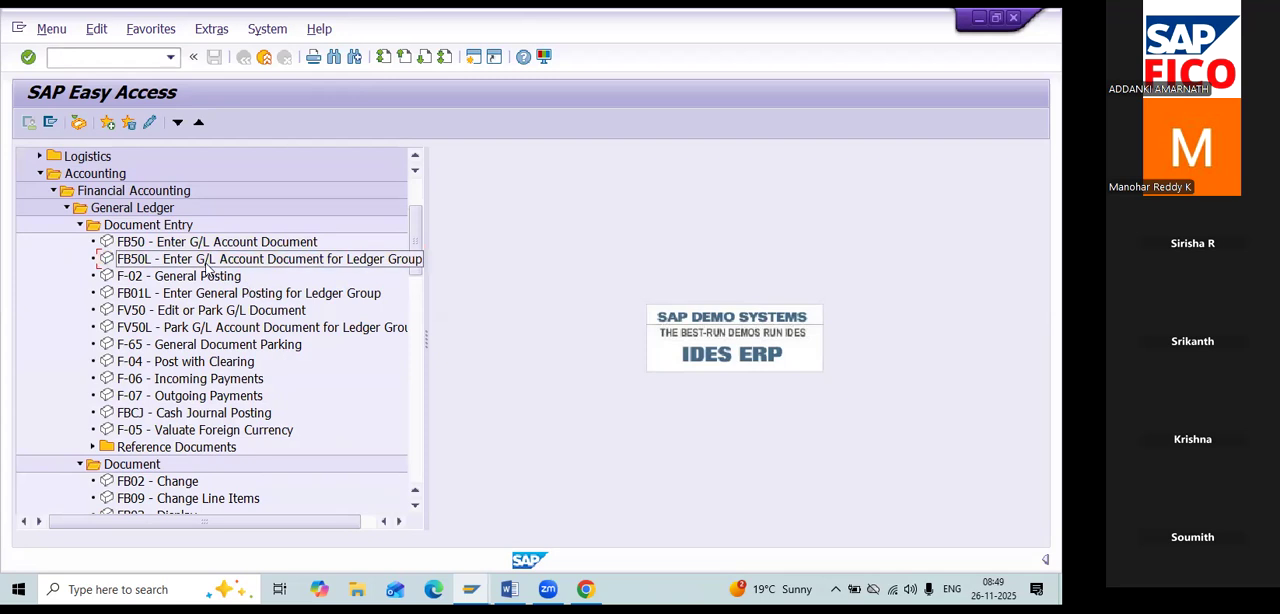
{"action": "key", "text": "Up"}
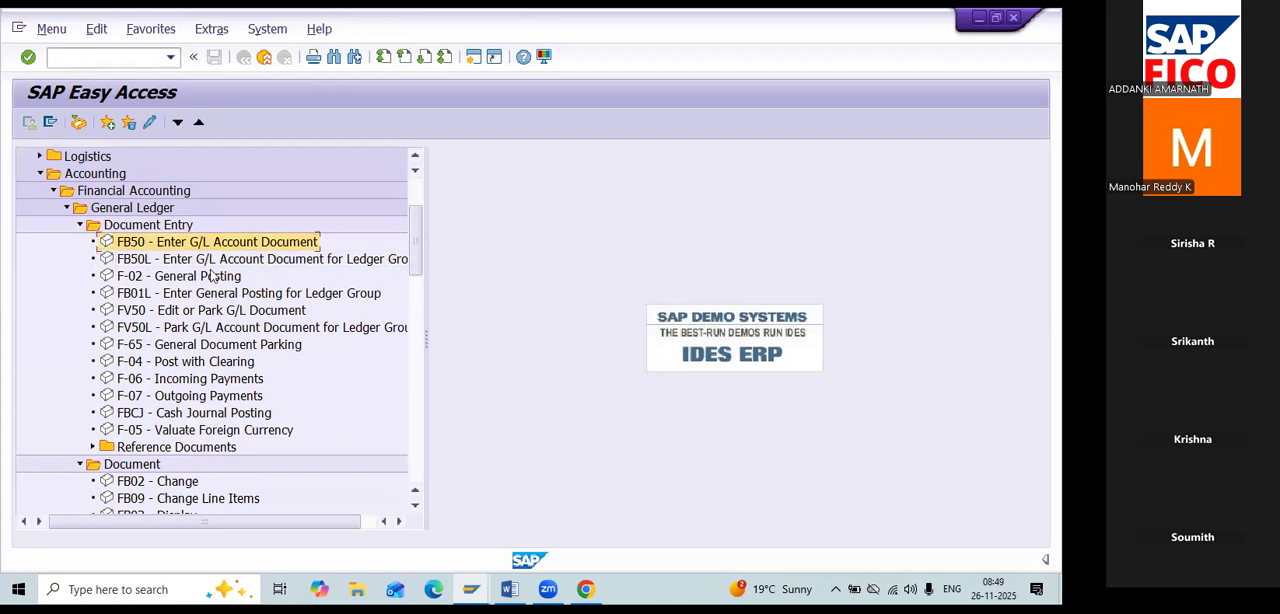
{"action": "left_click", "coordinate": [215, 278]}
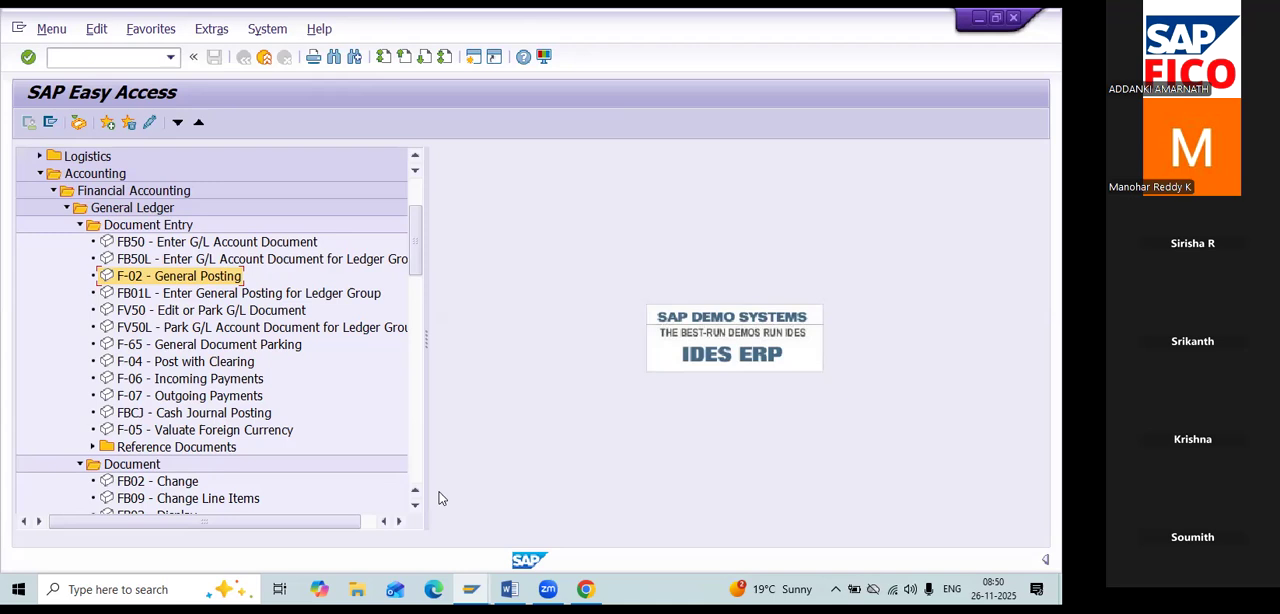
Switch to the Word notes and review the Classic G/L (Old G/L) section with its rent paid entry.
{"action": "key", "text": "alt+Tab"}
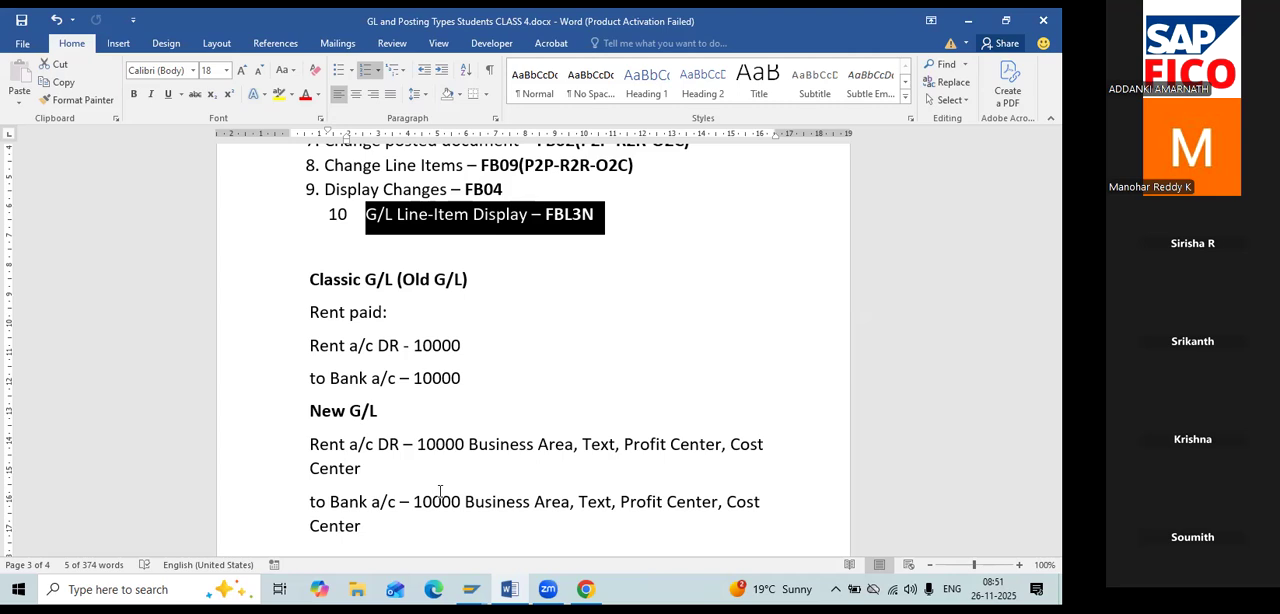
{"action": "scroll", "coordinate": [518, 352], "scroll_direction": "down", "scroll_amount": 1}
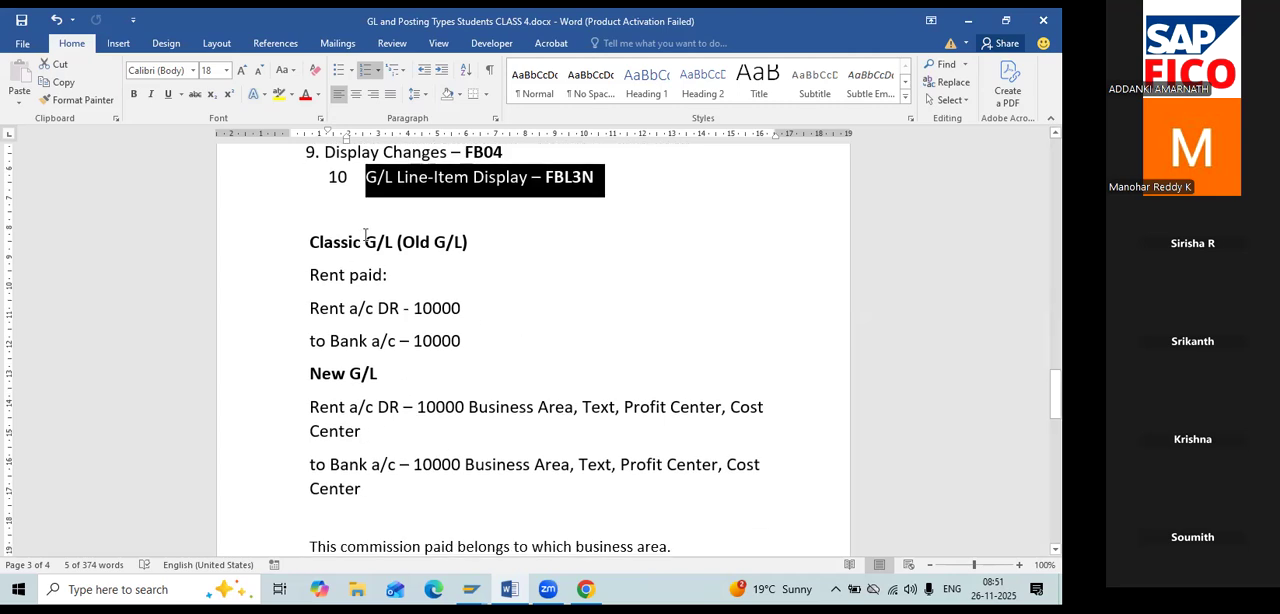
{"action": "left_click_drag", "start_coordinate": [405, 245], "coordinate": [493, 244]}
{"action": "left_click", "coordinate": [455, 276]}
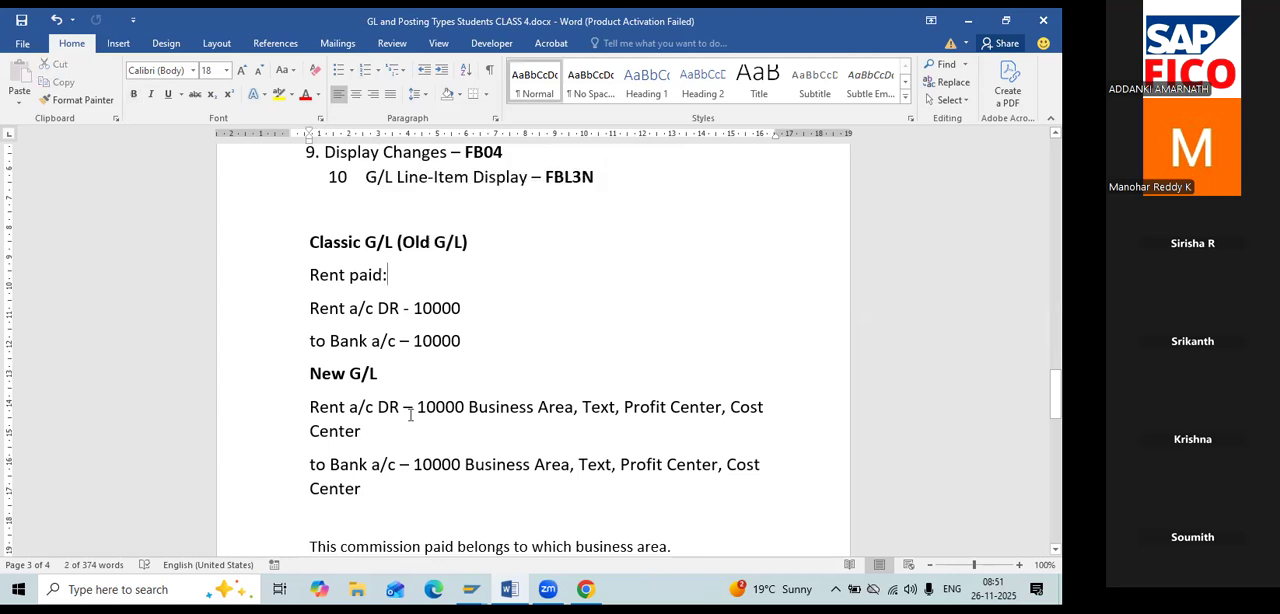
Highlight the Classic G/L rent entry, and the Business Area, Text, Profit Center and Cost Center assignments of the New G/L rent entry.
{"action": "left_click_drag", "start_coordinate": [308, 242], "coordinate": [483, 336]}
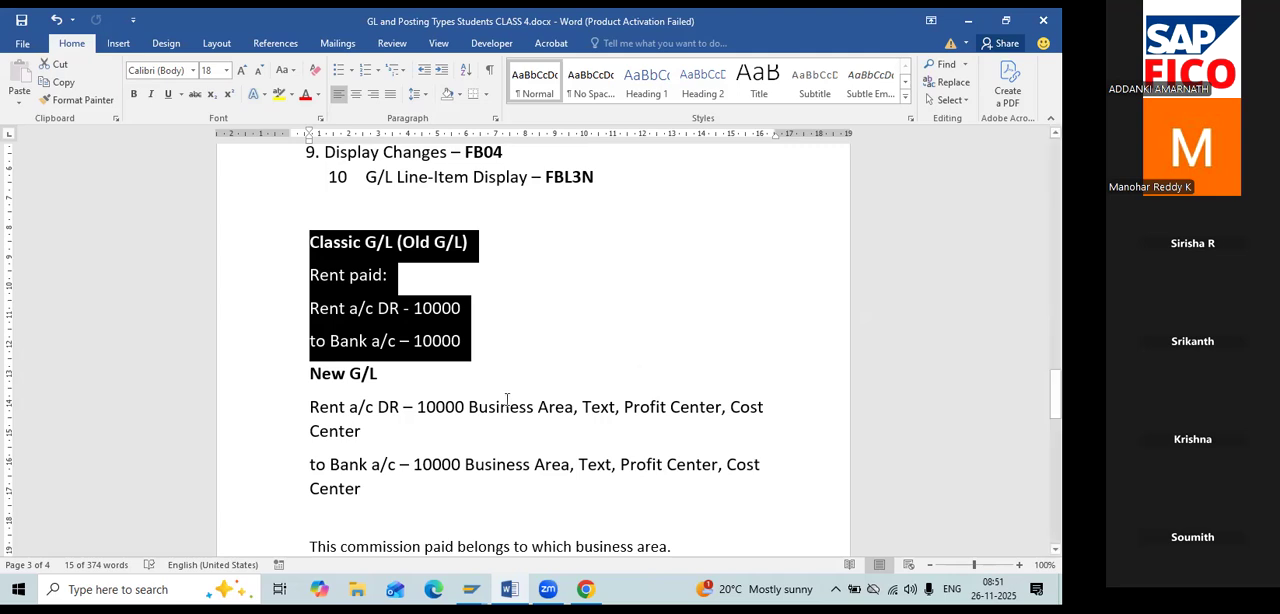
{"action": "left_click_drag", "start_coordinate": [469, 409], "coordinate": [364, 432]}
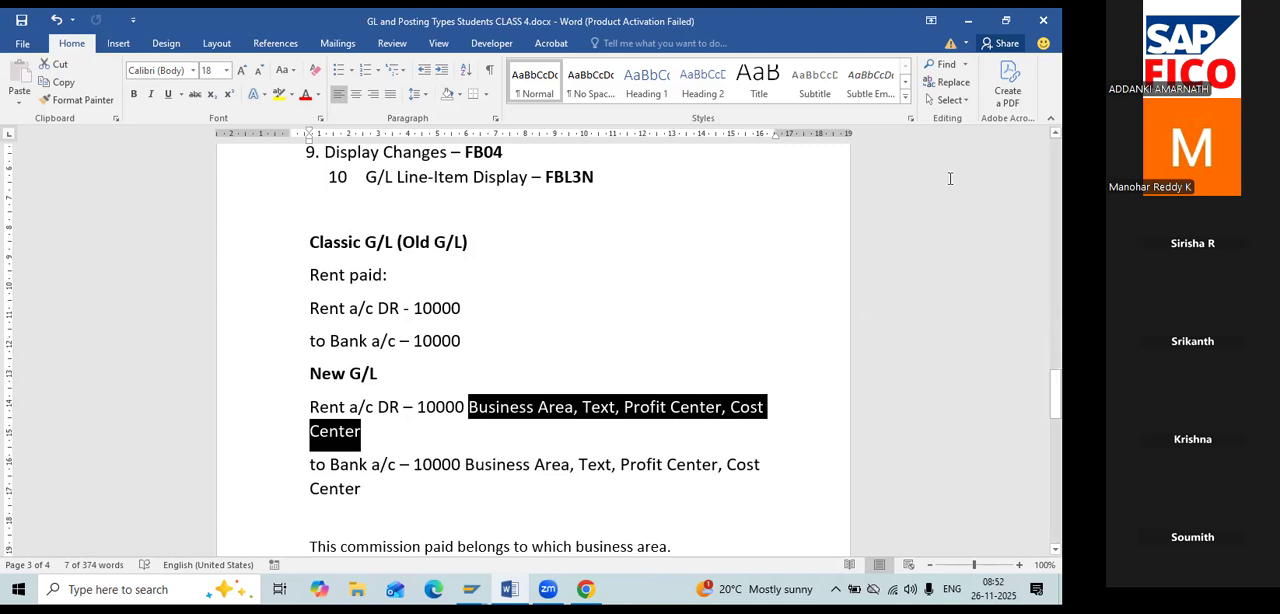
Switch to SAP and open transaction FB50 for entering a G/L account document.
{"action": "key", "text": "alt+Tab"}
{"action": "left_click", "coordinate": [65, 55]}
{"action": "type", "text": "FB50"}
{"action": "key", "text": "Return"}
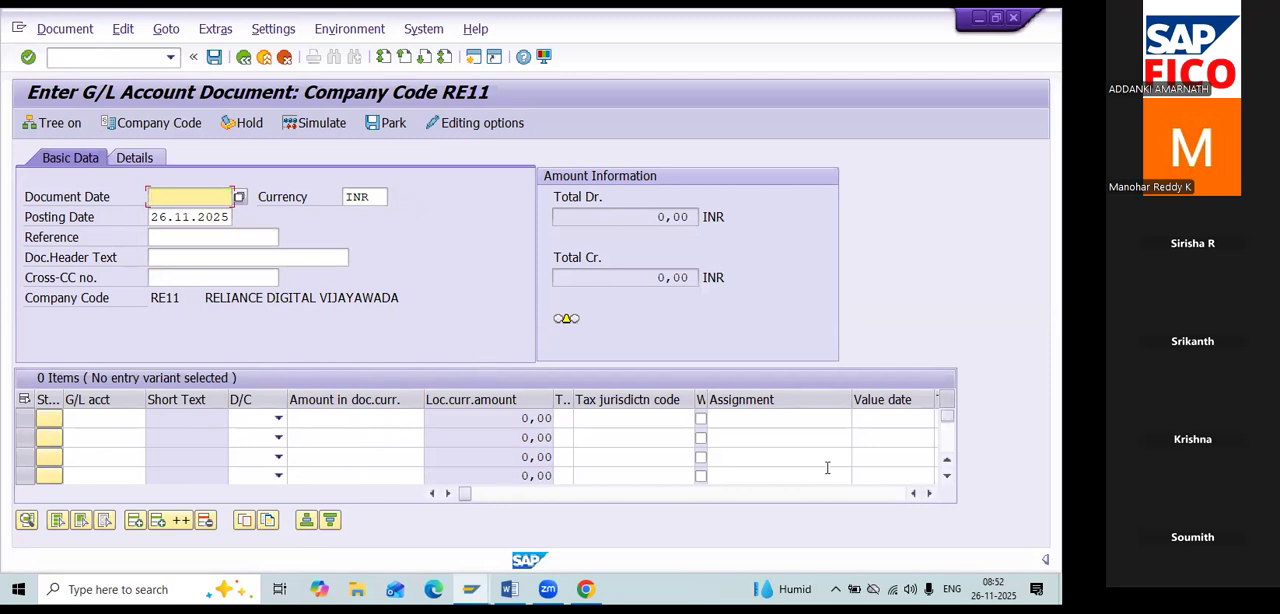
Look through the item table's columns, such as Text, Cost center and Segment, up to its last column.
{"action": "left_click", "coordinate": [929, 493]}
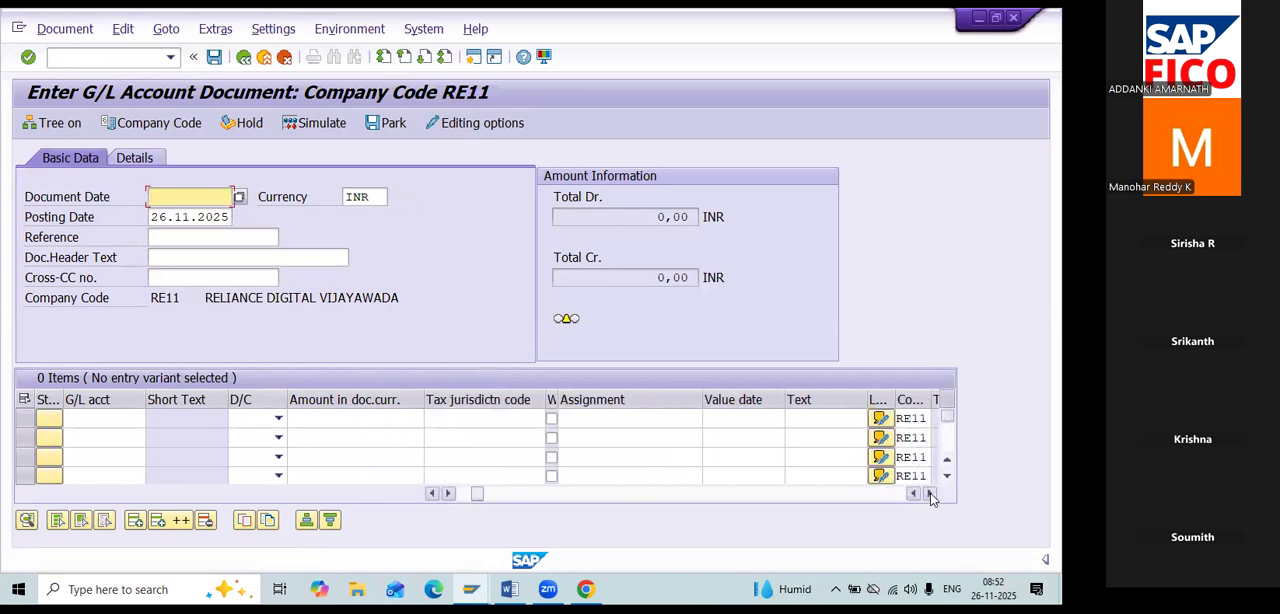
{"action": "left_click", "coordinate": [929, 493]}
{"action": "left_click", "coordinate": [929, 493]}
{"action": "left_click", "coordinate": [929, 493]}
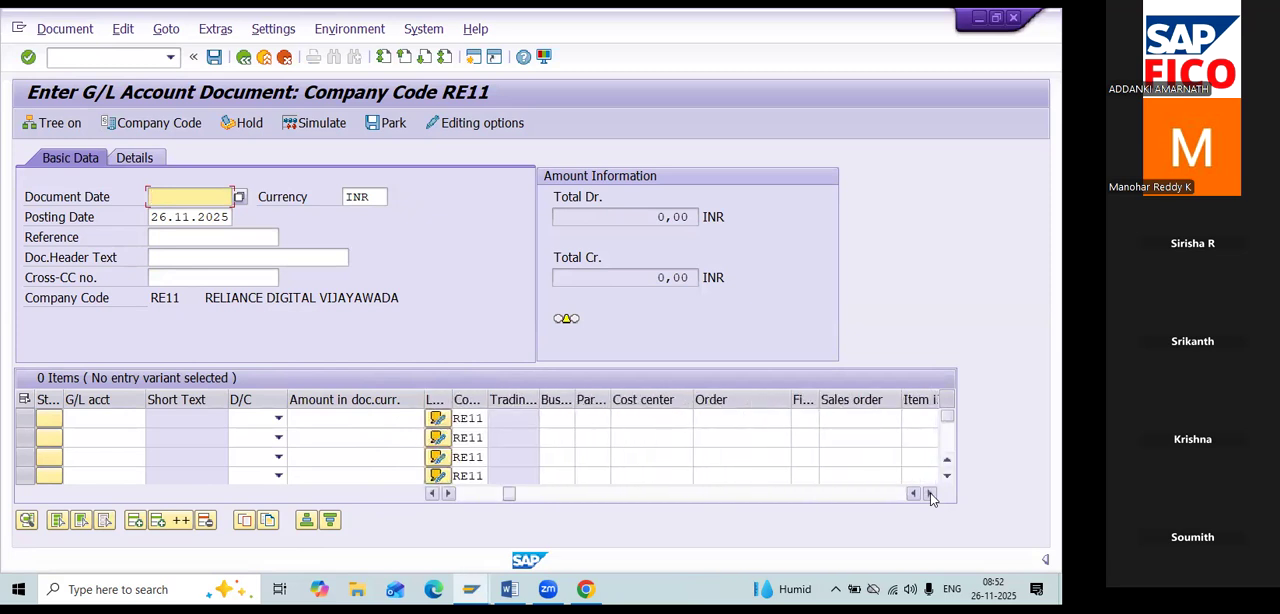
{"action": "left_click", "coordinate": [929, 493]}
{"action": "left_click", "coordinate": [929, 493]}
{"action": "left_click", "coordinate": [929, 493]}
{"action": "left_click", "coordinate": [929, 493]}
{"action": "left_click", "coordinate": [929, 493]}
{"action": "left_click", "coordinate": [929, 493]}
{"action": "left_click", "coordinate": [929, 493]}
{"action": "left_click", "coordinate": [929, 493]}
{"action": "left_click", "coordinate": [929, 493]}
{"action": "left_click", "coordinate": [929, 493]}
{"action": "left_click", "coordinate": [929, 493]}
{"action": "left_click", "coordinate": [929, 493]}
{"action": "left_click", "coordinate": [929, 493]}
{"action": "left_click", "coordinate": [929, 493]}
{"action": "left_click", "coordinate": [929, 493]}
{"action": "left_click", "coordinate": [929, 493]}
{"action": "left_click", "coordinate": [929, 493]}
{"action": "left_click", "coordinate": [929, 493]}
{"action": "left_click", "coordinate": [929, 493]}
{"action": "left_click", "coordinate": [929, 493]}
{"action": "left_click", "coordinate": [929, 493]}
{"action": "left_click", "coordinate": [929, 493]}
{"action": "left_click", "coordinate": [929, 493]}
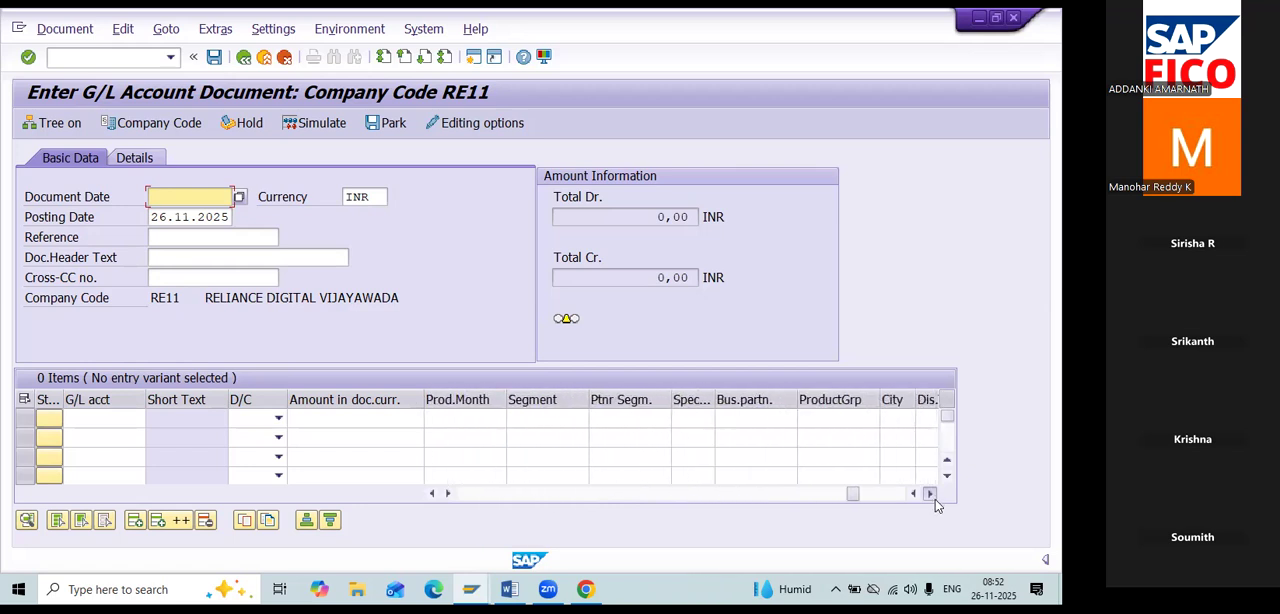
{"action": "left_click", "coordinate": [929, 493]}
{"action": "left_click", "coordinate": [929, 493]}
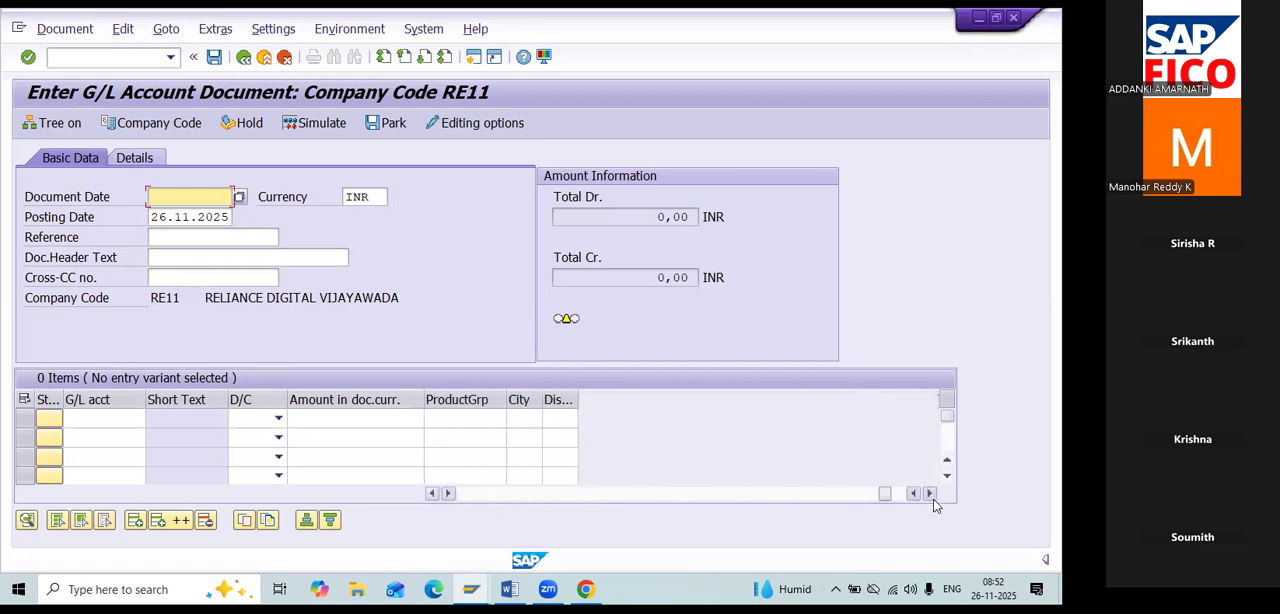
Go back through the item table's columns to Loc.curr.amount and check its entry rows.
{"action": "left_click", "coordinate": [432, 493]}
{"action": "left_click", "coordinate": [432, 493]}
{"action": "left_click", "coordinate": [432, 493]}
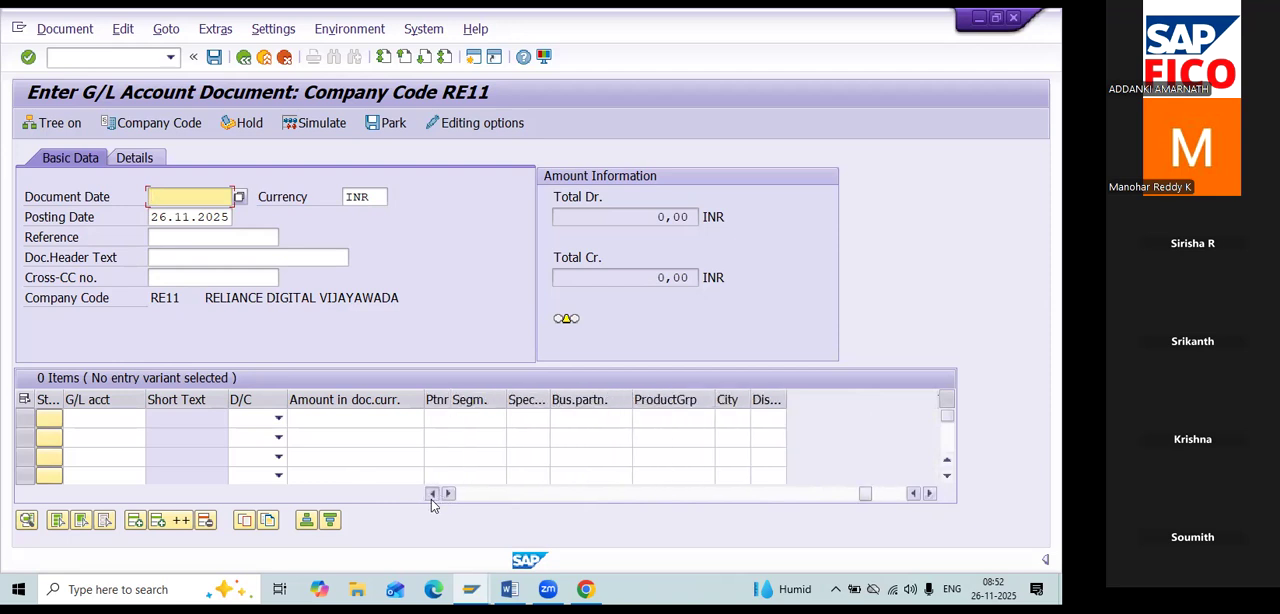
{"action": "left_click", "coordinate": [432, 493]}
{"action": "left_click", "coordinate": [432, 493]}
{"action": "left_click", "coordinate": [432, 493]}
{"action": "left_click", "coordinate": [432, 493]}
{"action": "left_click", "coordinate": [432, 493]}
{"action": "left_click", "coordinate": [432, 493]}
{"action": "left_click", "coordinate": [432, 493]}
{"action": "left_click", "coordinate": [432, 493]}
{"action": "left_click", "coordinate": [432, 493]}
{"action": "left_click", "coordinate": [432, 493]}
{"action": "left_click", "coordinate": [432, 493]}
{"action": "left_click", "coordinate": [432, 493]}
{"action": "left_click", "coordinate": [432, 493]}
{"action": "left_click", "coordinate": [432, 493]}
{"action": "left_click", "coordinate": [432, 493]}
{"action": "left_click", "coordinate": [432, 493]}
{"action": "left_click", "coordinate": [432, 493]}
{"action": "left_click", "coordinate": [432, 493]}
{"action": "left_click", "coordinate": [432, 493]}
{"action": "left_click", "coordinate": [432, 493]}
{"action": "left_click", "coordinate": [432, 493]}
{"action": "left_click", "coordinate": [432, 493]}
{"action": "left_click", "coordinate": [432, 493]}
{"action": "left_click", "coordinate": [432, 493]}
{"action": "left_click", "coordinate": [432, 493]}
{"action": "left_click", "coordinate": [432, 493]}
{"action": "left_click", "coordinate": [432, 494]}
{"action": "left_click", "coordinate": [432, 494]}
{"action": "left_click", "coordinate": [432, 494]}
{"action": "left_click", "coordinate": [432, 494]}
{"action": "left_click", "coordinate": [432, 494]}
{"action": "left_click", "coordinate": [432, 494]}
{"action": "left_click", "coordinate": [432, 494]}
{"action": "left_click", "coordinate": [432, 494]}
{"action": "left_click", "coordinate": [432, 494]}
{"action": "left_click", "coordinate": [432, 494]}
{"action": "left_click", "coordinate": [432, 494]}
{"action": "left_click", "coordinate": [432, 494]}
{"action": "left_click", "coordinate": [432, 494]}
{"action": "left_click", "coordinate": [432, 494]}
{"action": "left_click", "coordinate": [432, 494]}
{"action": "left_click", "coordinate": [432, 494]}
{"action": "left_click", "coordinate": [432, 493]}
{"action": "left_click", "coordinate": [432, 493]}
{"action": "left_click", "coordinate": [432, 493]}
{"action": "left_click", "coordinate": [432, 493]}
{"action": "left_click", "coordinate": [432, 493]}
{"action": "left_click", "coordinate": [432, 493]}
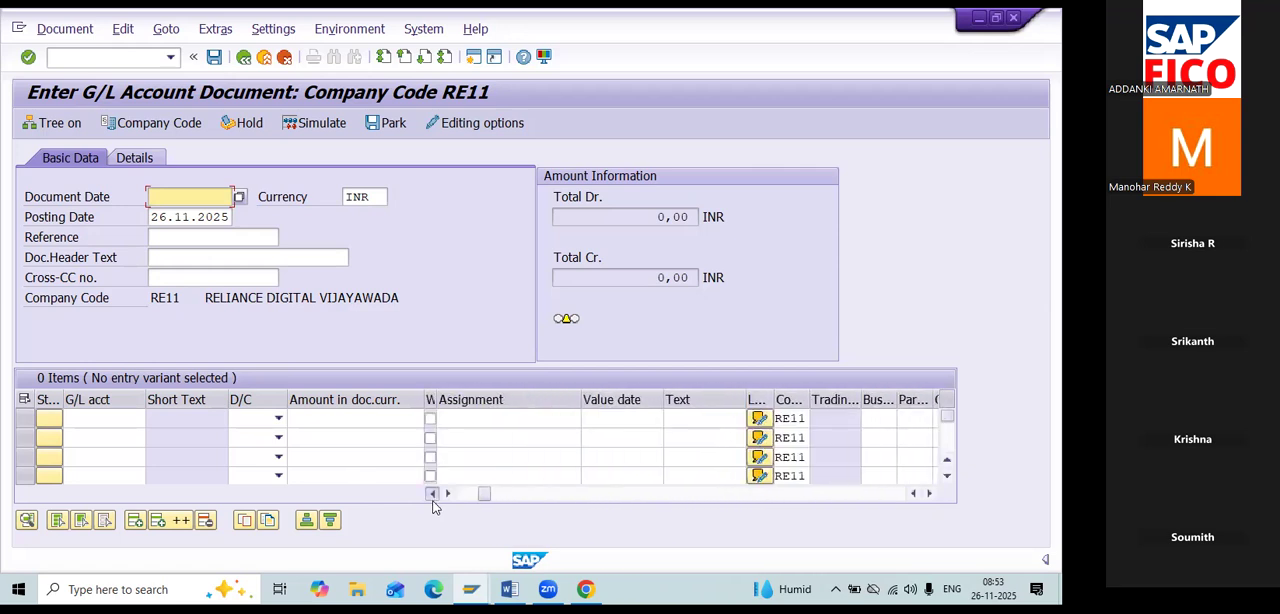
{"action": "left_click", "coordinate": [432, 493]}
{"action": "left_click", "coordinate": [432, 493]}
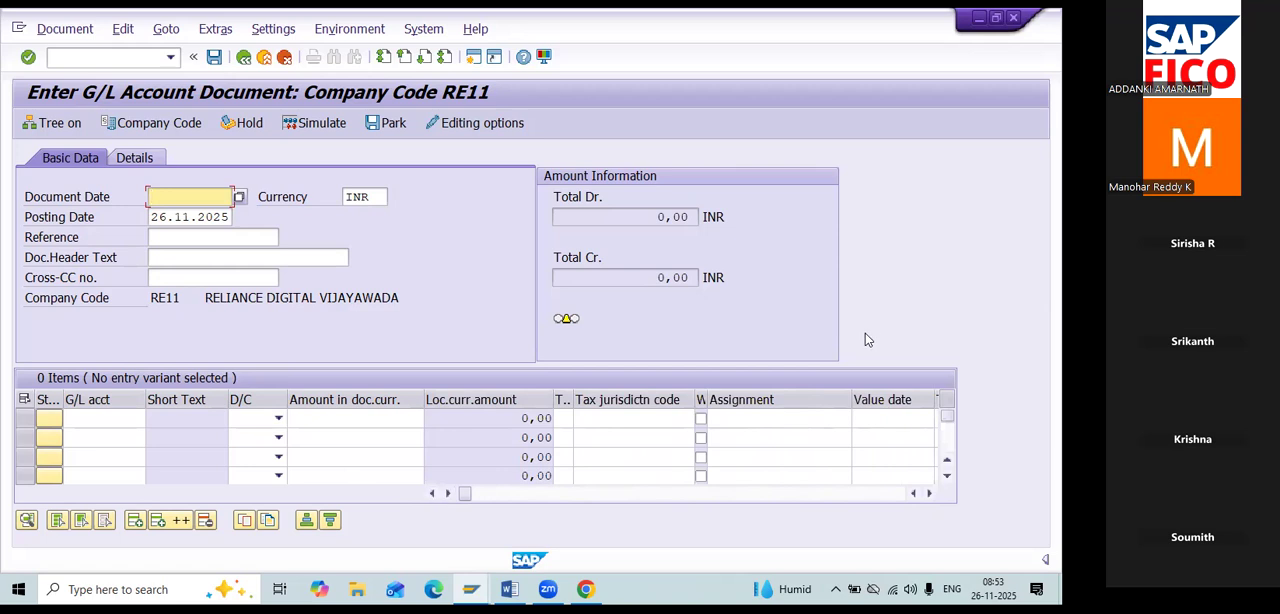
{"action": "scroll", "coordinate": [869, 450], "scroll_direction": "down", "scroll_amount": 2}
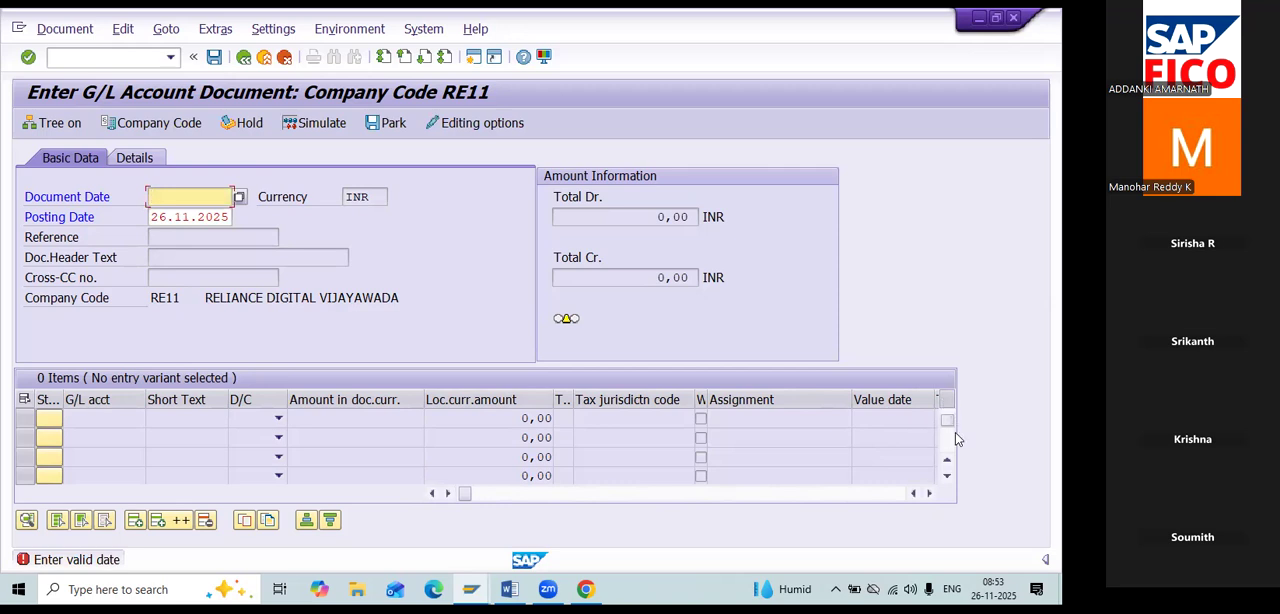
{"action": "left_click", "coordinate": [947, 467]}
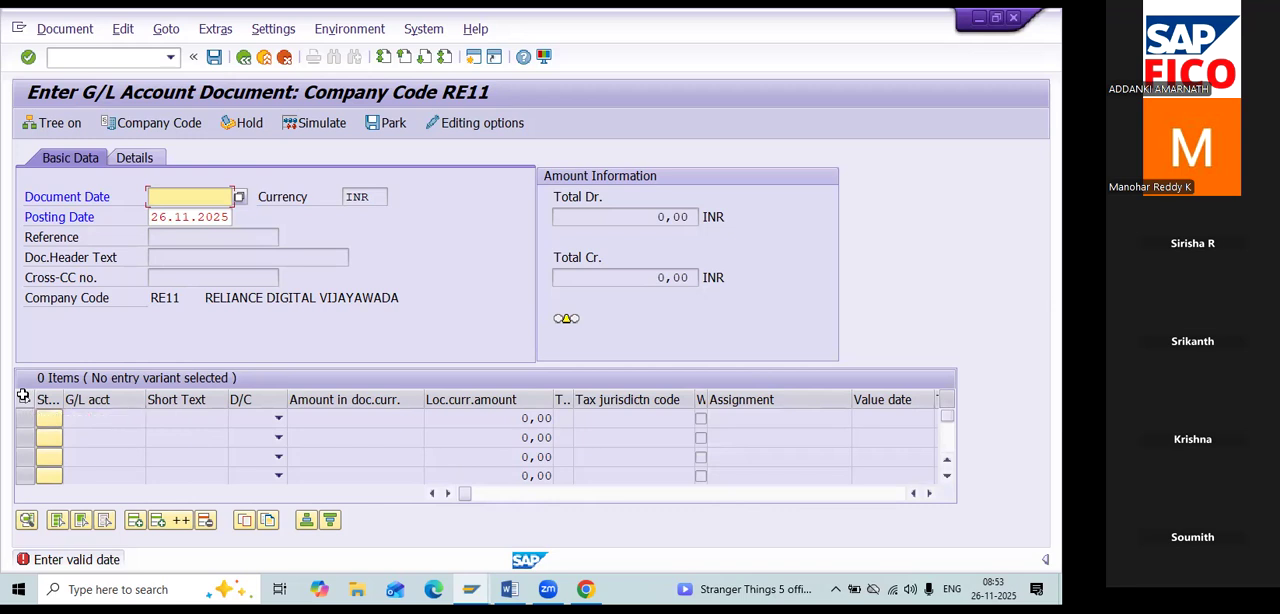
{"action": "key", "text": "alt+Tab"}
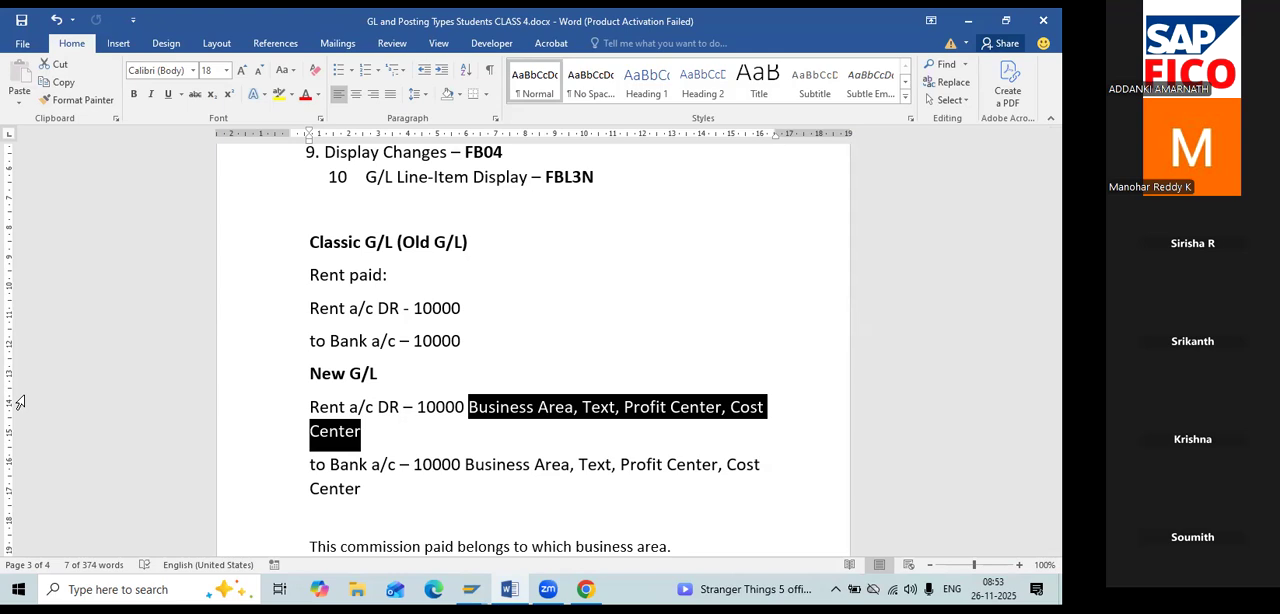
{"action": "key", "text": "alt+Tab"}
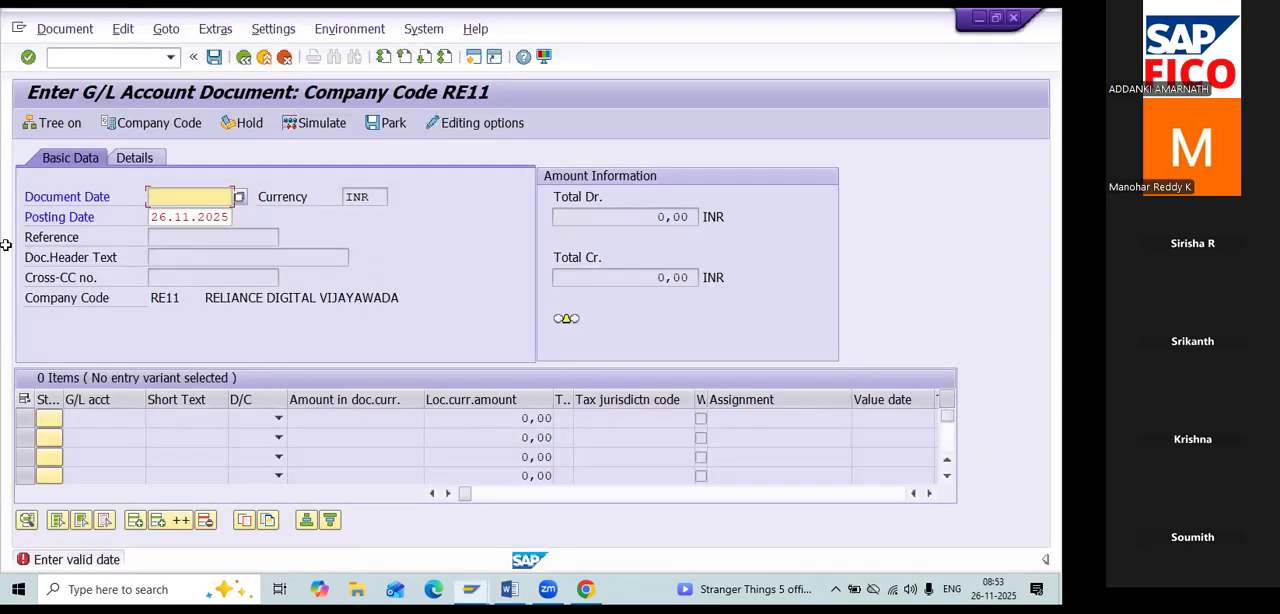
Open document 2 of company code RE11 with transaction FB02 and display its Rent Account line item.
{"action": "left_click", "coordinate": [129, 57]}
{"action": "type", "text": "/N"}
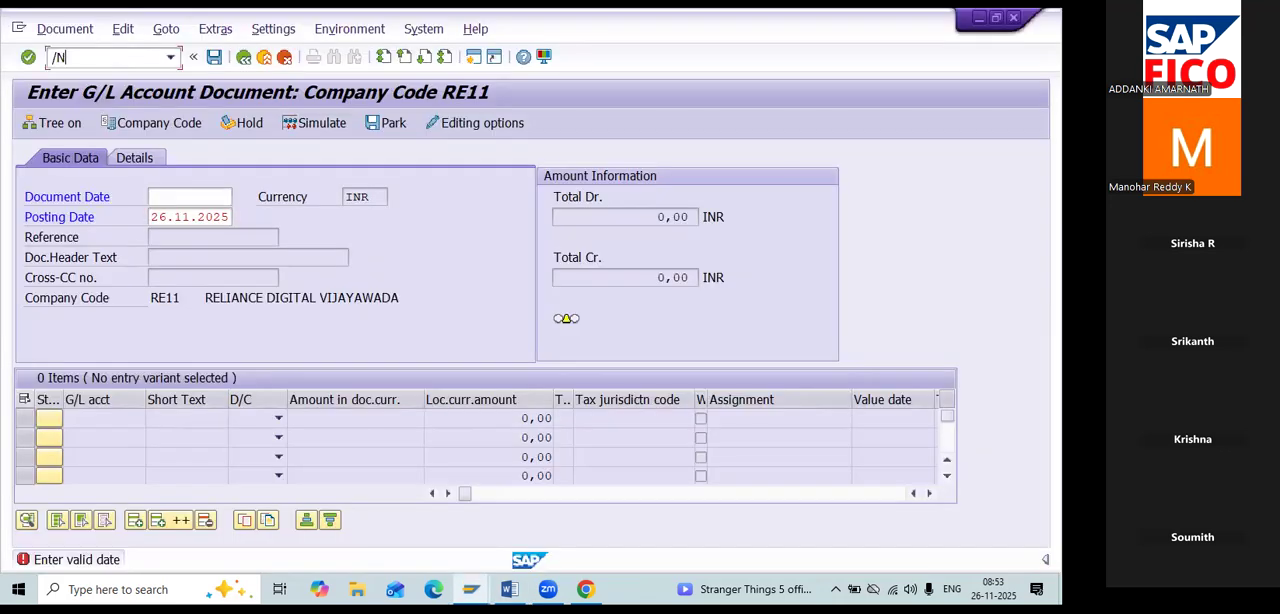
{"action": "type", "text": "FB02"}
{"action": "key", "text": "Return"}
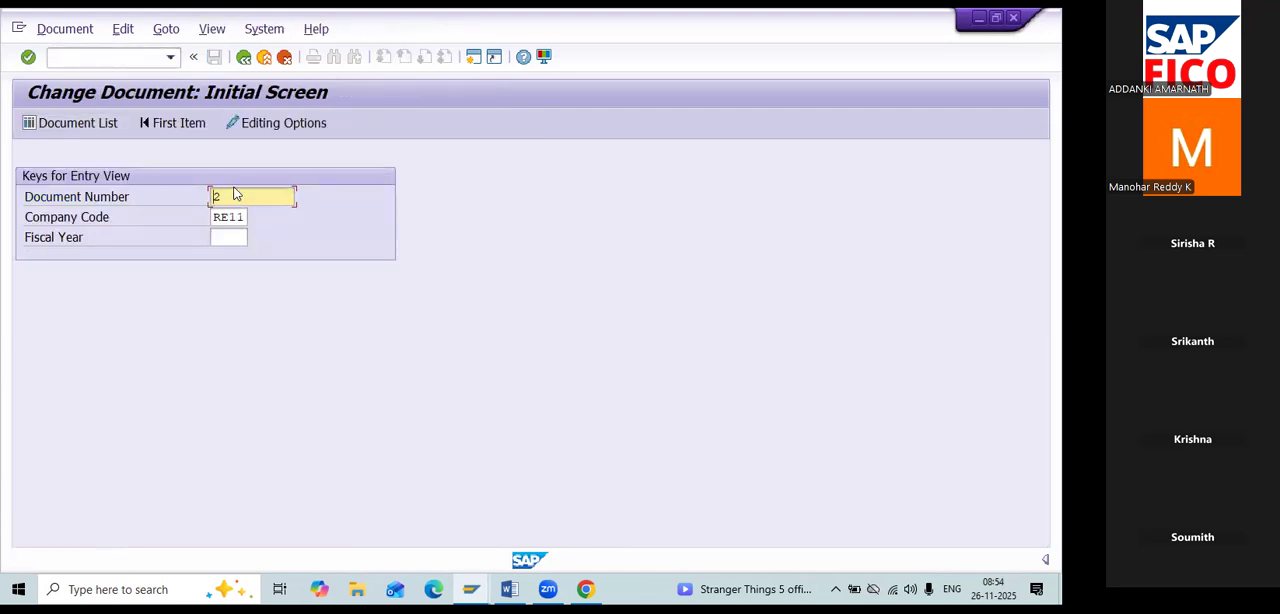
{"action": "key", "text": "Return"}
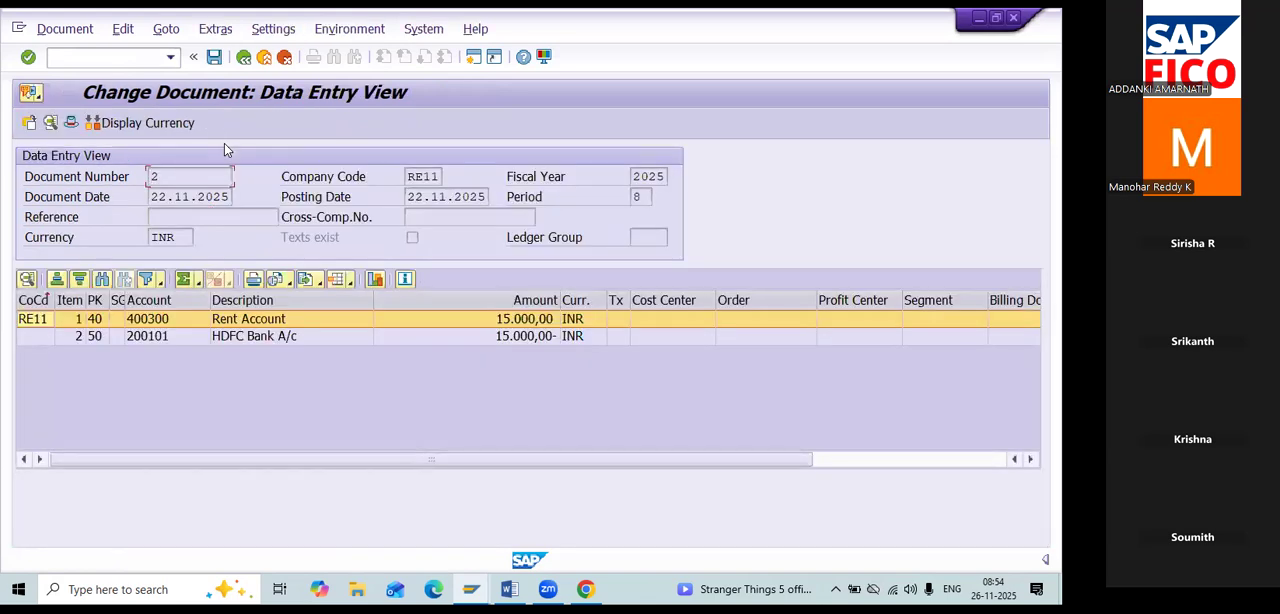
{"action": "double_click", "coordinate": [353, 323]}
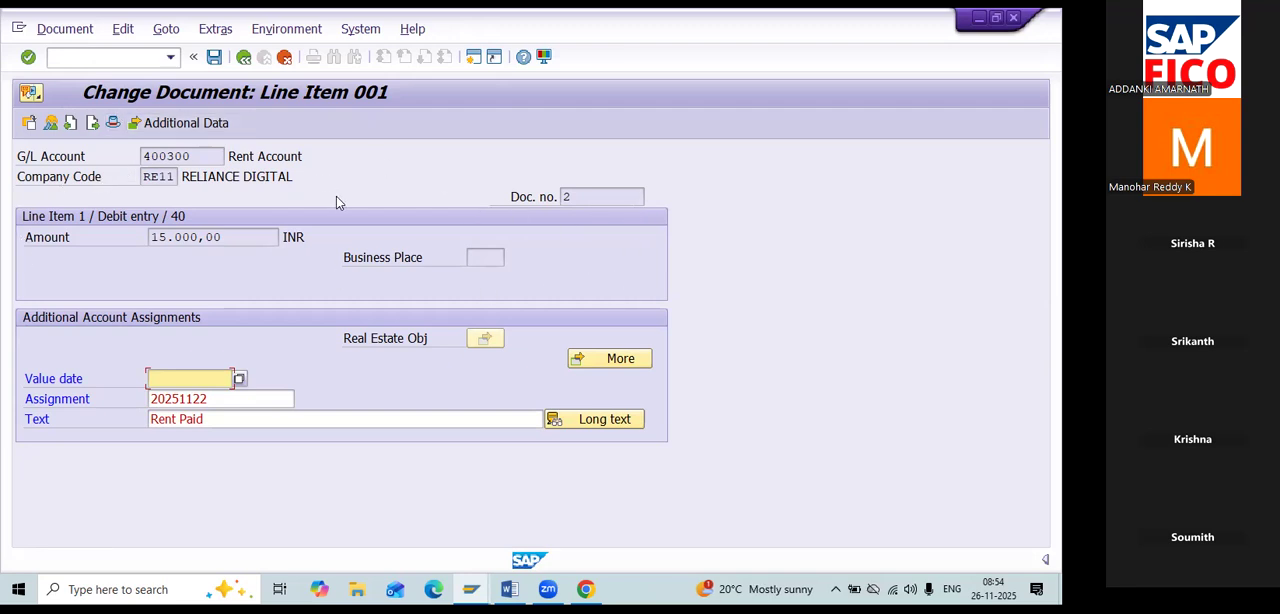
Switch to the Word notes and highlight Business Area in the New G/L bank line and the commission question on business area.
{"action": "key", "text": "alt+Tab"}
{"action": "scroll", "coordinate": [529, 410], "scroll_direction": "down", "scroll_amount": 1}
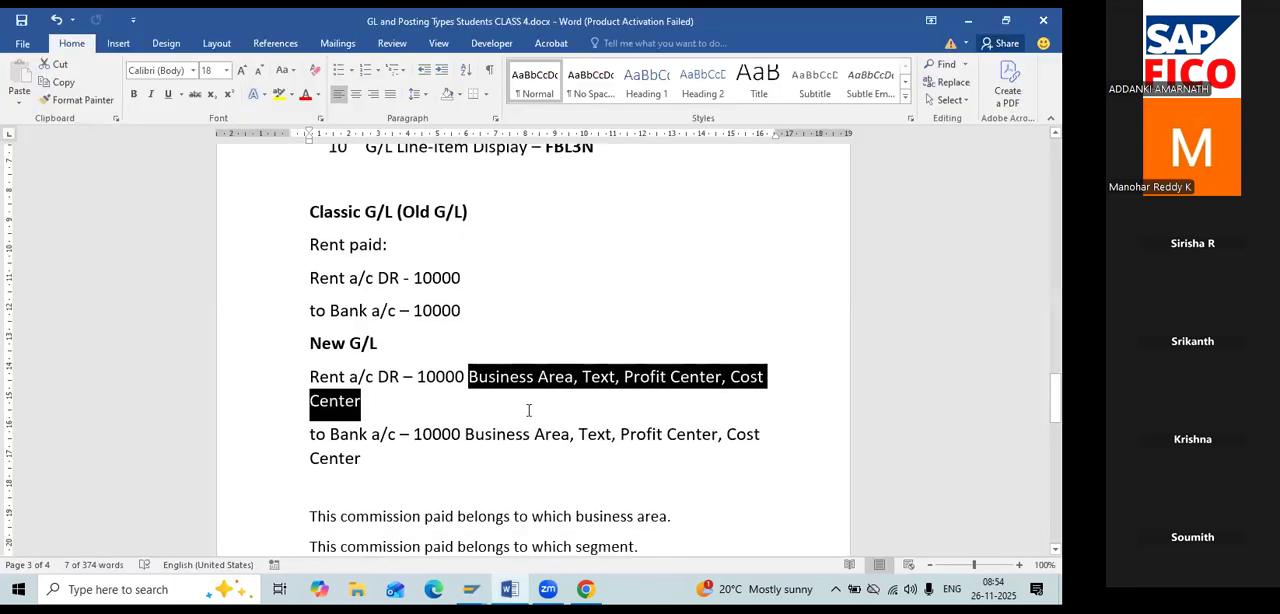
{"action": "scroll", "coordinate": [529, 410], "scroll_direction": "down", "scroll_amount": 3}
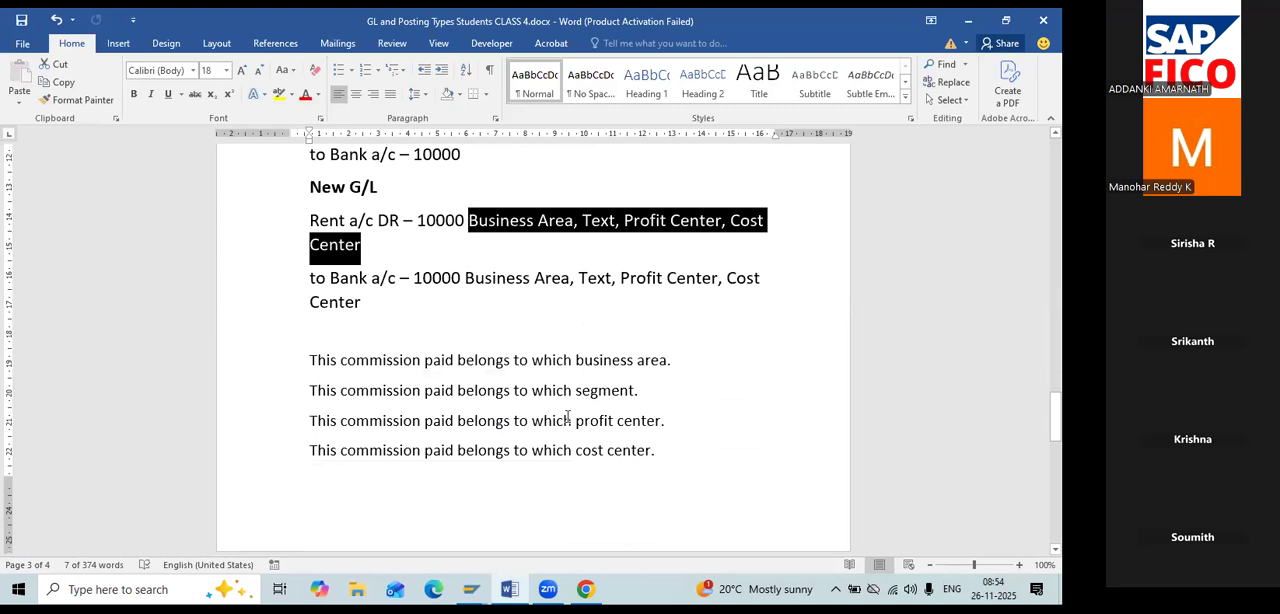
{"action": "left_click_drag", "start_coordinate": [466, 282], "coordinate": [545, 282]}
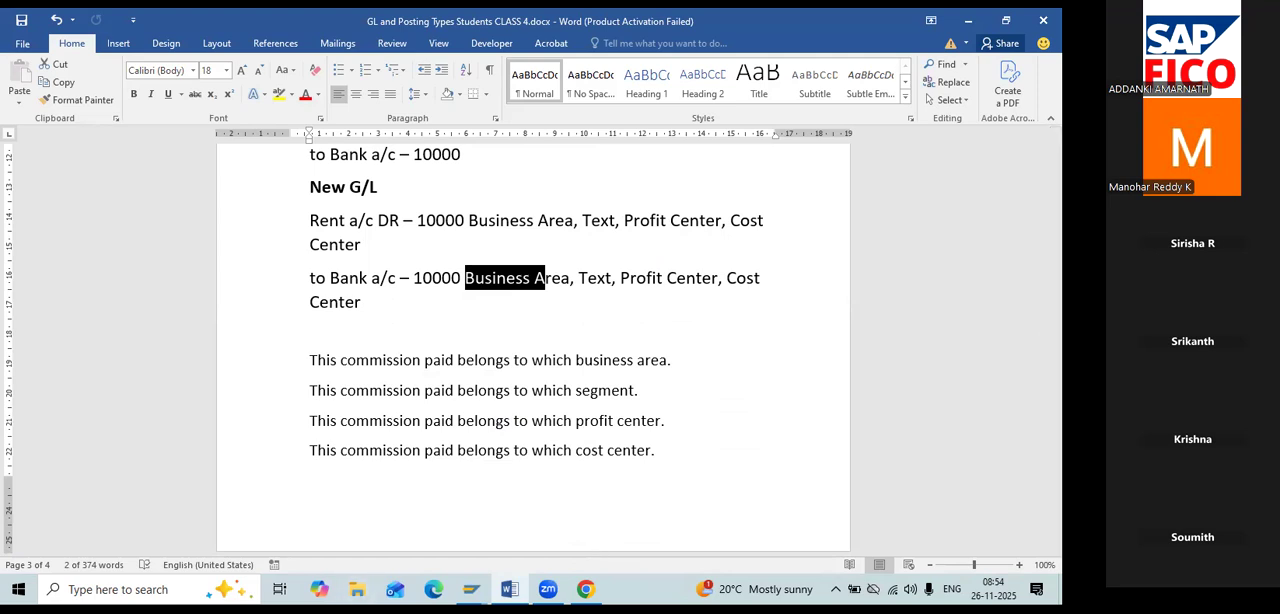
{"action": "left_click", "coordinate": [317, 355]}
{"action": "left_click_drag", "start_coordinate": [672, 360], "coordinate": [427, 343]}
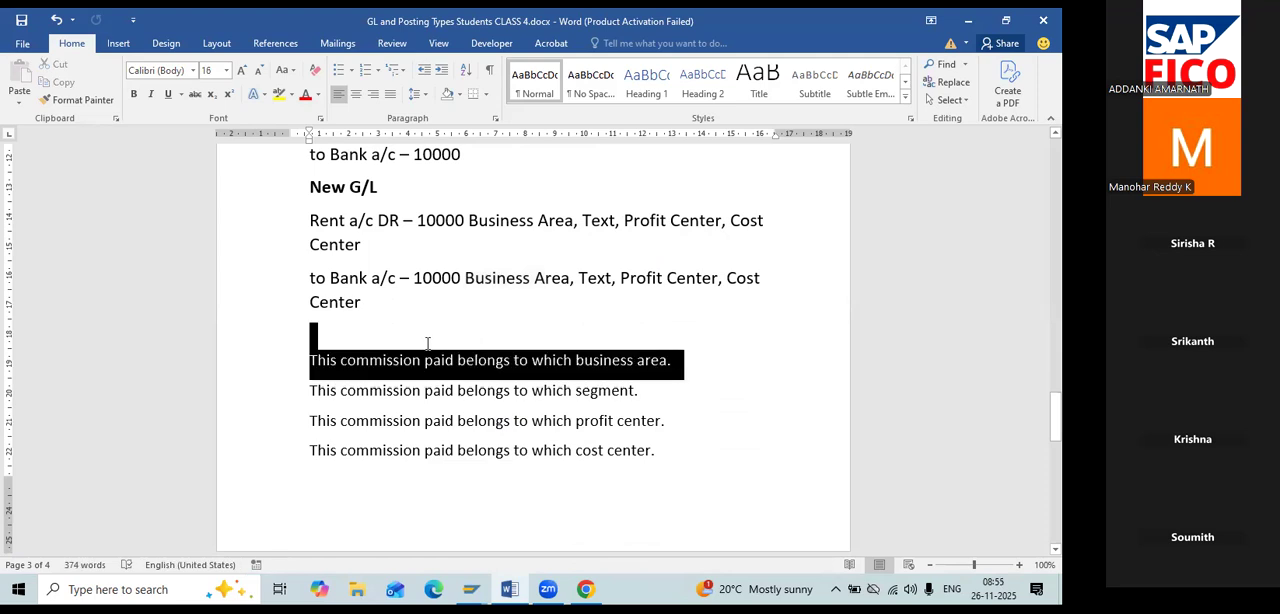
{"action": "left_click", "coordinate": [730, 338]}
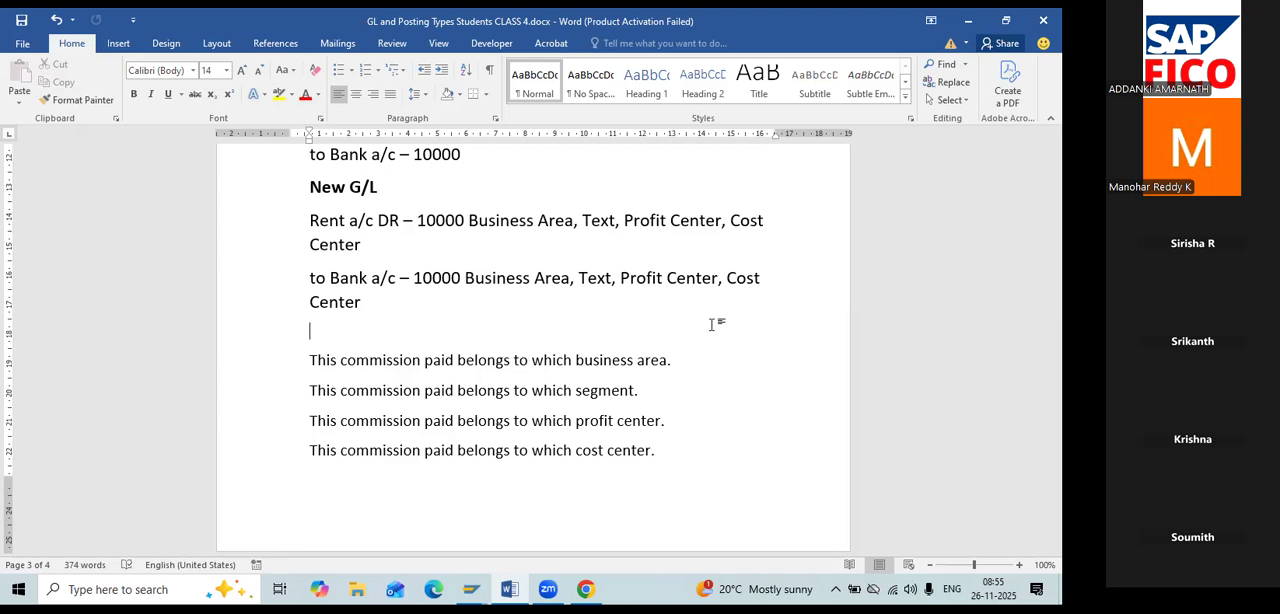
Highlight segment, profit center and cost center in turn in the commission paid lines.
{"action": "scroll", "coordinate": [660, 280], "scroll_direction": "down", "scroll_amount": 2}
{"action": "double_click", "coordinate": [632, 318]}
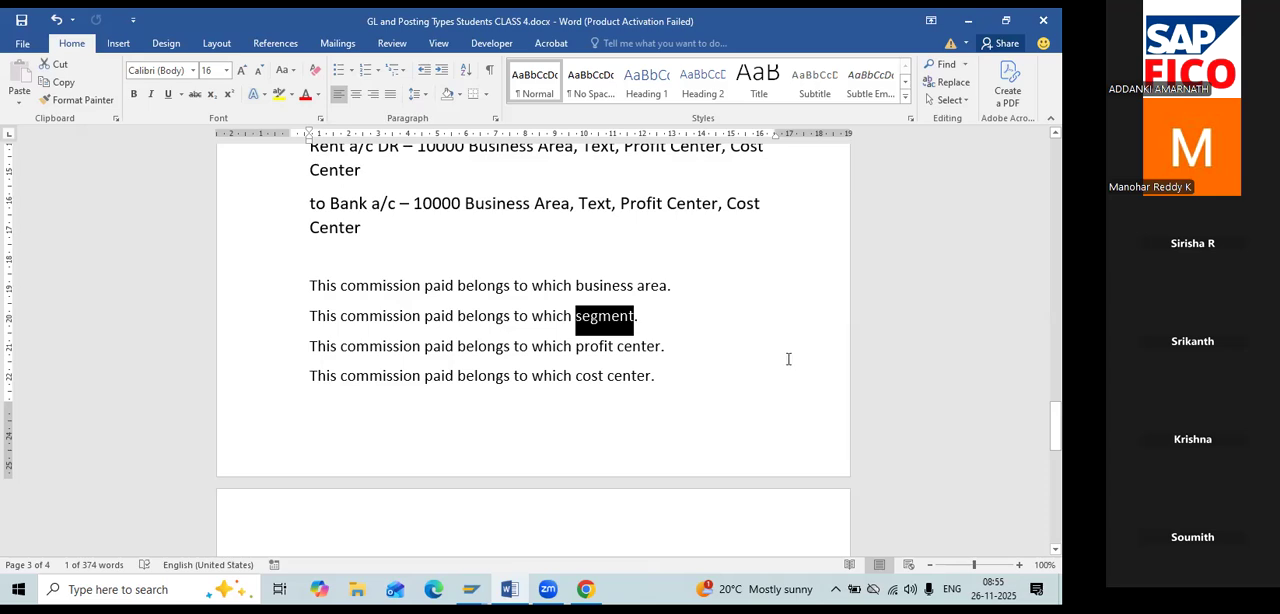
{"action": "left_click_drag", "start_coordinate": [670, 346], "coordinate": [577, 346]}
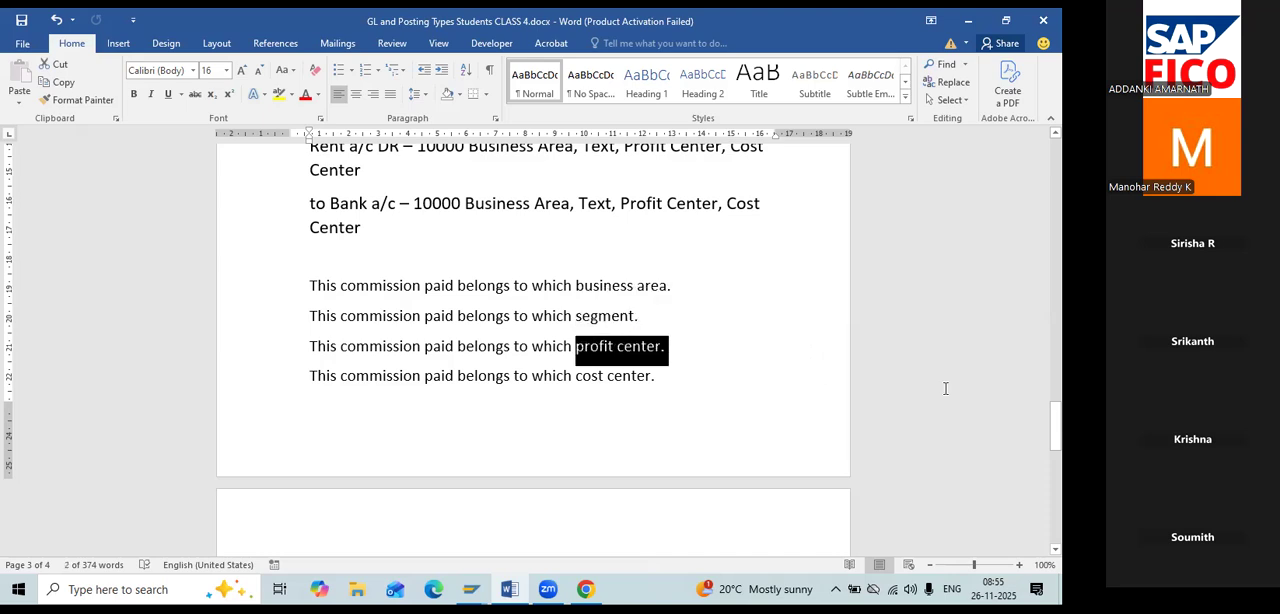
{"action": "left_click_drag", "start_coordinate": [677, 376], "coordinate": [576, 378]}
Highlight in turn the report lines for business area, segment, profit center and cost center, and the Financial Report line with F.01 and SAP1.
{"action": "scroll", "coordinate": [823, 347], "scroll_direction": "down", "scroll_amount": 2}
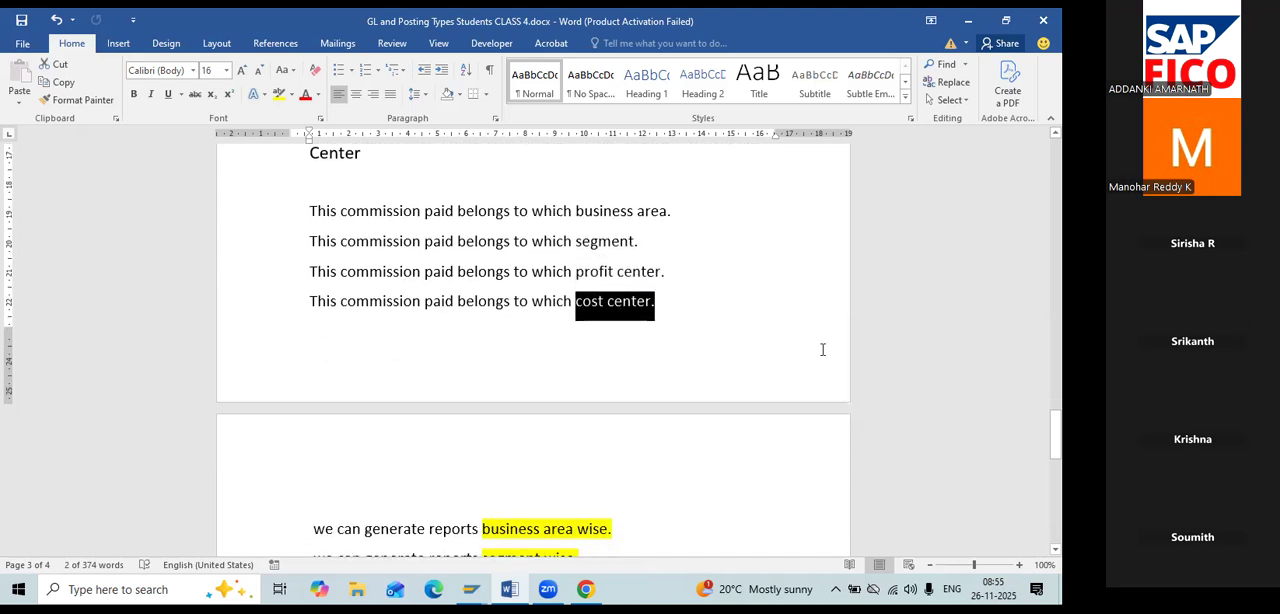
{"action": "scroll", "coordinate": [820, 349], "scroll_direction": "down", "scroll_amount": 1}
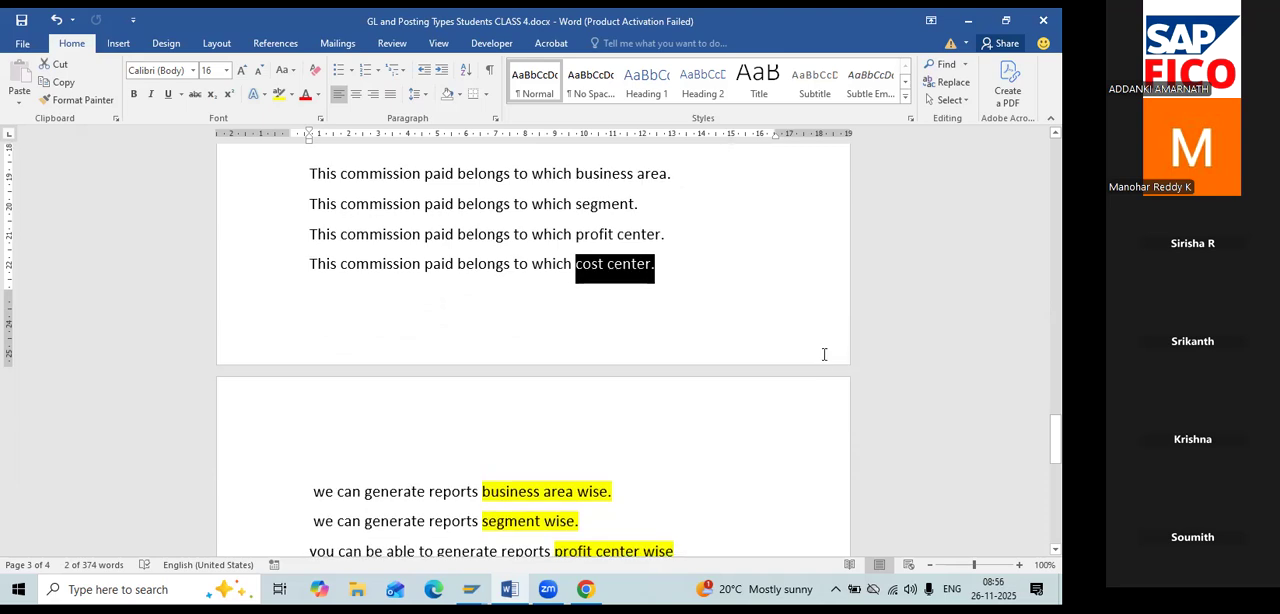
{"action": "scroll", "coordinate": [820, 349], "scroll_direction": "down", "scroll_amount": 3}
{"action": "left_click_drag", "start_coordinate": [613, 342], "coordinate": [313, 362]}
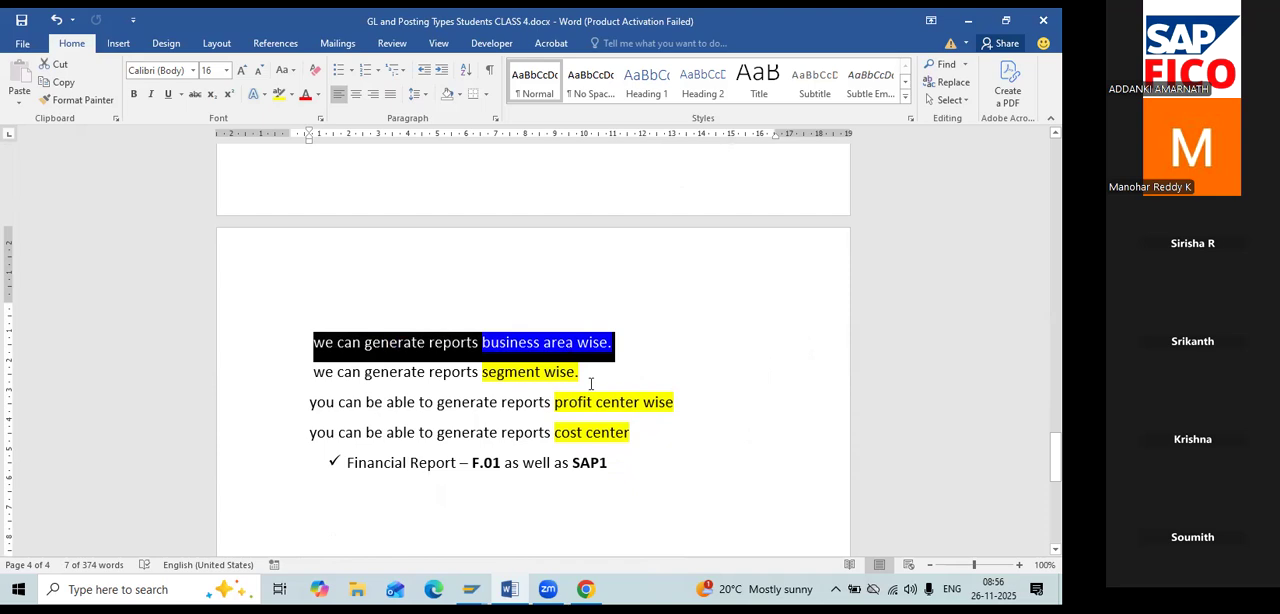
{"action": "left_click_drag", "start_coordinate": [580, 374], "coordinate": [311, 398]}
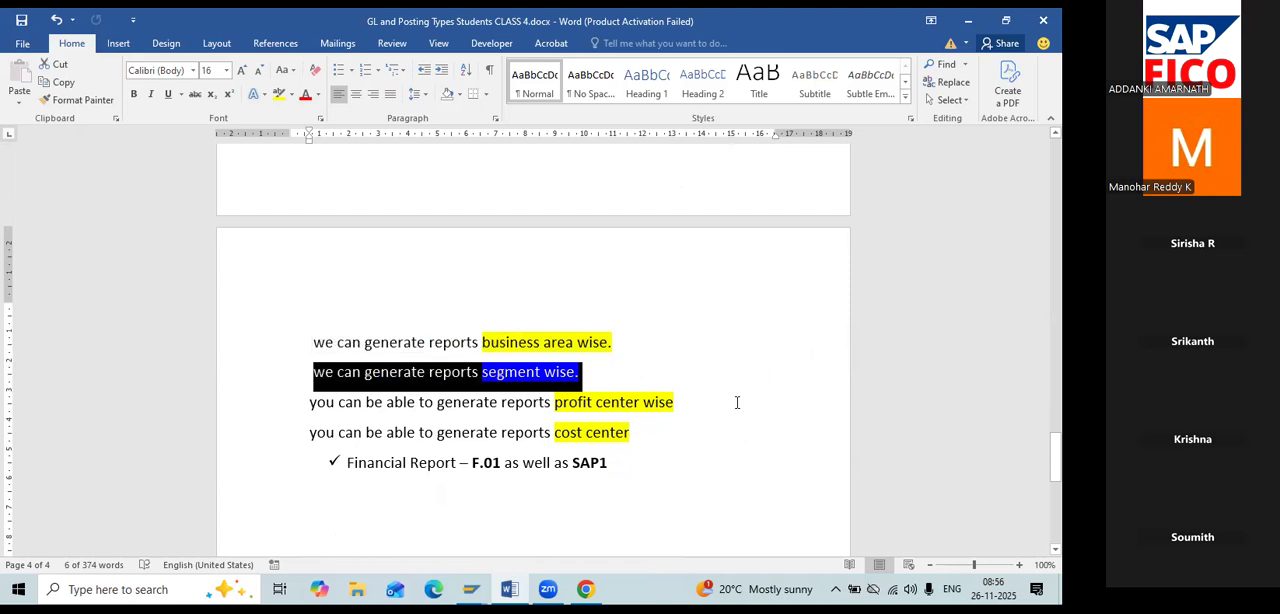
{"action": "left_click_drag", "start_coordinate": [735, 404], "coordinate": [306, 419]}
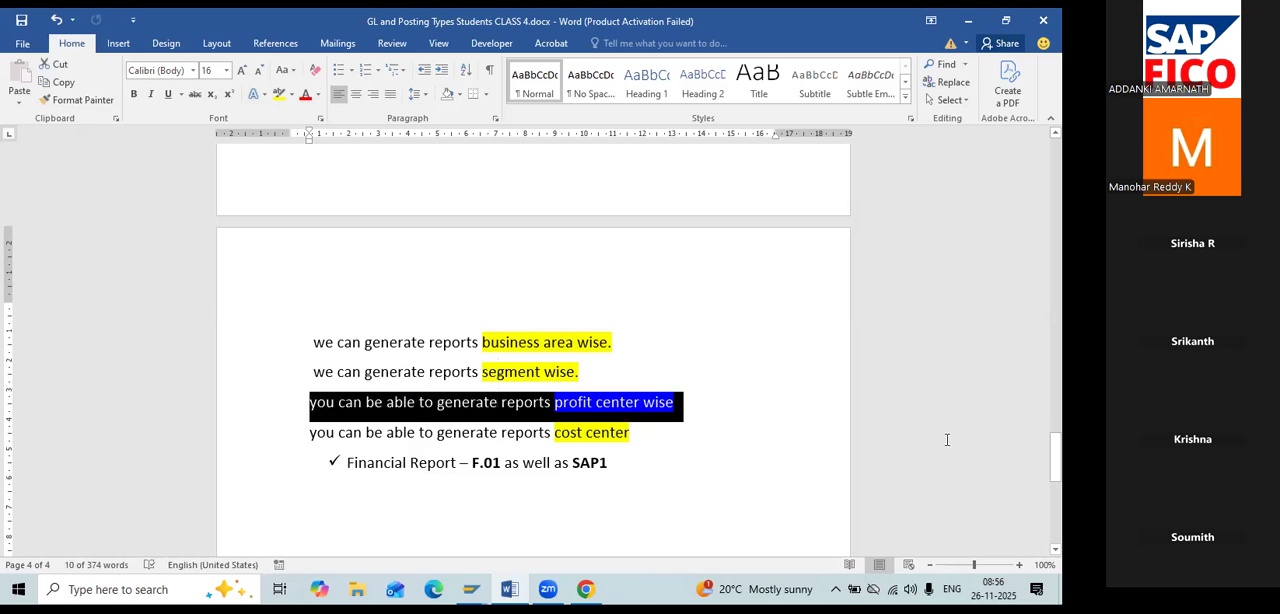
{"action": "left_click_drag", "start_coordinate": [640, 440], "coordinate": [266, 446]}
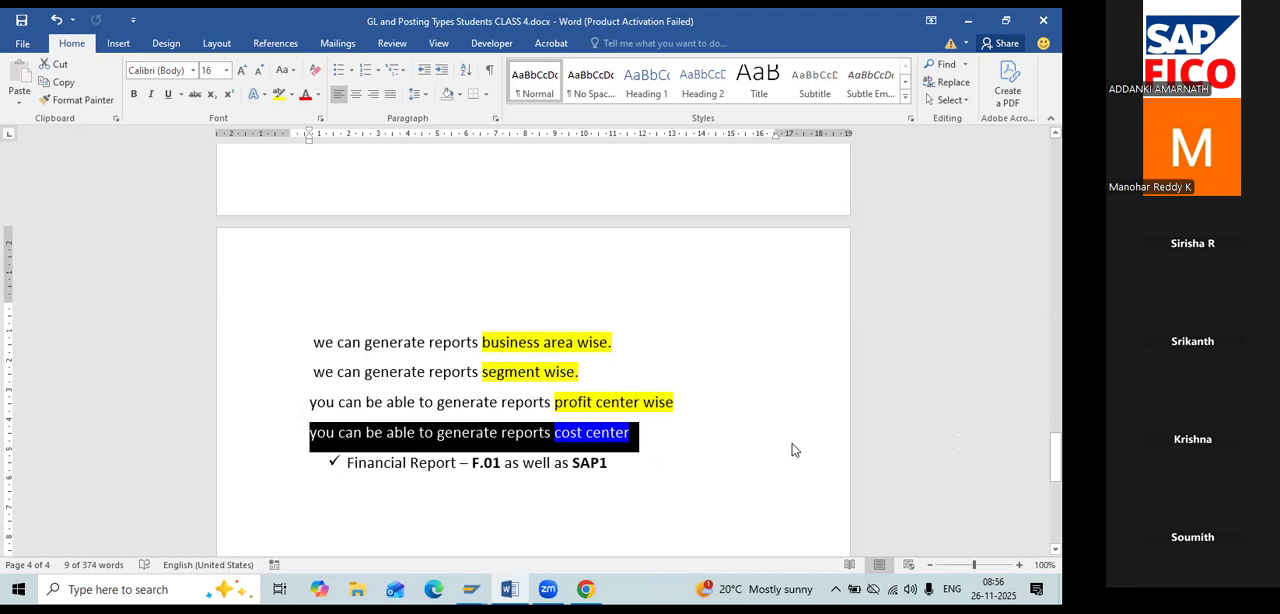
{"action": "left_click_drag", "start_coordinate": [590, 462], "coordinate": [309, 471]}
{"action": "scroll", "coordinate": [977, 462], "scroll_direction": "down", "scroll_amount": 2}
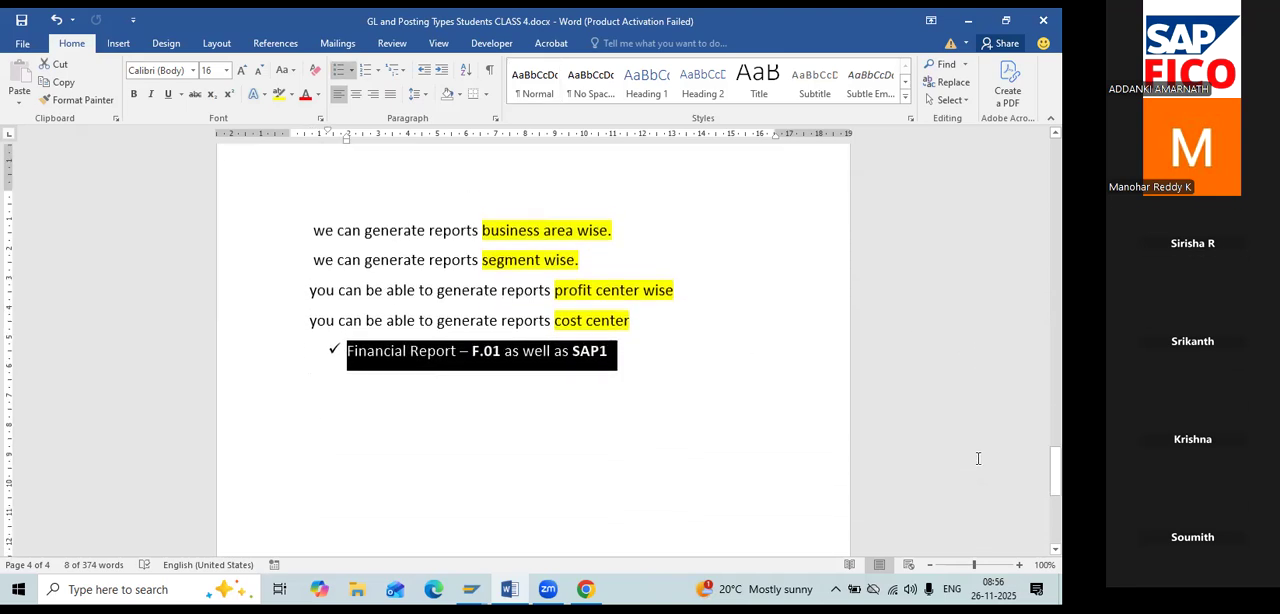
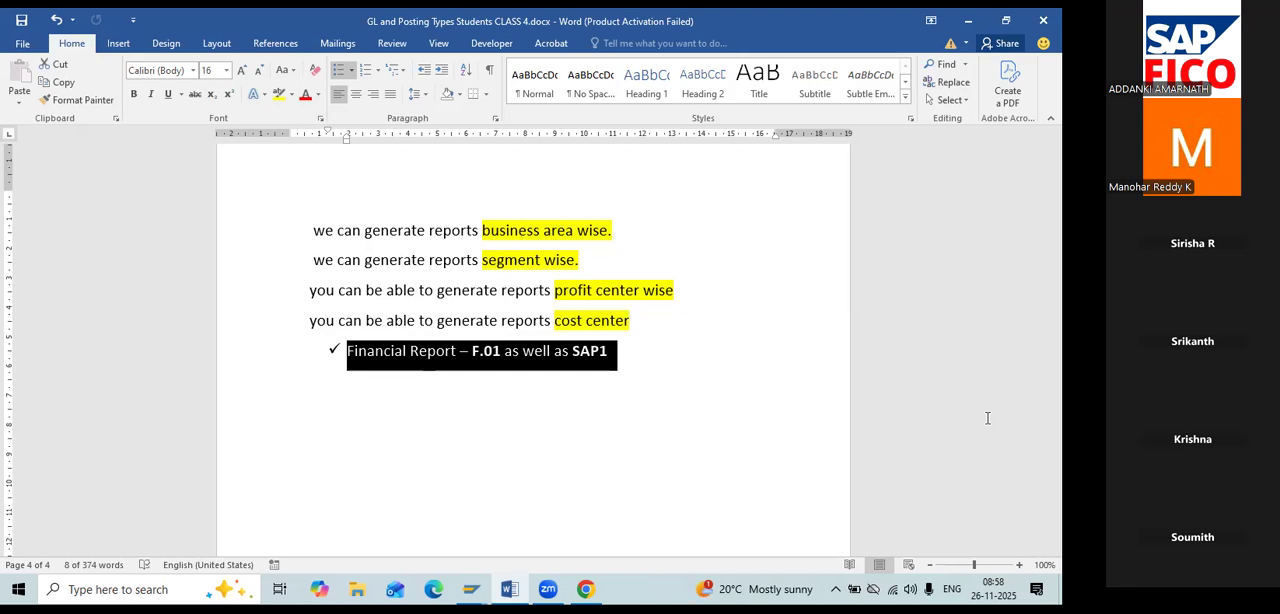
Switch to SAP and start the Financial Statements report with transaction F.01.
{"action": "key", "text": "alt+Tab"}
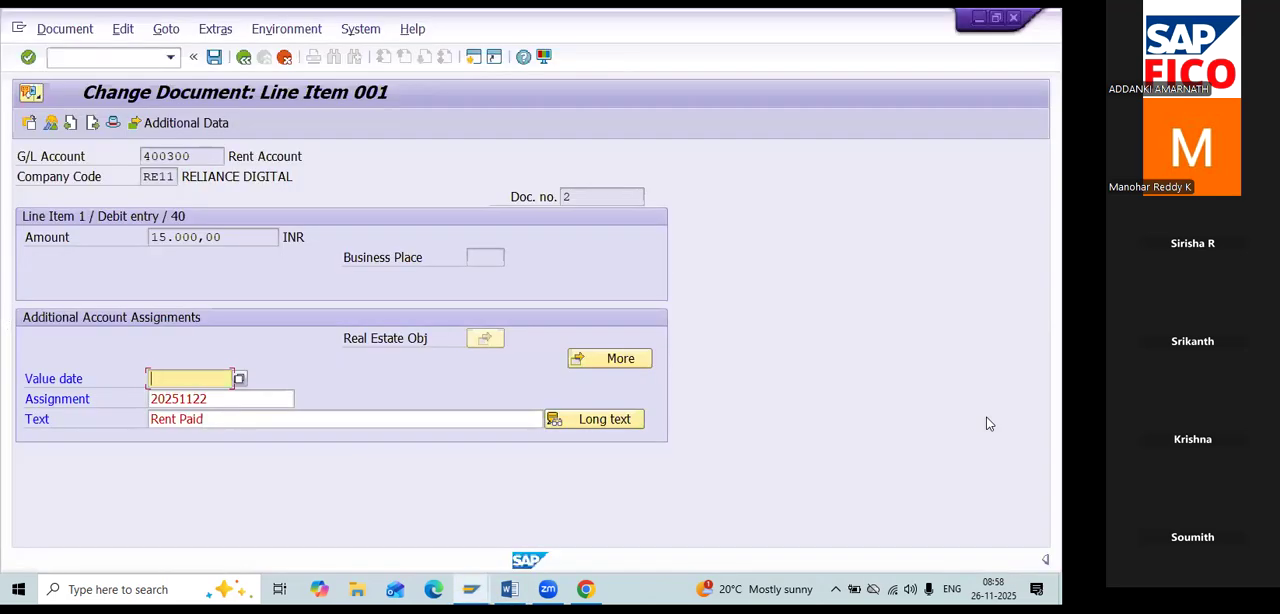
{"action": "left_click", "coordinate": [125, 56]}
{"action": "type", "text": "/NF.01"}
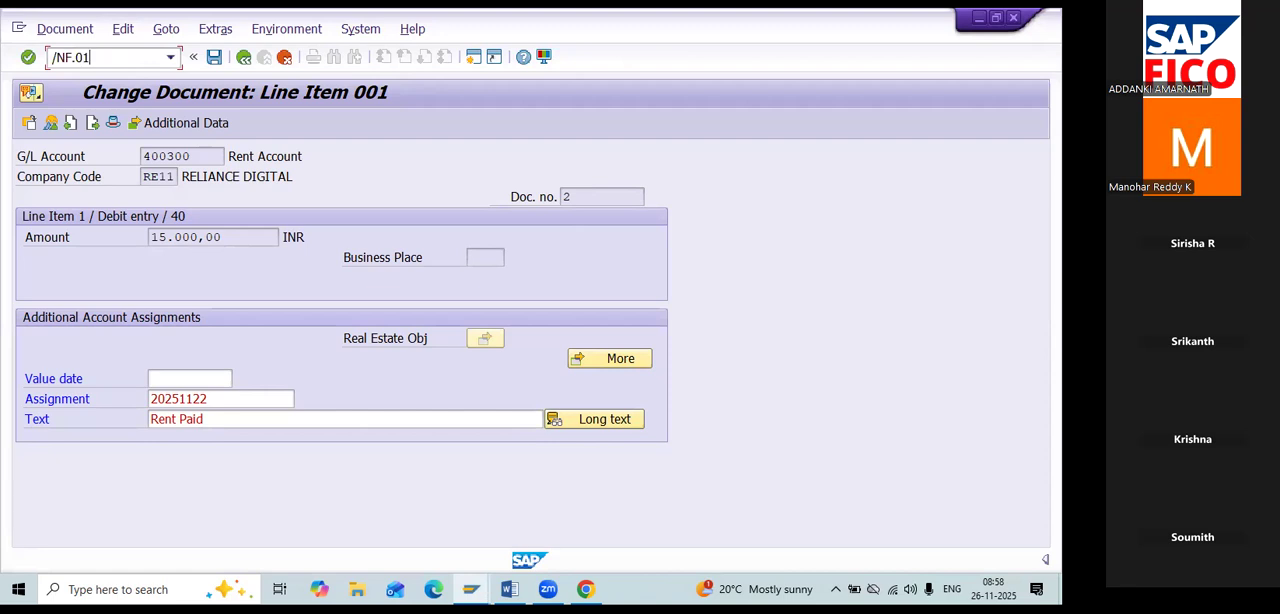
{"action": "key", "text": "Return"}
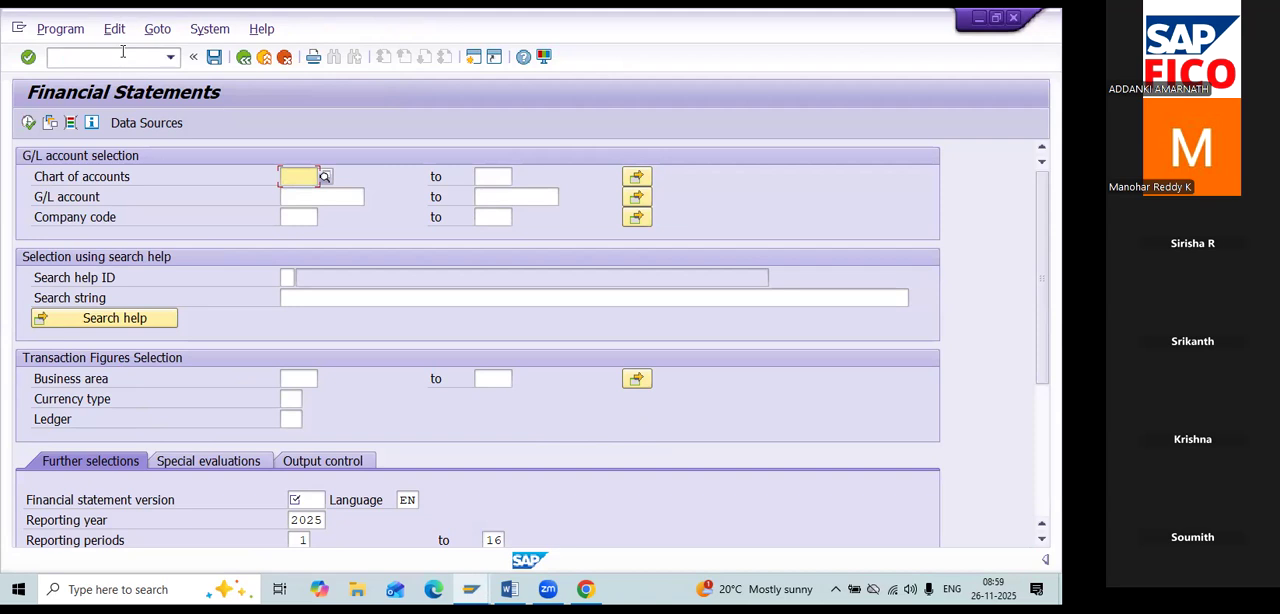
Set the chart of accounts to REOC and the company code to RE11, leaving the G/L account range empty.
{"action": "type", "text": "RE"}
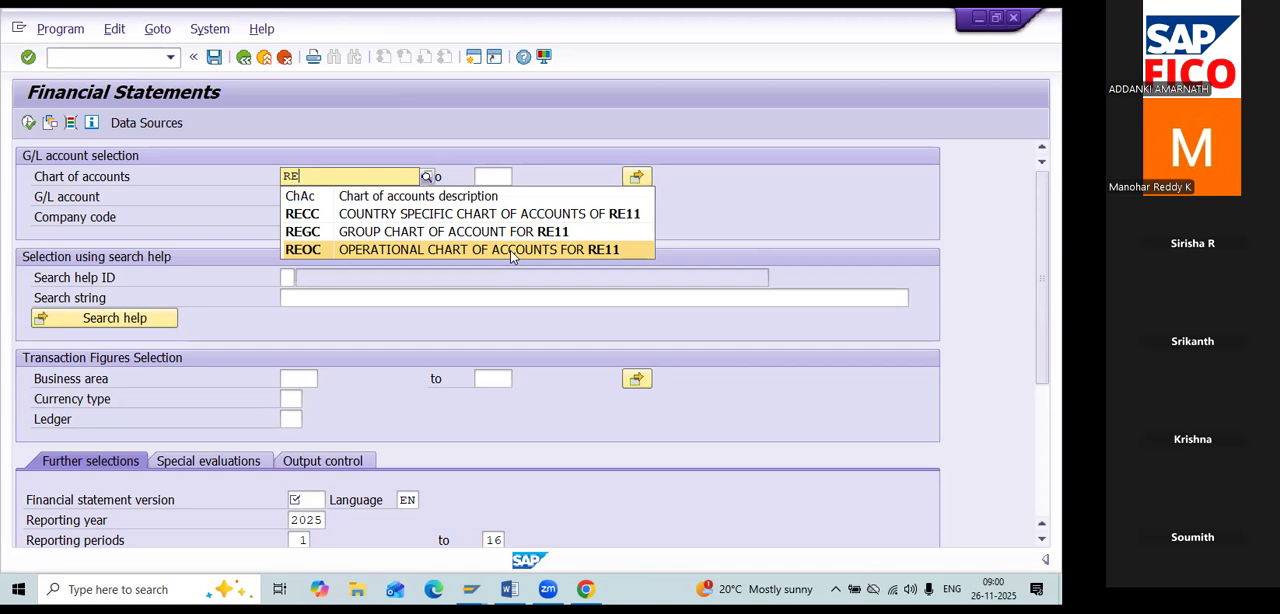
{"action": "left_click", "coordinate": [510, 250]}
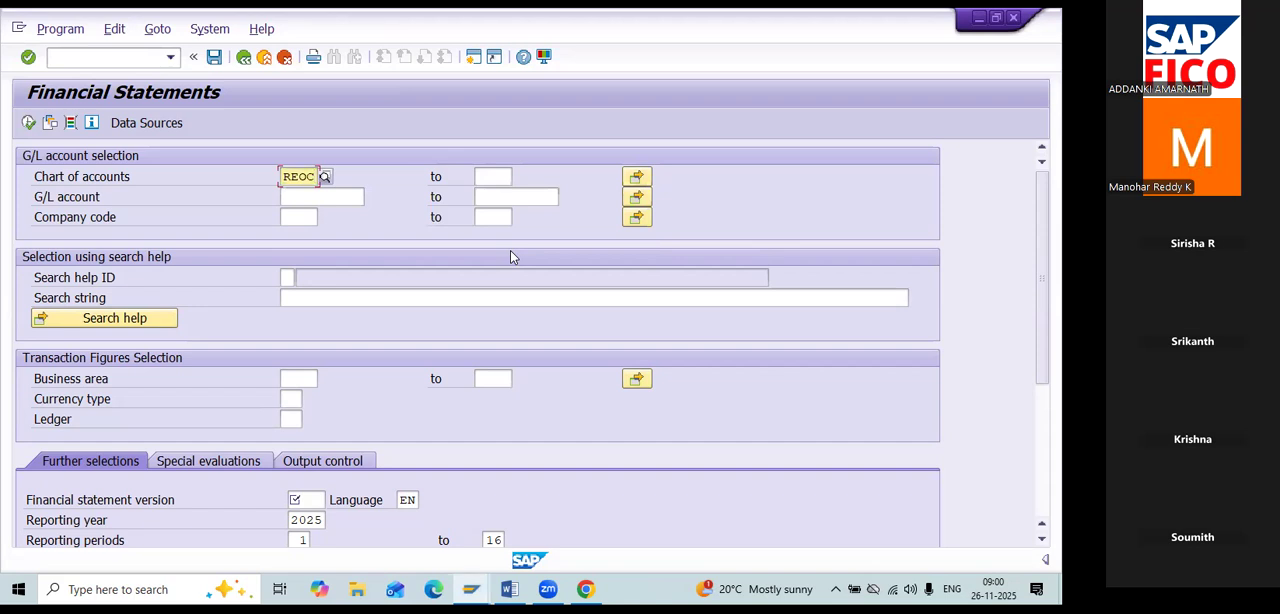
{"action": "key", "text": "Tab"}
{"action": "key", "text": "Tab"}
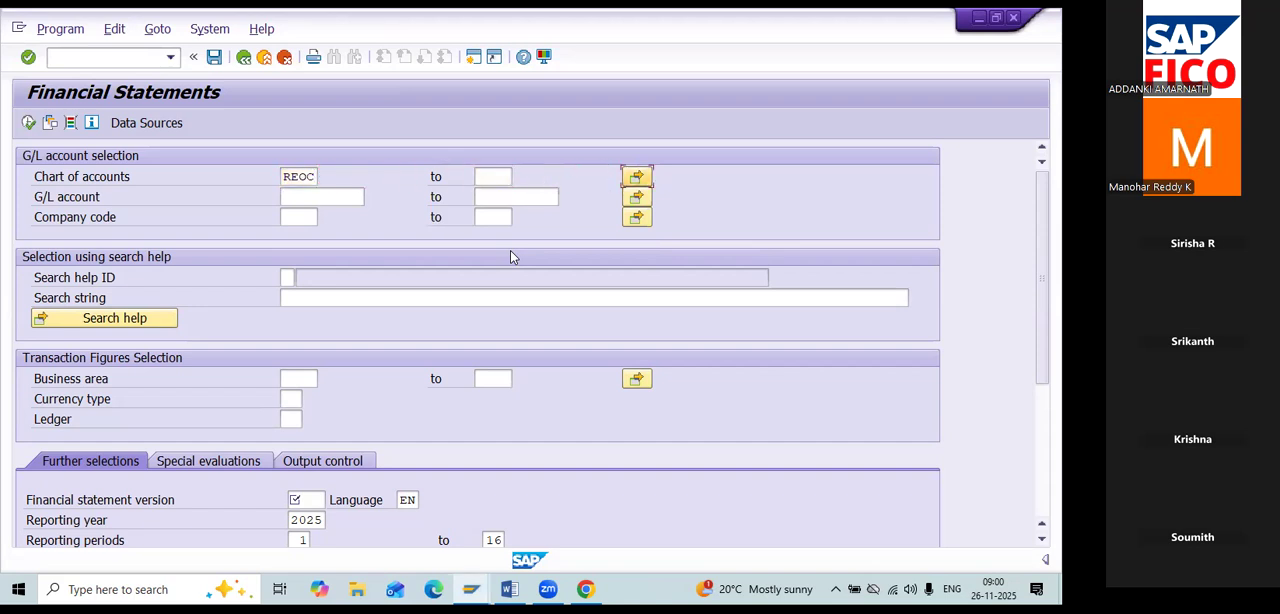
{"action": "key", "text": "Tab"}
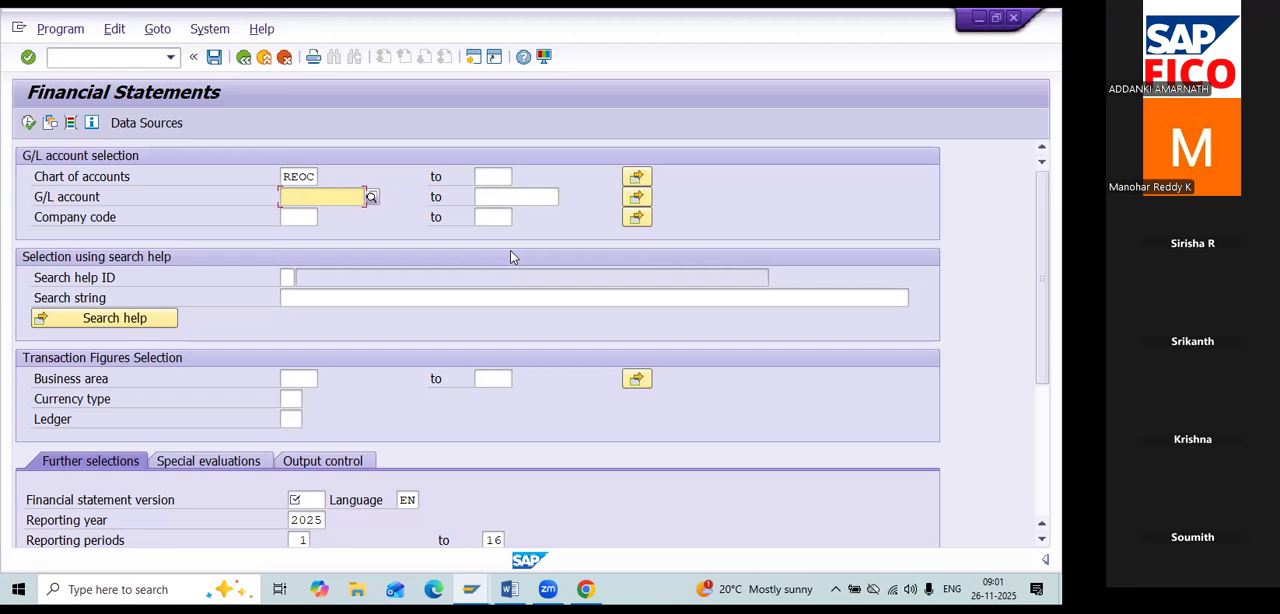
{"action": "key", "text": "Tab"}
{"action": "key", "text": "Tab"}
{"action": "key", "text": "Tab"}
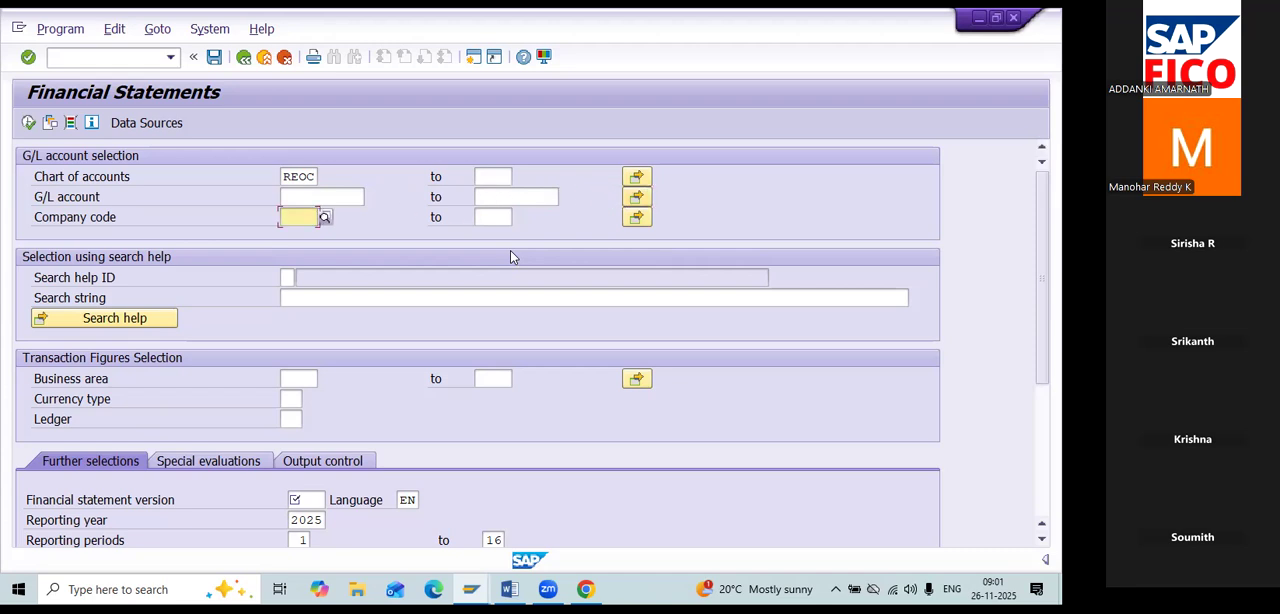
{"action": "type", "text": "RE"}
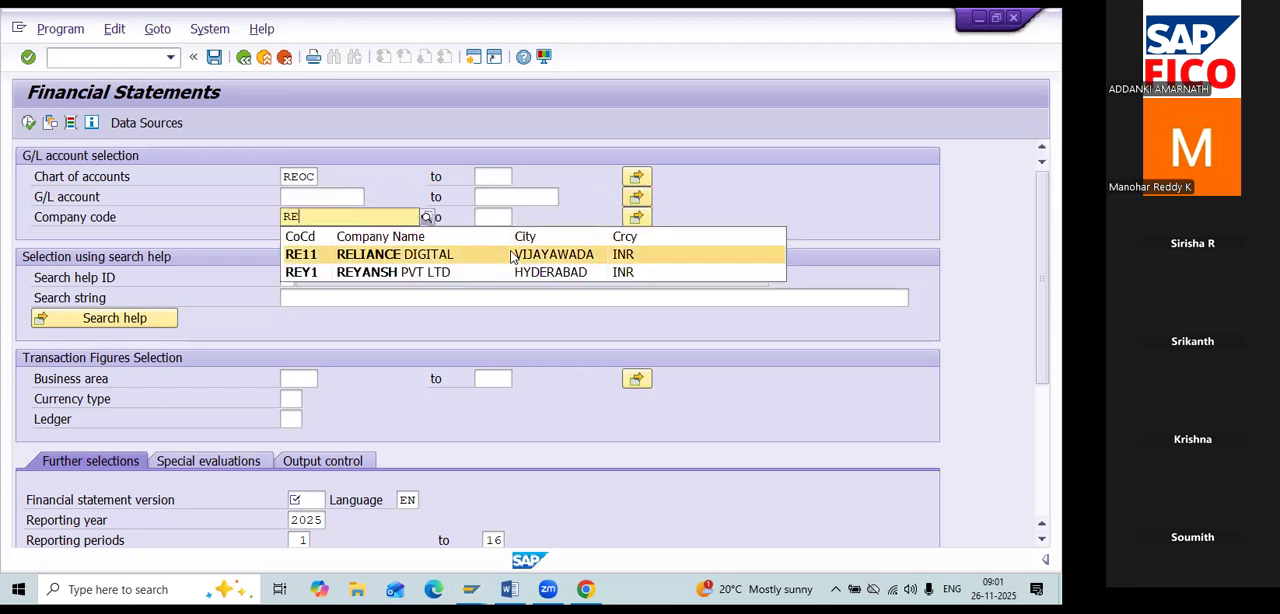
{"action": "left_click", "coordinate": [512, 257]}
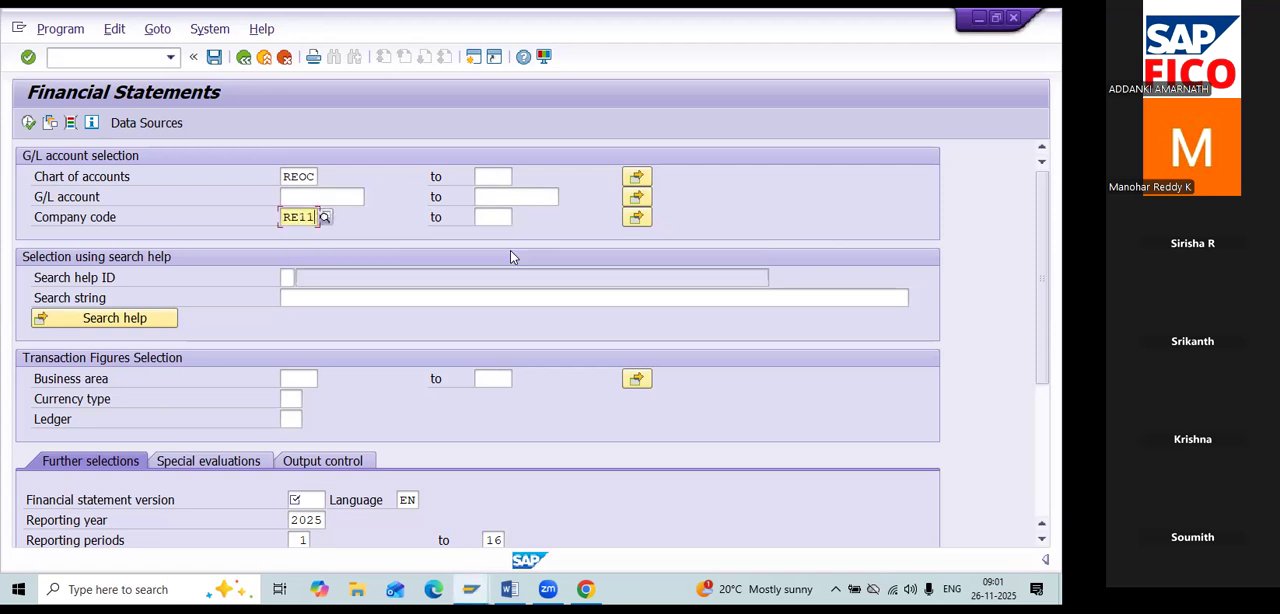
Look up the business areas beginning with RE, and leave the business area empty.
{"action": "left_click", "coordinate": [311, 380]}
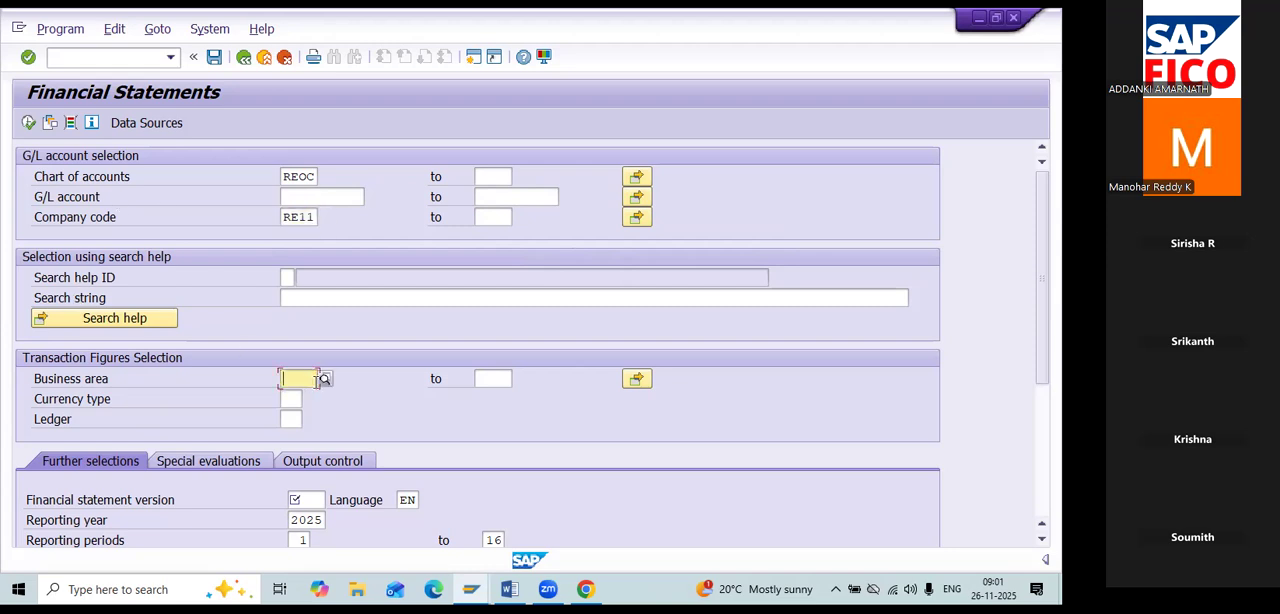
{"action": "type", "text": "RE"}
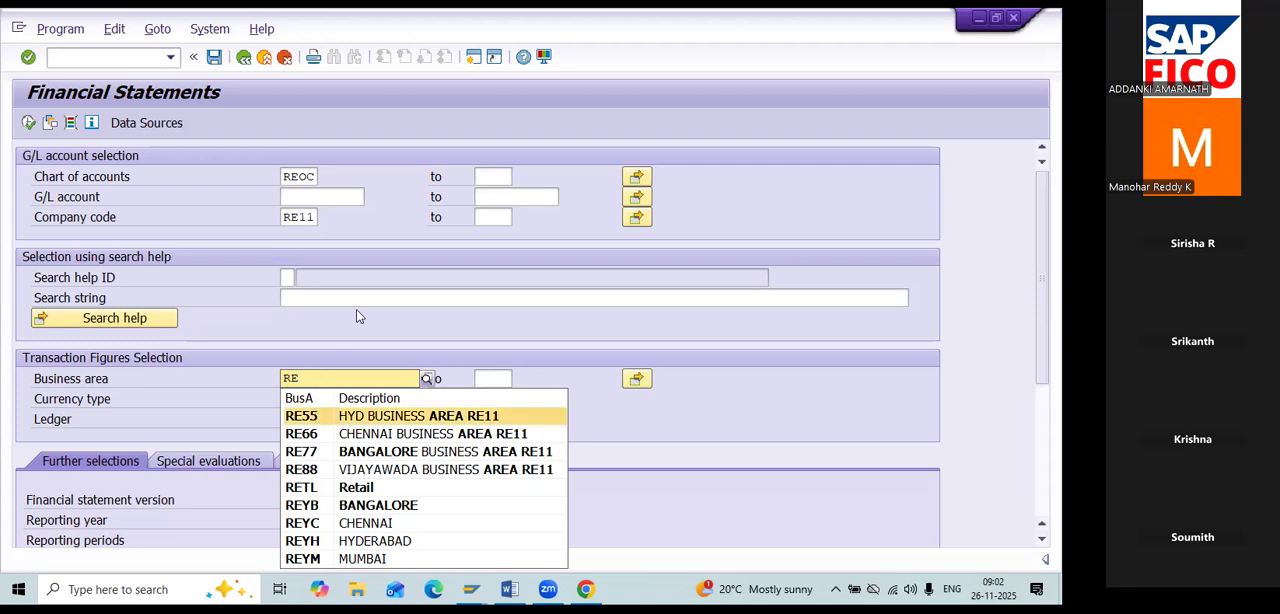
{"action": "key", "text": "BackSpace"}
{"action": "key", "text": "BackSpace"}
Show the possible currency types and go through the entries from Company code currency to Global company currency.
{"action": "scroll", "coordinate": [364, 310], "scroll_direction": "down", "scroll_amount": 1}
{"action": "scroll", "coordinate": [364, 336], "scroll_direction": "down", "scroll_amount": 5}
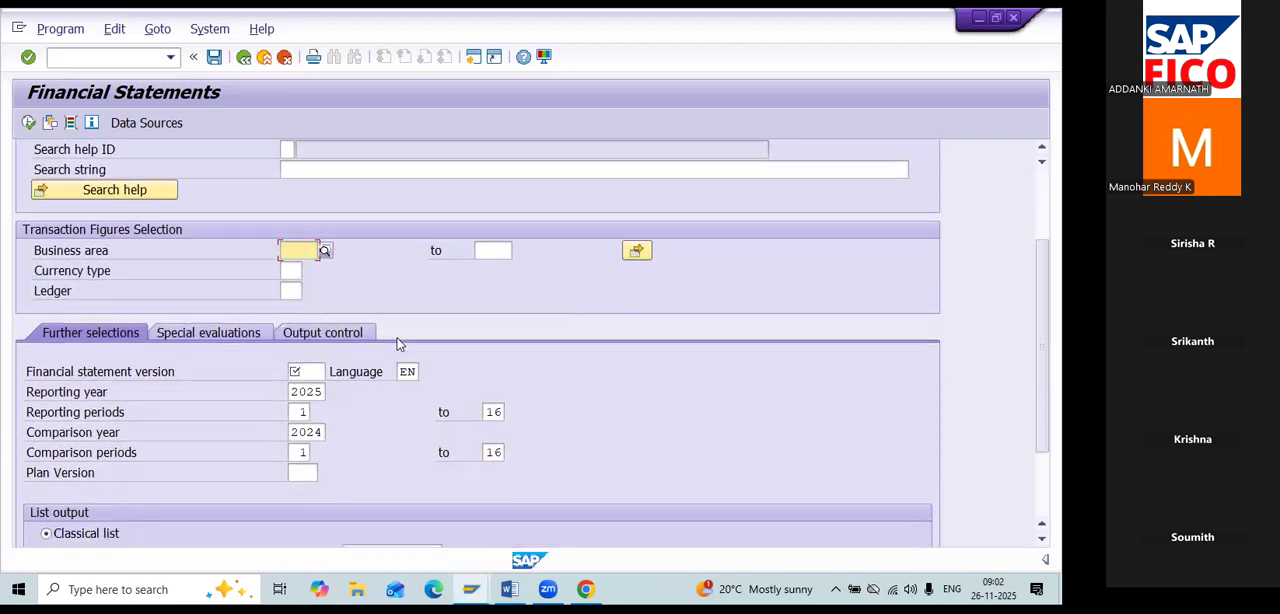
{"action": "scroll", "coordinate": [398, 340], "scroll_direction": "down", "scroll_amount": 1}
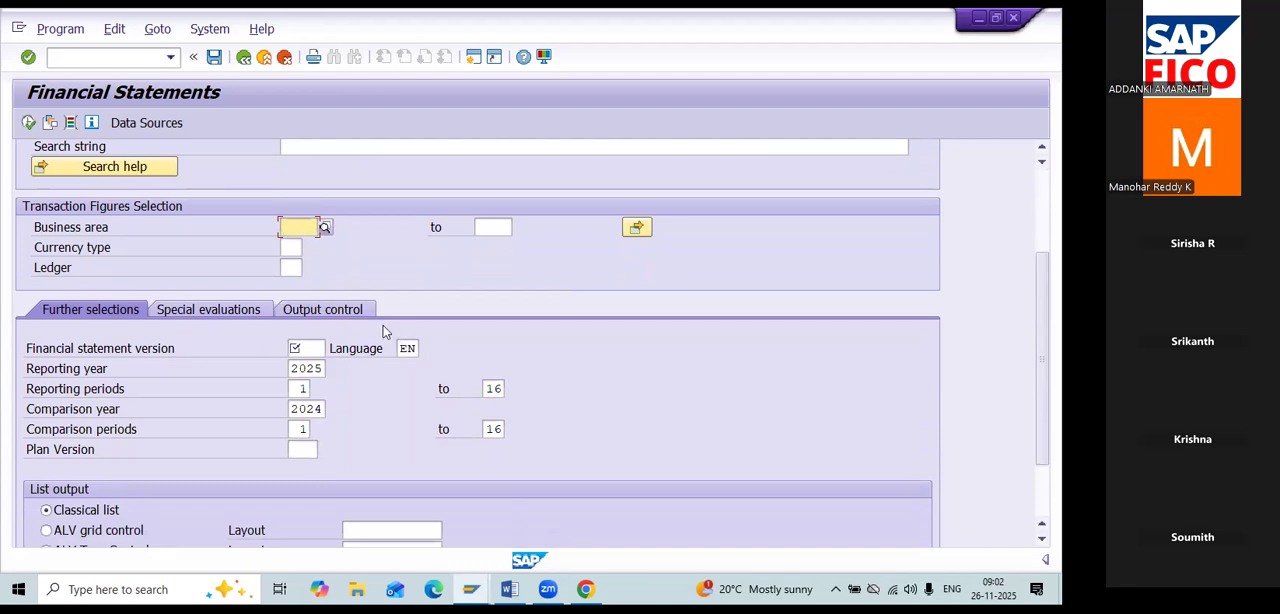
{"action": "left_click", "coordinate": [294, 247]}
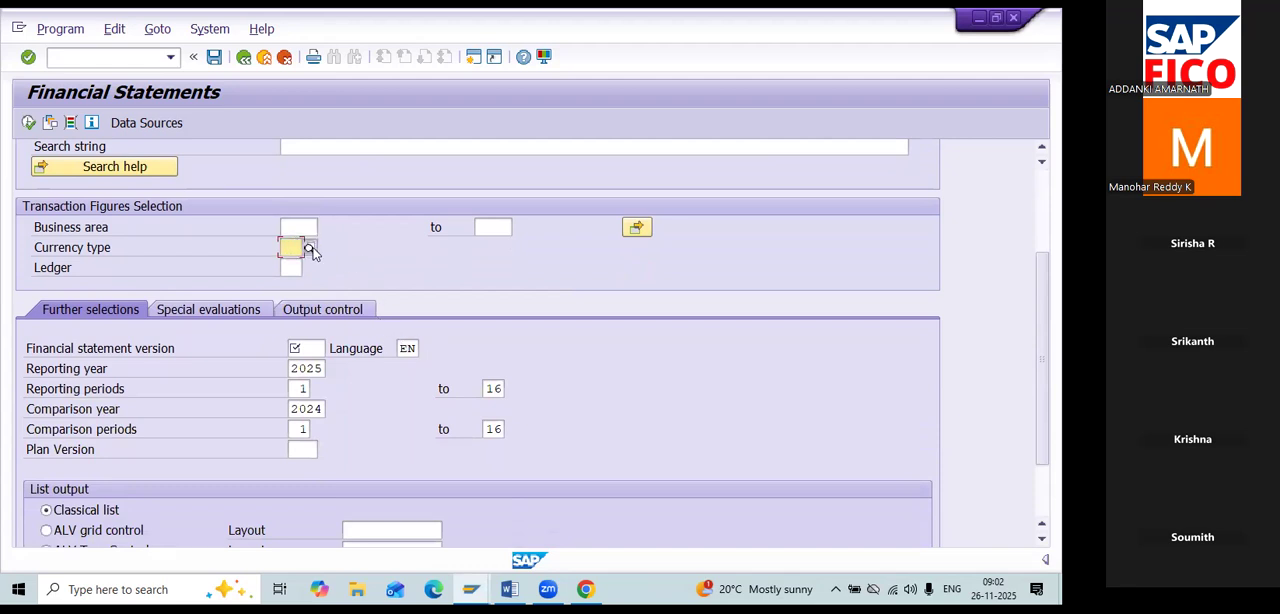
{"action": "left_click", "coordinate": [310, 248]}
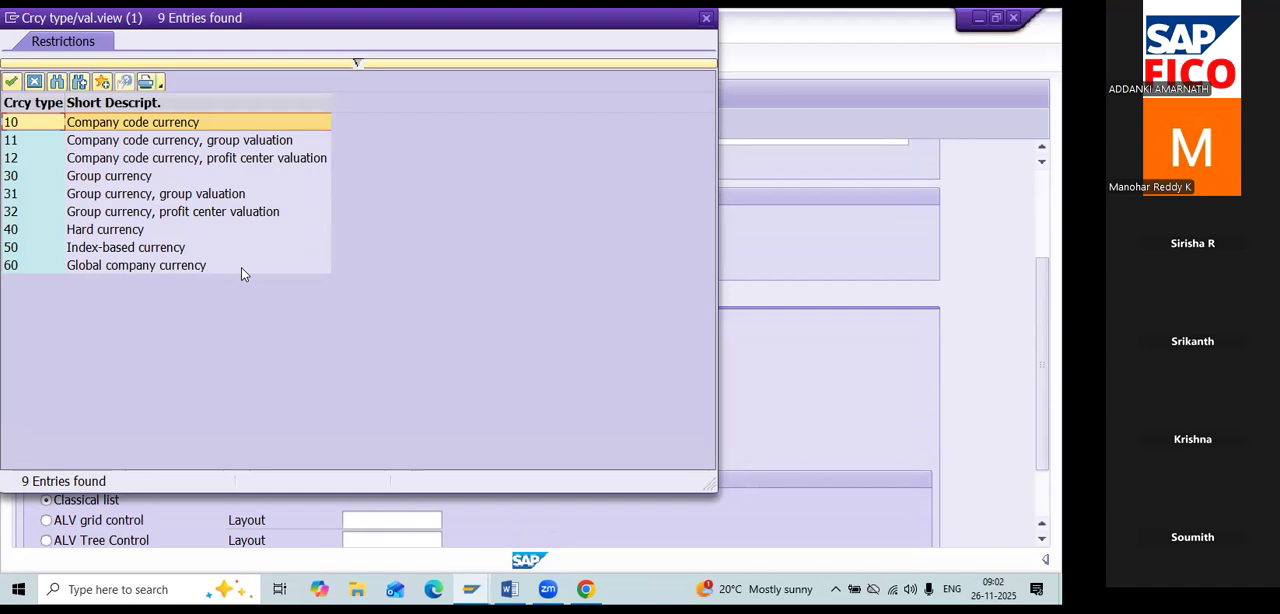
{"action": "key", "text": "Down"}
{"action": "key", "text": "Down"}
{"action": "key", "text": "Down"}
{"action": "key", "text": "Down"}
{"action": "key", "text": "Down"}
{"action": "key", "text": "Down"}
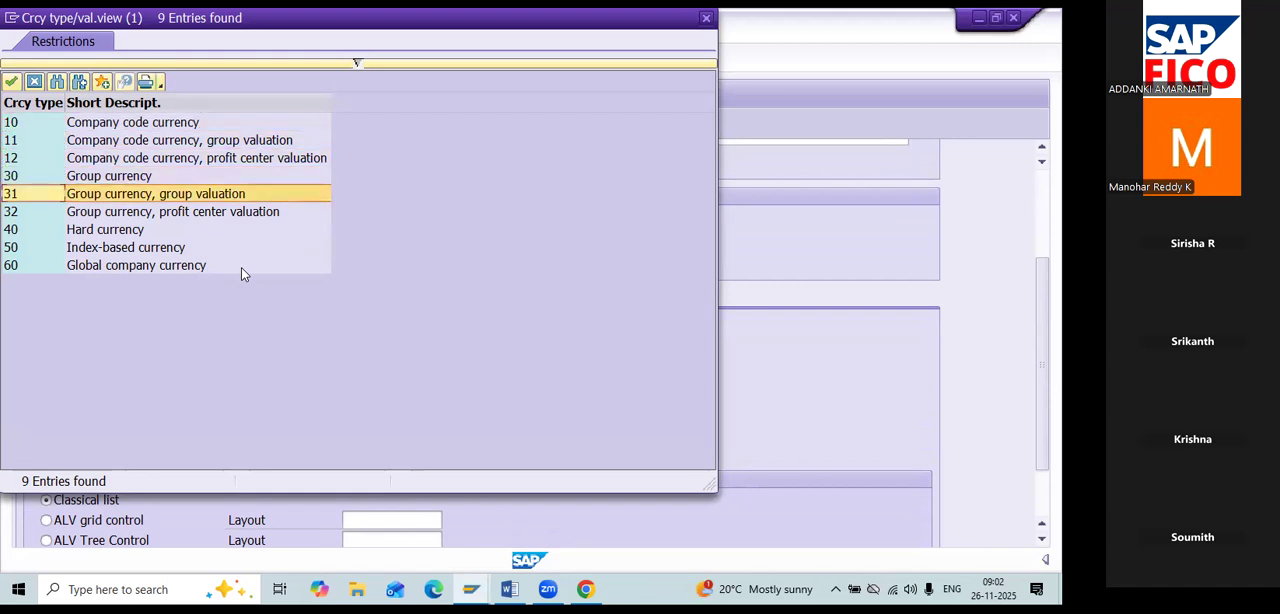
{"action": "key", "text": "Down"}
{"action": "key", "text": "Down"}
{"action": "key", "text": "Up"}
{"action": "key", "text": "Up"}
{"action": "key", "text": "Down"}
{"action": "key", "text": "Down"}
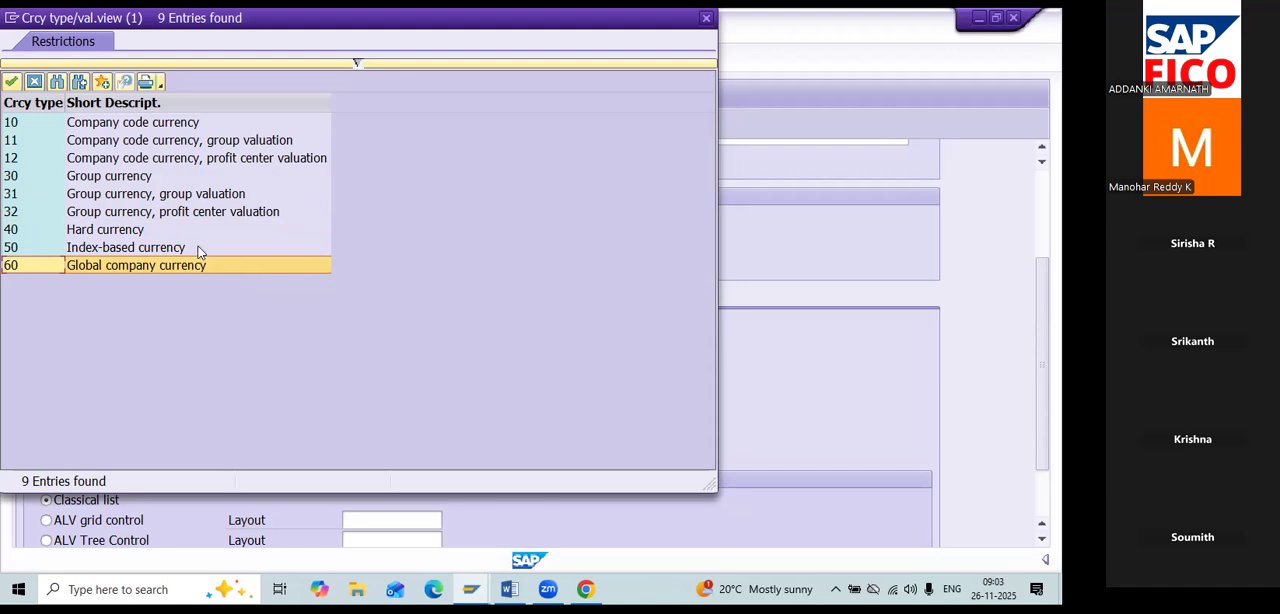
Point out the hard, index-based, global company, company code and group currency types, and close the list without choosing one.
{"action": "left_click", "coordinate": [48, 233]}
{"action": "left_click", "coordinate": [48, 247]}
{"action": "left_click", "coordinate": [42, 263]}
{"action": "left_click", "coordinate": [204, 126]}
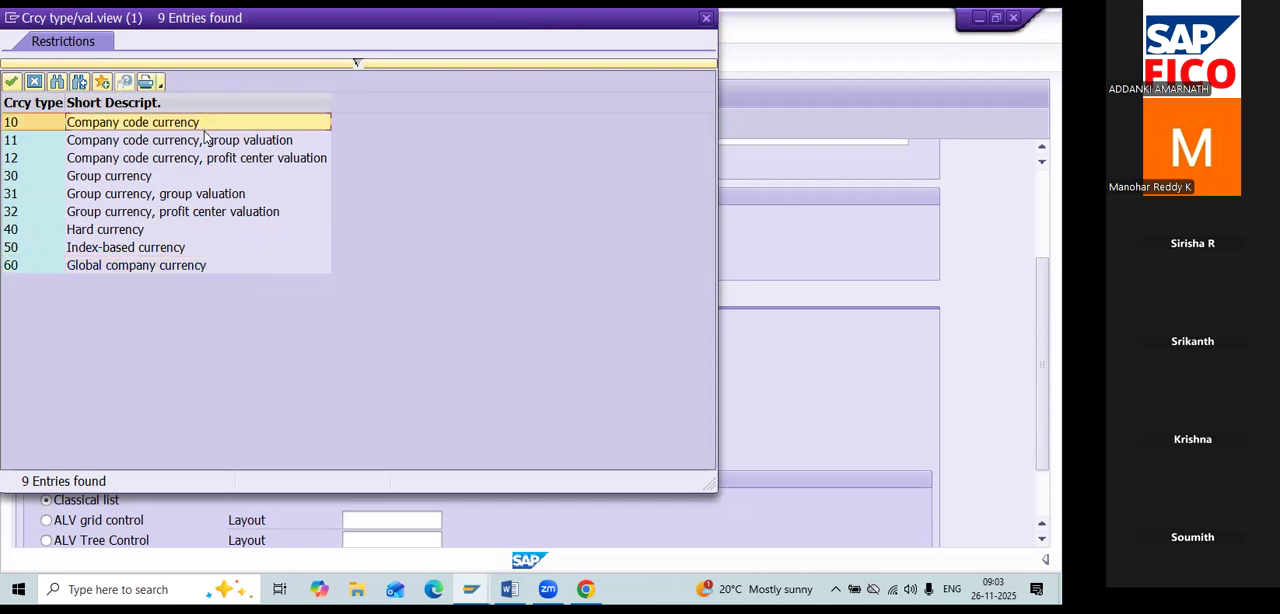
{"action": "left_click", "coordinate": [152, 177]}
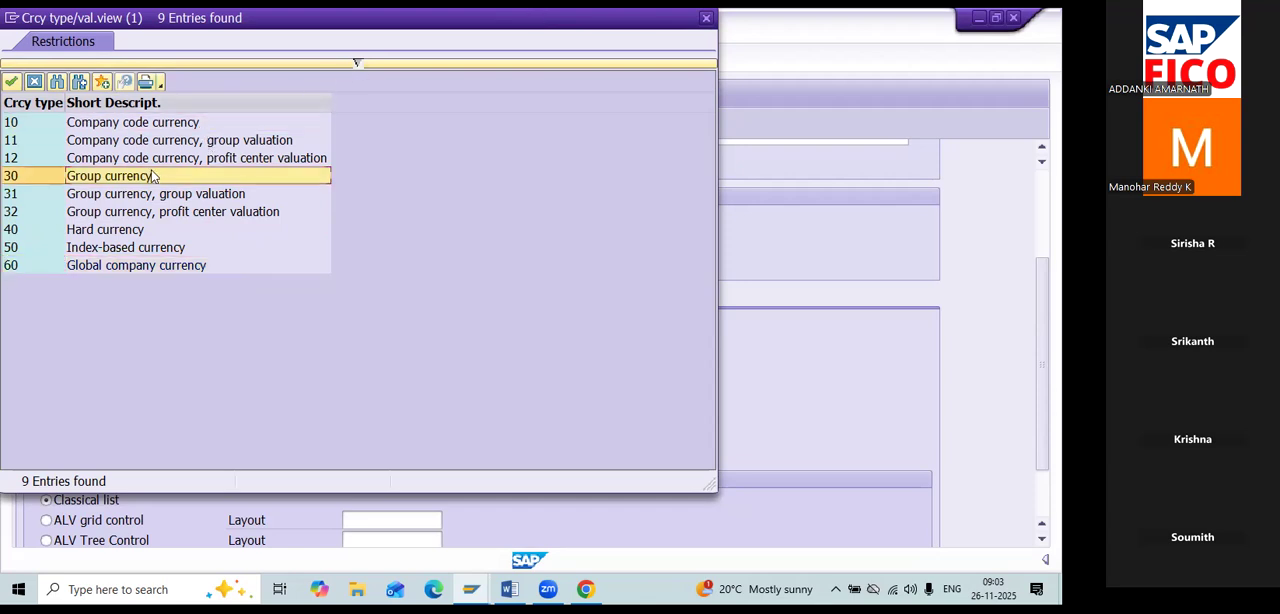
{"action": "left_click", "coordinate": [92, 229]}
{"action": "left_click", "coordinate": [100, 247]}
{"action": "left_click", "coordinate": [106, 265]}
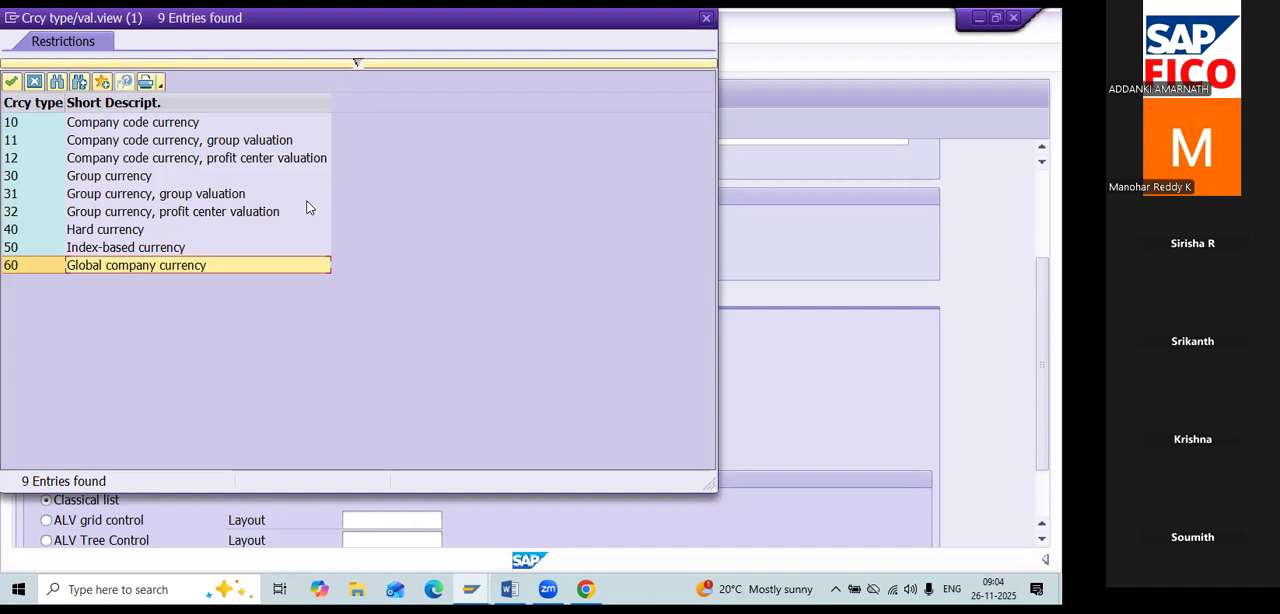
{"action": "left_click", "coordinate": [208, 124]}
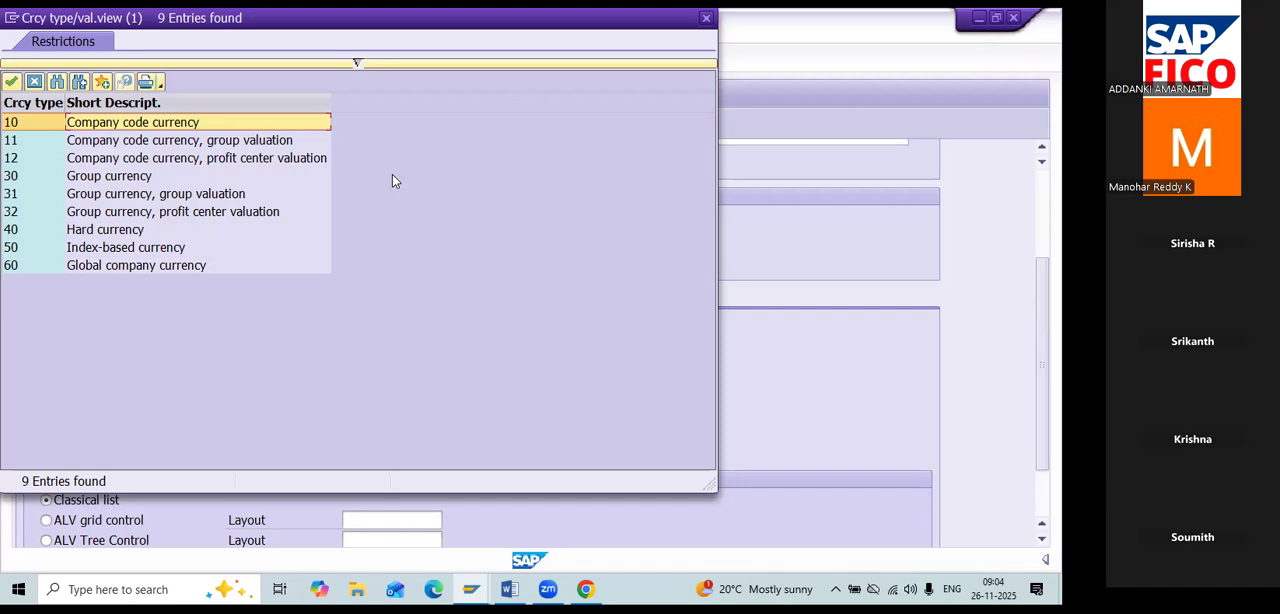
{"action": "left_click", "coordinate": [706, 17]}
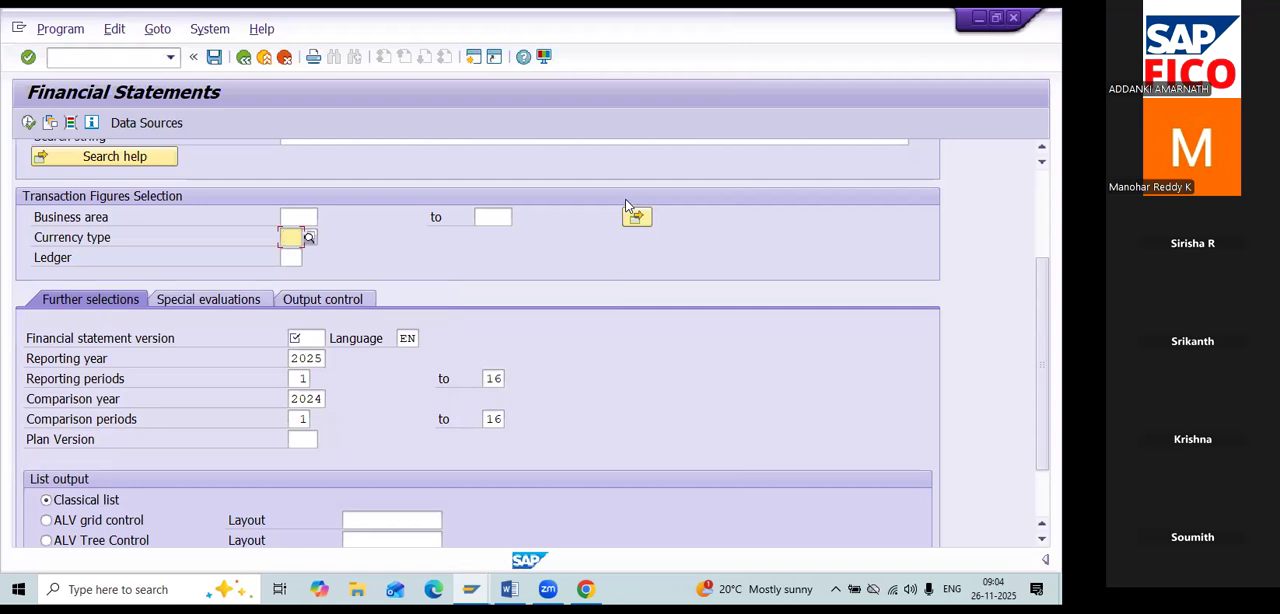
Show the available ledgers, point out leading ledger 0L and IAS ledger L5, and close the list without choosing one.
{"action": "left_click", "coordinate": [290, 258]}
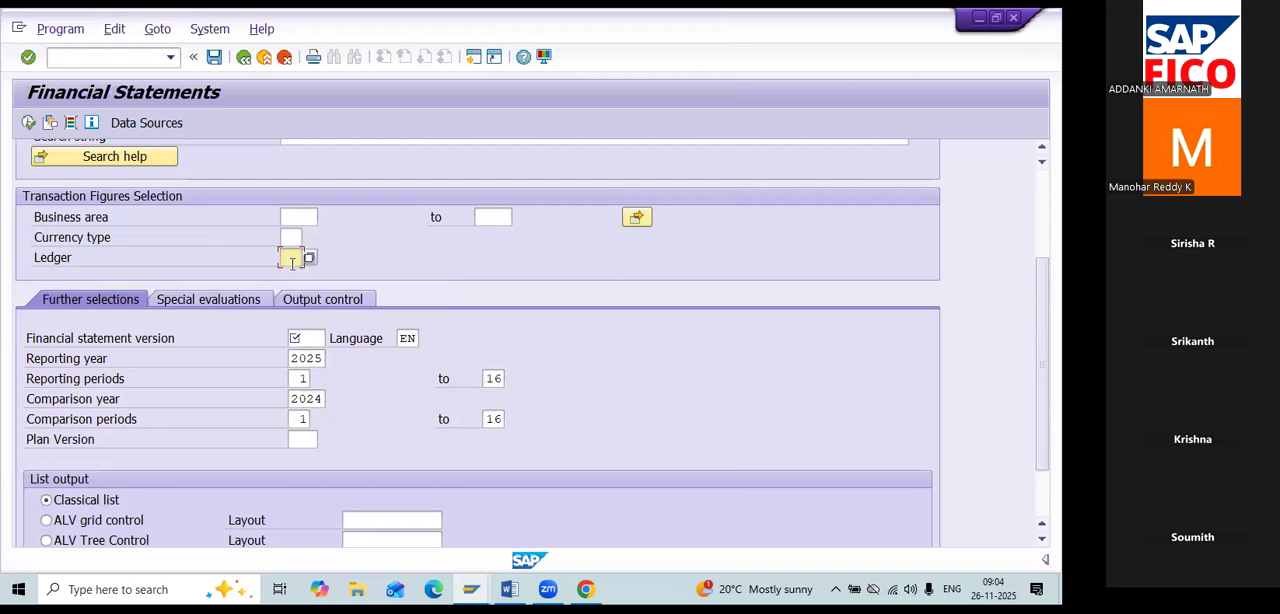
{"action": "left_click", "coordinate": [310, 259]}
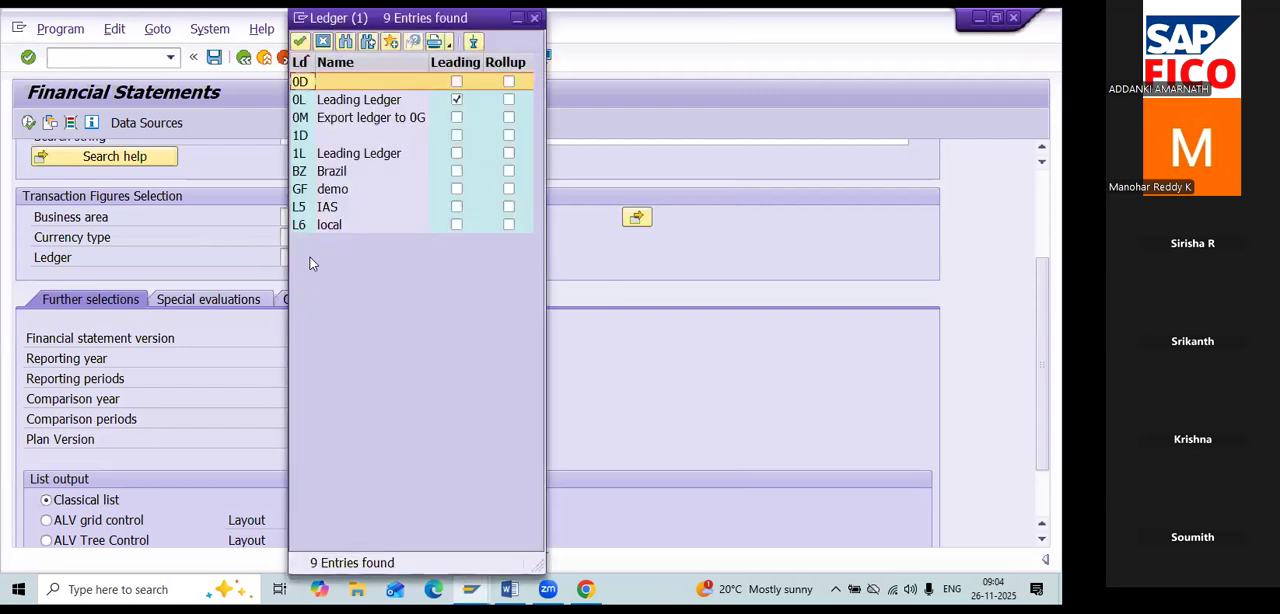
{"action": "left_click", "coordinate": [375, 102]}
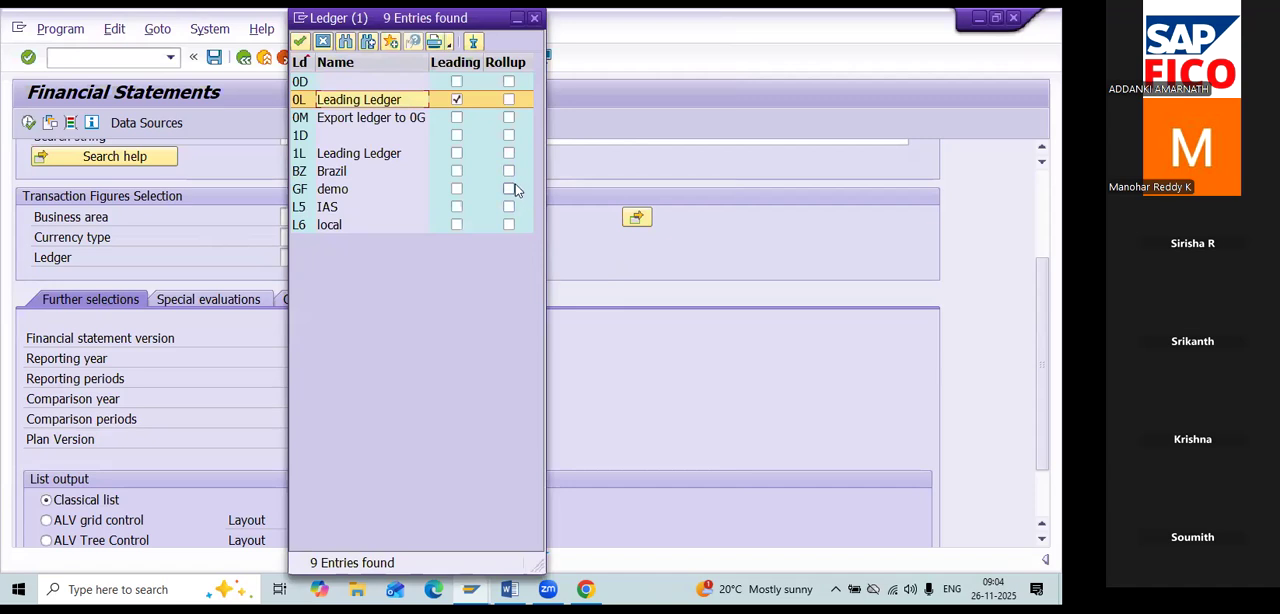
{"action": "left_click", "coordinate": [408, 208]}
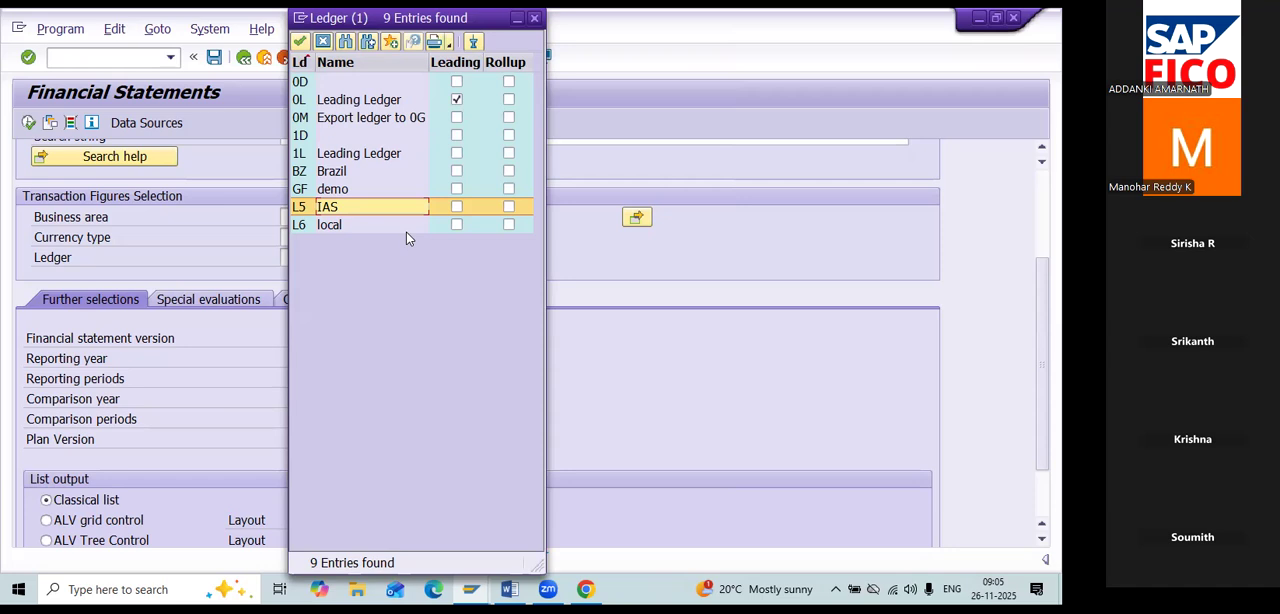
{"action": "left_click", "coordinate": [376, 104]}
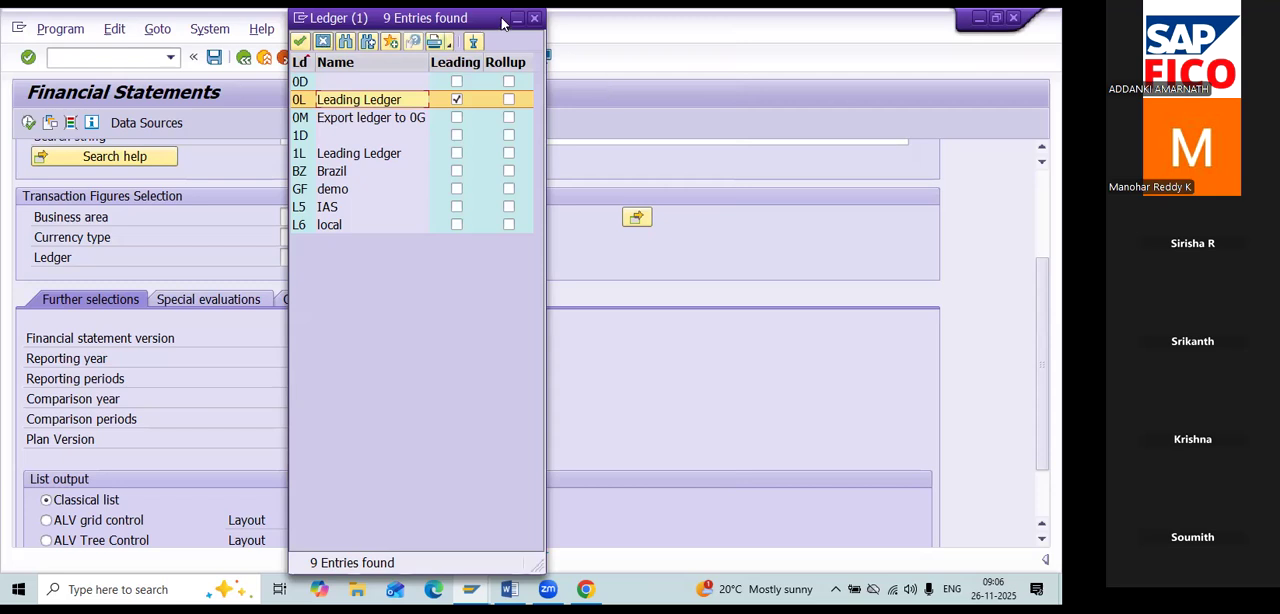
{"action": "left_click", "coordinate": [534, 18]}
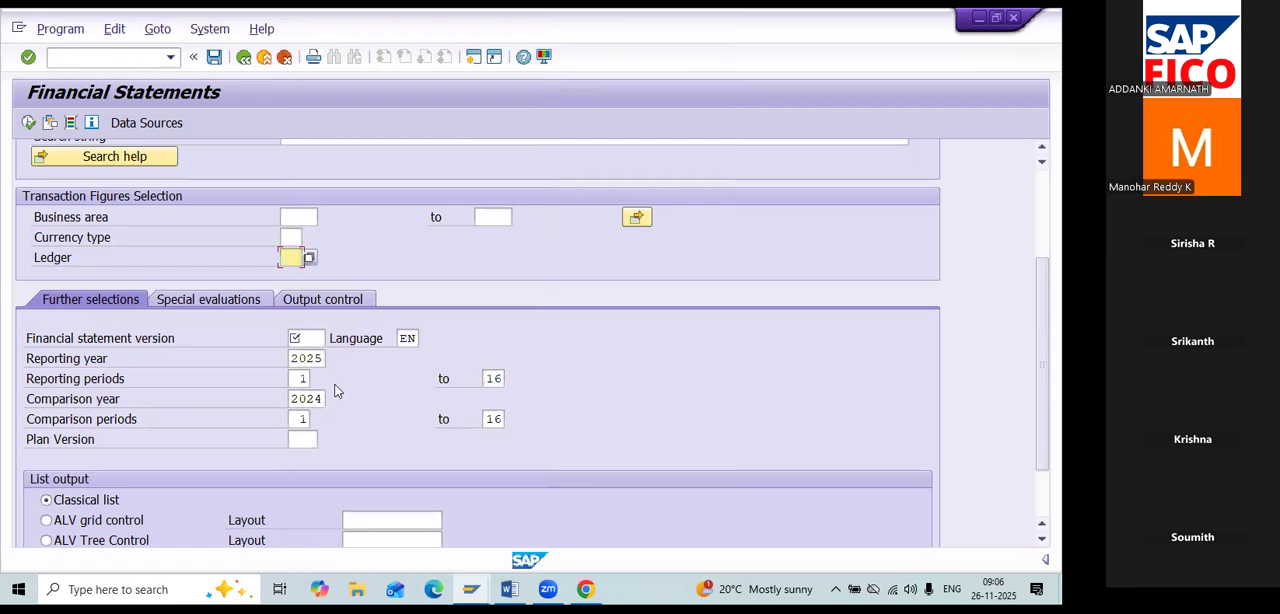
Look through the available financial statement versions and choose BSUS, the Commercial balance sheet USA.
{"action": "scroll", "coordinate": [335, 395], "scroll_direction": "down", "scroll_amount": 1}
{"action": "left_click", "coordinate": [306, 327]}
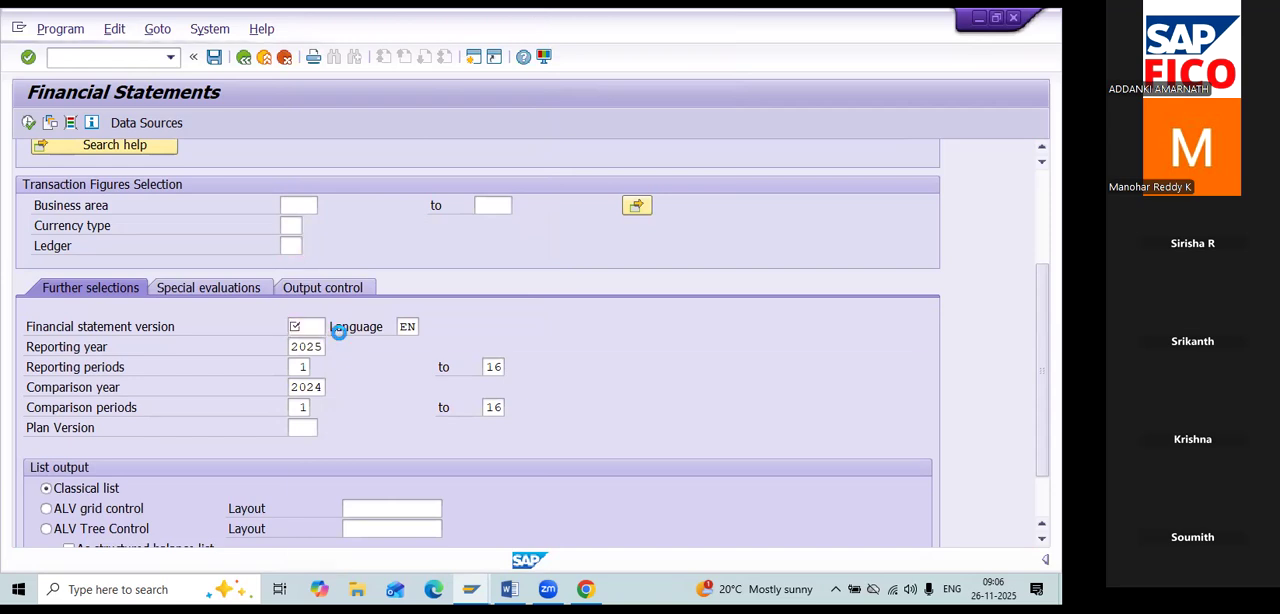
{"action": "key", "text": "F4"}
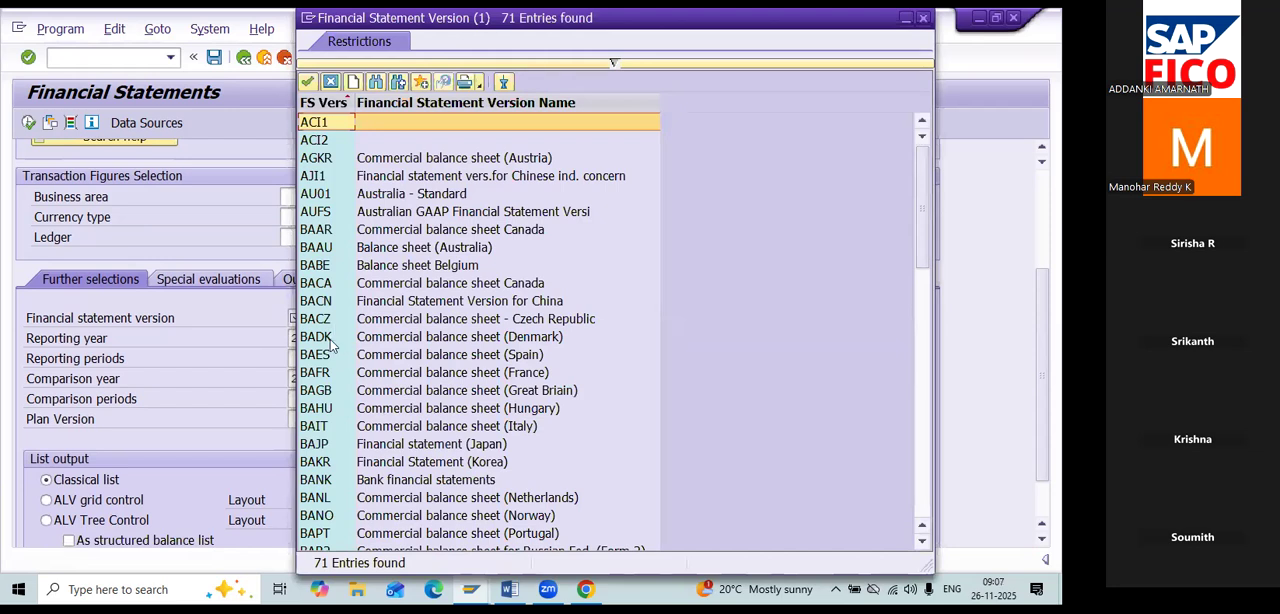
{"action": "scroll", "coordinate": [540, 295], "scroll_direction": "down", "scroll_amount": 15}
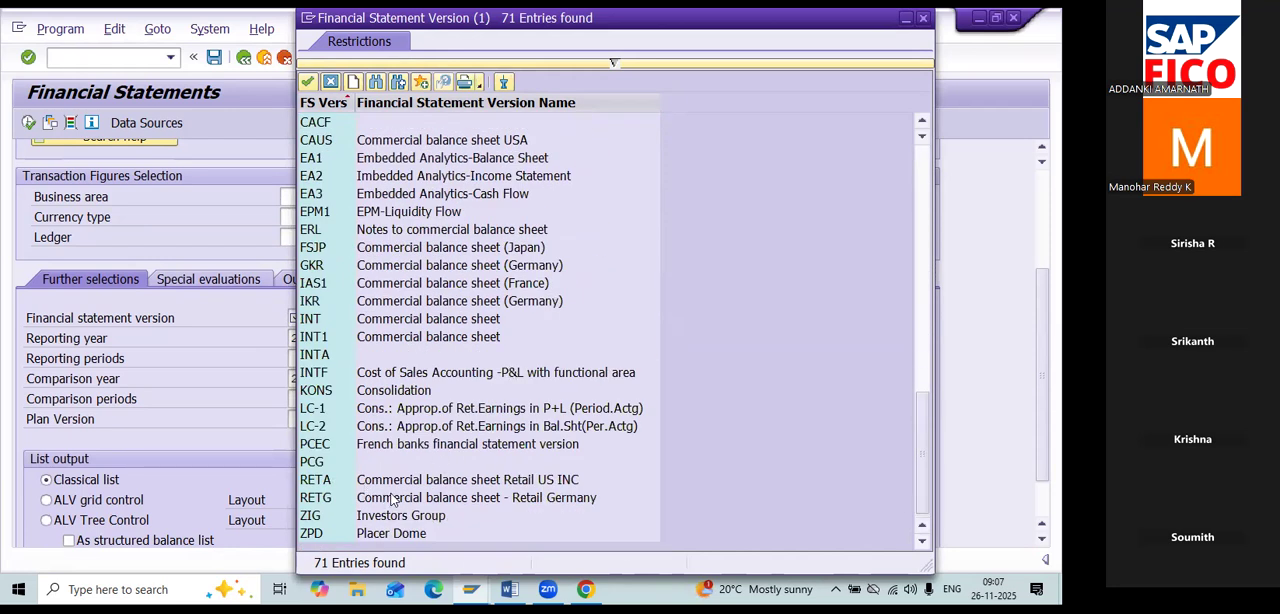
{"action": "scroll", "coordinate": [360, 494], "scroll_direction": "up", "scroll_amount": 2}
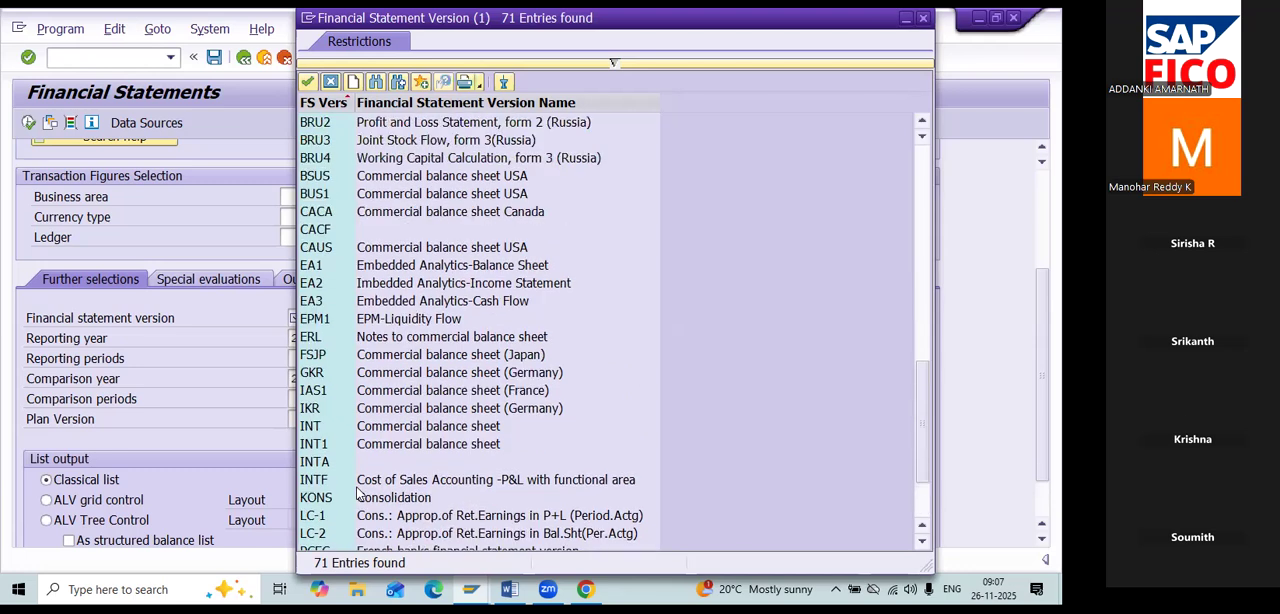
{"action": "scroll", "coordinate": [358, 490], "scroll_direction": "down", "scroll_amount": 2}
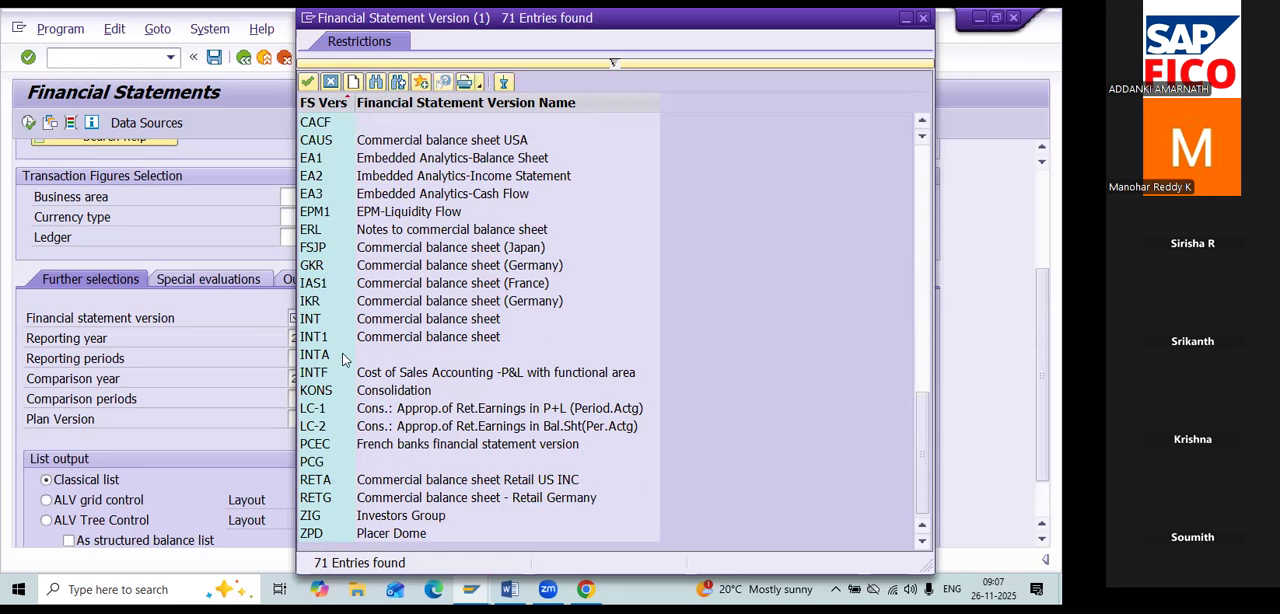
{"action": "scroll", "coordinate": [342, 359], "scroll_direction": "up", "scroll_amount": 4}
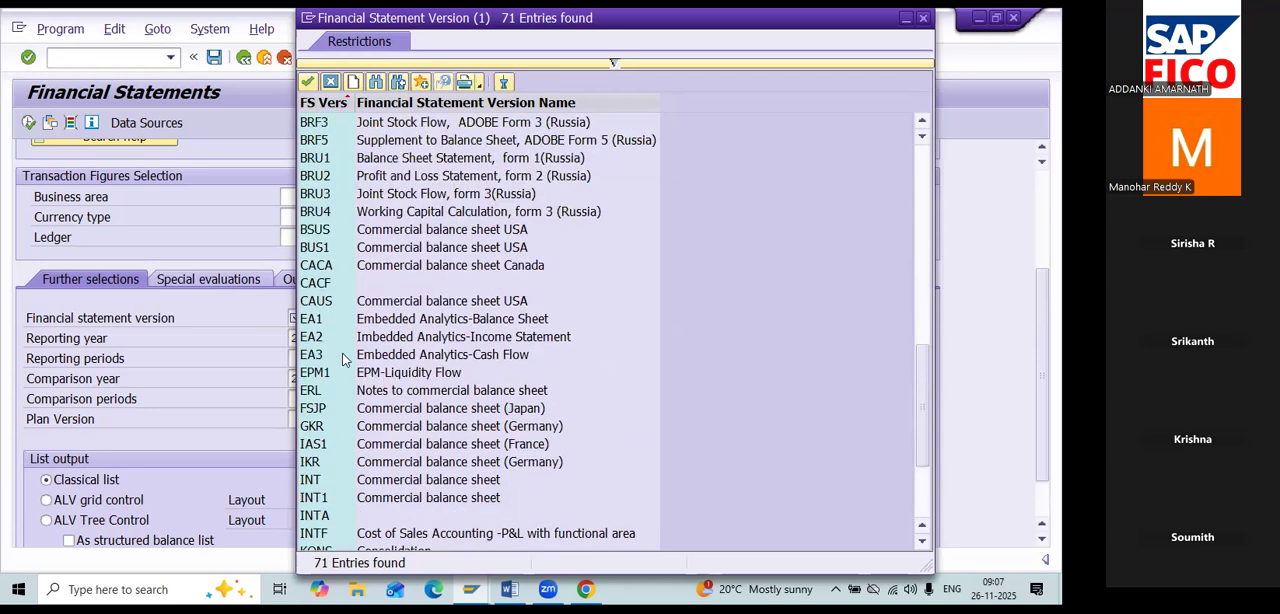
{"action": "scroll", "coordinate": [342, 359], "scroll_direction": "up", "scroll_amount": 3}
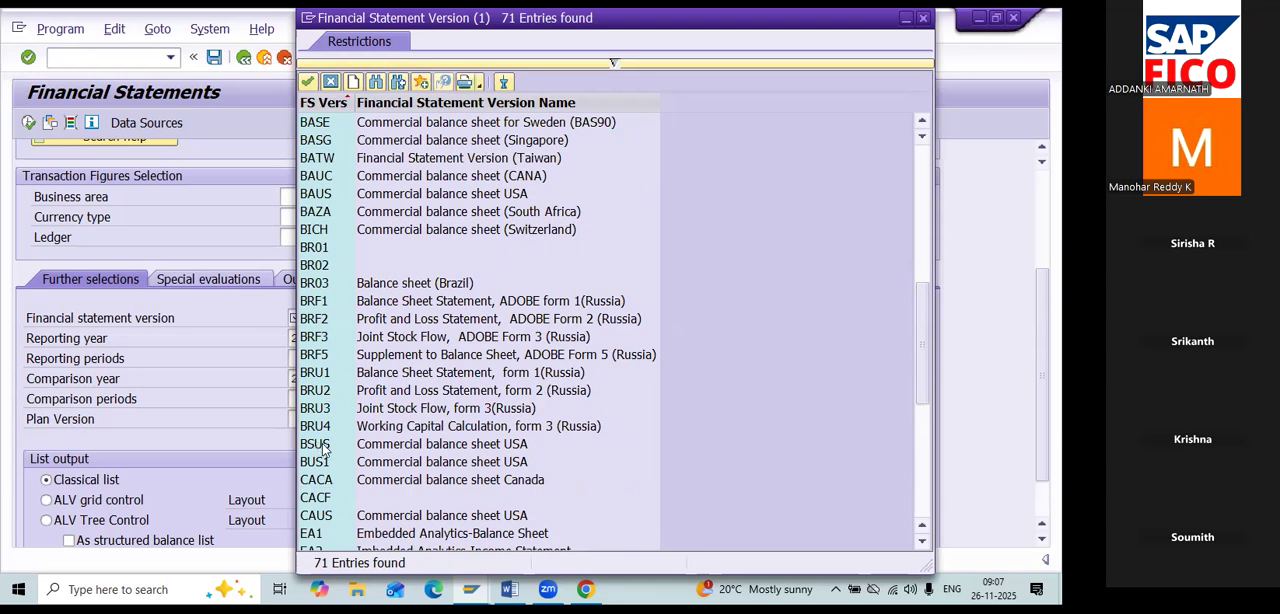
{"action": "left_click", "coordinate": [451, 449]}
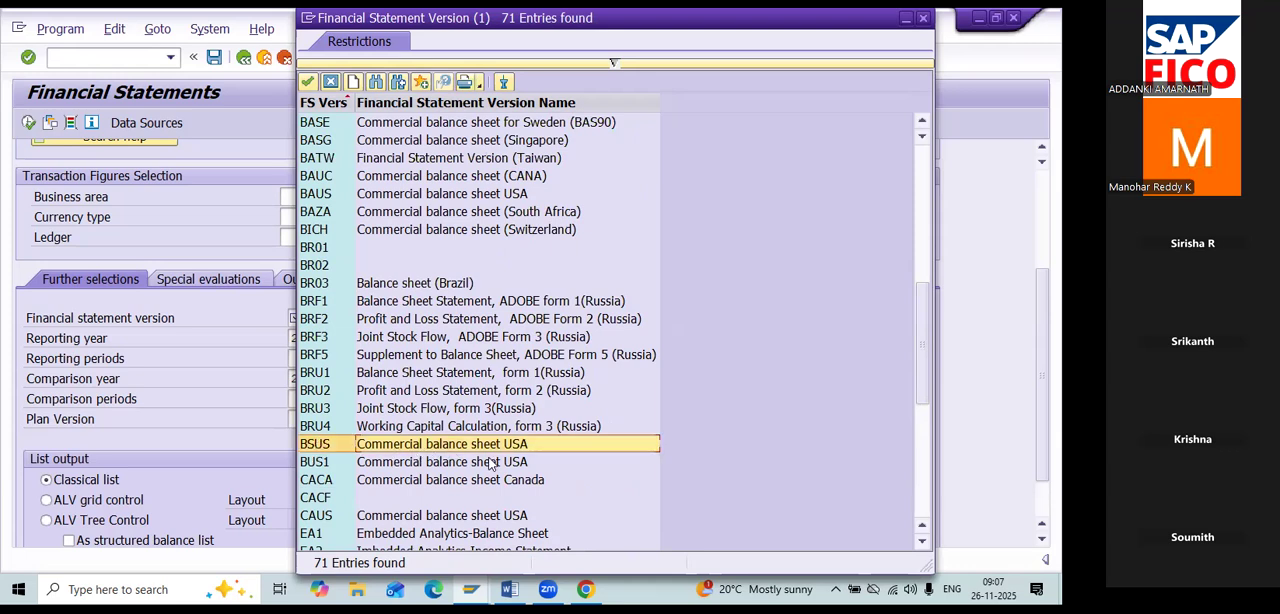
{"action": "double_click", "coordinate": [608, 441]}
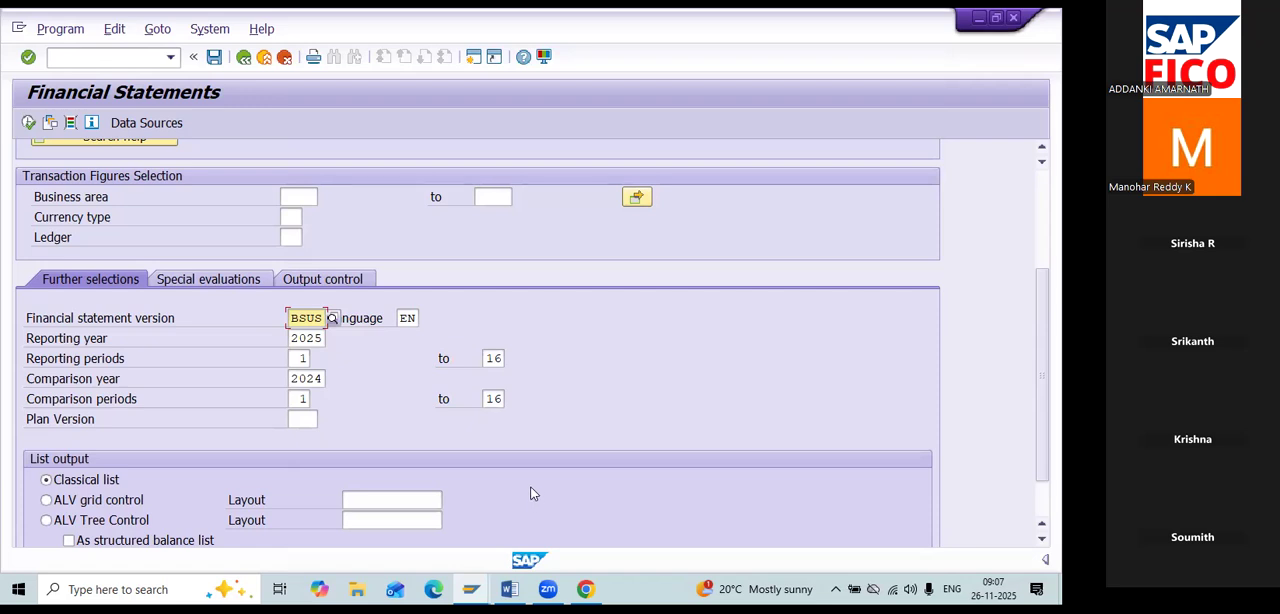
Go through the language, reporting year, reporting periods and comparison year without changing them, and execute the financial statements report.
{"action": "key", "text": "Tab"}
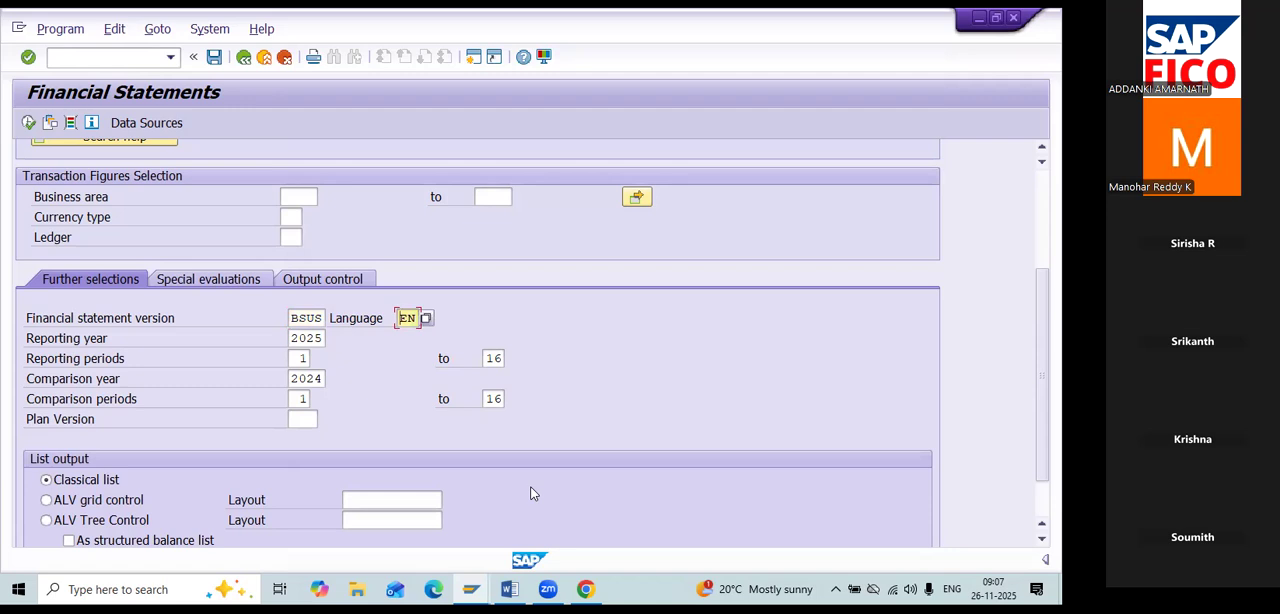
{"action": "key", "text": "Tab"}
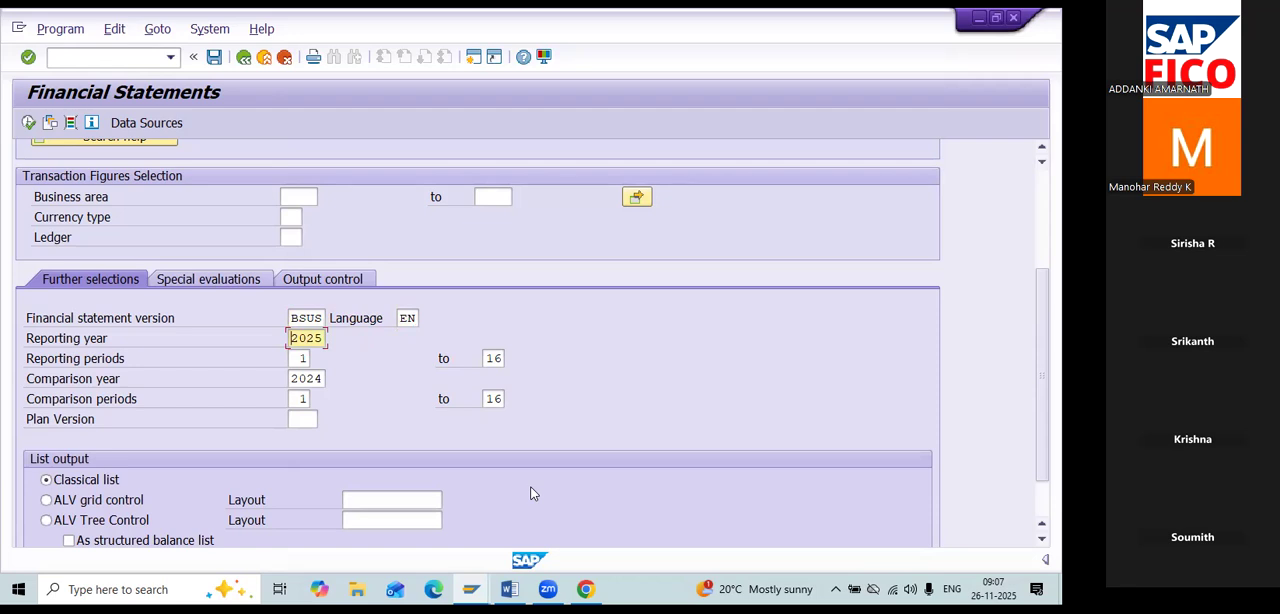
{"action": "key", "text": "Tab"}
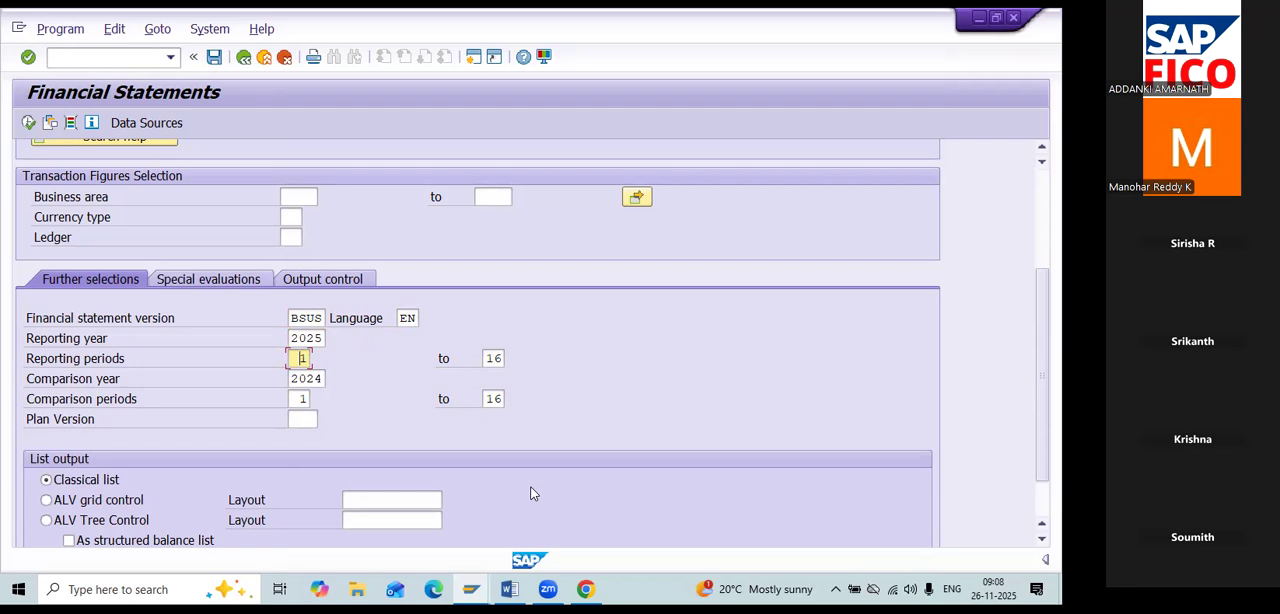
{"action": "key", "text": "Tab"}
{"action": "key", "text": "Tab"}
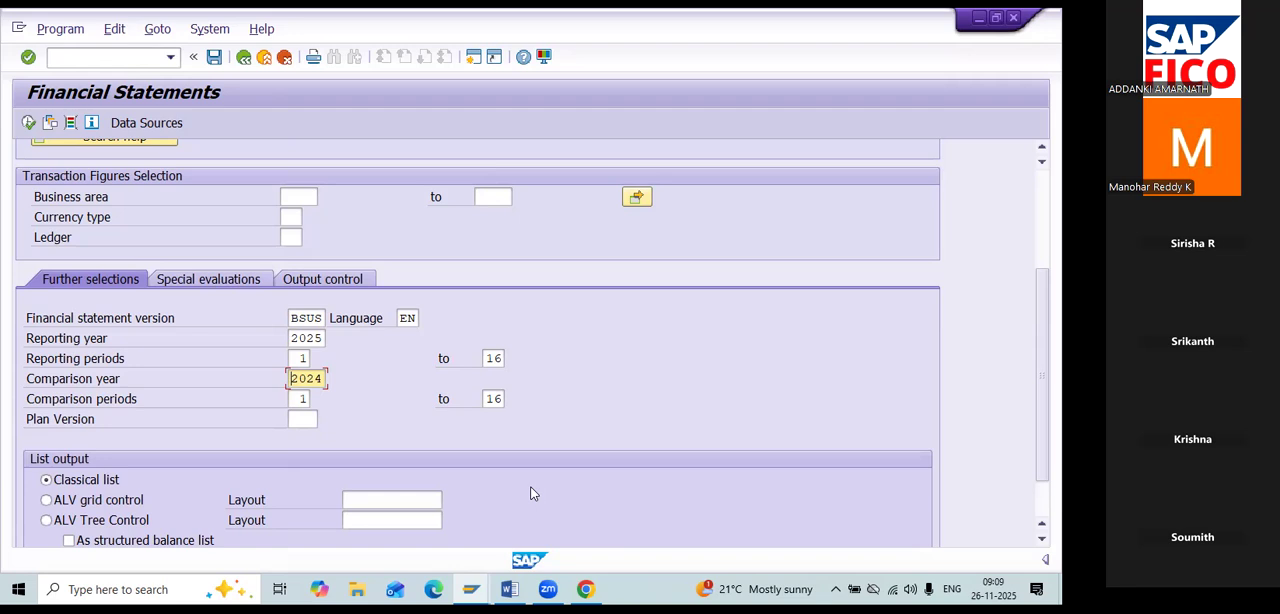
{"action": "left_click", "coordinate": [30, 122]}
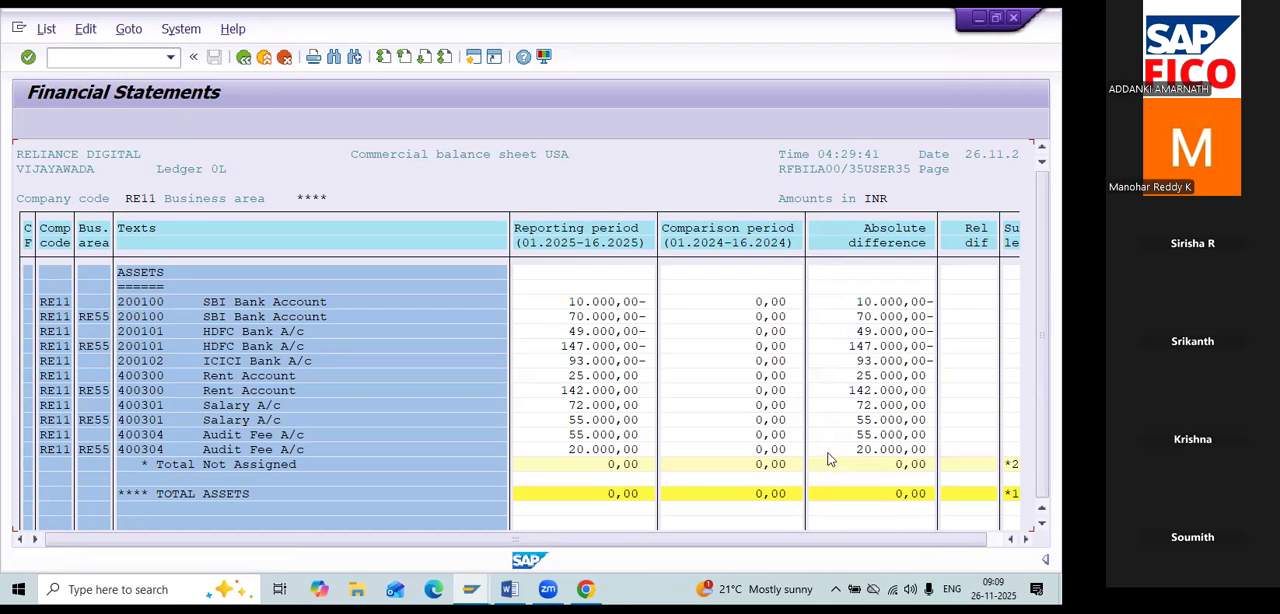
Examine the account balances, totals and summation levels in the generated statement, and return to the selection screen.
{"action": "scroll", "coordinate": [828, 459], "scroll_direction": "down", "scroll_amount": 1}
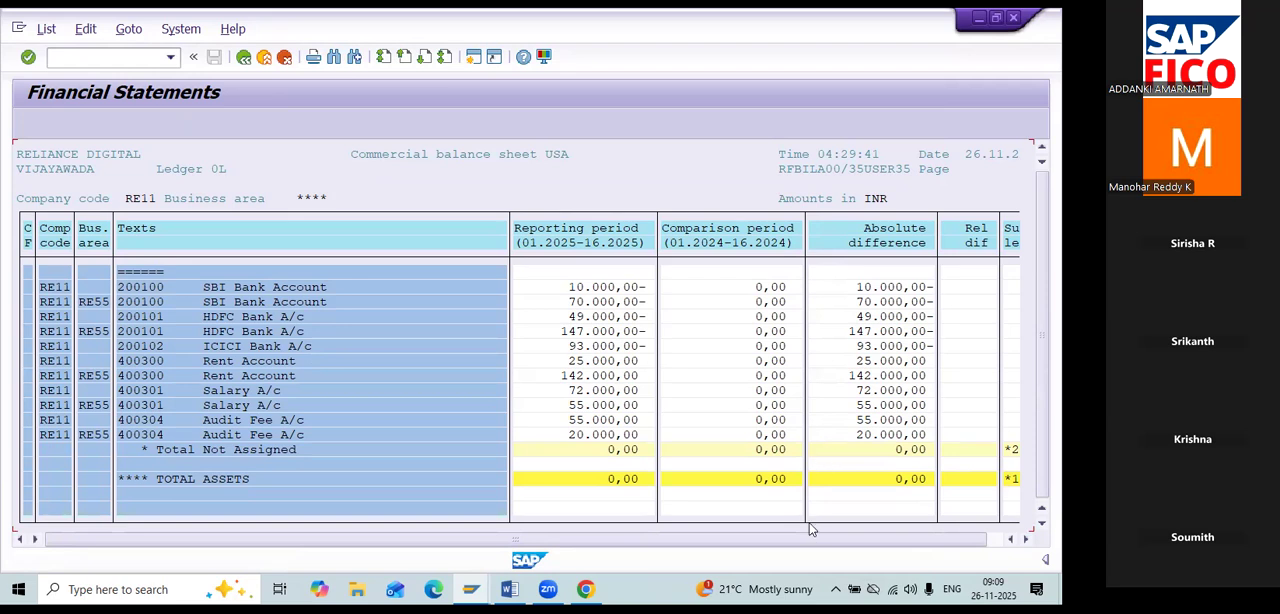
{"action": "scroll", "coordinate": [912, 544], "scroll_direction": "right", "scroll_amount": 1}
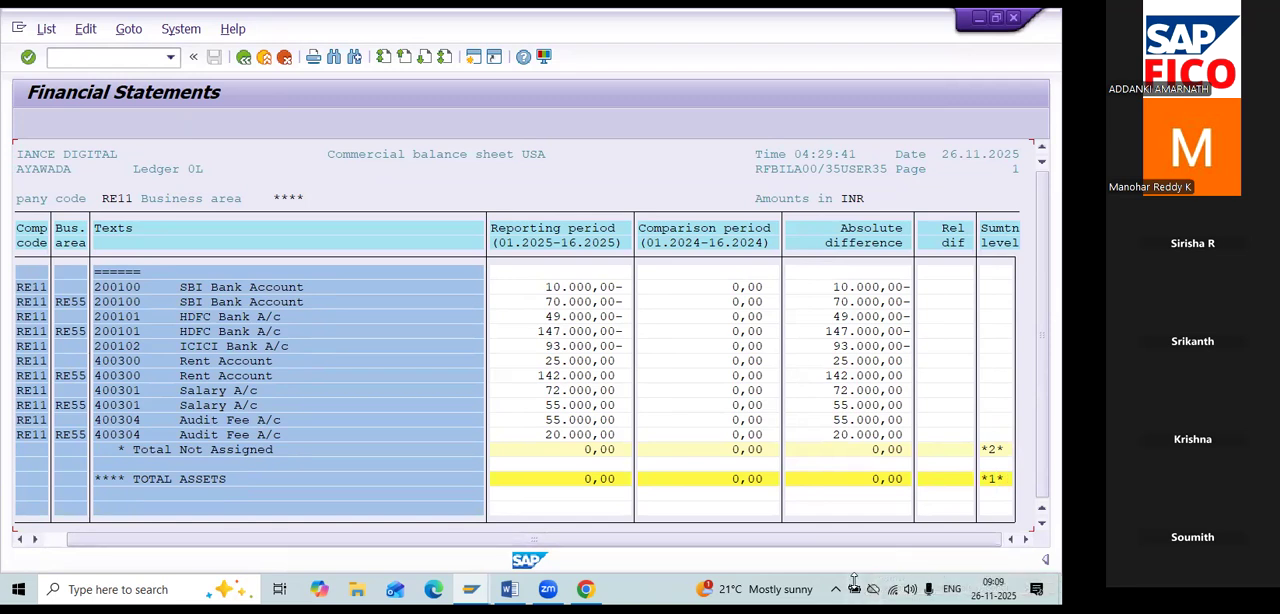
{"action": "scroll", "coordinate": [808, 540], "scroll_direction": "left", "scroll_amount": 1}
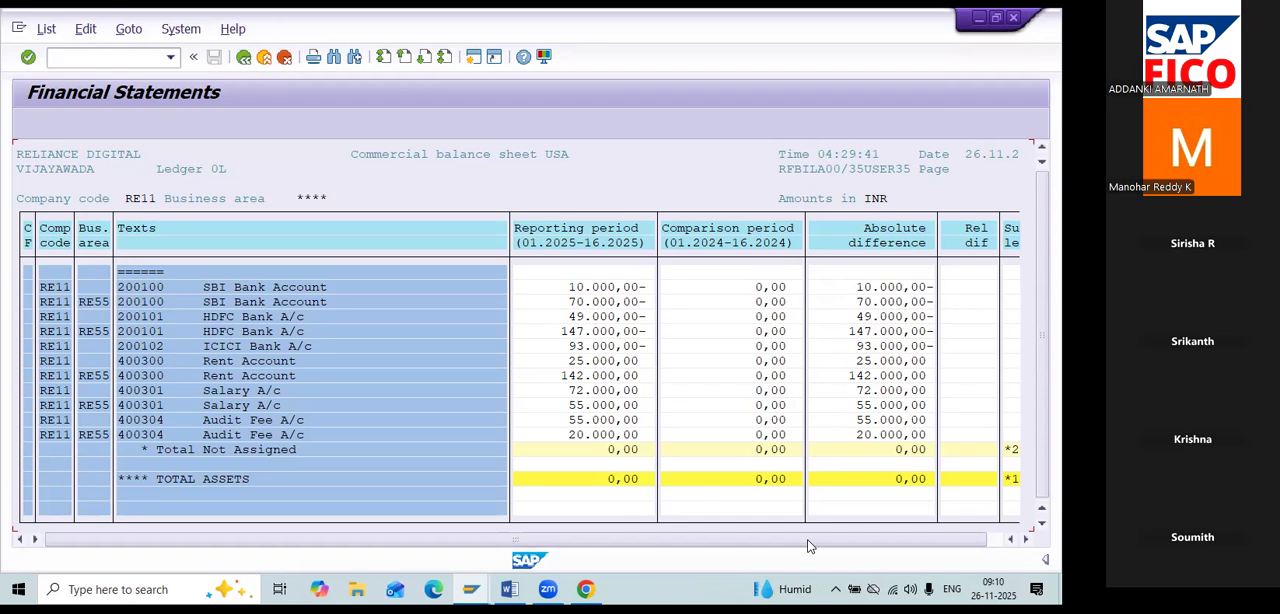
{"action": "key", "text": "F3"}
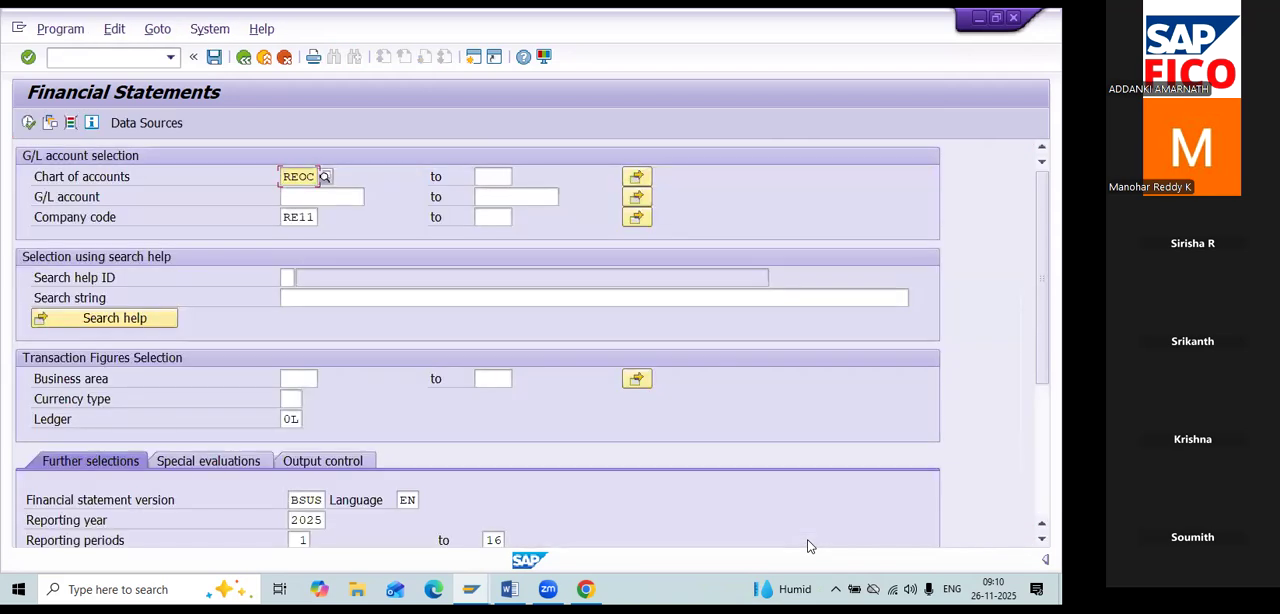
Review the ledger, statement version, period and list output selections, and execute the report again.
{"action": "scroll", "coordinate": [762, 527], "scroll_direction": "down", "scroll_amount": 5}
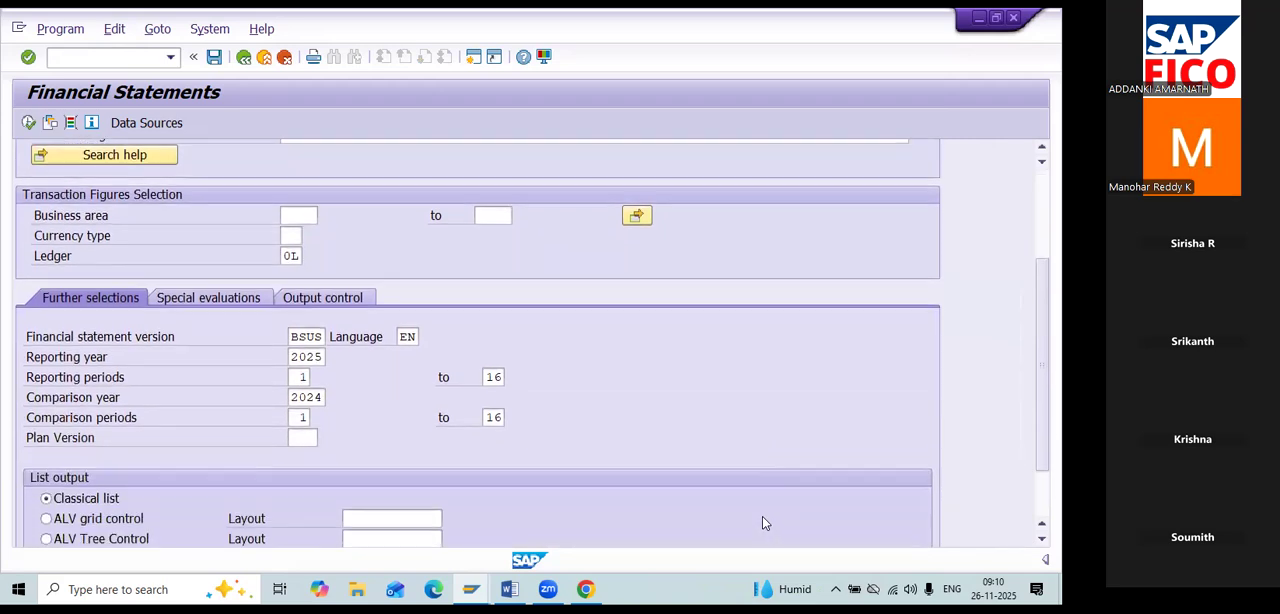
{"action": "scroll", "coordinate": [762, 517], "scroll_direction": "down", "scroll_amount": 2}
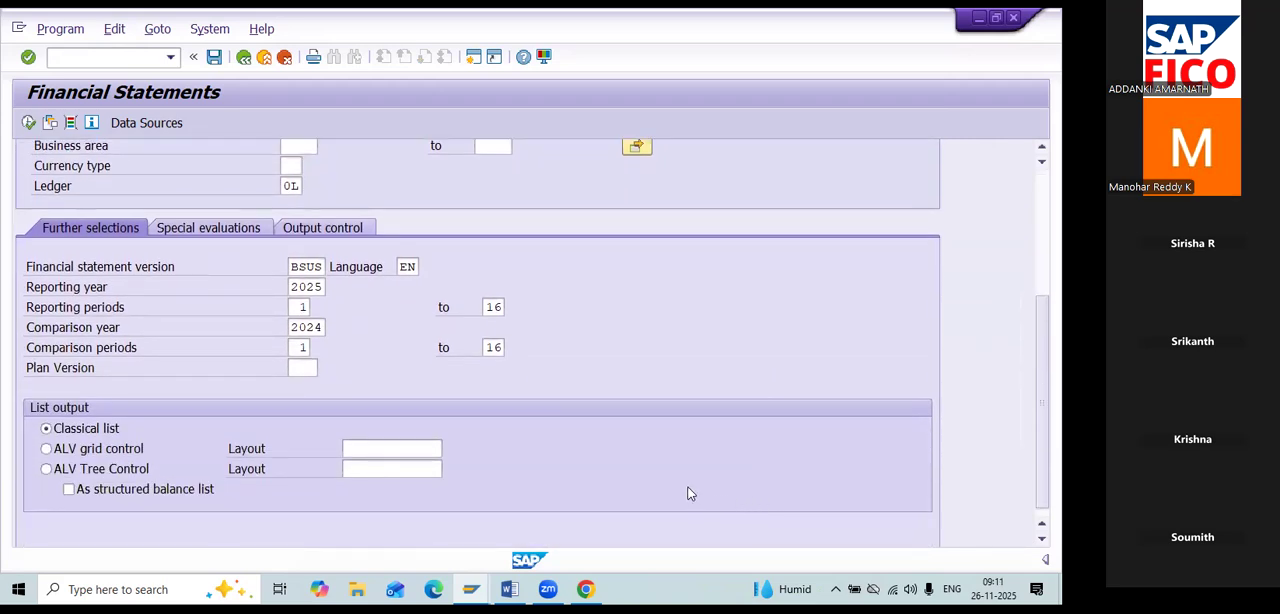
{"action": "scroll", "coordinate": [72, 289], "scroll_direction": "up", "scroll_amount": 4}
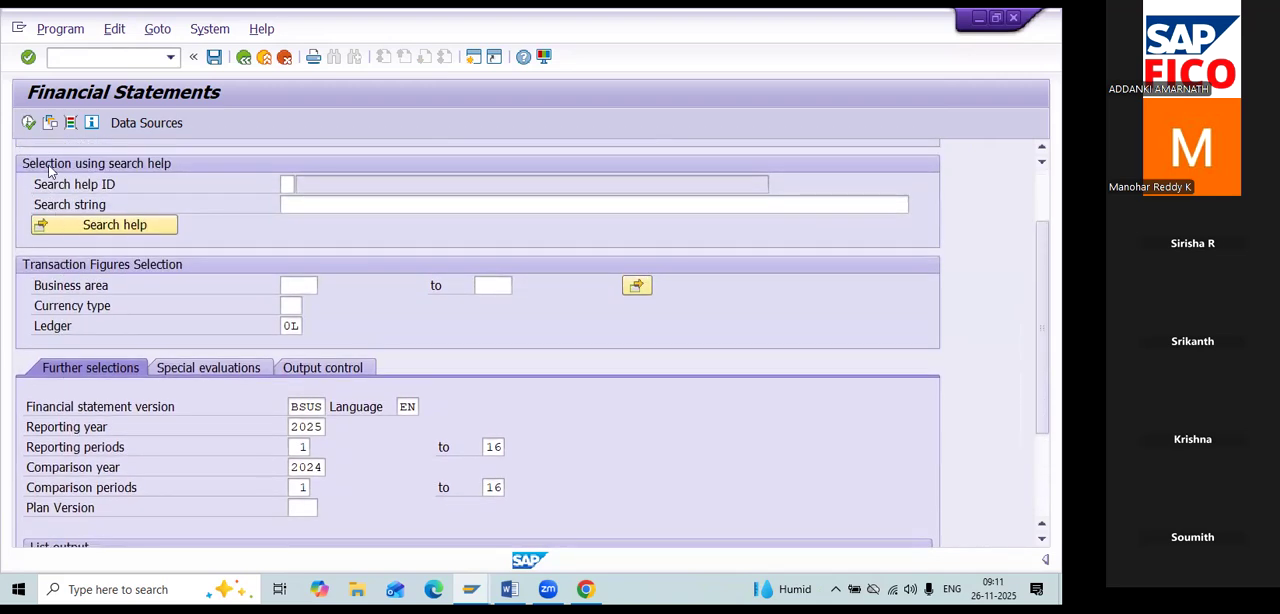
{"action": "left_click", "coordinate": [29, 123]}
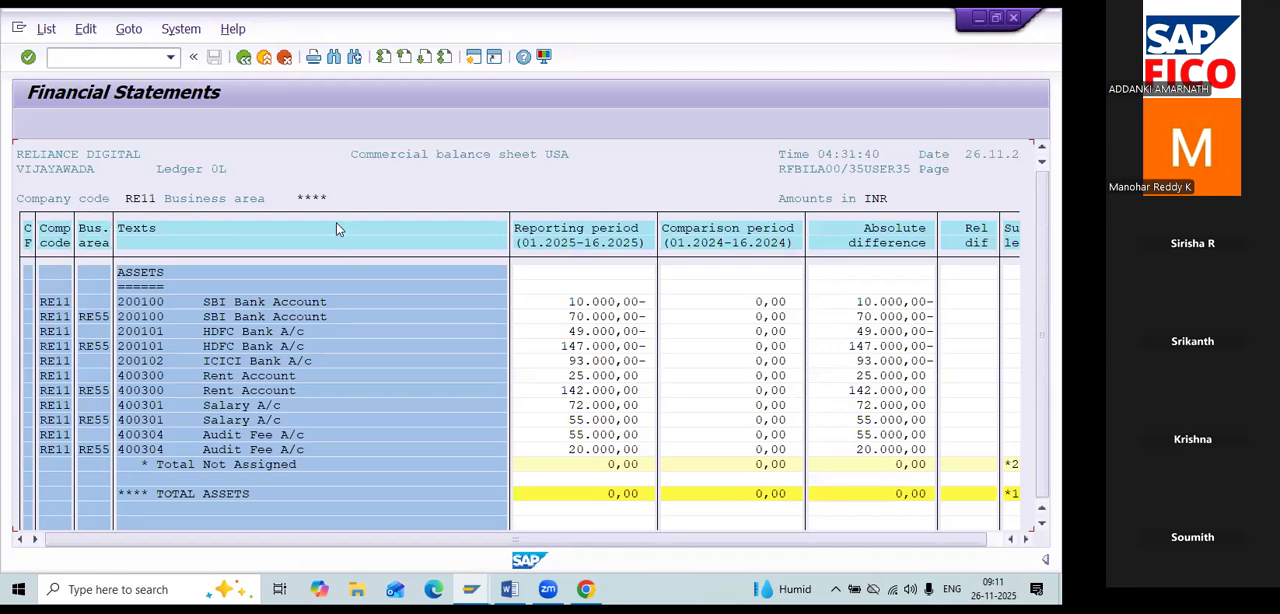
Start exporting the financial statements list to a local file in unconverted format.
{"action": "left_click", "coordinate": [46, 29]}
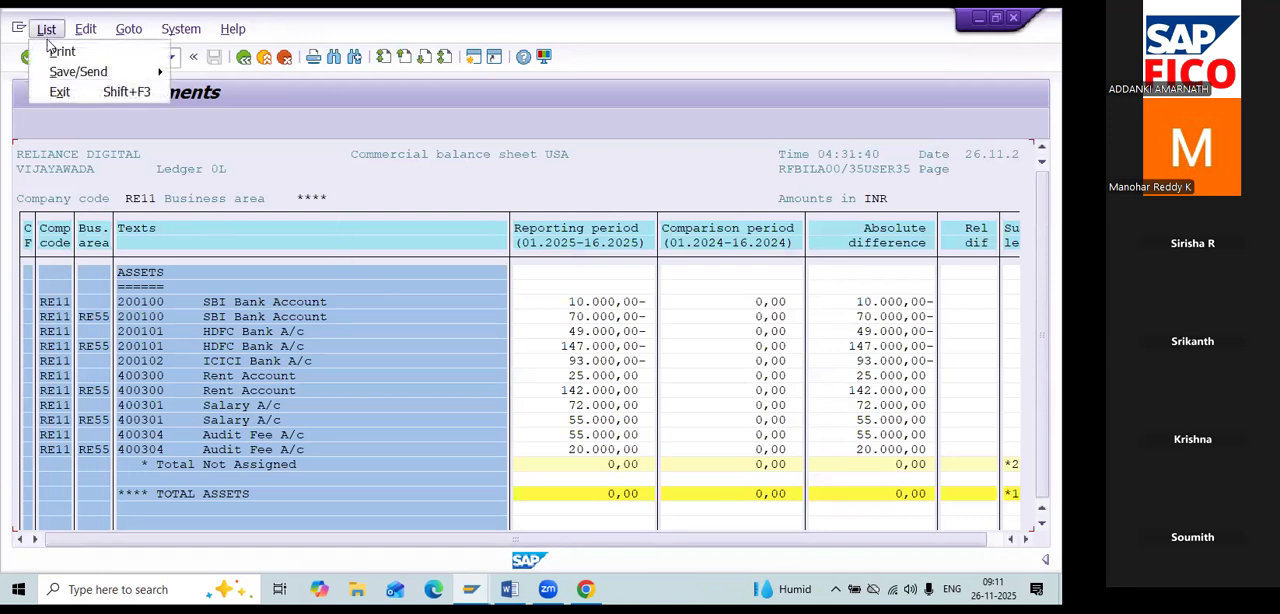
{"action": "mouse_move", "coordinate": [68, 74]}
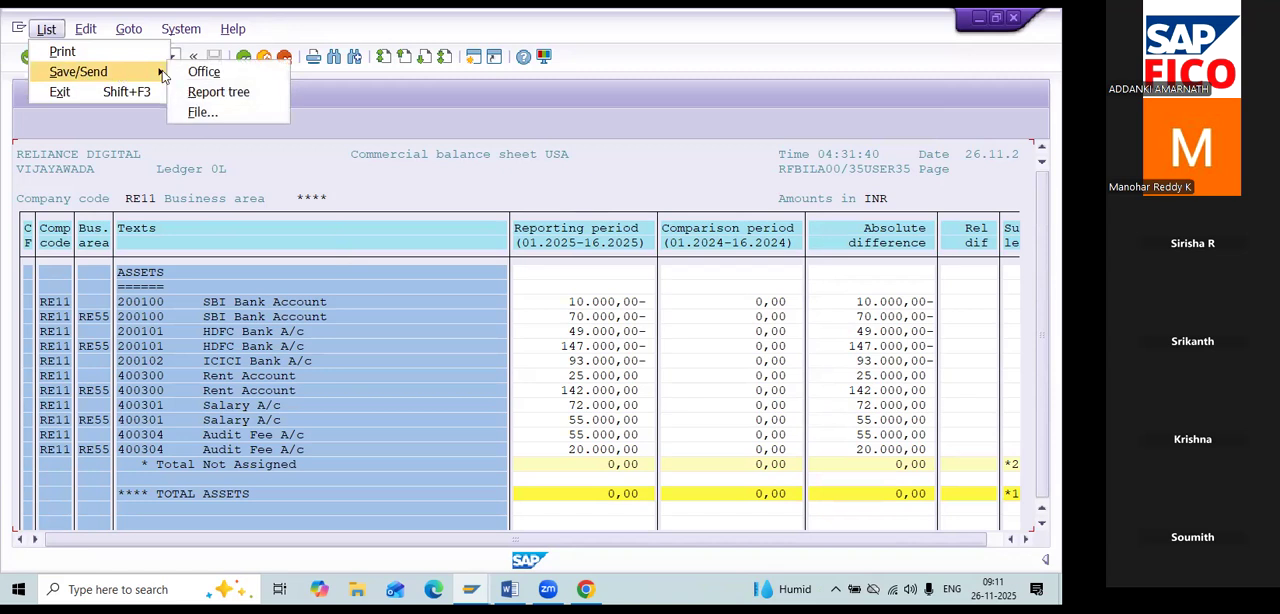
{"action": "left_click", "coordinate": [203, 112]}
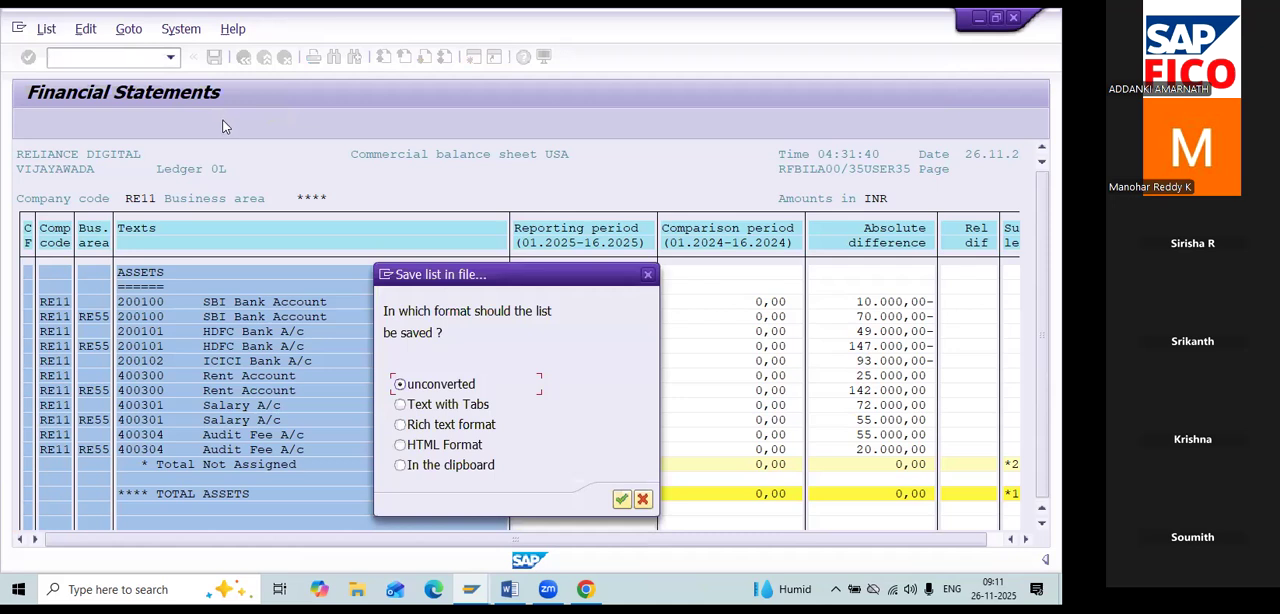
{"action": "left_click", "coordinate": [621, 499]}
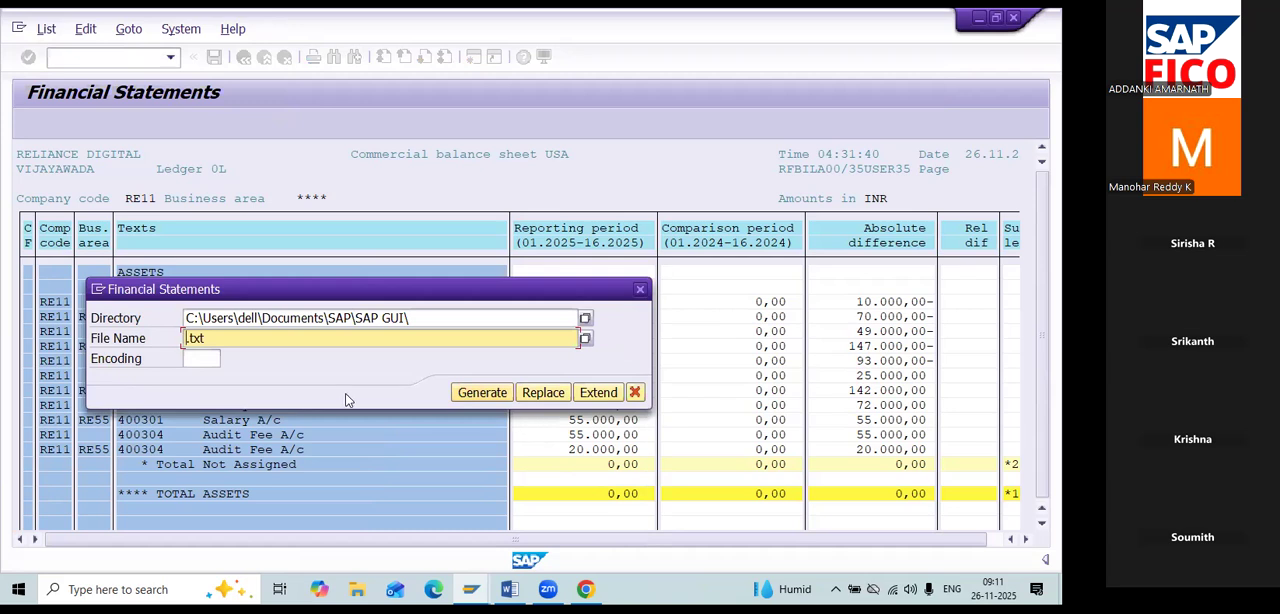
Save the exported list on the Desktop as text file REPORT, generate it and allow its creation.
{"action": "left_click", "coordinate": [585, 320]}
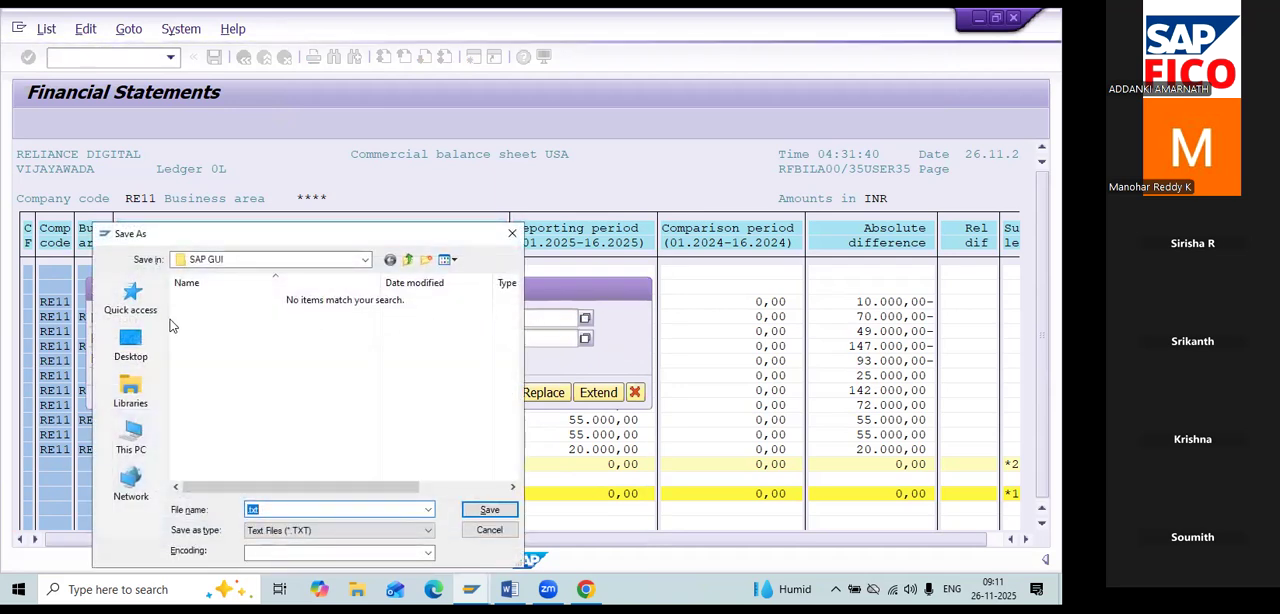
{"action": "left_click", "coordinate": [136, 350]}
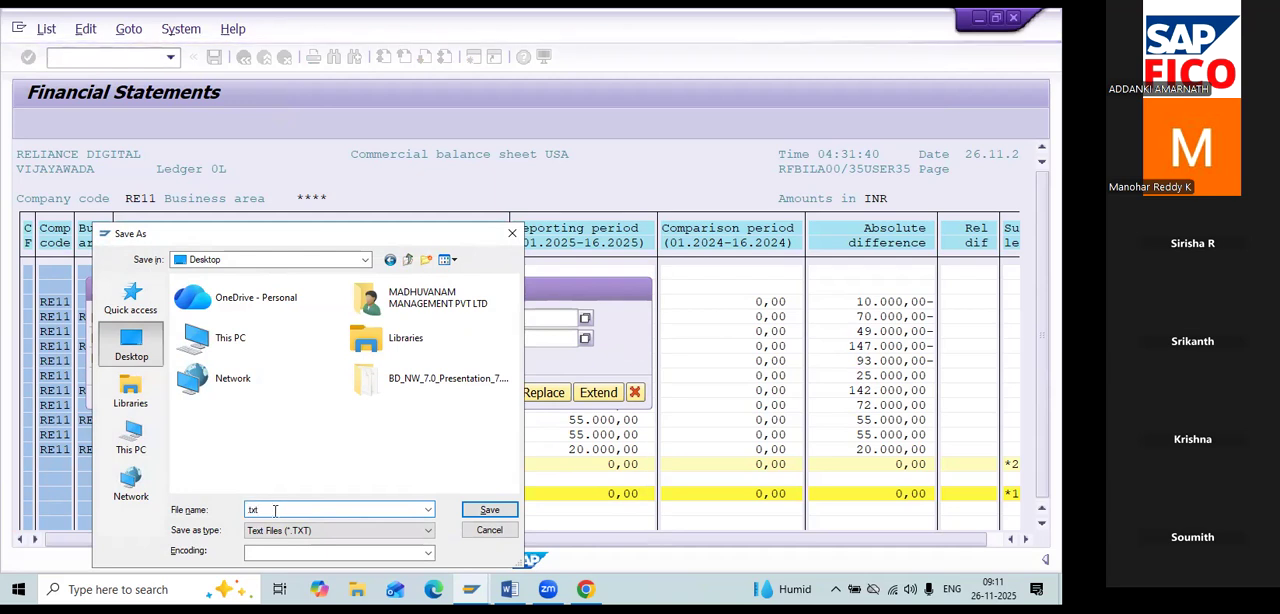
{"action": "type", "text": "REPORT"}
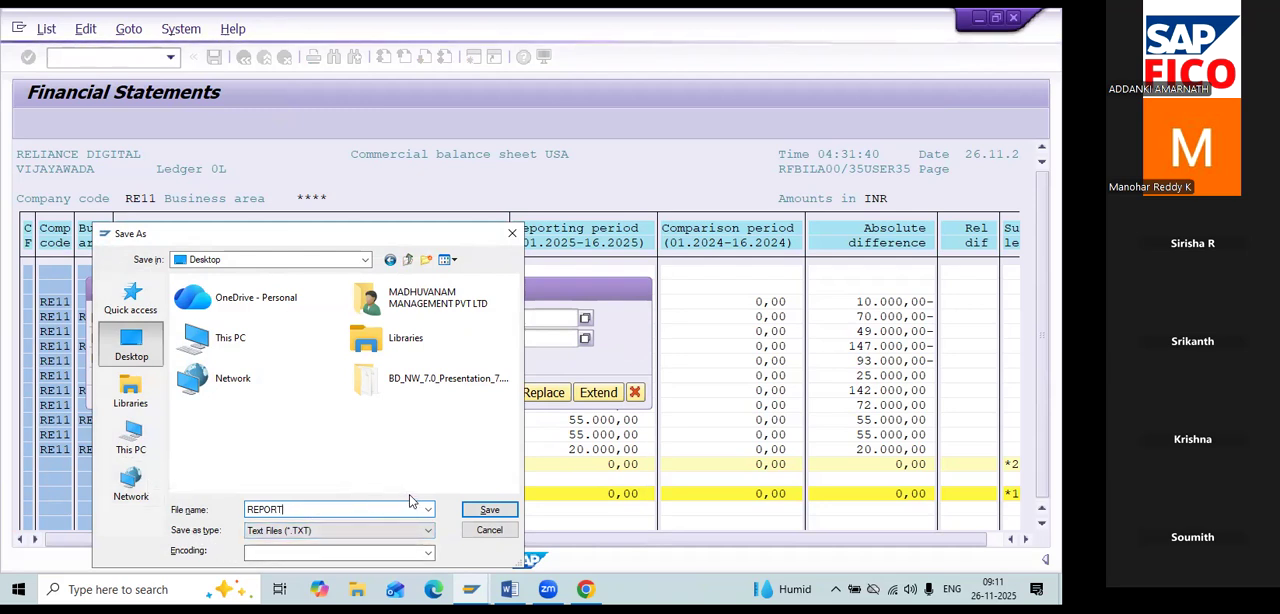
{"action": "left_click", "coordinate": [489, 510]}
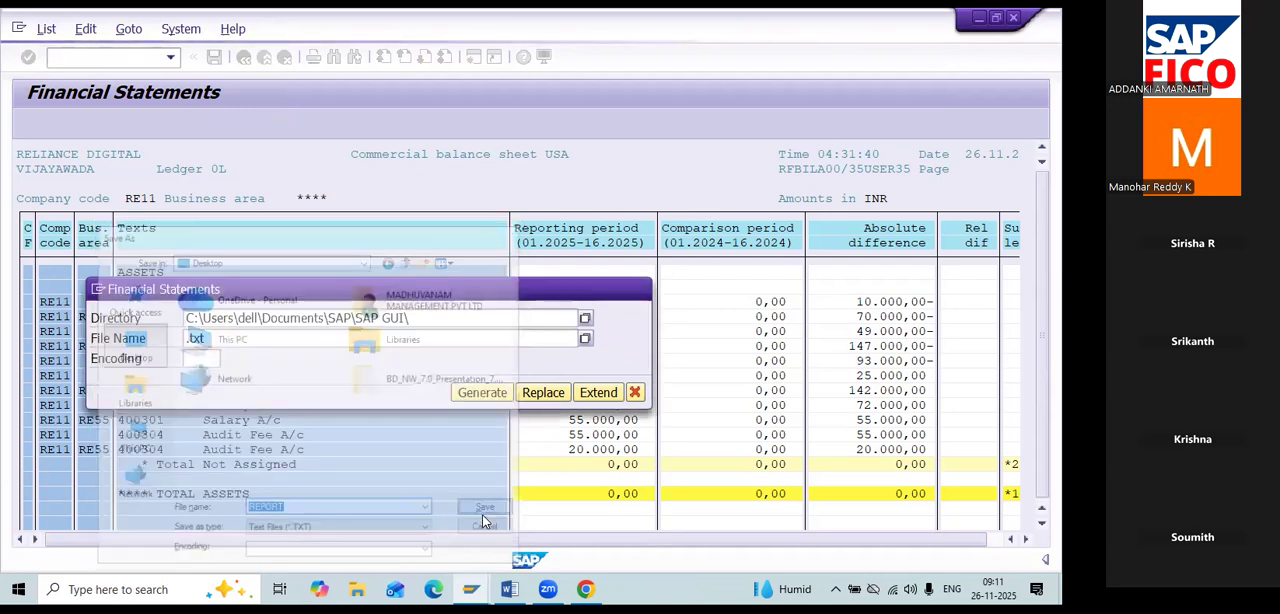
{"action": "left_click", "coordinate": [506, 399]}
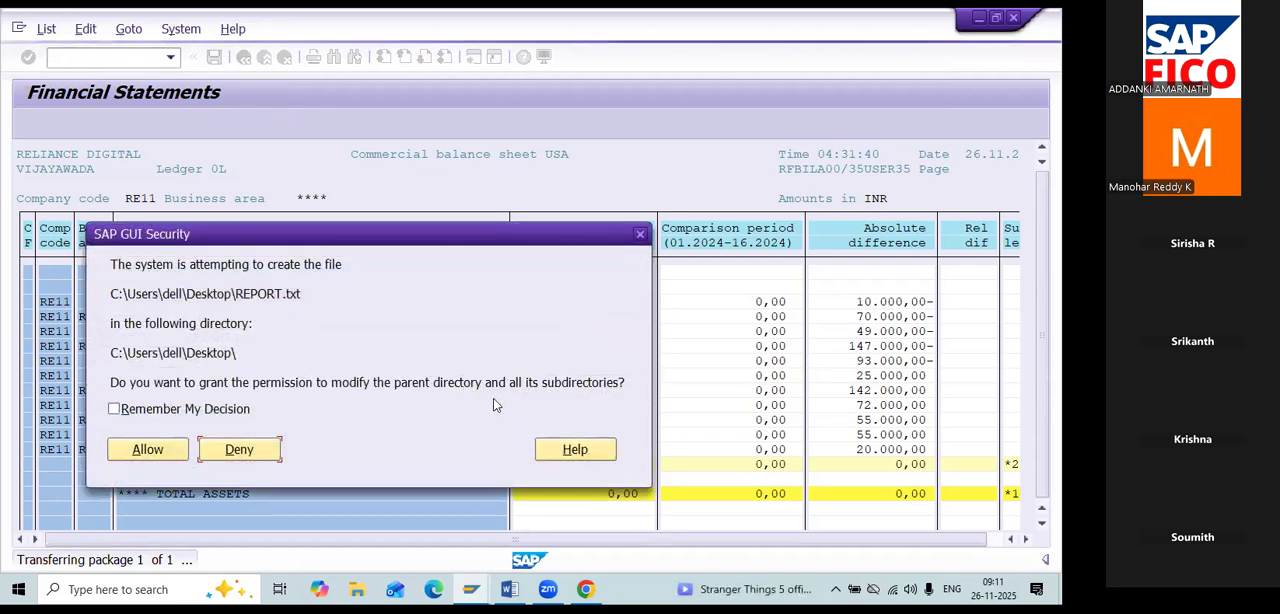
{"action": "left_click", "coordinate": [135, 449]}
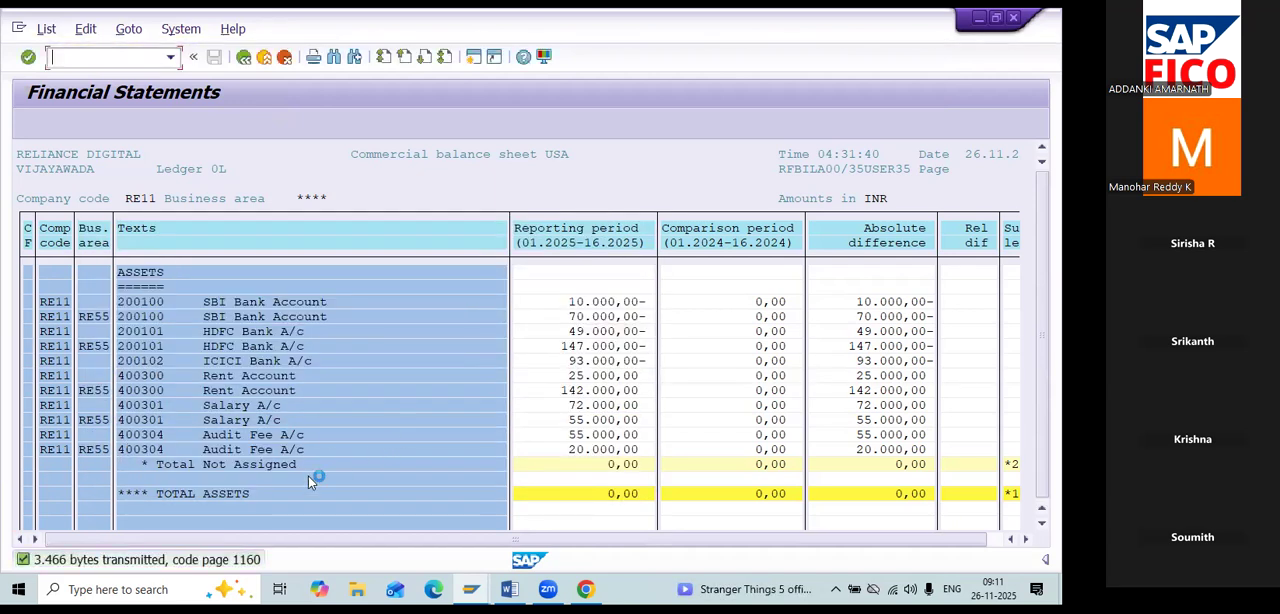
Minimize the open windows, refresh the desktop, and open the exported REPORT.txt in a maximized Notepad window.
{"action": "left_click", "coordinate": [979, 19]}
{"action": "left_click", "coordinate": [970, 20]}
{"action": "left_click", "coordinate": [975, 20]}
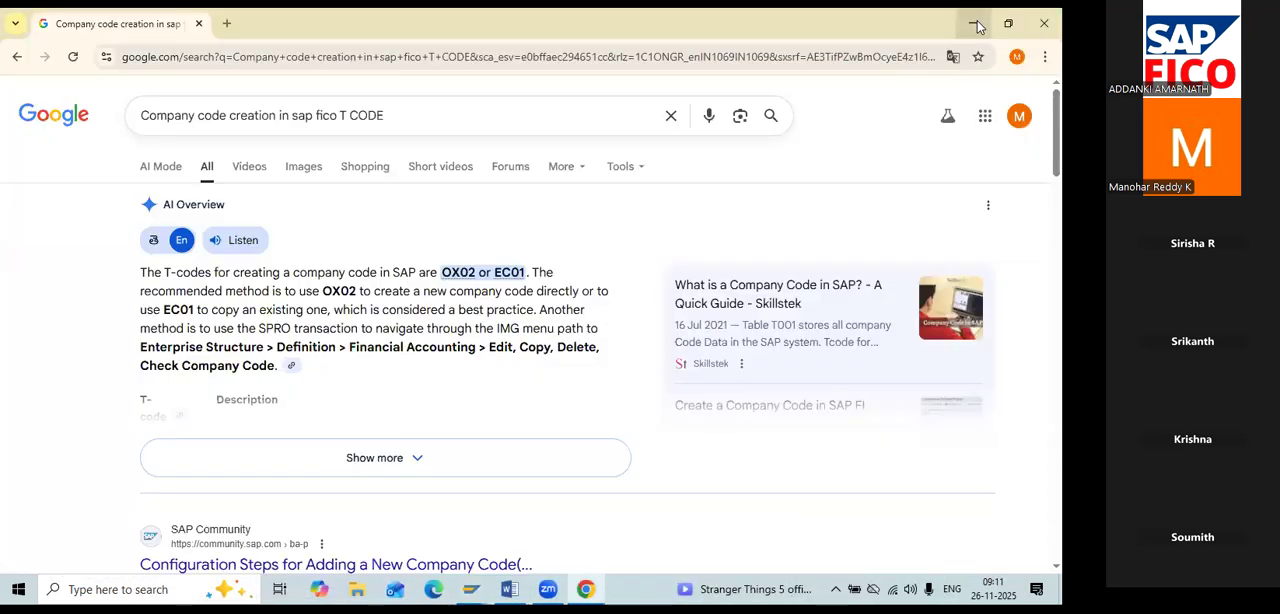
{"action": "left_click", "coordinate": [975, 20]}
{"action": "right_click", "coordinate": [618, 150]}
{"action": "left_click", "coordinate": [660, 194]}
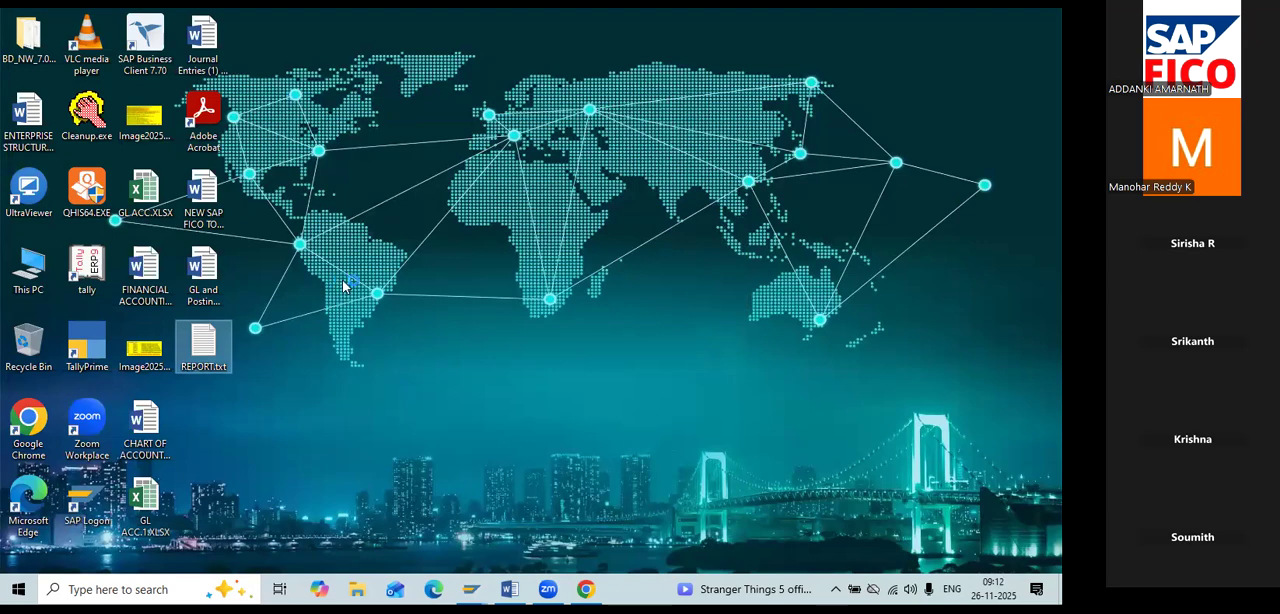
{"action": "key", "text": "Return"}
{"action": "left_click", "coordinate": [757, 39]}
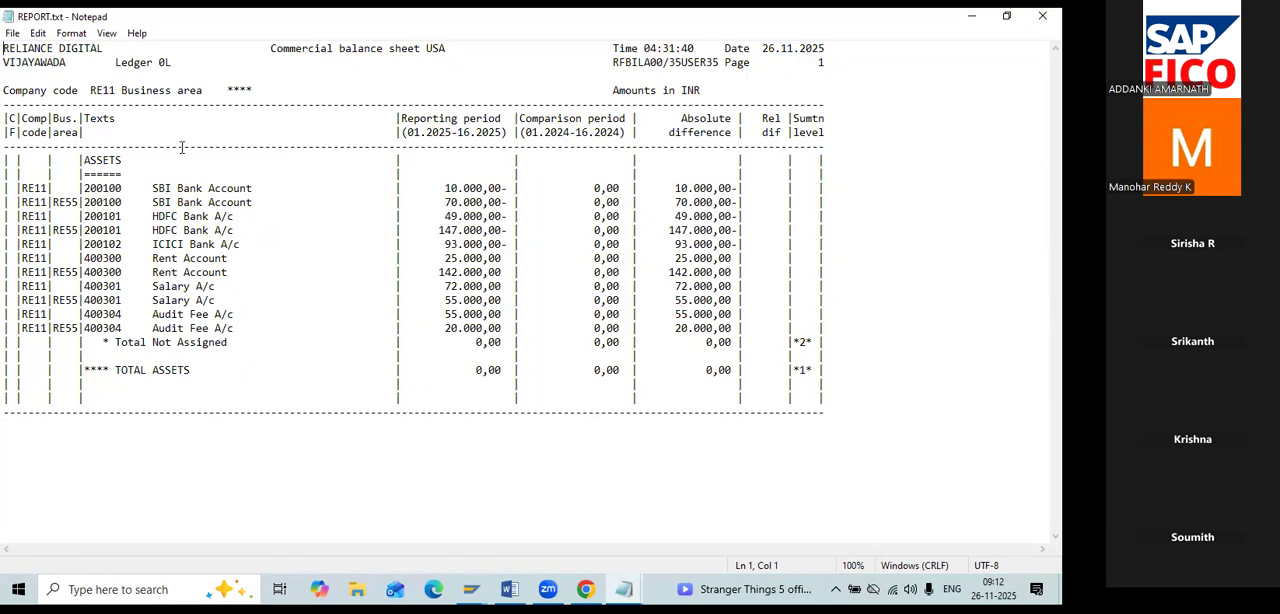
Review the account amounts in REPORT.txt, then switch back to the Financial Statements list in SAP.
{"action": "left_click_drag", "start_coordinate": [457, 188], "coordinate": [605, 314]}
{"action": "left_click", "coordinate": [731, 328]}
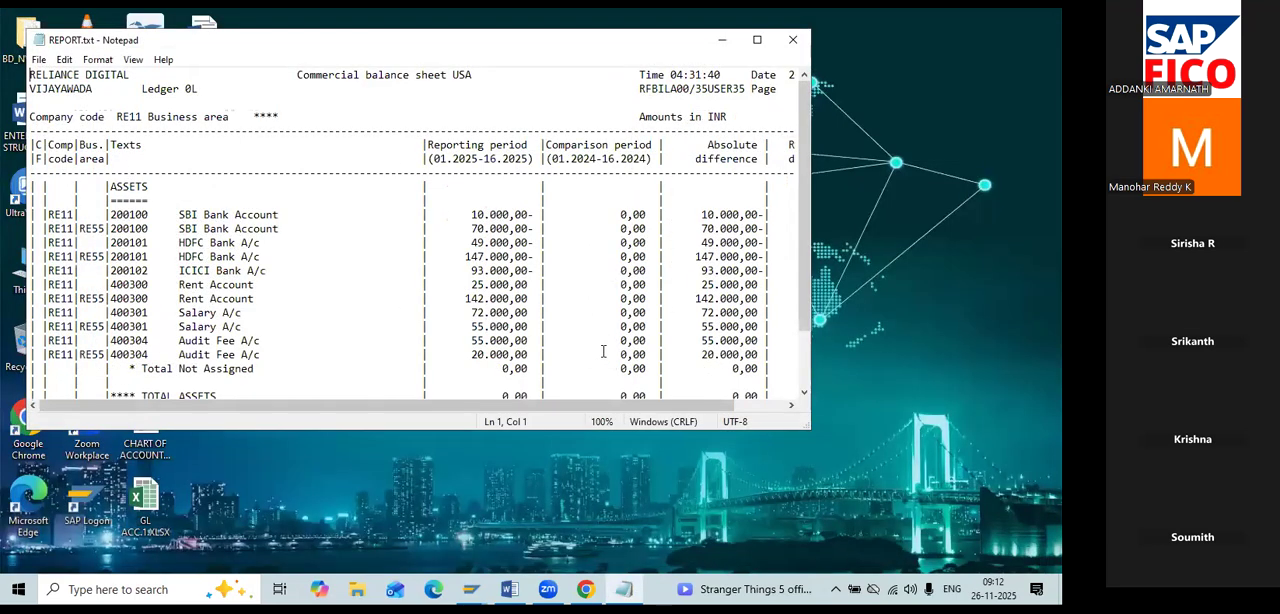
{"action": "key", "text": "alt+Tab"}
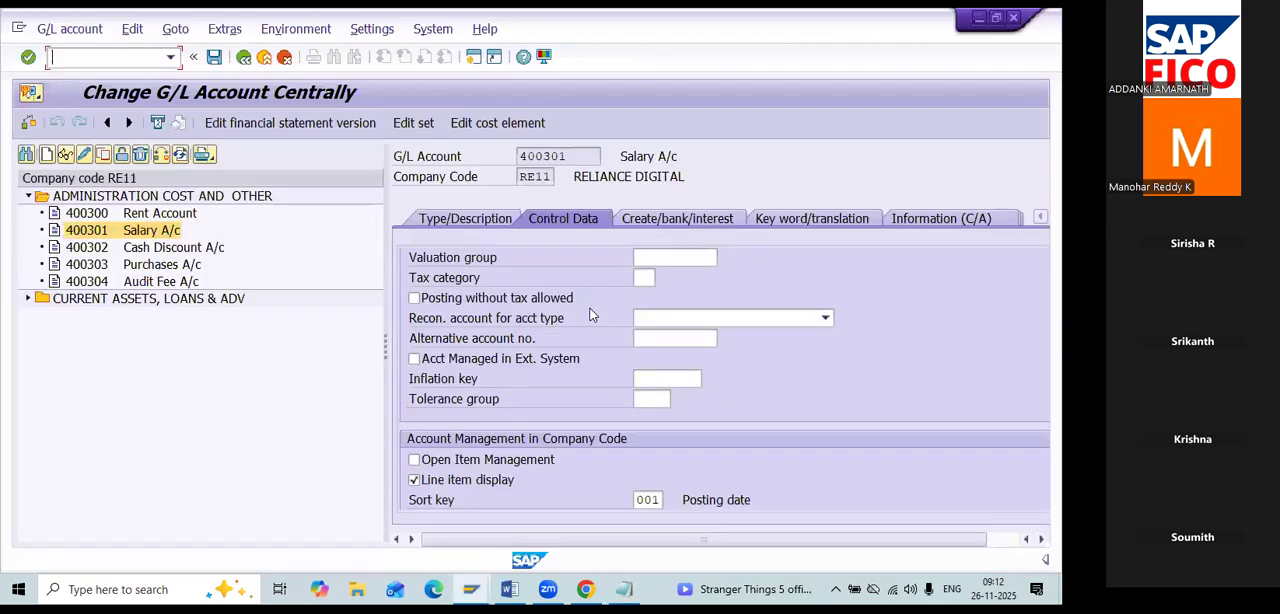
{"action": "key", "text": "alt+Tab"}
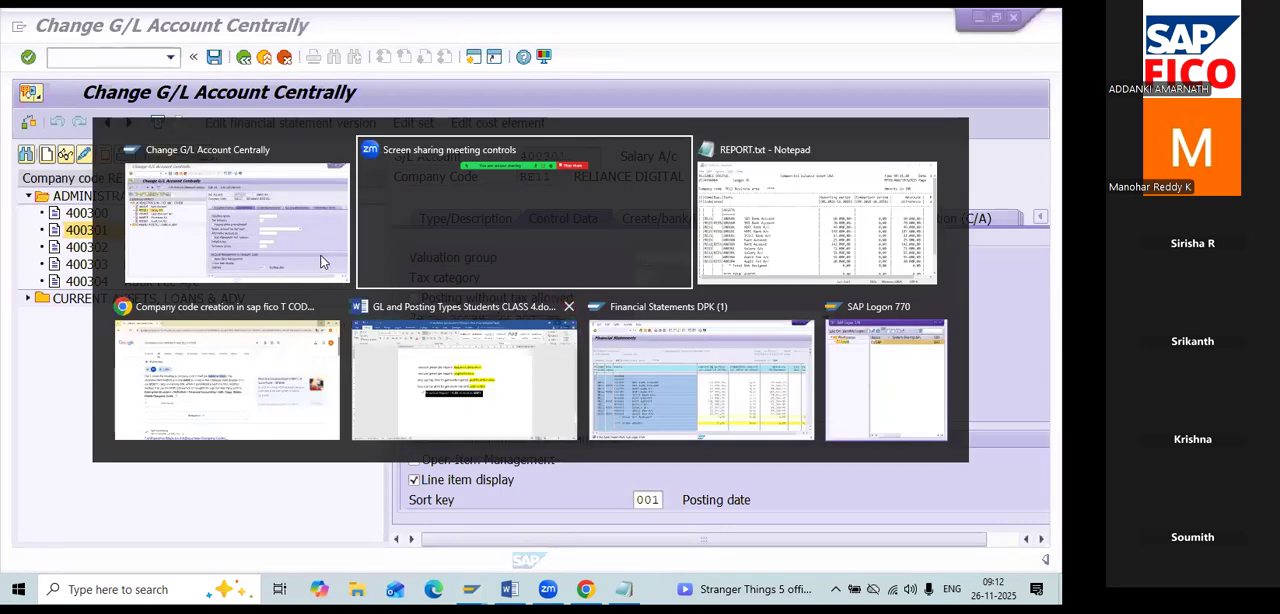
{"action": "key", "text": "alt+Tab"}
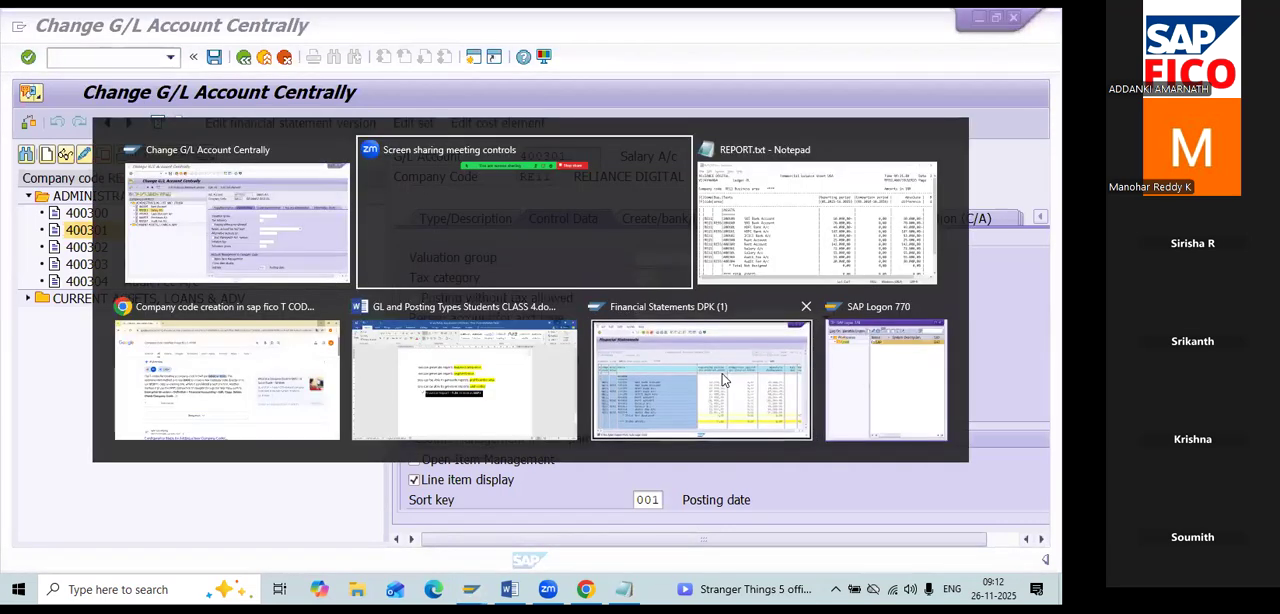
{"action": "left_click", "coordinate": [726, 378]}
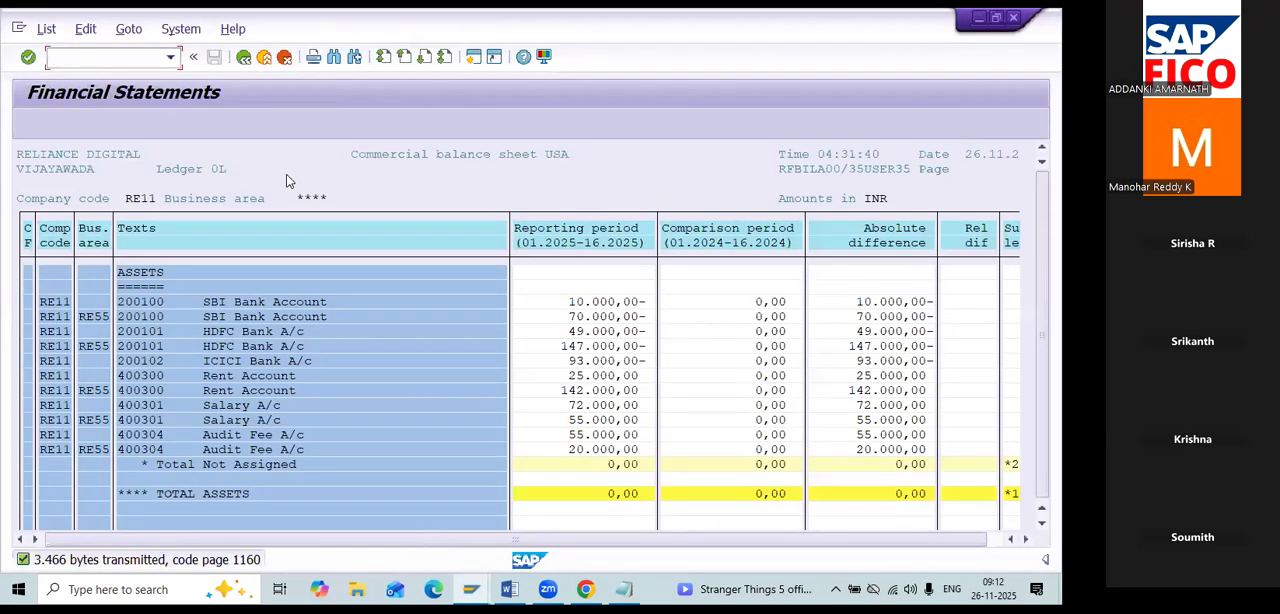
Return to the report selections, choose ALV grid control as the list output, and execute the report, acknowledging the messages.
{"action": "key", "text": "F3"}
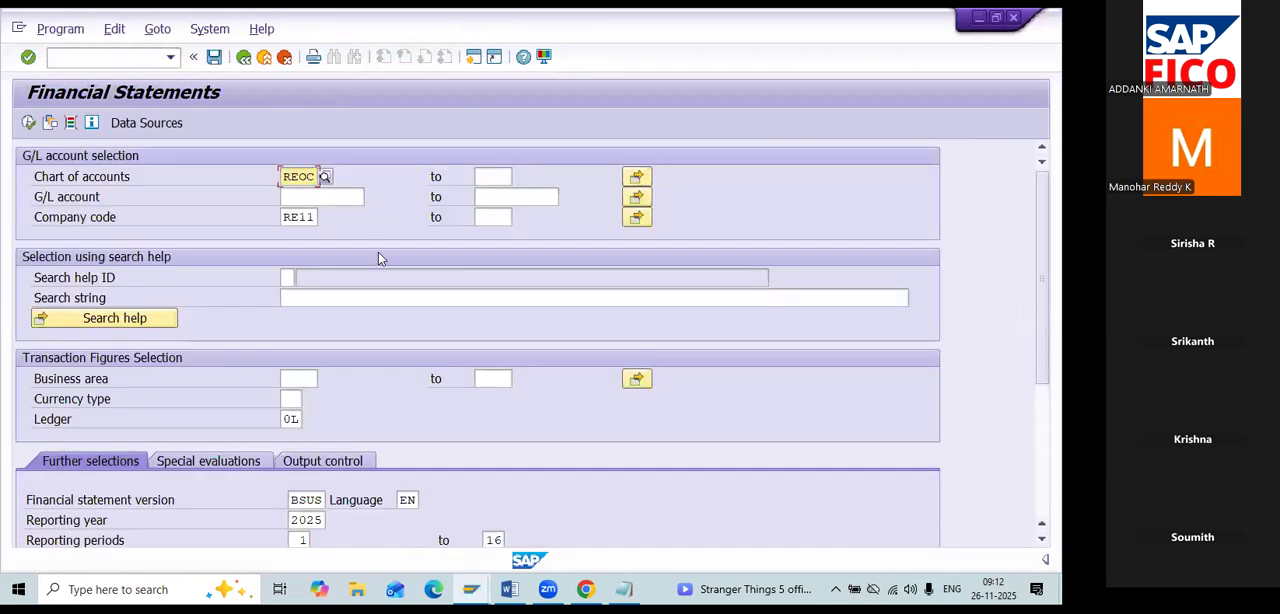
{"action": "scroll", "coordinate": [386, 300], "scroll_direction": "down", "scroll_amount": 3}
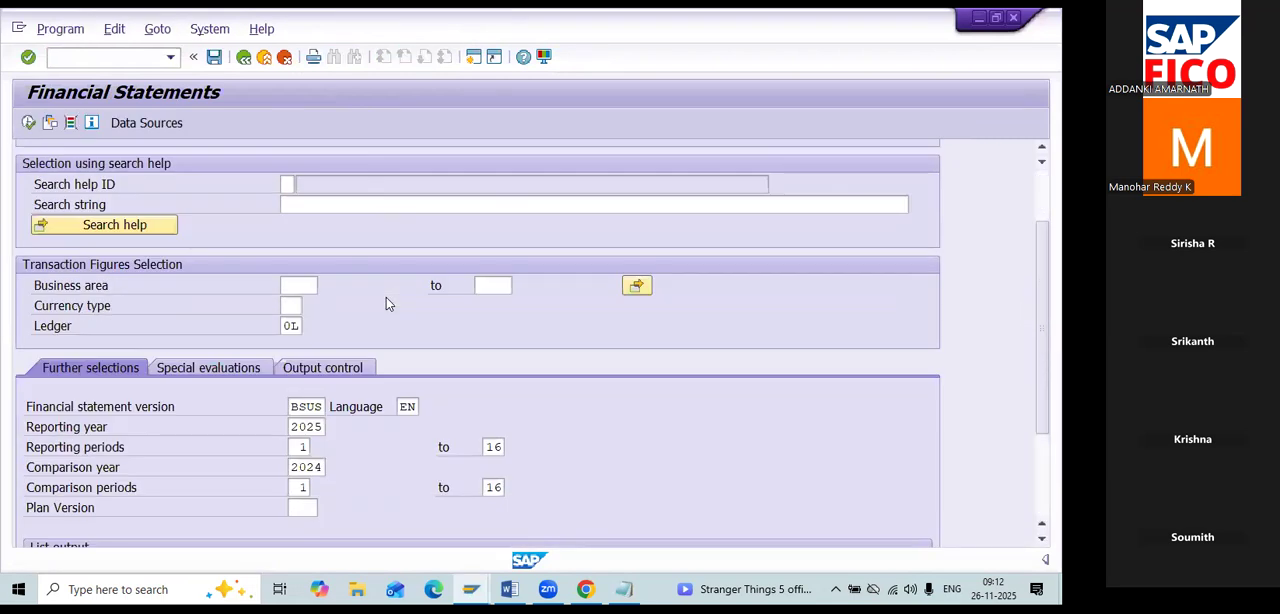
{"action": "scroll", "coordinate": [386, 300], "scroll_direction": "down", "scroll_amount": 5}
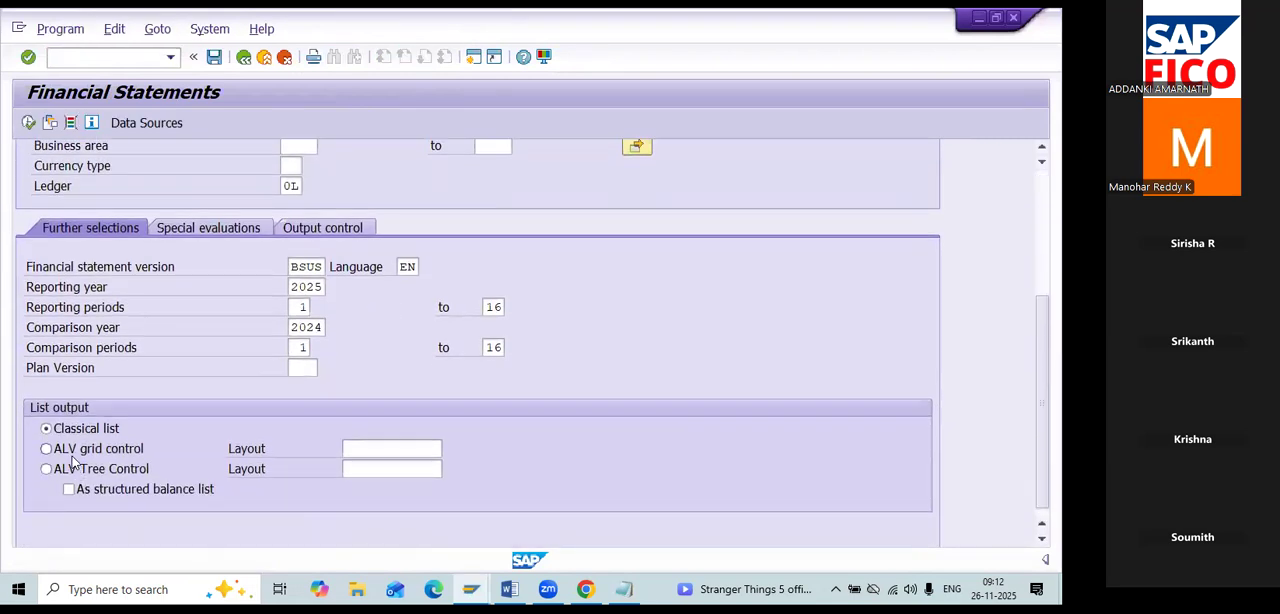
{"action": "left_click", "coordinate": [46, 449]}
{"action": "scroll", "coordinate": [140, 250], "scroll_direction": "up", "scroll_amount": 3}
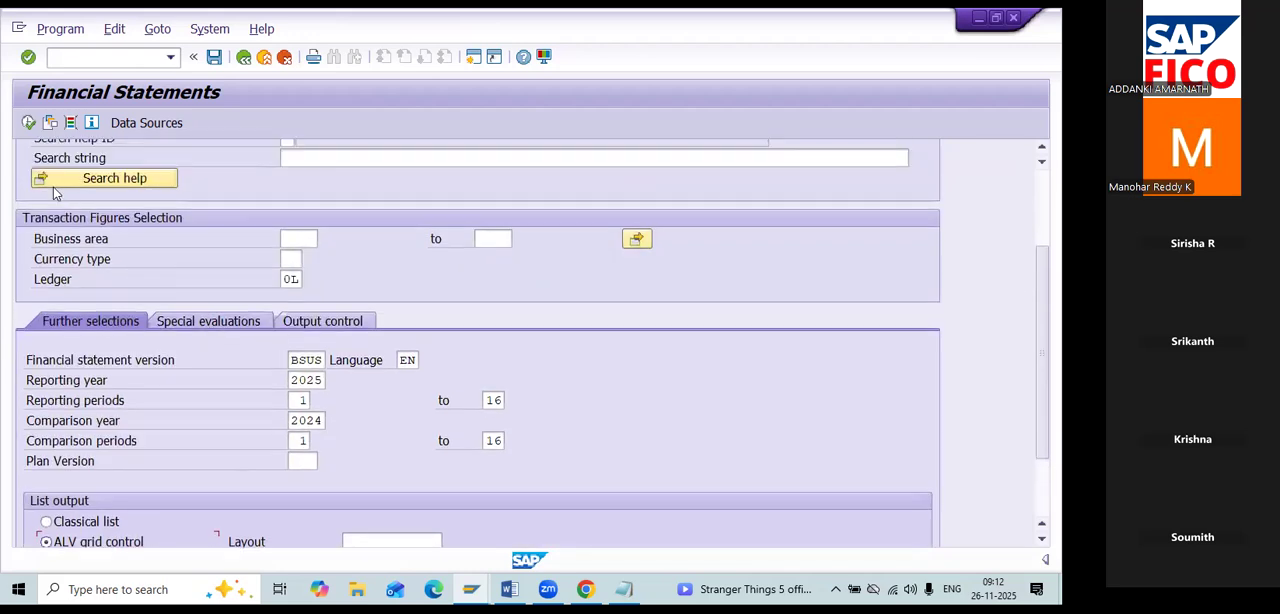
{"action": "left_click", "coordinate": [28, 122]}
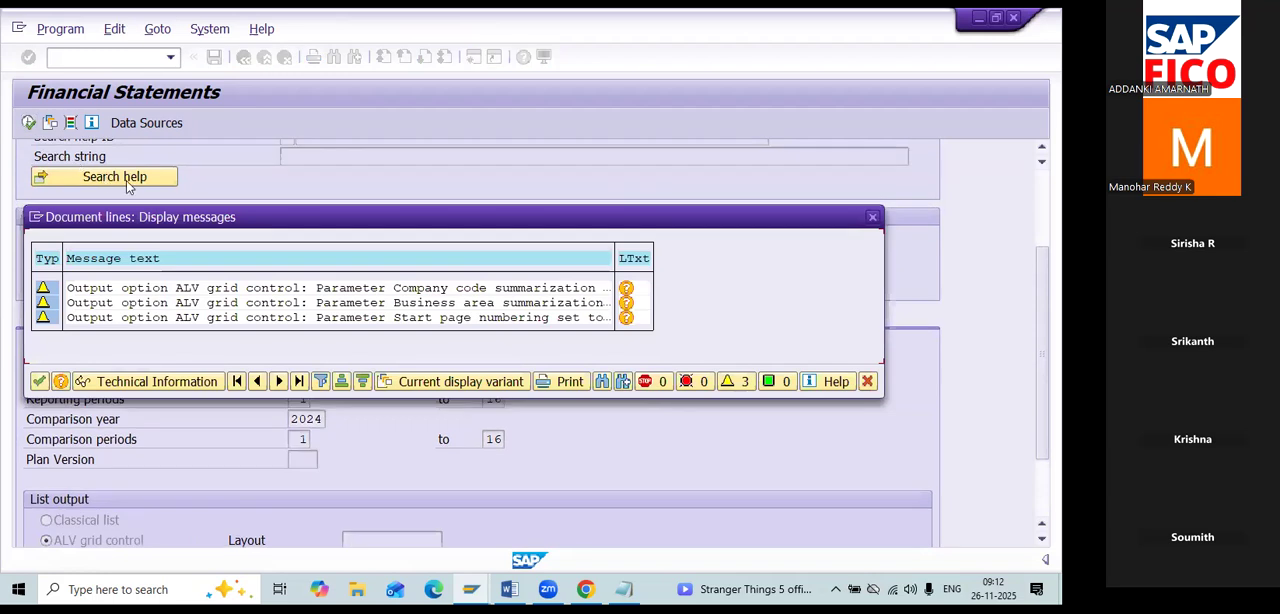
{"action": "left_click", "coordinate": [39, 382]}
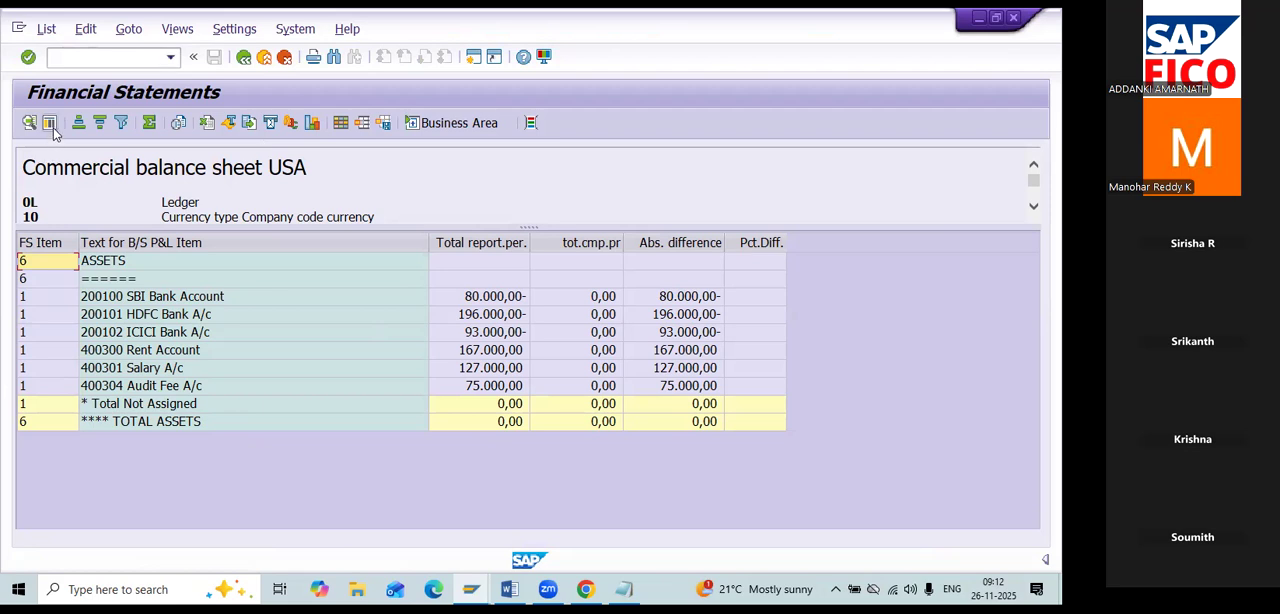
Examine the displayed columns and the available column set in the balance sheet's layout settings, then close them.
{"action": "left_click", "coordinate": [338, 131]}
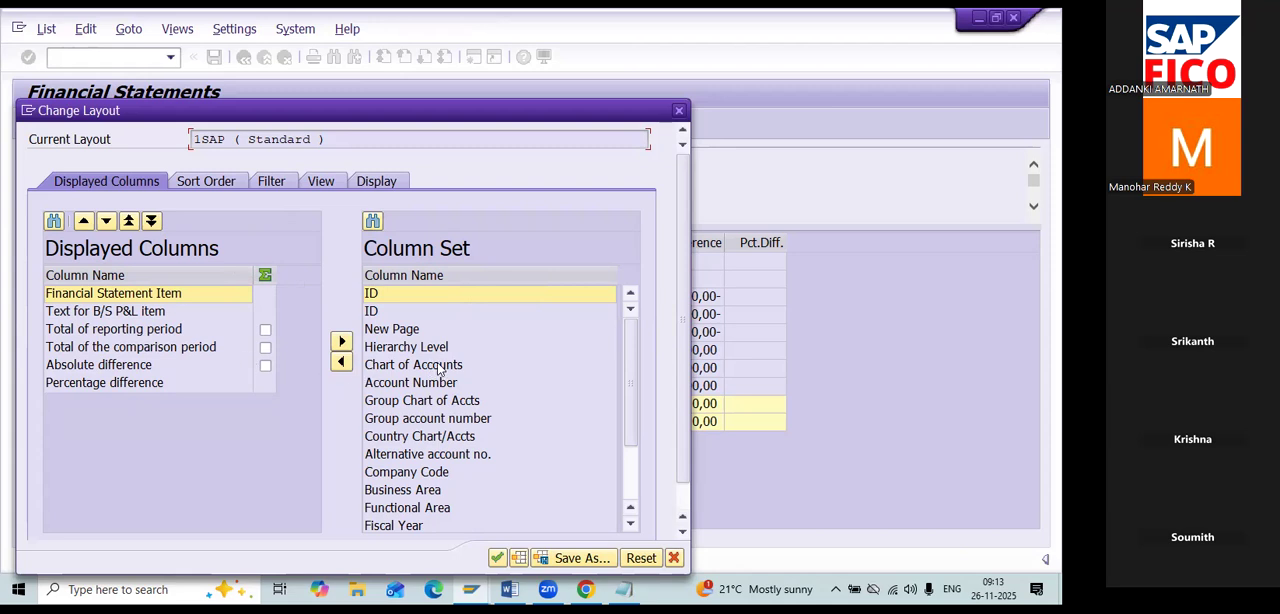
{"action": "scroll", "coordinate": [437, 369], "scroll_direction": "down", "scroll_amount": 1}
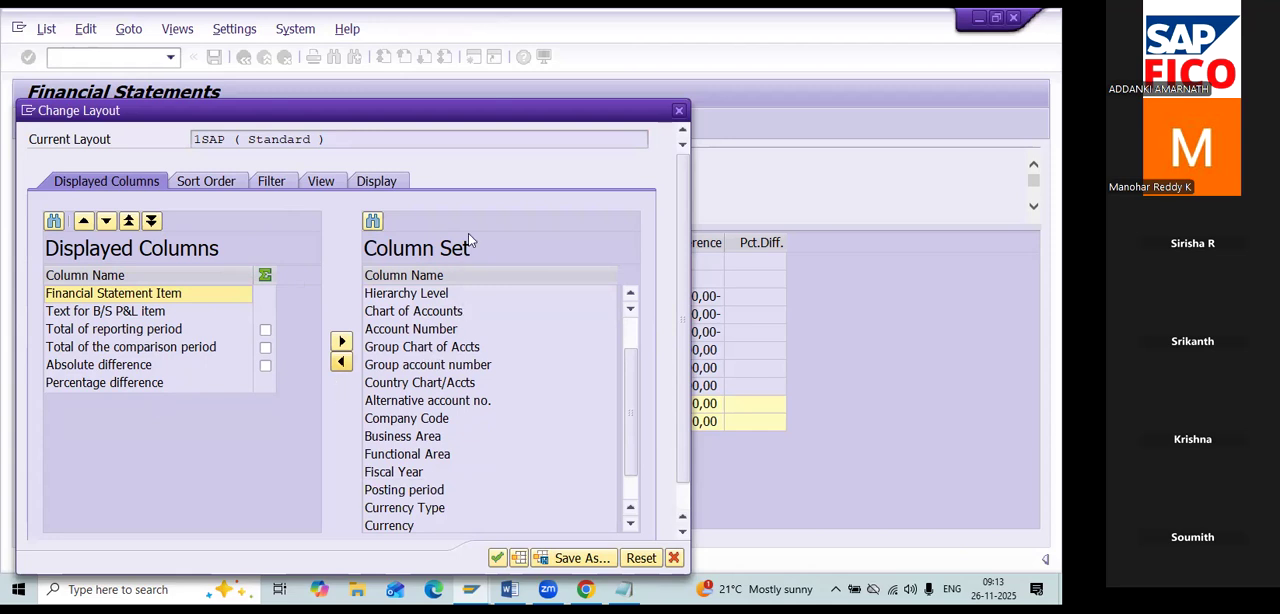
{"action": "left_click", "coordinate": [679, 111]}
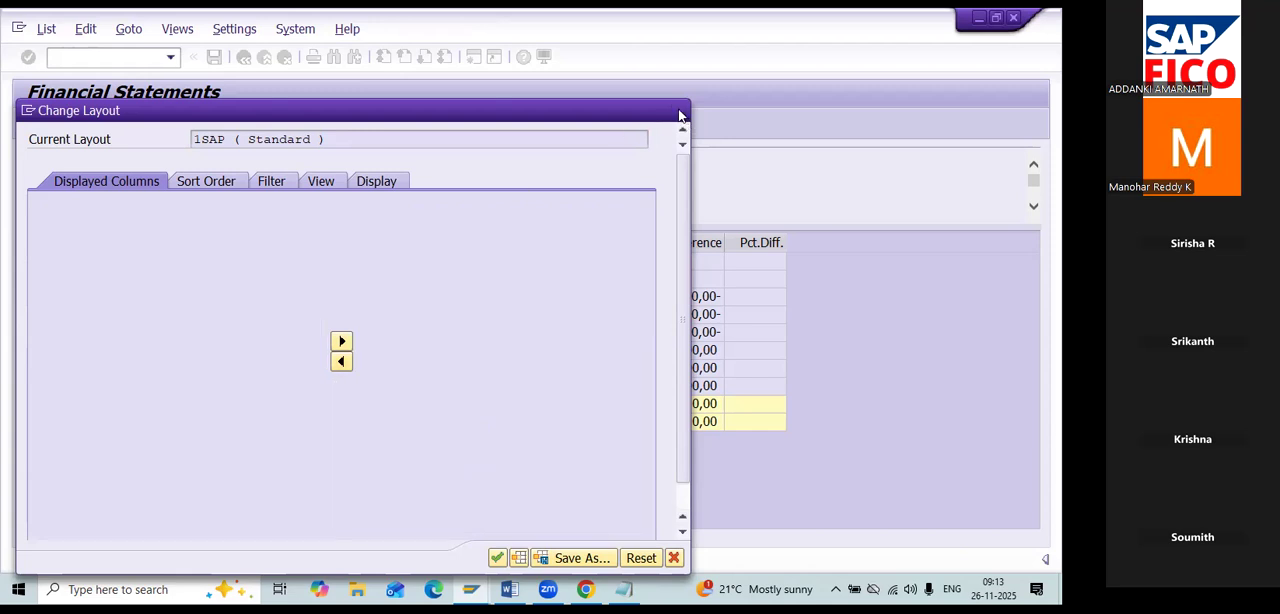
Export the balance sheet to a spreadsheet using the Excel (in Office 2007 XLSX Format) option.
{"action": "left_click", "coordinate": [53, 35]}
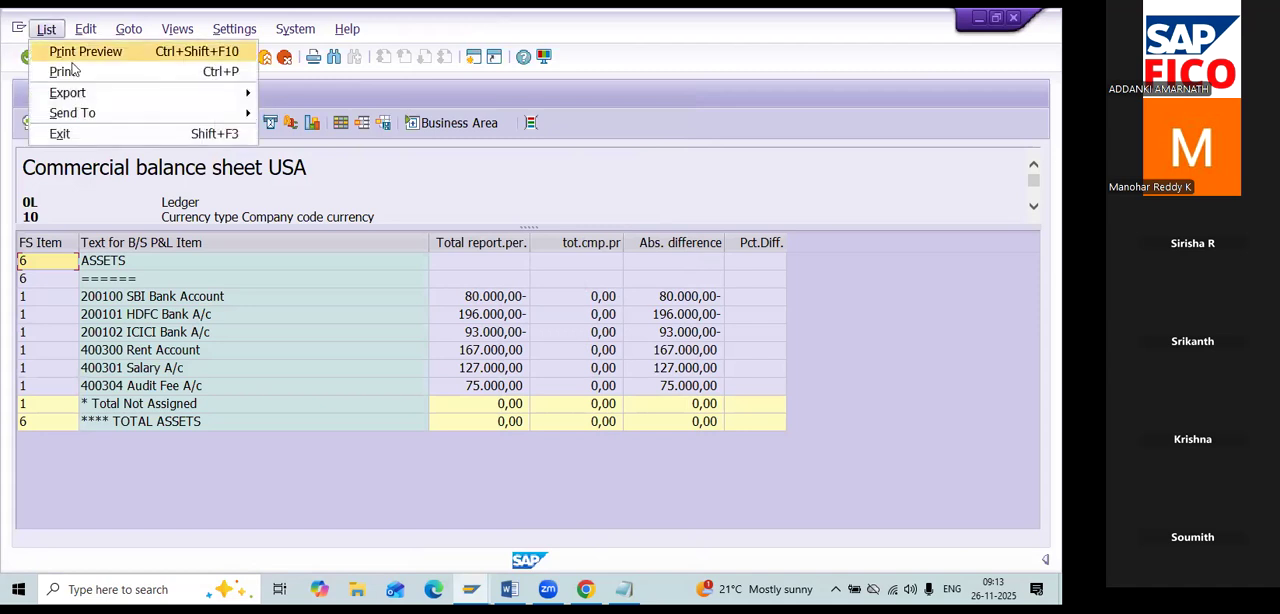
{"action": "mouse_move", "coordinate": [86, 120]}
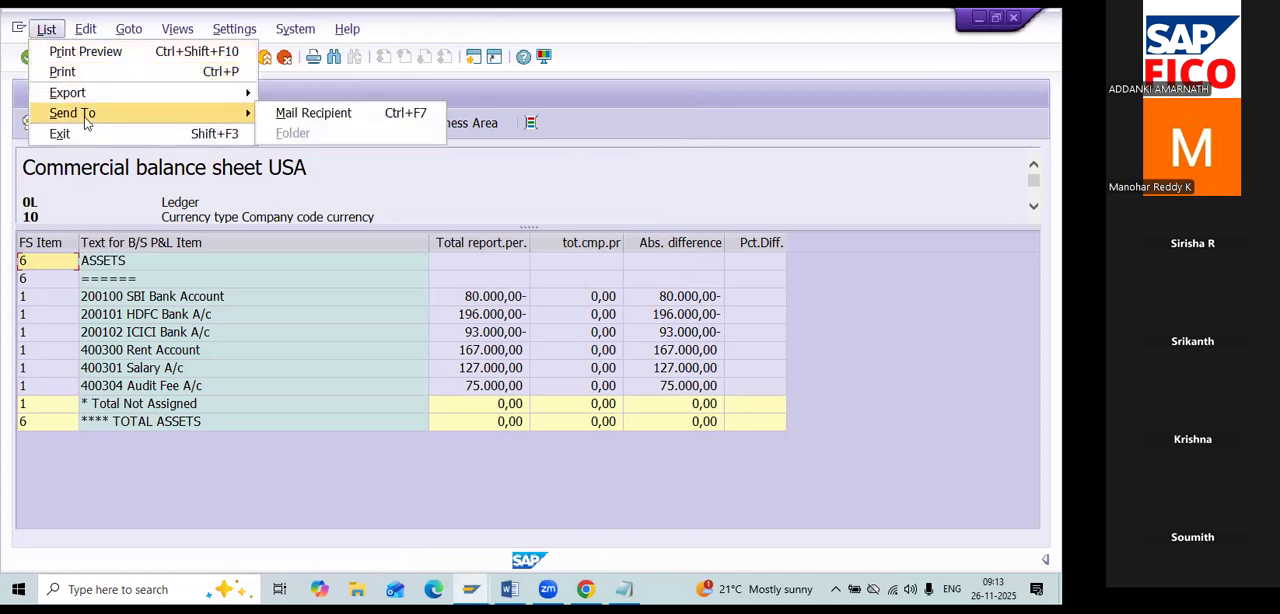
{"action": "mouse_move", "coordinate": [90, 99]}
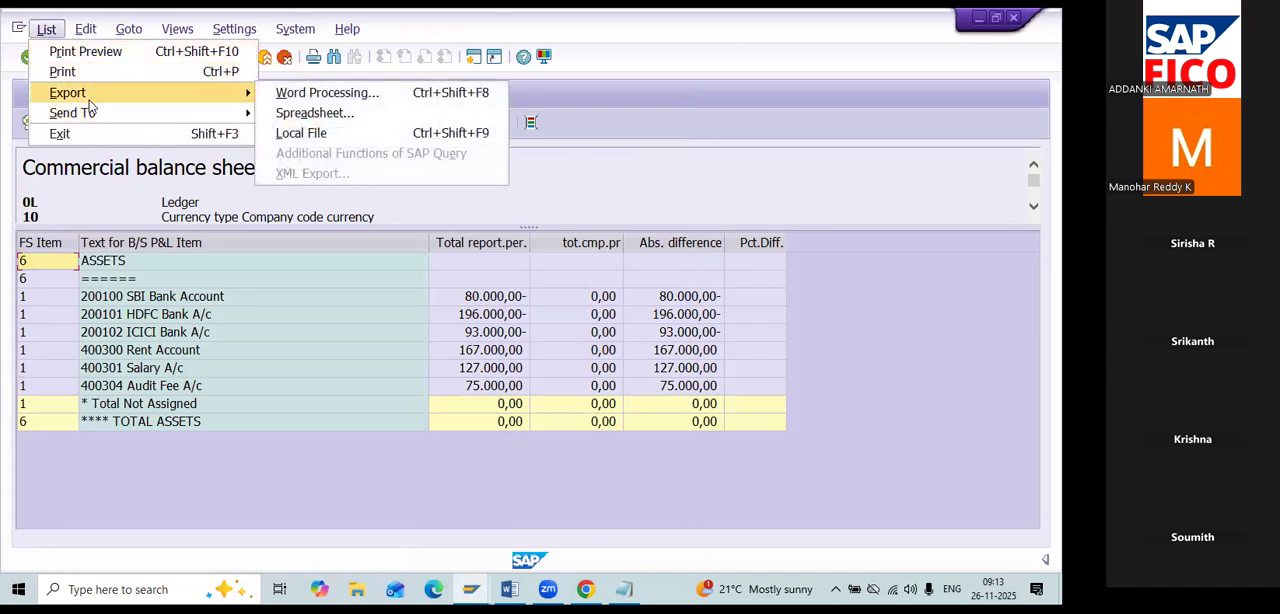
{"action": "left_click", "coordinate": [406, 113]}
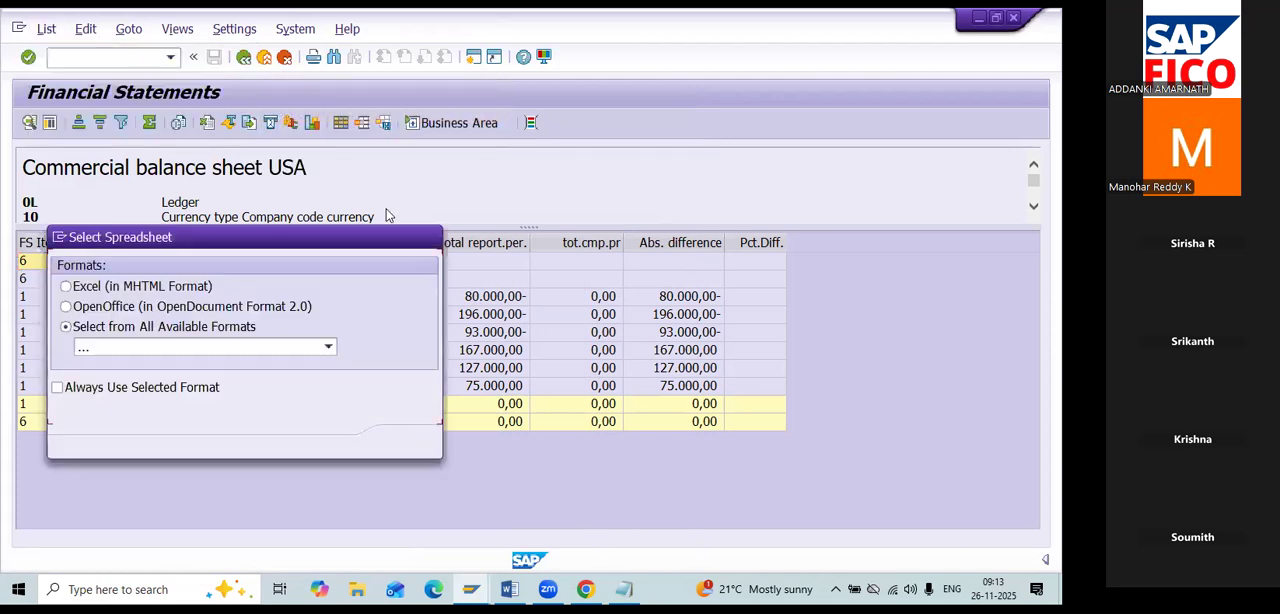
{"action": "left_click", "coordinate": [405, 442]}
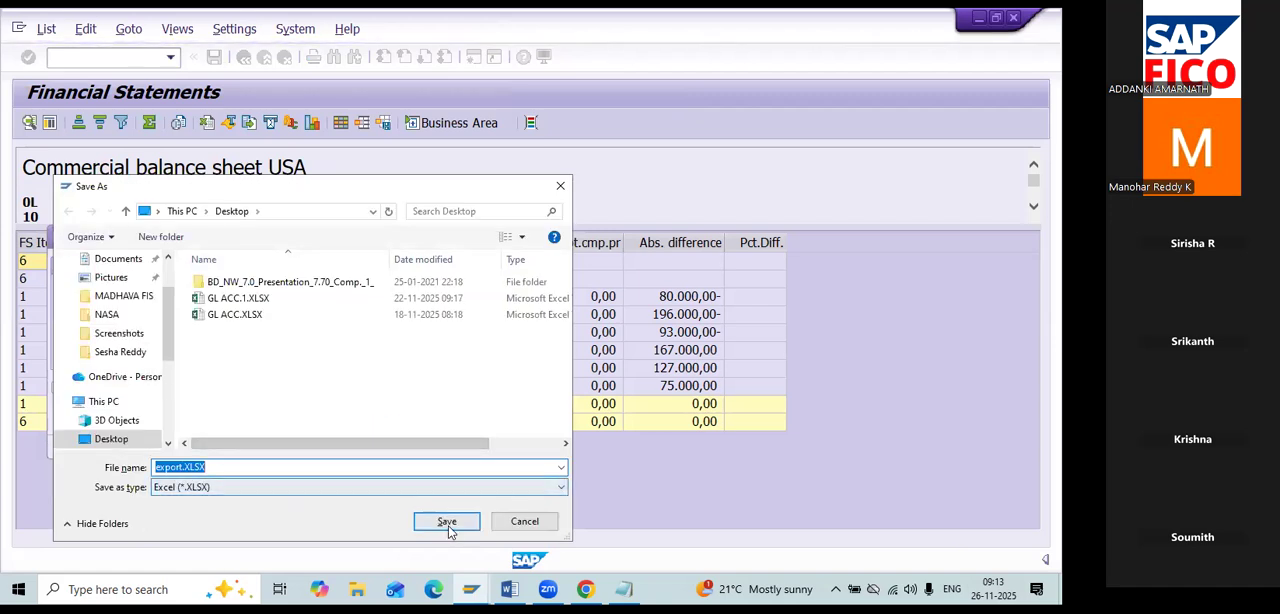
Save the spreadsheet on the Desktop as export.XLSX, allow its creation and opening, and maximize the opened workbook.
{"action": "left_click", "coordinate": [153, 441]}
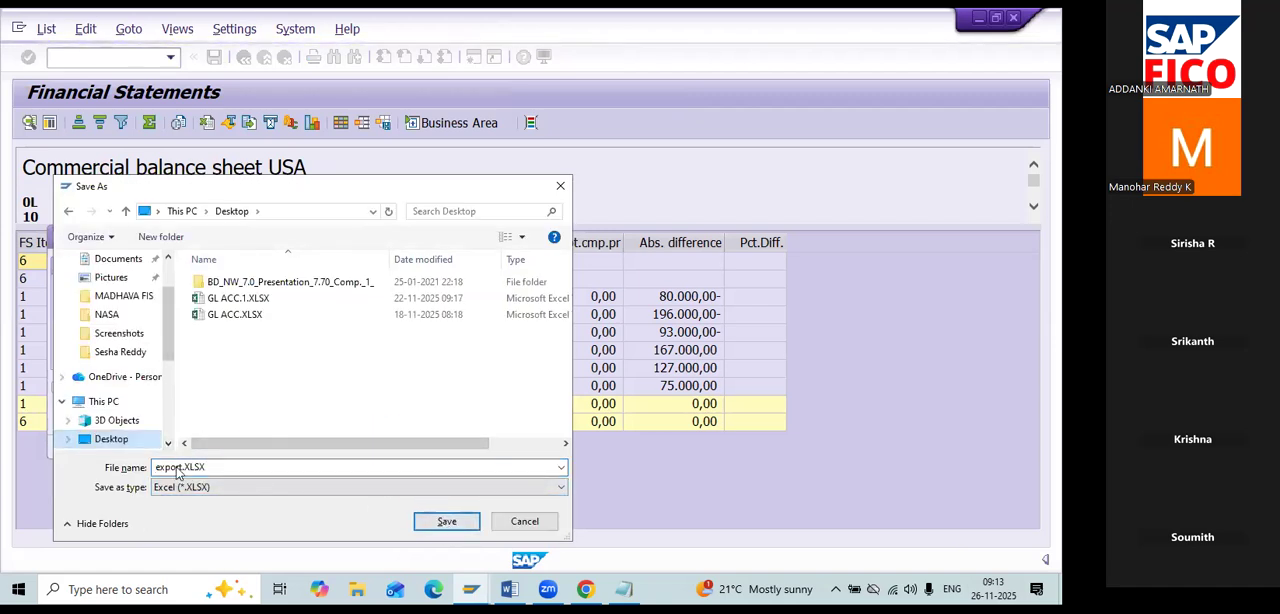
{"action": "left_click", "coordinate": [447, 521]}
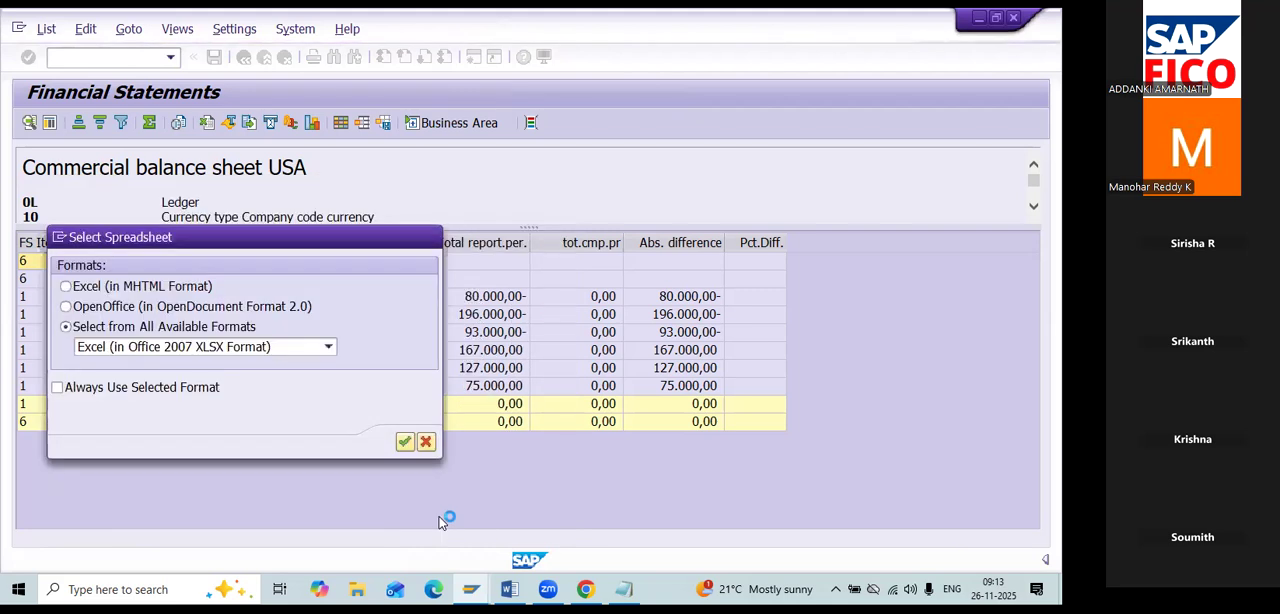
{"action": "left_click", "coordinate": [405, 443]}
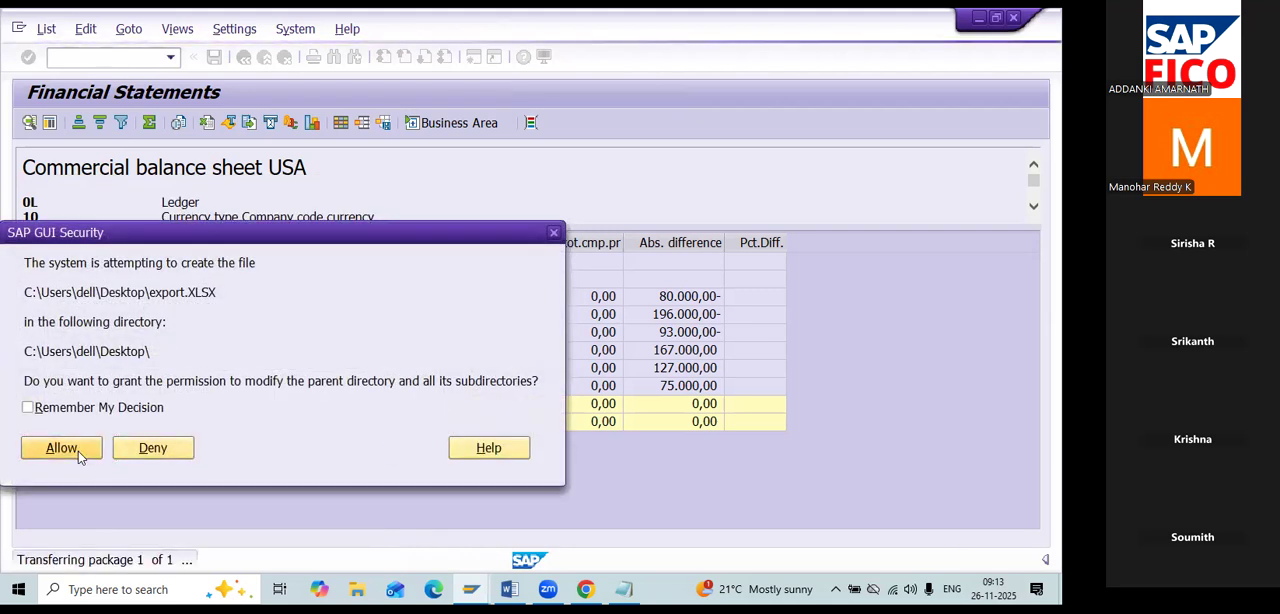
{"action": "left_click", "coordinate": [62, 447]}
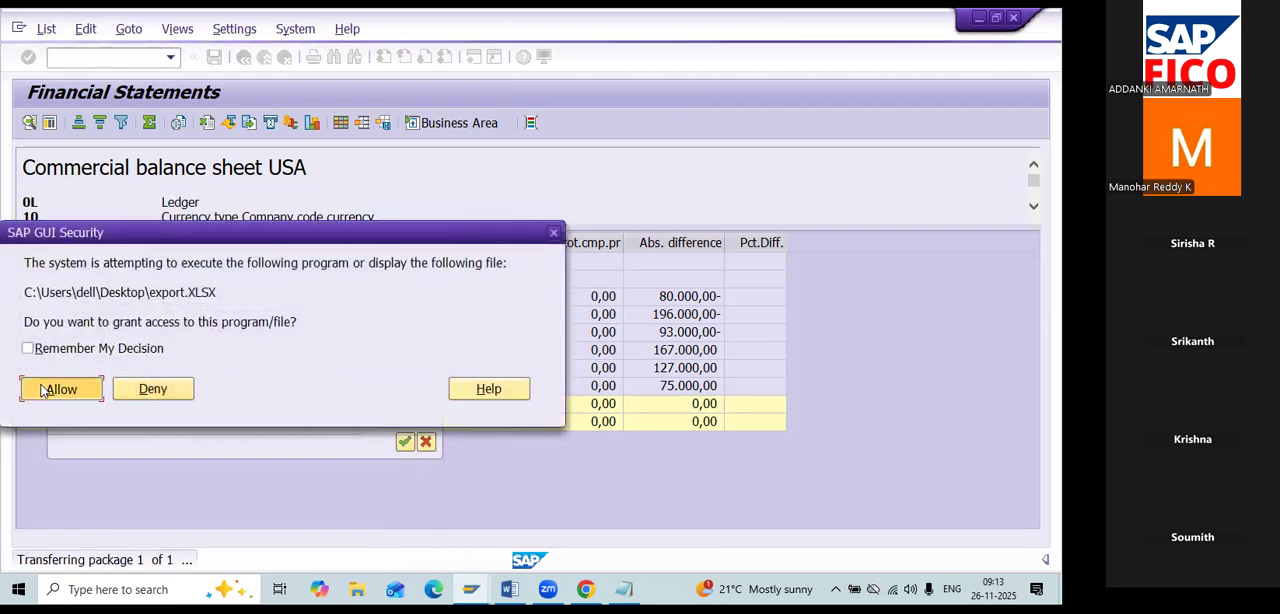
{"action": "left_click", "coordinate": [43, 390]}
{"action": "left_click", "coordinate": [404, 441]}
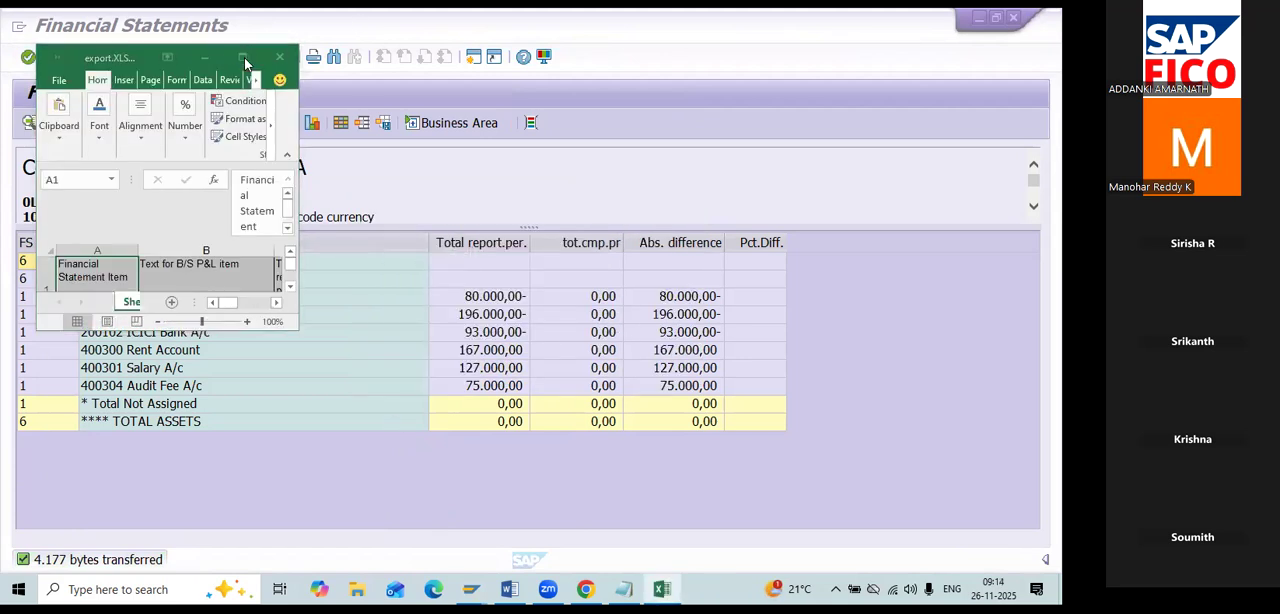
{"action": "left_click", "coordinate": [345, 346]}
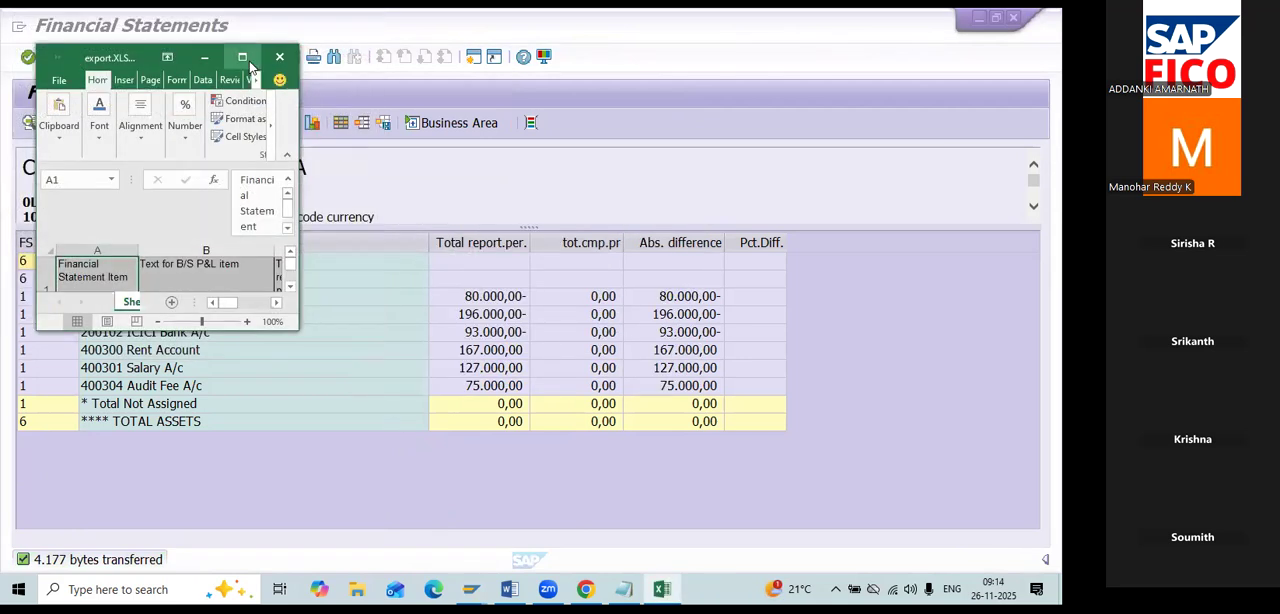
{"action": "left_click", "coordinate": [245, 59]}
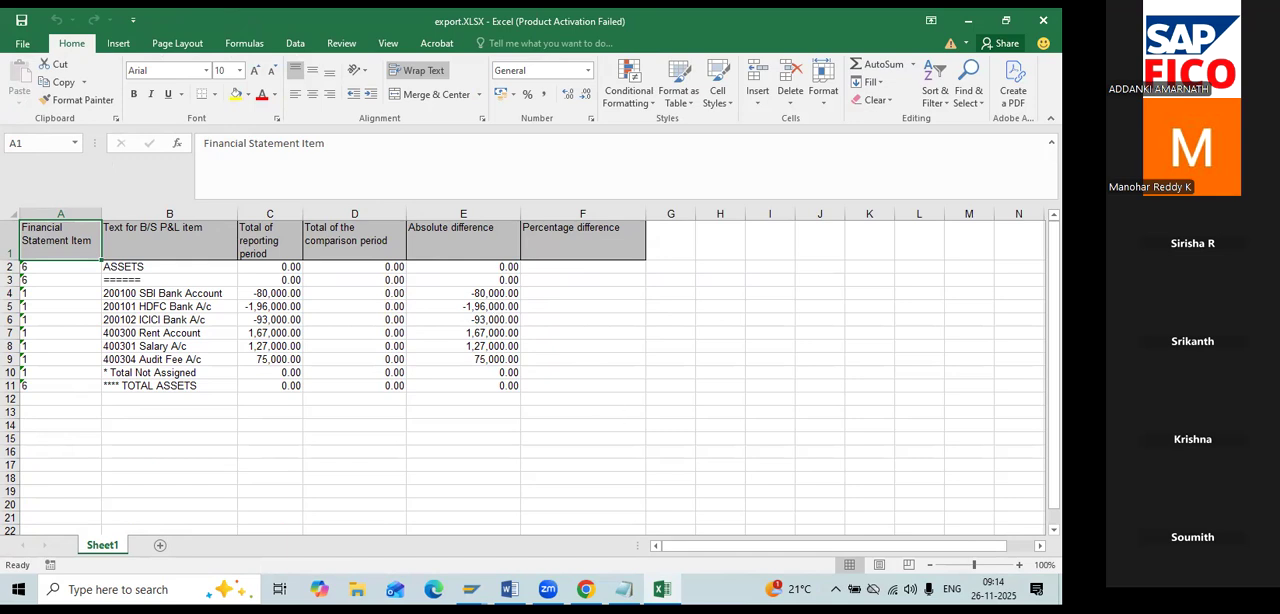
Consult the financial report transaction codes in the Word notes and switch back to the Financial Statements output in SAP.
{"action": "key", "text": "alt+Tab"}
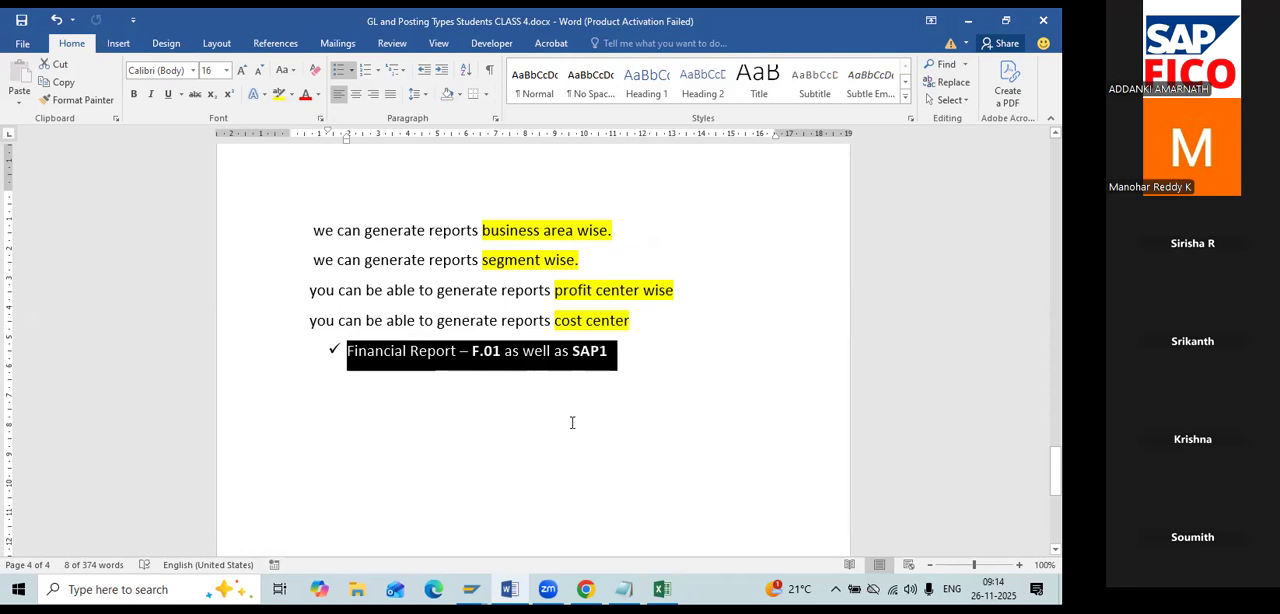
{"action": "key", "text": "alt+Tab"}
{"action": "key", "text": "alt+Tab"}
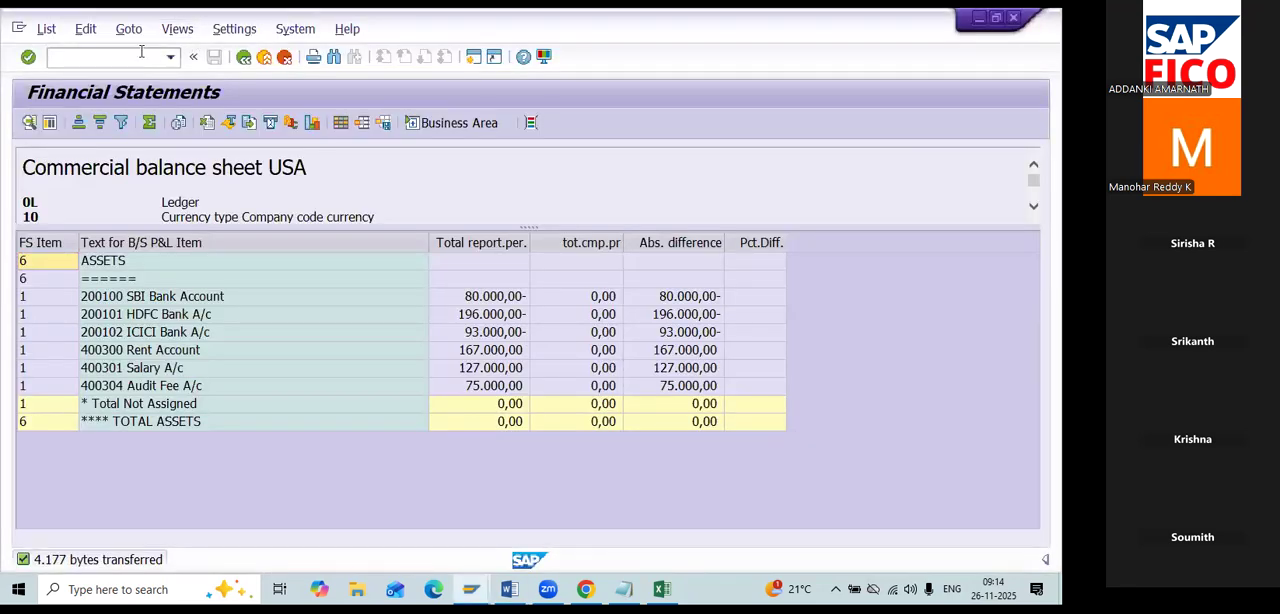
Try to open transaction SAP1 from the Financial Statements output with /NSAP1.
{"action": "left_click", "coordinate": [58, 57]}
{"action": "type", "text": "/NSAP1"}
{"action": "key", "text": "Return"}
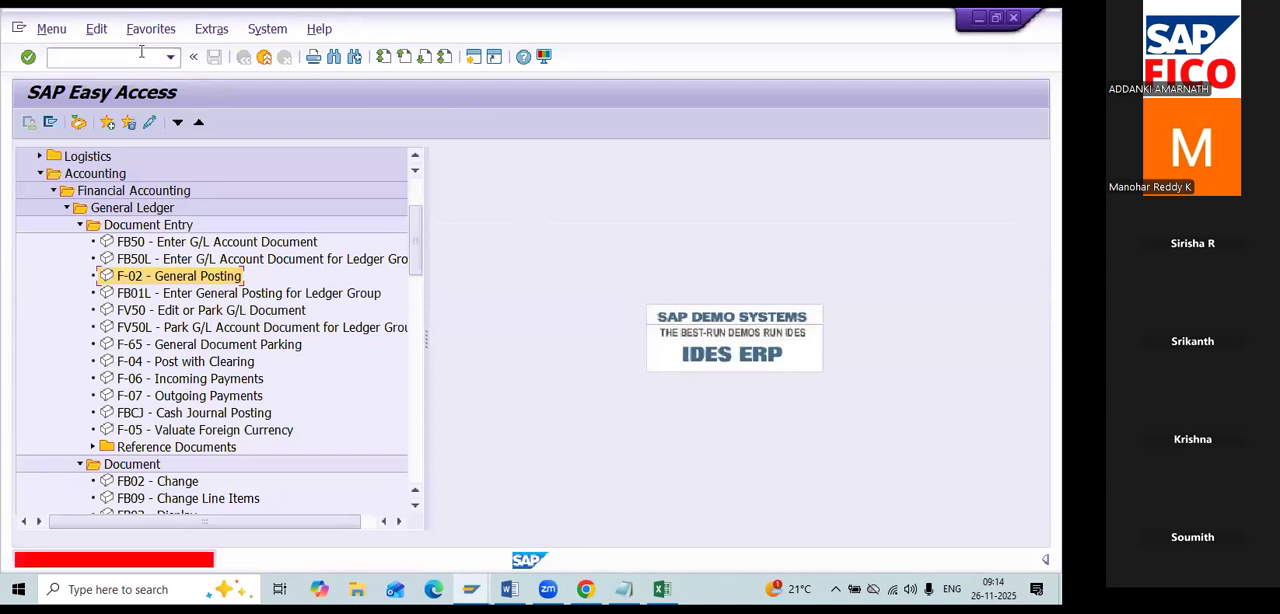
Open the SAP Easy Access Report Selection by entering /NSAP1 again.
{"action": "left_click", "coordinate": [124, 52]}
{"action": "type", "text": "/NSAP"}
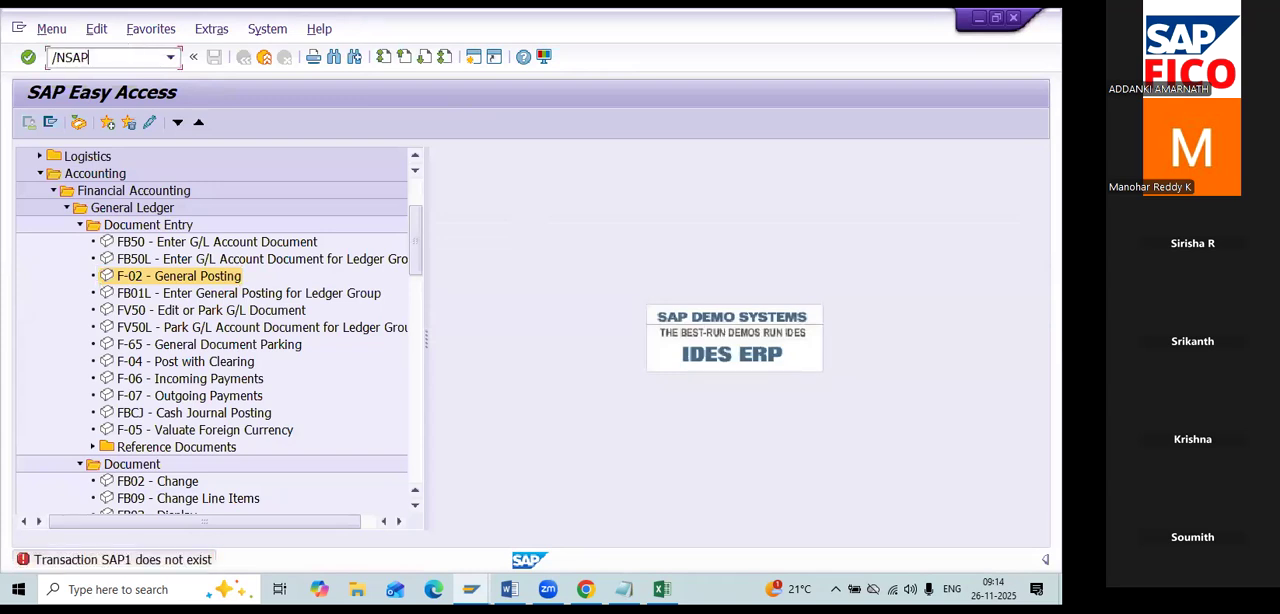
{"action": "type", "text": "1"}
{"action": "key", "text": "Return"}
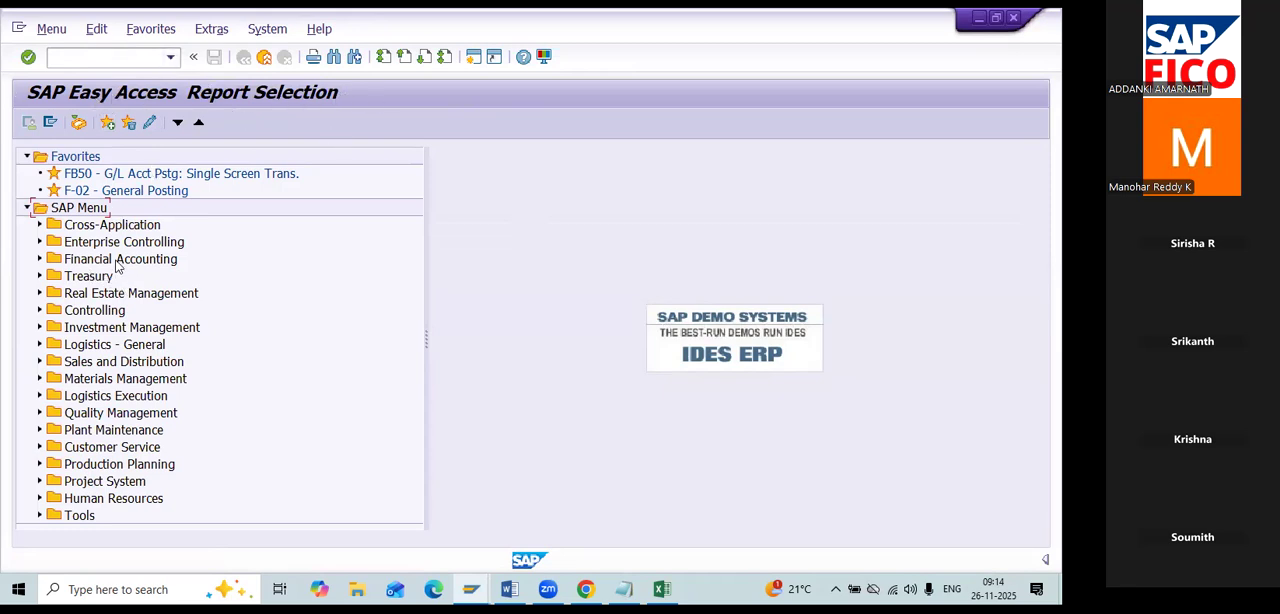
Expand Financial Accounting and its General Ledger Reports in the report selection tree.
{"action": "left_click", "coordinate": [40, 260]}
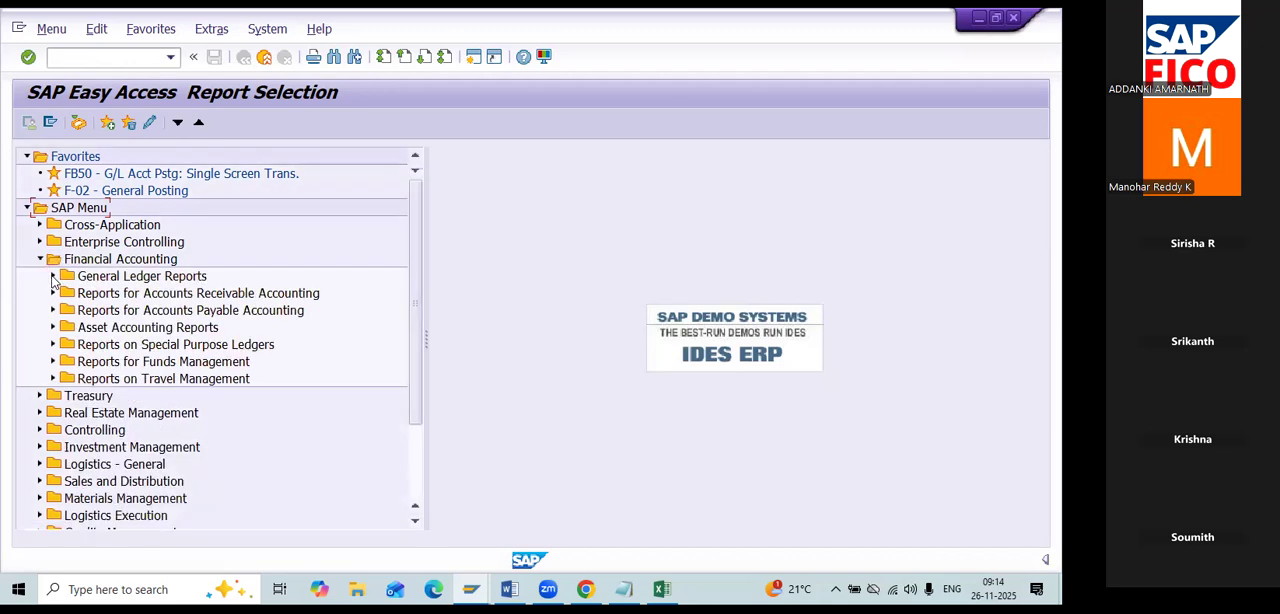
{"action": "left_click", "coordinate": [53, 277]}
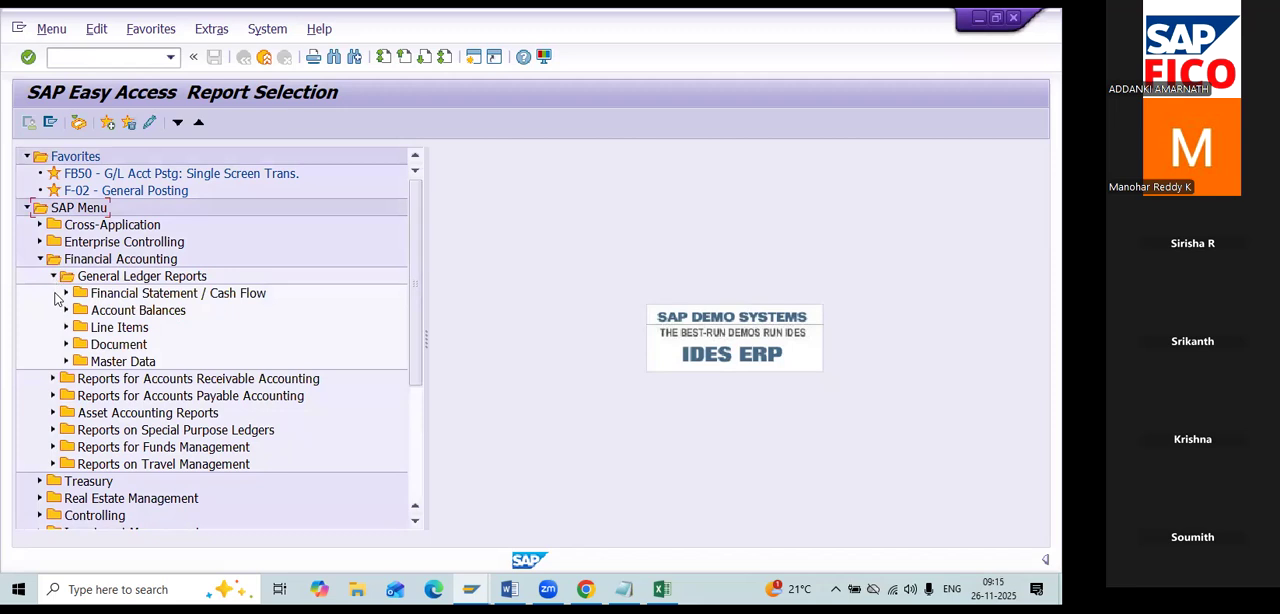
{"action": "left_click", "coordinate": [53, 277]}
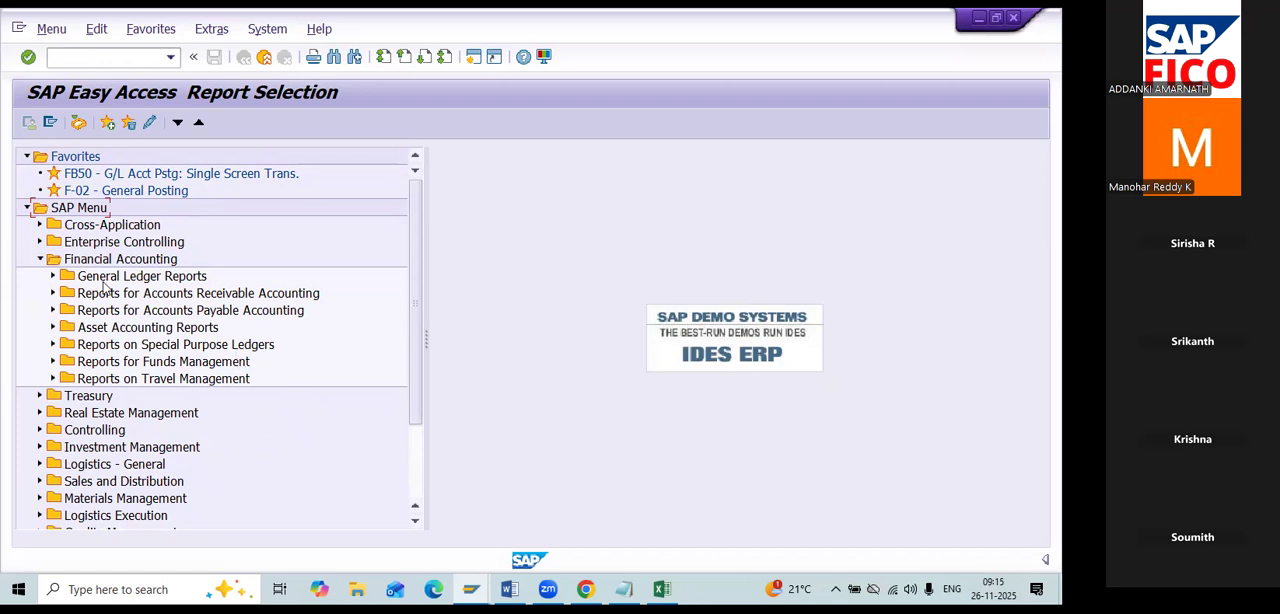
{"action": "left_click", "coordinate": [53, 276]}
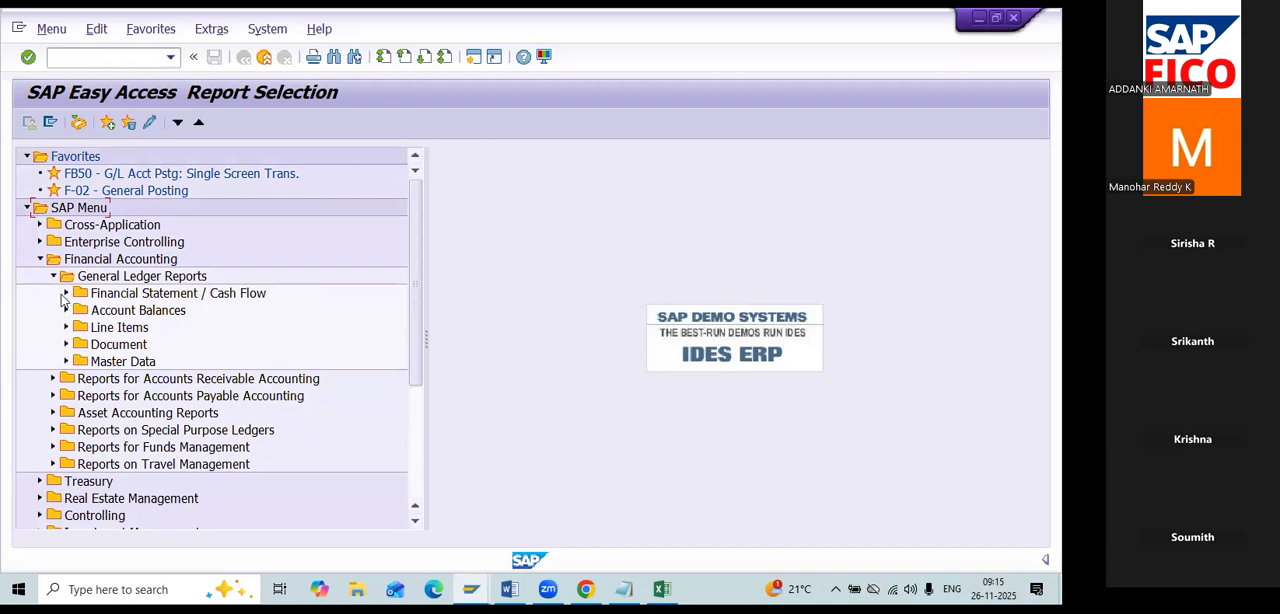
Expand Financial Statement / Cash Flow and its General folder under General Ledger Reports in the report selection tree.
{"action": "left_click", "coordinate": [65, 294]}
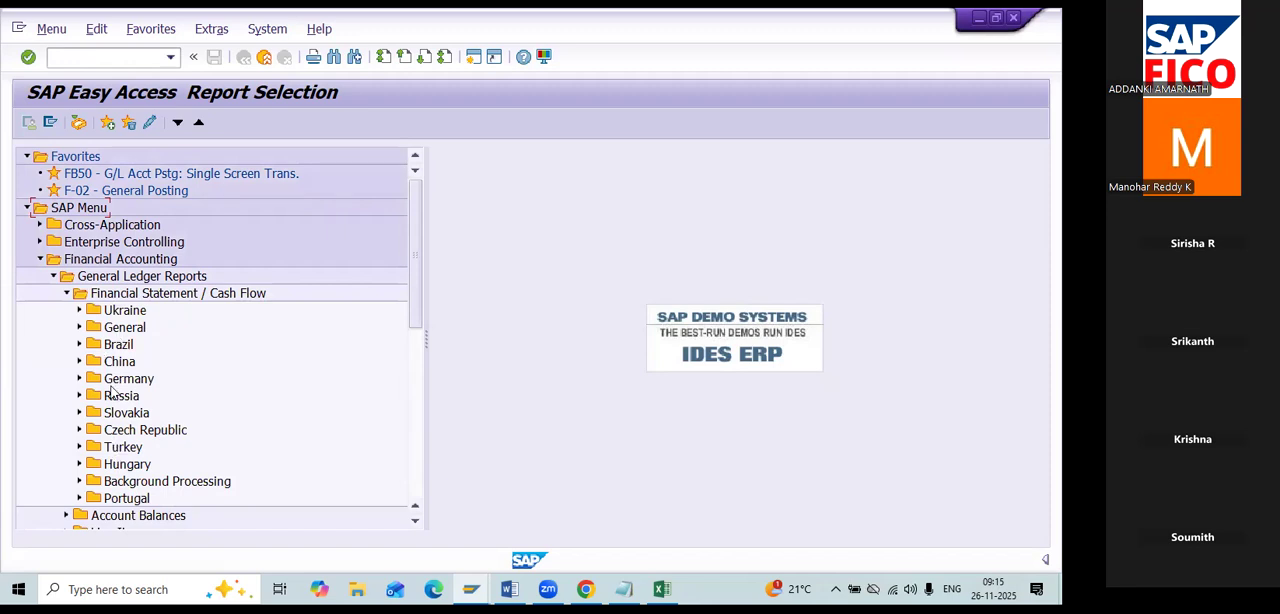
{"action": "scroll", "coordinate": [113, 456], "scroll_direction": "down", "scroll_amount": 2}
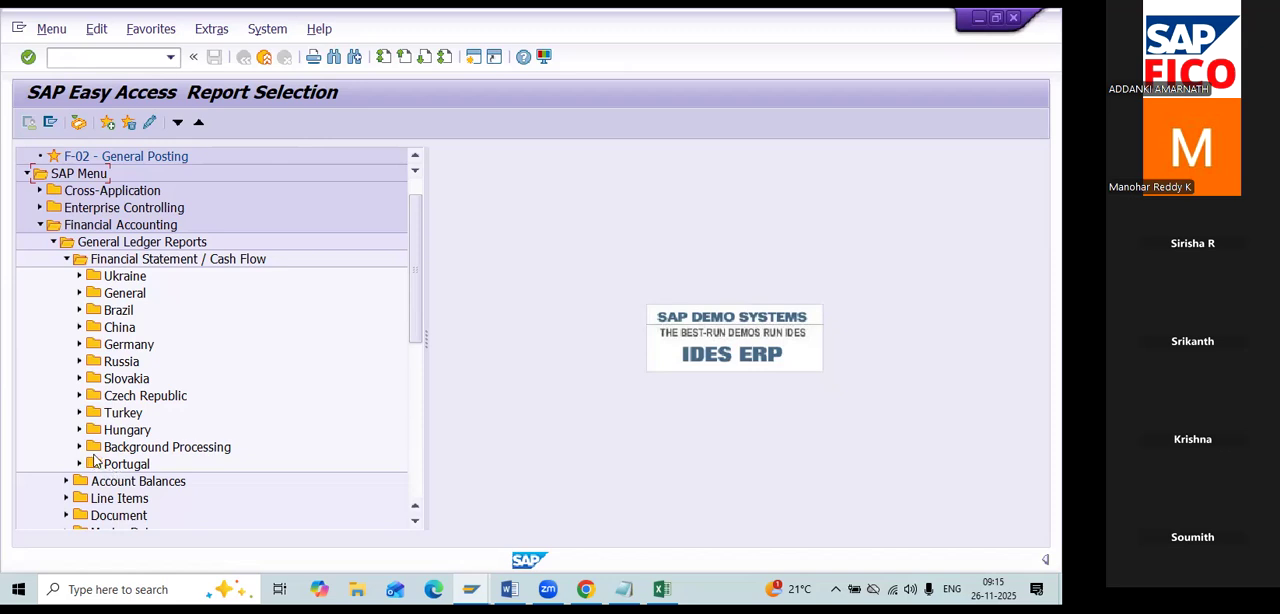
{"action": "left_click", "coordinate": [79, 293]}
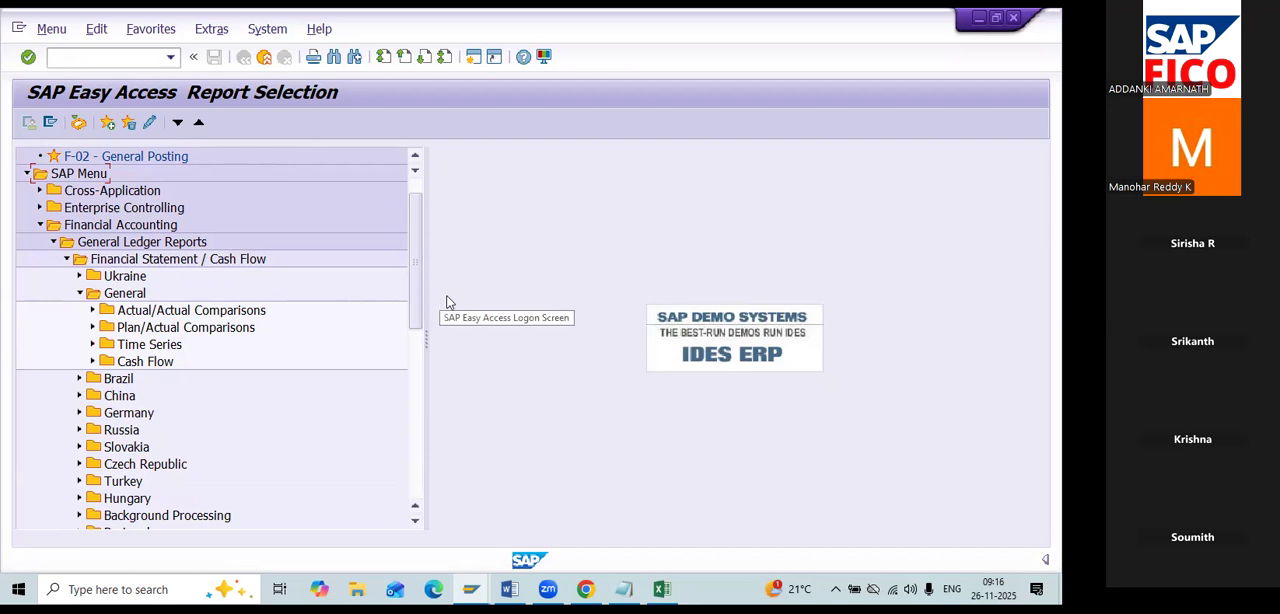
Switch to the G/L and Posting Types notes in Word and review them back to the currencies and ledgers section on page 1.
{"action": "key", "text": "alt+Tab"}
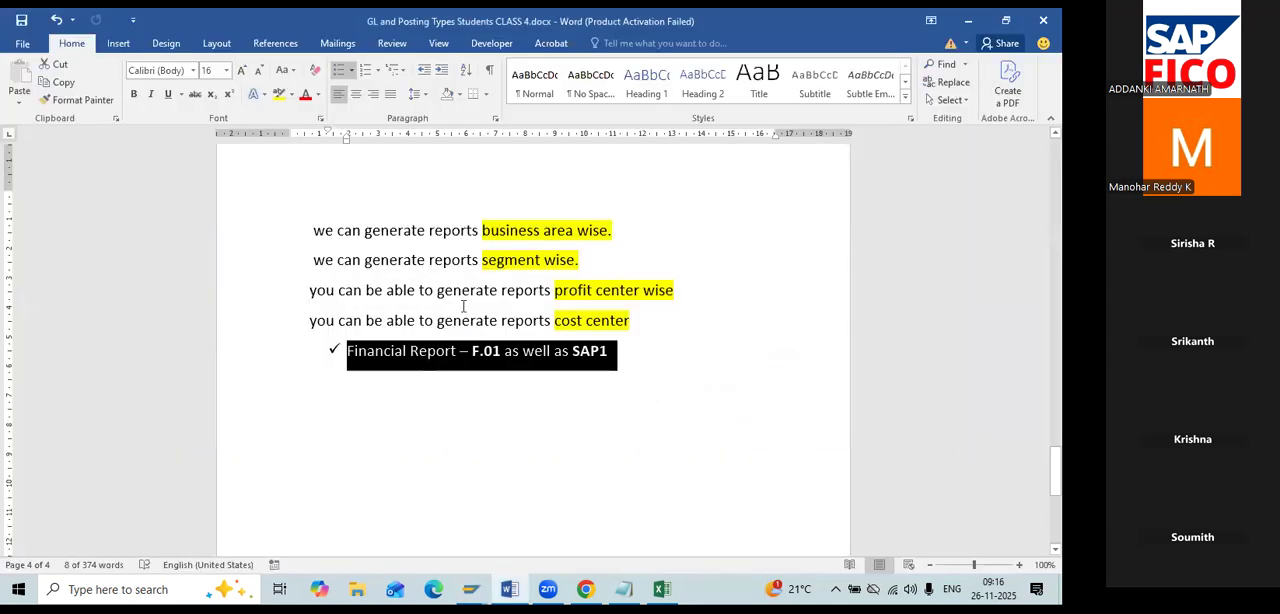
{"action": "scroll", "coordinate": [469, 311], "scroll_direction": "down", "scroll_amount": 4}
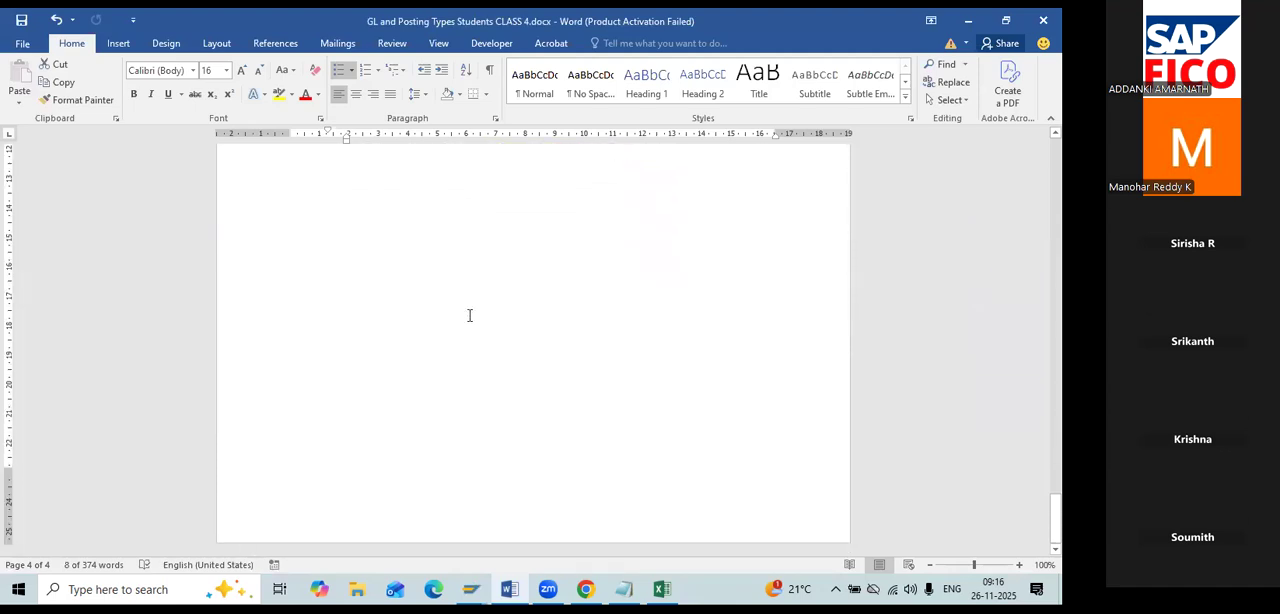
{"action": "scroll", "coordinate": [467, 317], "scroll_direction": "up", "scroll_amount": 10}
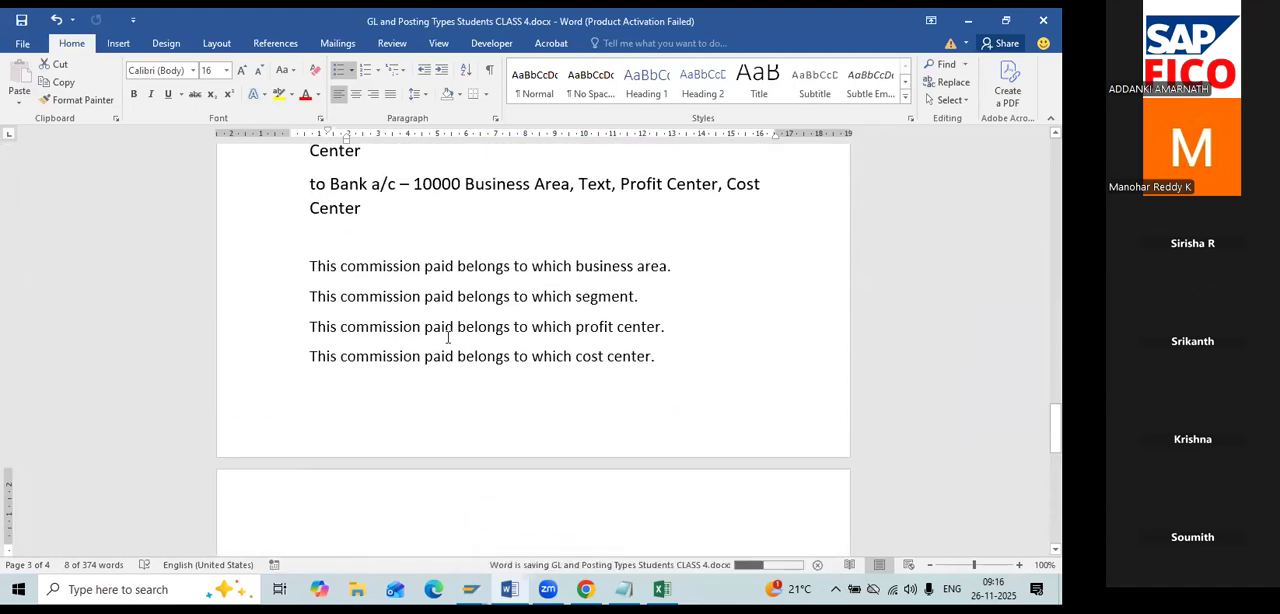
{"action": "scroll", "coordinate": [447, 340], "scroll_direction": "up", "scroll_amount": 15}
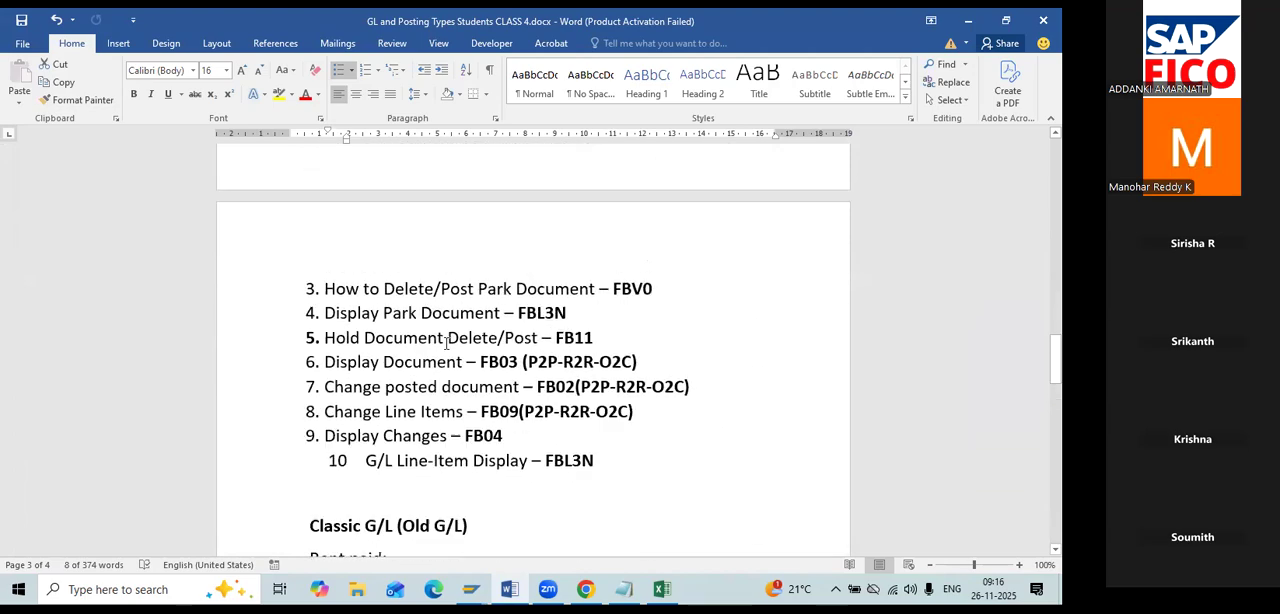
{"action": "scroll", "coordinate": [445, 343], "scroll_direction": "up", "scroll_amount": 20}
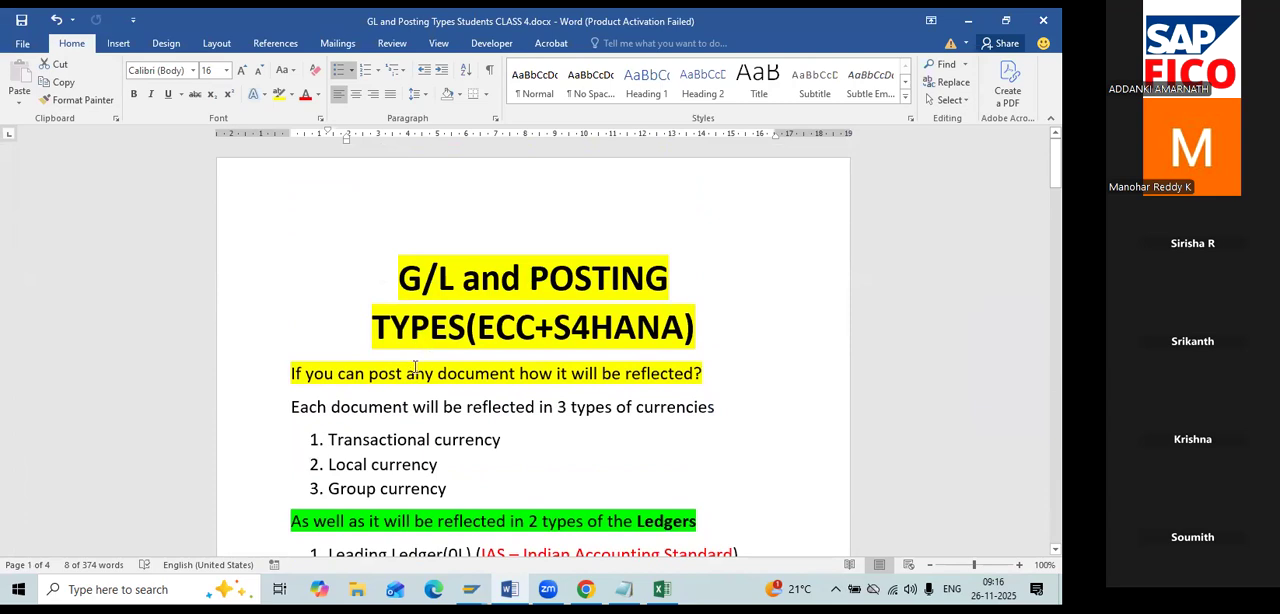
{"action": "scroll", "coordinate": [415, 384], "scroll_direction": "down", "scroll_amount": 1}
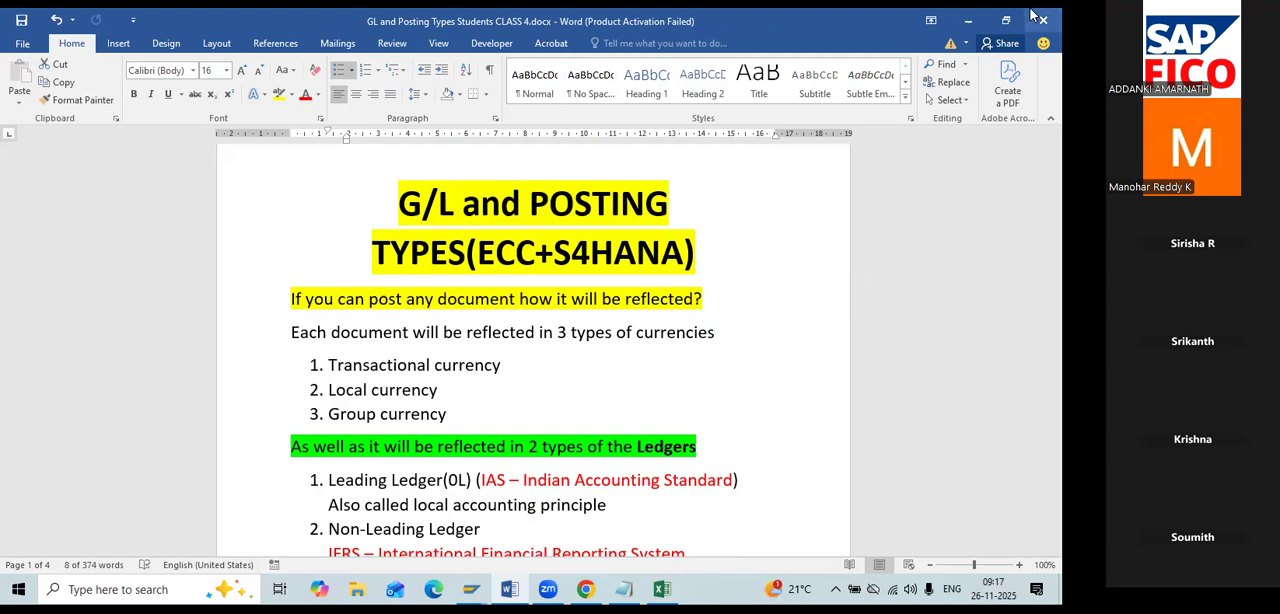
Minimize the Word notes and the SAP windows, and close the exported REPORT.txt in Notepad.
{"action": "left_click", "coordinate": [969, 20]}
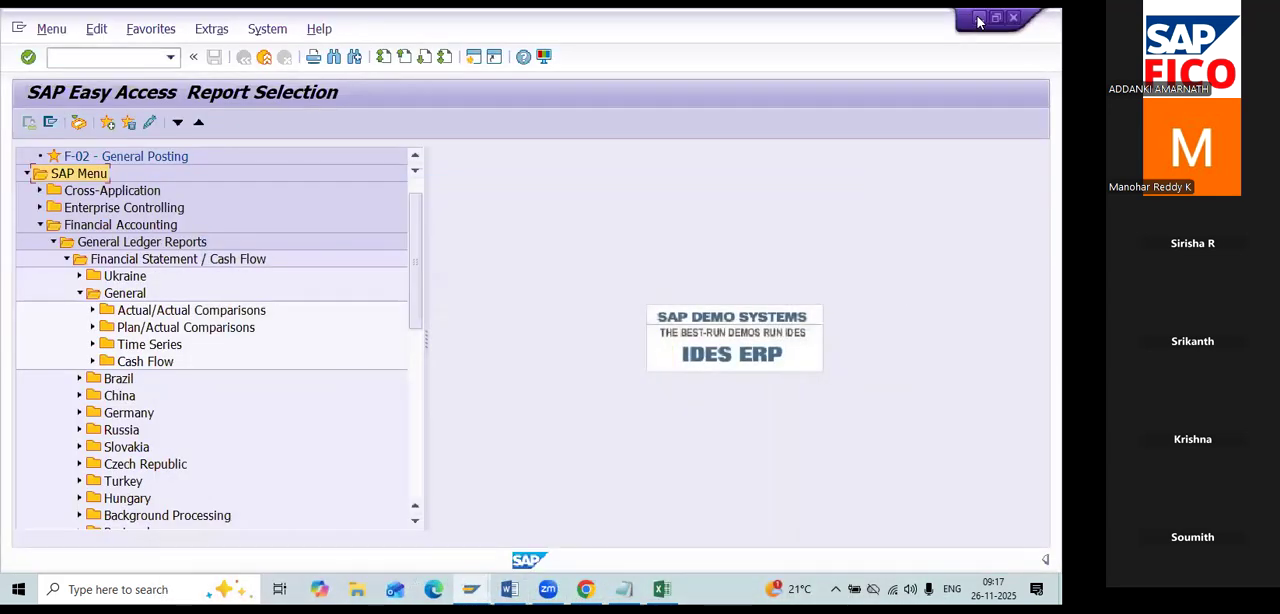
{"action": "left_click", "coordinate": [976, 20]}
{"action": "left_click", "coordinate": [978, 21]}
{"action": "left_click", "coordinate": [979, 21]}
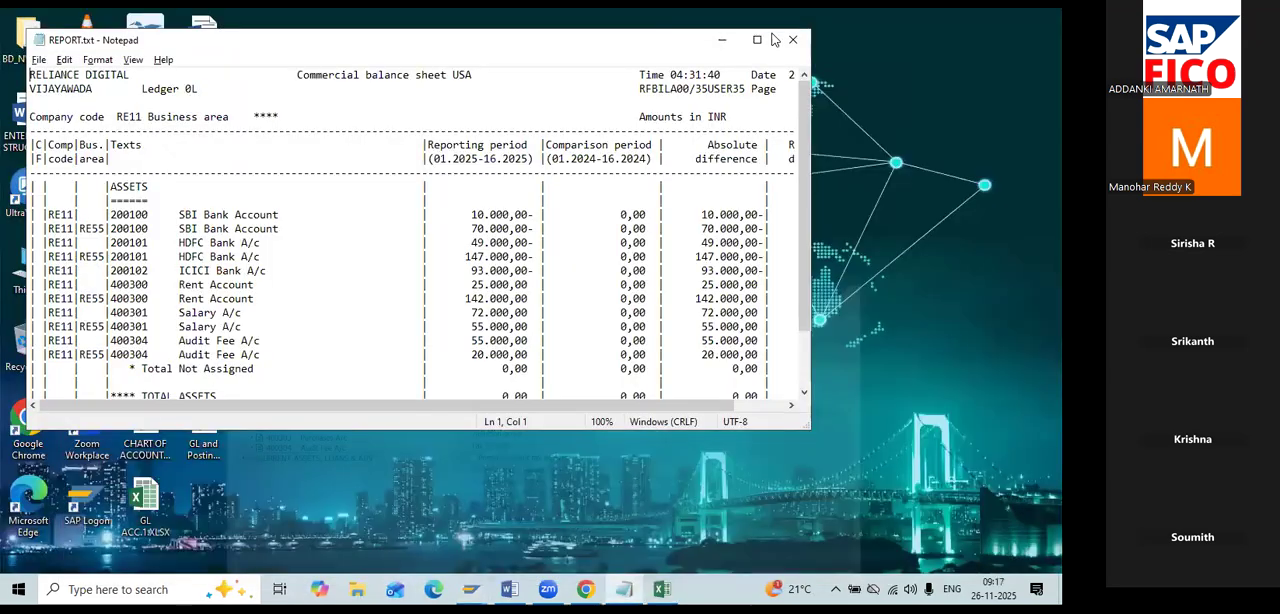
{"action": "left_click", "coordinate": [791, 46]}
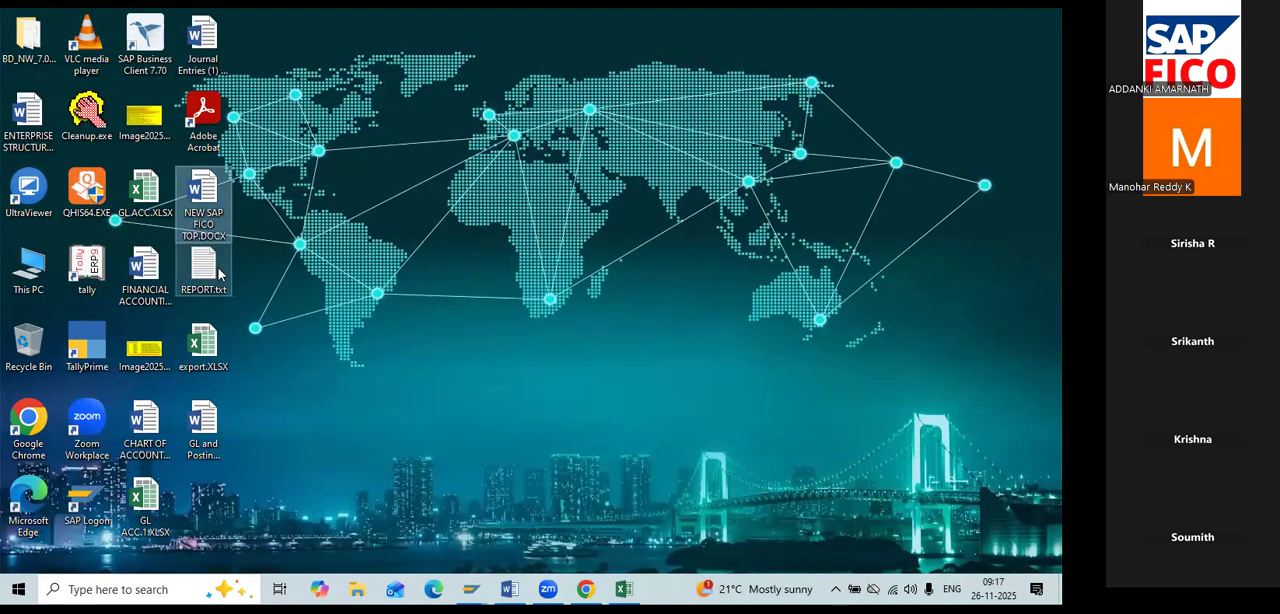
{"action": "left_click", "coordinate": [218, 274]}
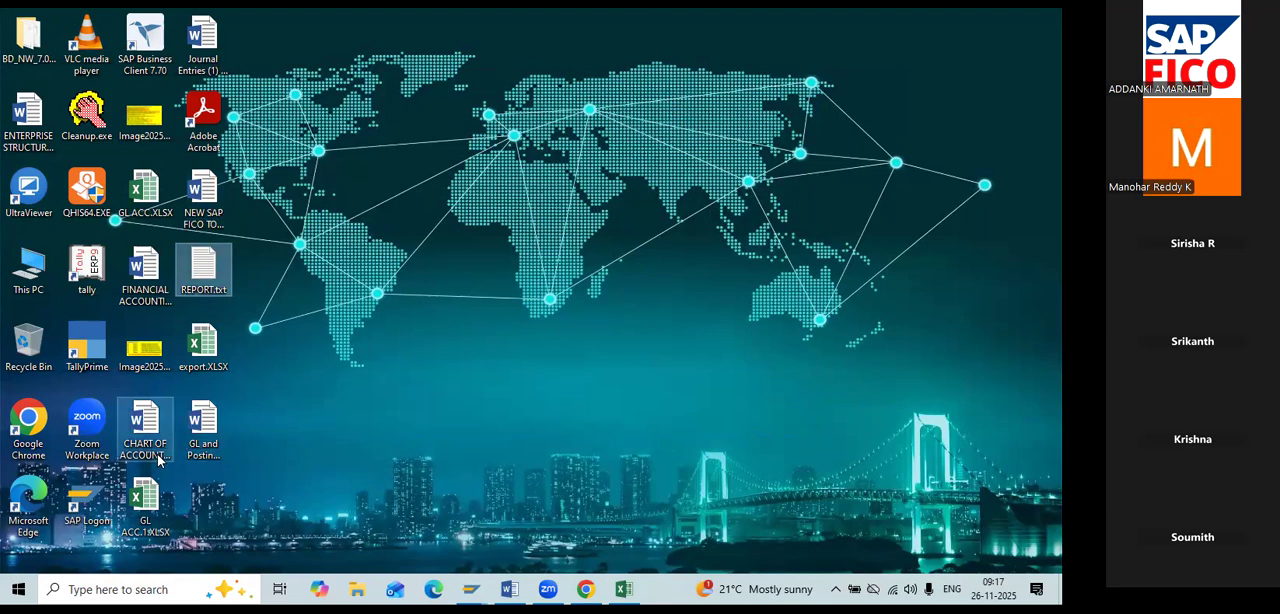
{"action": "double_click", "coordinate": [192, 272]}
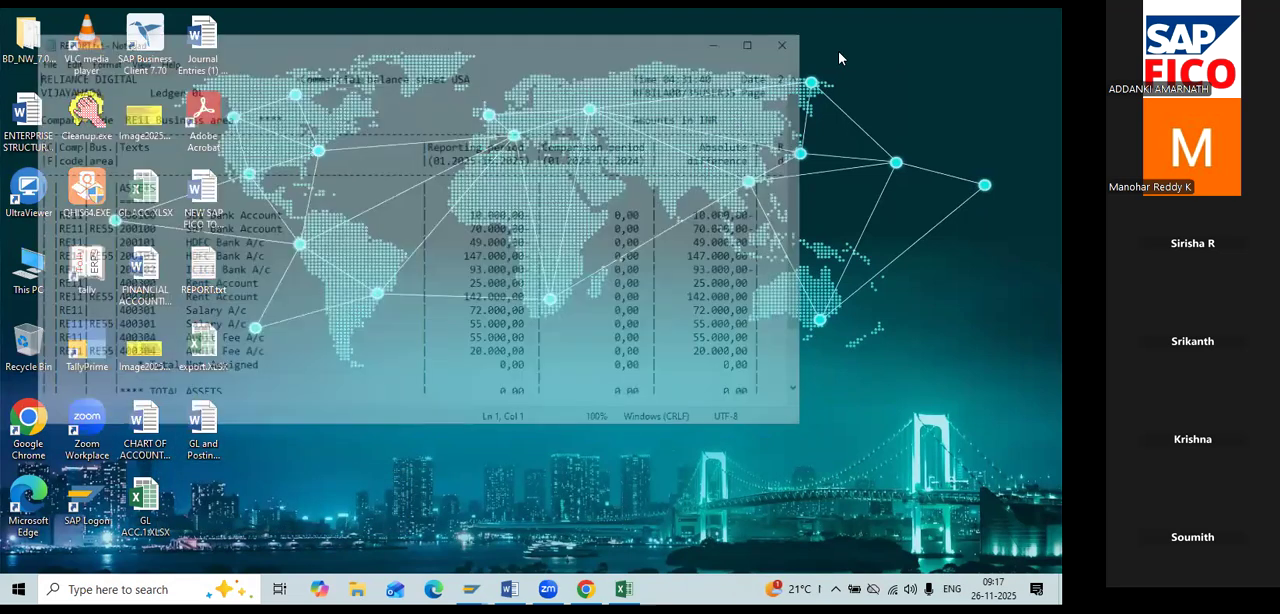
{"action": "left_click", "coordinate": [796, 31]}
Open NEW SAP FICO TOP.DOCX from the desktop and change the highlight of topic 5, POSTING TYPES (R2R), to yellow.
{"action": "left_click", "coordinate": [228, 192]}
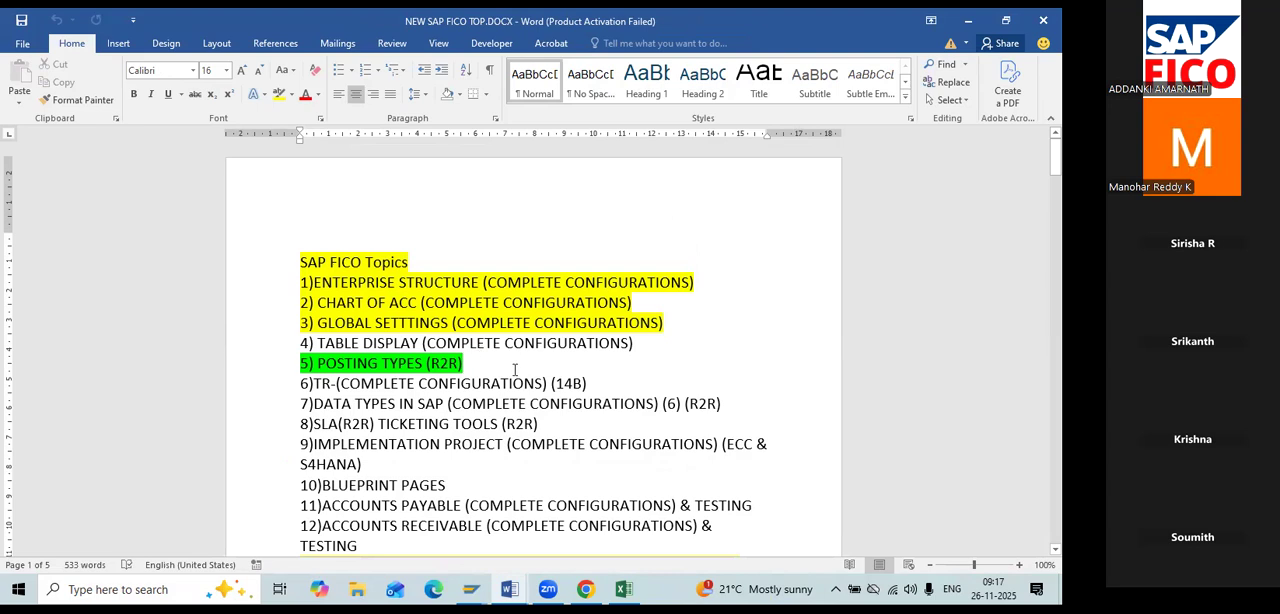
{"action": "left_click_drag", "start_coordinate": [464, 365], "coordinate": [301, 364]}
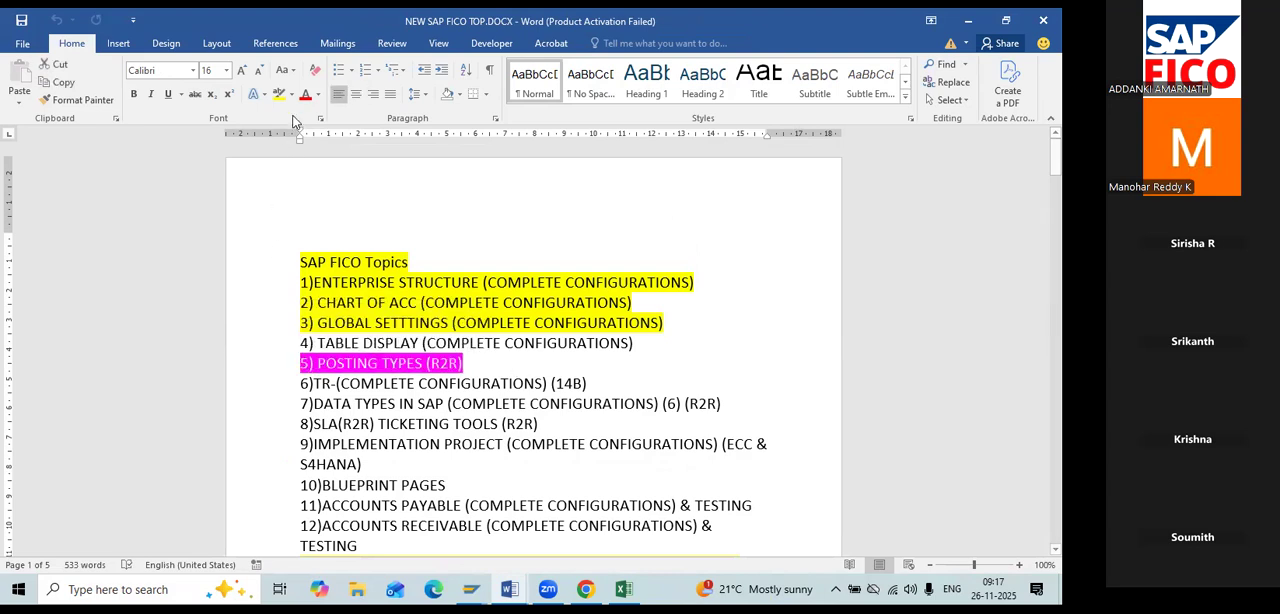
{"action": "left_click", "coordinate": [291, 94]}
{"action": "left_click", "coordinate": [284, 120]}
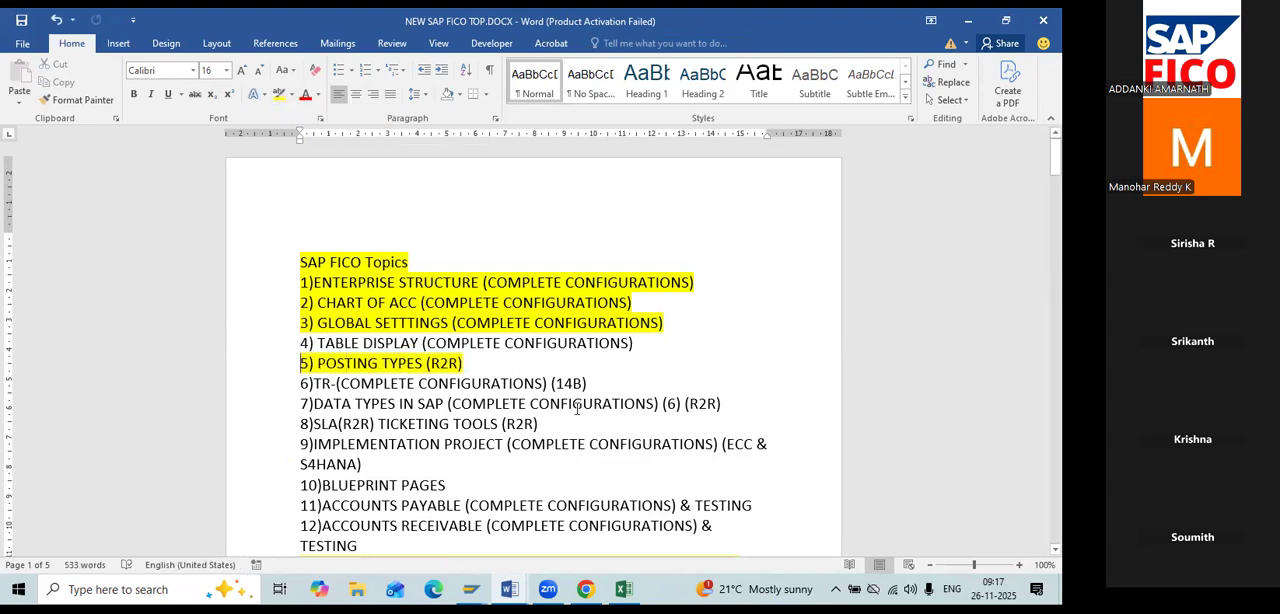
{"action": "left_click", "coordinate": [547, 443]}
Look through the SAP FICO topics list and search the document for "SAMPL".
{"action": "scroll", "coordinate": [548, 443], "scroll_direction": "down", "scroll_amount": 1}
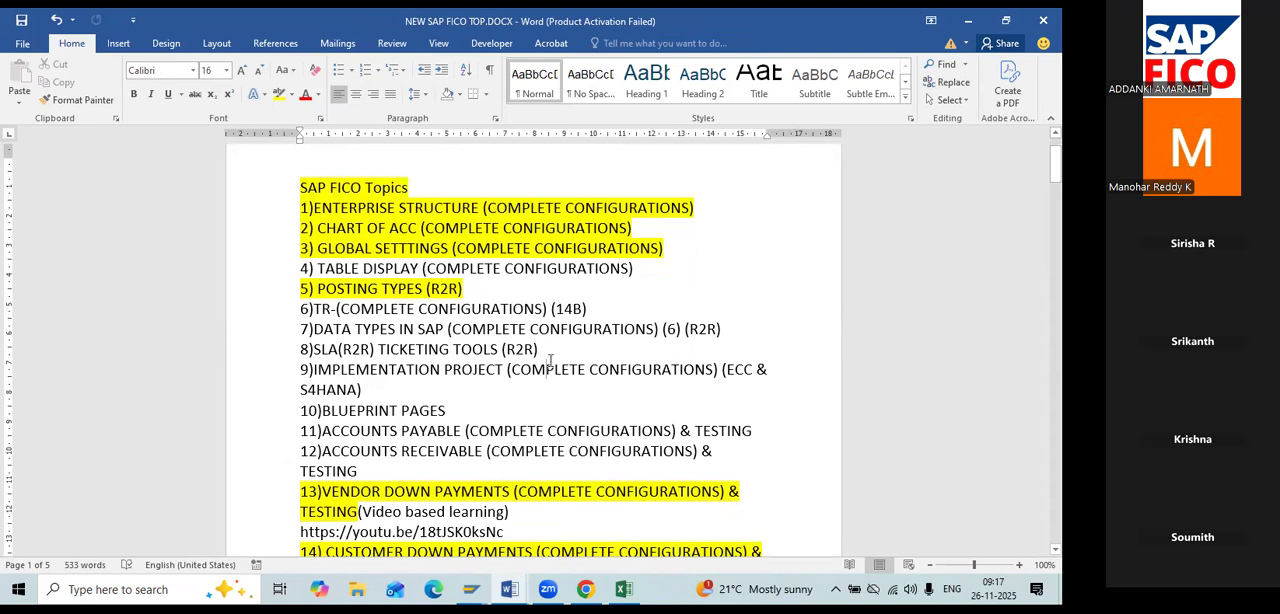
{"action": "scroll", "coordinate": [552, 368], "scroll_direction": "down", "scroll_amount": 3}
{"action": "scroll", "coordinate": [555, 374], "scroll_direction": "down", "scroll_amount": 6}
{"action": "scroll", "coordinate": [551, 380], "scroll_direction": "down", "scroll_amount": 5}
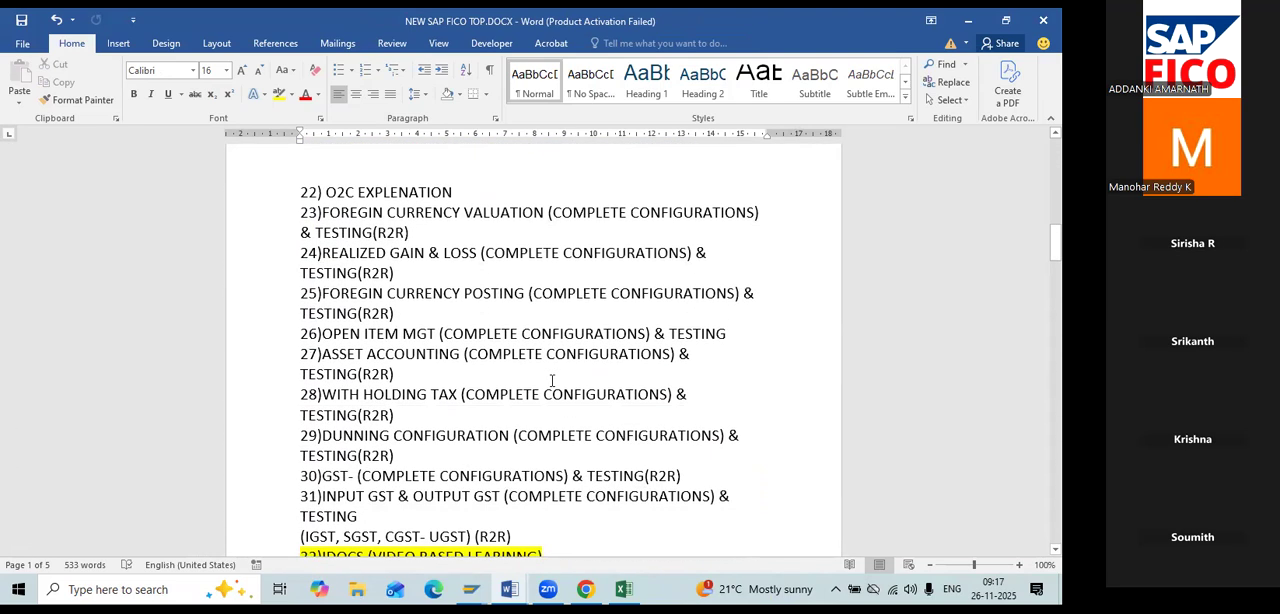
{"action": "scroll", "coordinate": [552, 380], "scroll_direction": "down", "scroll_amount": 1}
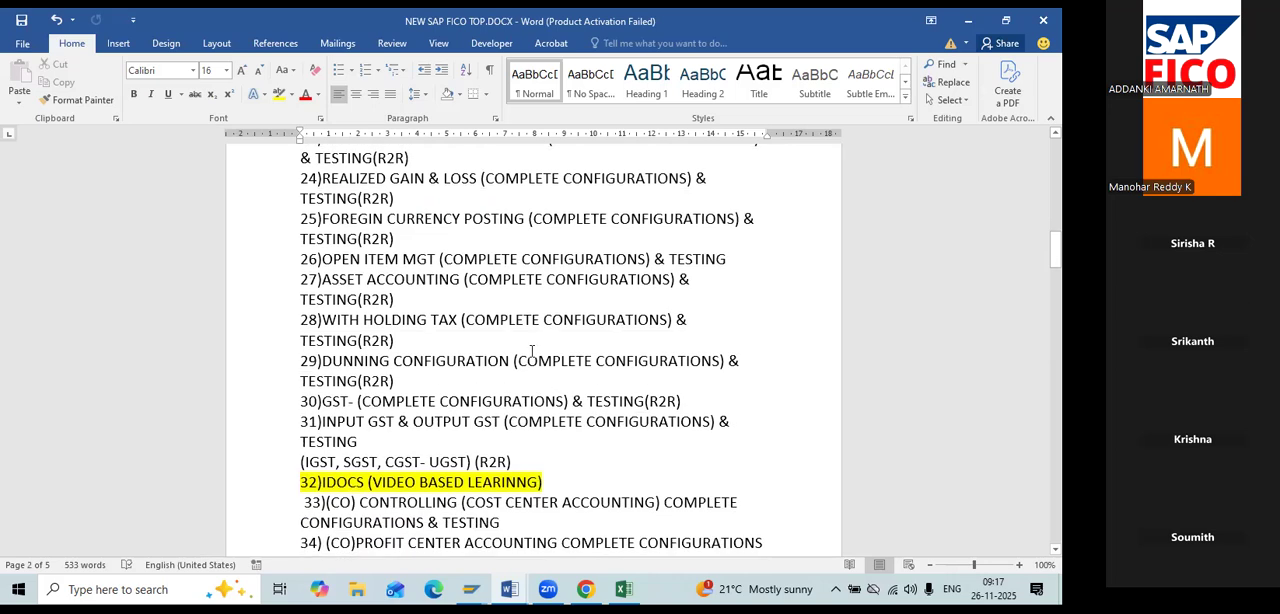
{"action": "key", "text": "ctrl+f"}
{"action": "type", "text": "SAM"}
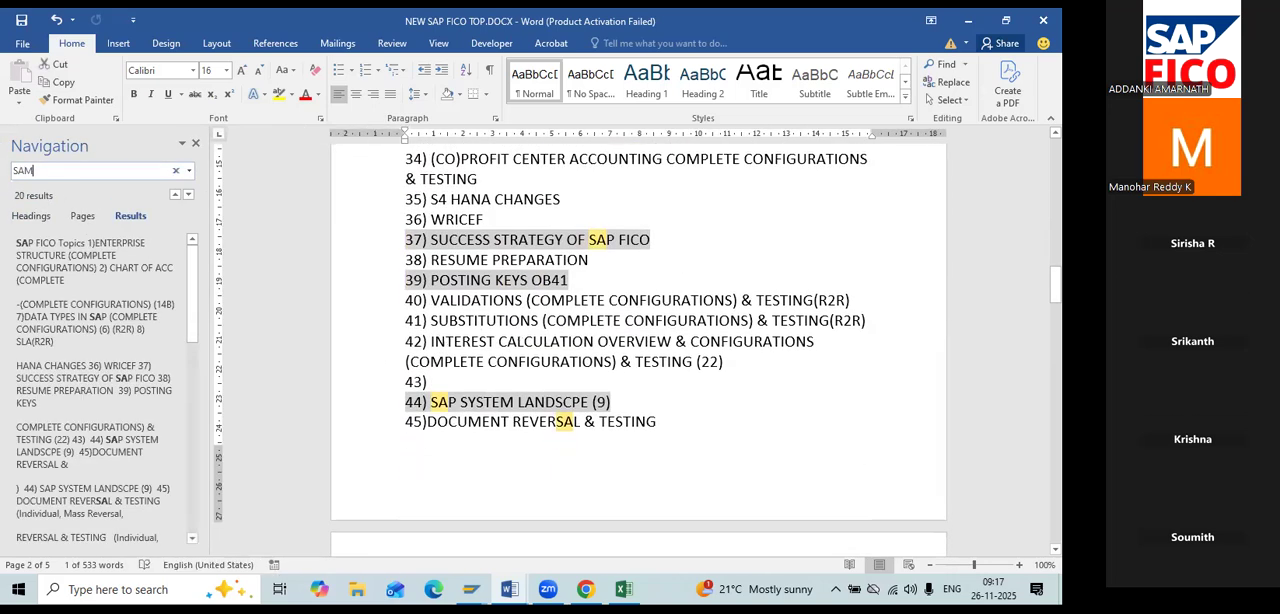
{"action": "type", "text": "PL"}
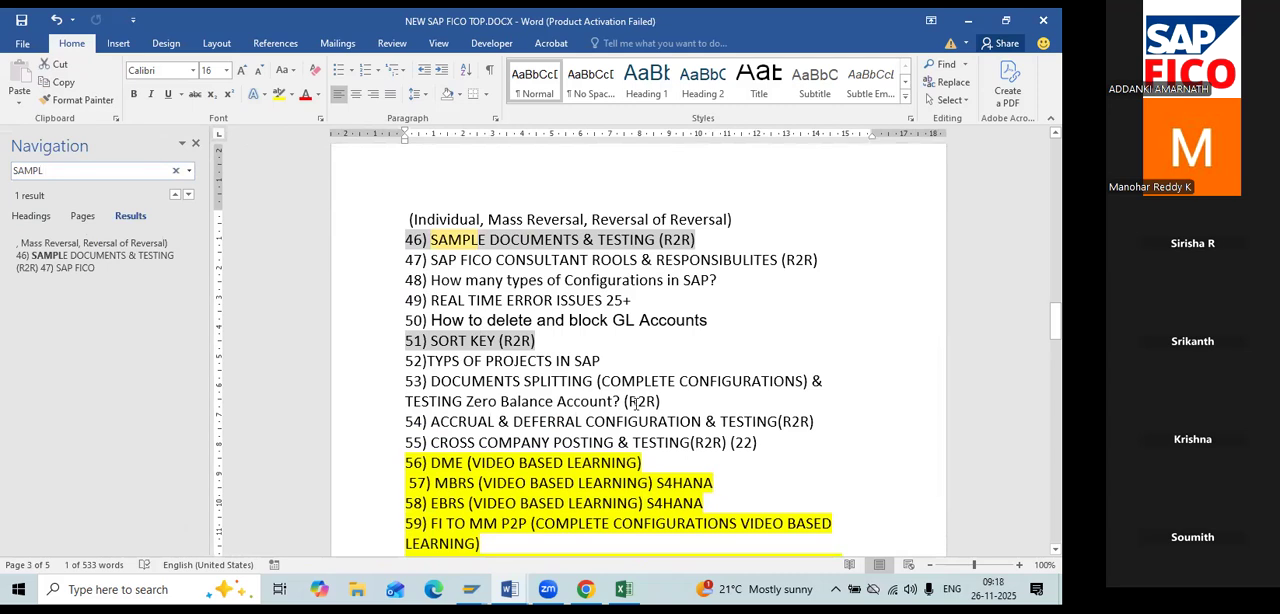
Highlight topic 46, SAMPLE DOCUMENTS & TESTING (R2R), in yellow and close the document search.
{"action": "left_click_drag", "start_coordinate": [697, 240], "coordinate": [404, 240]}
{"action": "left_click", "coordinate": [278, 94]}
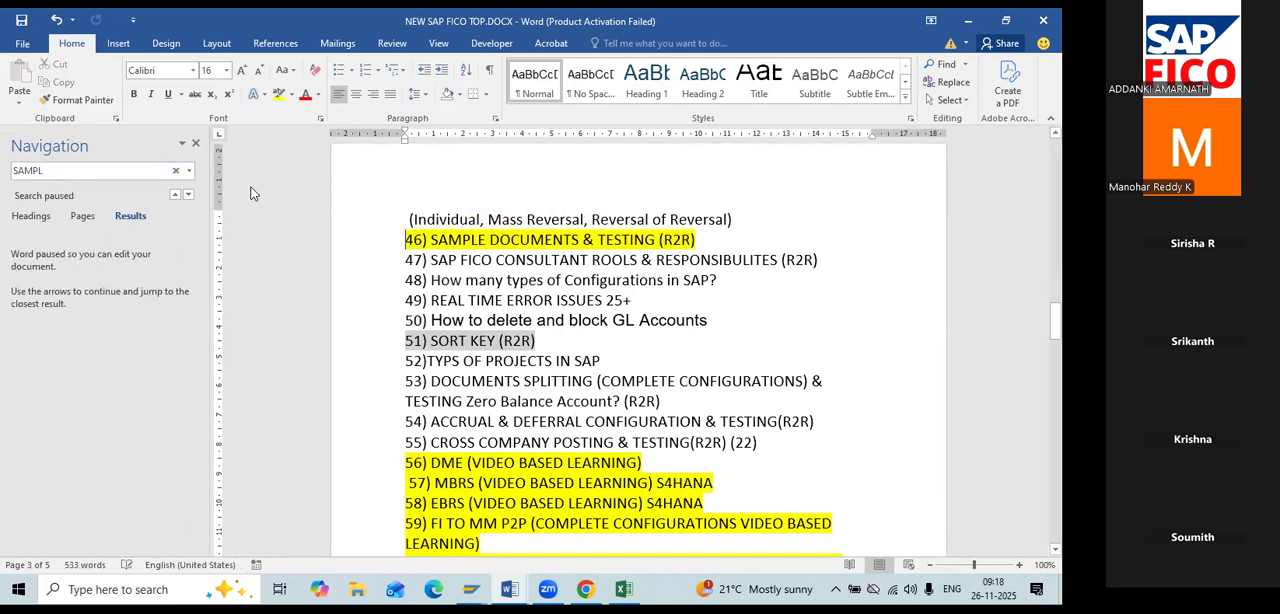
{"action": "left_click", "coordinate": [195, 143]}
{"action": "left_click", "coordinate": [669, 298]}
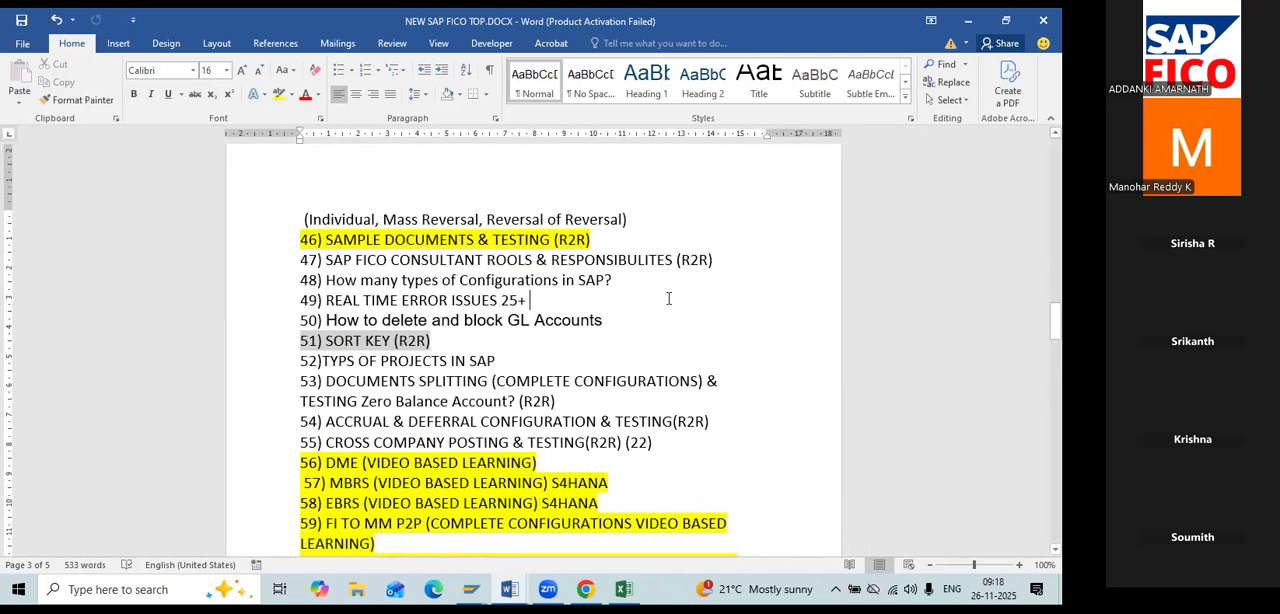
Change the highlight of topic 46, SAMPLE DOCUMENTS & TESTING (R2R), to bright green.
{"action": "left_click_drag", "start_coordinate": [592, 240], "coordinate": [300, 240]}
{"action": "left_click", "coordinate": [291, 94]}
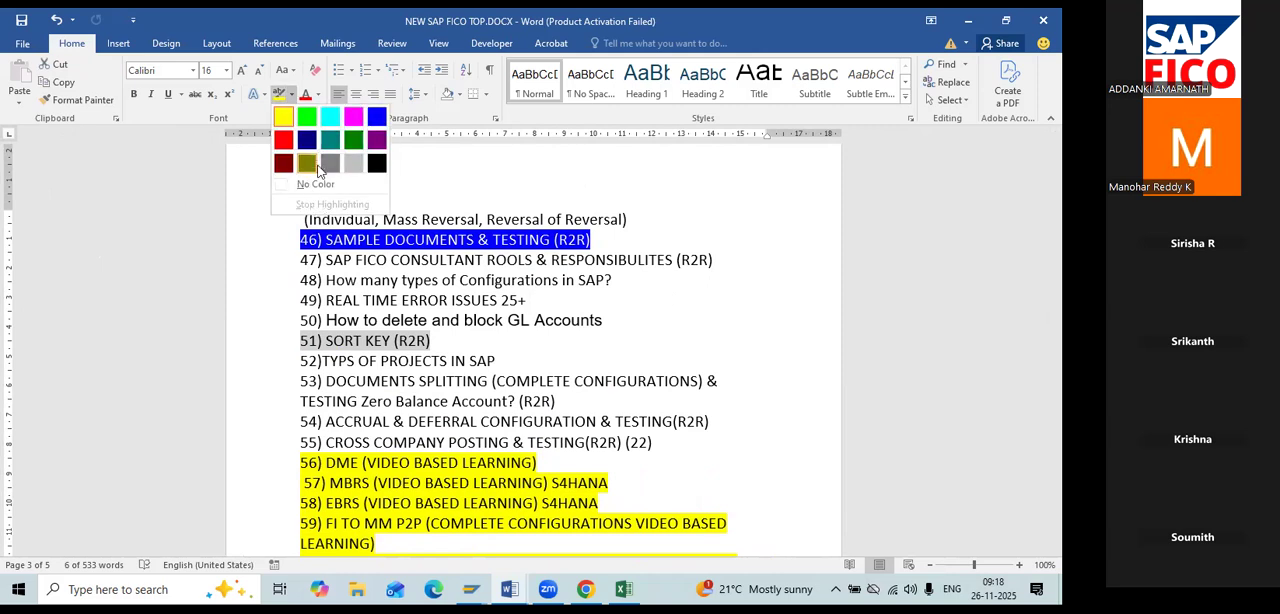
{"action": "left_click", "coordinate": [307, 117]}
{"action": "left_click", "coordinate": [838, 309]}
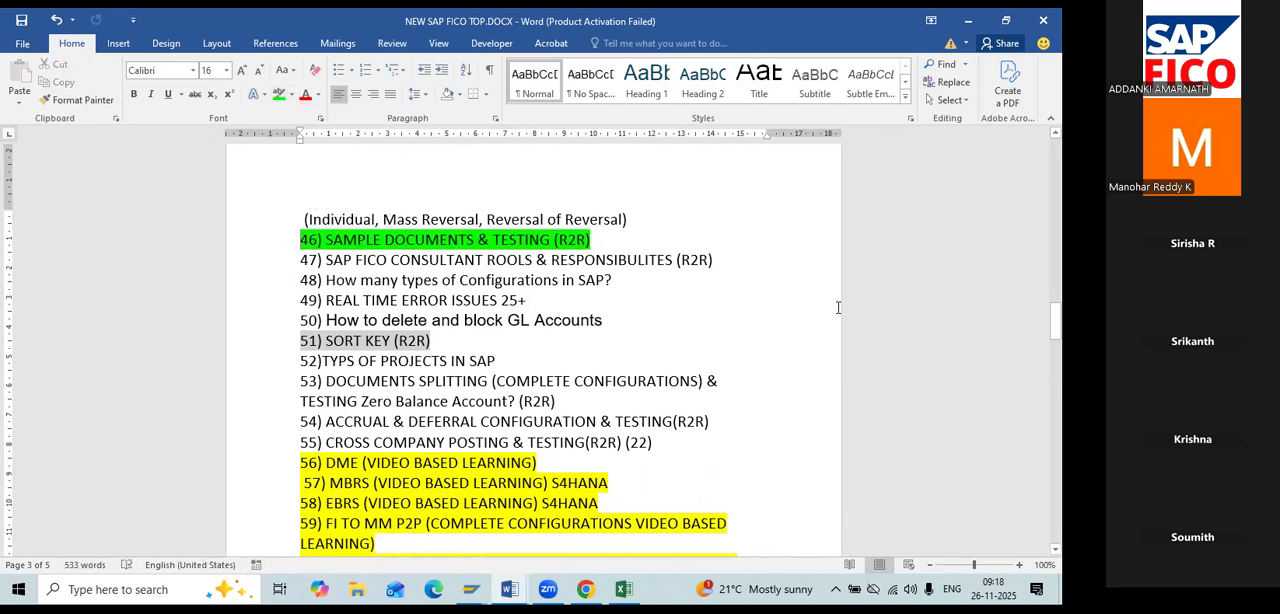